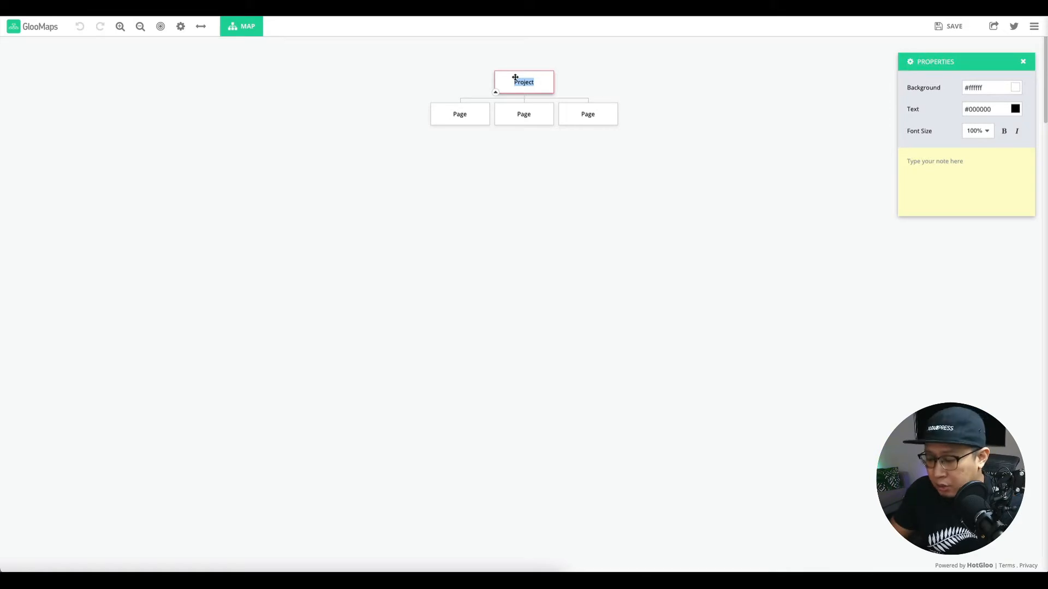
Rename the top page Home and its first two children About and Resources.
type("Home")
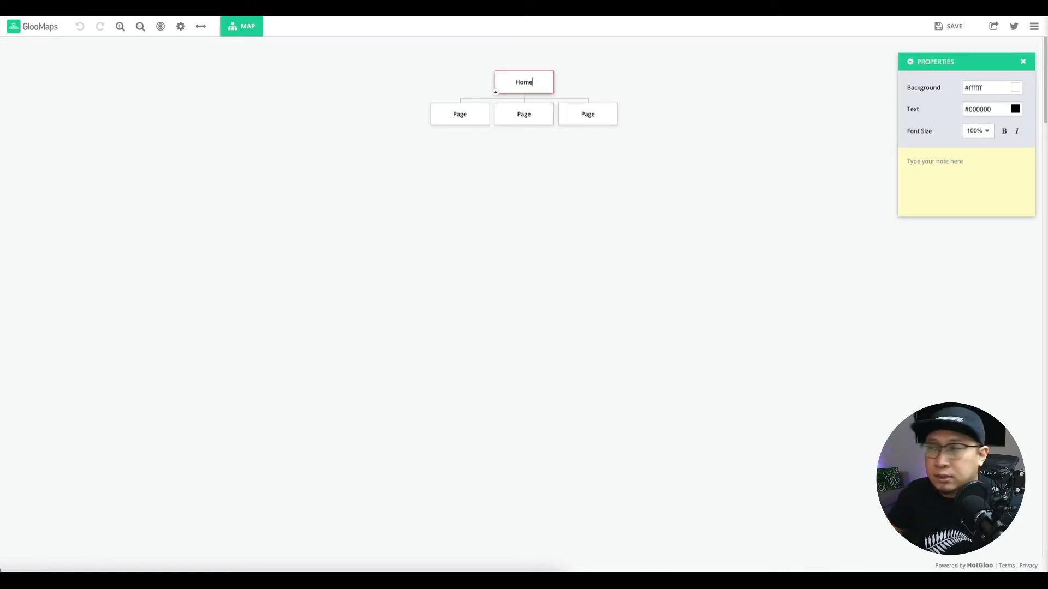
double_click(465, 120)
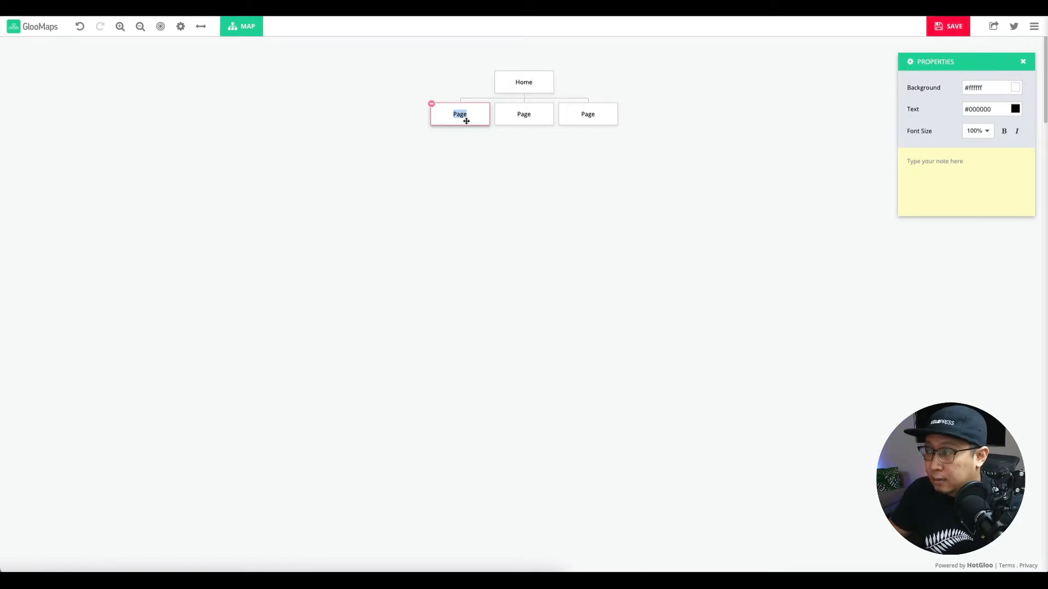
type("About")
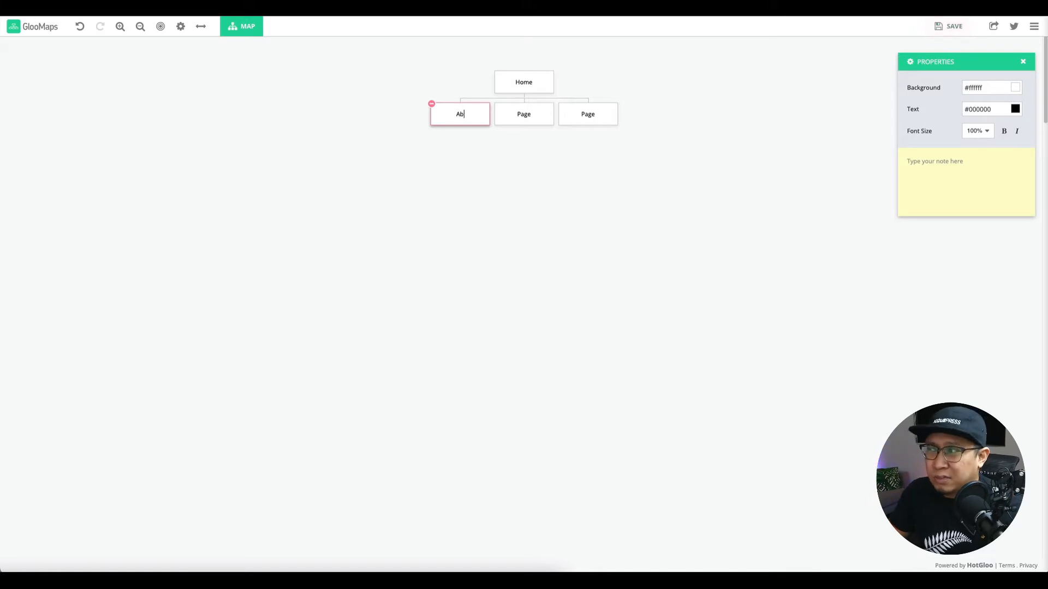
left_click(482, 151)
mouse_move(521, 114)
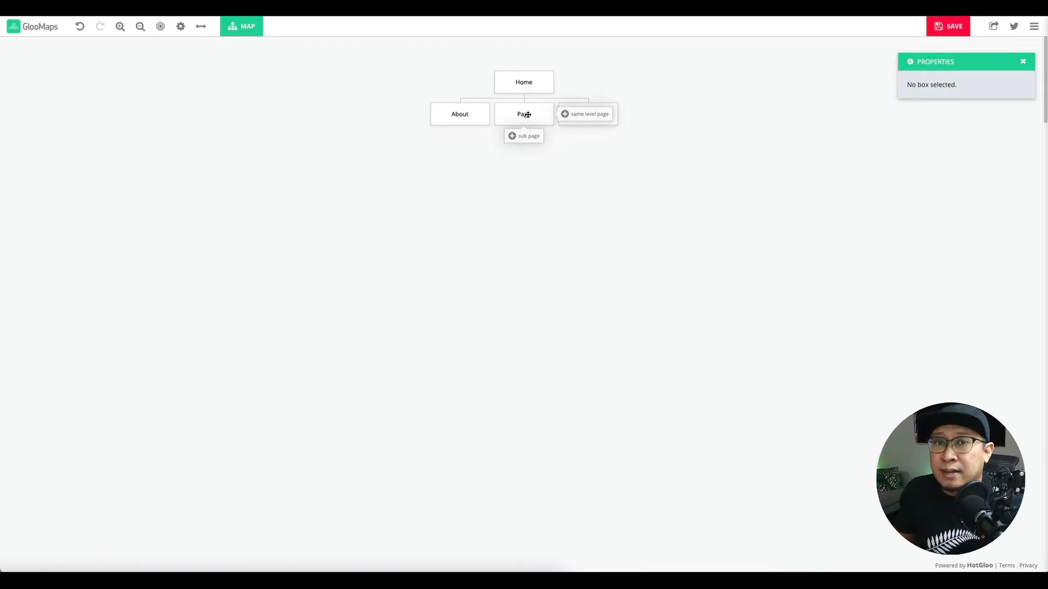
double_click(527, 115)
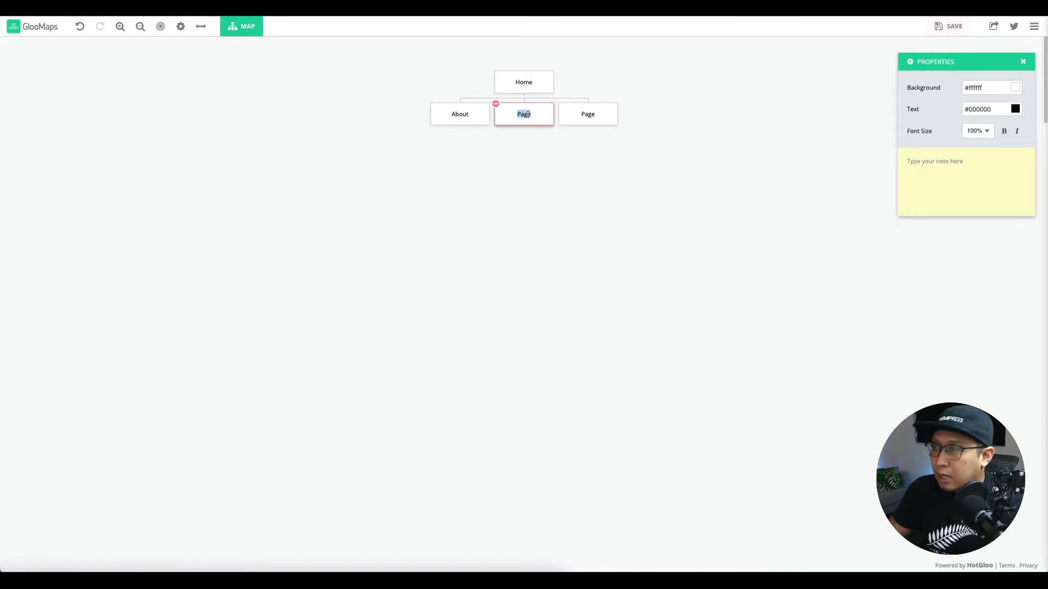
type("Resources")
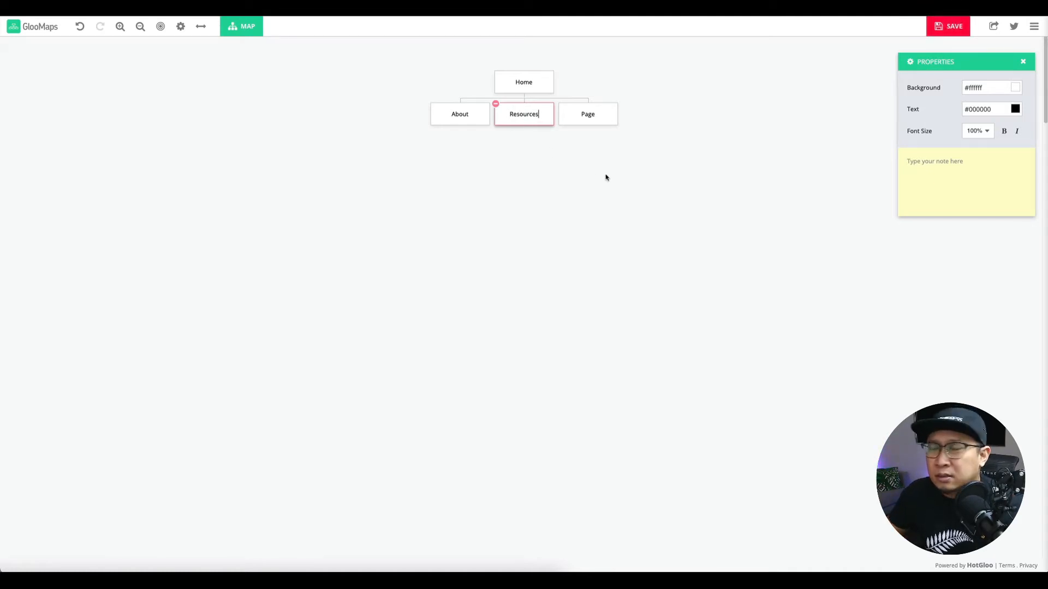
left_click(593, 155)
Rename the third child Courses and add a same-level page named Support.
left_click(588, 116)
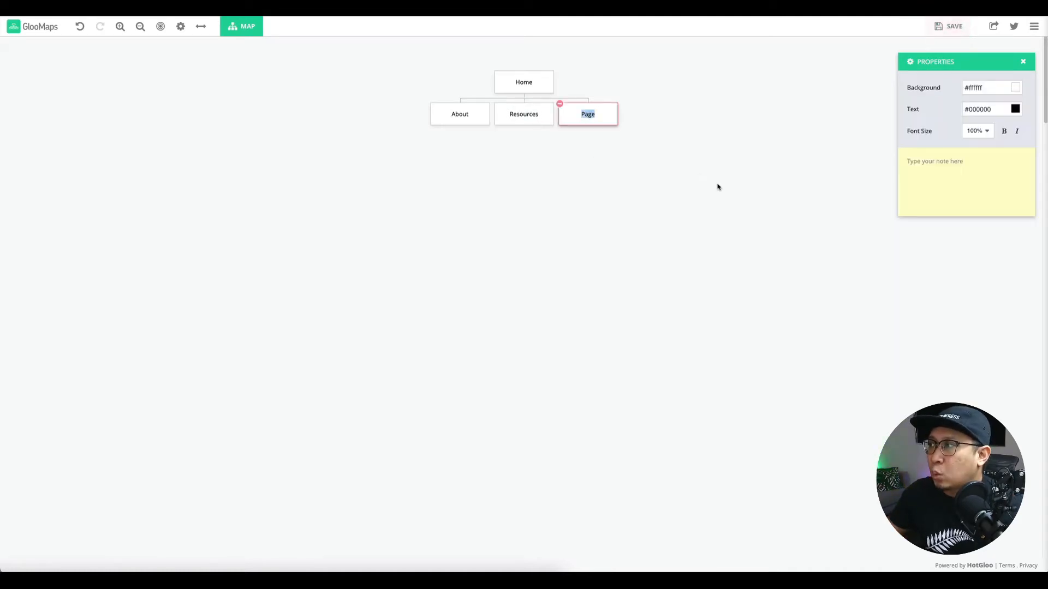
type("Courses")
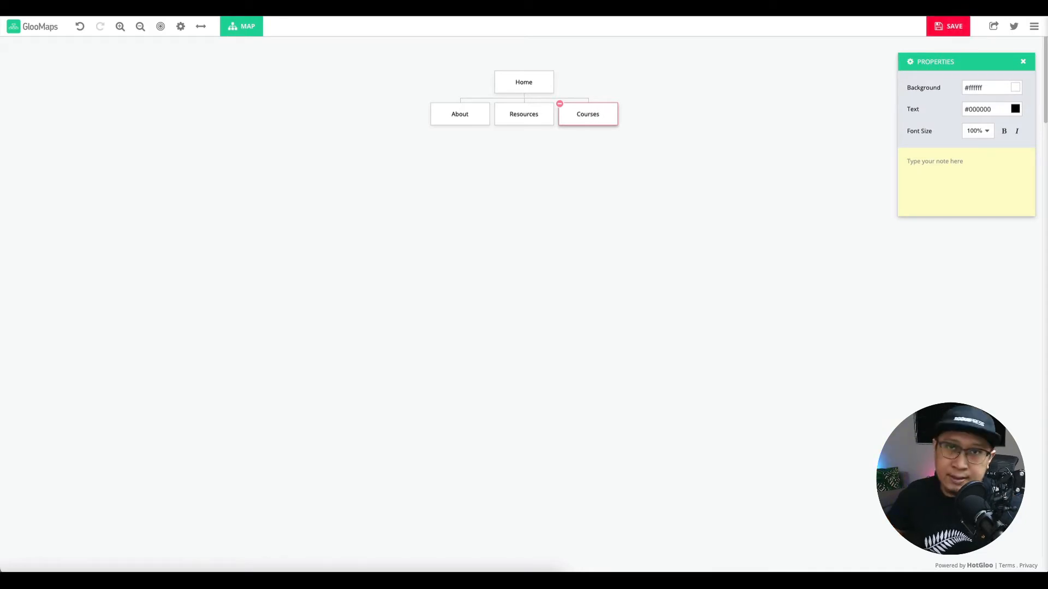
left_click(731, 203)
left_click(631, 114)
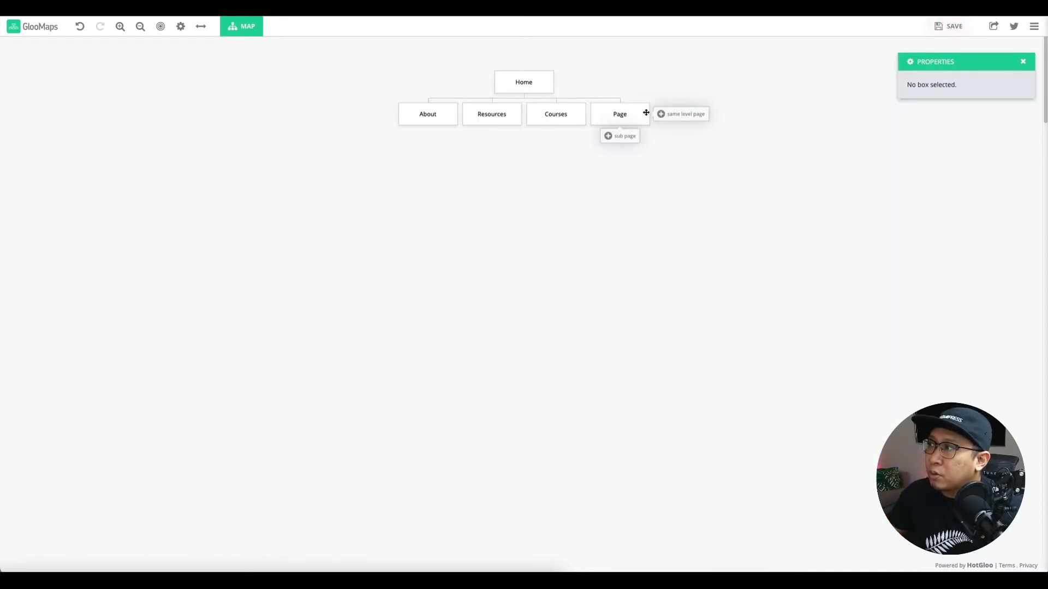
left_click(622, 116)
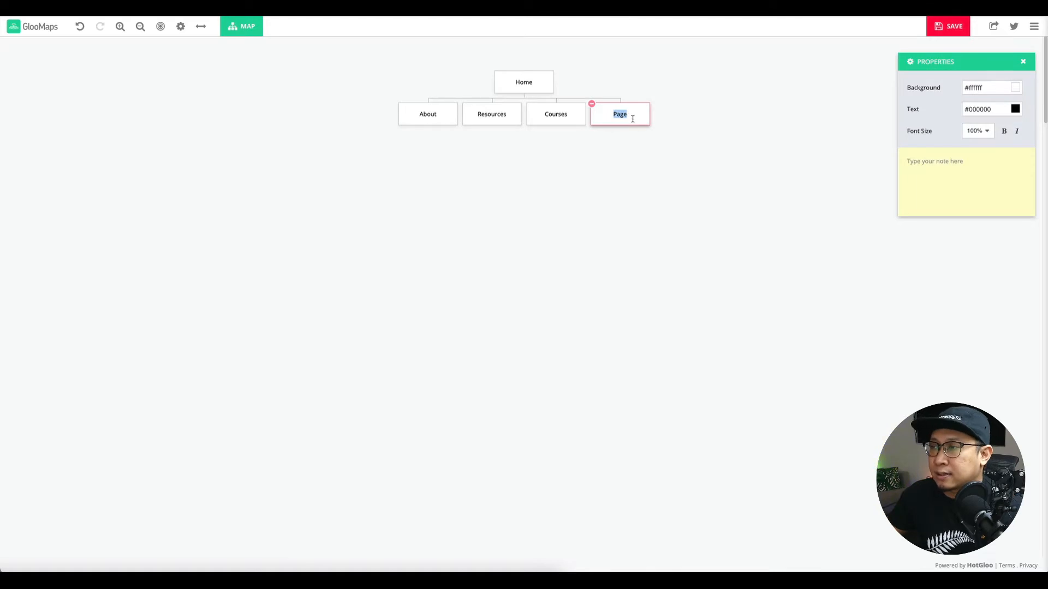
type("Su")
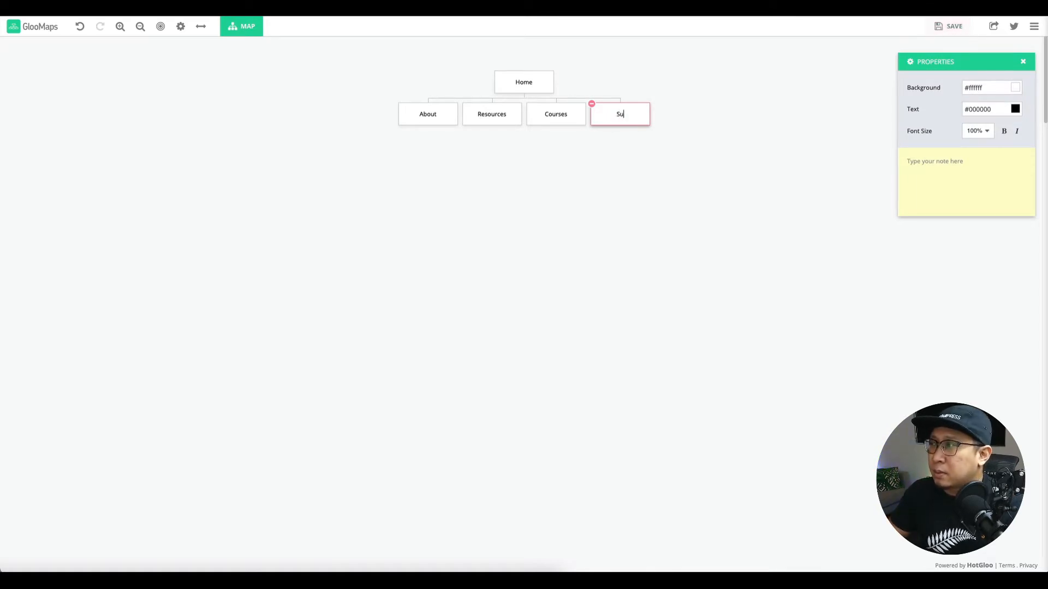
type("pport")
left_click(620, 171)
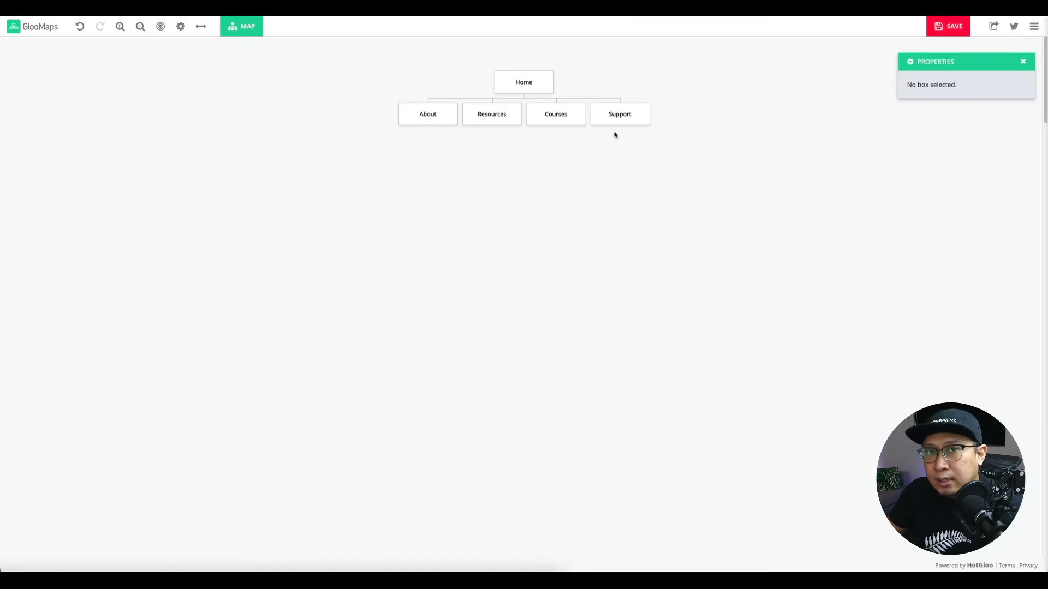
Add a page beside Support and name it Join Now, fixing the stray typo.
left_click(698, 116)
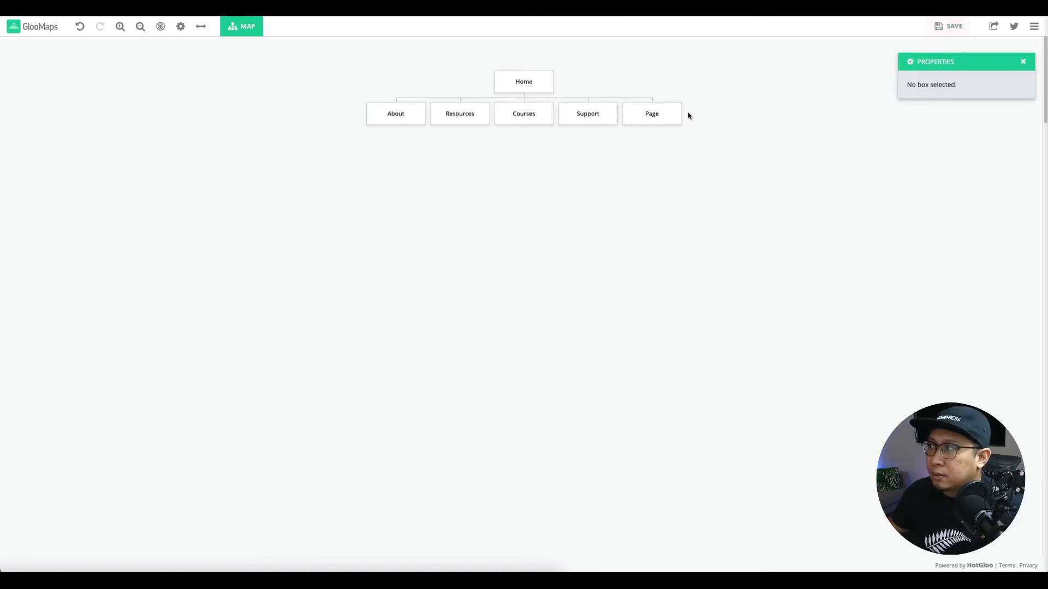
double_click(661, 116)
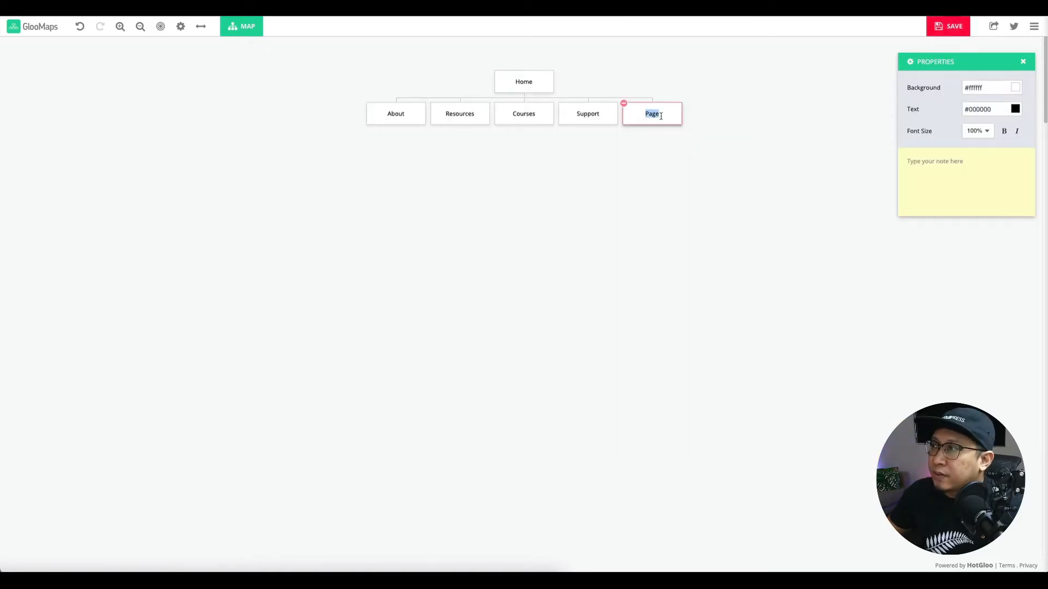
type("Join Nowe")
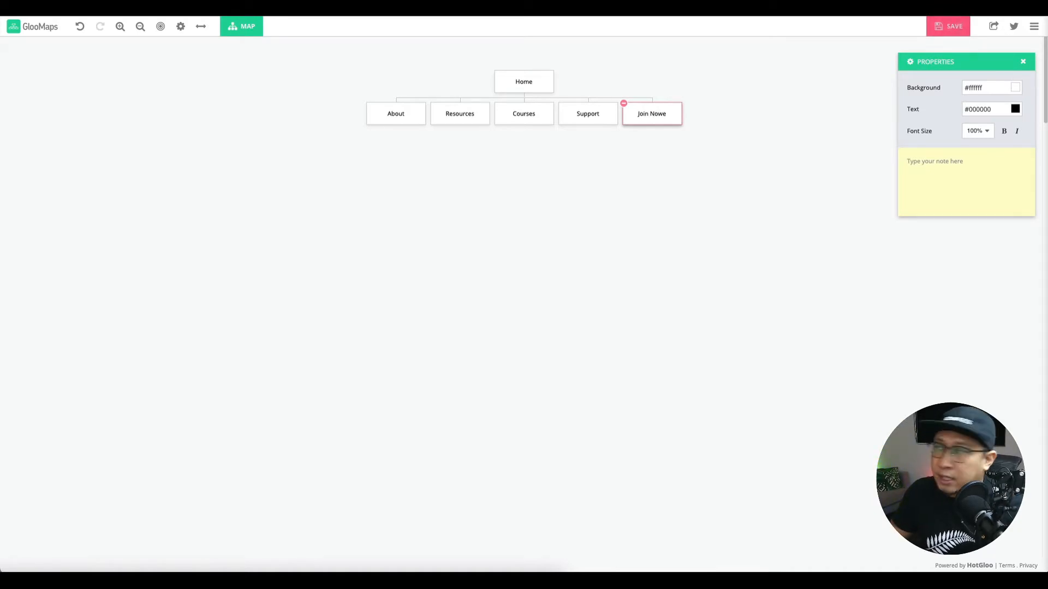
key("BackSpace")
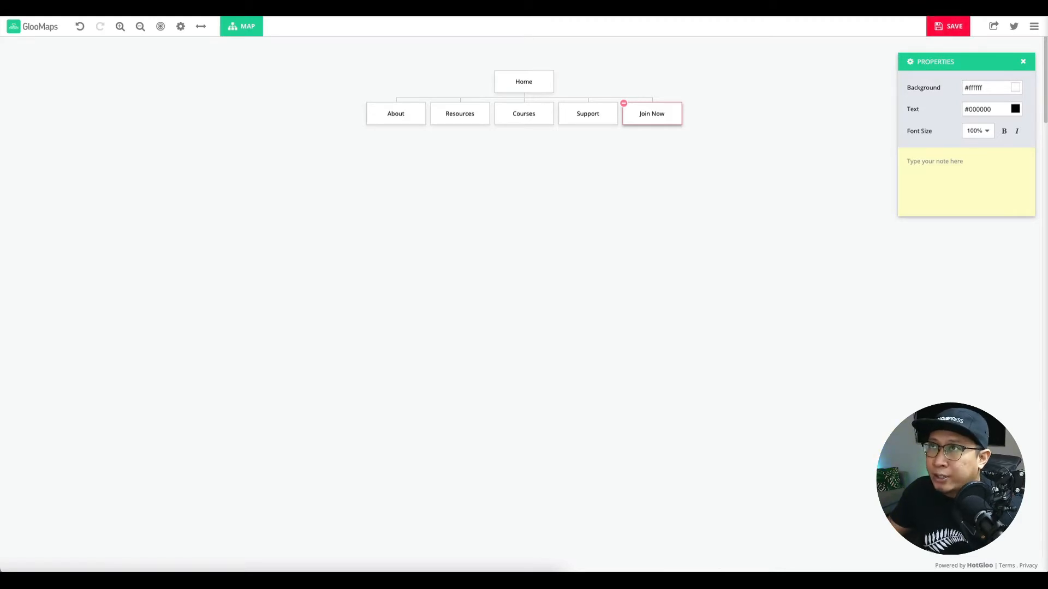
left_click(653, 143)
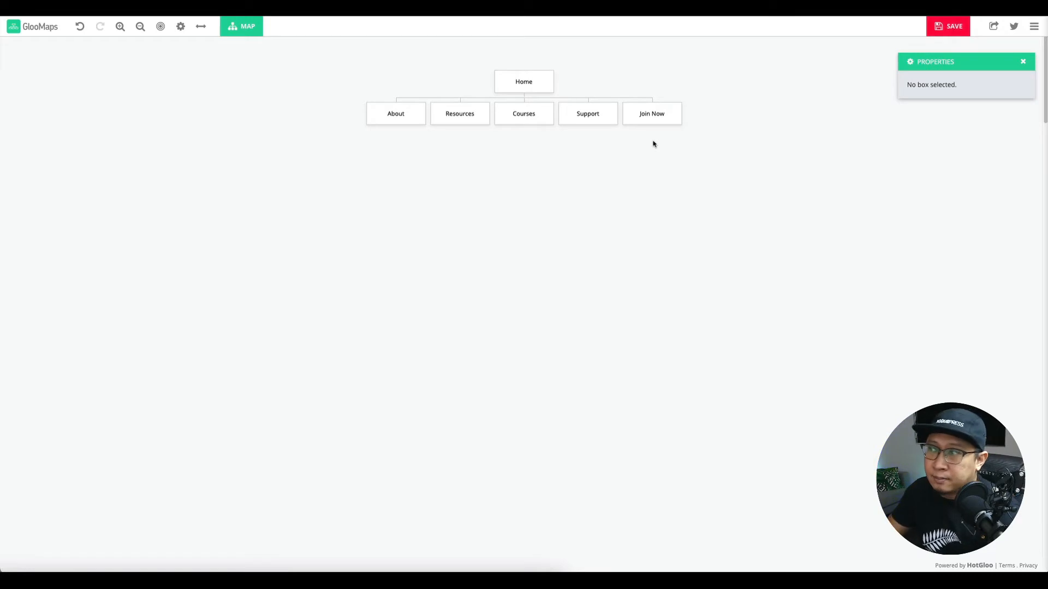
mouse_move(520, 116)
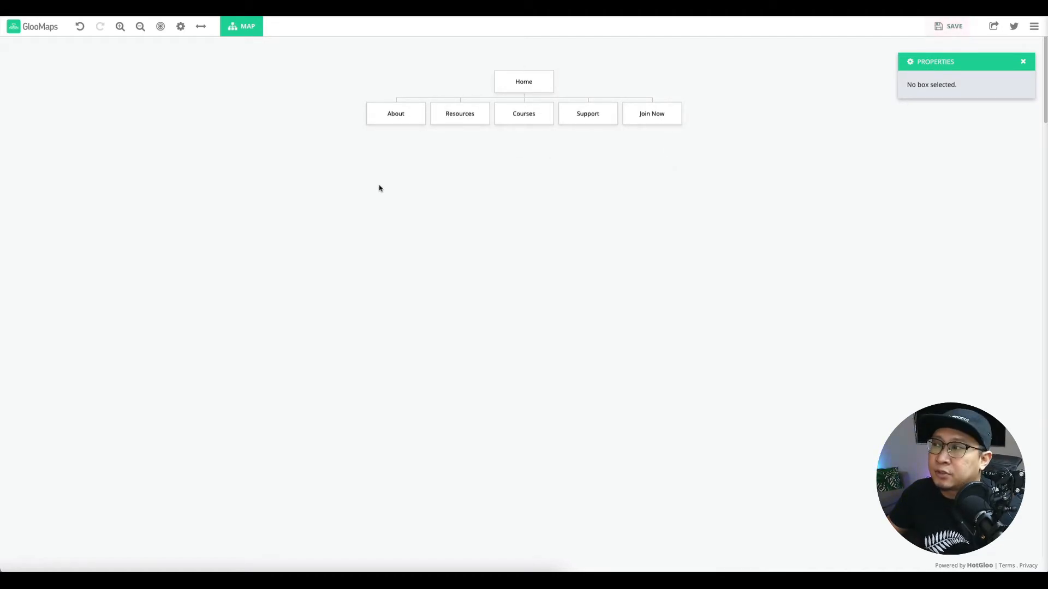
Add Story under About and Core Values beneath it.
left_click(401, 134)
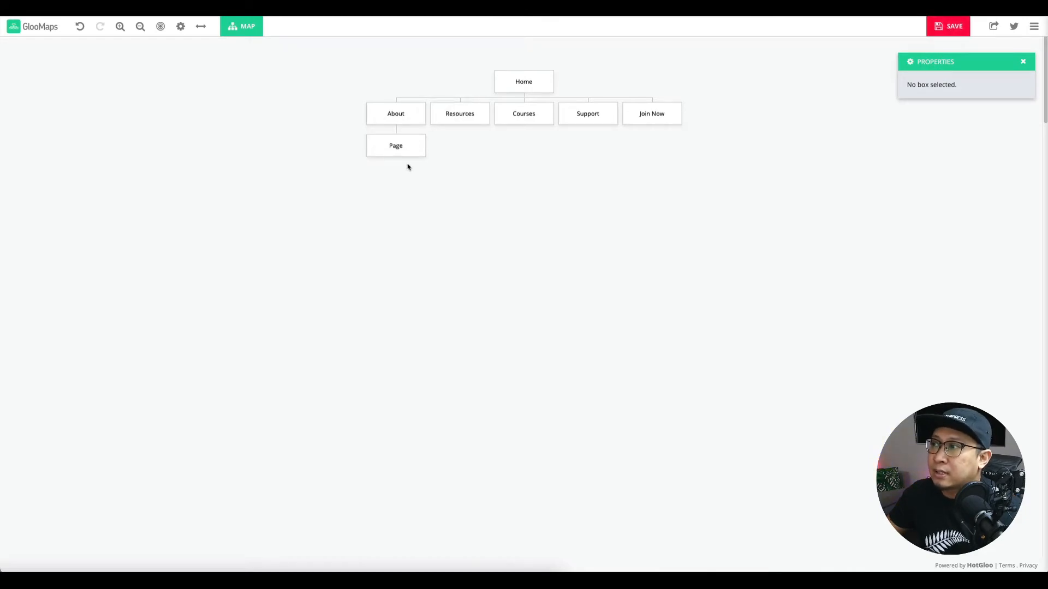
double_click(395, 145)
type("S")
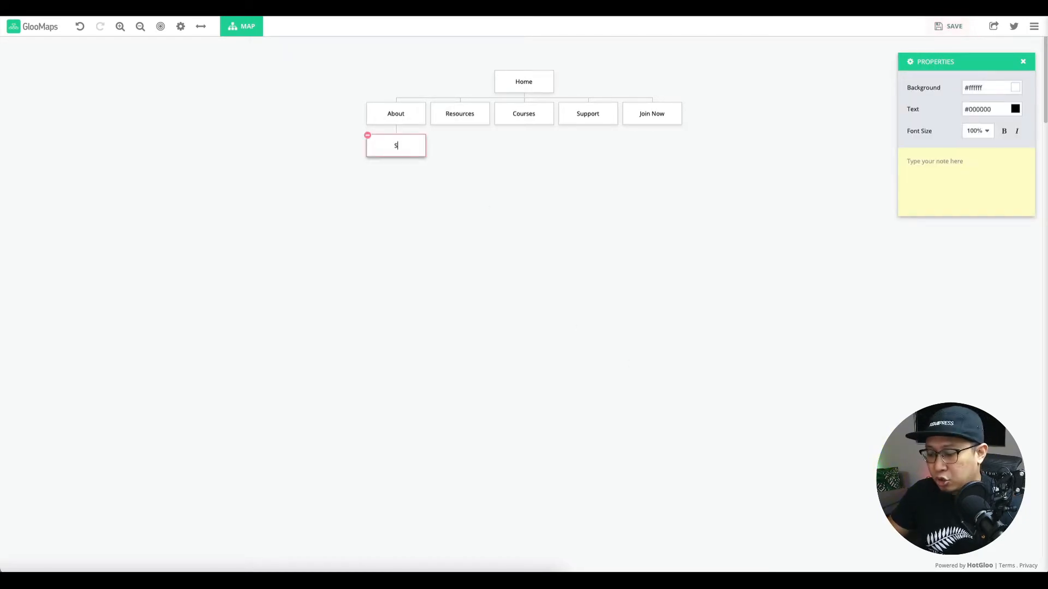
type("tory")
left_click(455, 241)
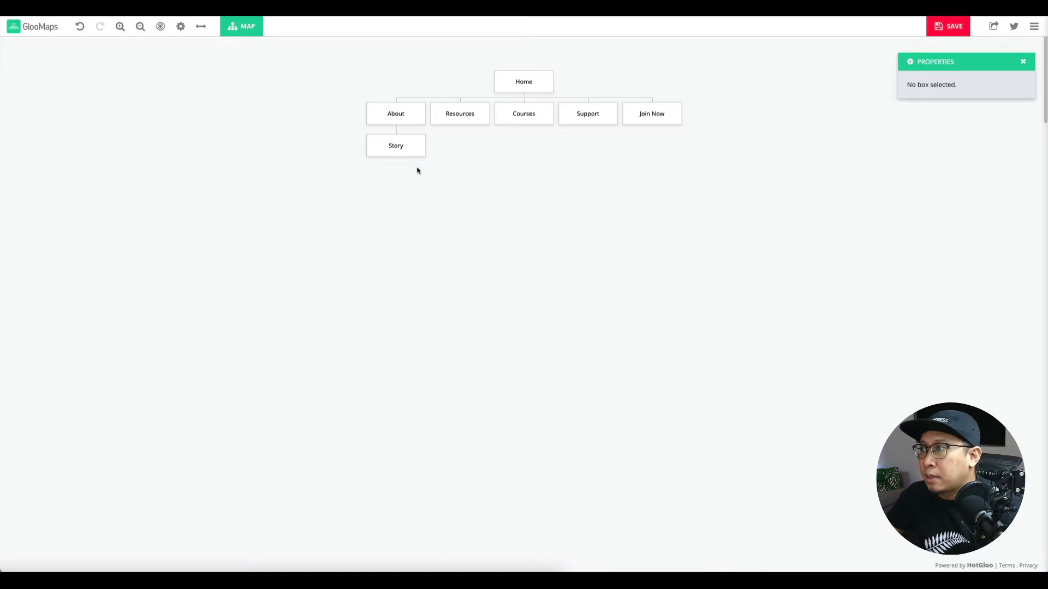
left_click(405, 167)
double_click(397, 176)
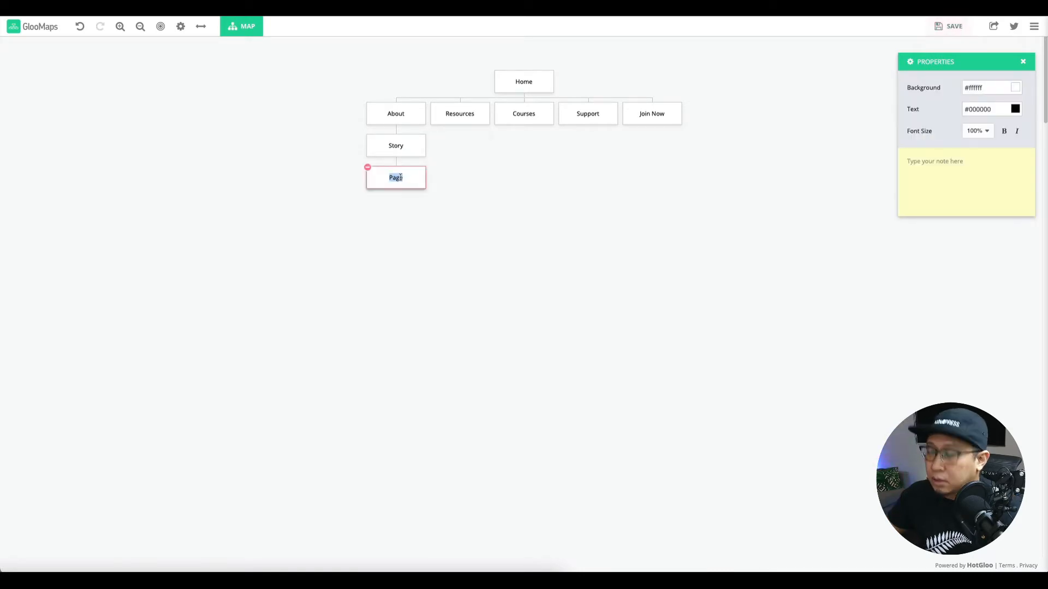
type("Core Values")
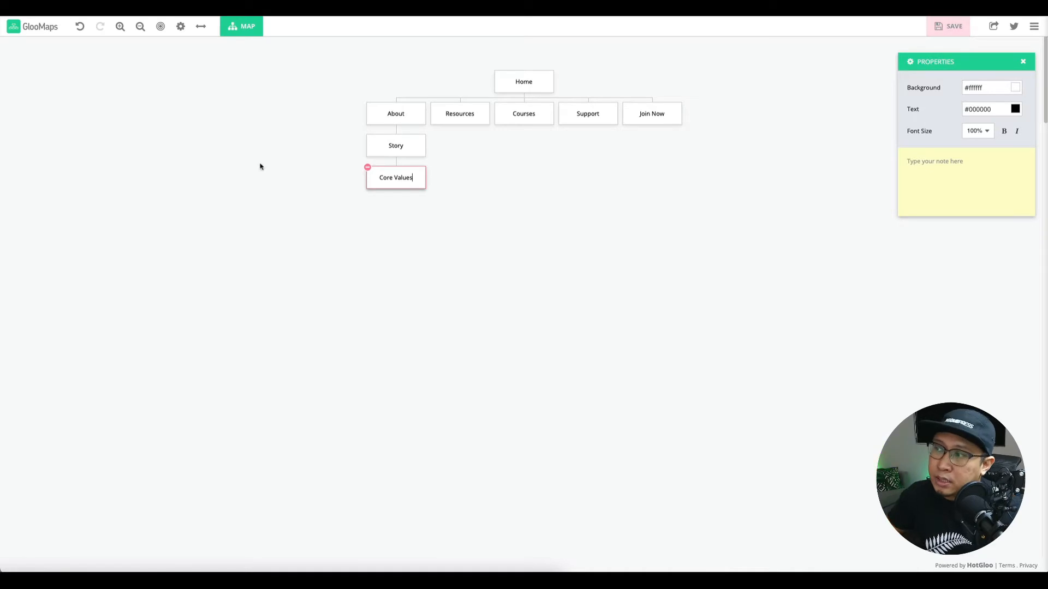
left_click(377, 222)
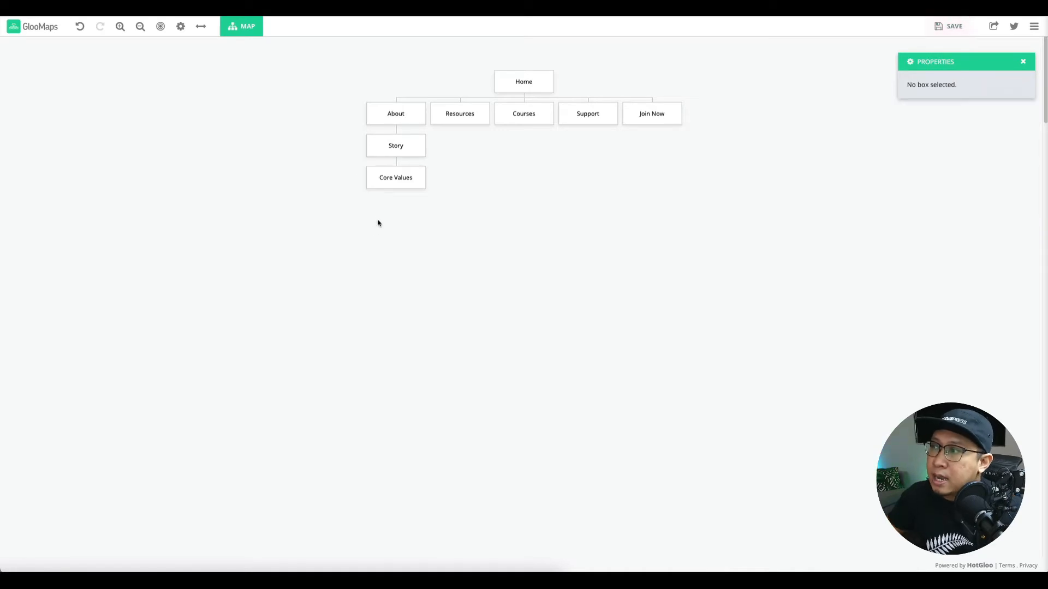
Add Mission/Vision below Core Values, then a Team page beneath it.
left_click(397, 201)
double_click(394, 212)
type("Mission")
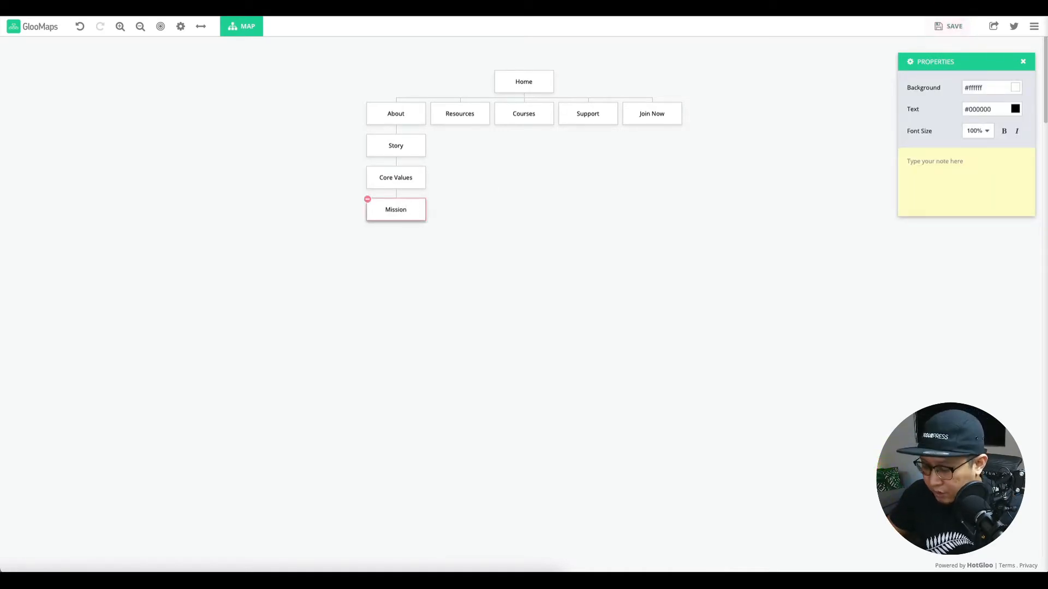
type("/Vision")
key("Return")
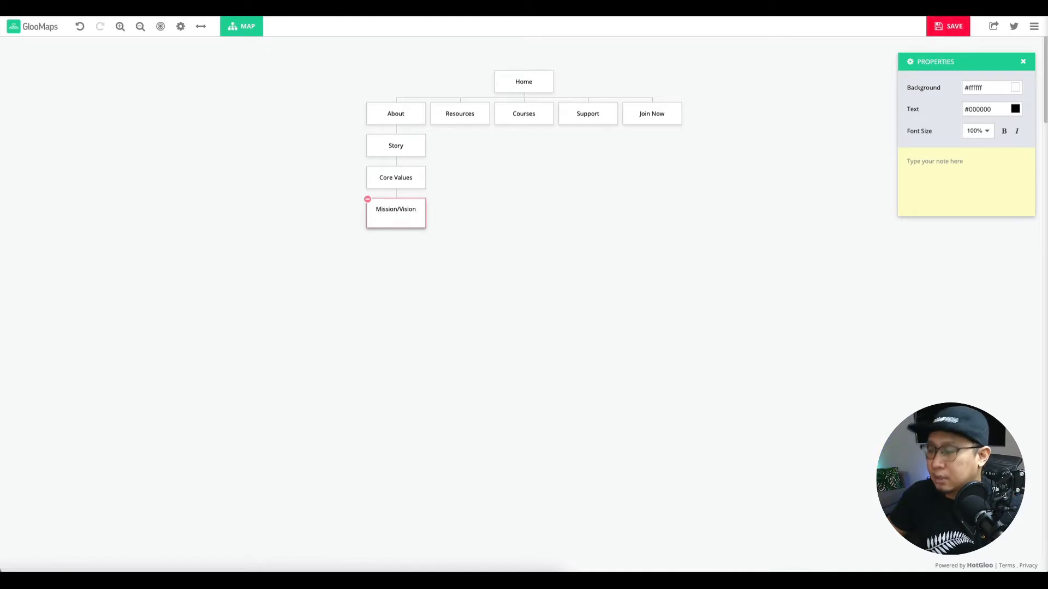
key("BackSpace")
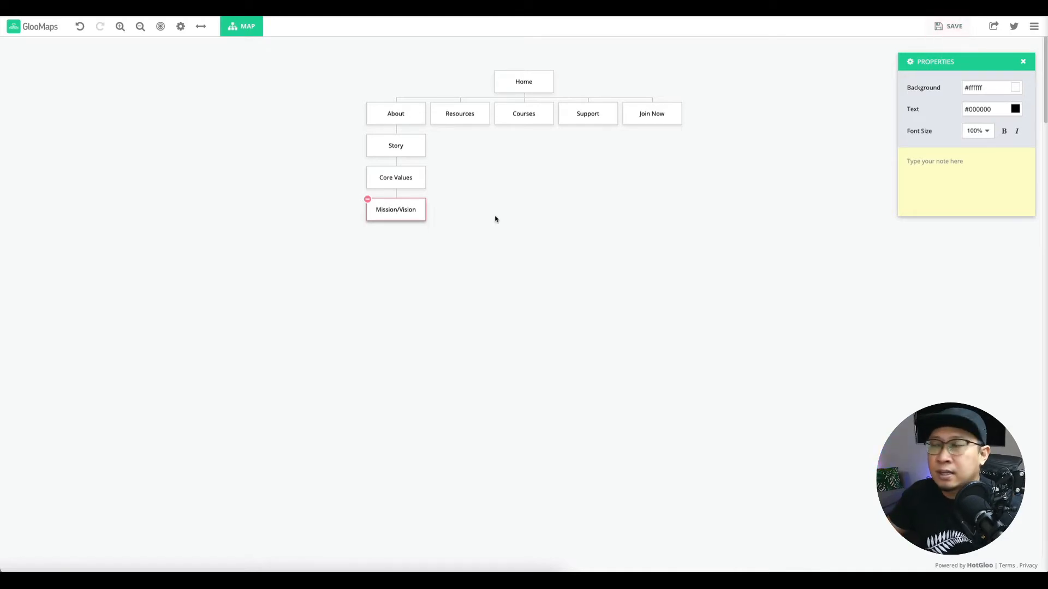
left_click(494, 211)
mouse_move(398, 234)
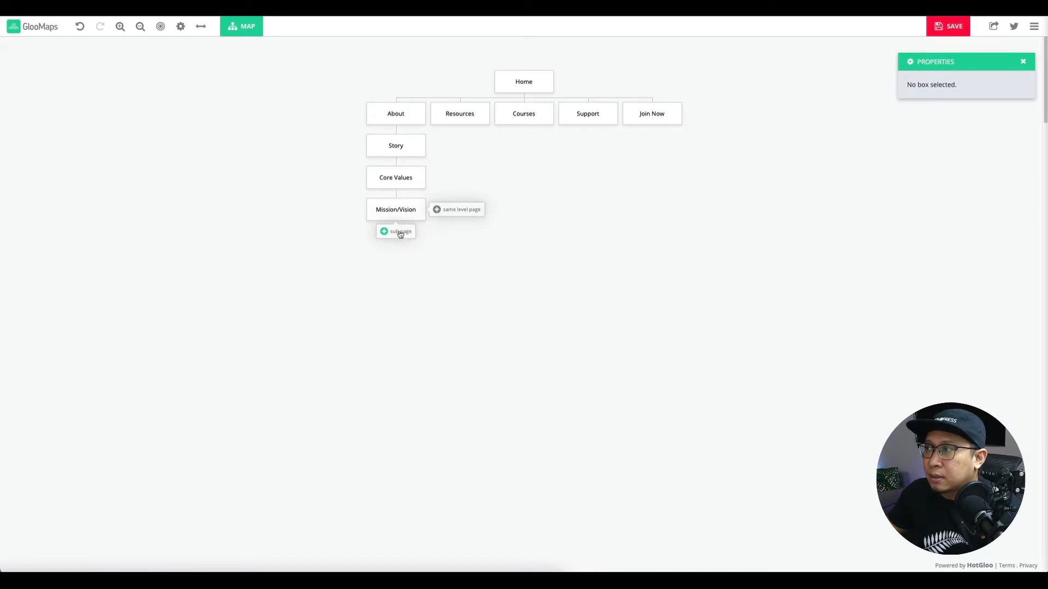
left_click(401, 234)
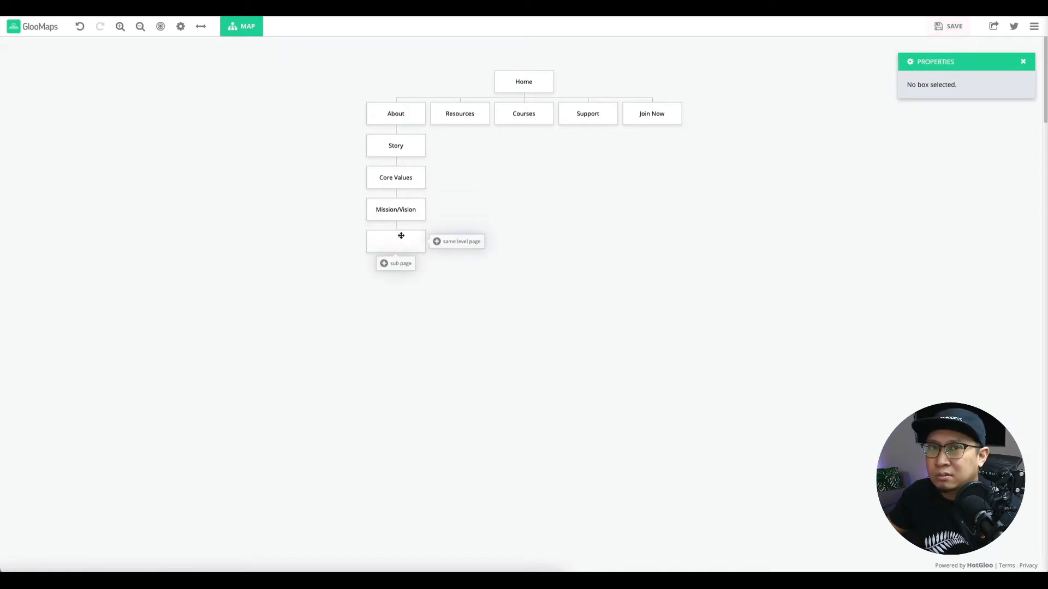
double_click(398, 242)
type("Team")
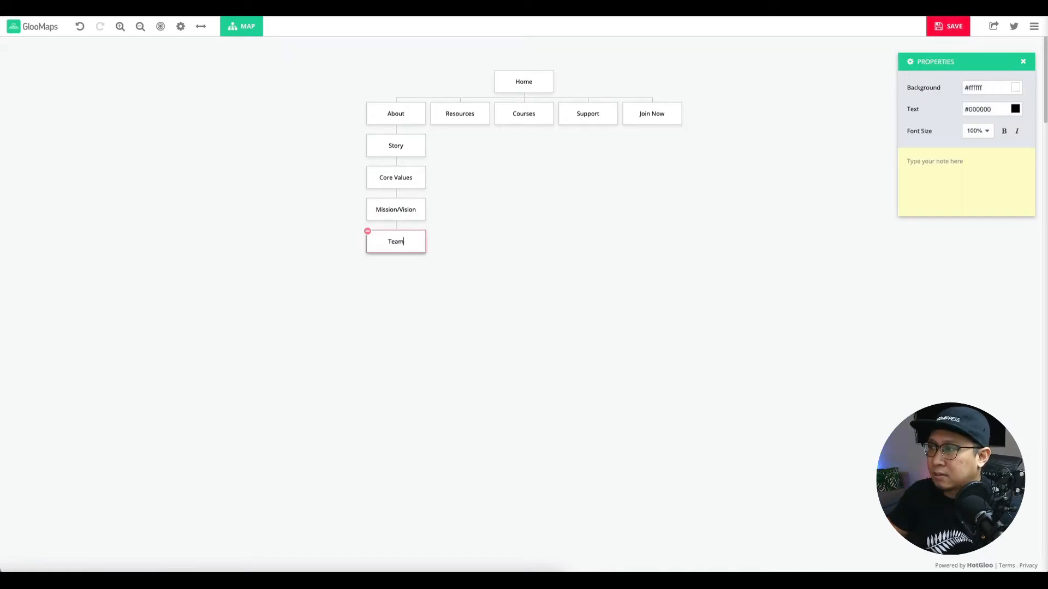
left_click(489, 224)
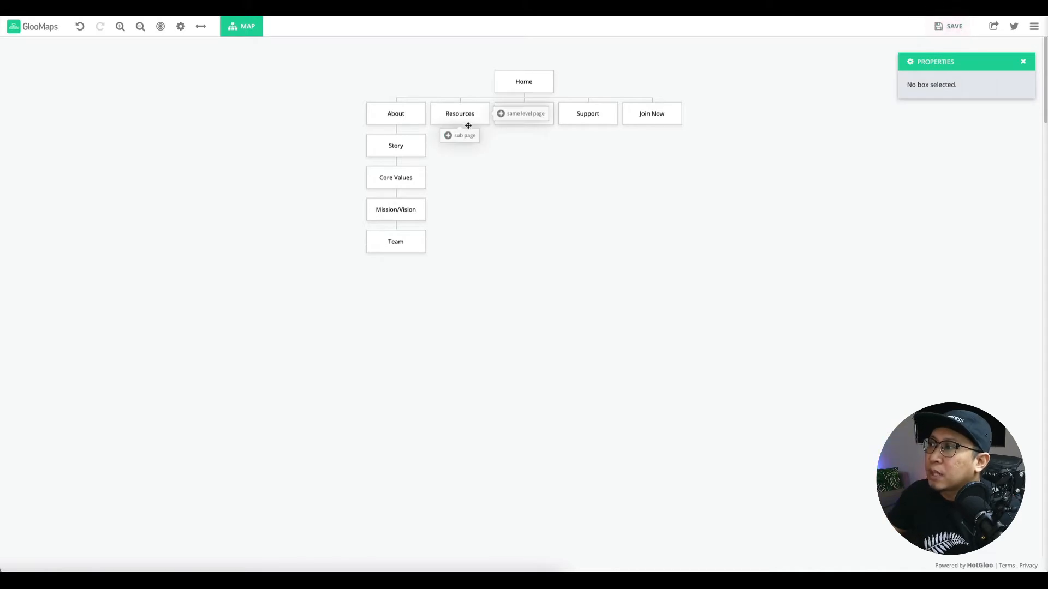
Add a News page under Resources and an Events page beneath it.
left_click(462, 135)
double_click(460, 146)
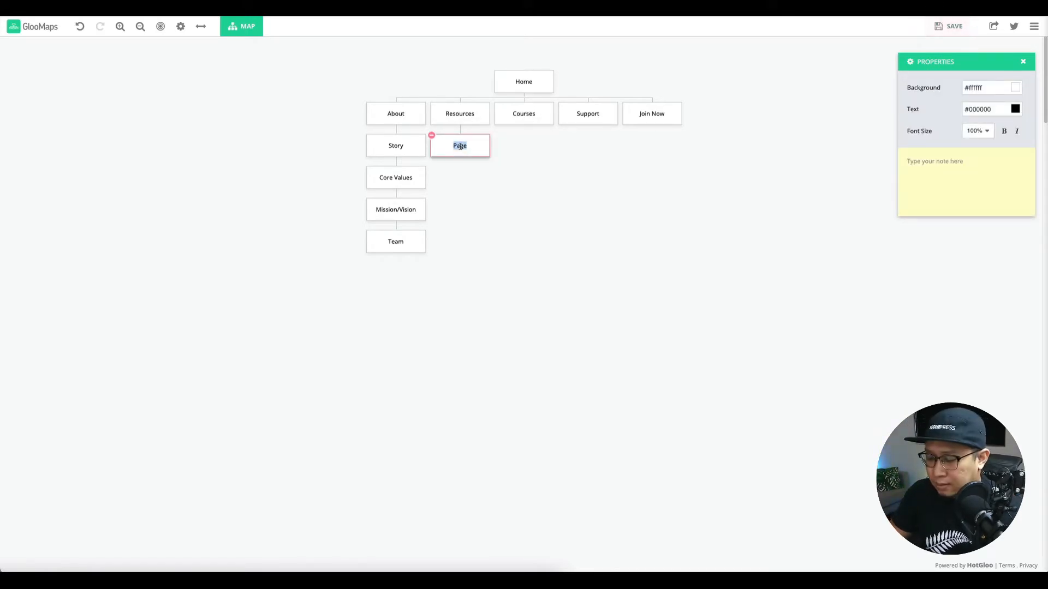
type("News")
left_click(456, 170)
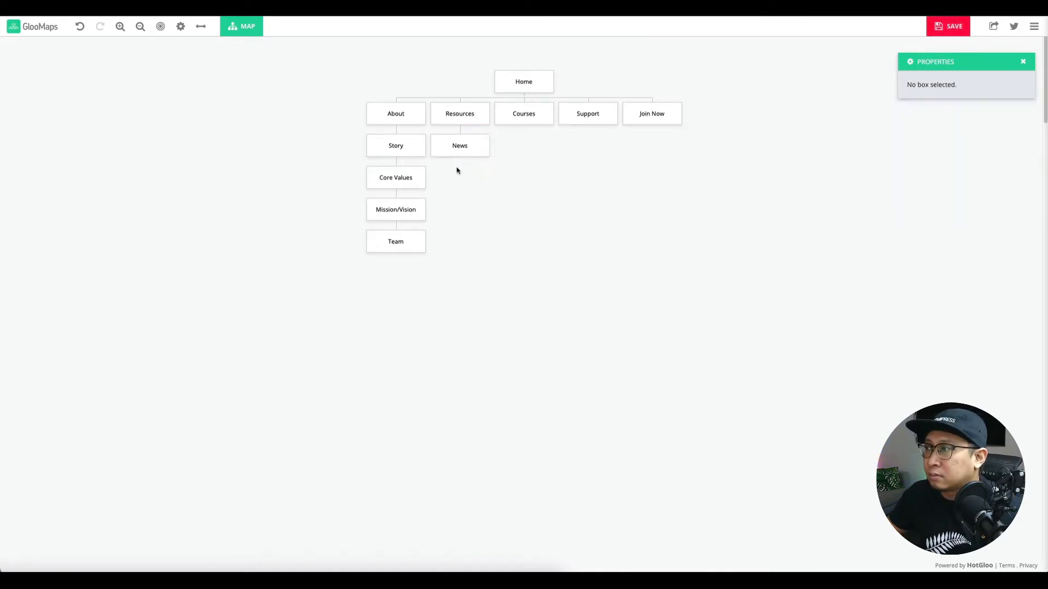
left_click(461, 166)
double_click(462, 179)
type("WEV")
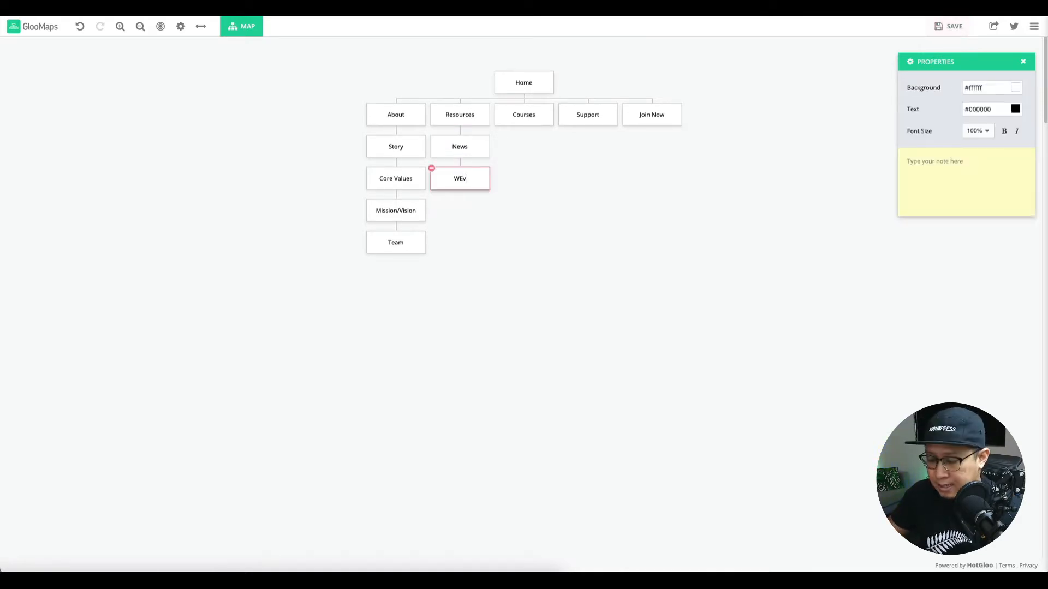
key("BackSpace")
key("BackSpace")
key("BackSpace")
type("Events")
key("Return")
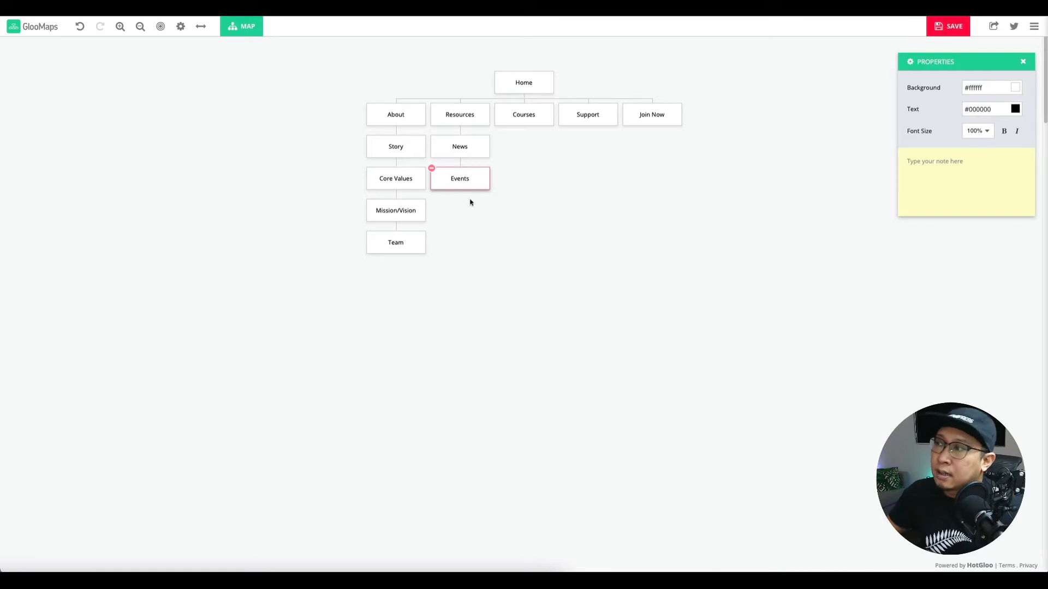
left_click(470, 202)
Add a third sub-page below Events, renaming it from PDF Tips to Articles.
left_click(464, 200)
double_click(463, 210)
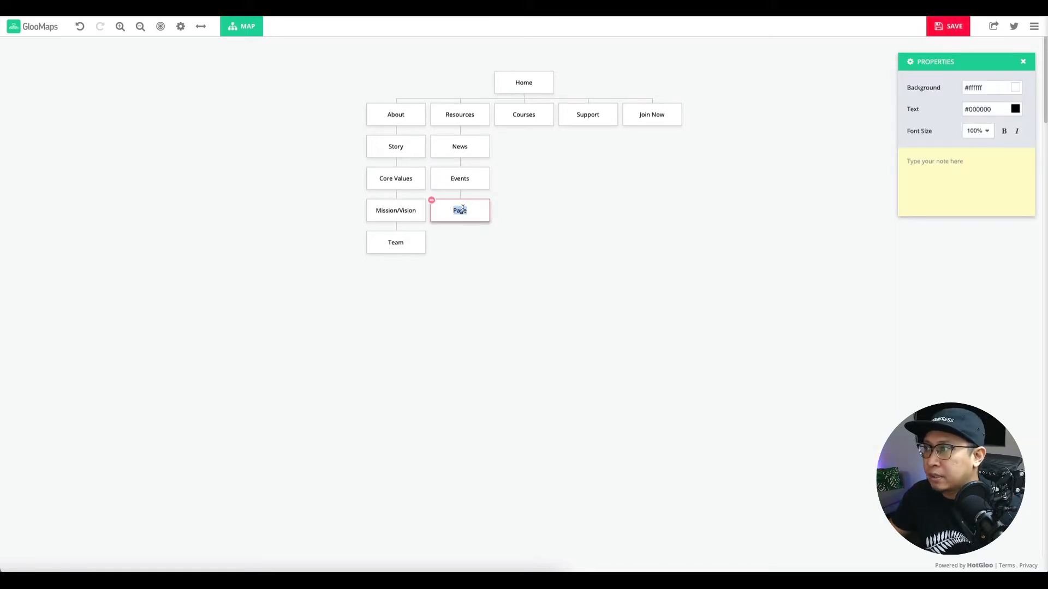
type("G")
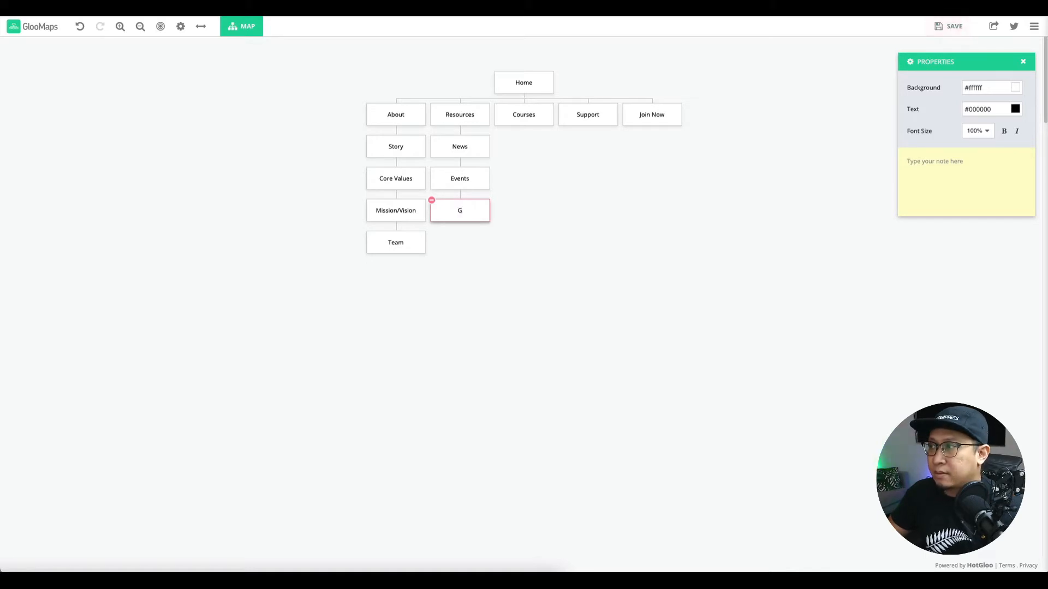
type("P")
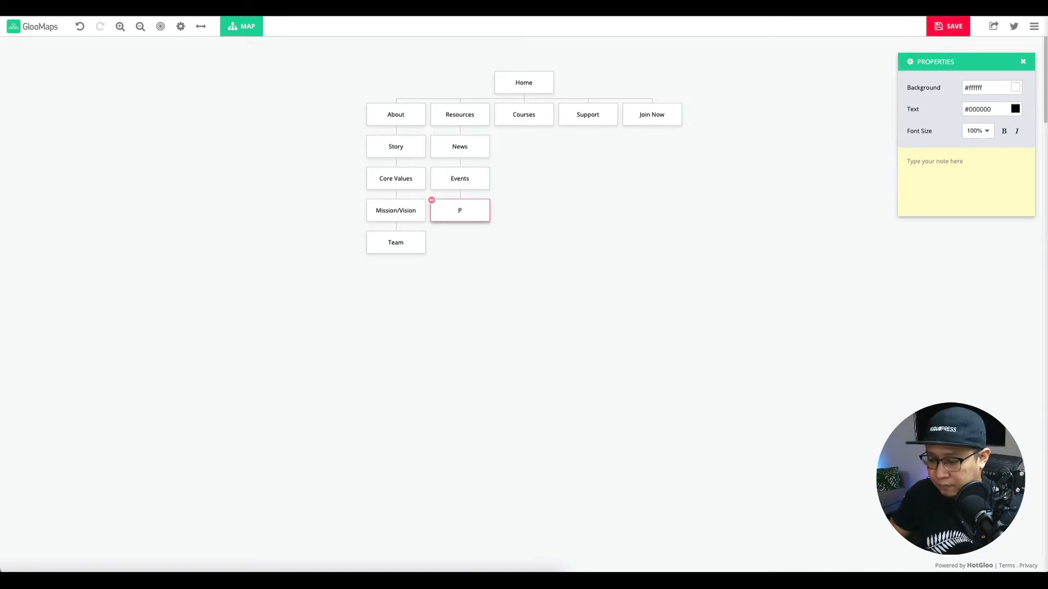
type("DF")
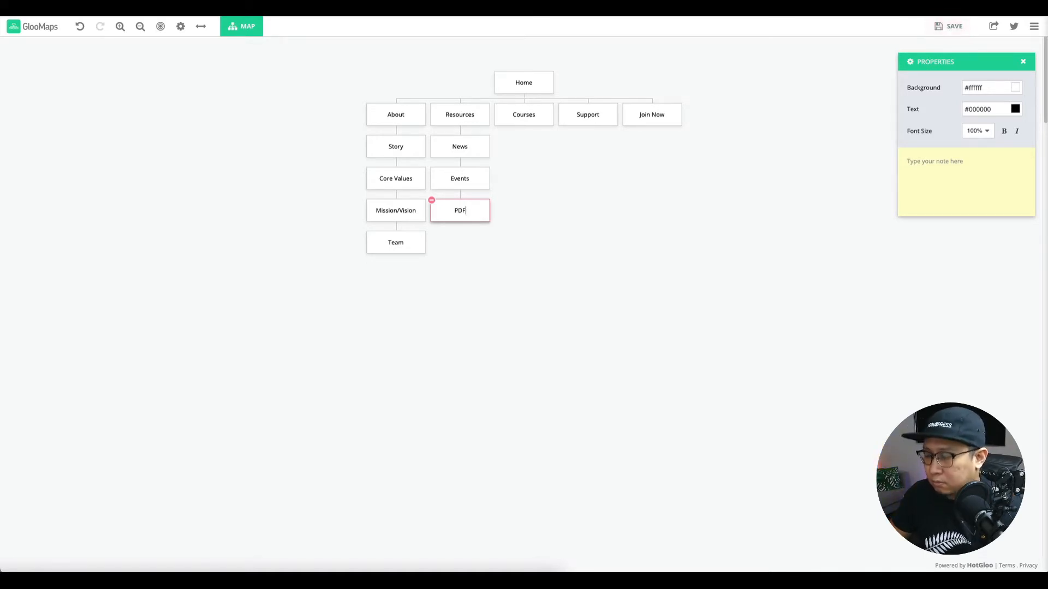
type(" Tips")
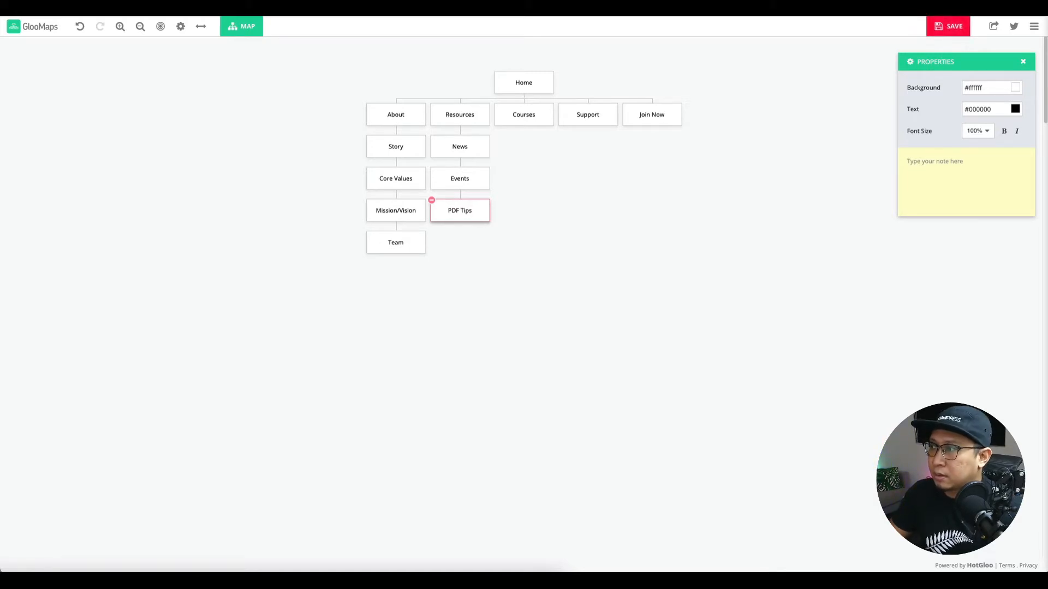
triple_click(466, 212)
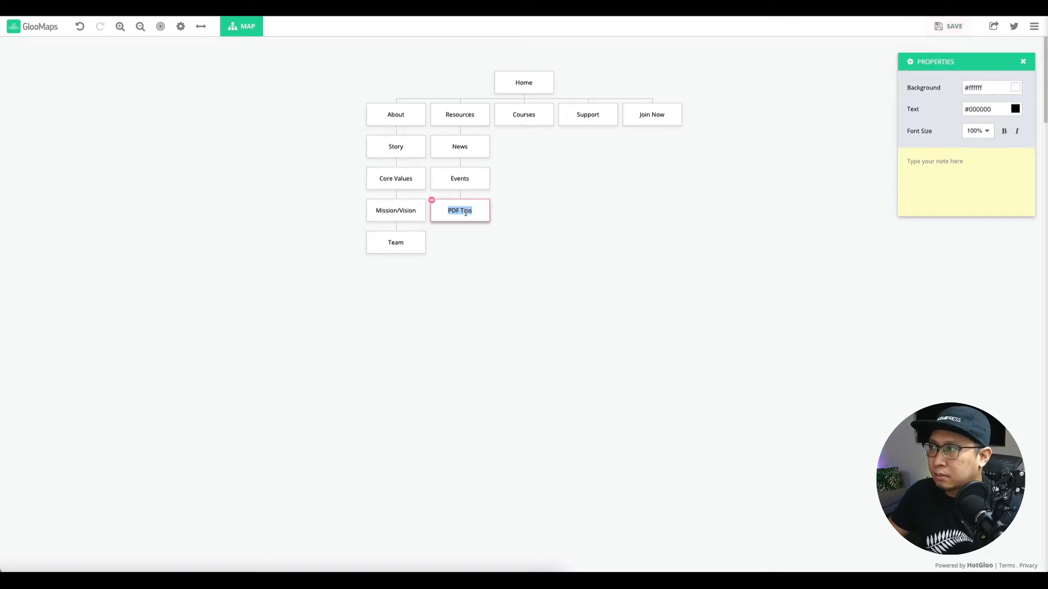
key("BackSpace")
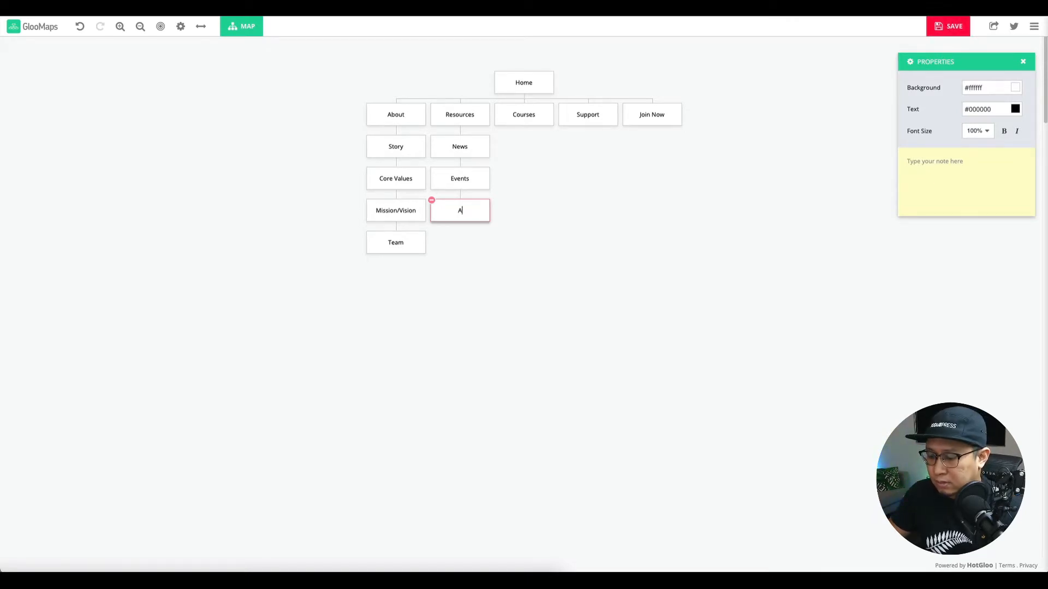
type("Artic")
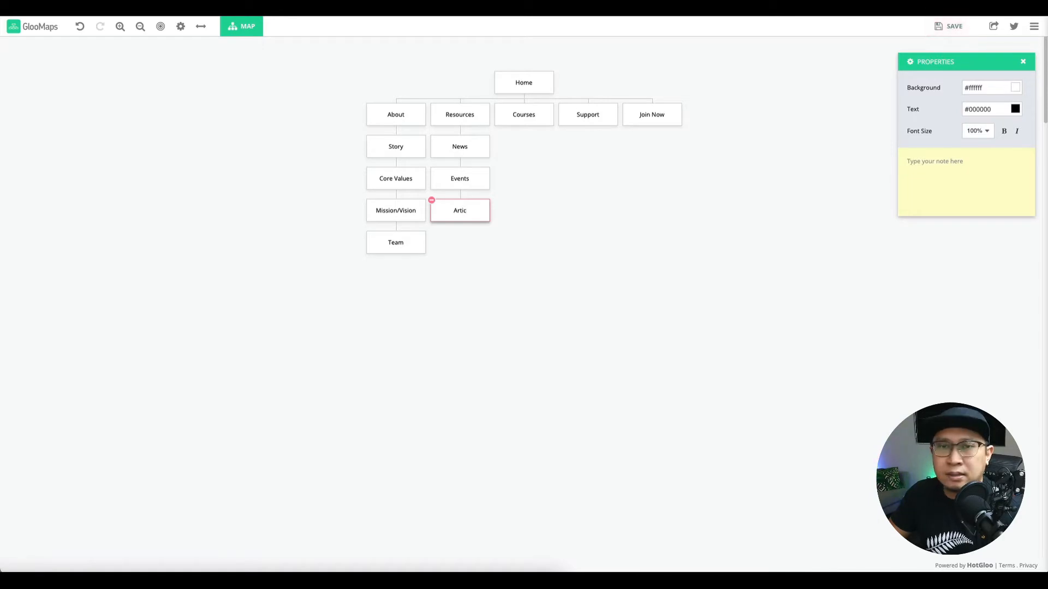
type("les")
left_click(519, 207)
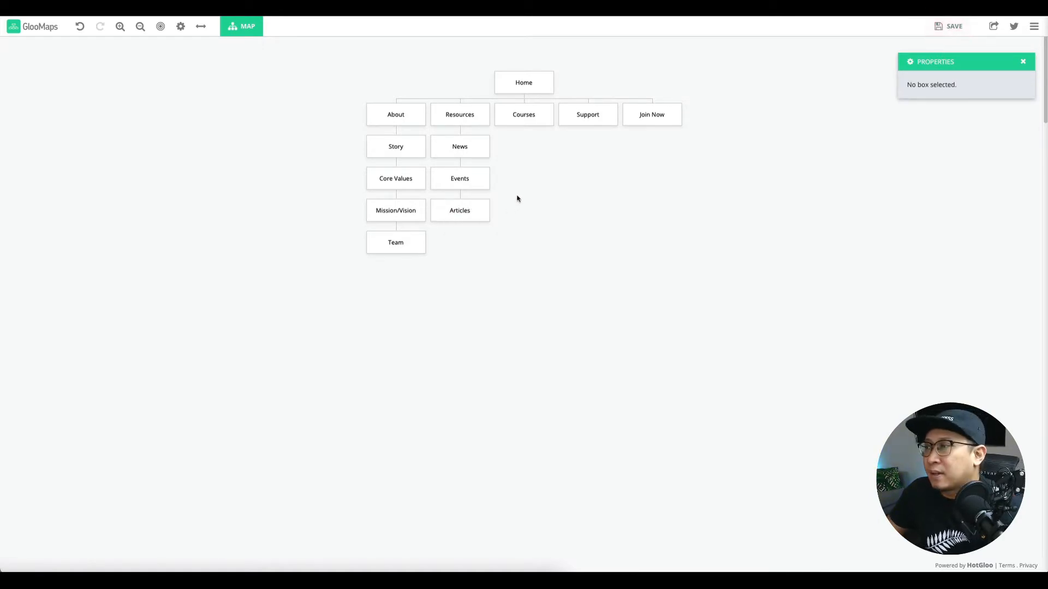
mouse_move(456, 207)
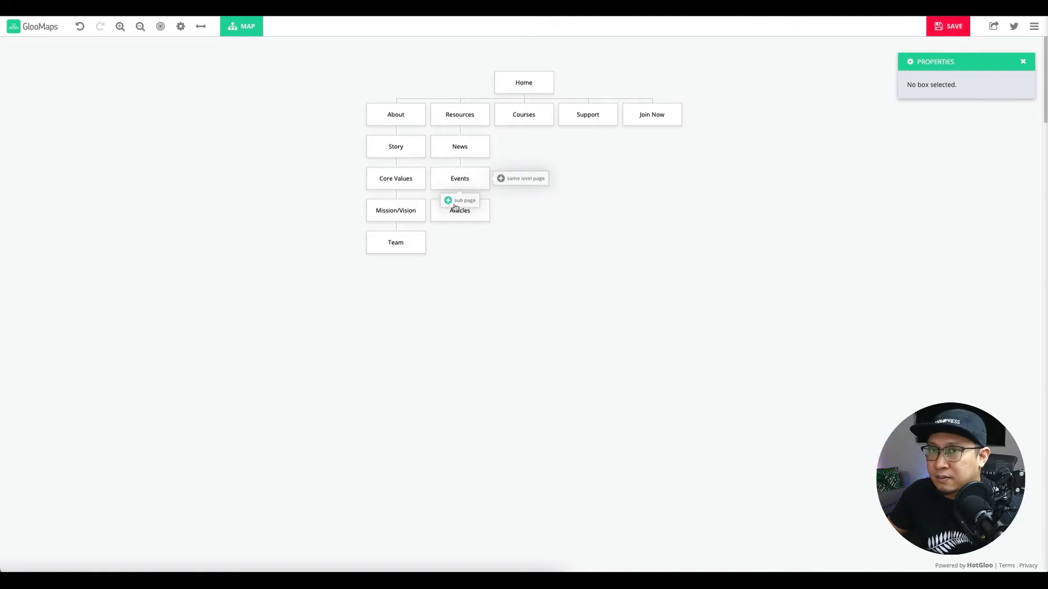
Add Digital Marketing and Search Engine Optimisation pages under Courses.
left_click(534, 136)
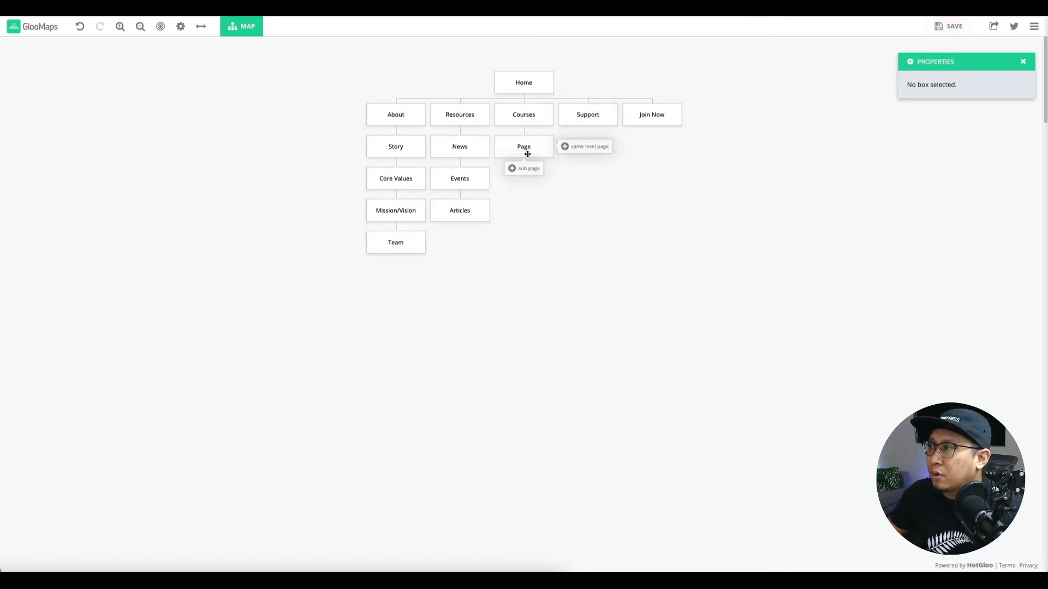
double_click(525, 148)
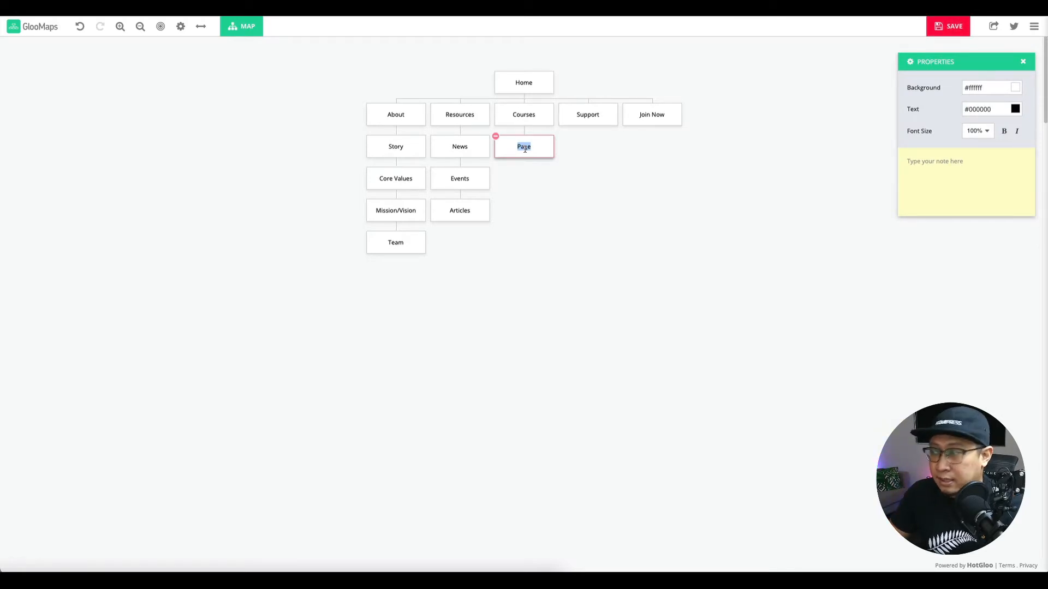
type("Digital Mark")
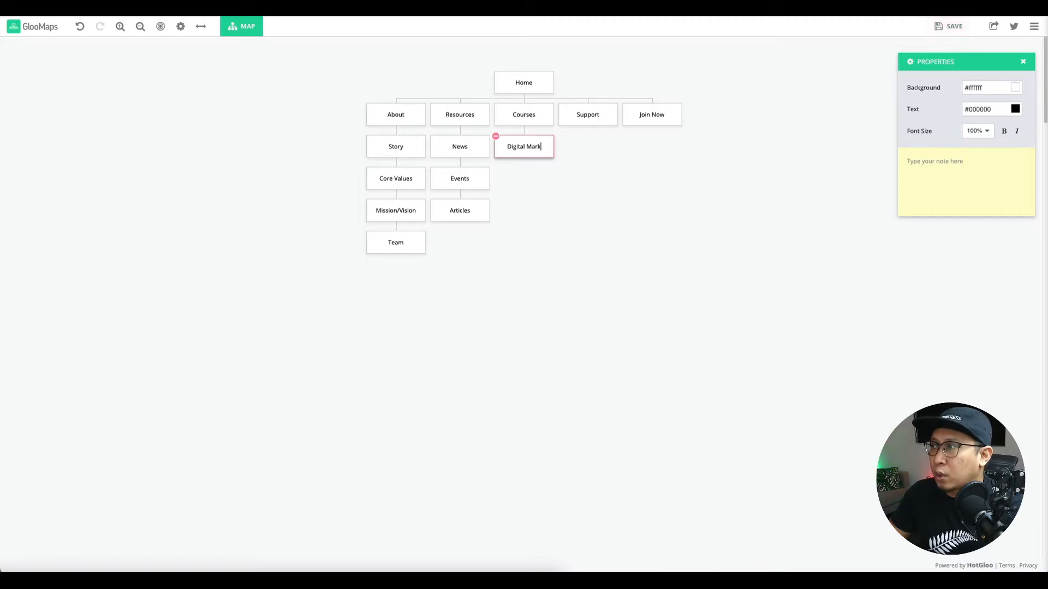
type("eting")
left_click(528, 178)
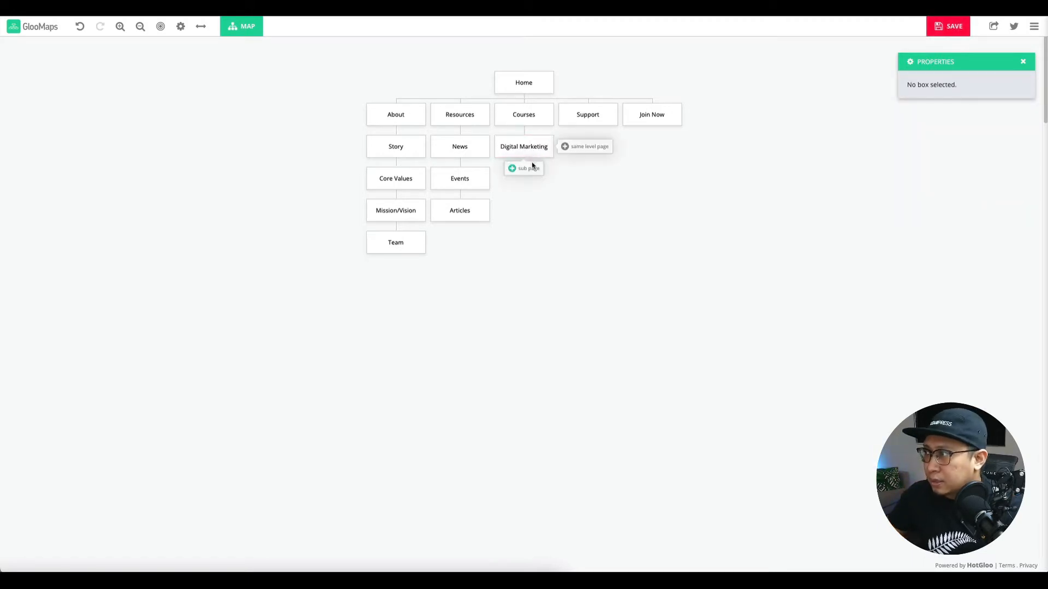
left_click(529, 169)
double_click(524, 179)
type("Search")
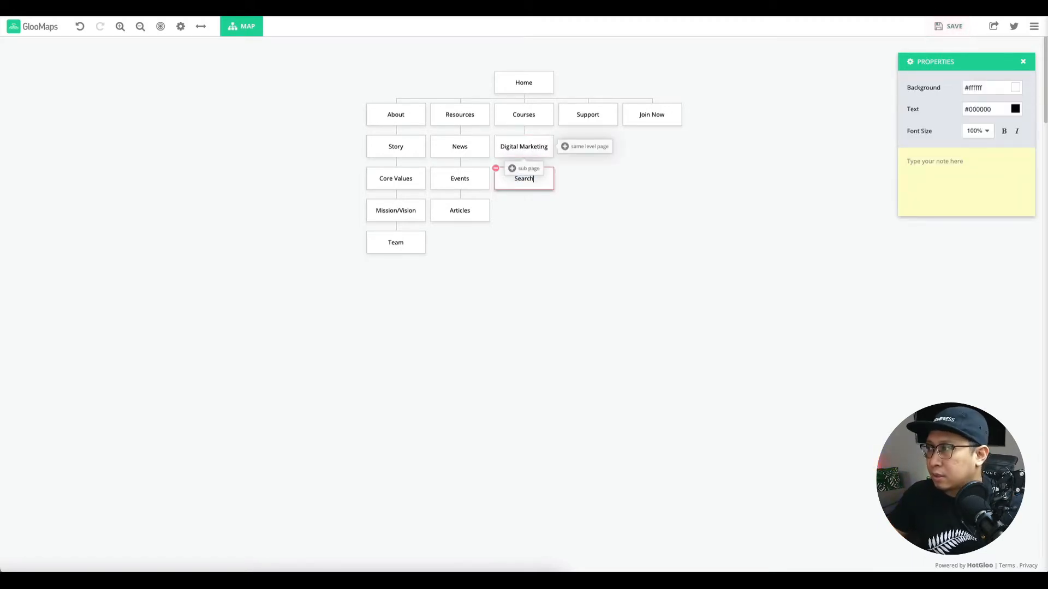
type(" Engine Opt")
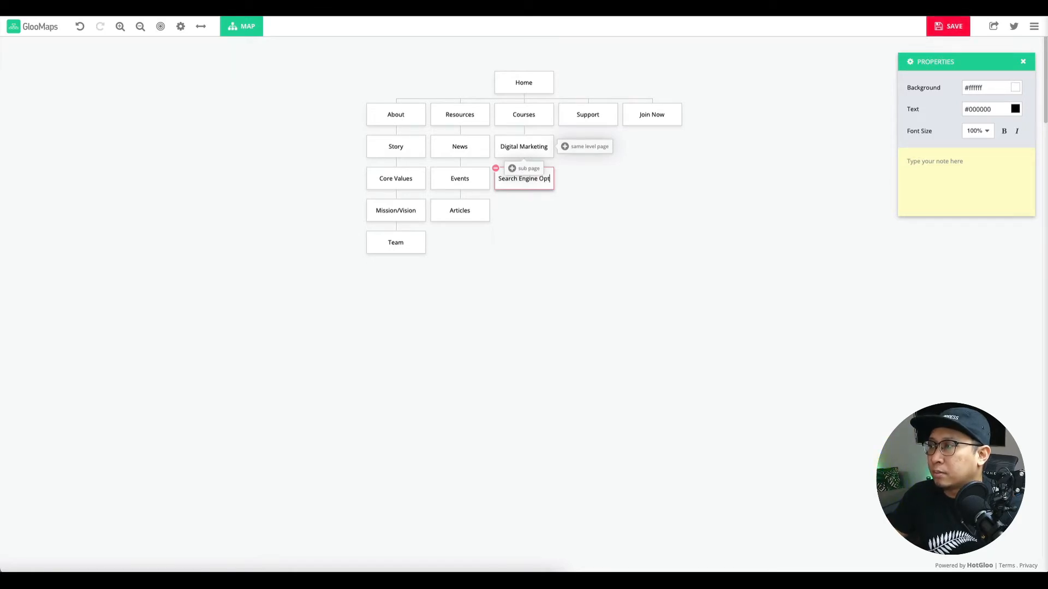
type("imisation")
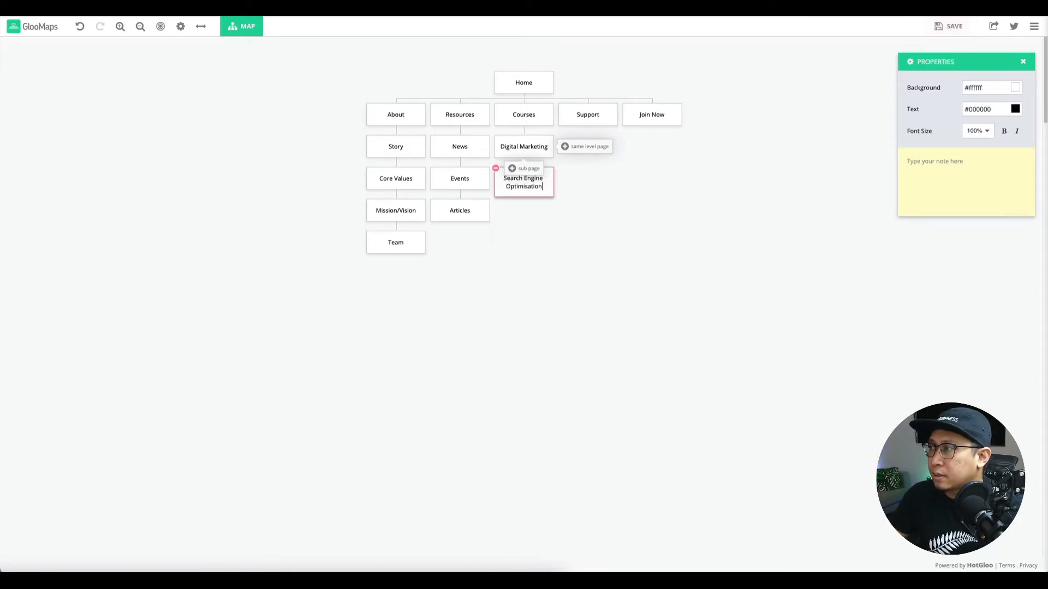
left_click(541, 199)
Add Content Marketing and Email Marketing pages below Search Engine Optimisation.
left_click(526, 206)
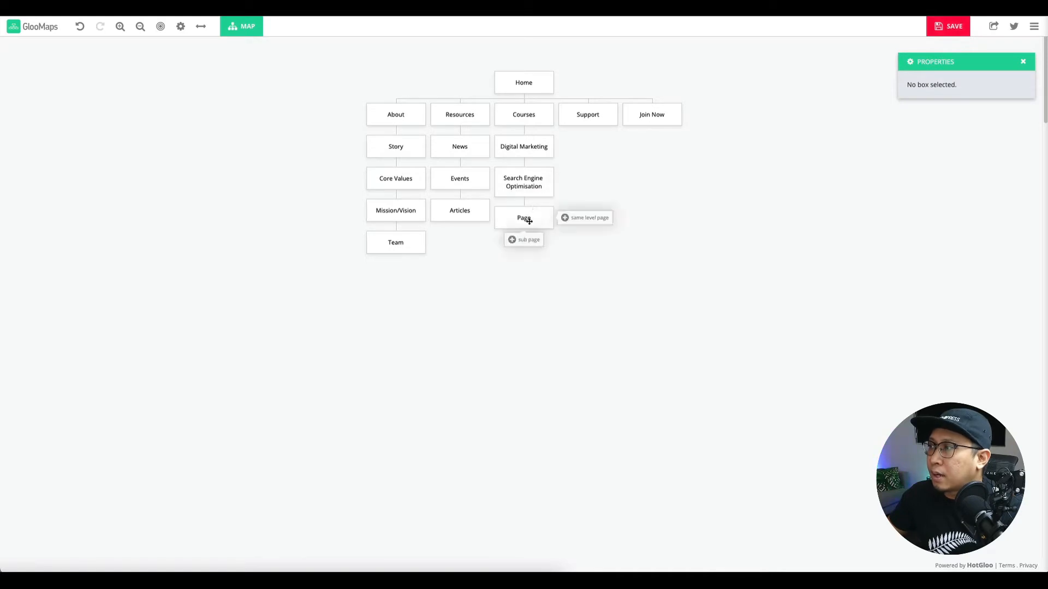
type("Content")
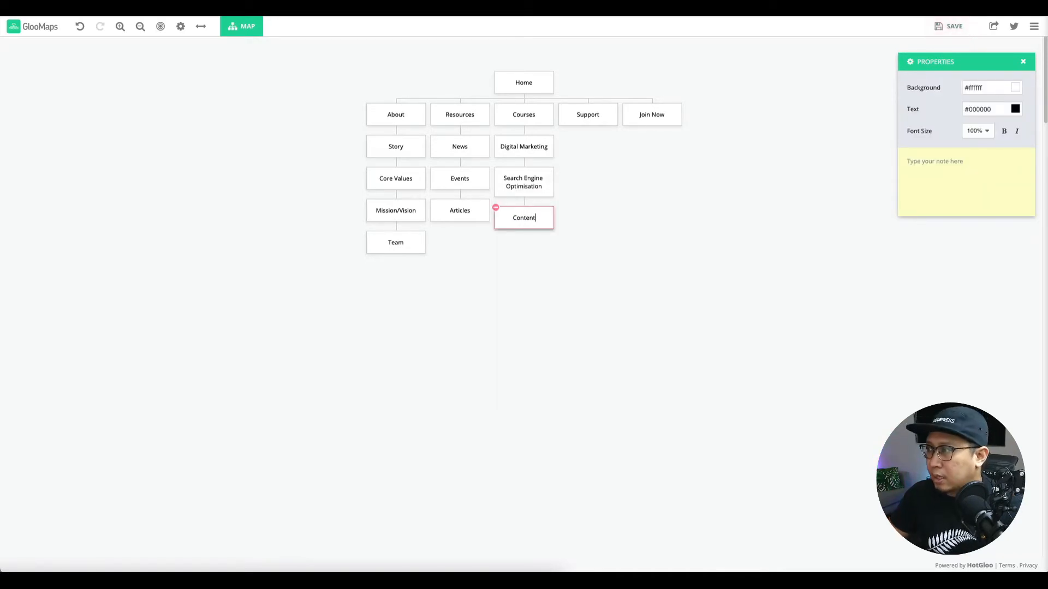
type(" Marketing")
left_click(552, 244)
left_click(524, 239)
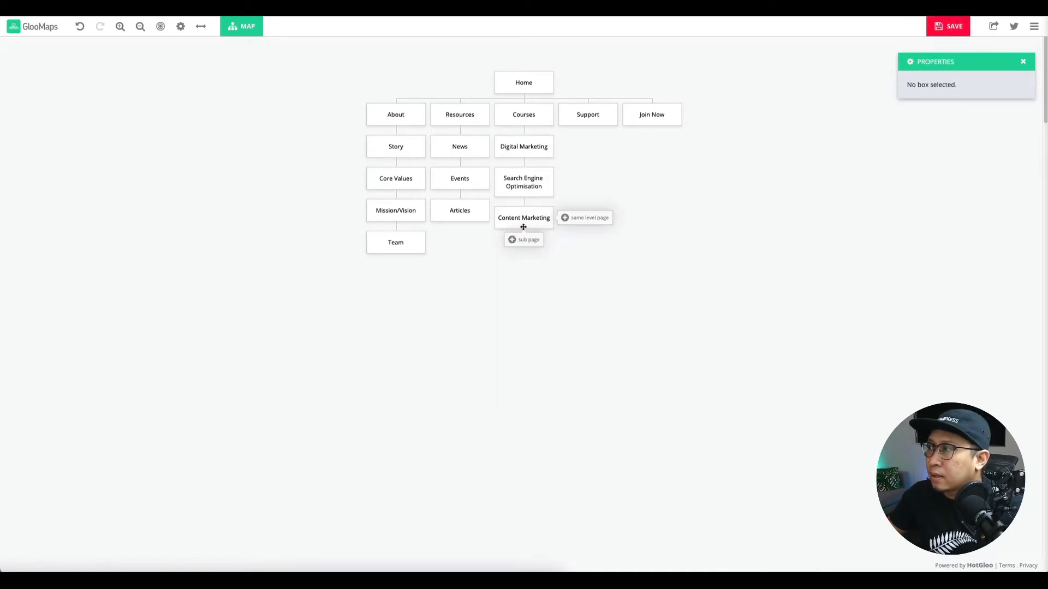
left_click(524, 243)
type("Email ")
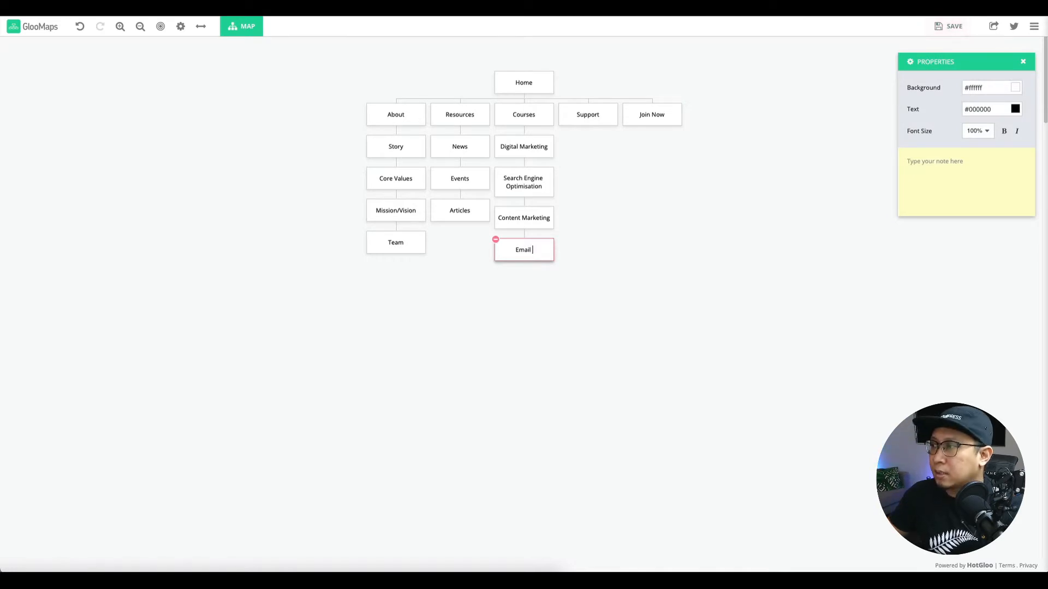
type("Marketing")
left_click(526, 285)
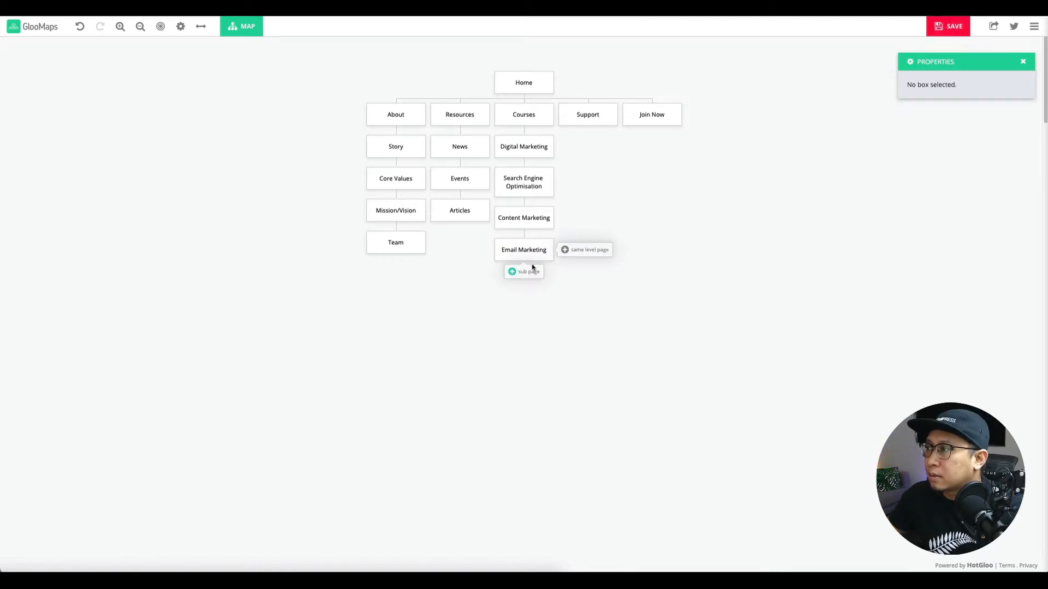
Add Web Design and Google SEM pages below Email Marketing.
left_click(525, 271)
left_click(531, 281)
type("Web Design")
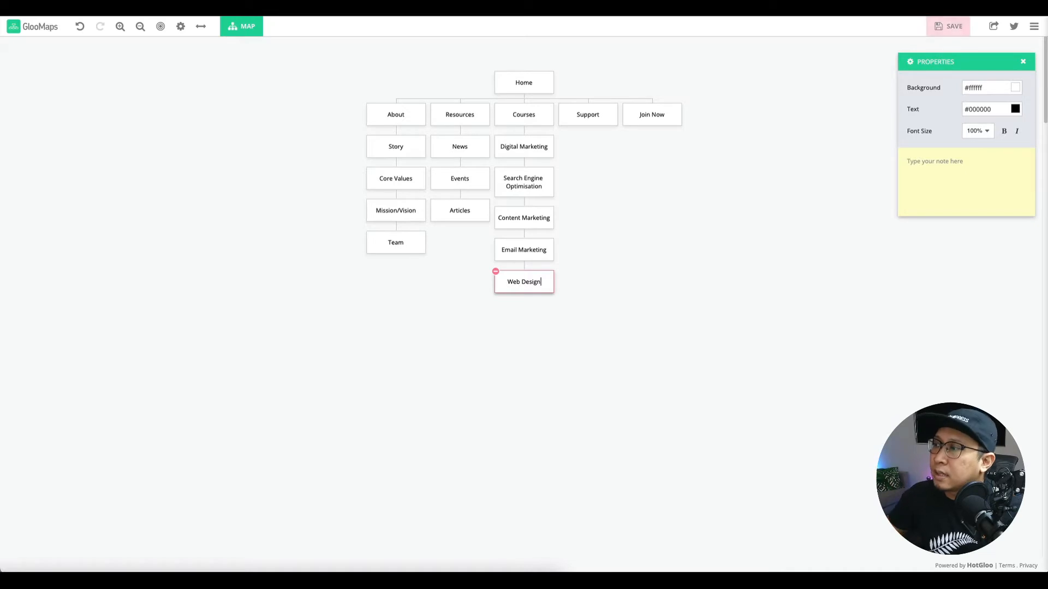
left_click(542, 320)
left_click(536, 304)
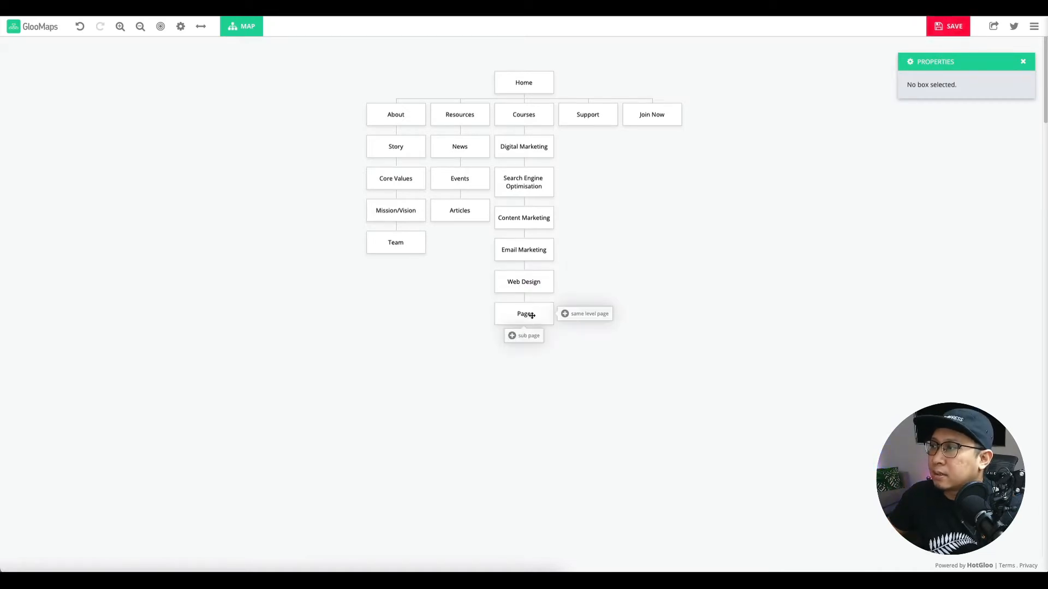
left_click(531, 315)
type("Google SEM")
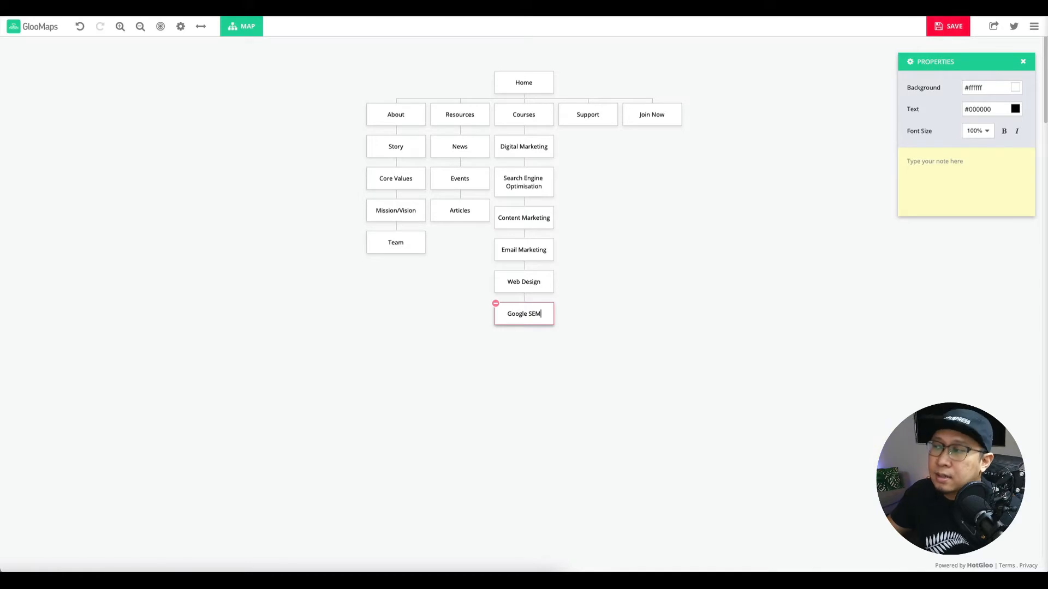
left_click(676, 302)
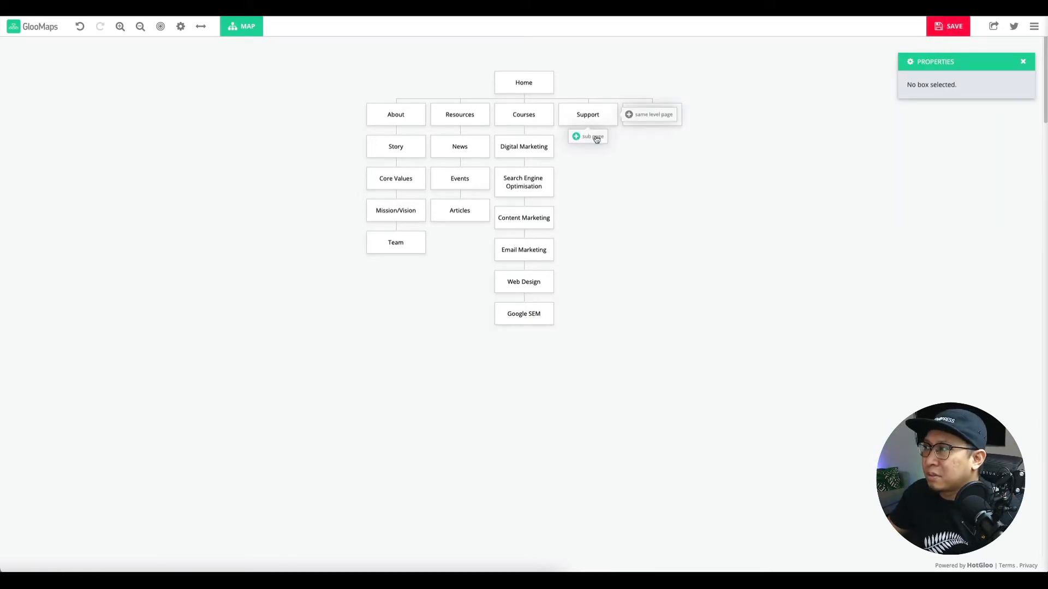
Add a Contact Form page under Support and a Social Media Follow page under it.
left_click(595, 137)
double_click(592, 146)
type("Conta")
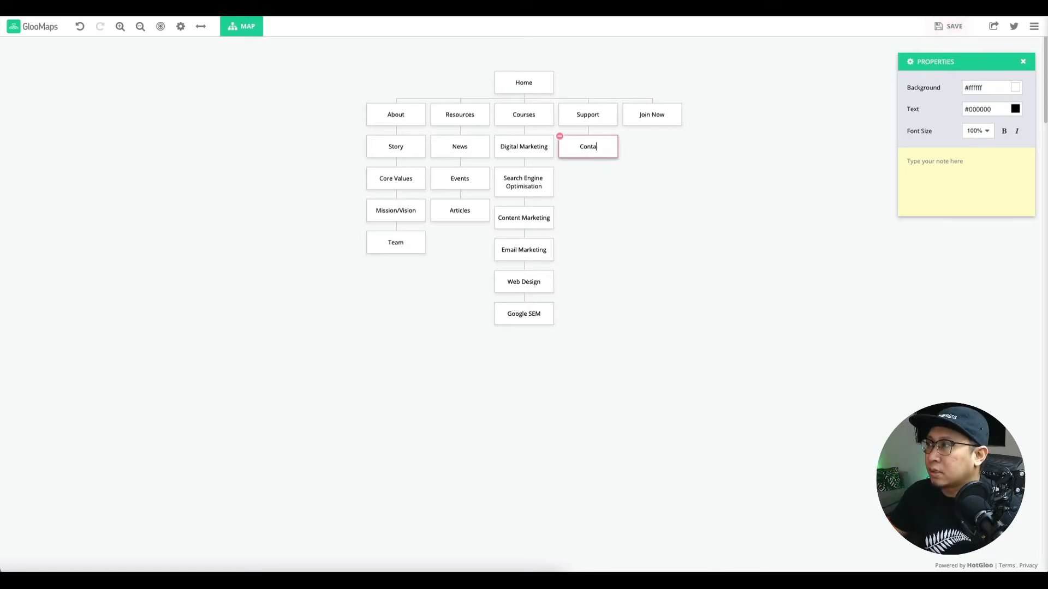
type("ct Form")
left_click(597, 187)
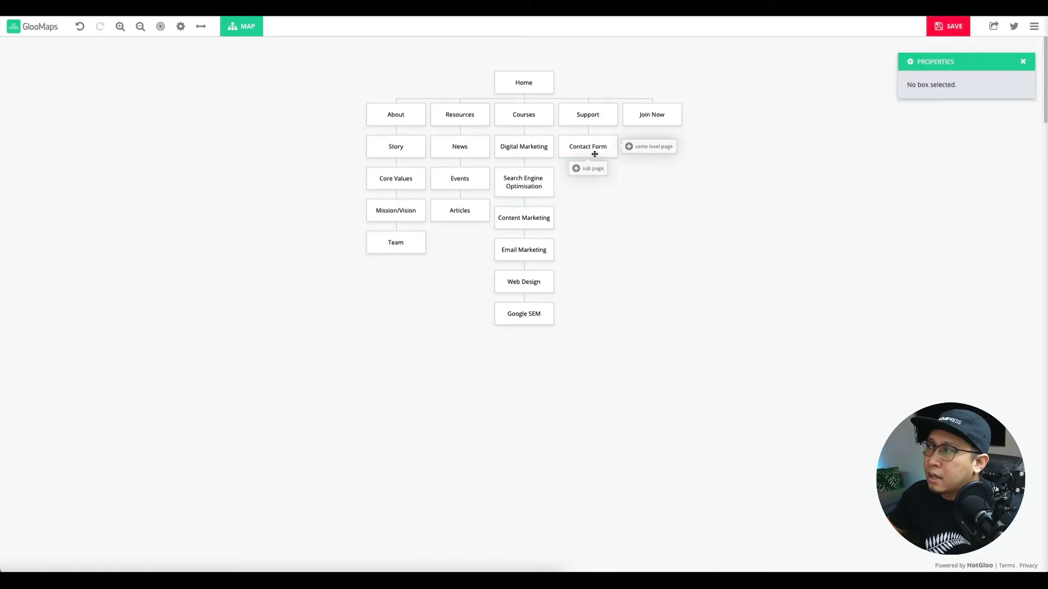
left_click(594, 171)
double_click(594, 177)
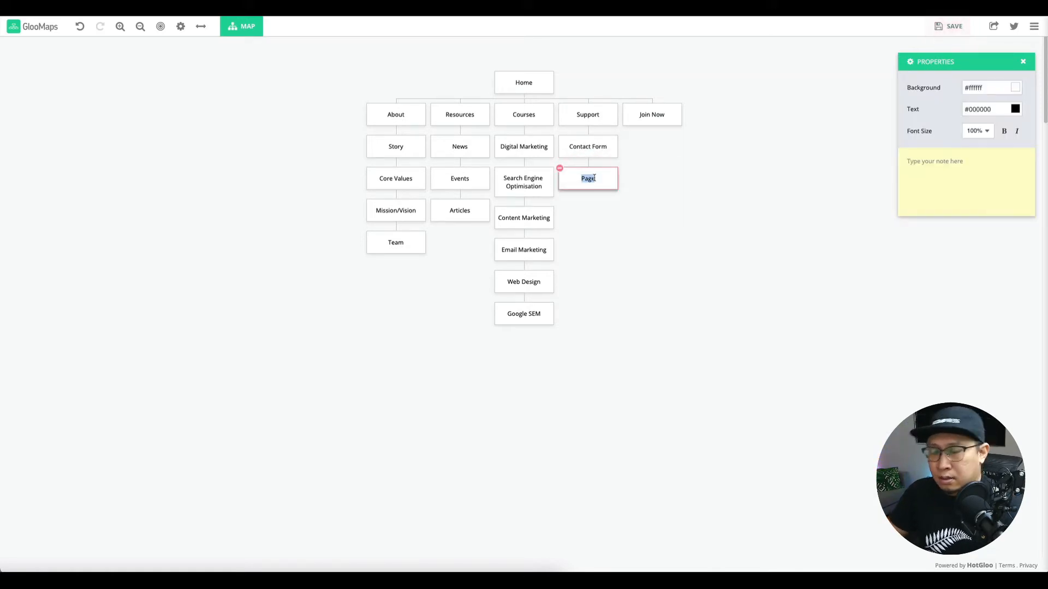
type("Social ")
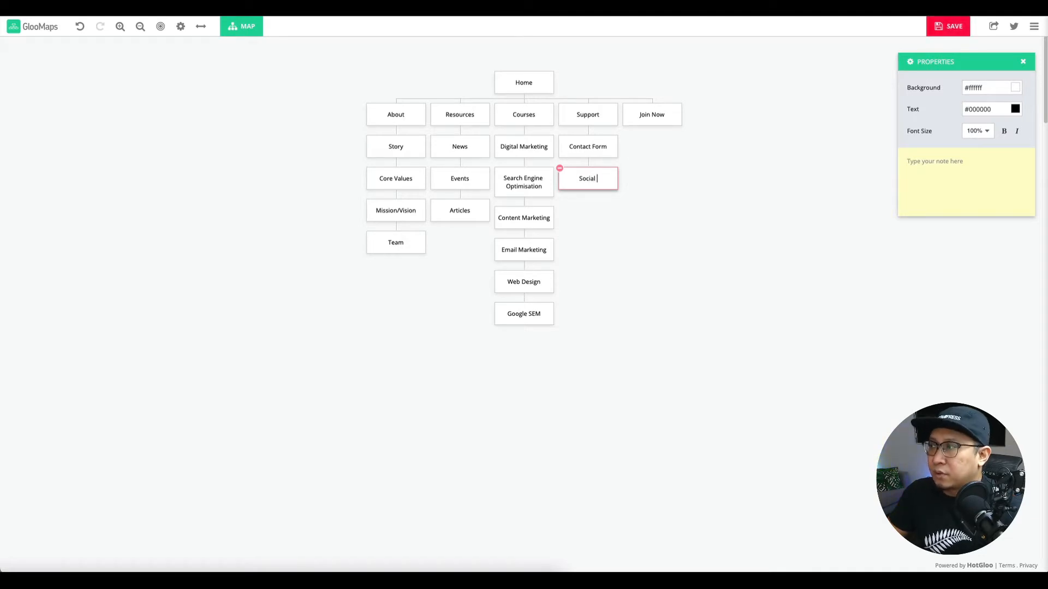
type("Media Gol")
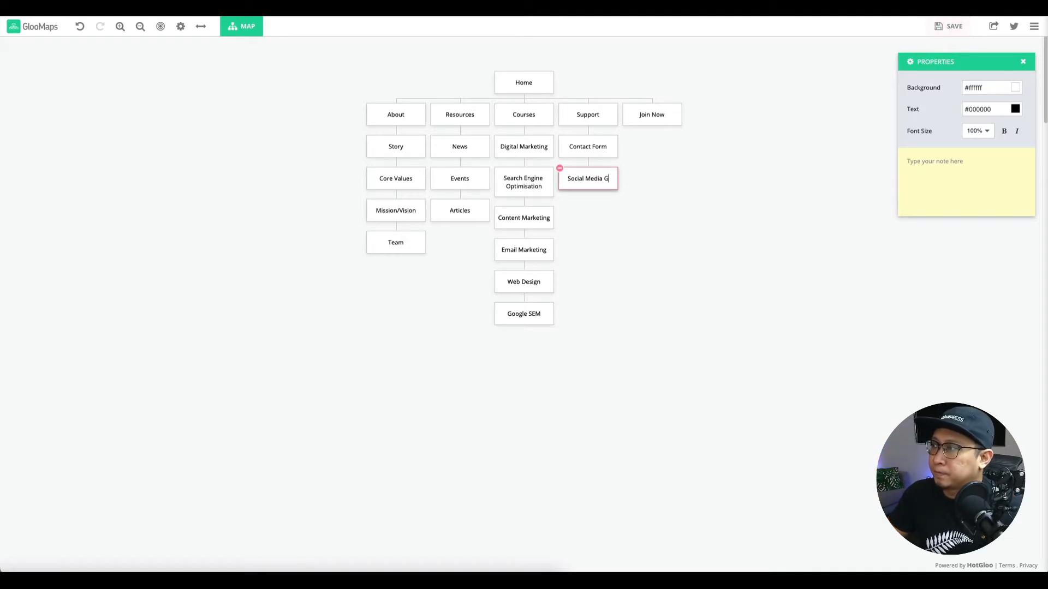
key("BackSpace")
key("BackSpace")
key("BackSpace")
type("Follow")
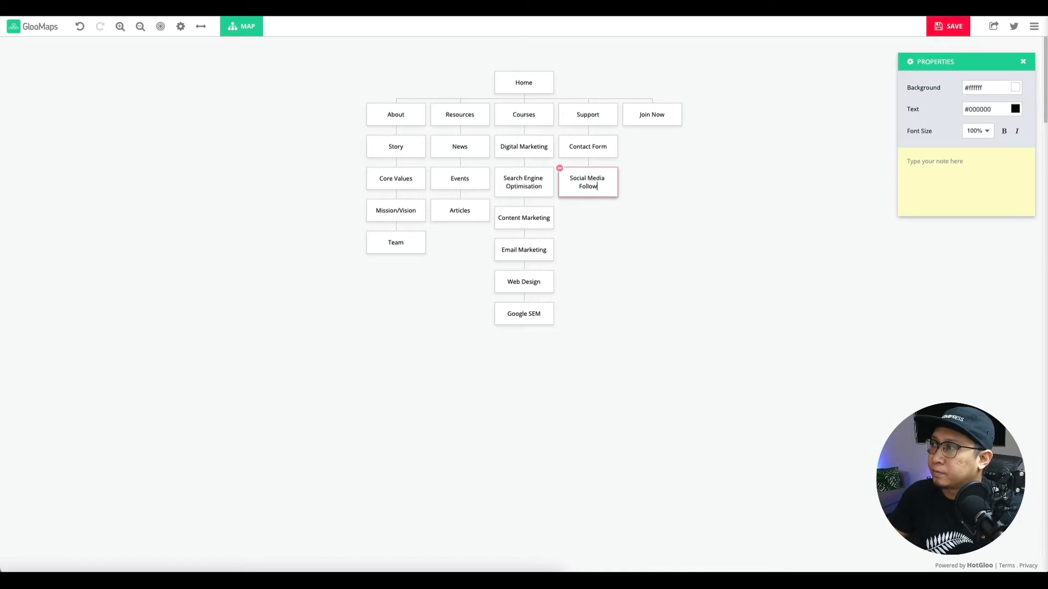
left_click(680, 178)
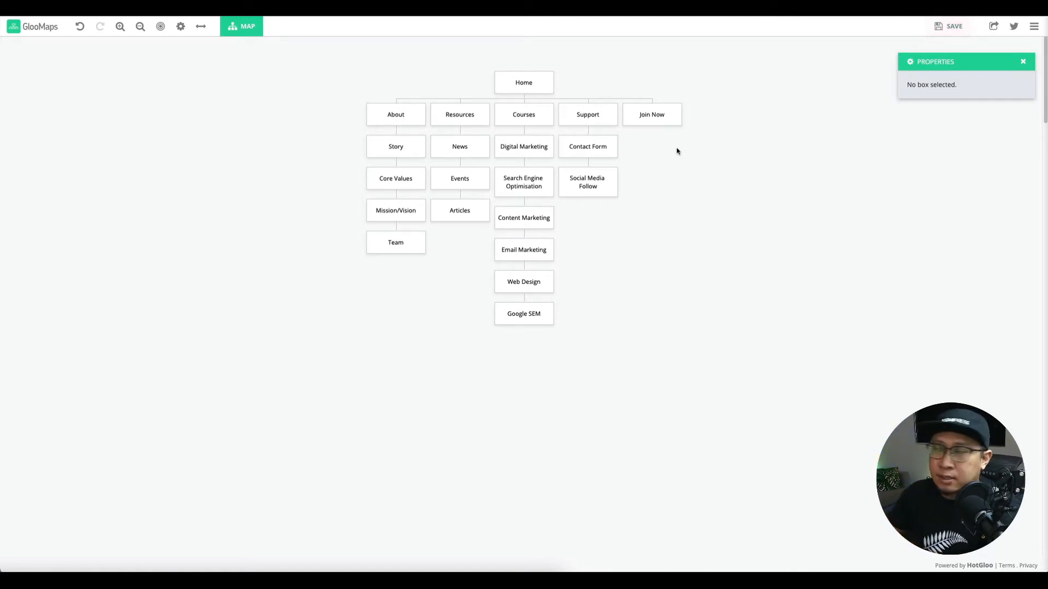
Save the sitemap project and dismiss the project URL notice.
left_click(953, 29)
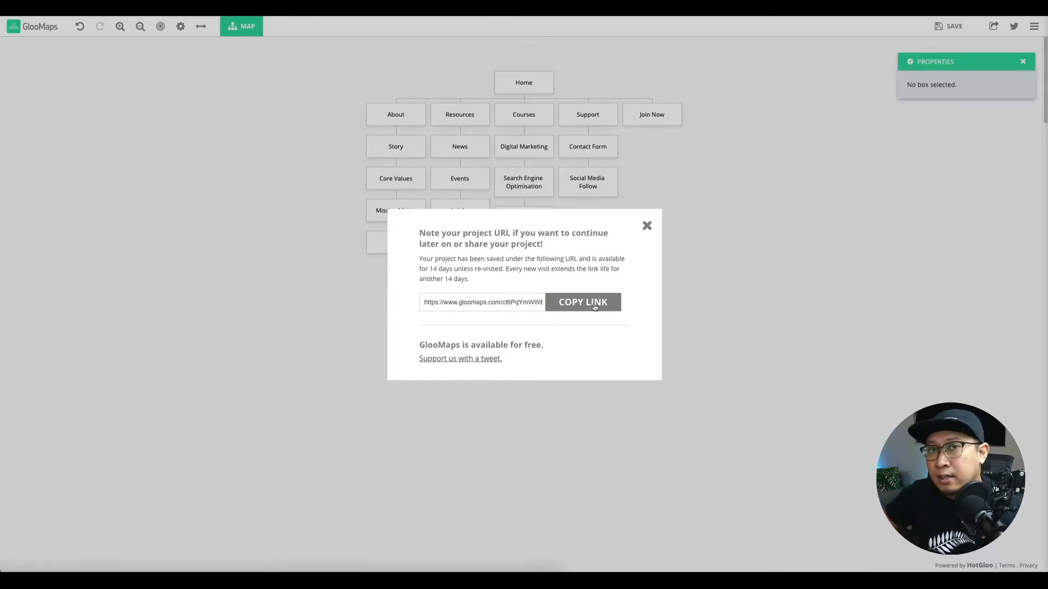
left_click(646, 226)
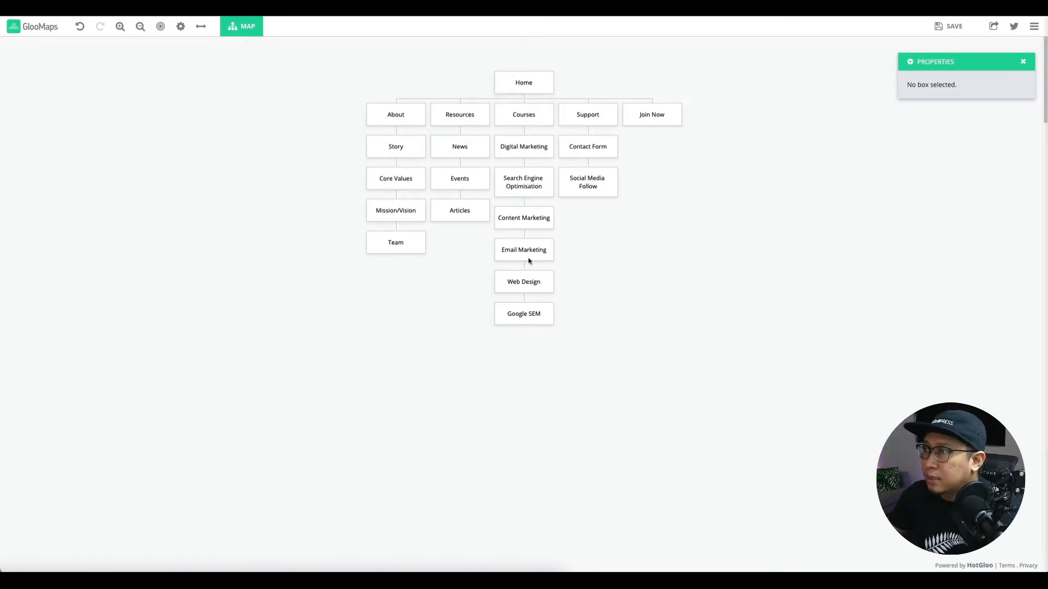
mouse_move(388, 231)
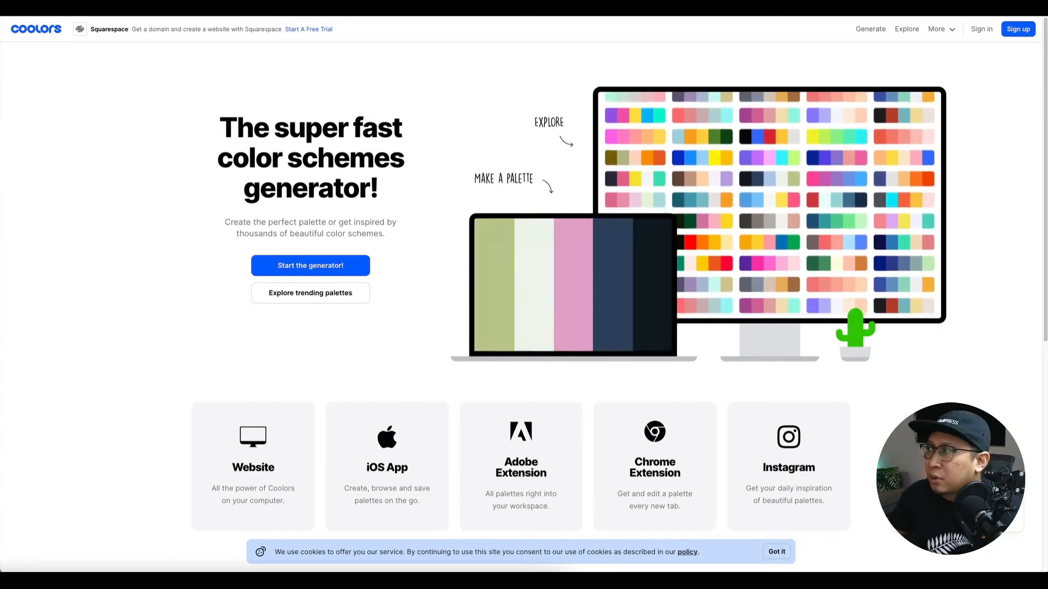
Start the Coolors generator and regenerate until D8A47F, EF8354, EE4B6A, DF3B57 and teal appear.
left_click(873, 40)
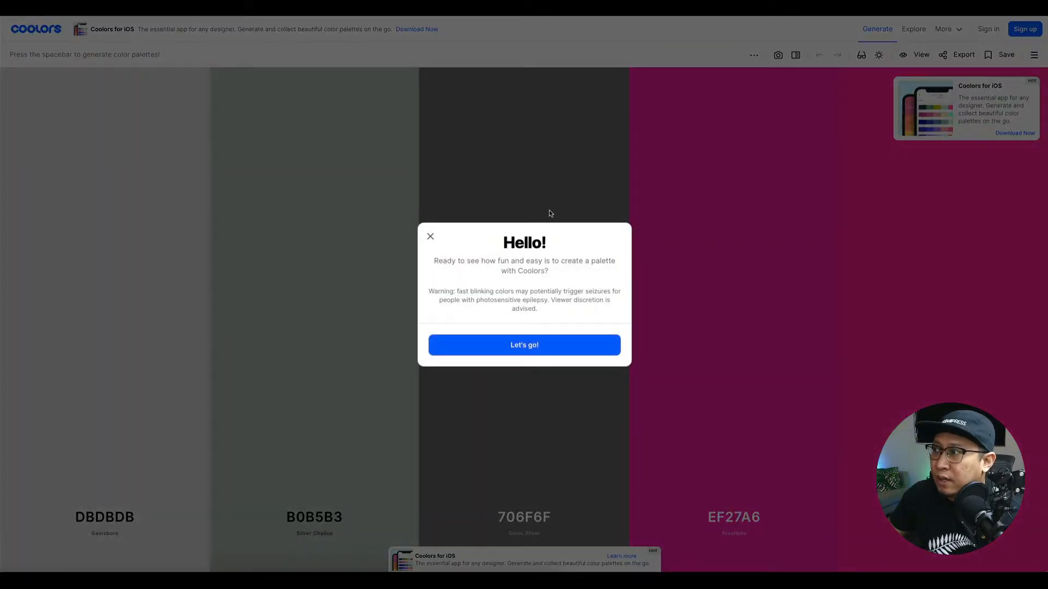
left_click(430, 236)
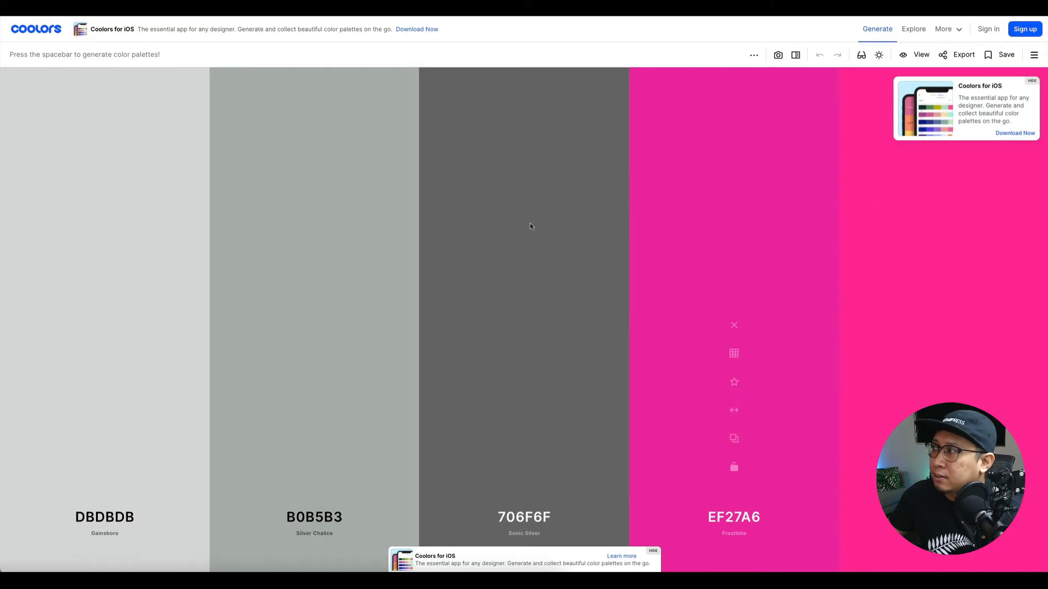
key("space")
key("space")
key("space")
key("space")
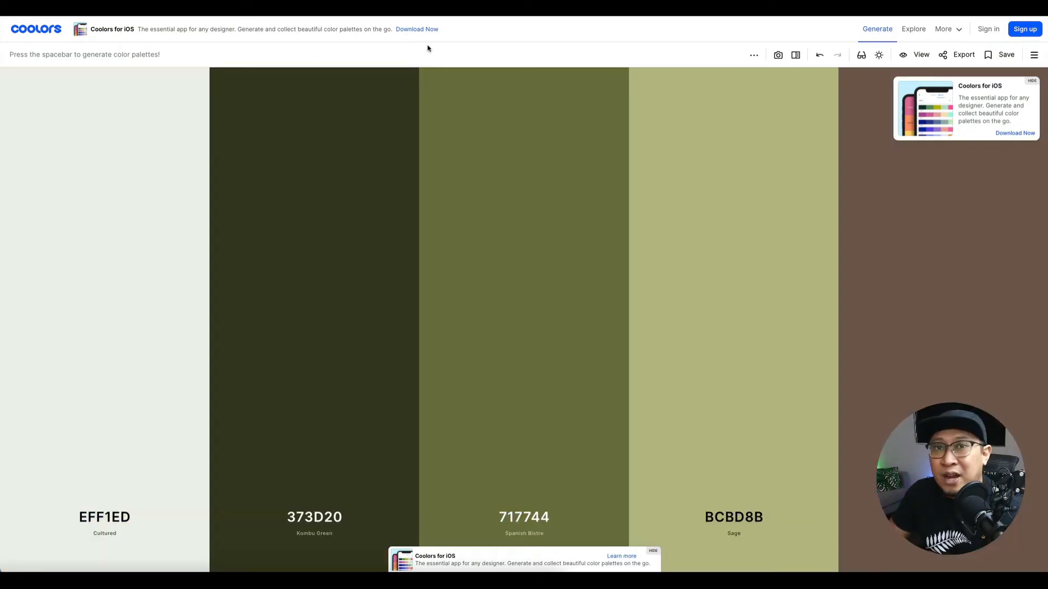
key("space")
key("space")
key("space")
key("space")
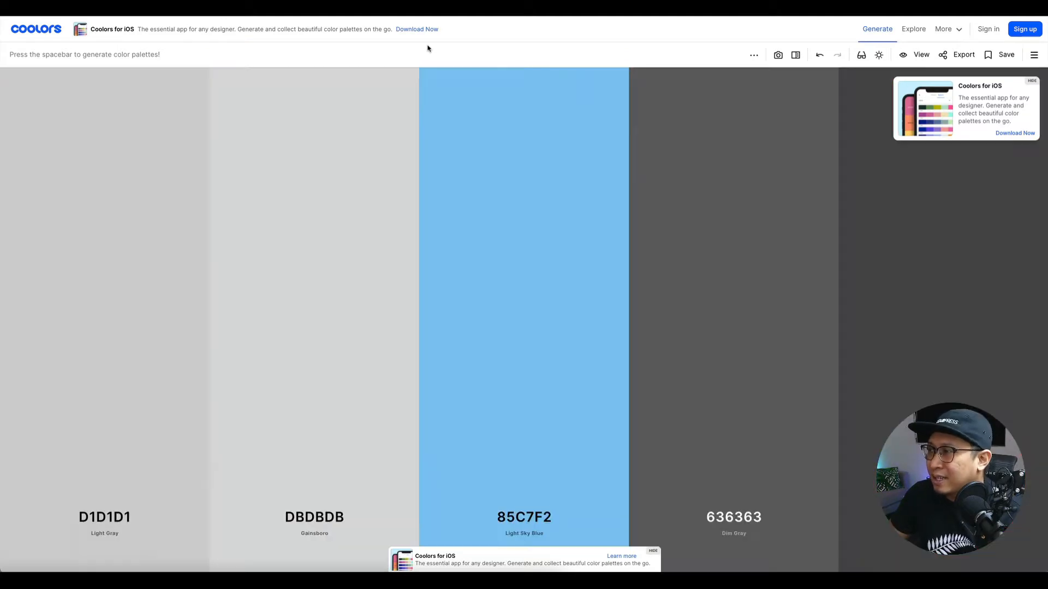
key("space")
key("space")
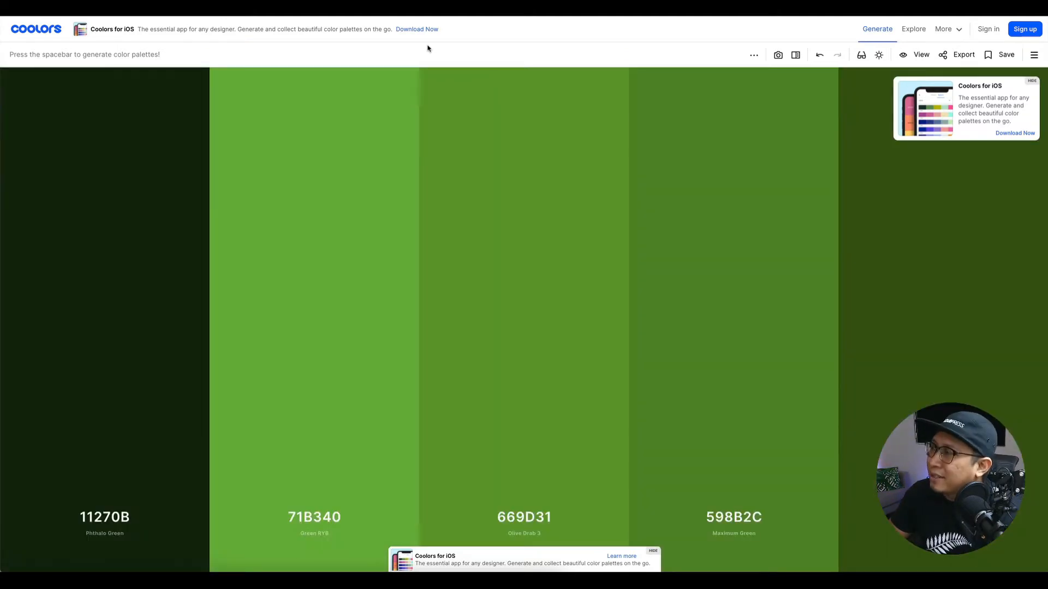
key("space")
key("space")
key("space")
key("space")
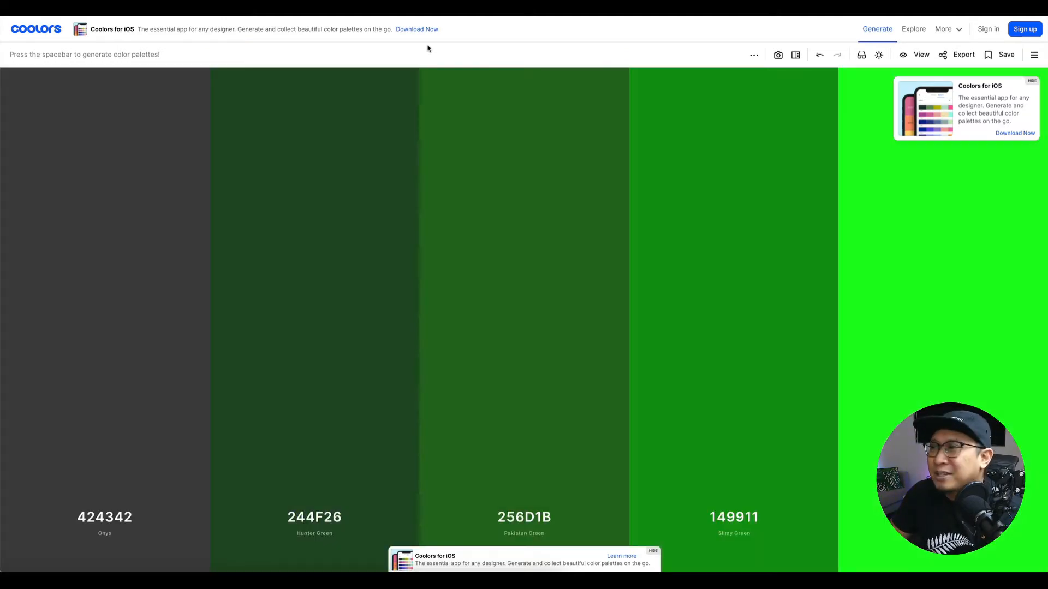
key("space")
key("space")
key("space")
key("space")
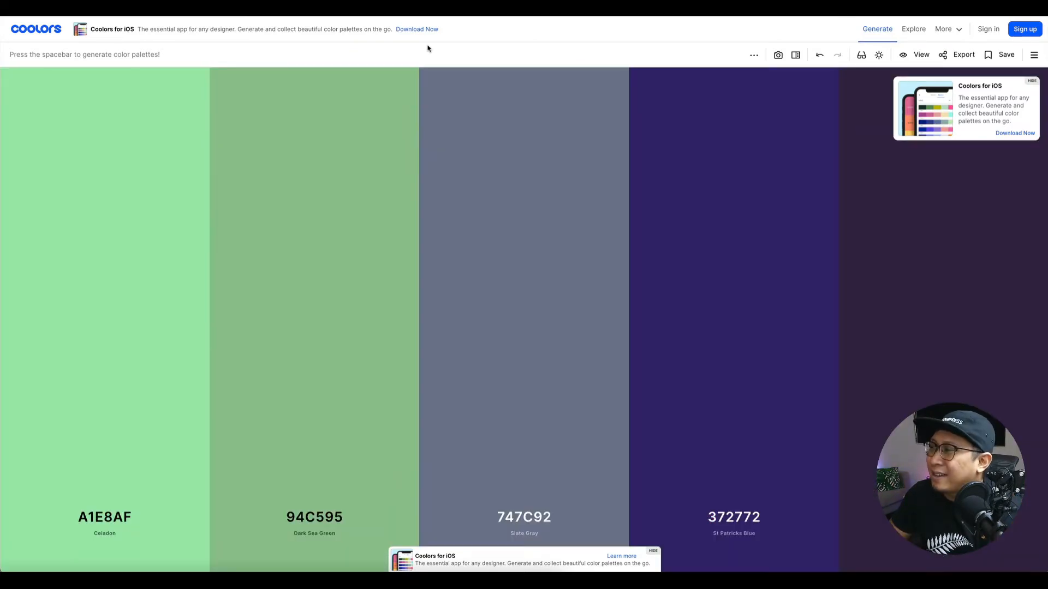
key("space")
key("space")
key("space")
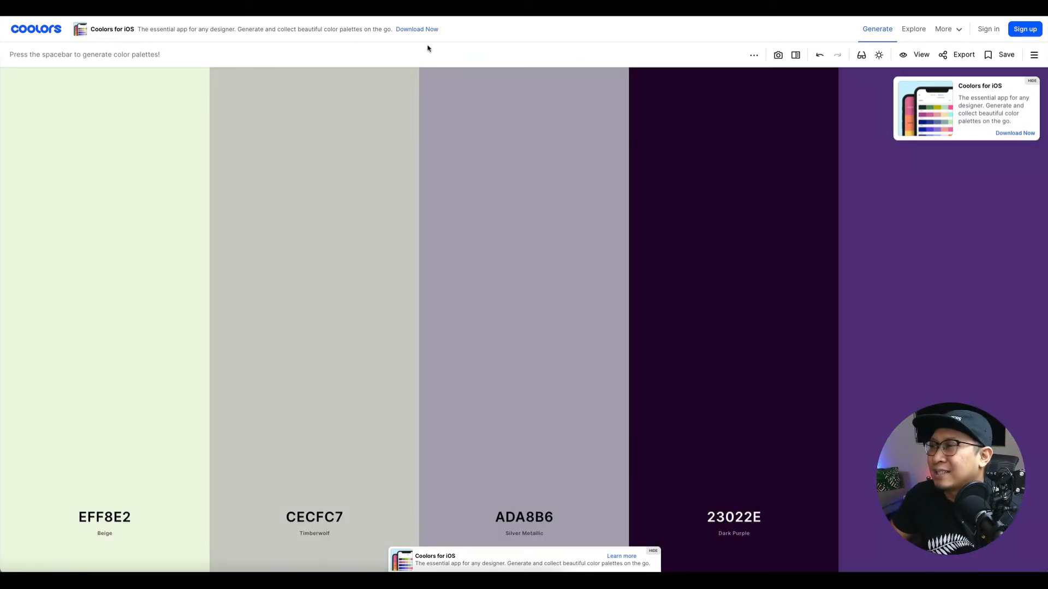
key("space")
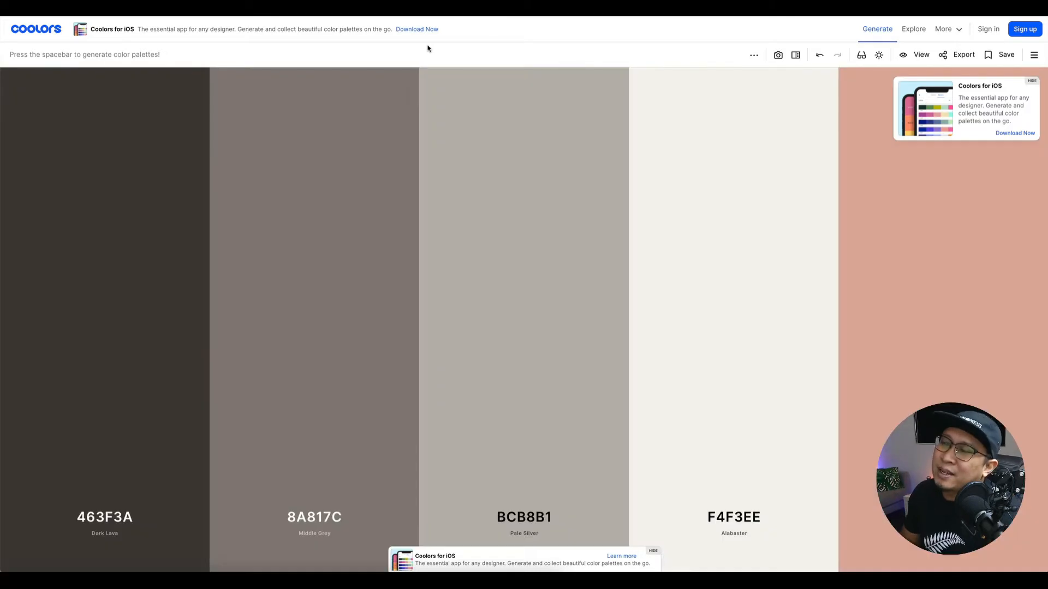
key("space")
key("space")
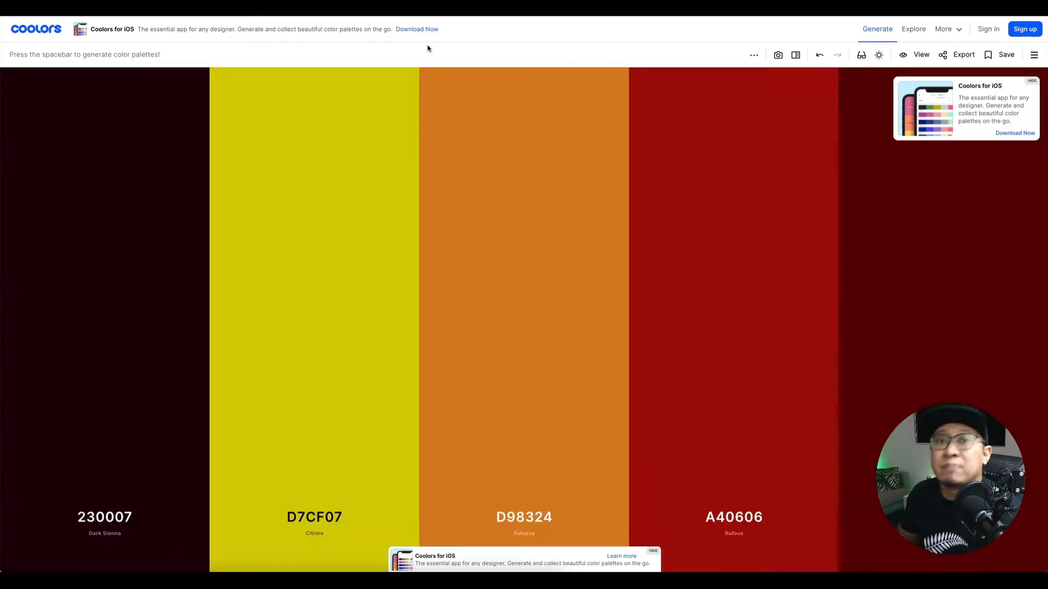
key("space")
key("space")
key("space")
key("space")
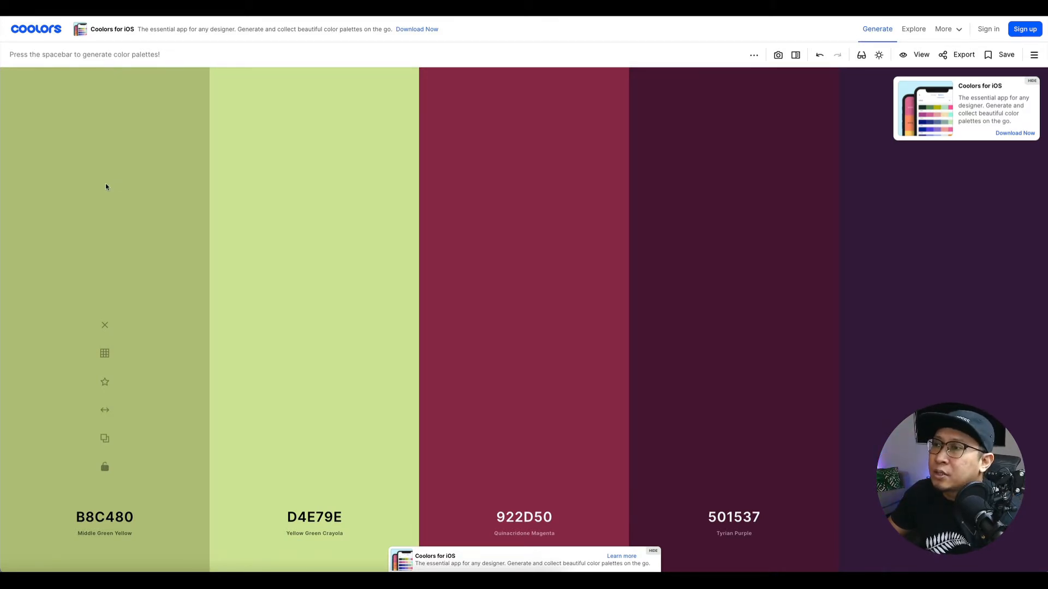
key("space")
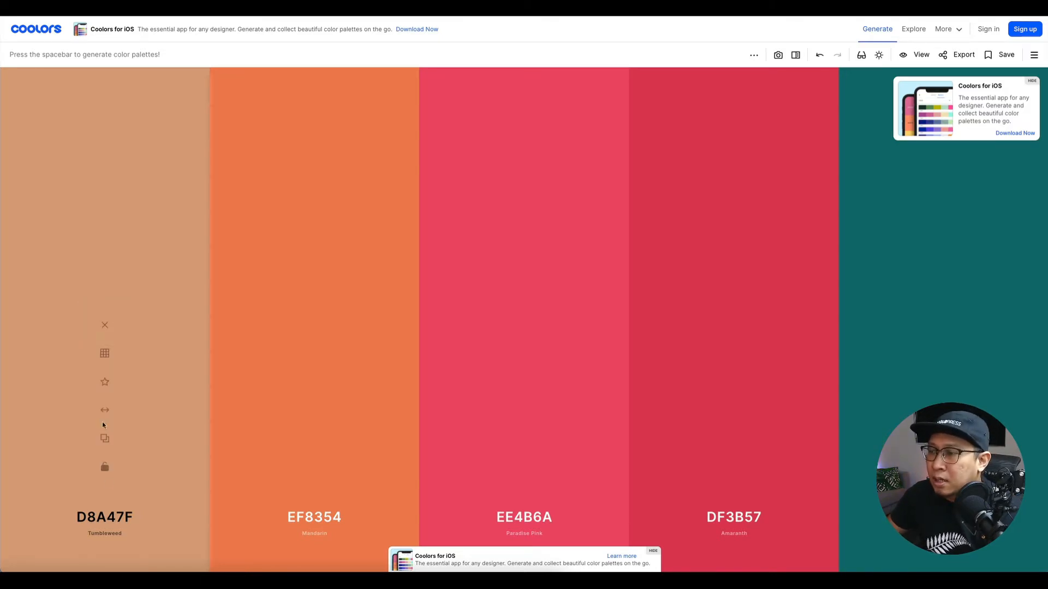
Set the first colour to the near-black shade 0A0A0A and lock it.
left_click(109, 516)
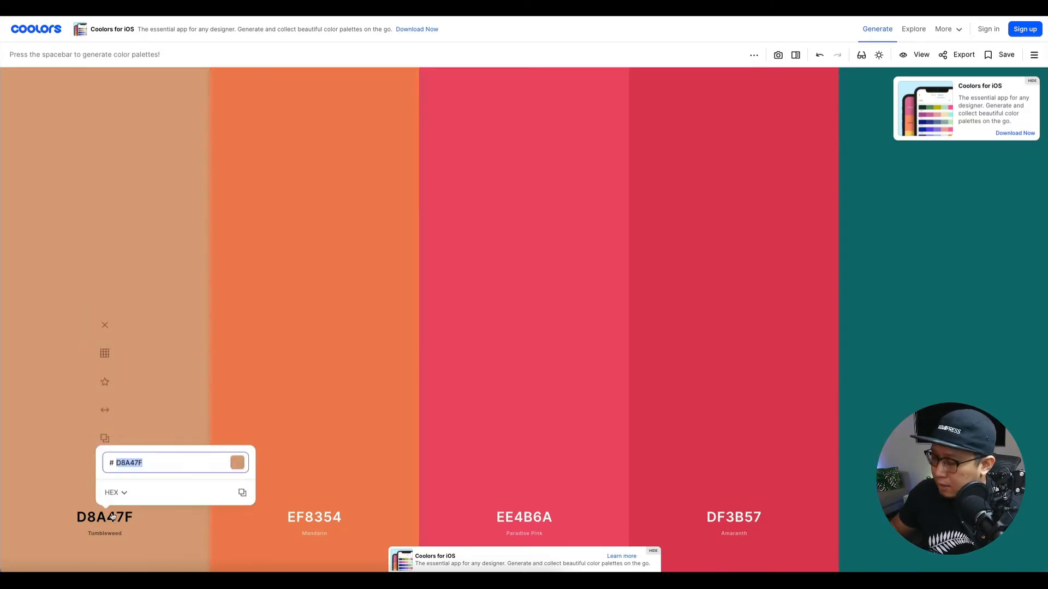
type("000000")
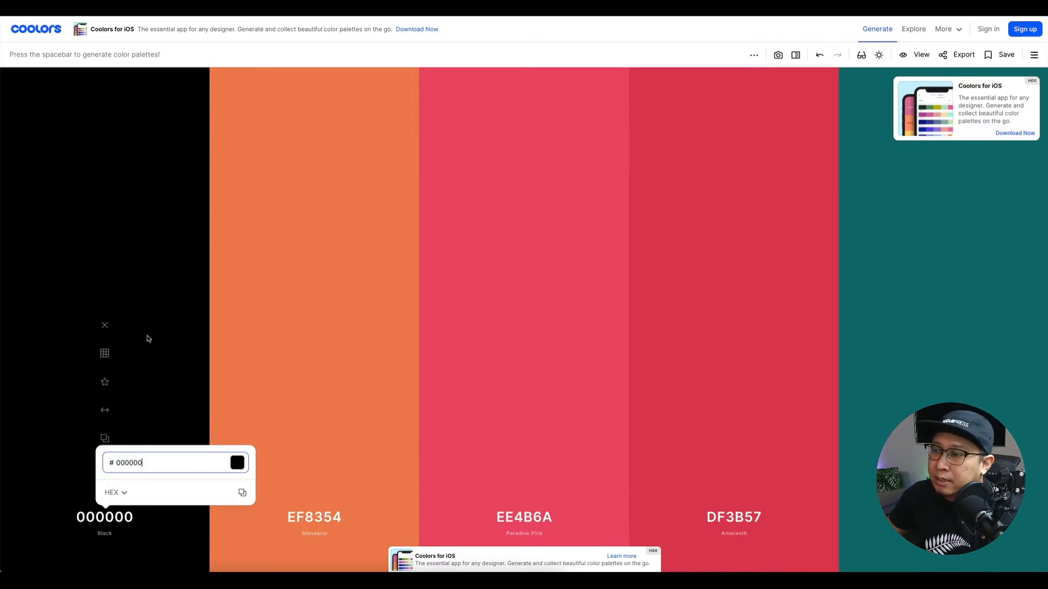
left_click(131, 355)
left_click(104, 353)
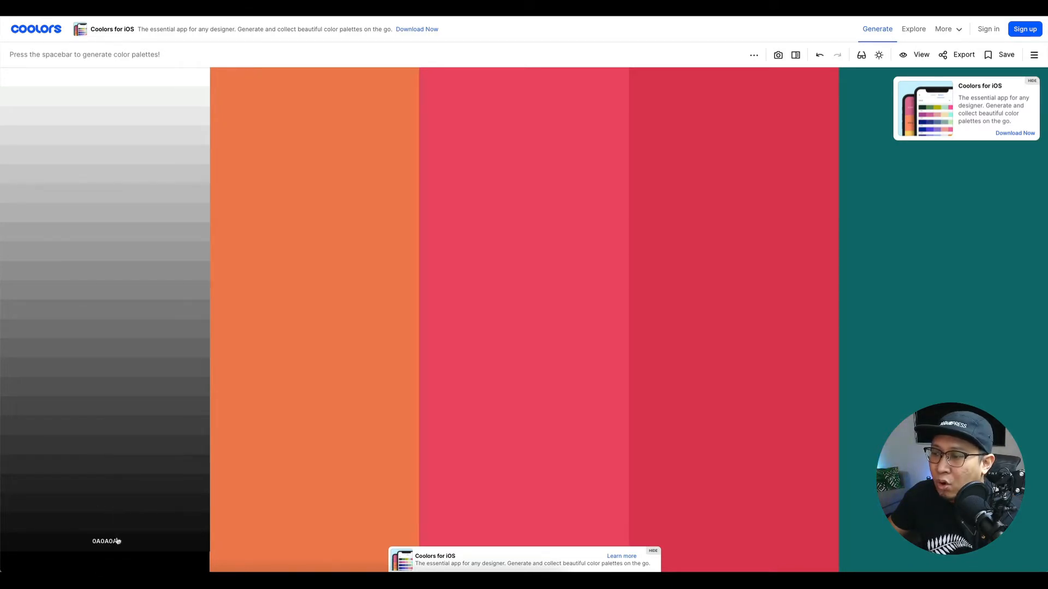
left_click(117, 541)
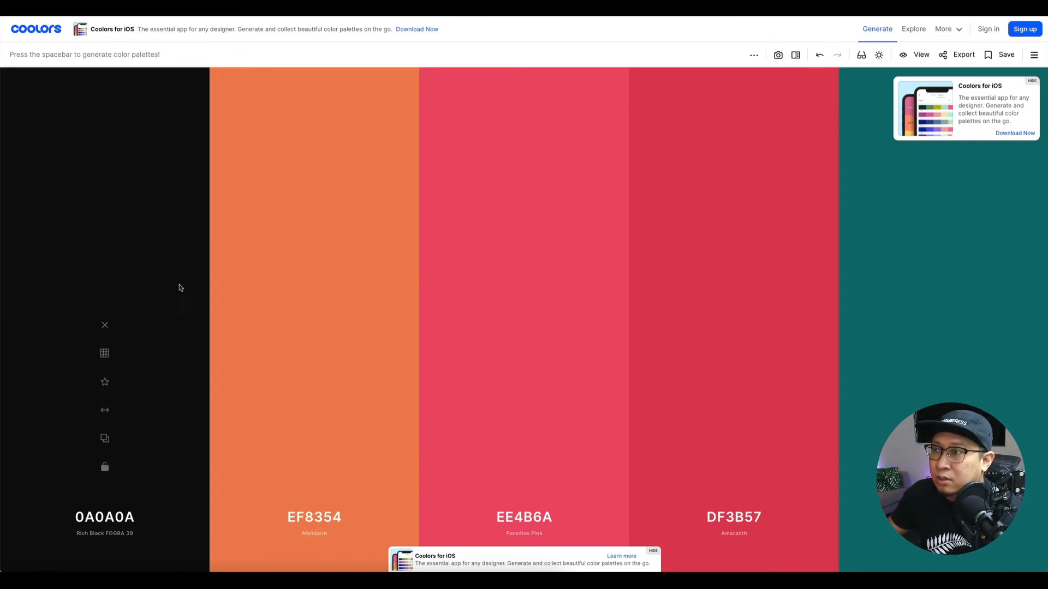
left_click(105, 470)
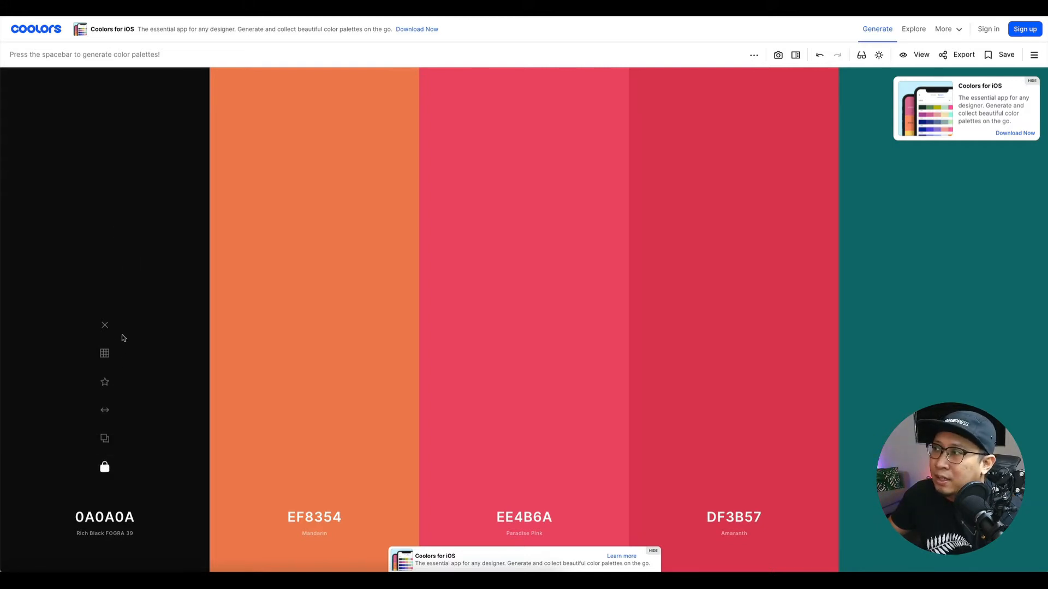
Regenerate the unlocked colours until CCA43B, E5E5E5, FFFFFF and a muted red appear.
key("space")
key("space")
key("space")
key("space")
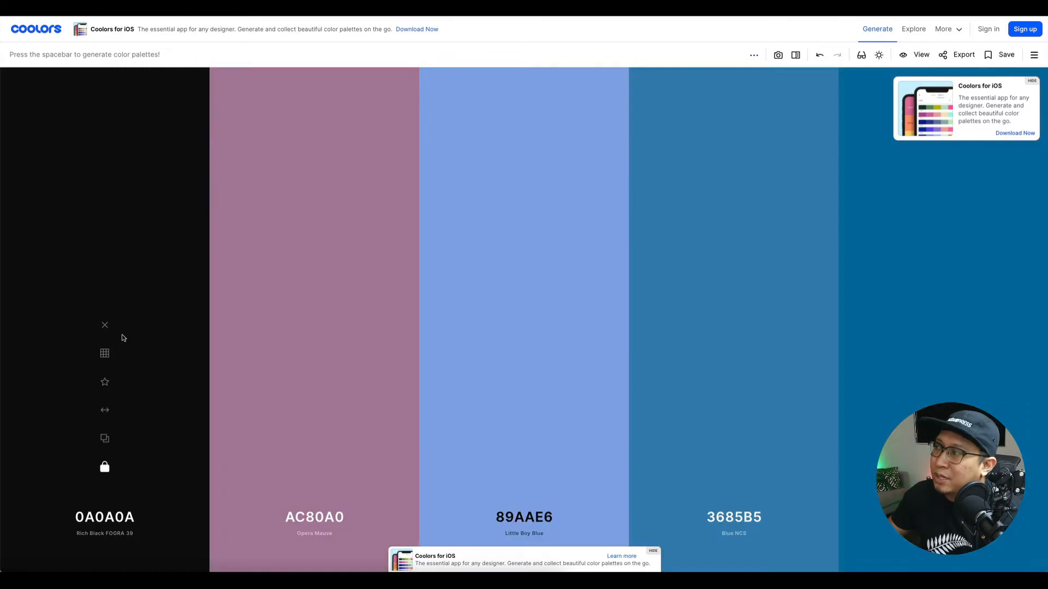
key("space")
key("space")
key("space")
key("space")
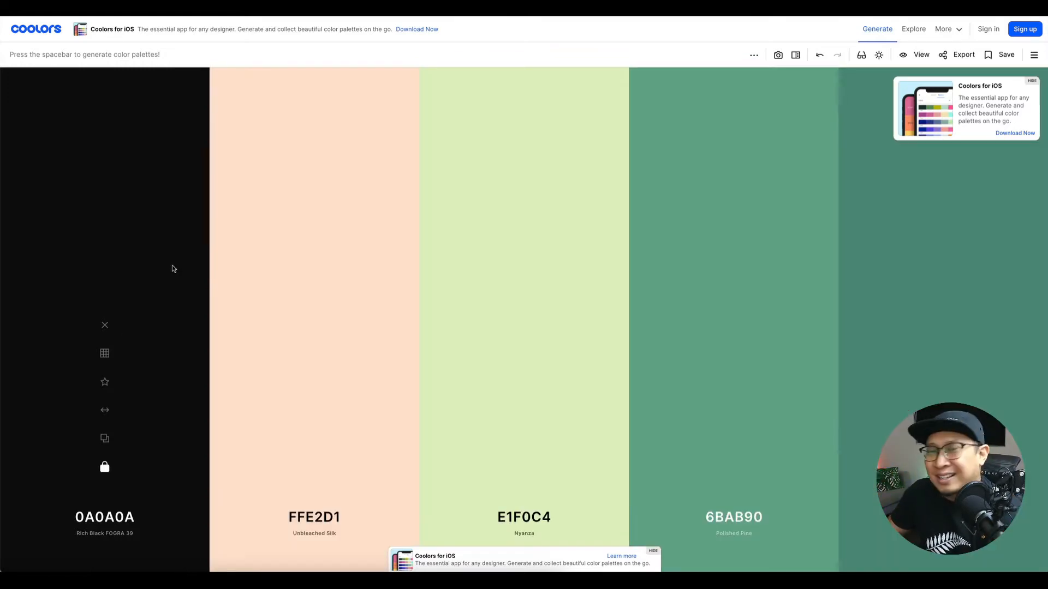
key("space")
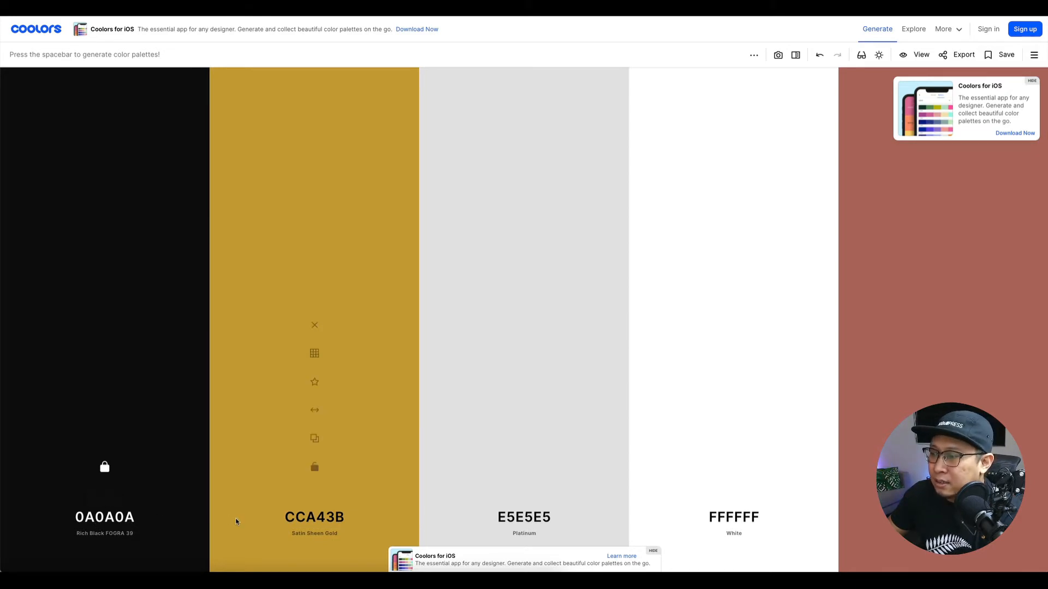
left_click(123, 515)
Make the second colour the dark grey 3D3D3D, lock it, and regenerate twice.
key("ctrl+c")
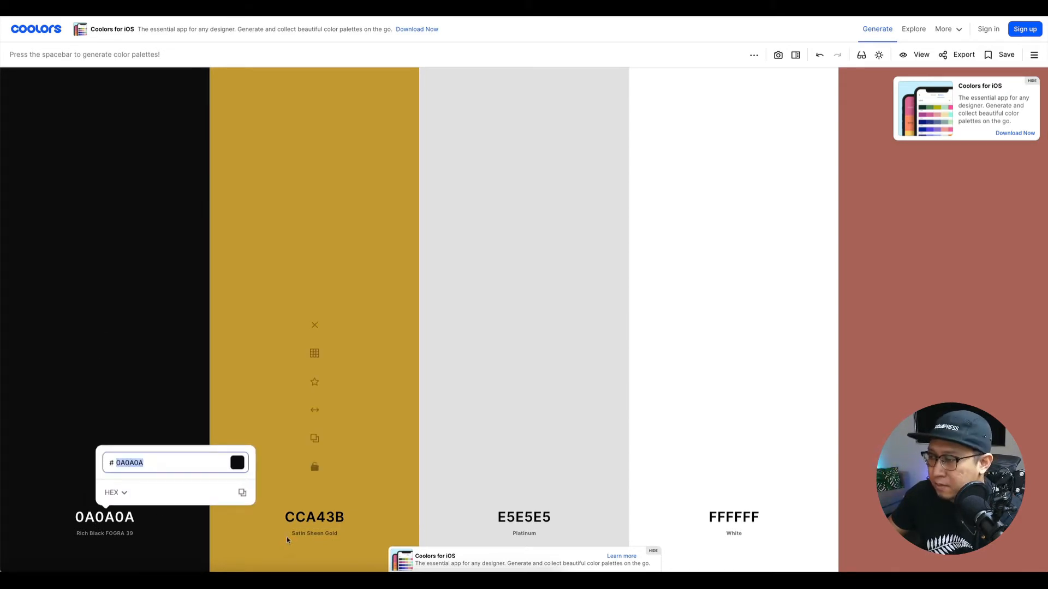
left_click(313, 517)
key("ctrl+v")
left_click(315, 356)
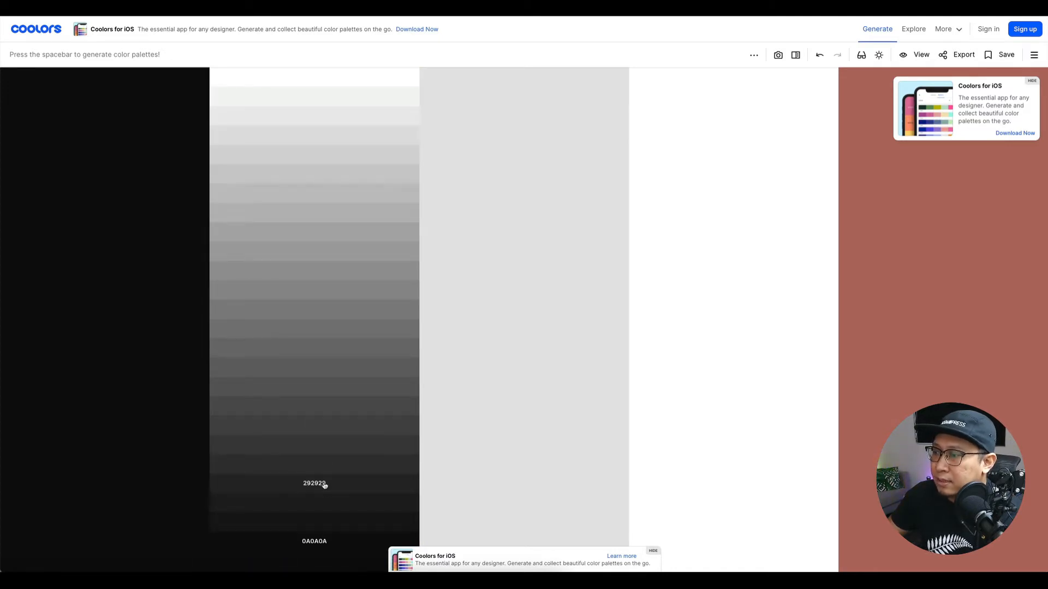
left_click(320, 454)
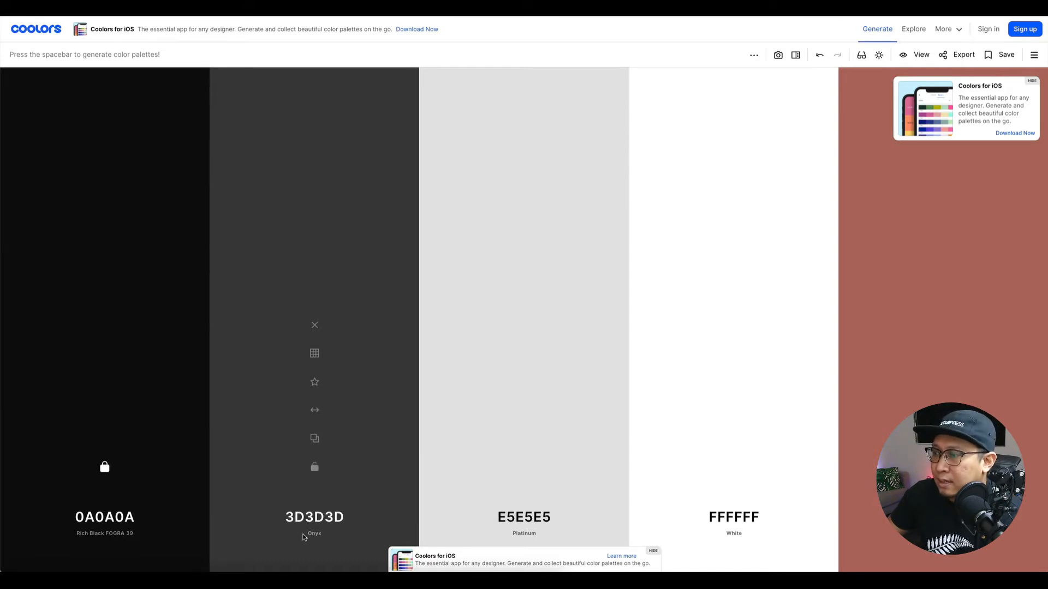
left_click(314, 466)
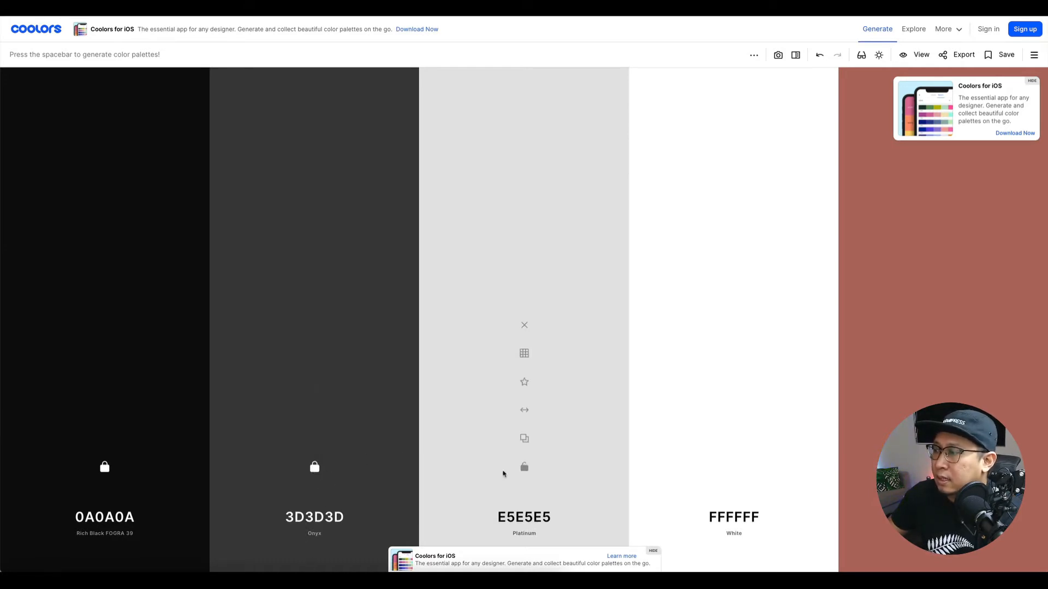
key("space")
key("space")
key("space")
key("space")
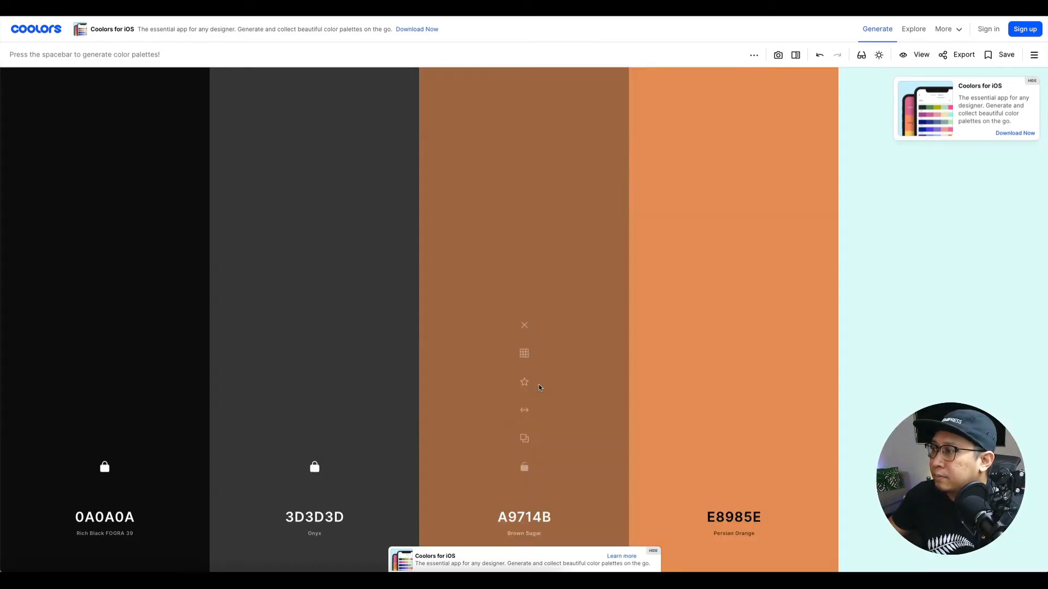
key("space")
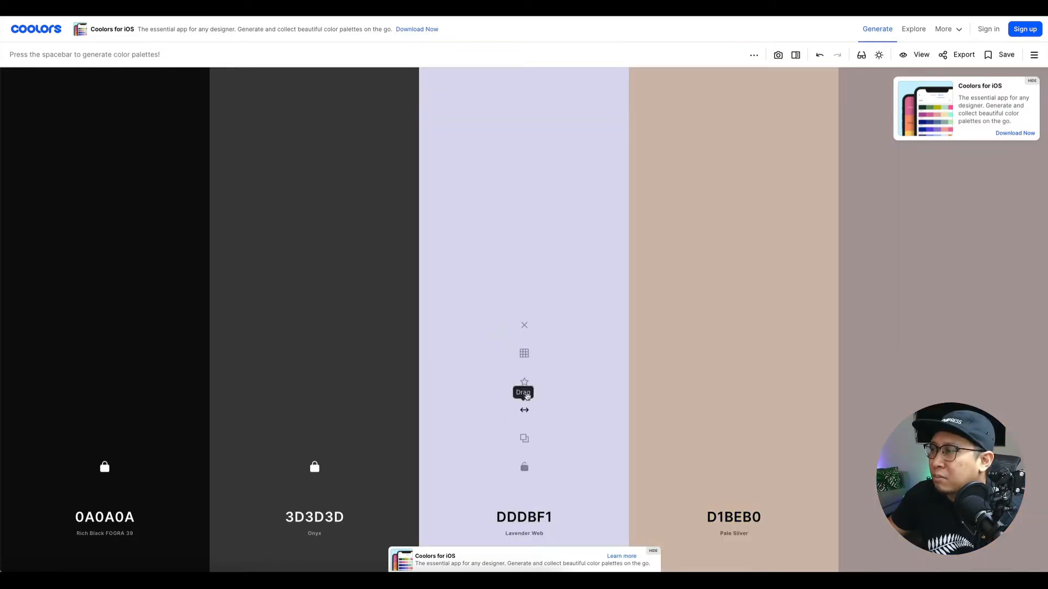
Make the third colour the light grey ADADAD and lock it.
left_click(526, 517)
key("ctrl+v")
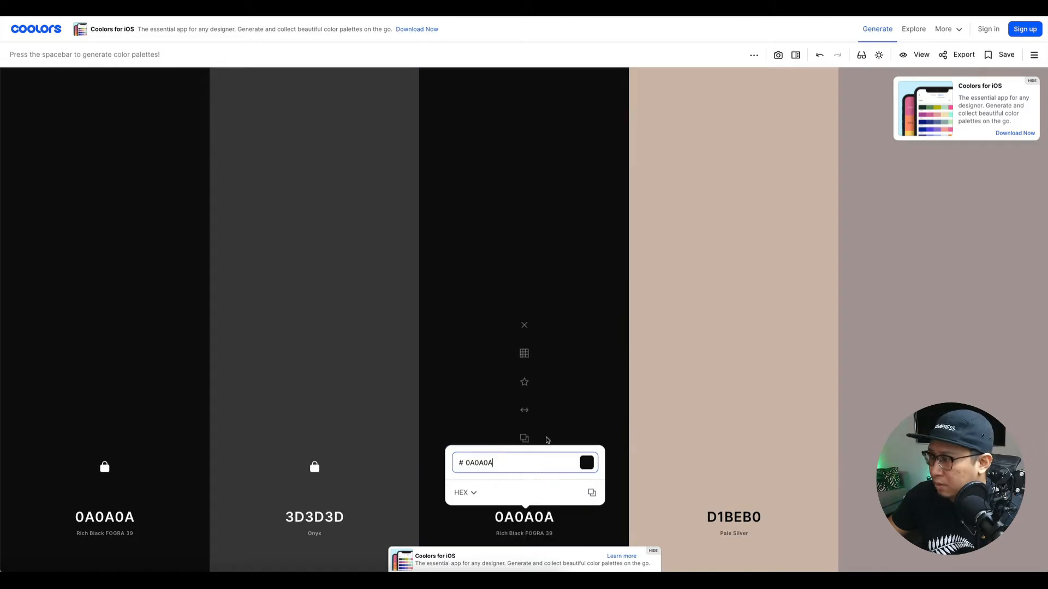
left_click(522, 354)
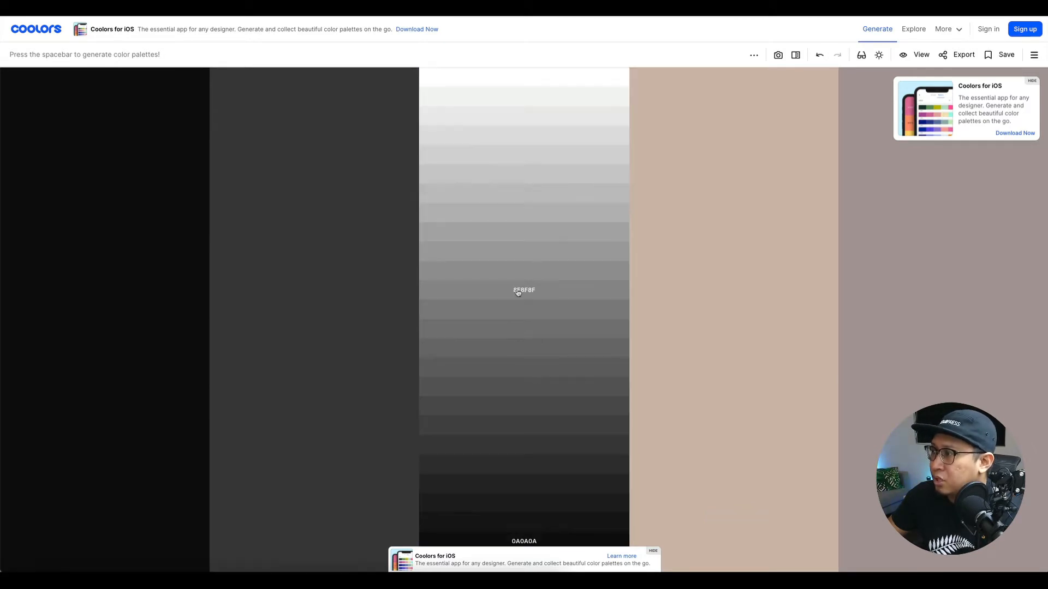
left_click(521, 232)
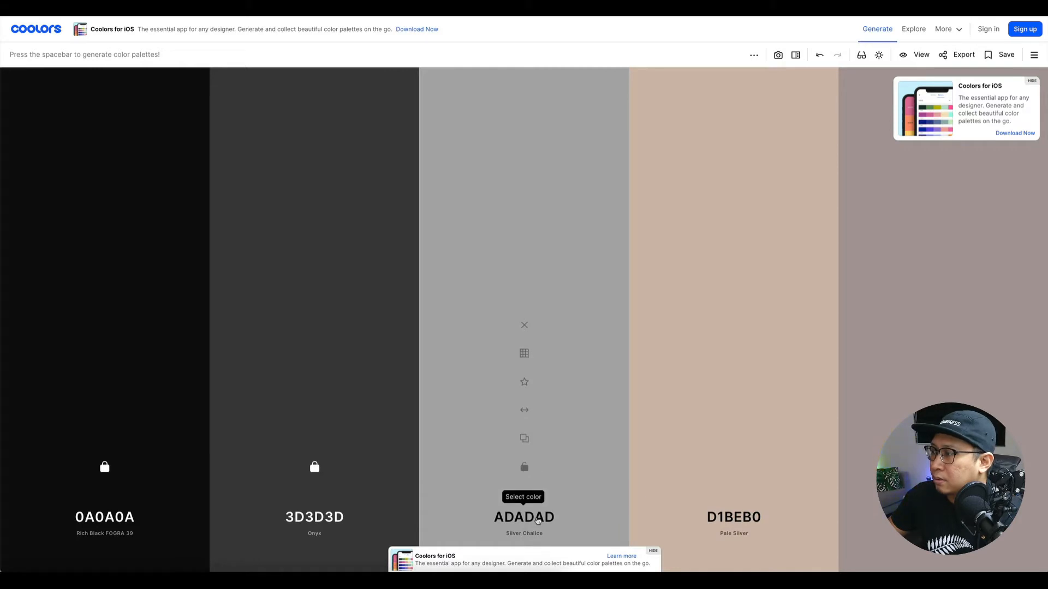
left_click(523, 468)
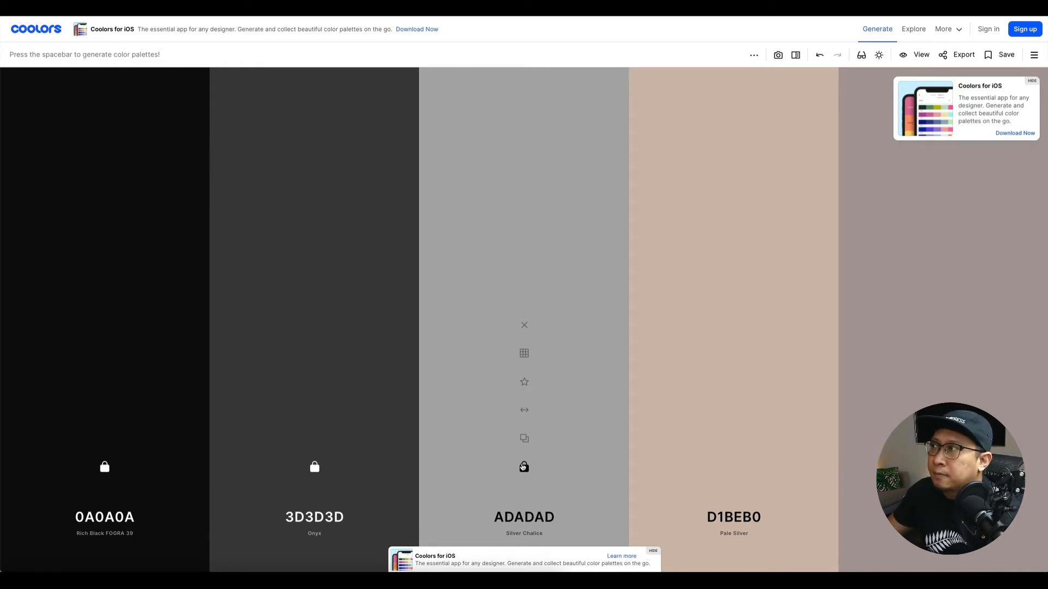
Lock the Silver Chalice grey, then change the fourth colour to white FFFFFF and lock it.
left_click(522, 467)
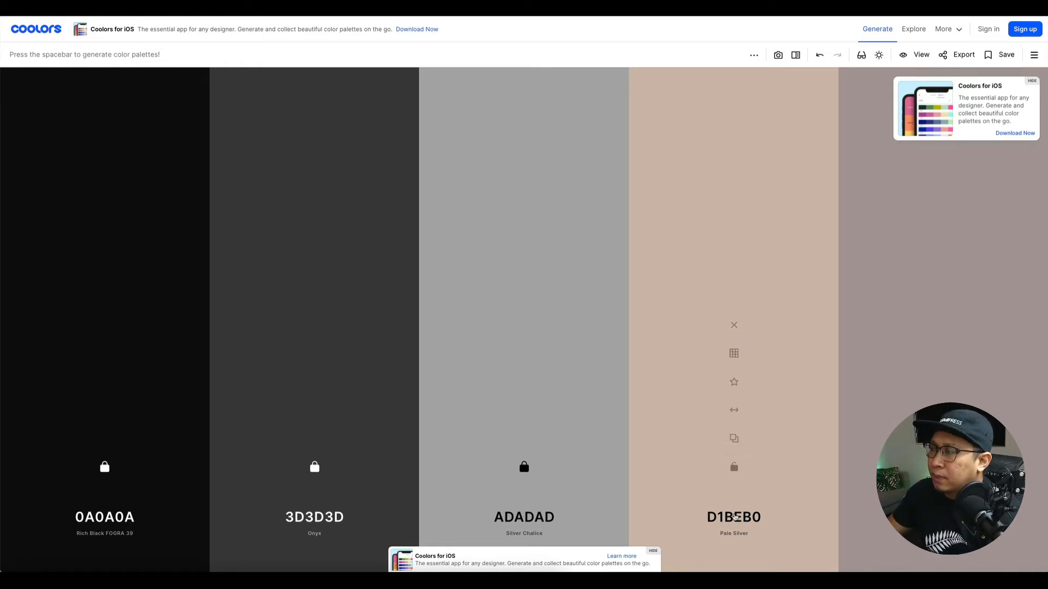
left_click(735, 517)
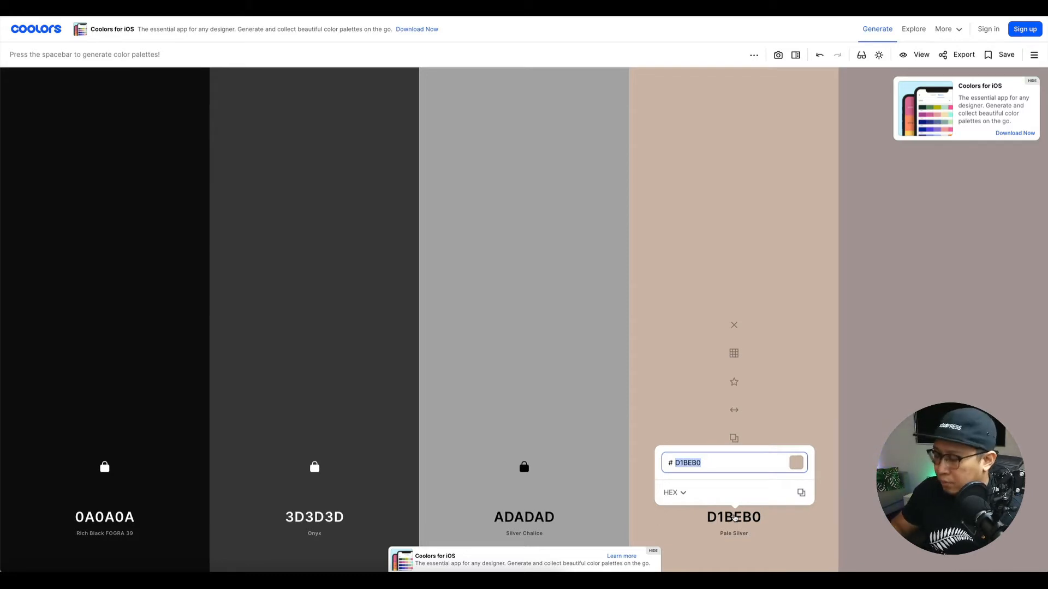
type("FFFFFF")
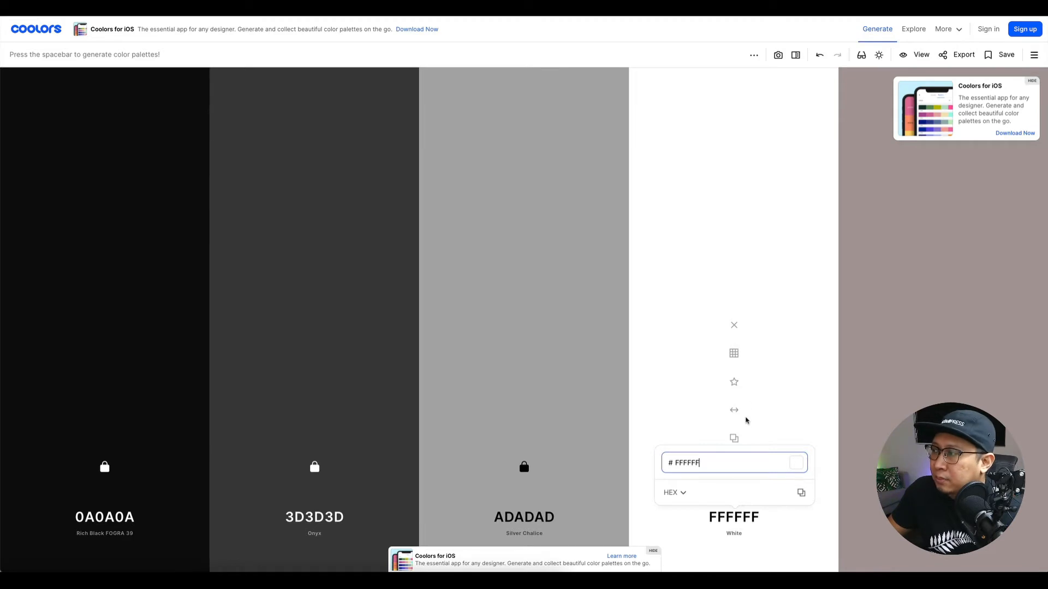
left_click(819, 564)
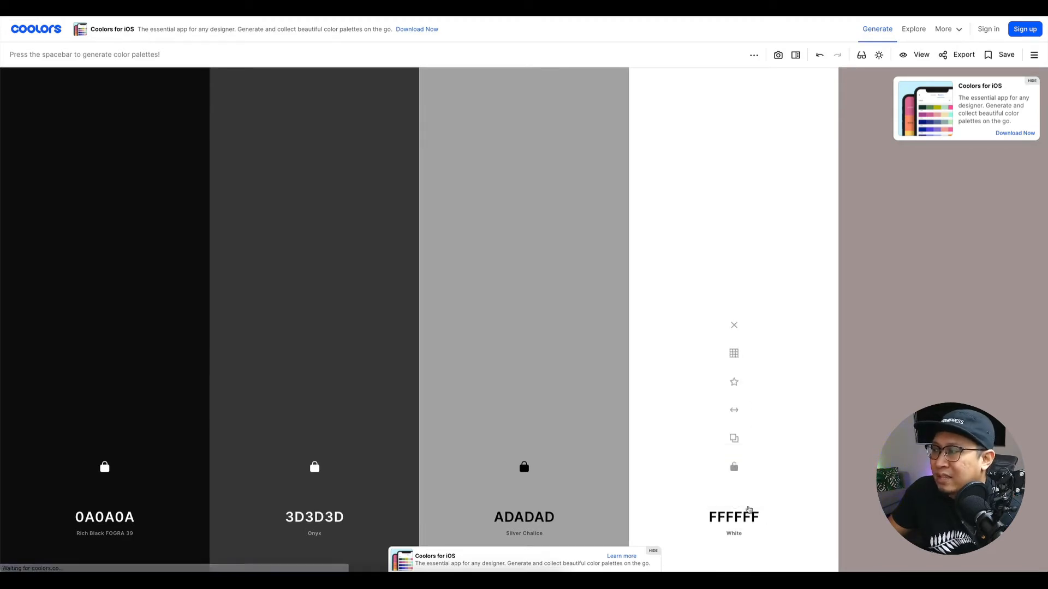
left_click(734, 468)
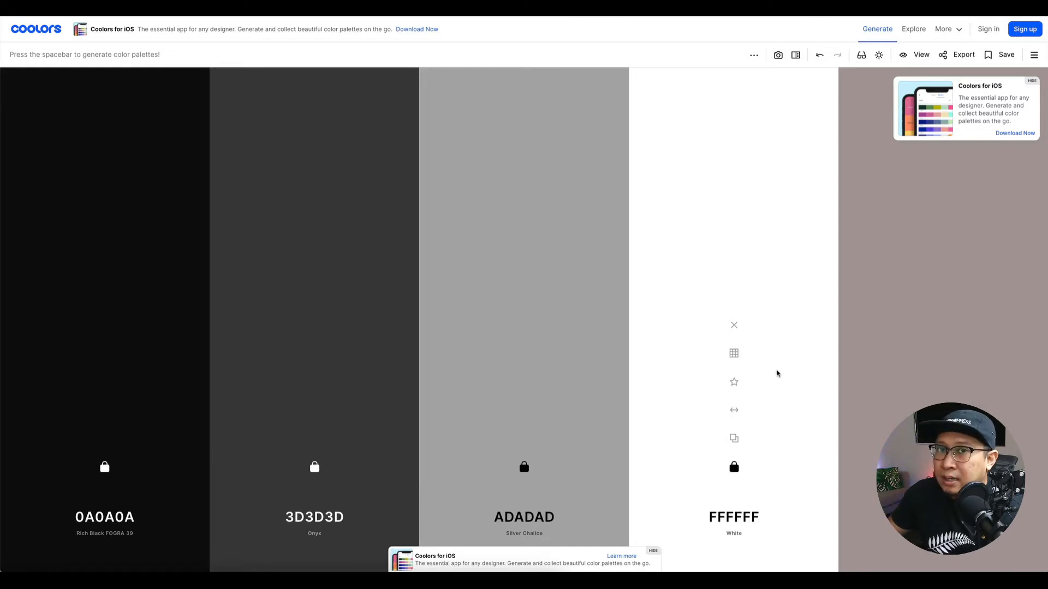
Change the fifth colour's hex code to black 000000.
left_click(943, 517)
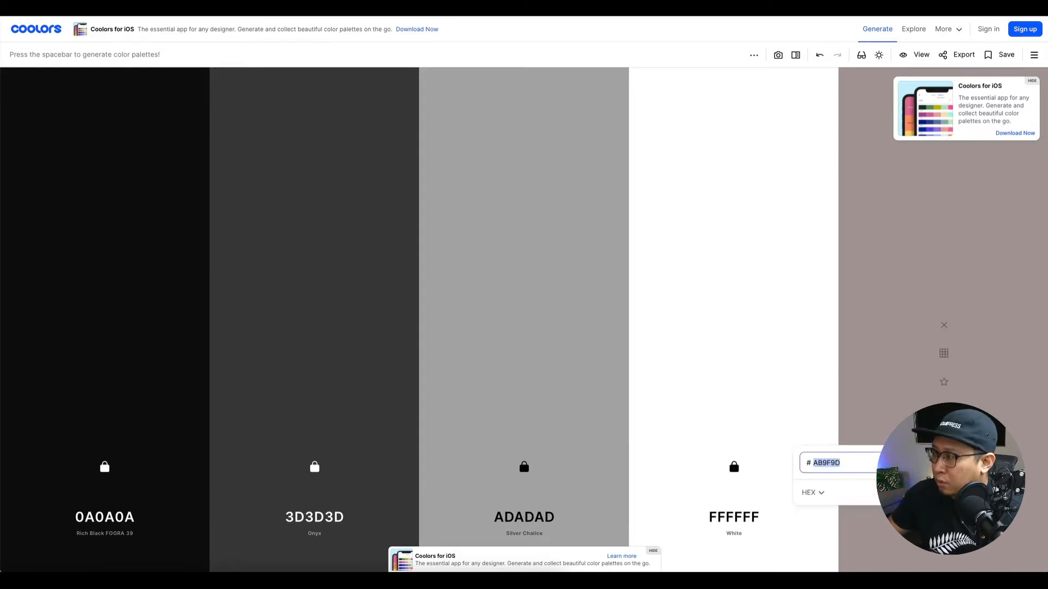
type("000000")
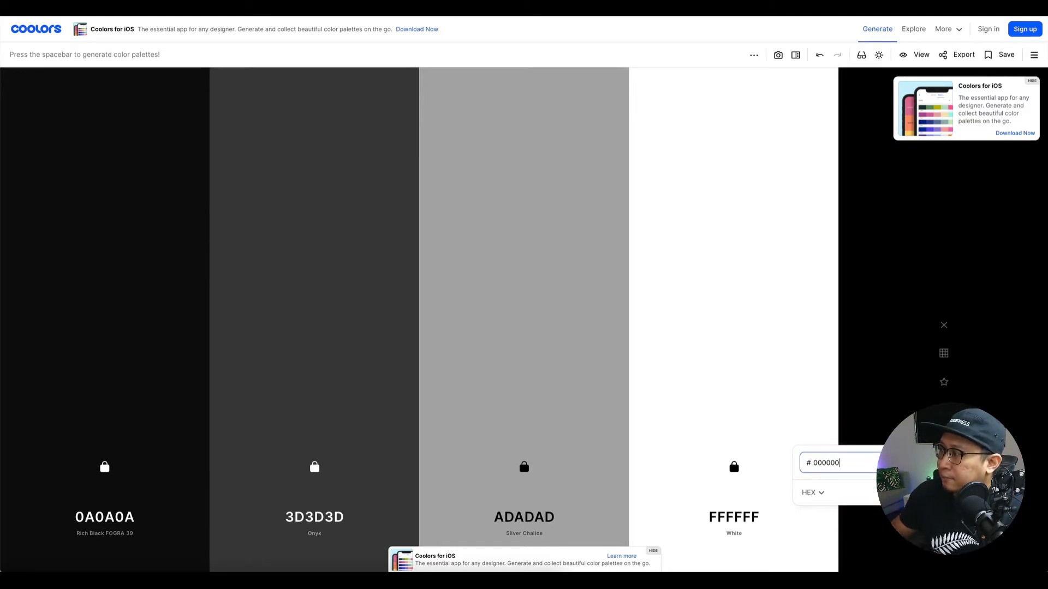
left_click(896, 411)
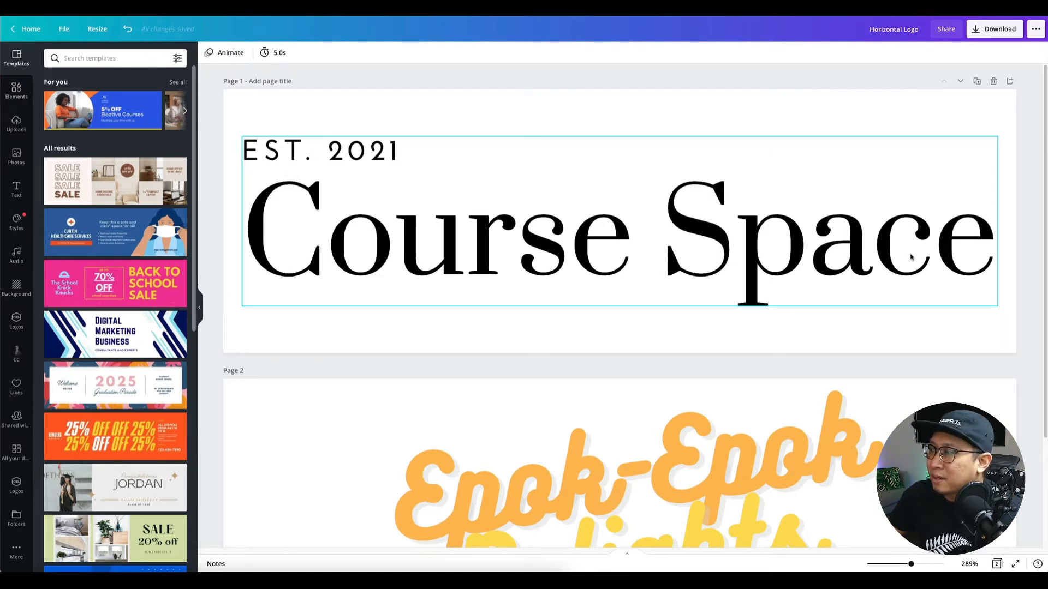
Scroll down and back up through the Horizontal Logo design.
scroll(673, 469, "down", 5)
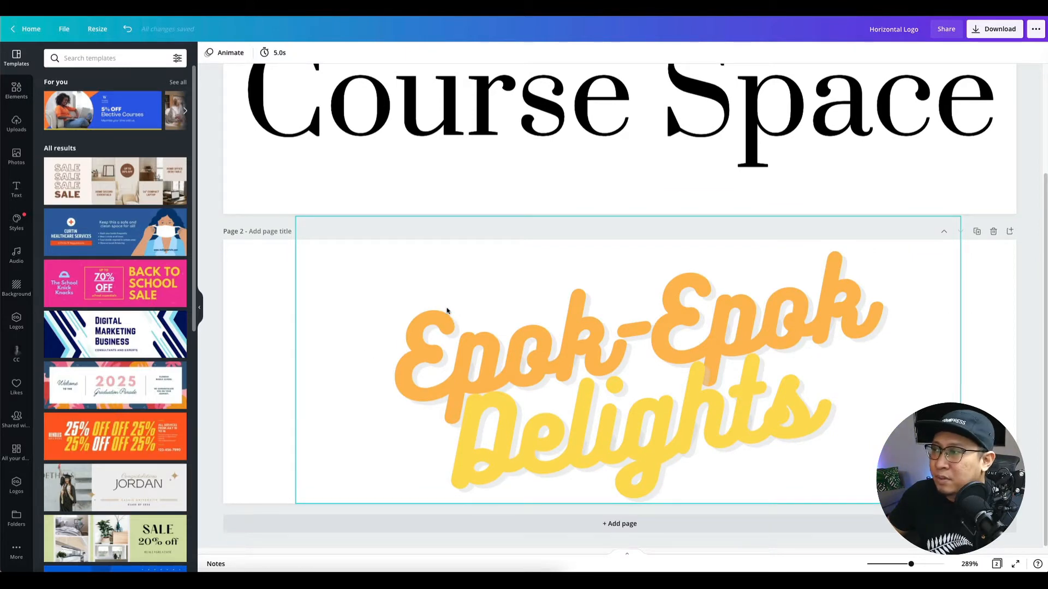
scroll(573, 378, "up", 5)
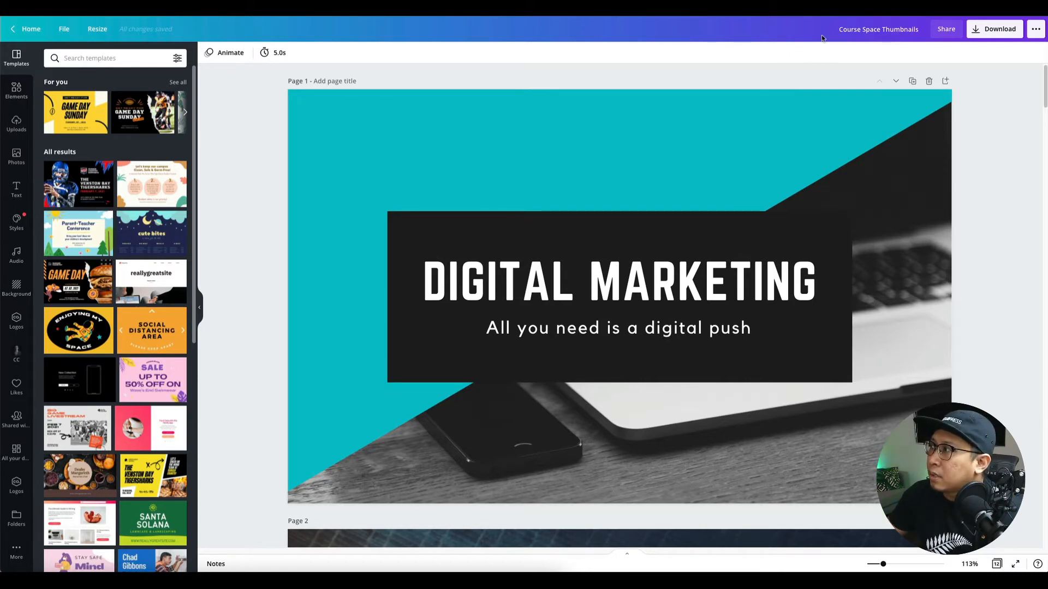
scroll(245, 199, "down", 1)
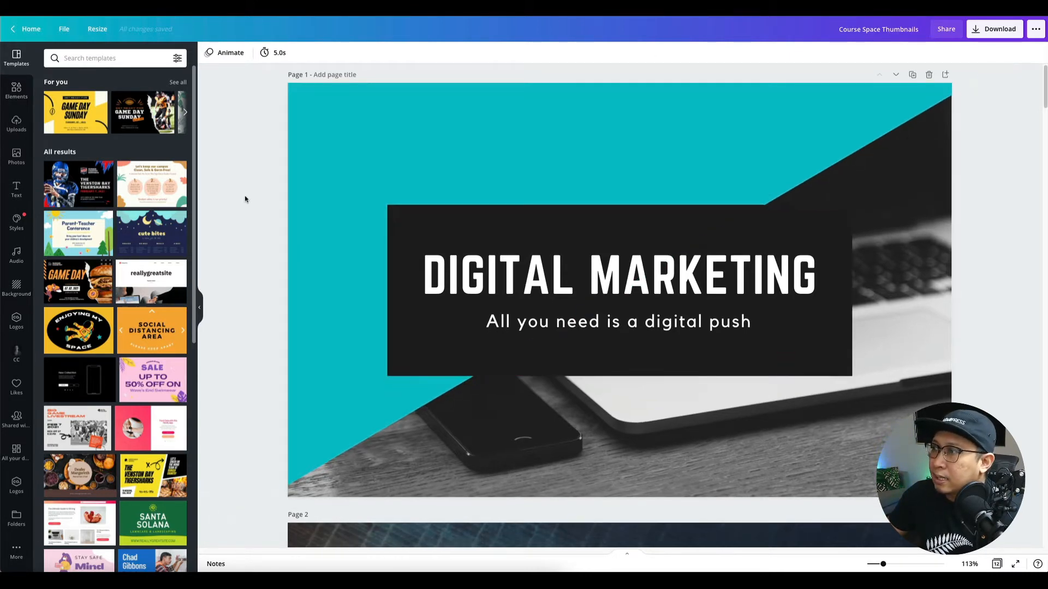
scroll(245, 199, "down", 3)
scroll(245, 199, "up", 3)
scroll(361, 316, "down", 5)
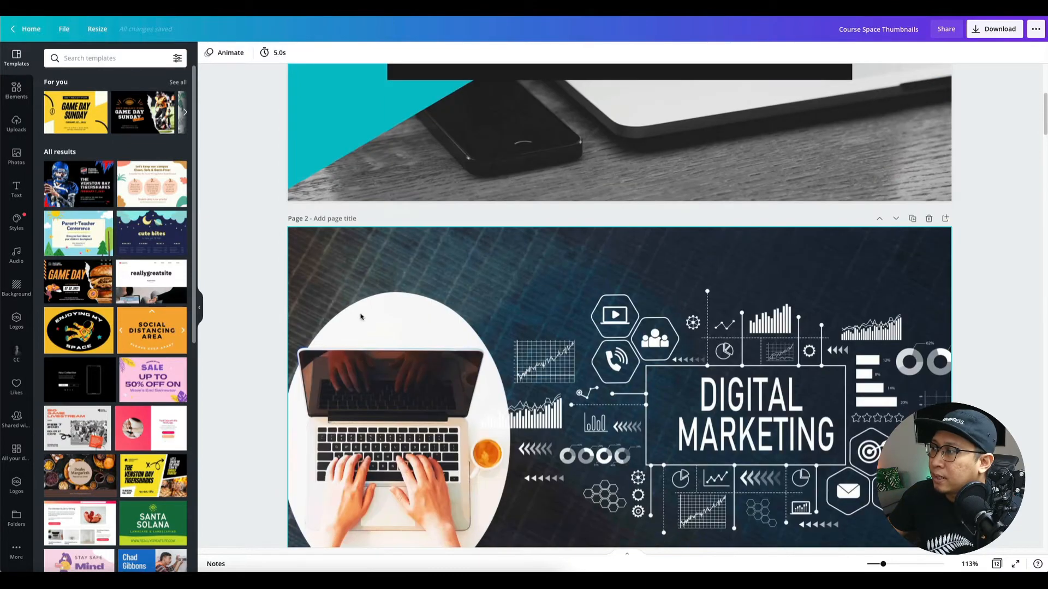
scroll(360, 317, "down", 3)
scroll(569, 266, "down", 3)
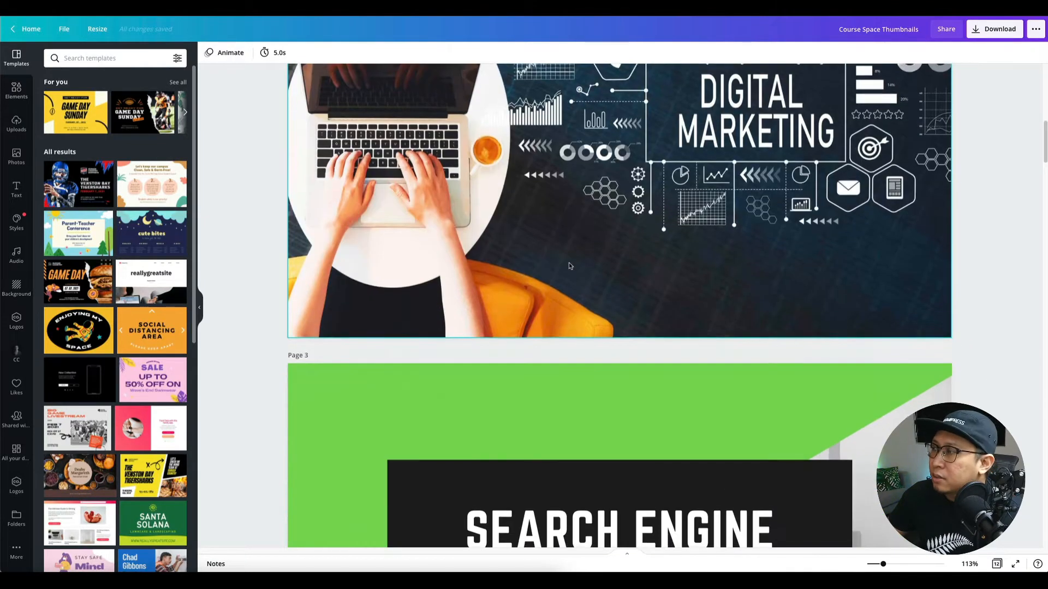
scroll(569, 265, "down", 5)
scroll(544, 282, "down", 6)
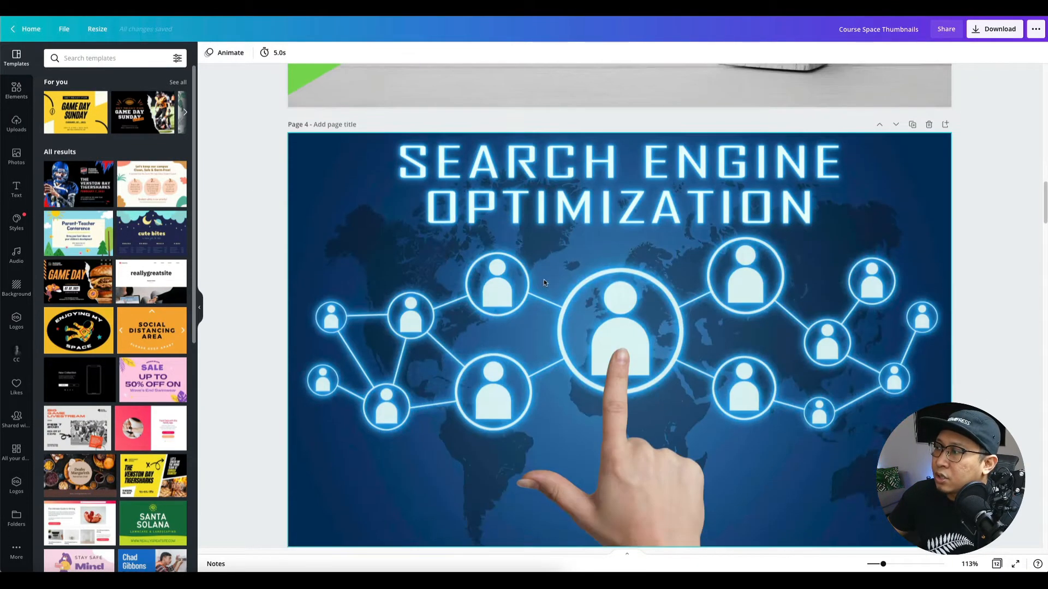
scroll(545, 282, "down", 20)
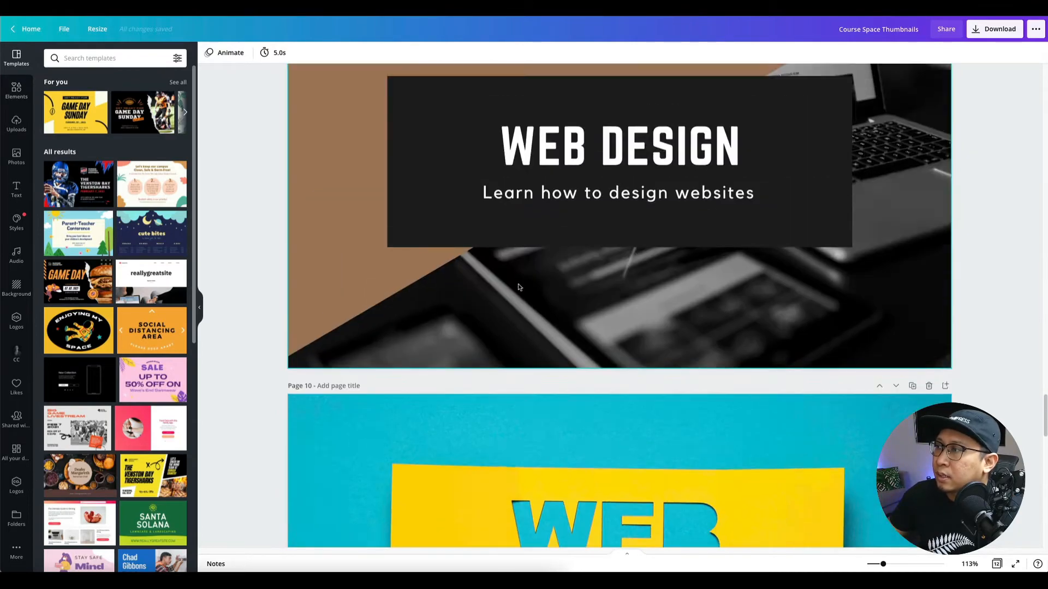
scroll(518, 286, "down", 10)
scroll(519, 285, "up", 7)
scroll(561, 293, "down", 3)
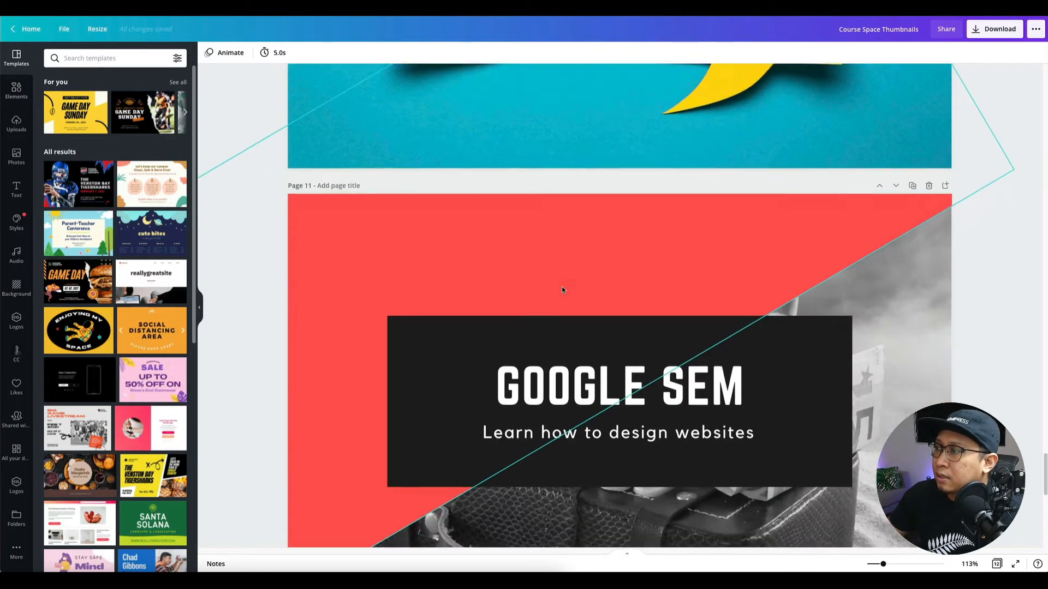
scroll(563, 290, "down", 8)
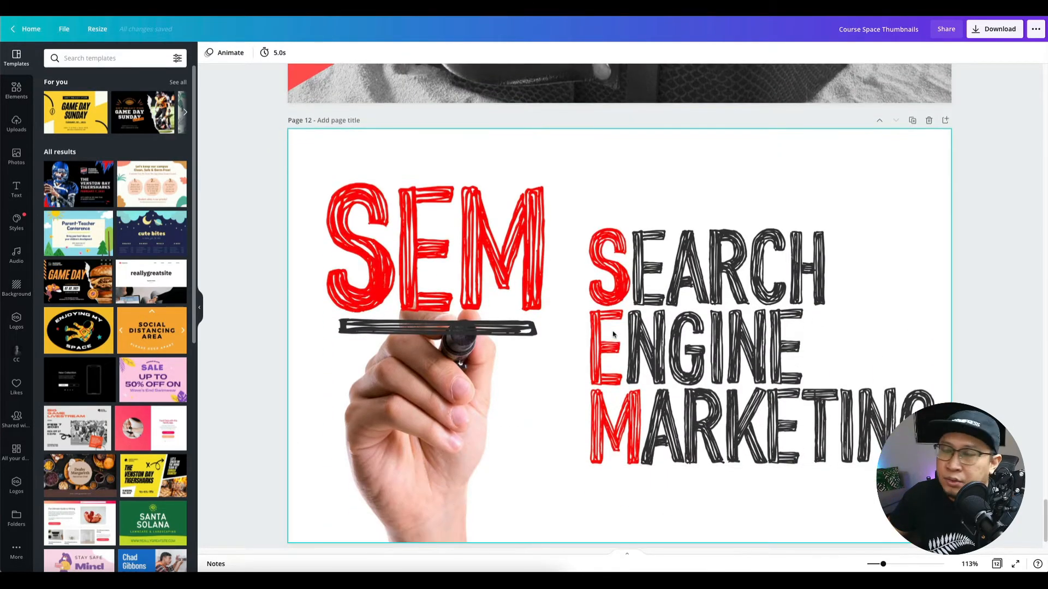
scroll(613, 334, "up", 1)
scroll(612, 334, "down", 2)
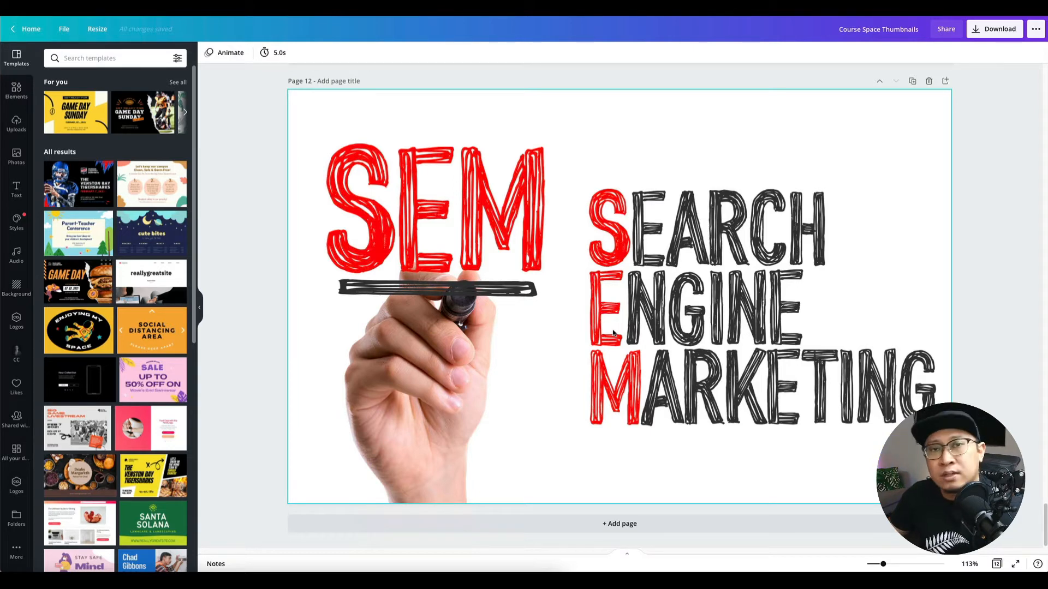
scroll(613, 334, "up", 3)
scroll(613, 335, "down", 3)
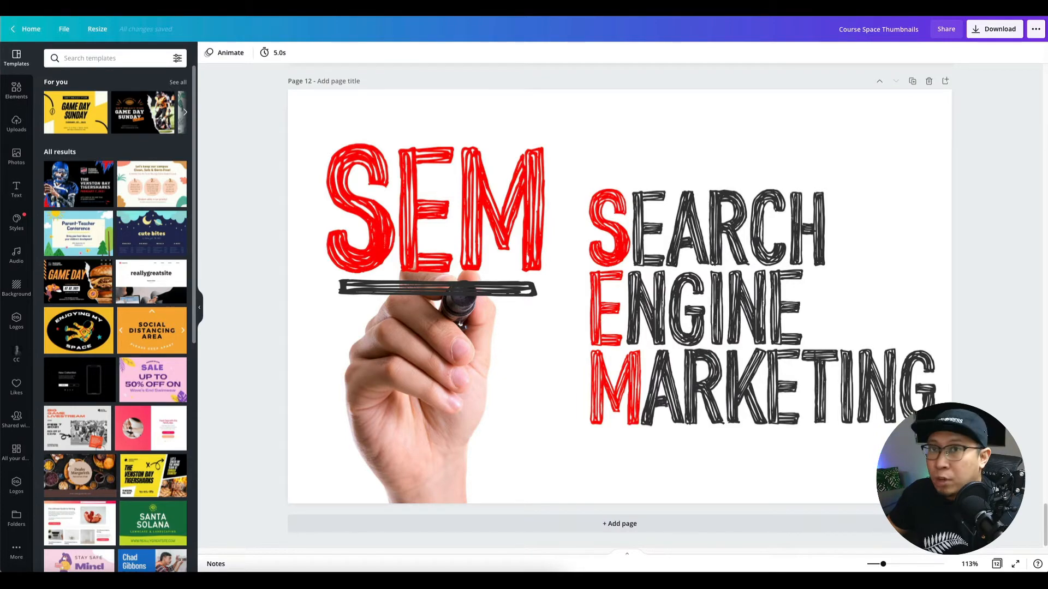
scroll(471, 225, "up", 20)
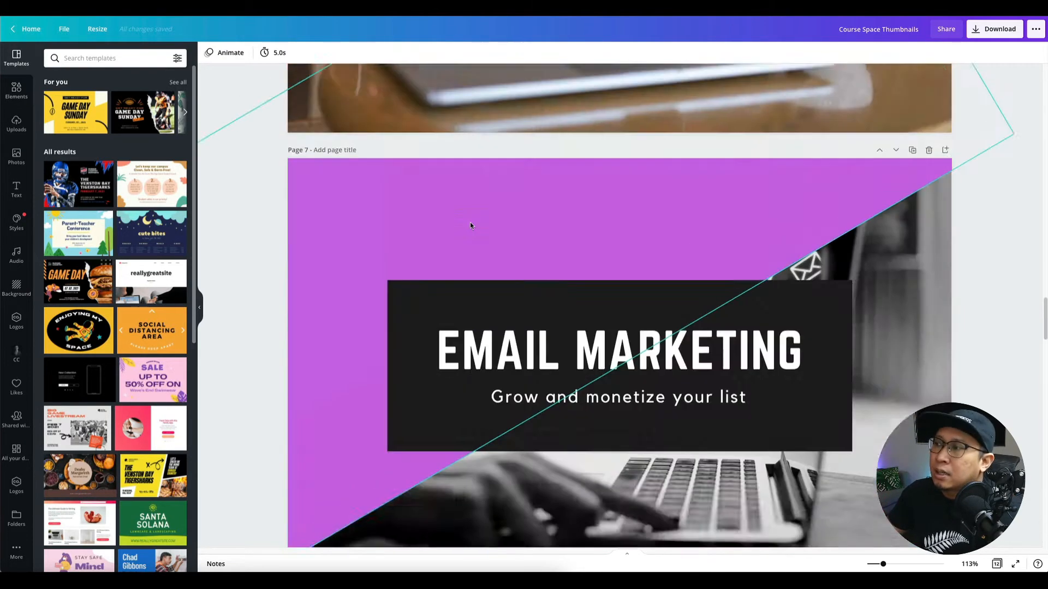
scroll(470, 225, "up", 15)
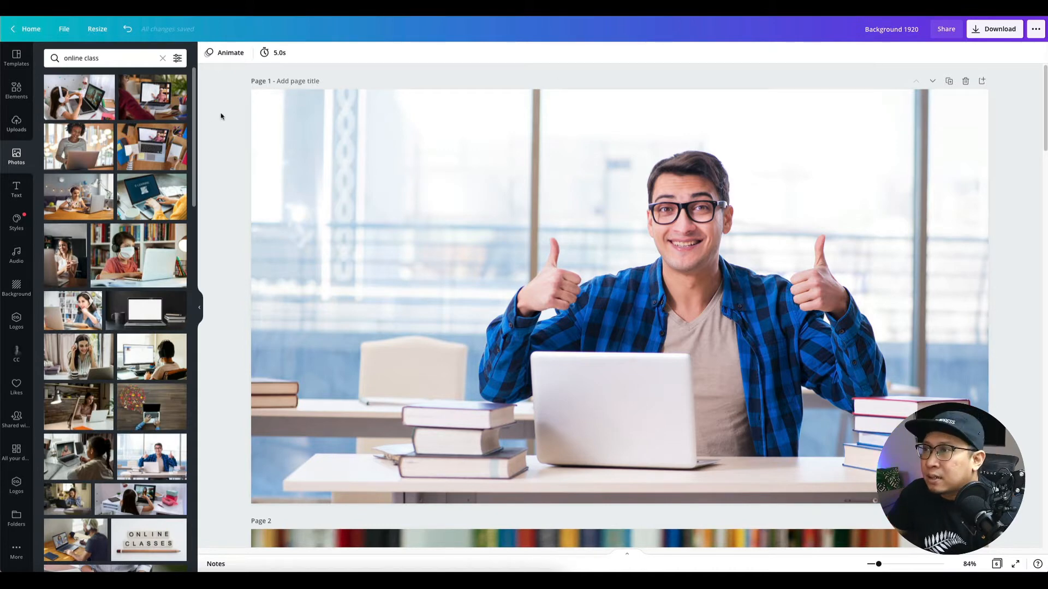
left_click(110, 65)
left_click(378, 81)
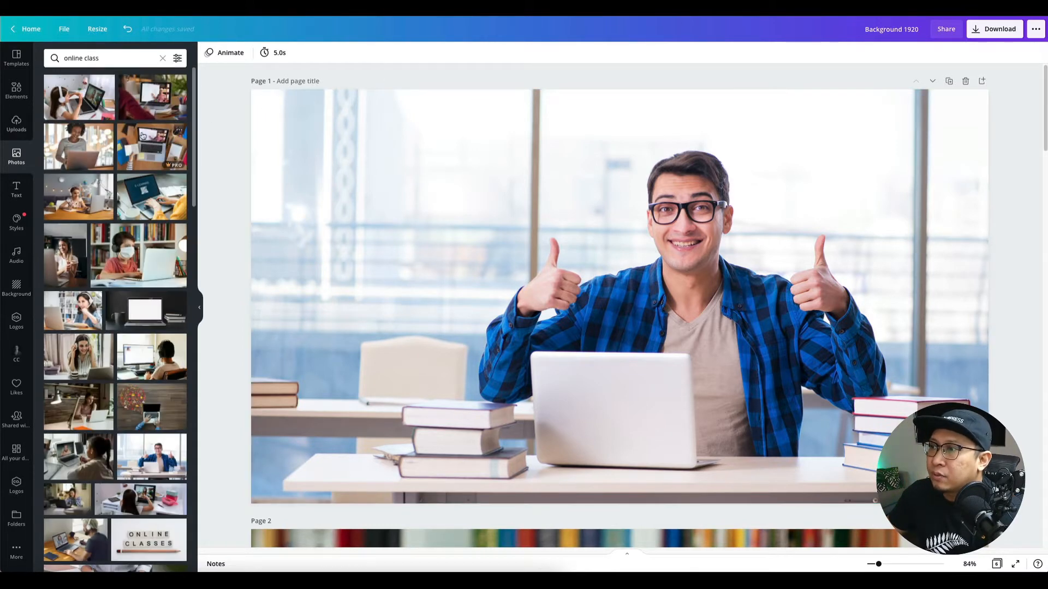
scroll(86, 397, "down", 10)
scroll(86, 397, "up", 3)
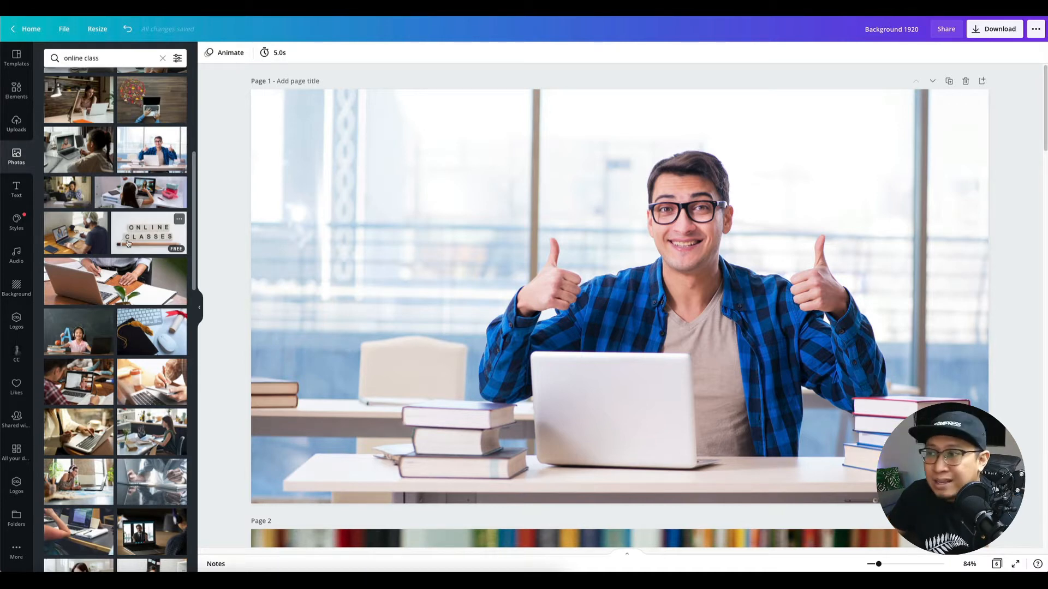
scroll(137, 373, "down", 10)
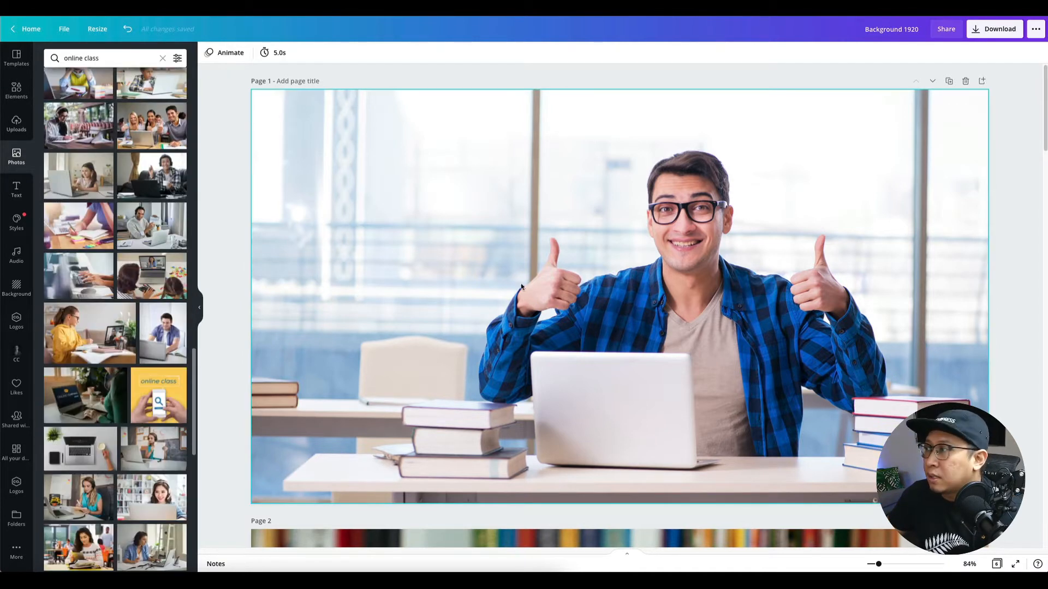
scroll(592, 315, "down", 10)
scroll(592, 315, "down", 10)
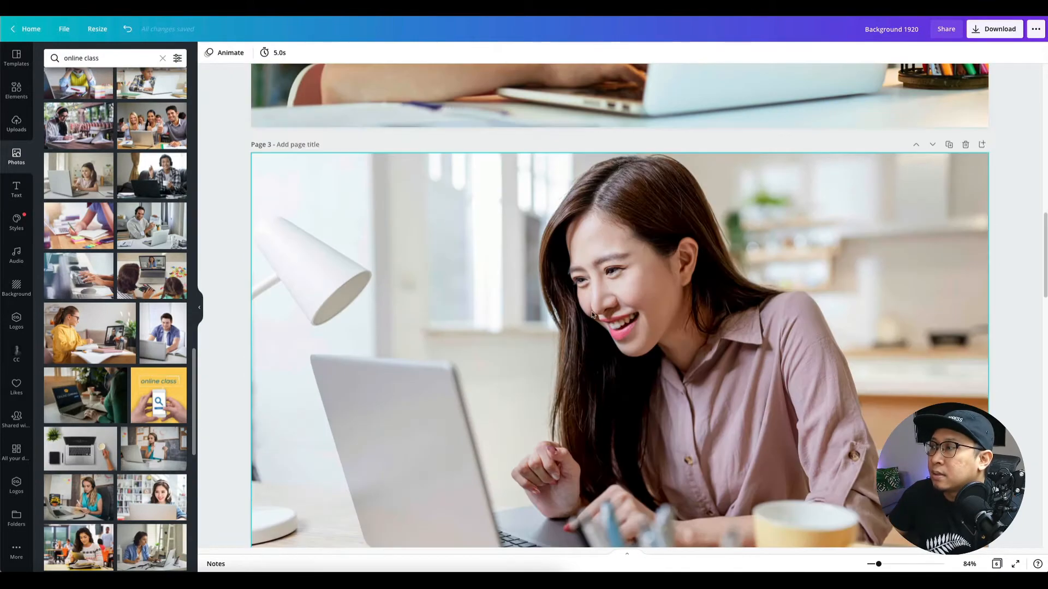
scroll(592, 315, "down", 10)
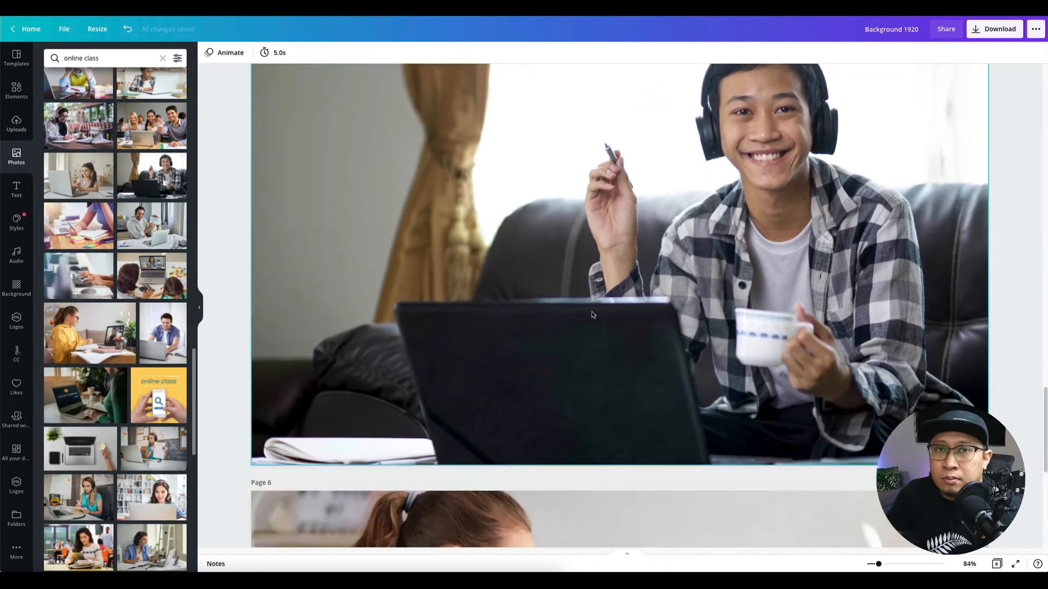
scroll(593, 315, "down", 8)
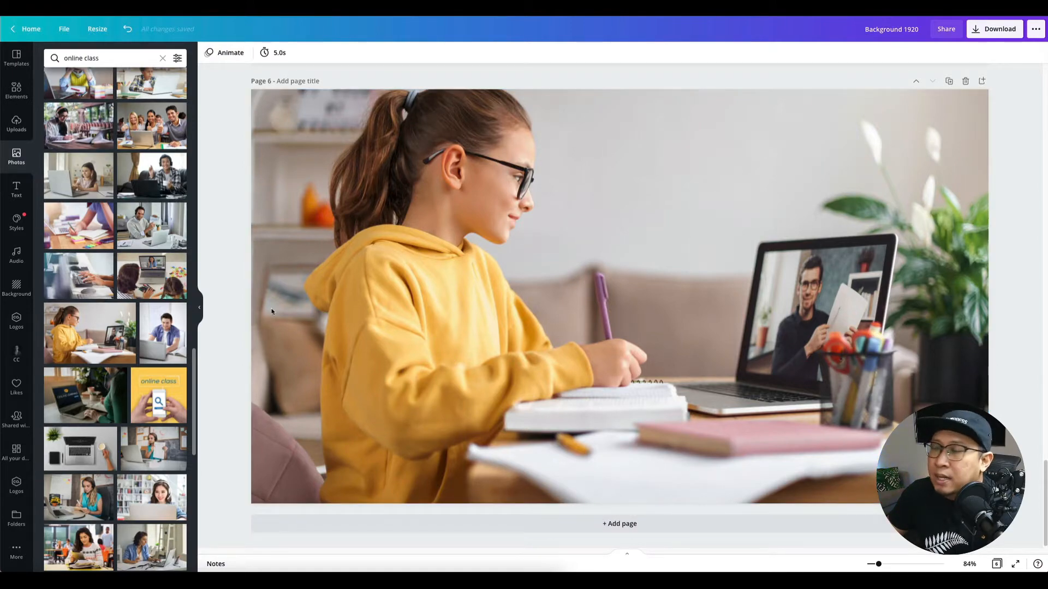
scroll(699, 343, "up", 10)
scroll(698, 346, "up", 20)
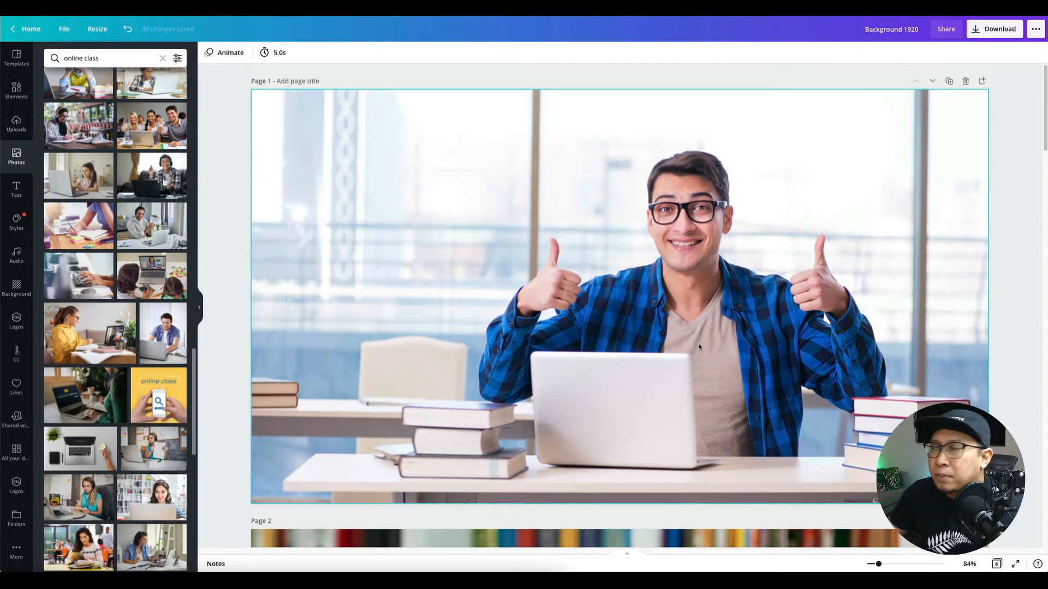
scroll(699, 343, "down", 20)
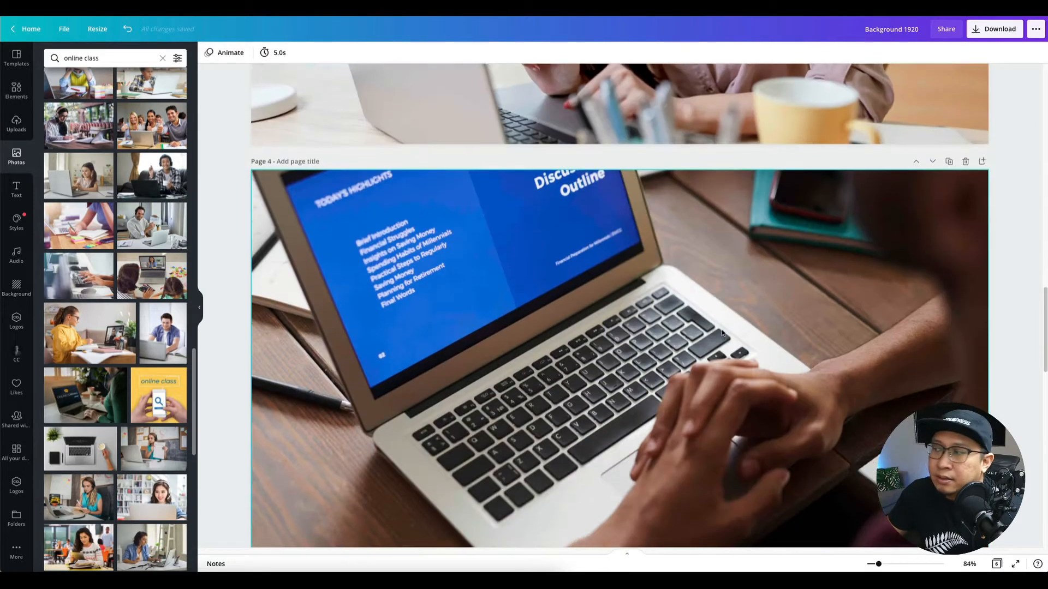
scroll(722, 332, "down", 9)
scroll(721, 329, "up", 20)
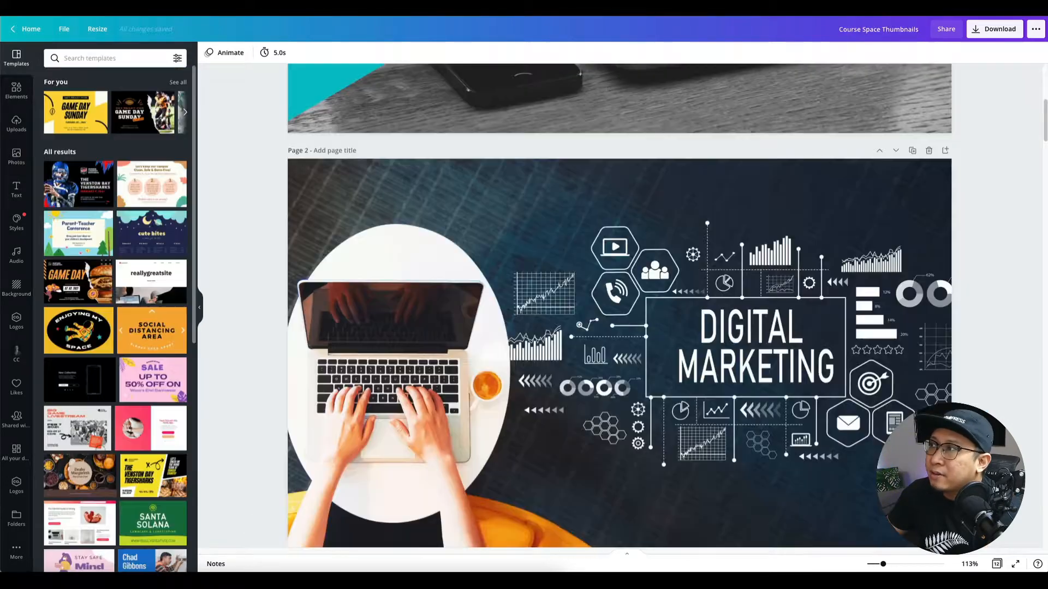
Scroll back up to the top of the Course Space Thumbnails design.
scroll(428, 168, "up", 5)
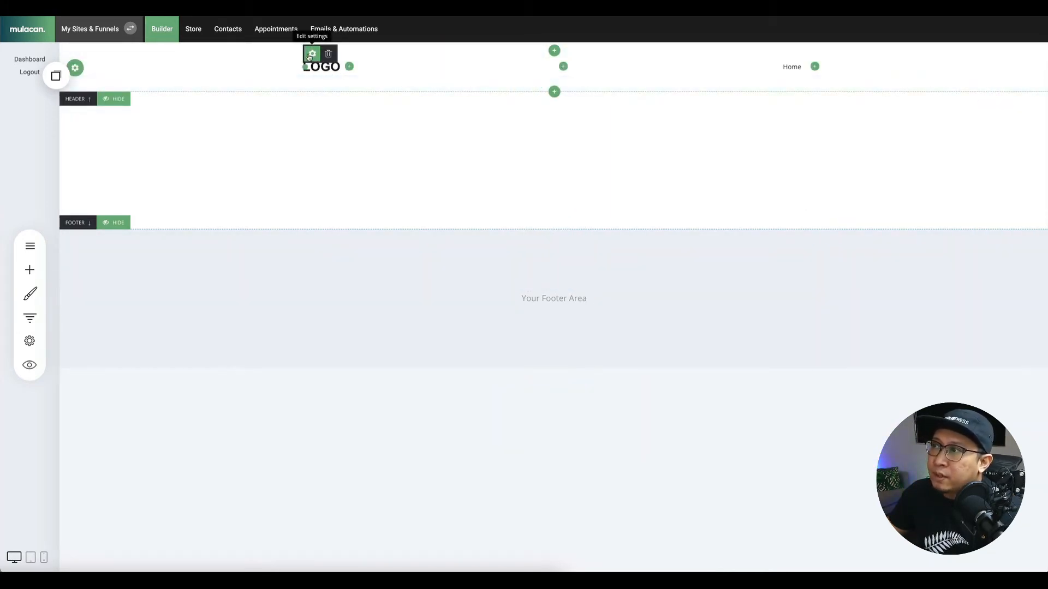
Switch the header to Image Logo and upload Logo.png from the Mulacan > Course Space folder.
left_click(312, 54)
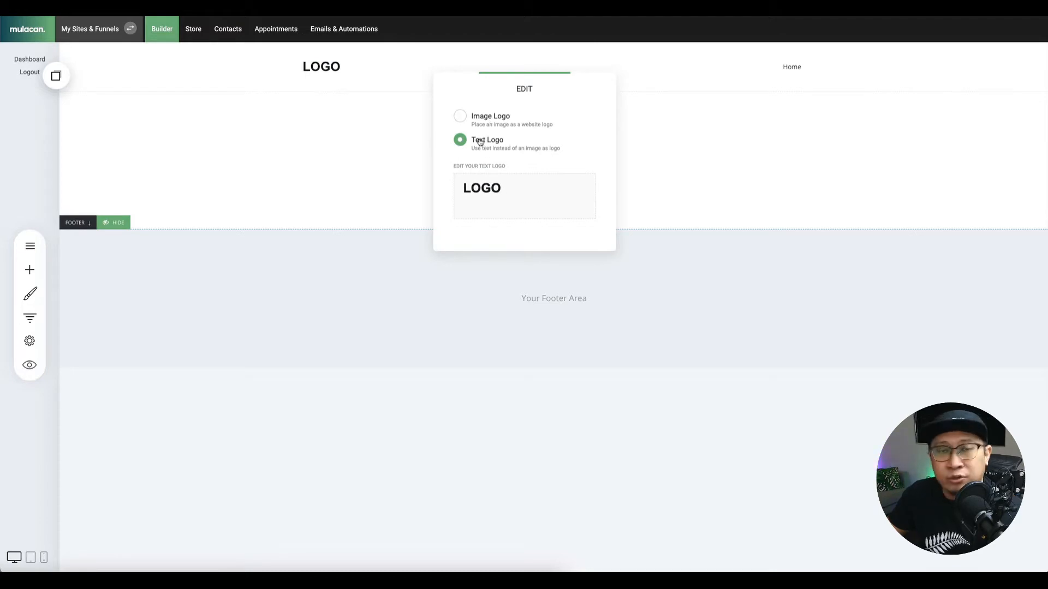
left_click(459, 116)
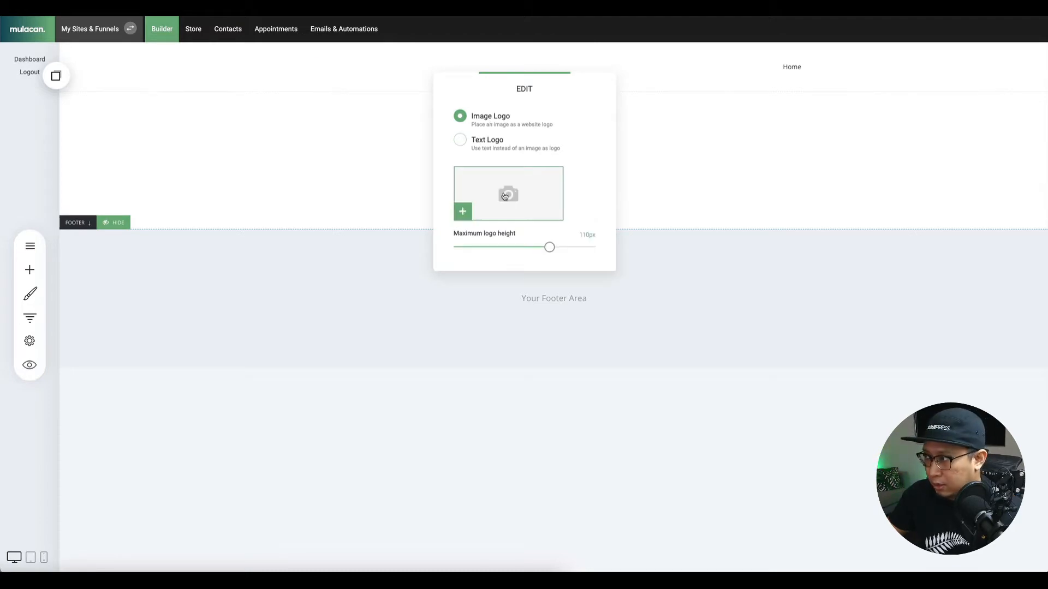
left_click(516, 217)
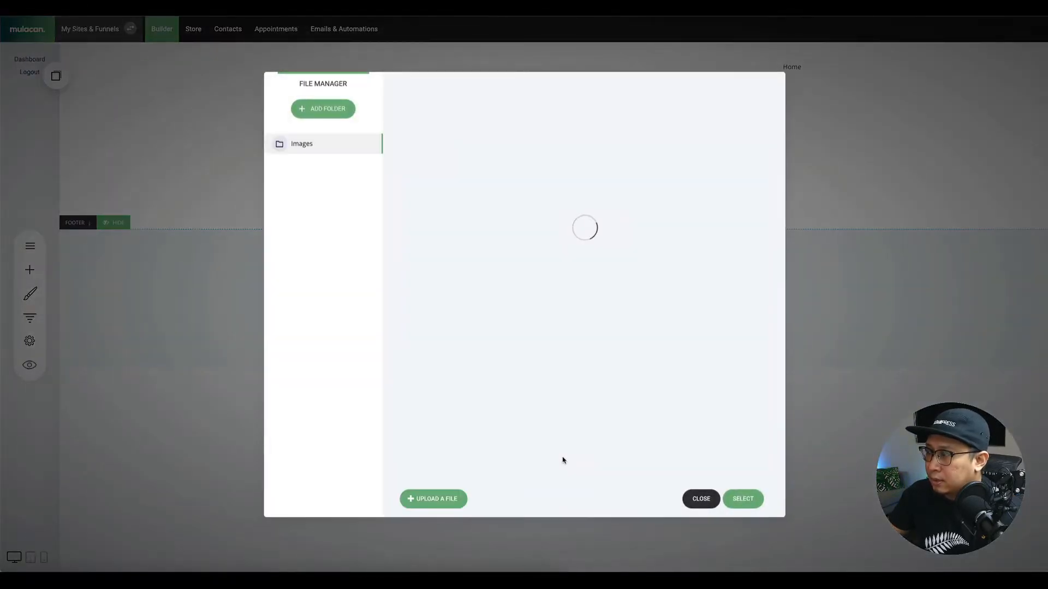
left_click(433, 499)
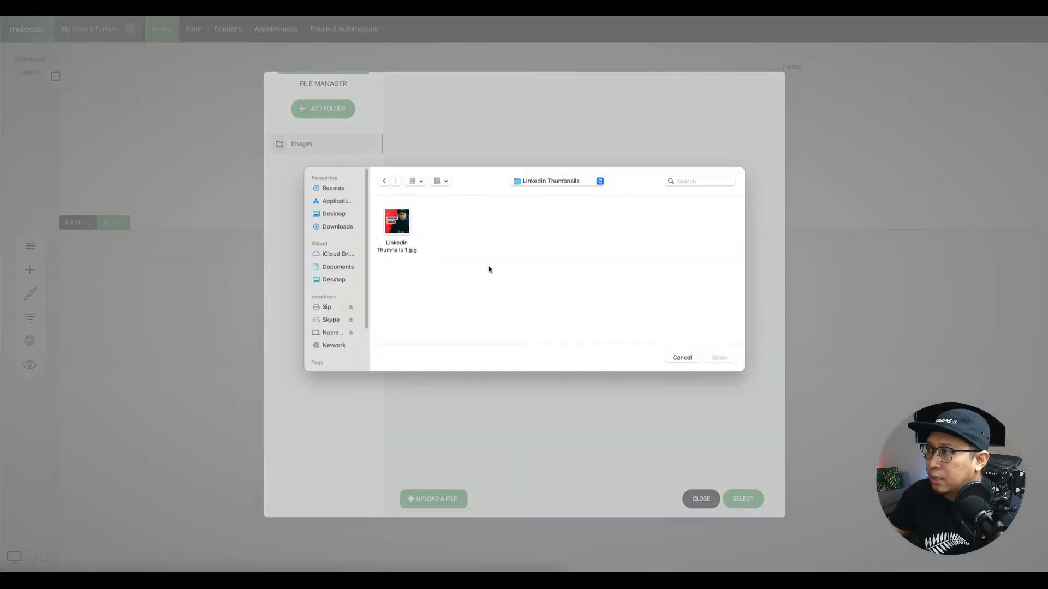
left_click(335, 266)
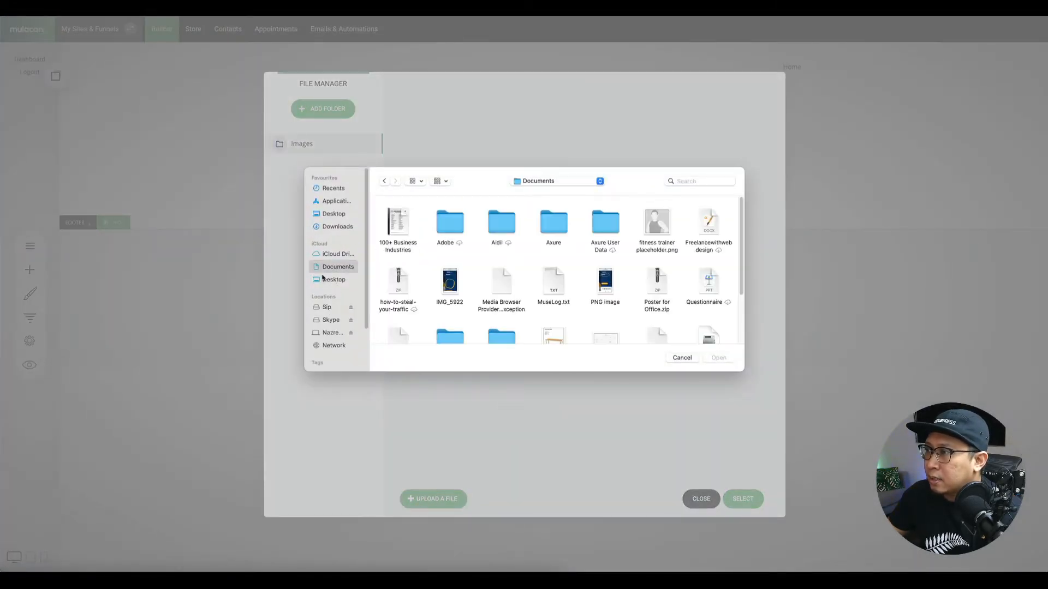
left_click(331, 334)
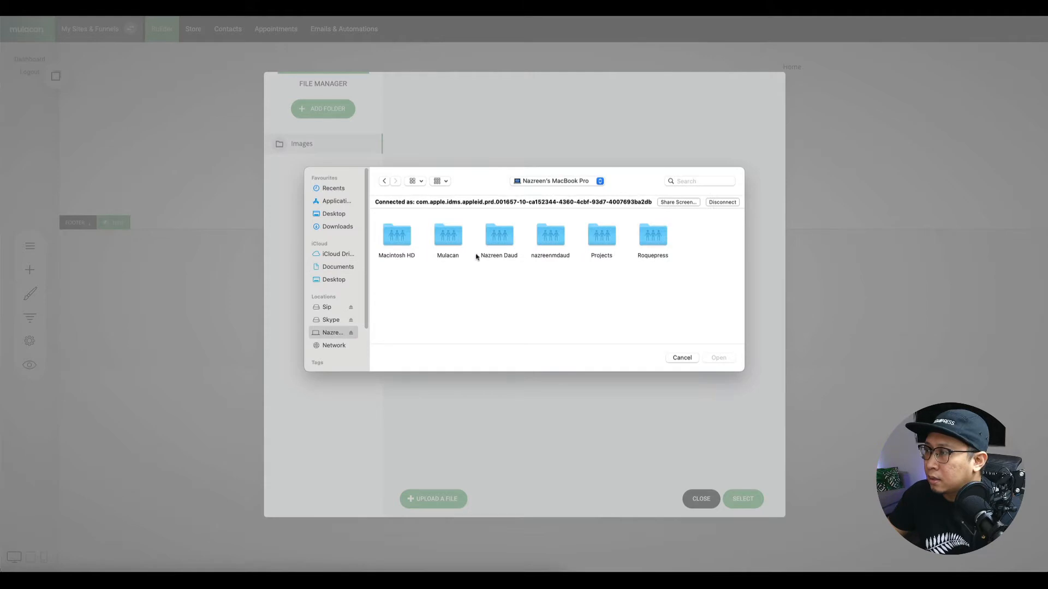
double_click(451, 255)
double_click(398, 229)
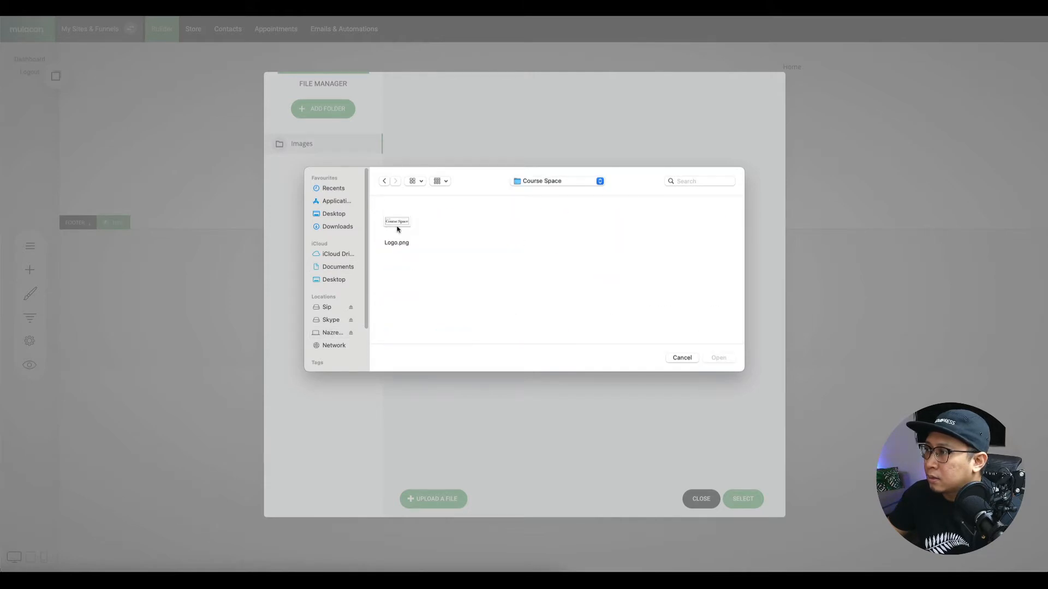
double_click(399, 246)
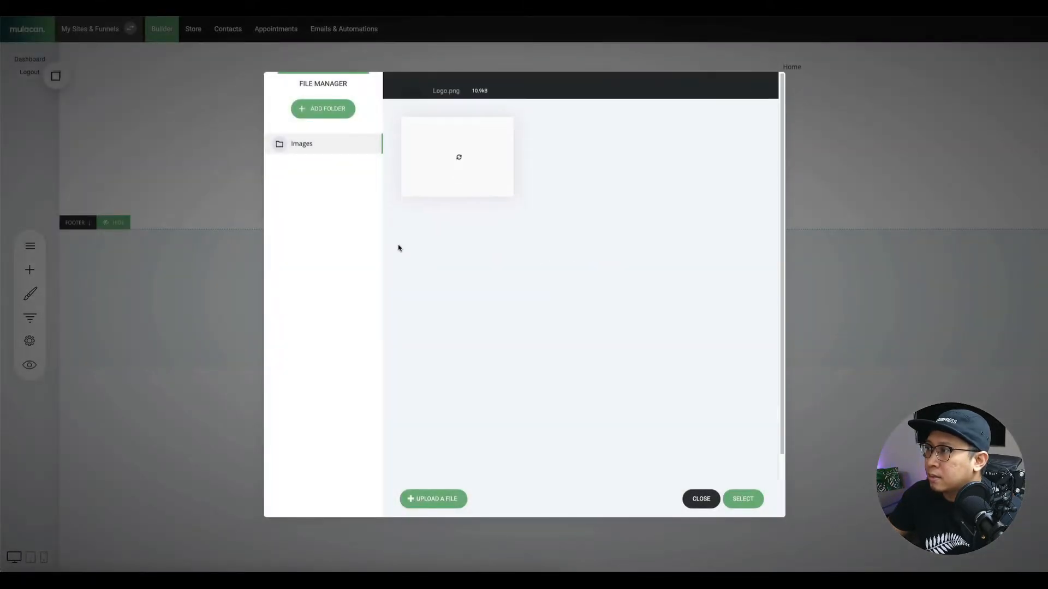
left_click(440, 154)
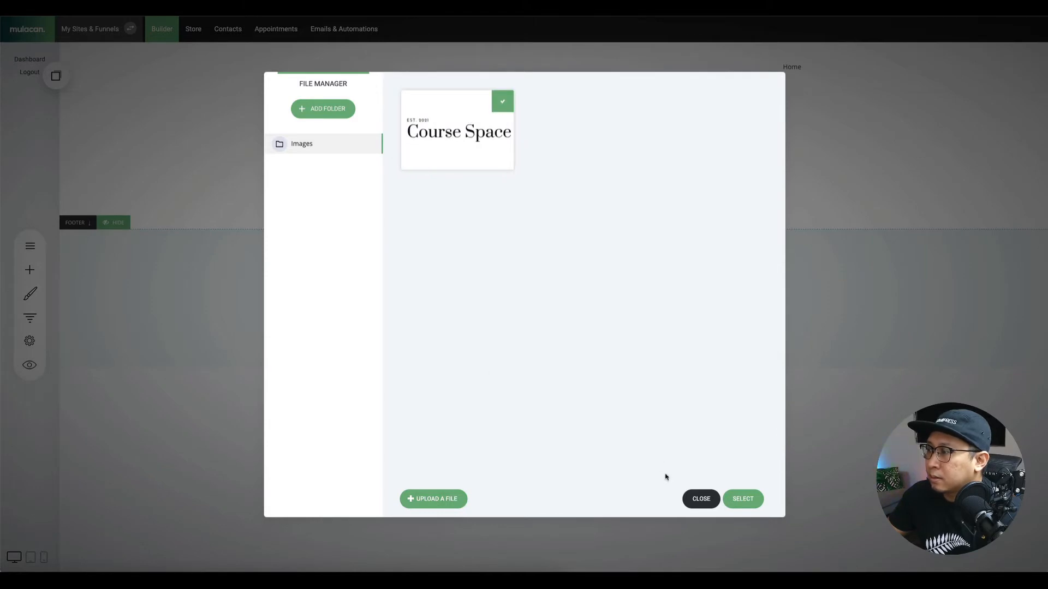
left_click(743, 499)
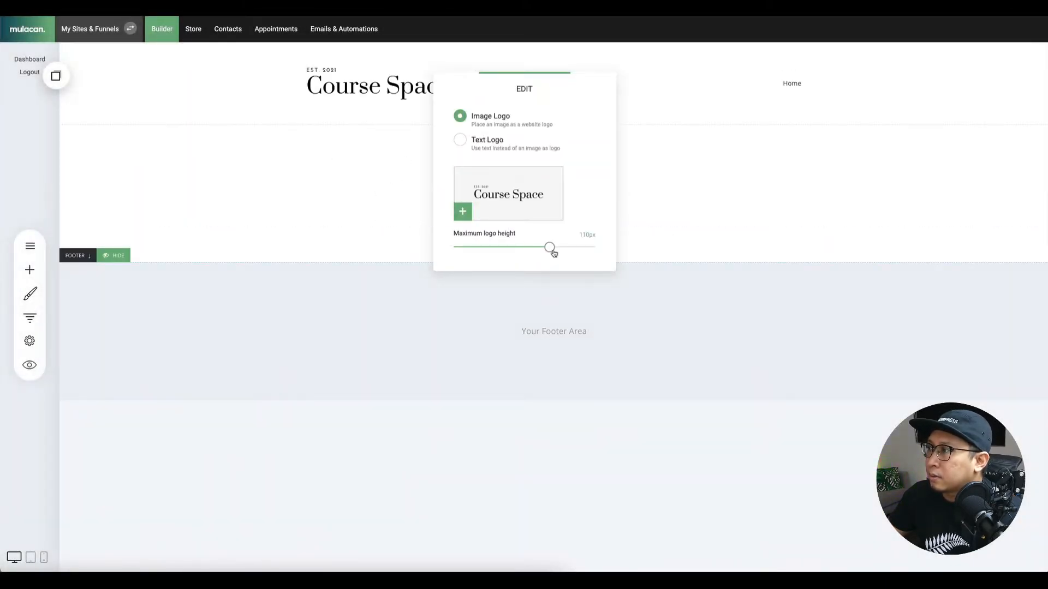
Shrink the header logo, remove the header's top padding, and save the page.
left_click_drag(550, 247, 521, 248)
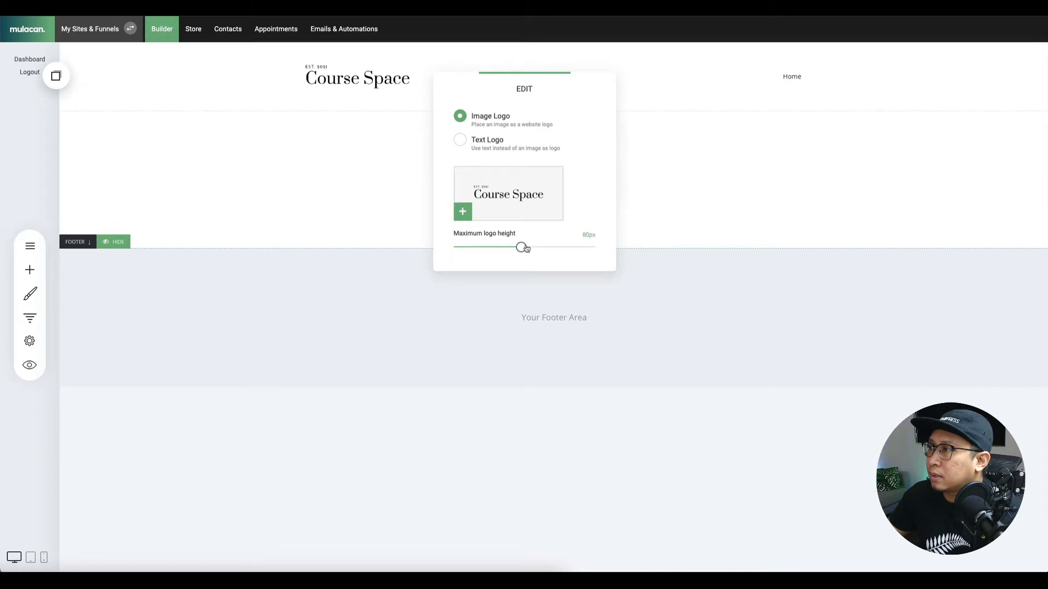
left_click(412, 108)
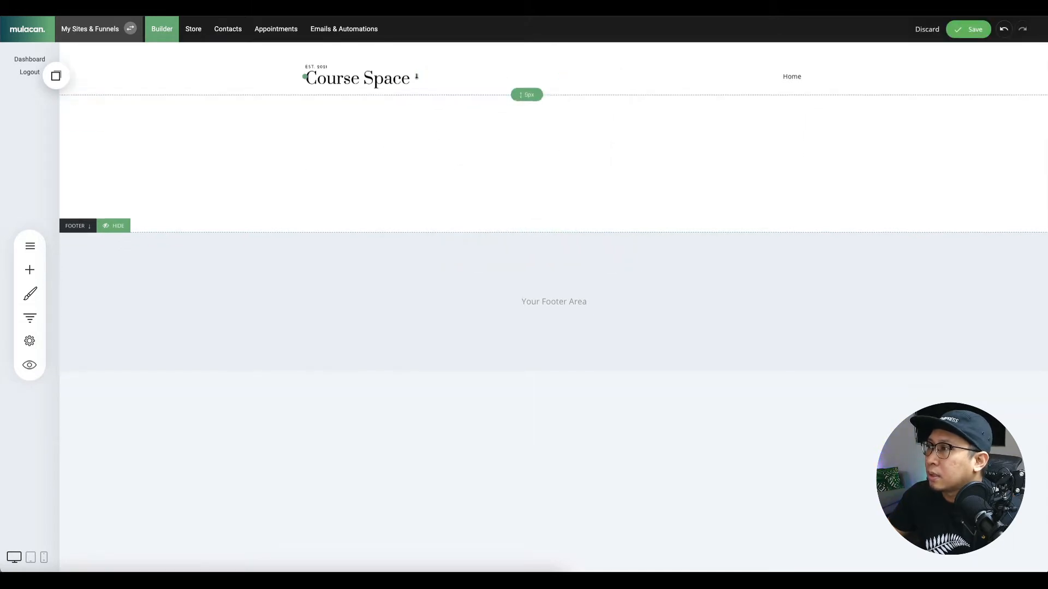
left_click_drag(405, 50, 404, 32)
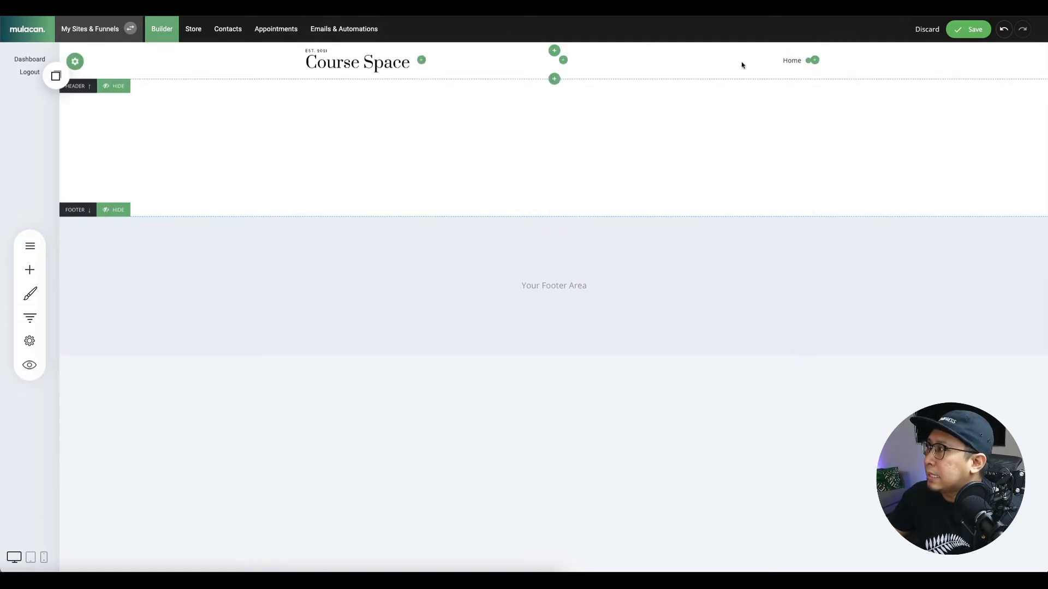
left_click(964, 34)
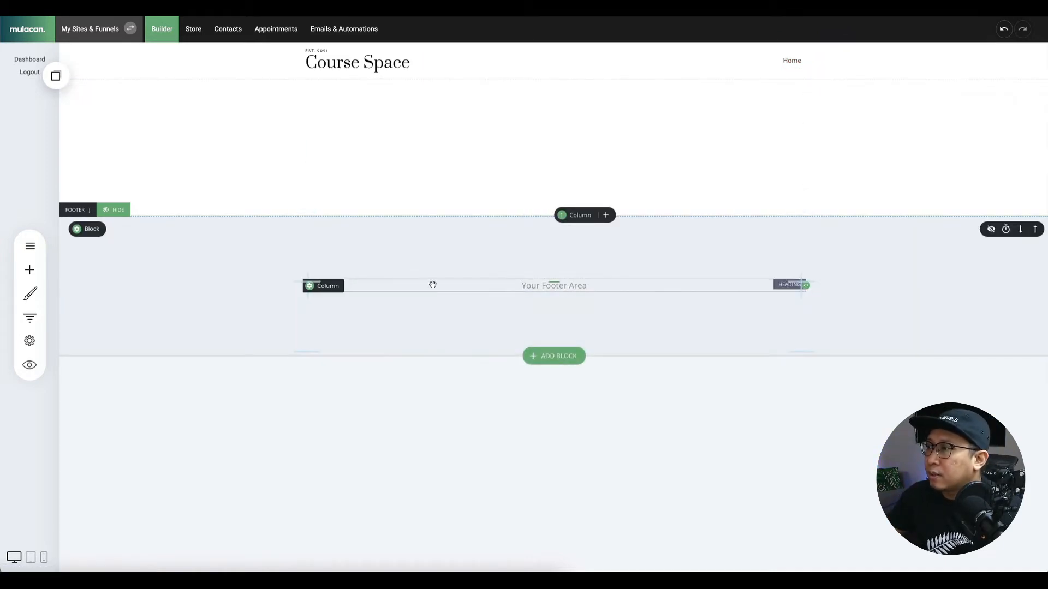
Delete the 'Your Footer Area' placeholder heading.
left_click(570, 286)
left_click(382, 269)
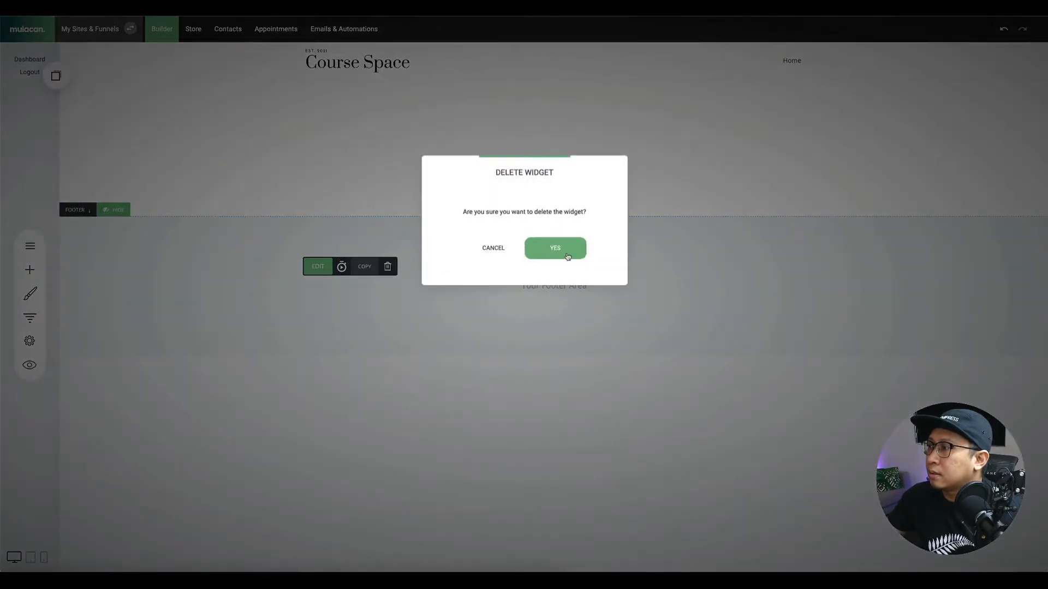
left_click(554, 249)
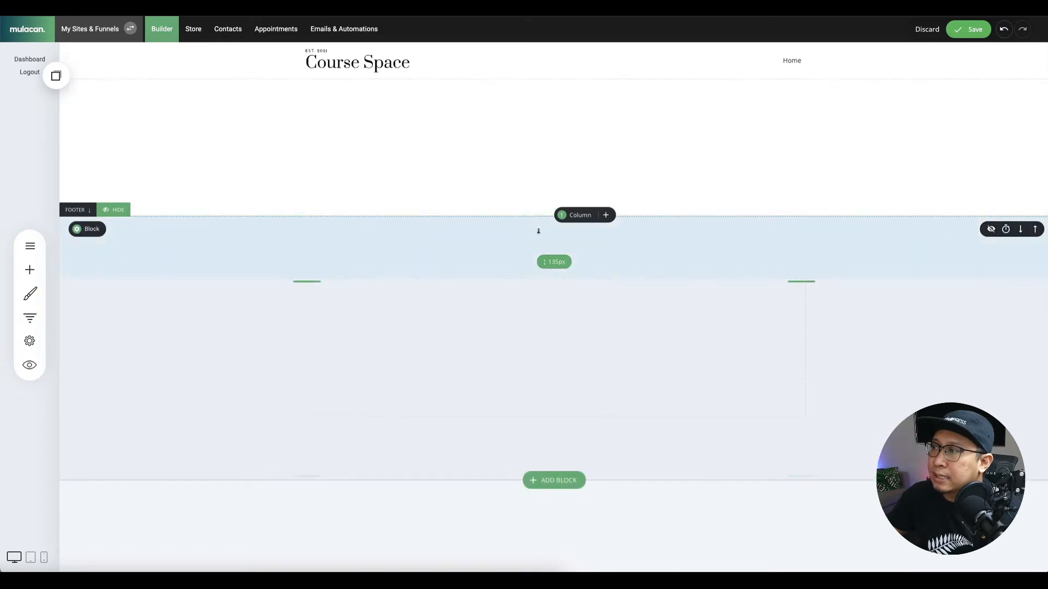
Add the BRAND template from the Footers category of the block library.
left_click(550, 478)
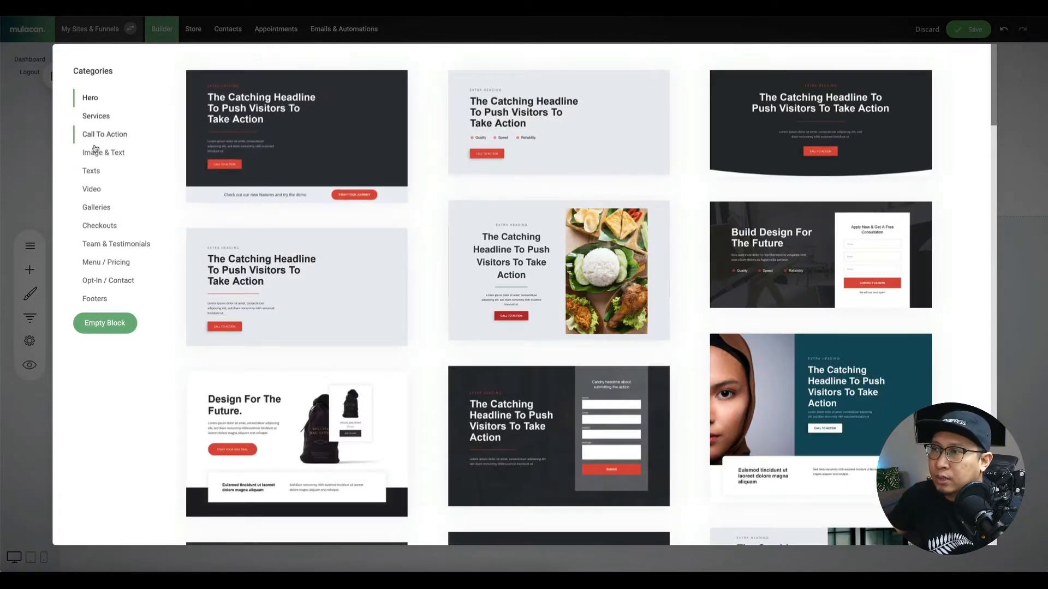
left_click(92, 299)
scroll(478, 274, "down", 5)
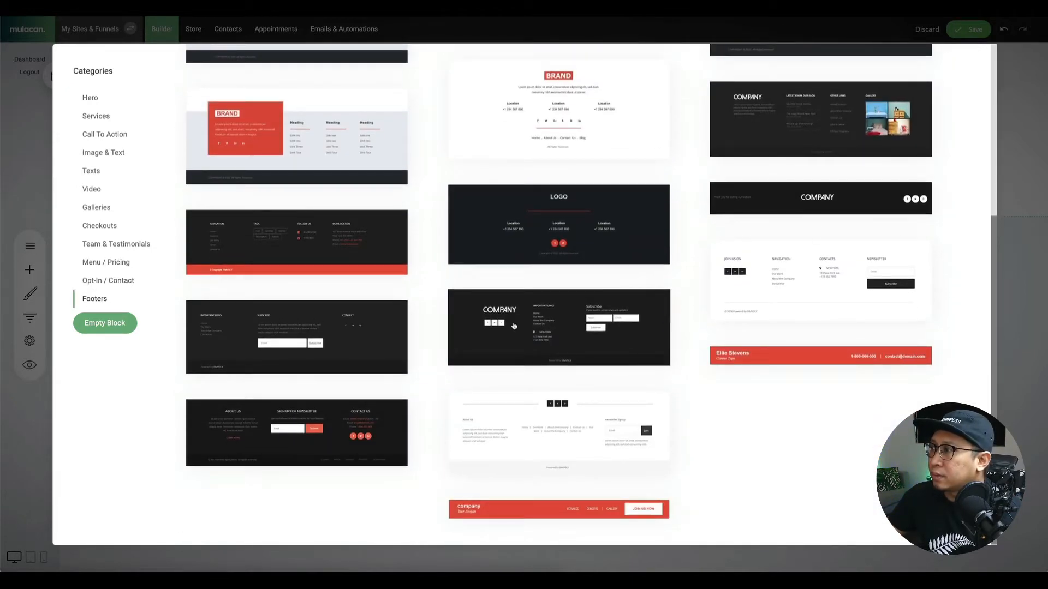
scroll(500, 313, "up", 5)
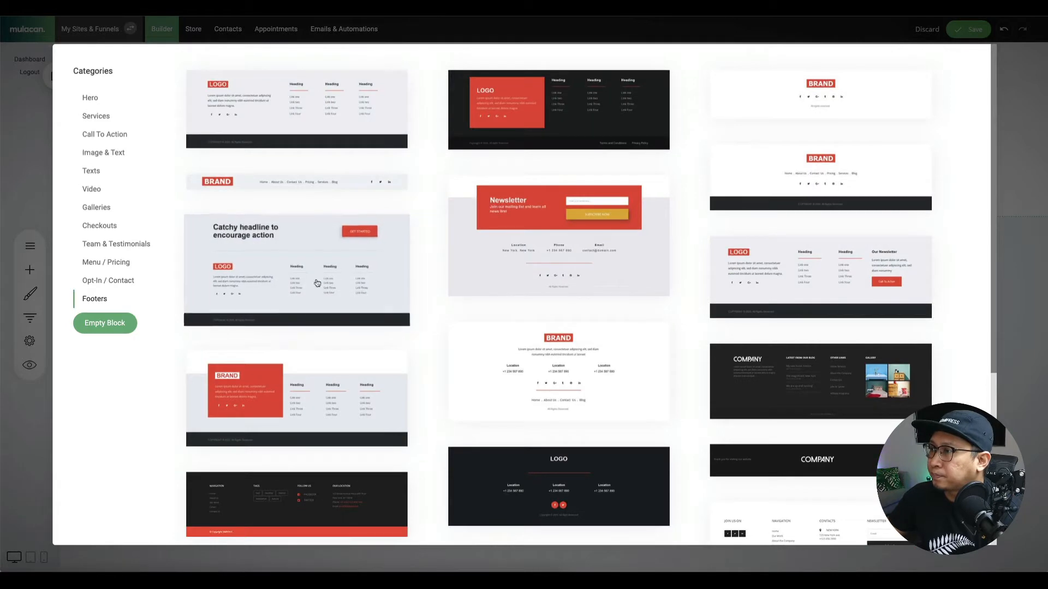
left_click(823, 118)
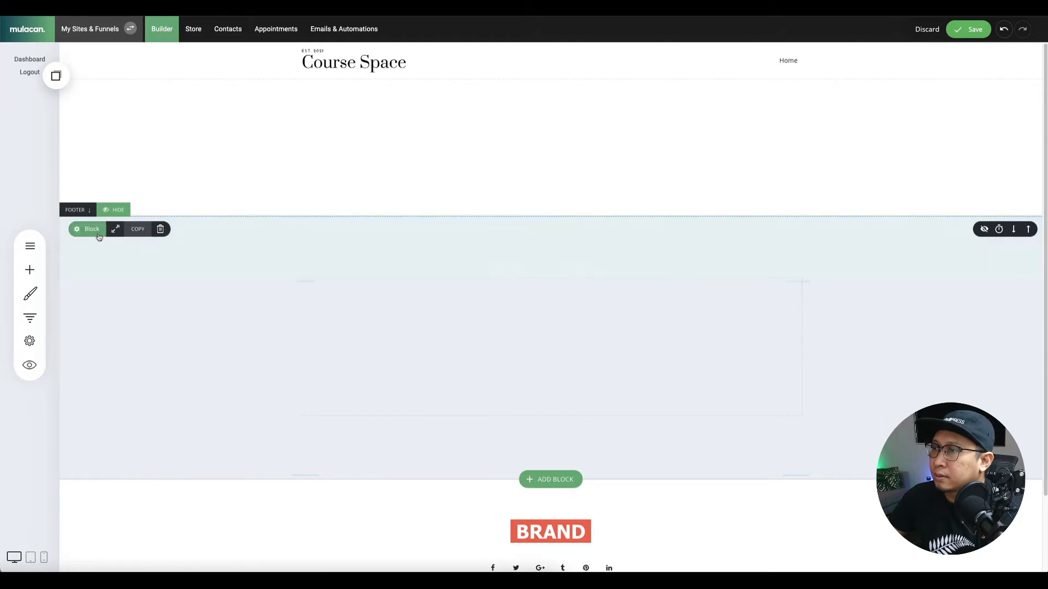
Delete the empty block above the footer and the footer's BRAND logo.
left_click(165, 230)
left_click(543, 247)
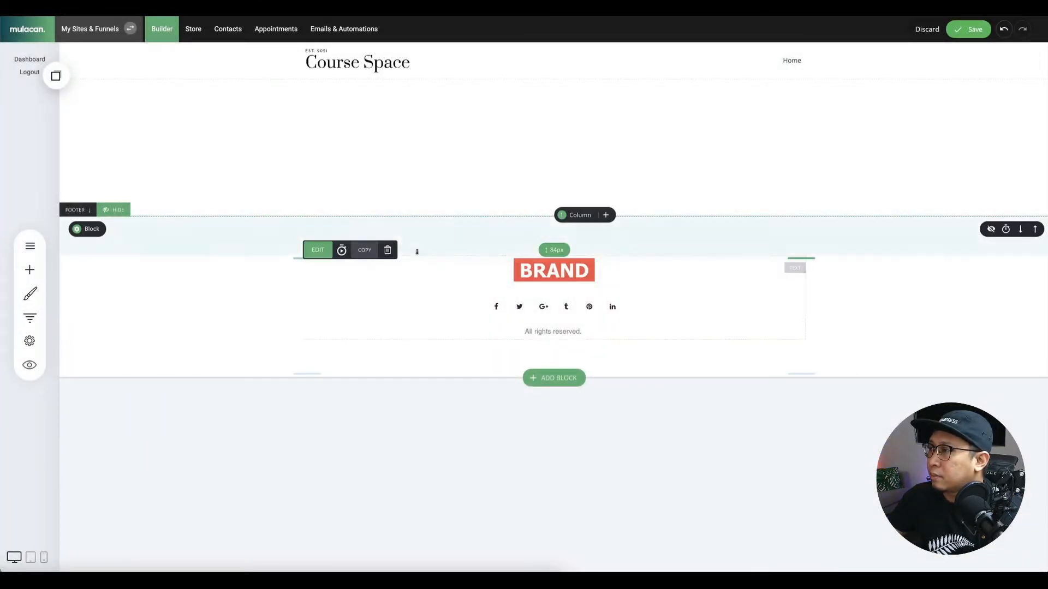
left_click(388, 250)
left_click(546, 251)
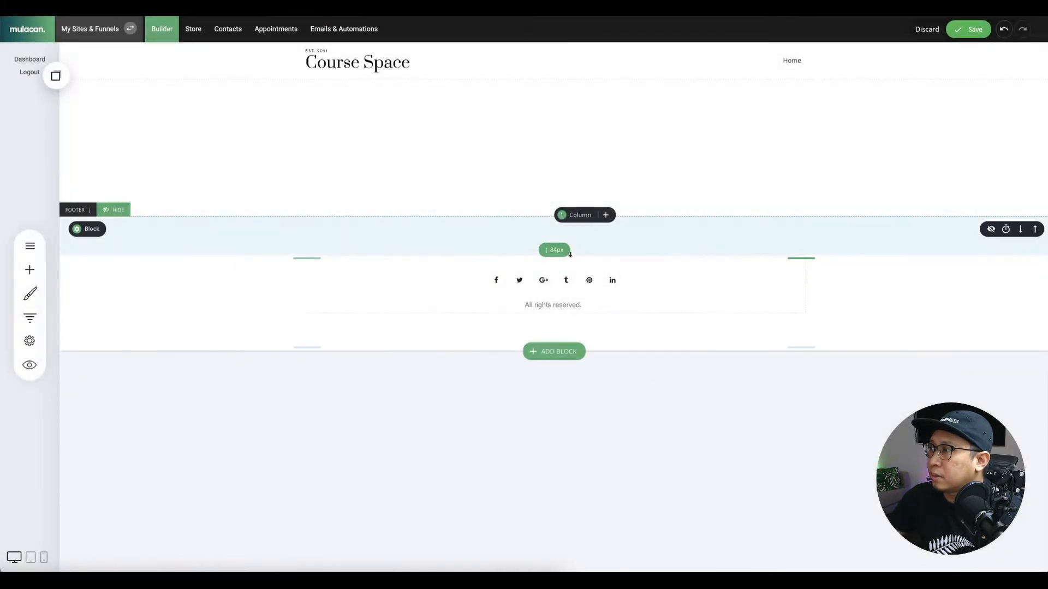
Place an image widget above the footer icons showing the Course Space logo.
left_click(29, 270)
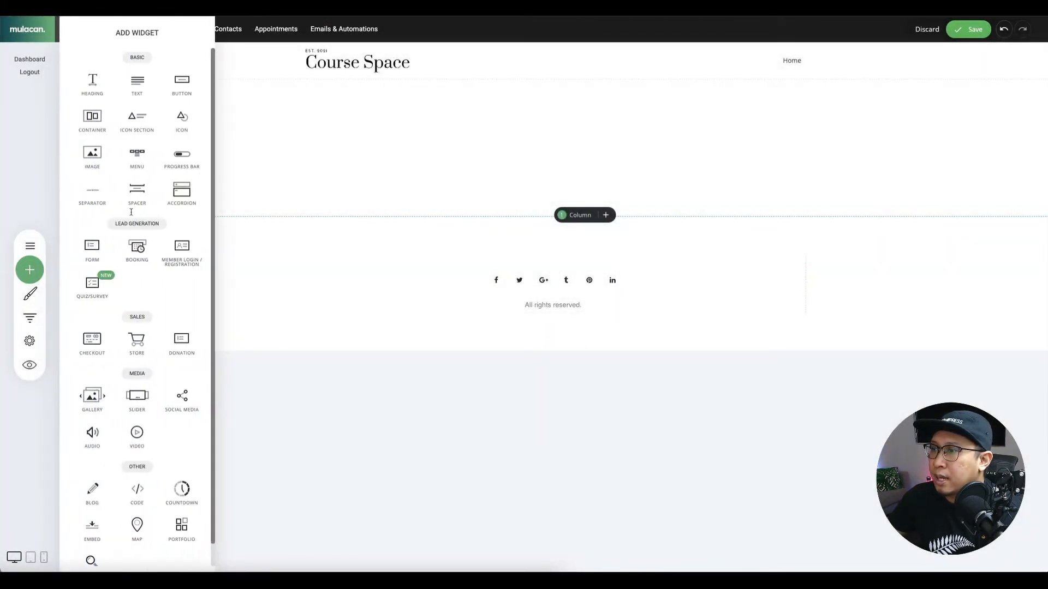
left_click_drag(92, 158, 603, 281)
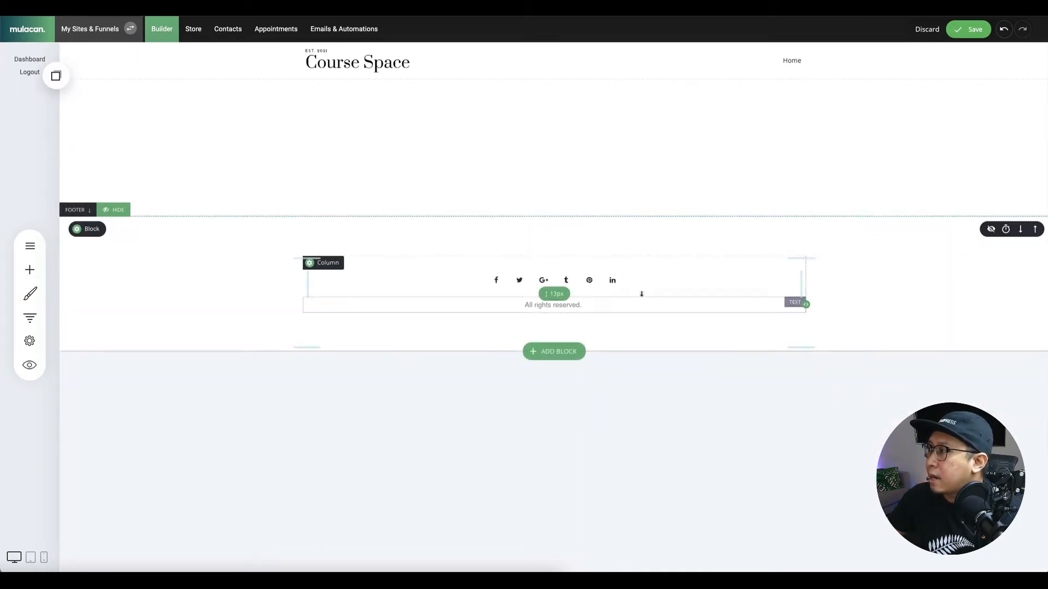
left_click(29, 270)
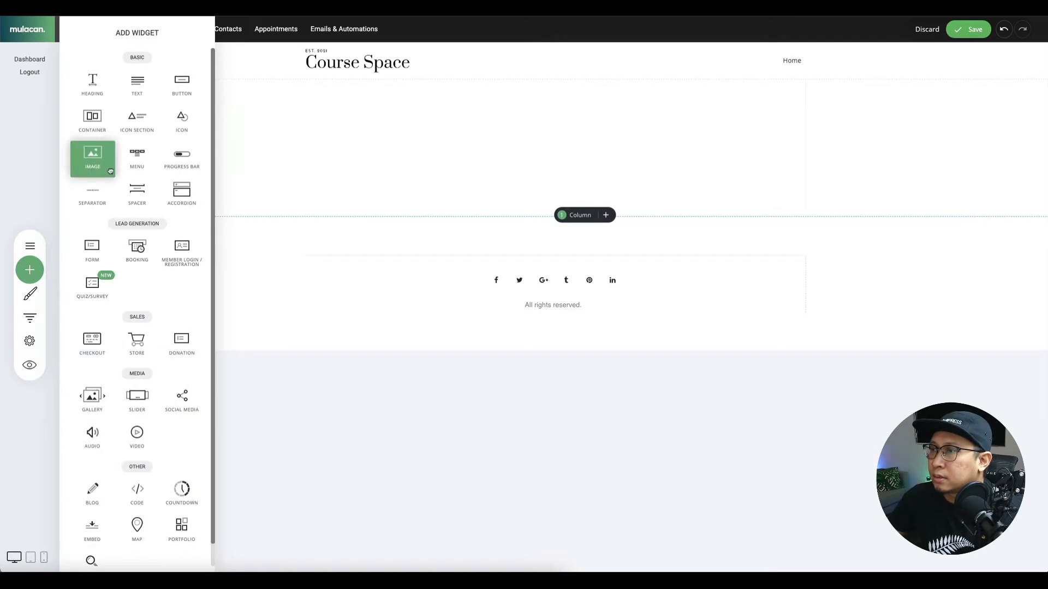
left_click_drag(92, 155, 507, 250)
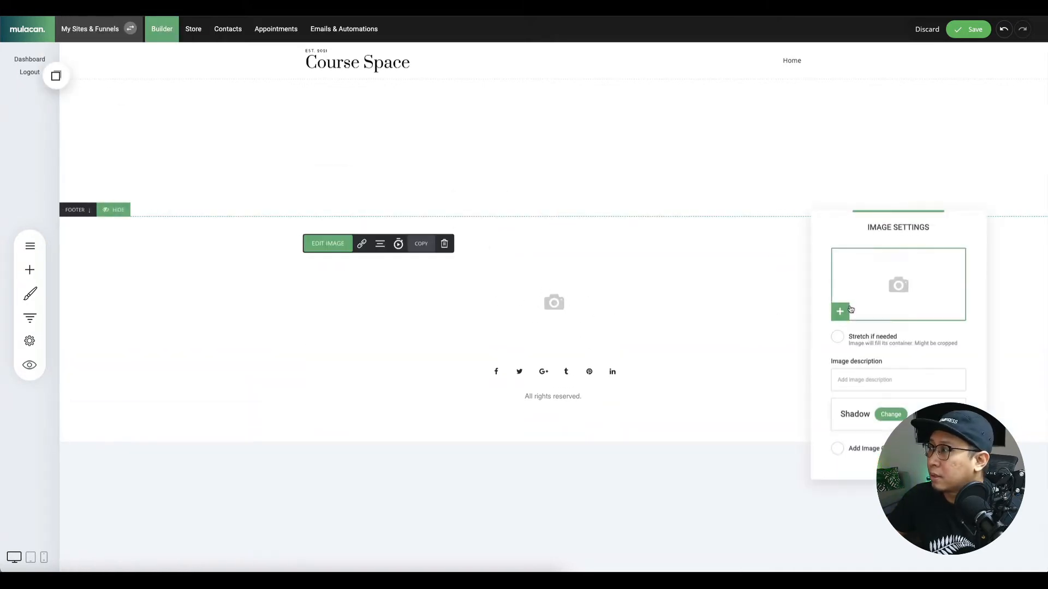
left_click(840, 312)
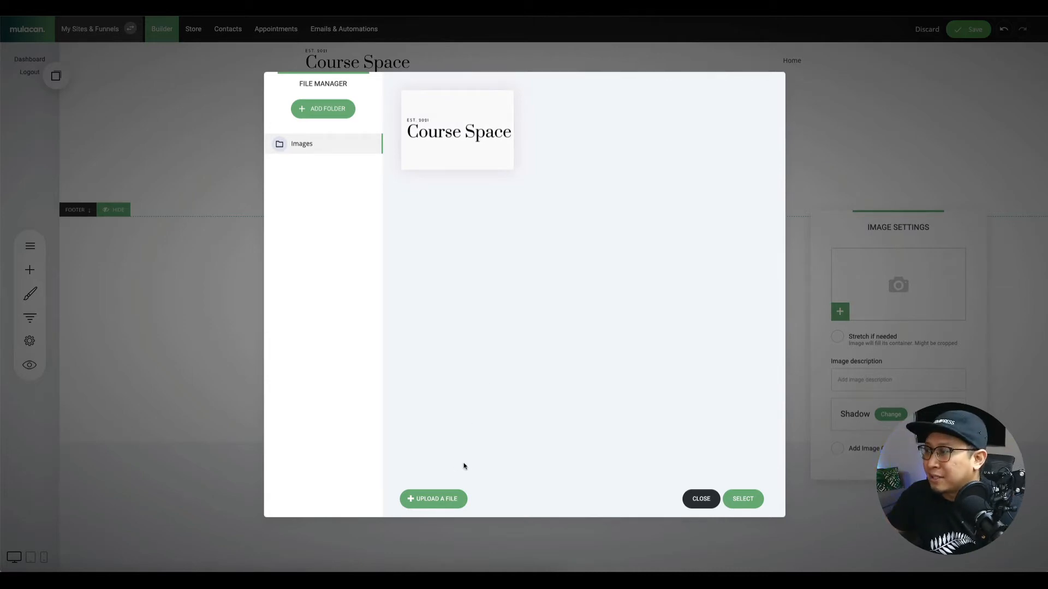
left_click(458, 134)
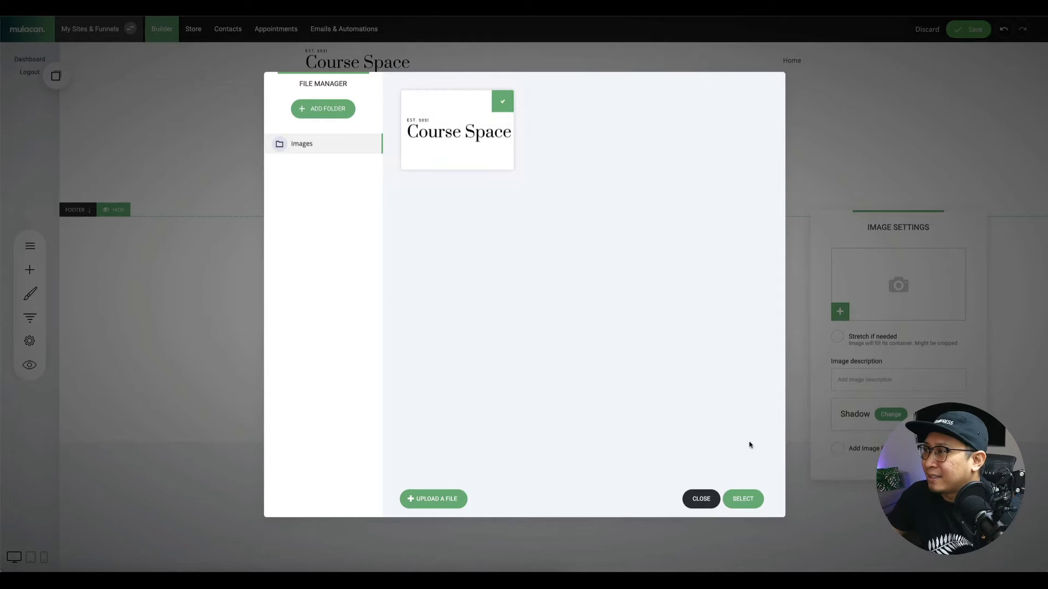
left_click(743, 499)
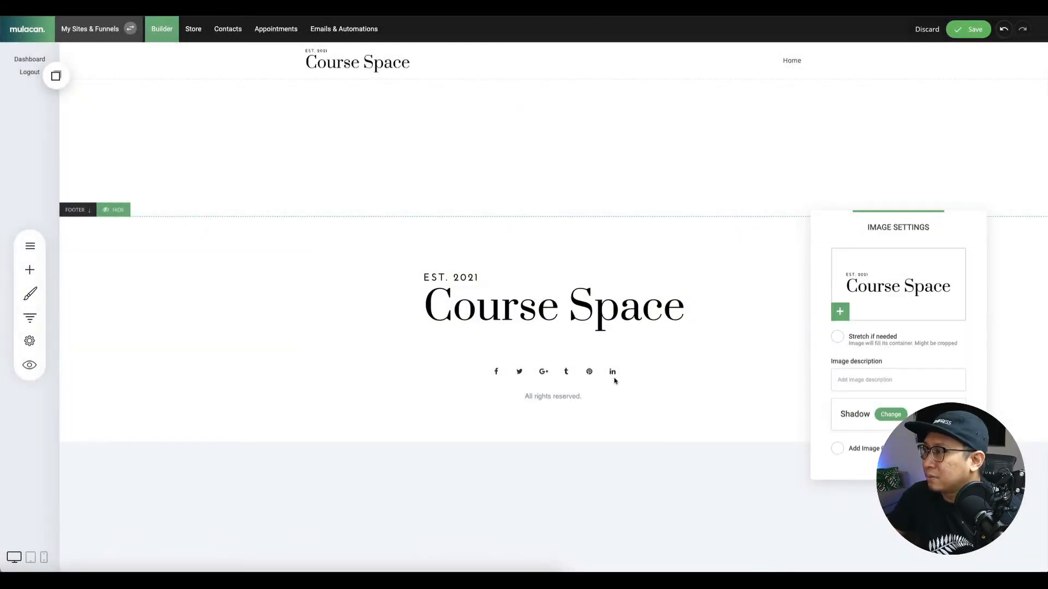
Close the gap below the logo, reduce the footer's top padding to 74px, and save.
left_click(633, 397)
left_click_drag(580, 358, 579, 344)
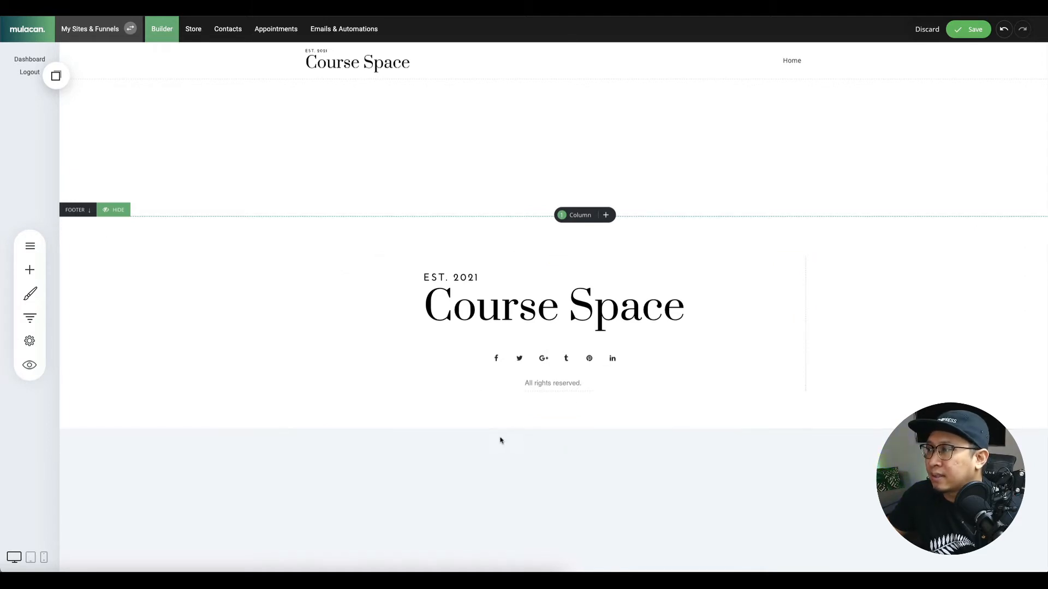
left_click_drag(511, 241, 511, 234)
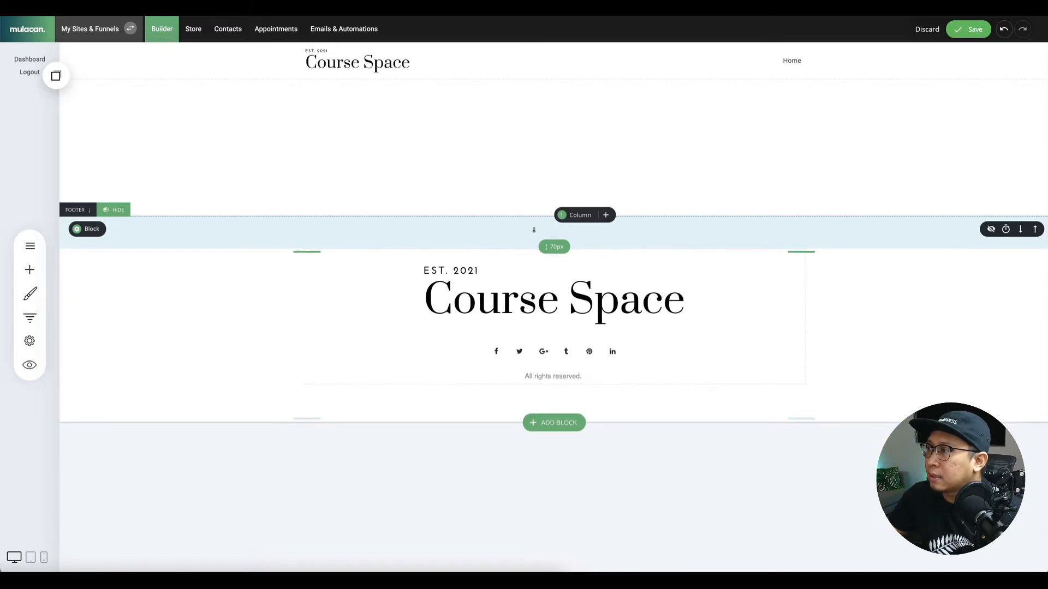
left_click(970, 32)
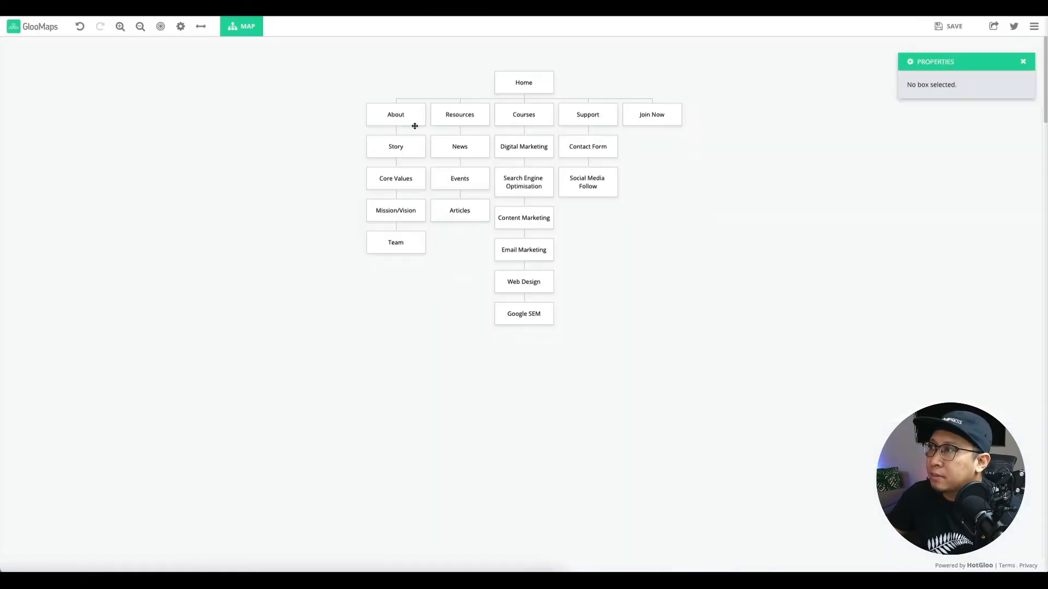
mouse_move(530, 78)
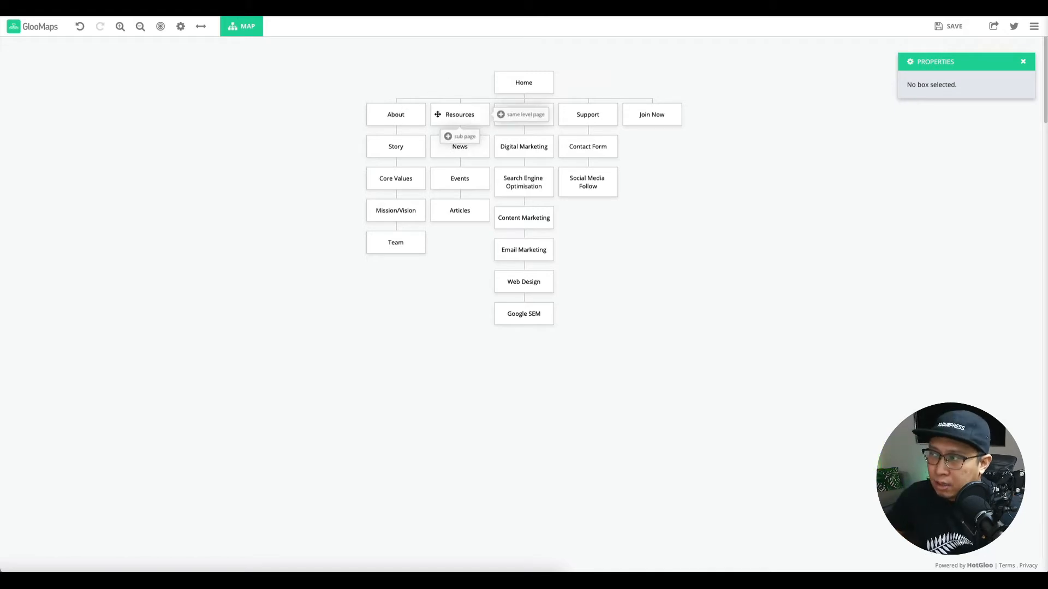
mouse_move(584, 120)
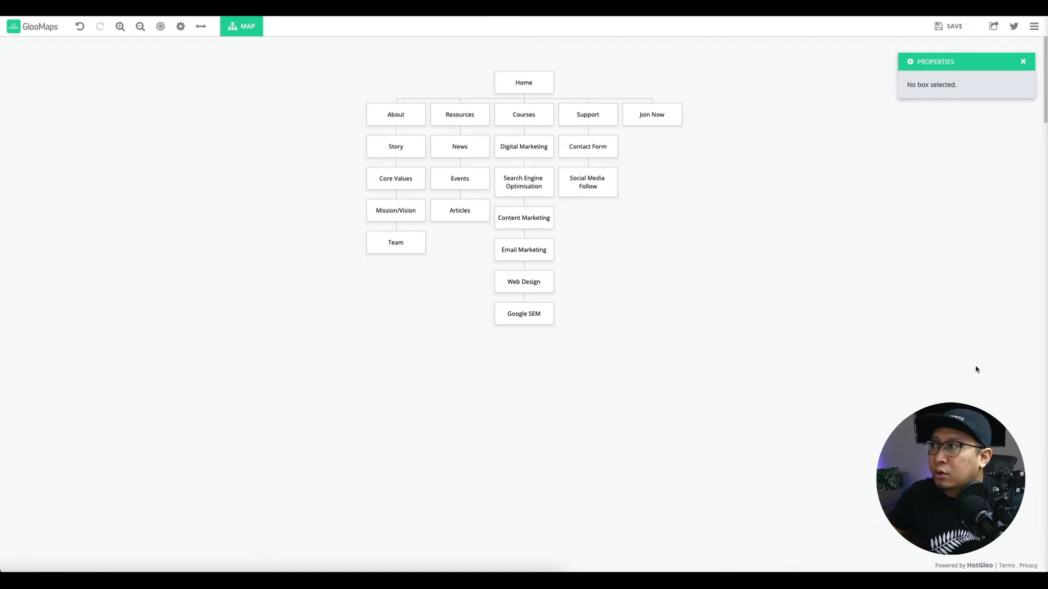
mouse_move(651, 123)
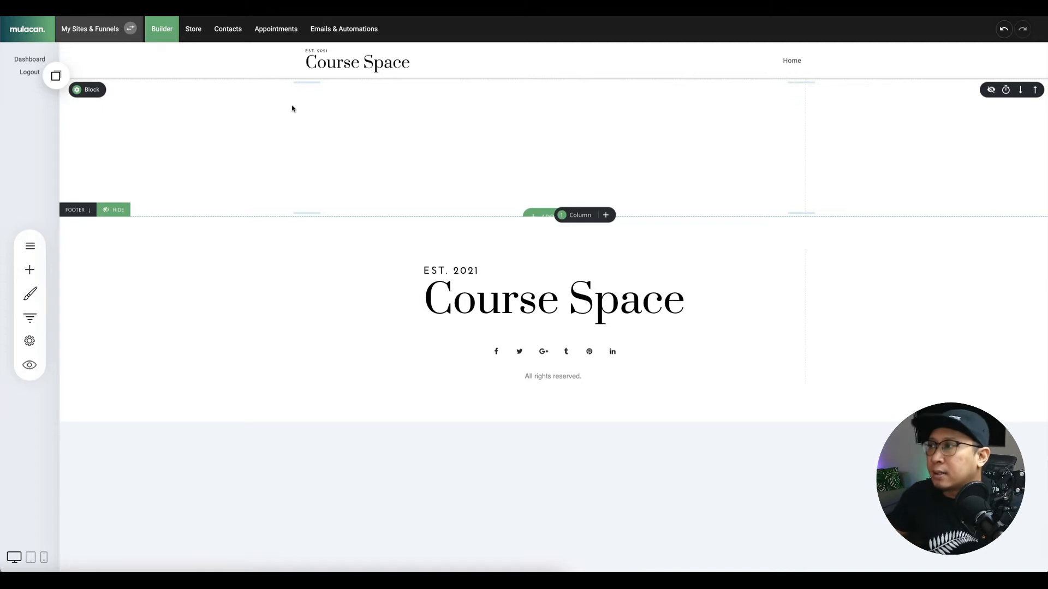
Insert the 'Websites. Funnels. Marketing' template from the Hero category of the block library.
left_click(546, 213)
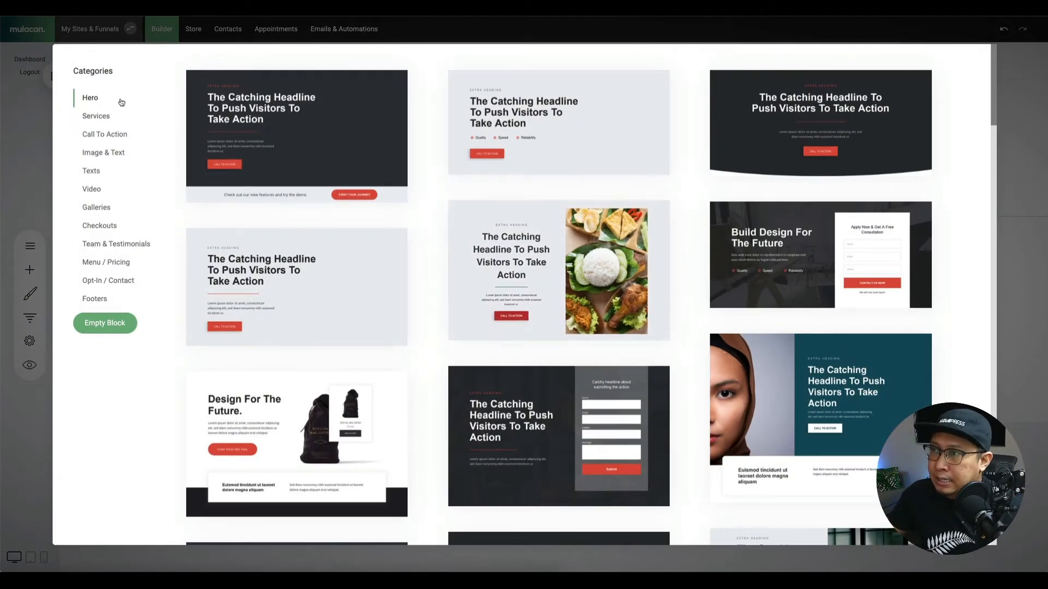
left_click(104, 117)
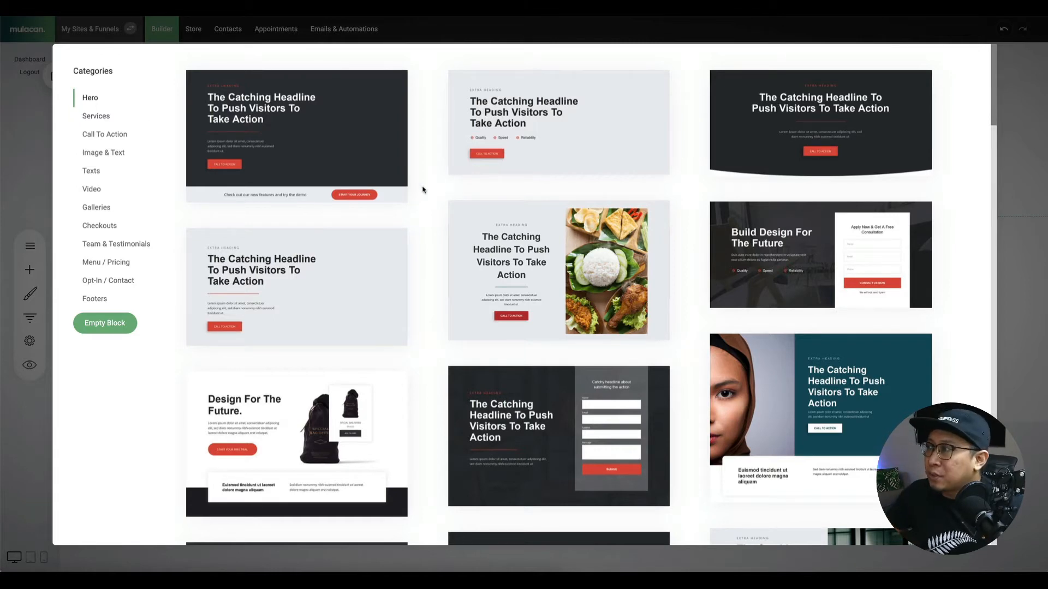
scroll(637, 204, "down", 2)
scroll(637, 205, "down", 4)
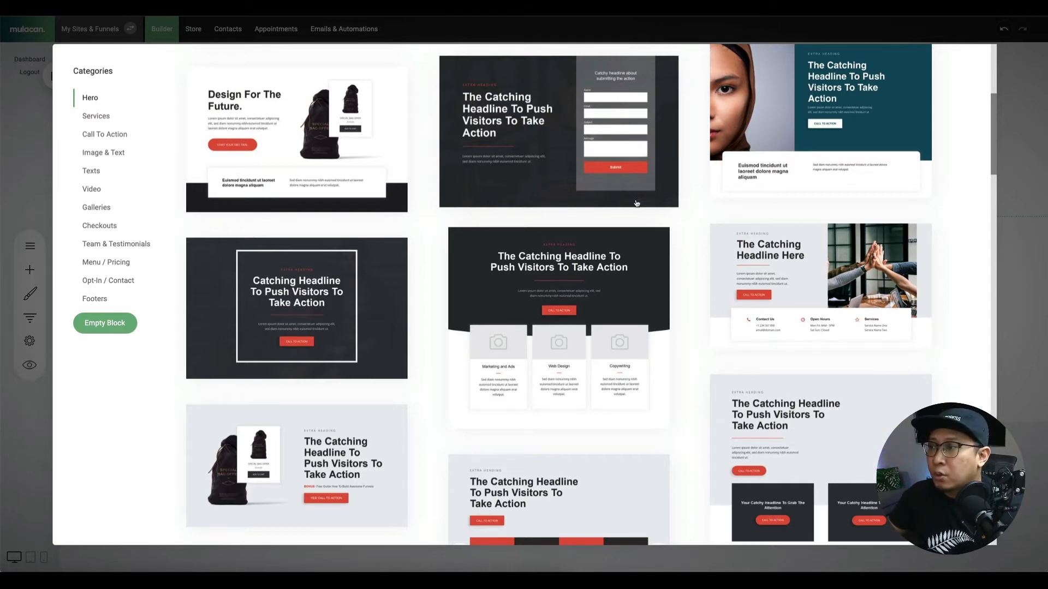
scroll(757, 274, "down", 6)
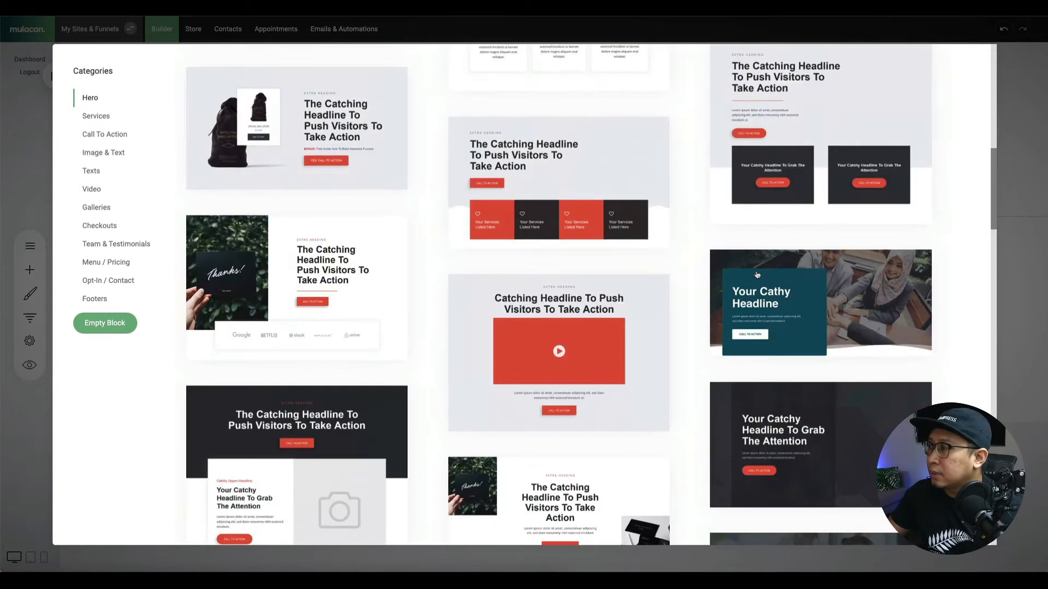
scroll(757, 275, "down", 3)
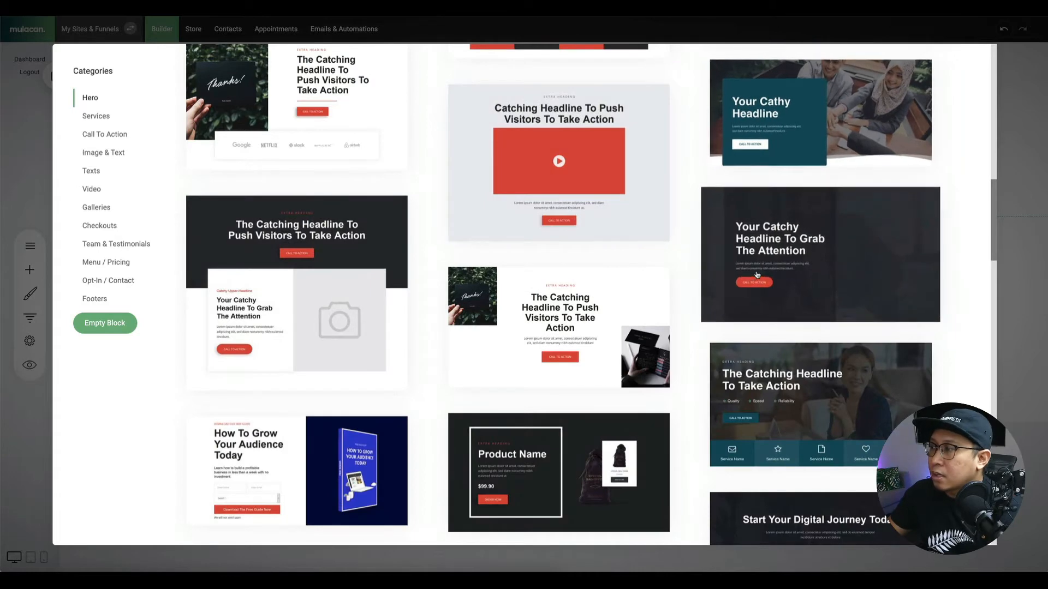
scroll(757, 274, "down", 7)
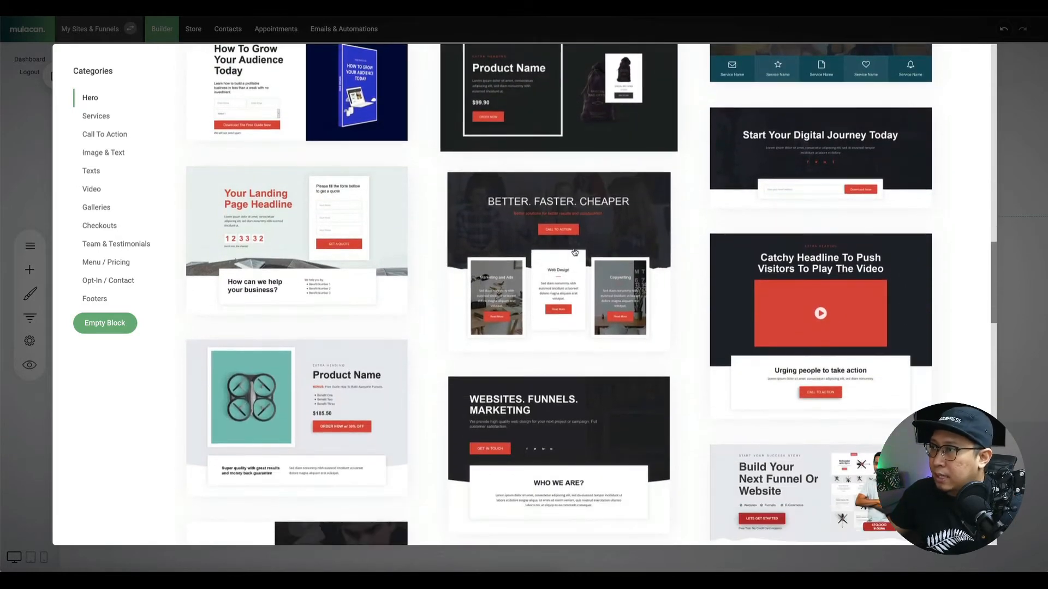
scroll(574, 252, "down", 3)
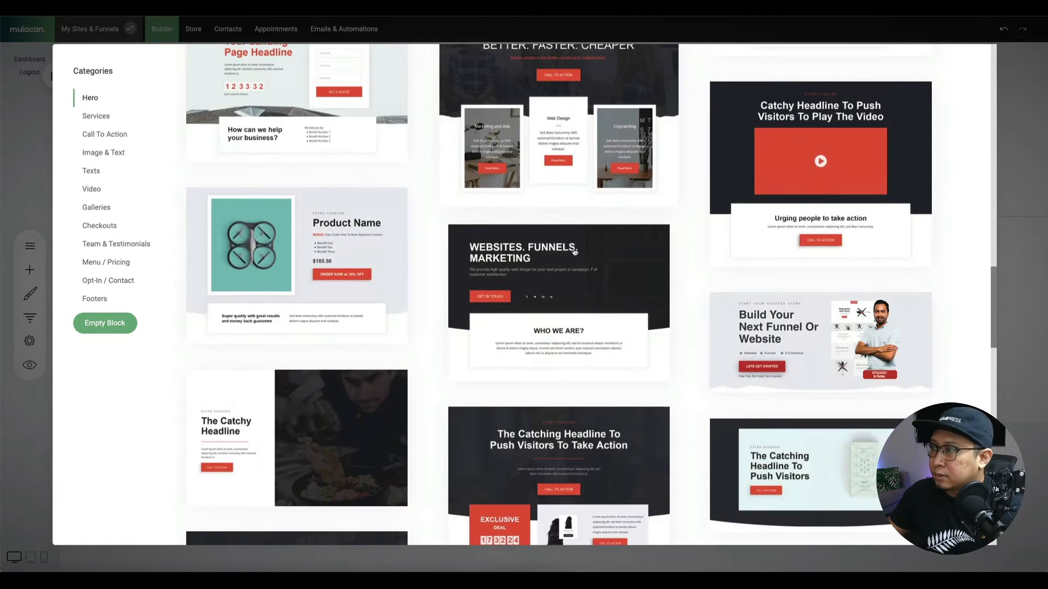
left_click(626, 263)
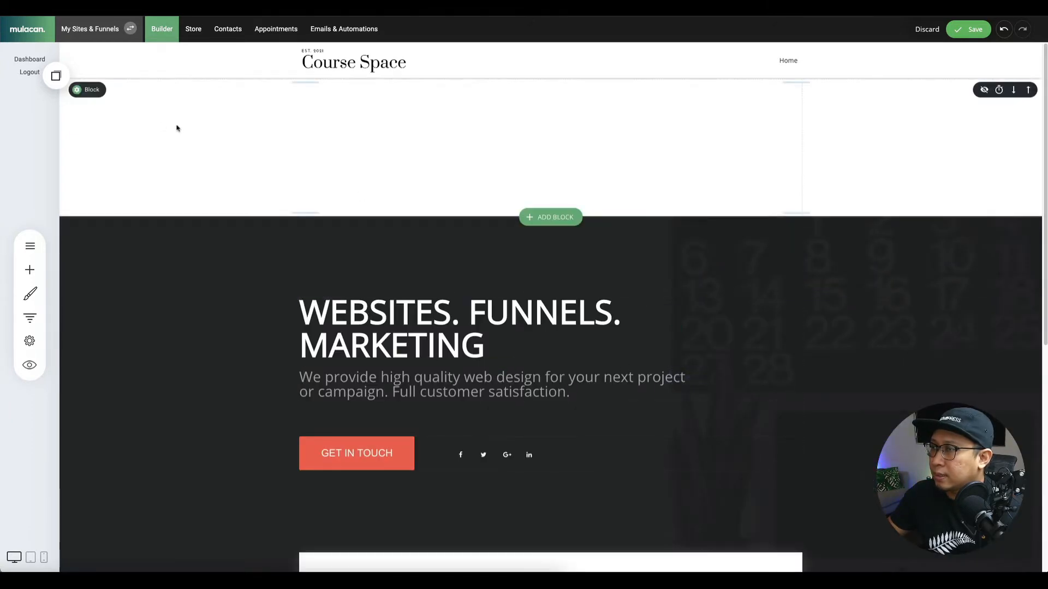
Delete the empty block above the hero and begin uploading a hero background image.
left_click(162, 89)
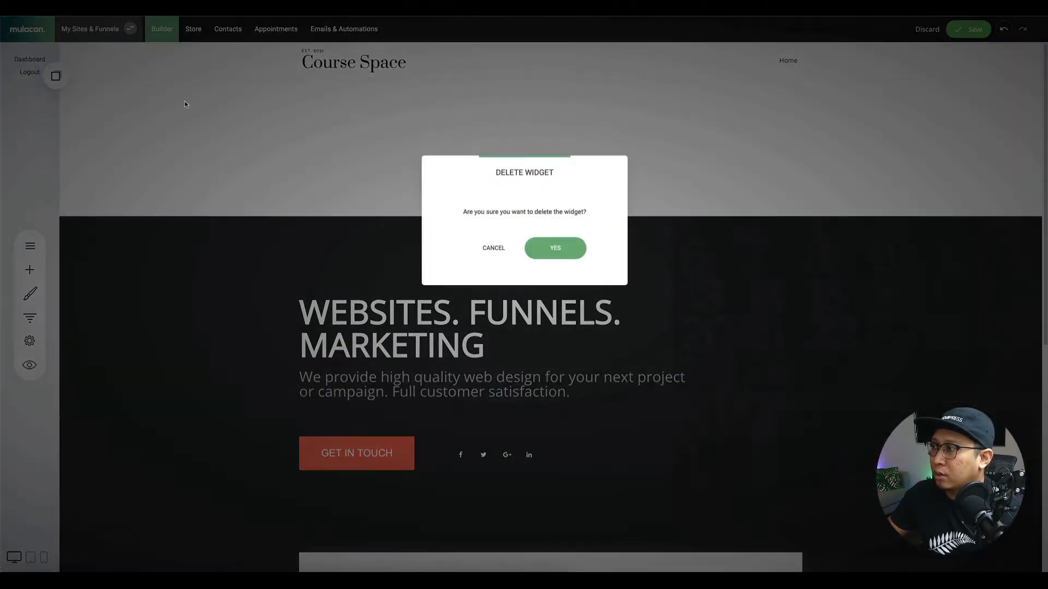
left_click(557, 249)
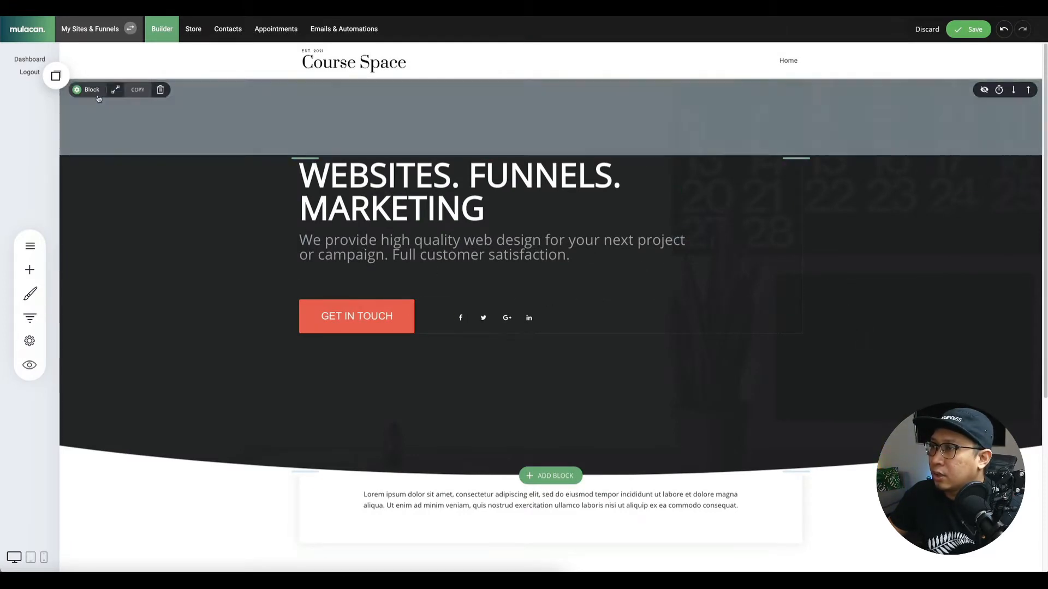
left_click(131, 89)
left_click(204, 108)
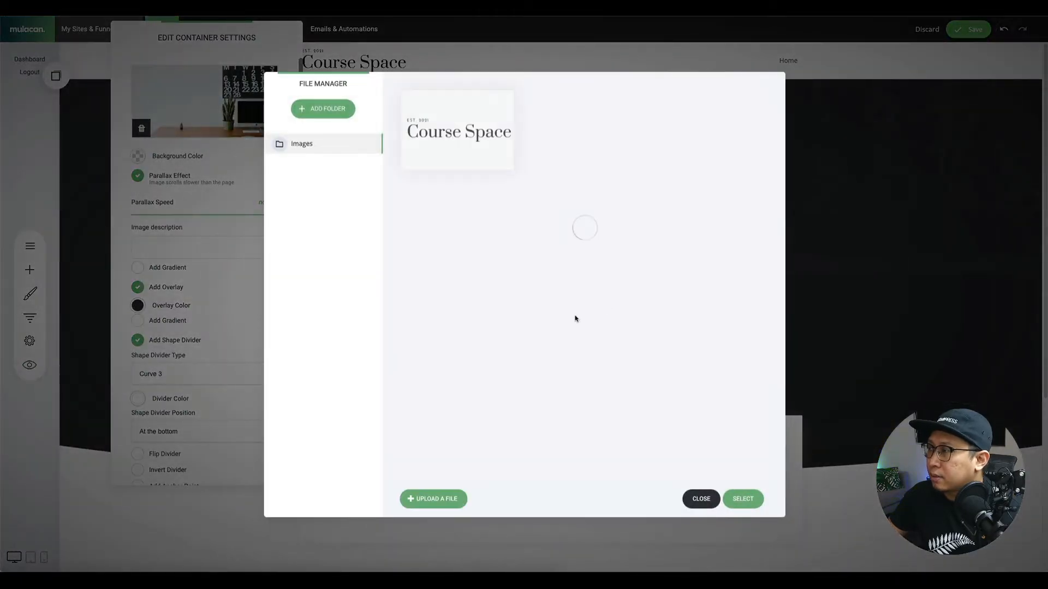
left_click(443, 499)
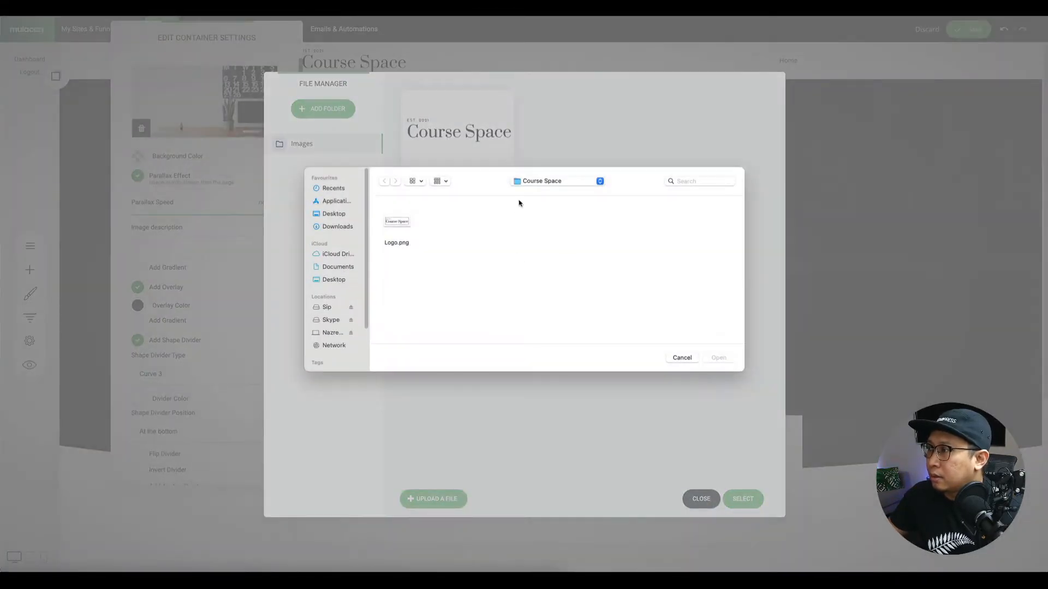
Cancel the image upload and bring up download options for Canva's Background 1920 design.
left_click(337, 227)
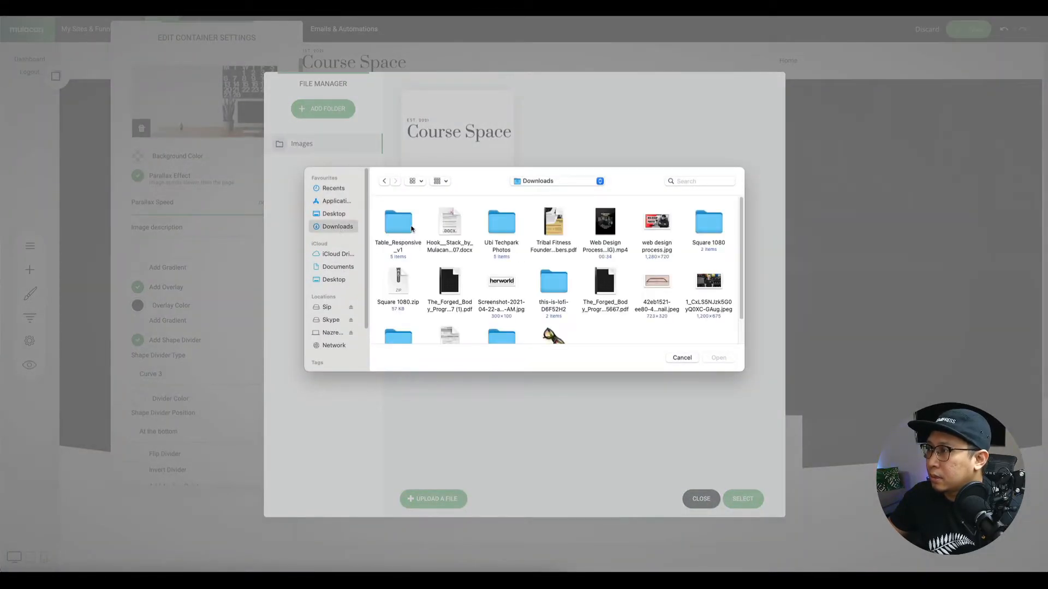
key("Escape")
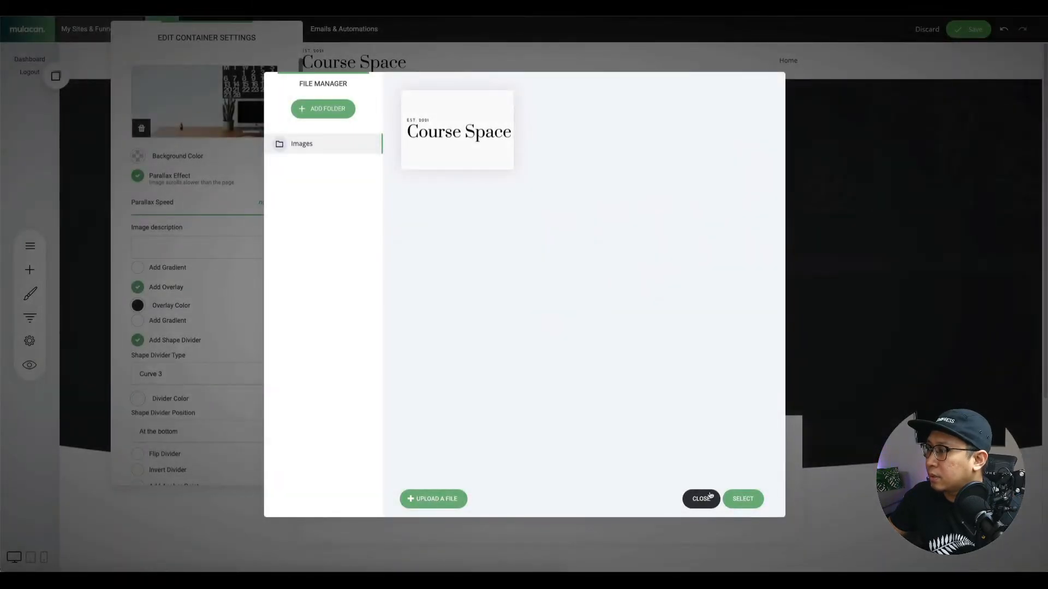
left_click(703, 498)
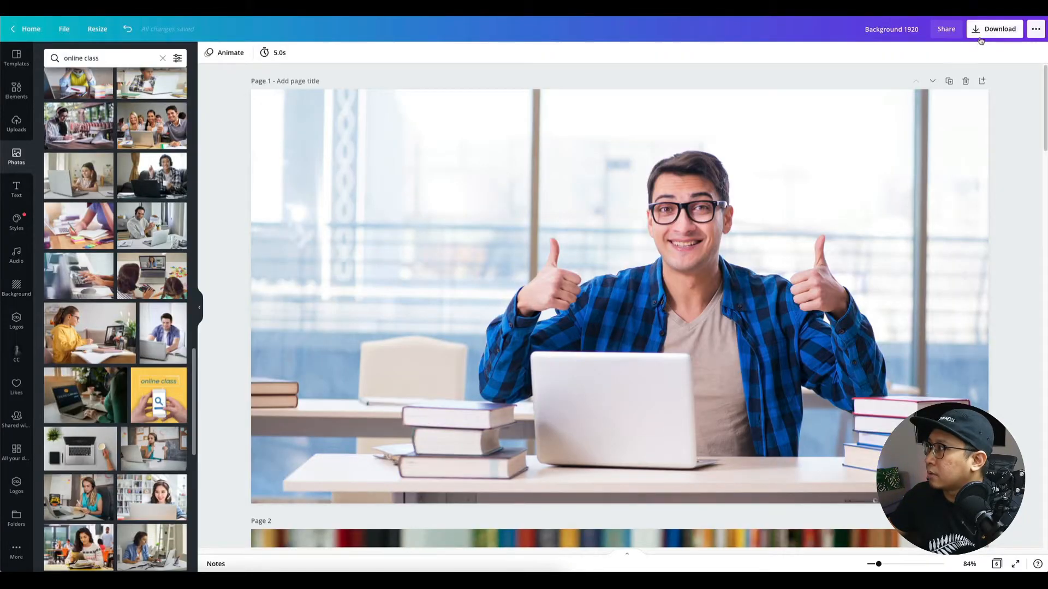
left_click(984, 34)
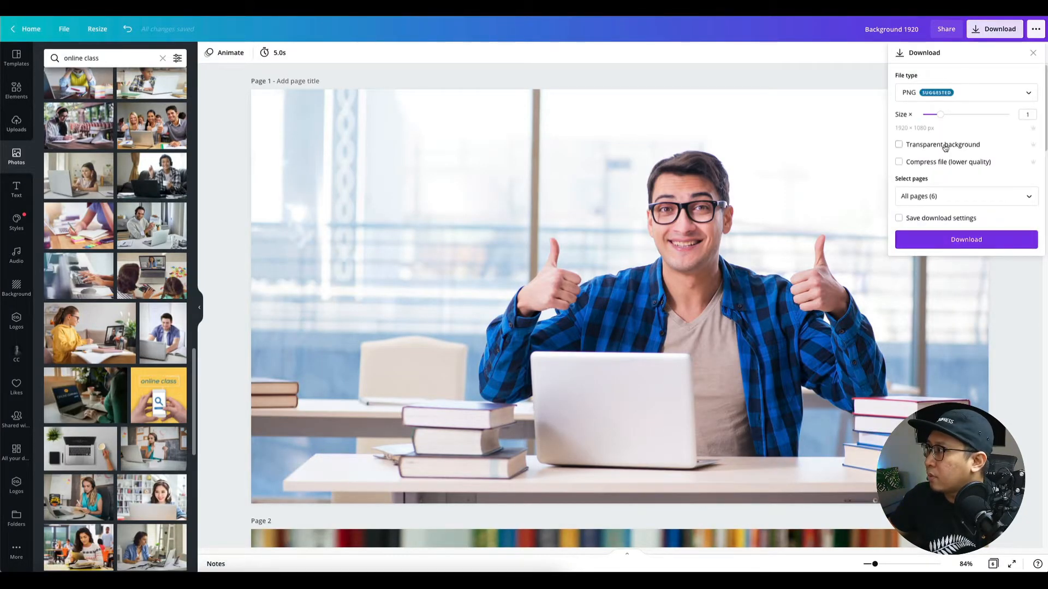
Download all Background 1920 pages as JPG instead of PNG and open the resulting zip.
left_click(942, 94)
left_click(928, 123)
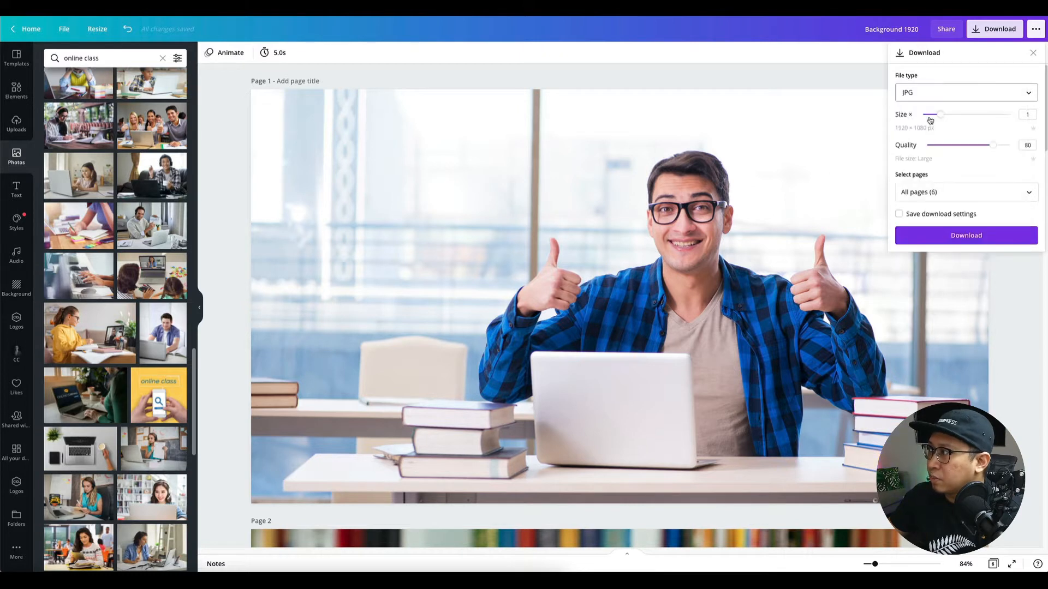
left_click(948, 242)
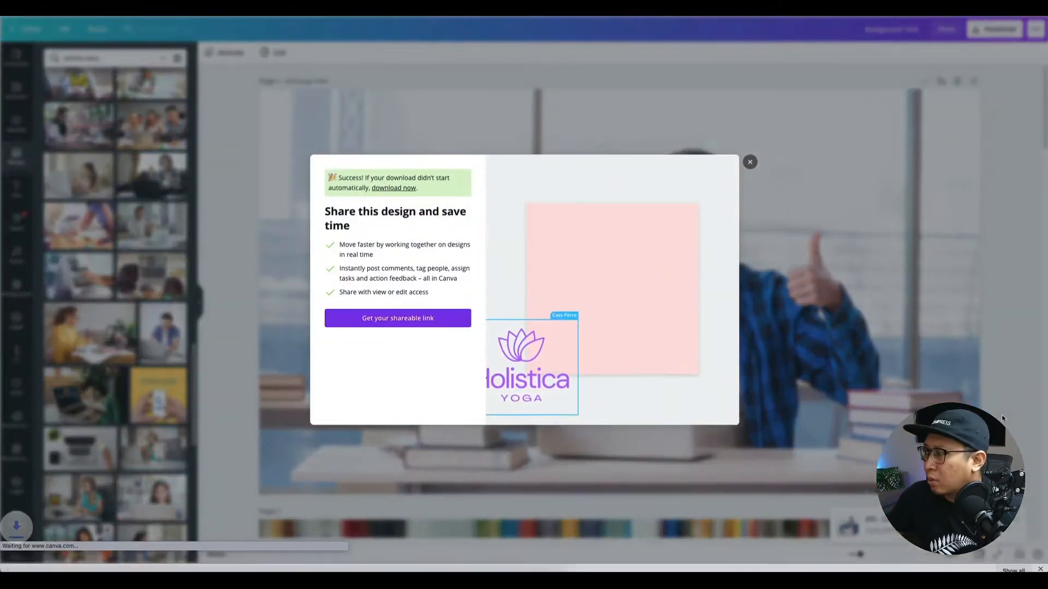
left_click(58, 559)
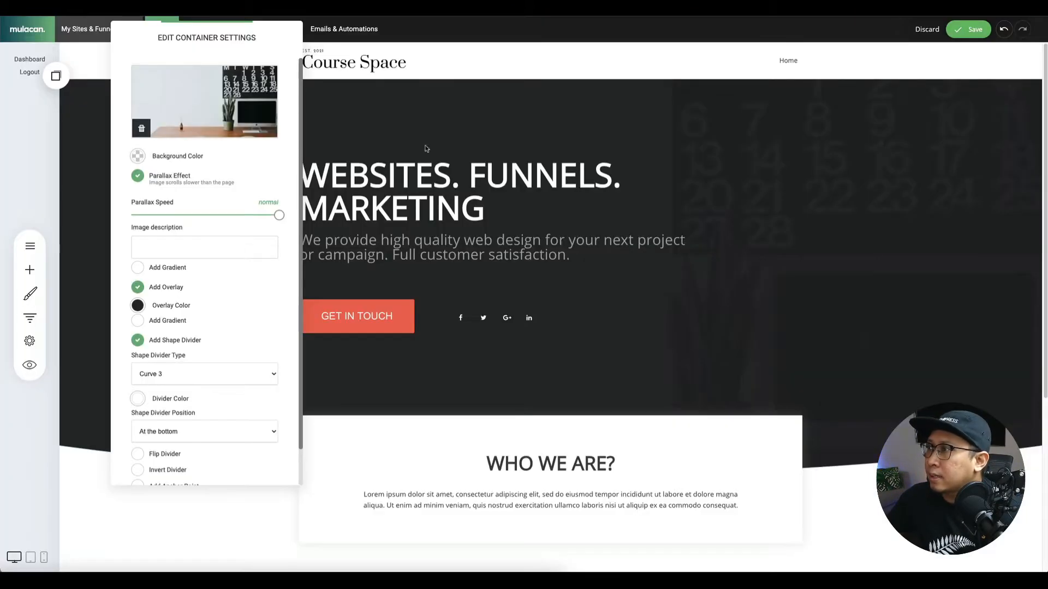
Upload all six jpgs from Downloads/Background 1920 and choose the headphone student photo as the hero background.
left_click(172, 104)
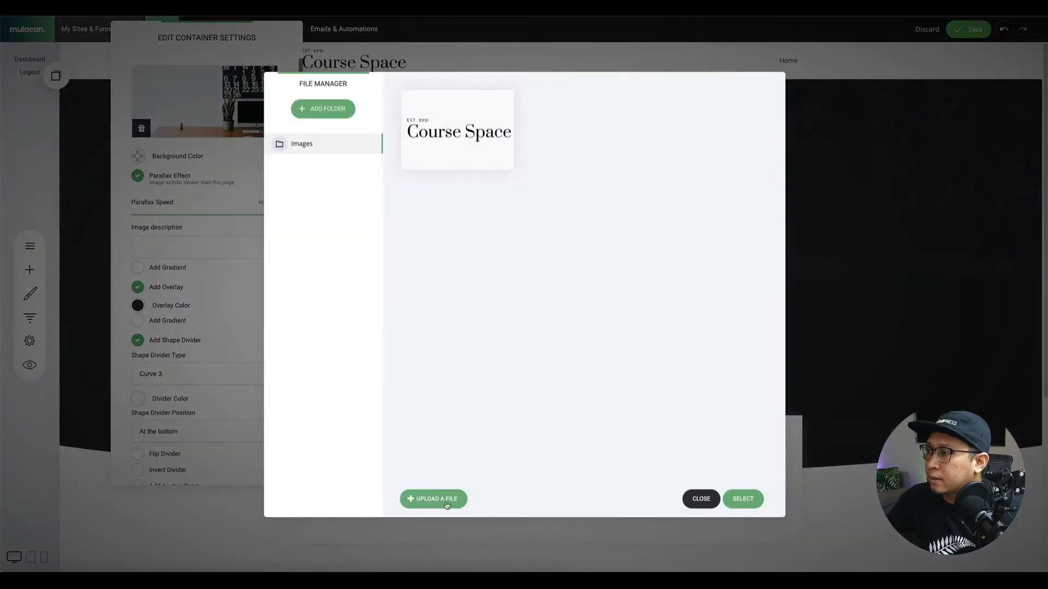
left_click(446, 505)
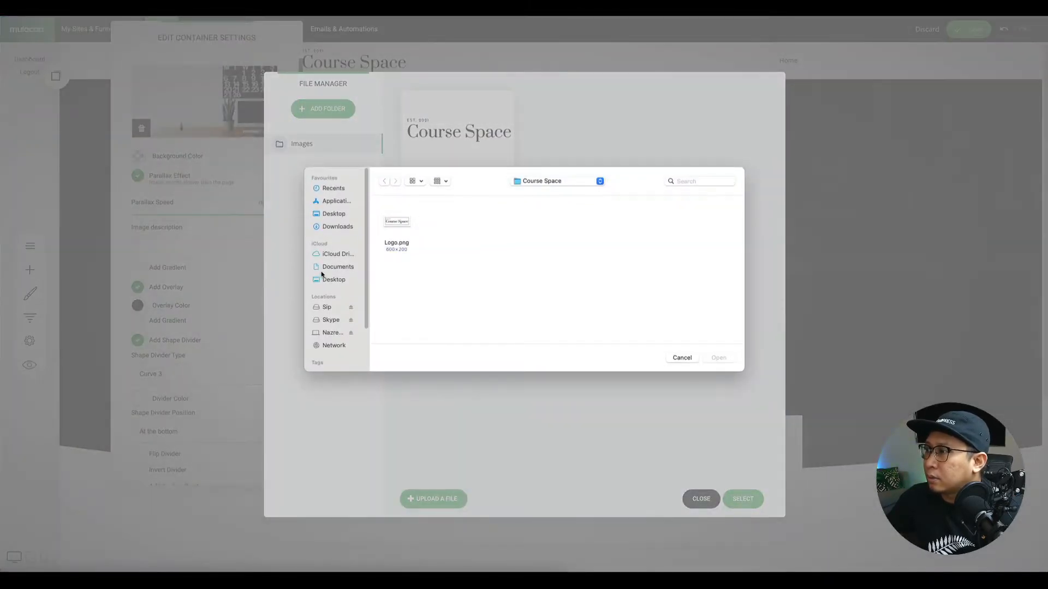
left_click(331, 227)
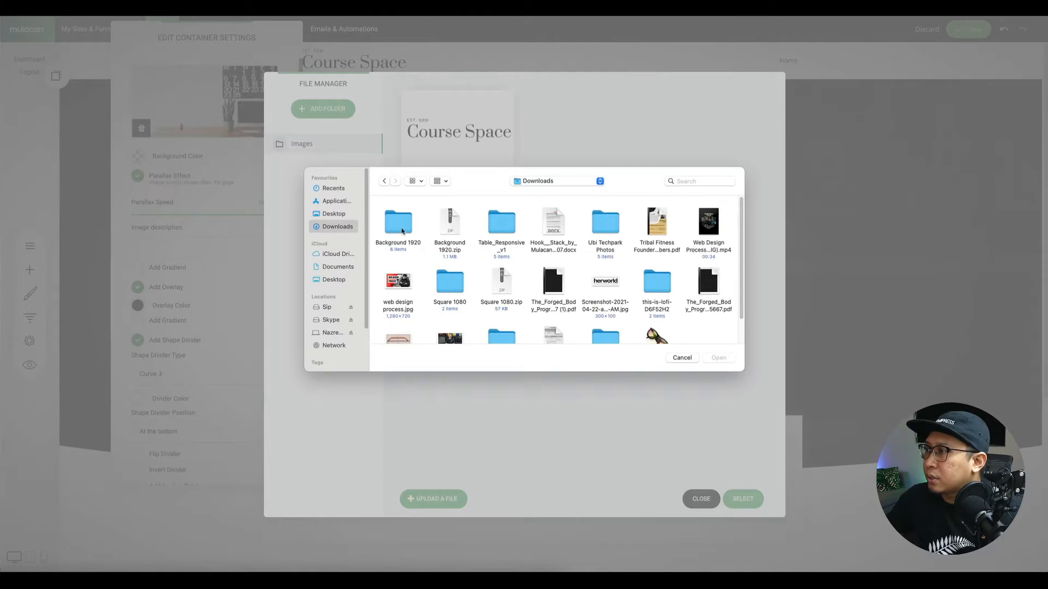
double_click(402, 229)
left_click_drag(389, 264, 669, 243)
left_click(718, 358)
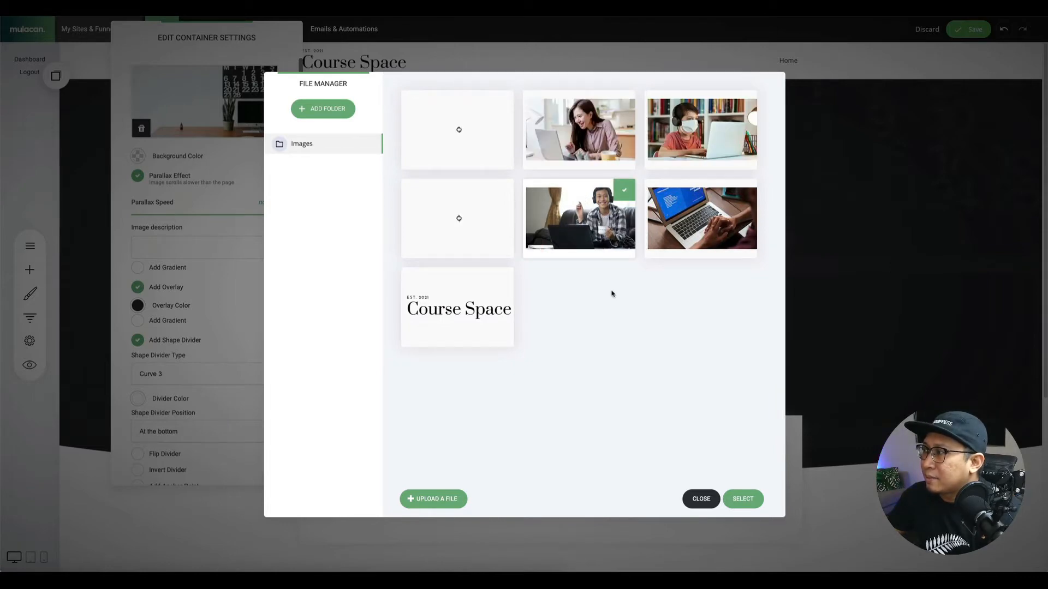
left_click(737, 499)
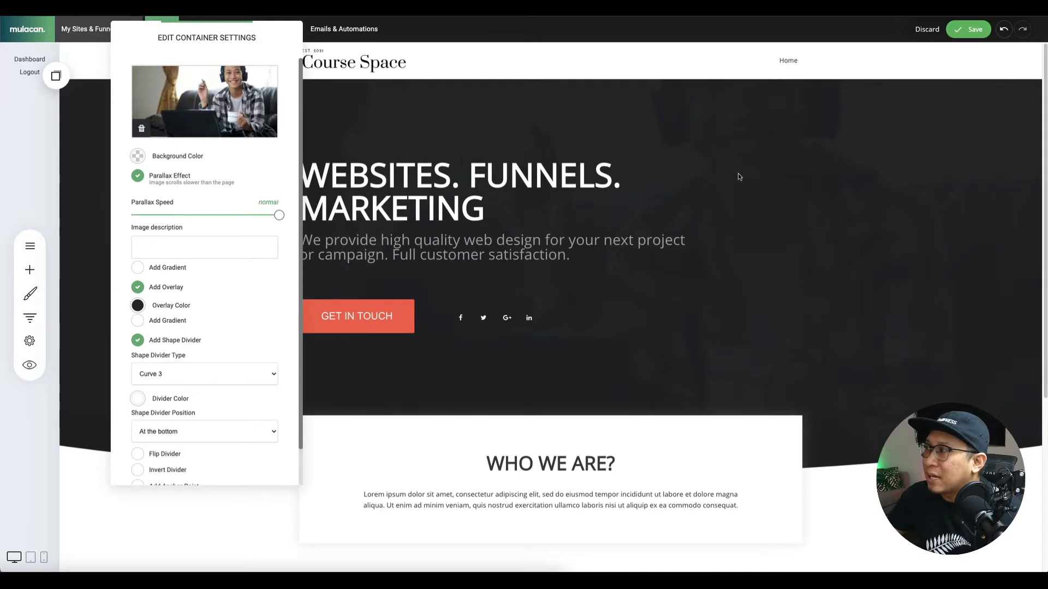
Add a hero gradient from a fully transparent start colour to black at half opacity.
left_click(138, 290)
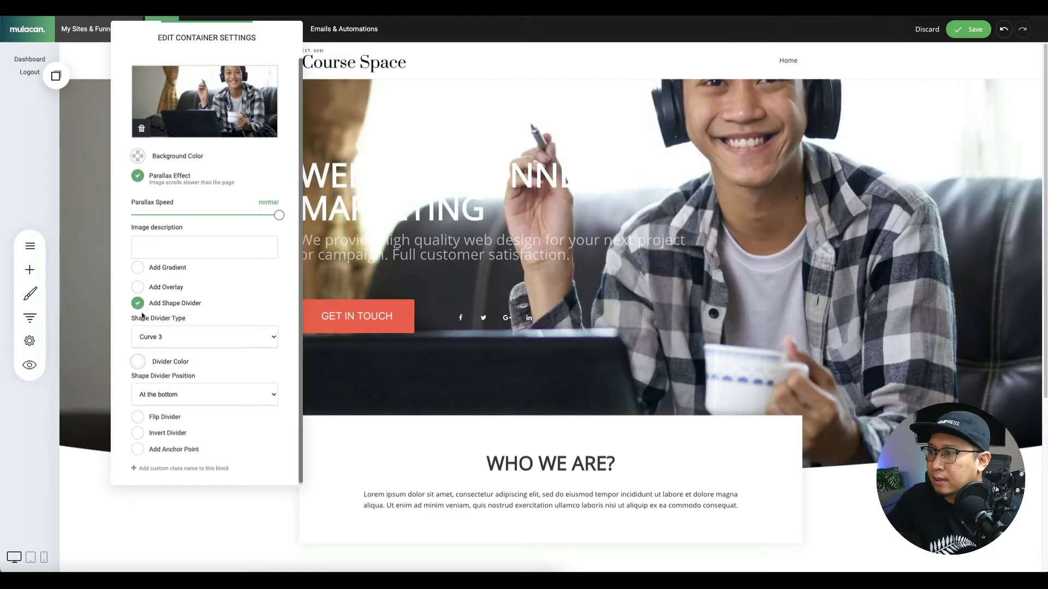
left_click(137, 287)
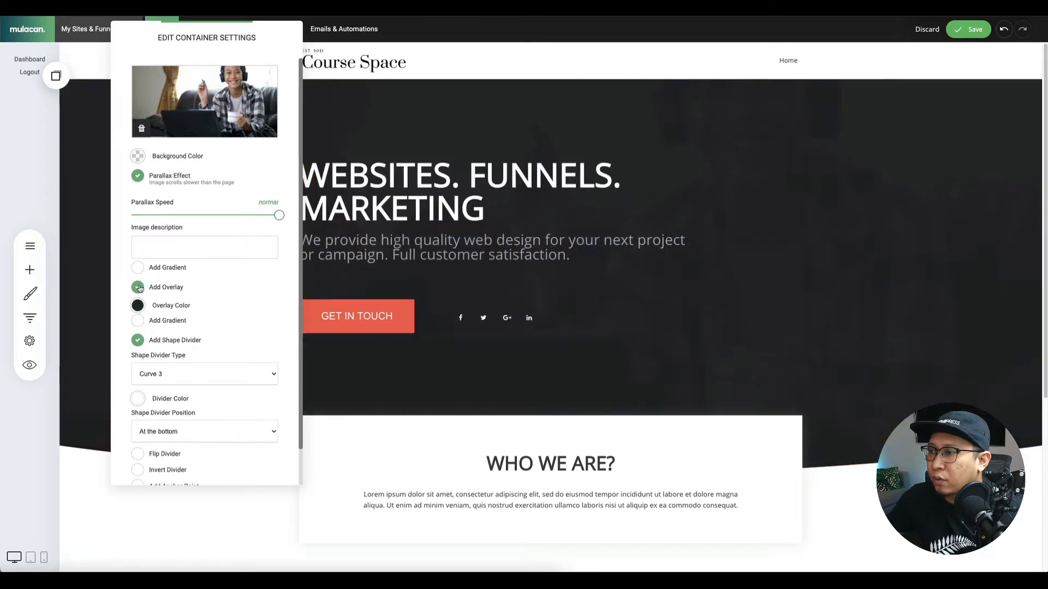
left_click(138, 321)
left_click(225, 351)
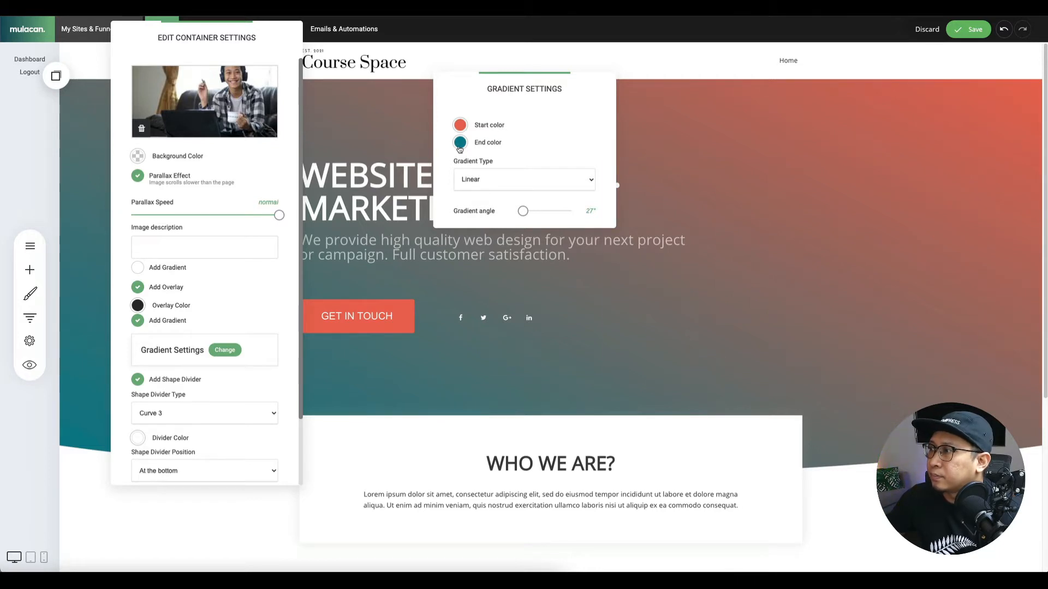
left_click(459, 145)
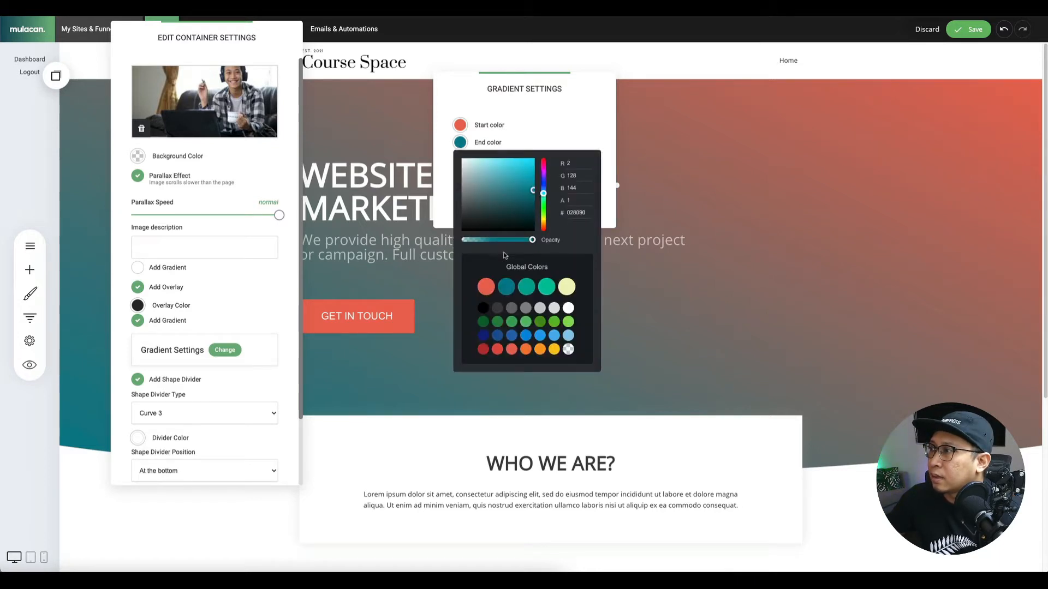
left_click(483, 308)
left_click_drag(533, 242, 498, 241)
left_click(462, 126)
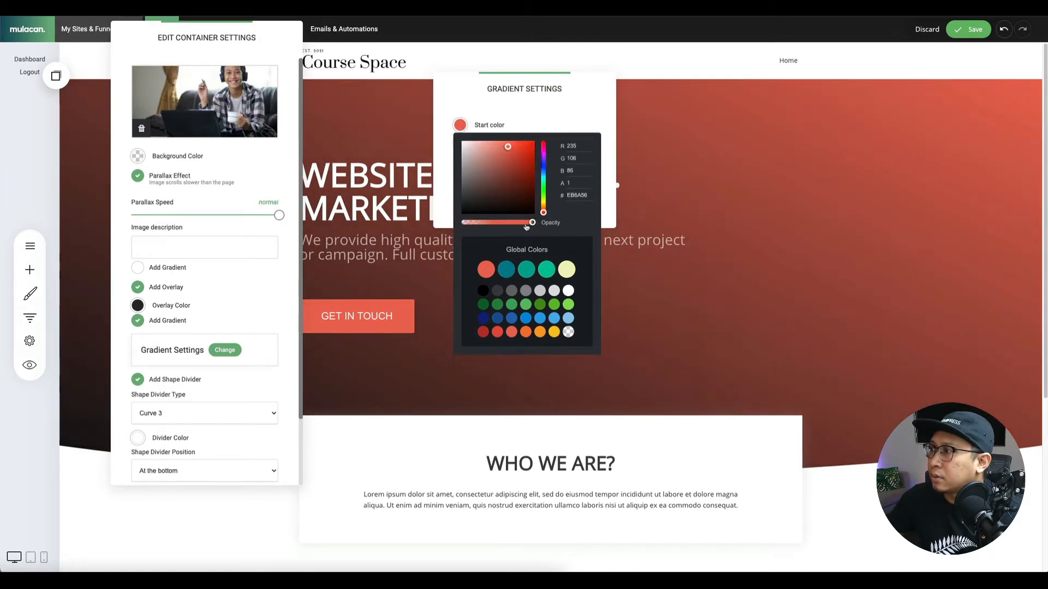
left_click_drag(532, 223, 374, 220)
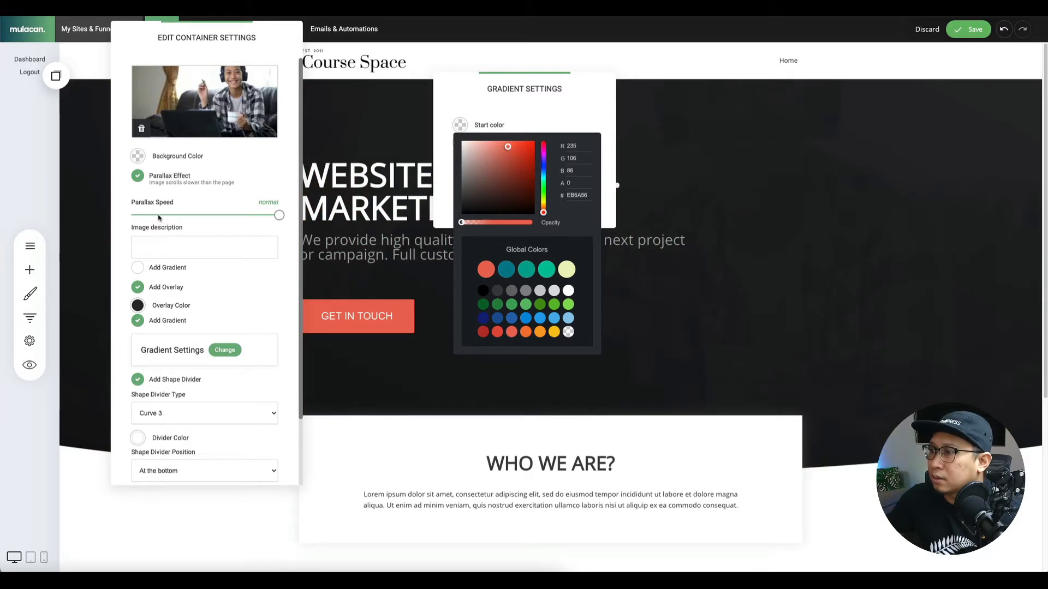
Set the hero's dark overlay colour to 0 opacity.
left_click(137, 305)
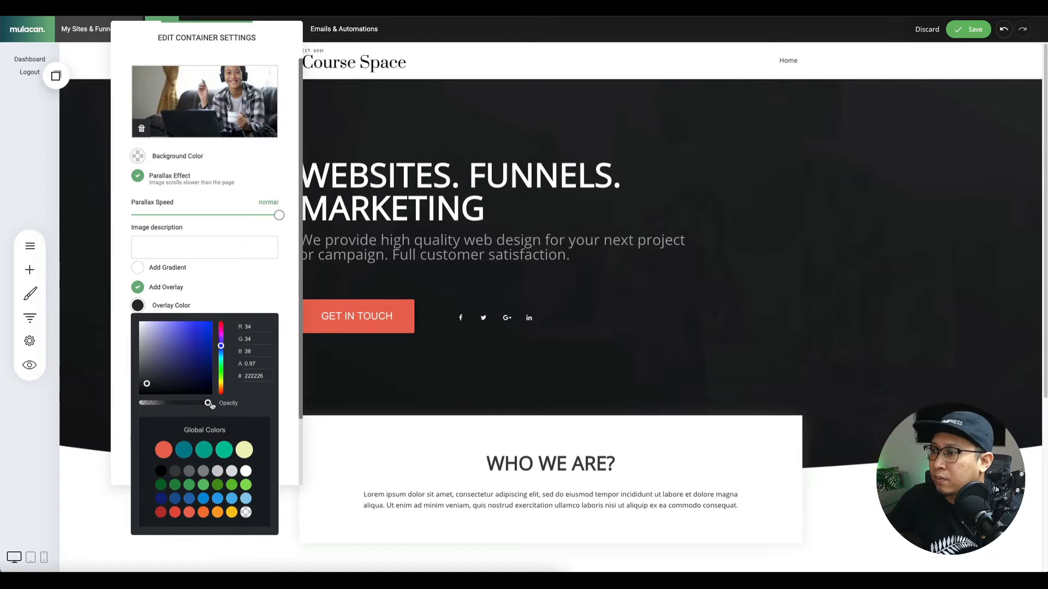
left_click_drag(207, 403, 139, 402)
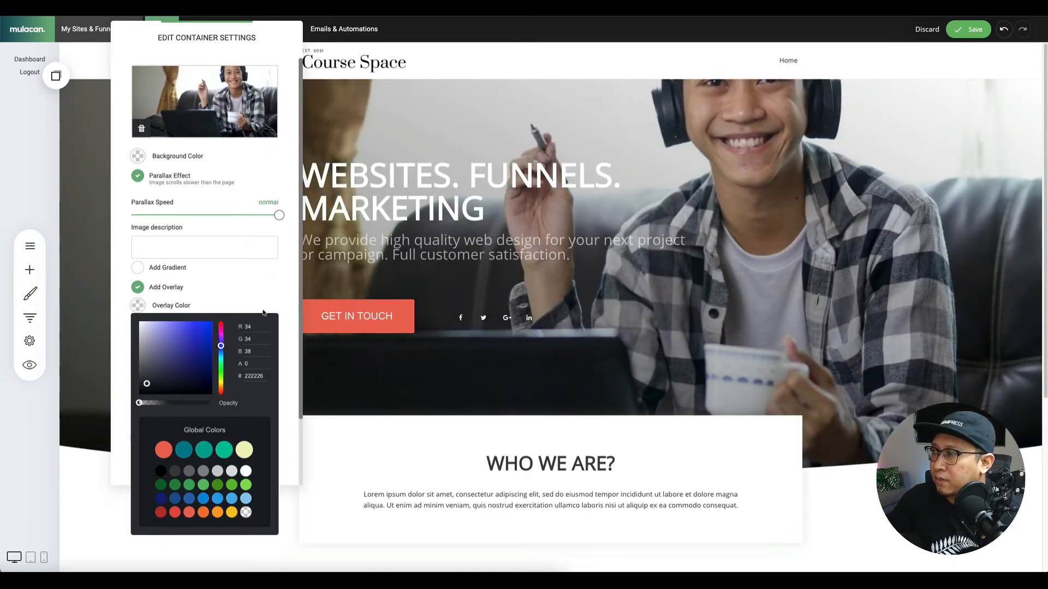
left_click(232, 285)
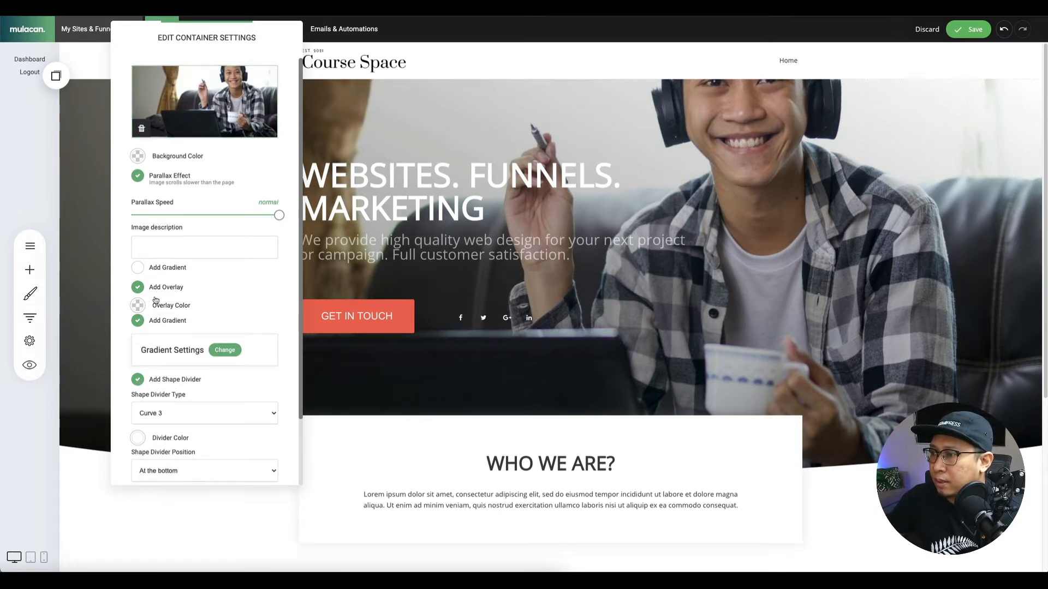
Turn off the Parallax Effect in the hero block's container settings.
scroll(167, 403, "down", 1)
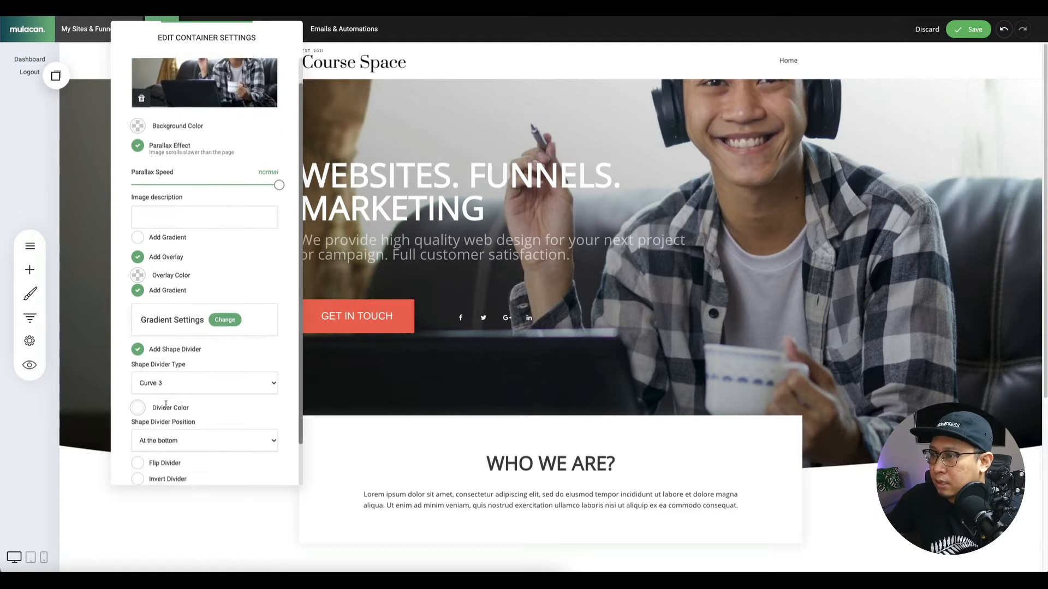
scroll(165, 404, "down", 2)
scroll(168, 338, "up", 3)
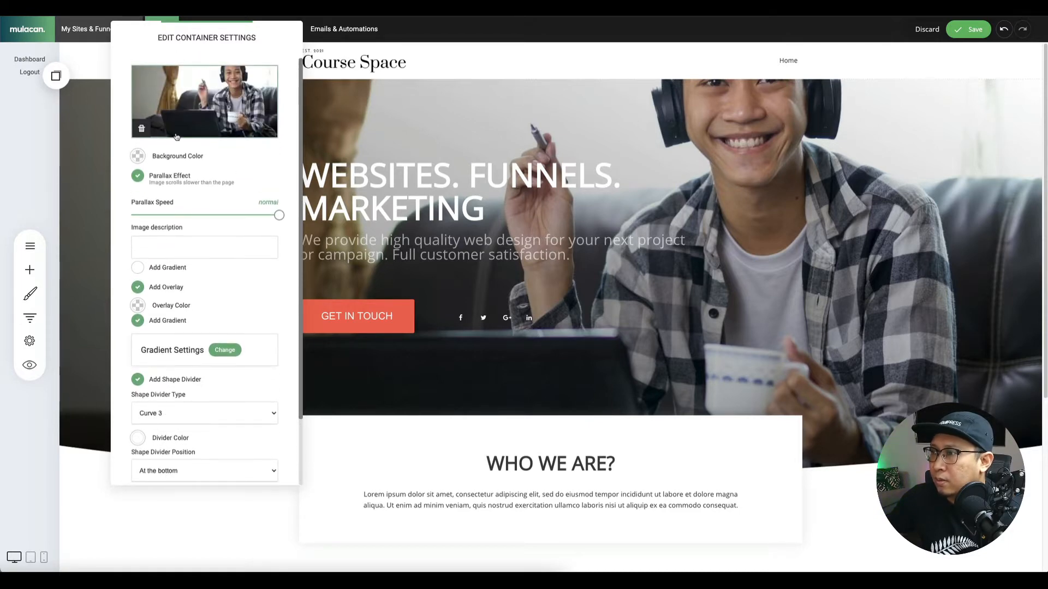
left_click(344, 144)
left_click(92, 95)
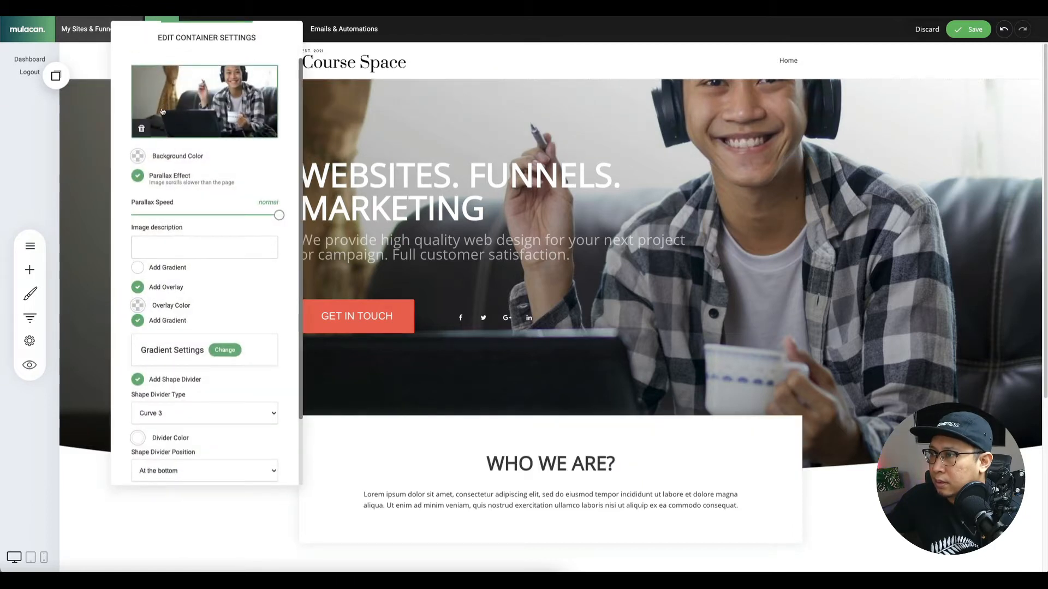
scroll(164, 373, "down", 3)
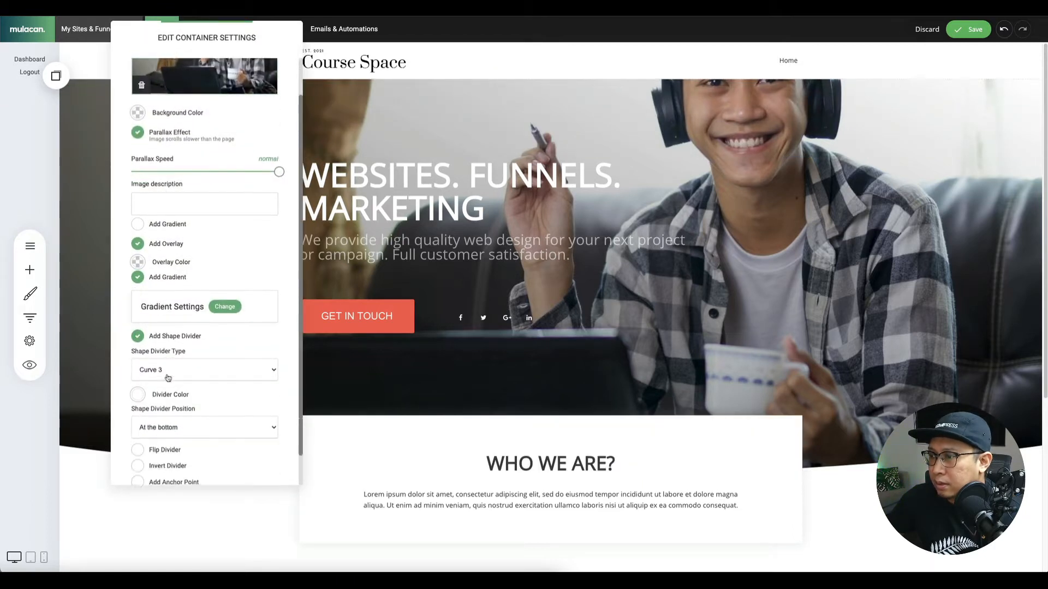
scroll(169, 239, "up", 3)
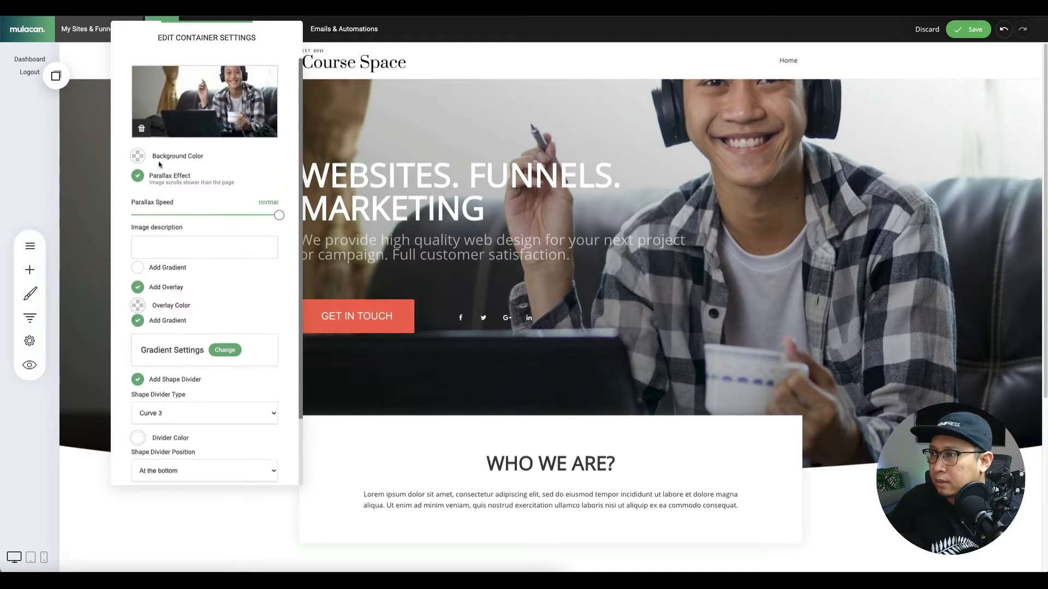
left_click(137, 176)
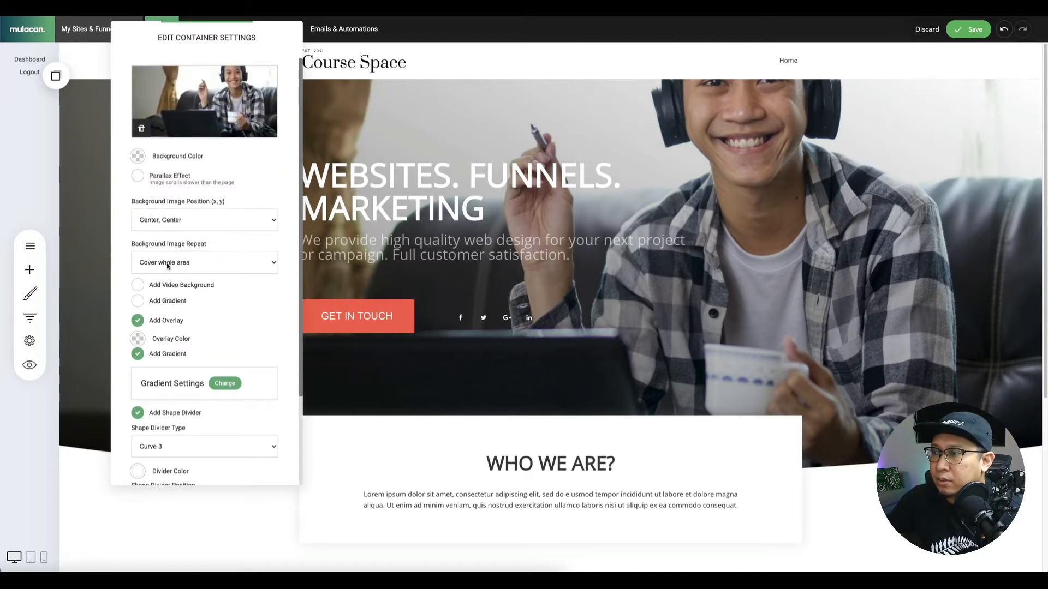
Set the Background Image Position to Center, Top.
left_click(167, 220)
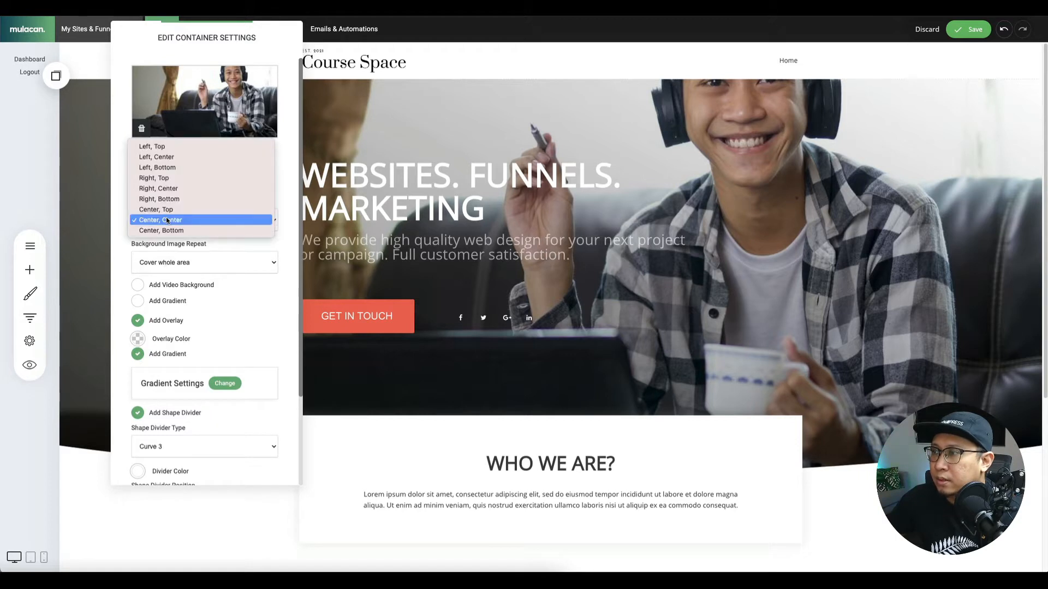
left_click(170, 210)
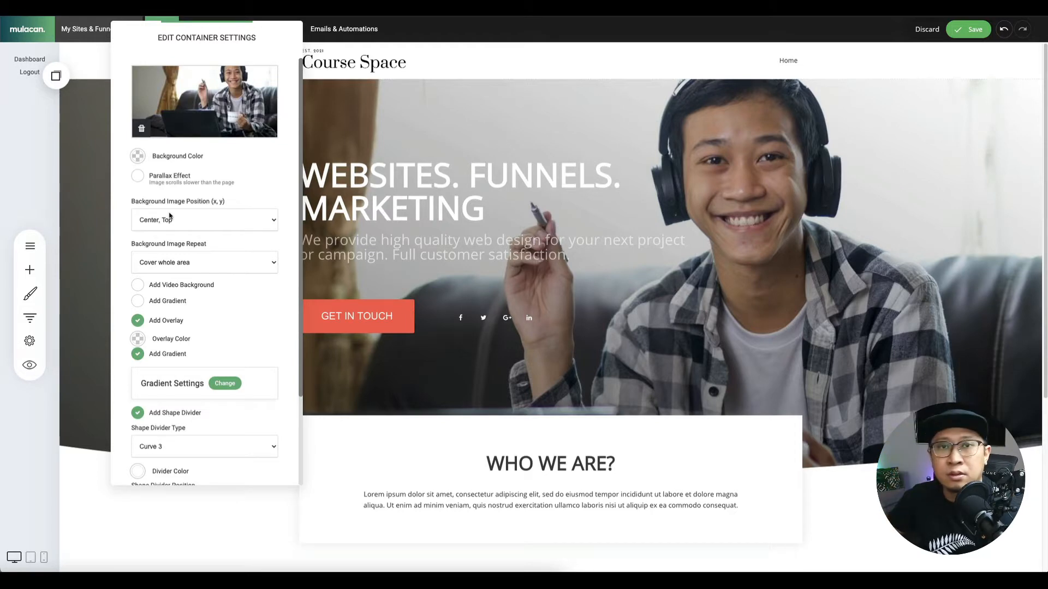
left_click(492, 207)
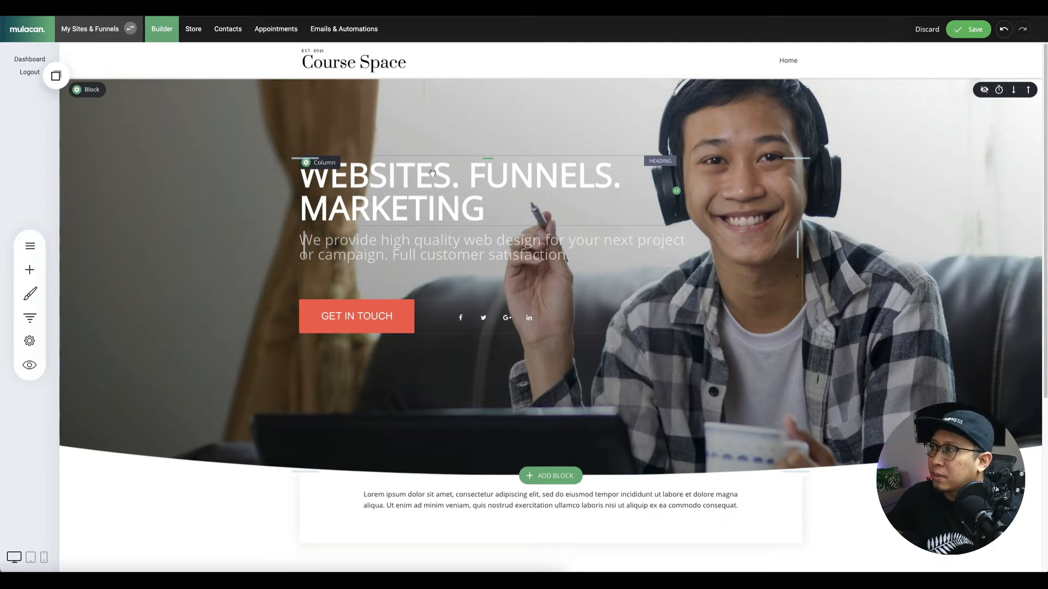
Give the hero heading text a black background highlight.
left_click(363, 180)
double_click(376, 179)
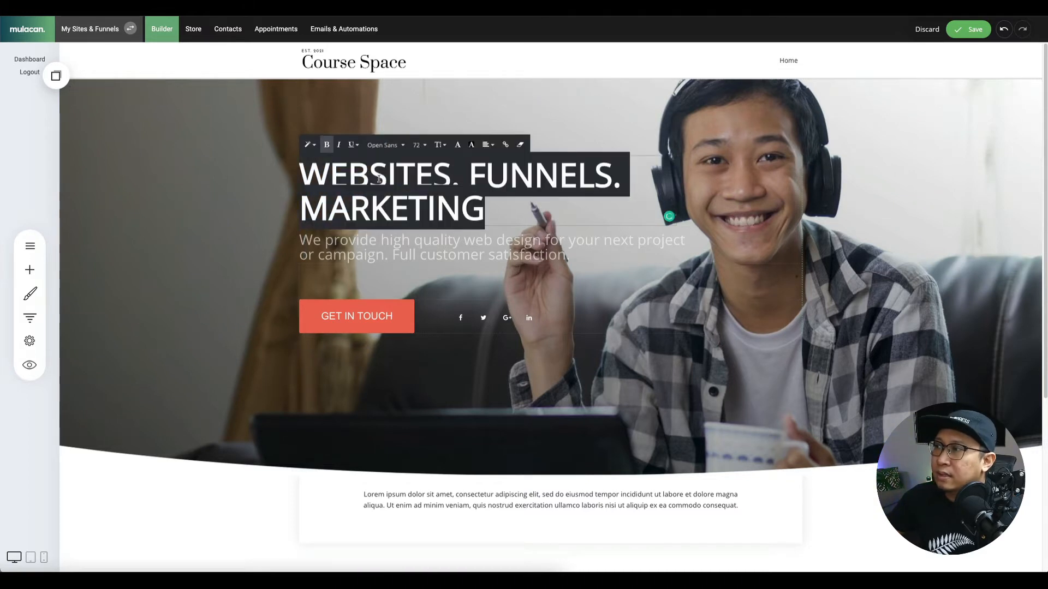
left_click(470, 144)
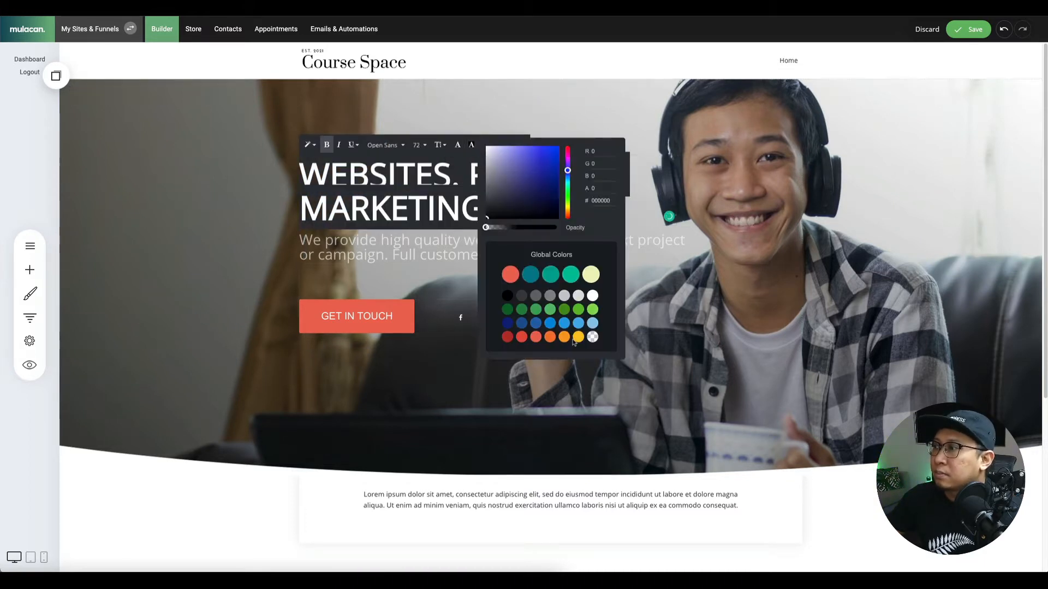
left_click(507, 297)
left_click(247, 225)
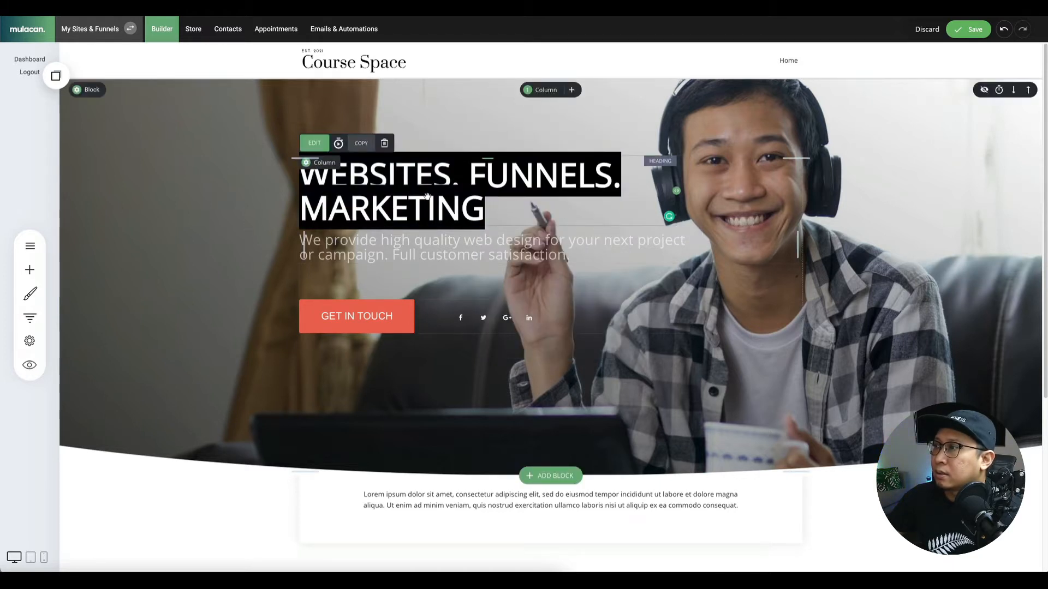
Set the whole heading's line spacing to 1.2, leaving the subtitle unchanged.
left_click(483, 213)
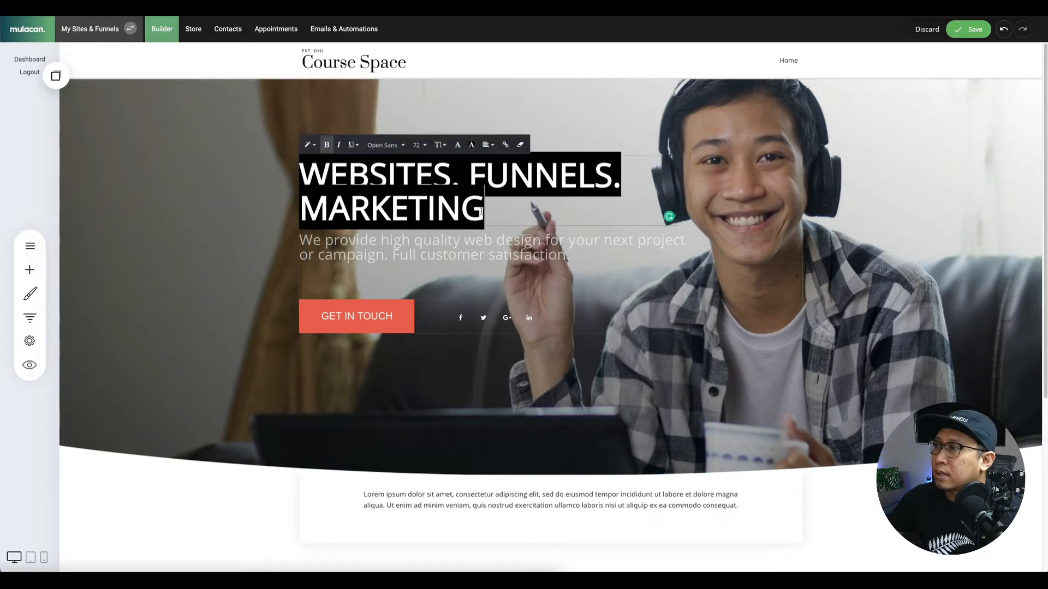
triple_click(481, 213)
left_click(439, 145)
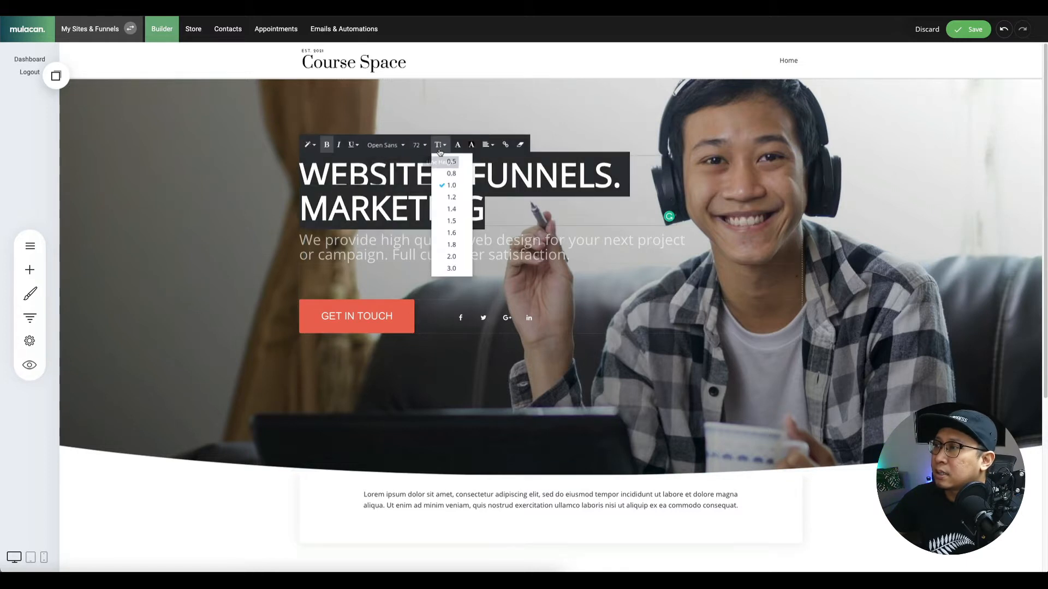
left_click(452, 197)
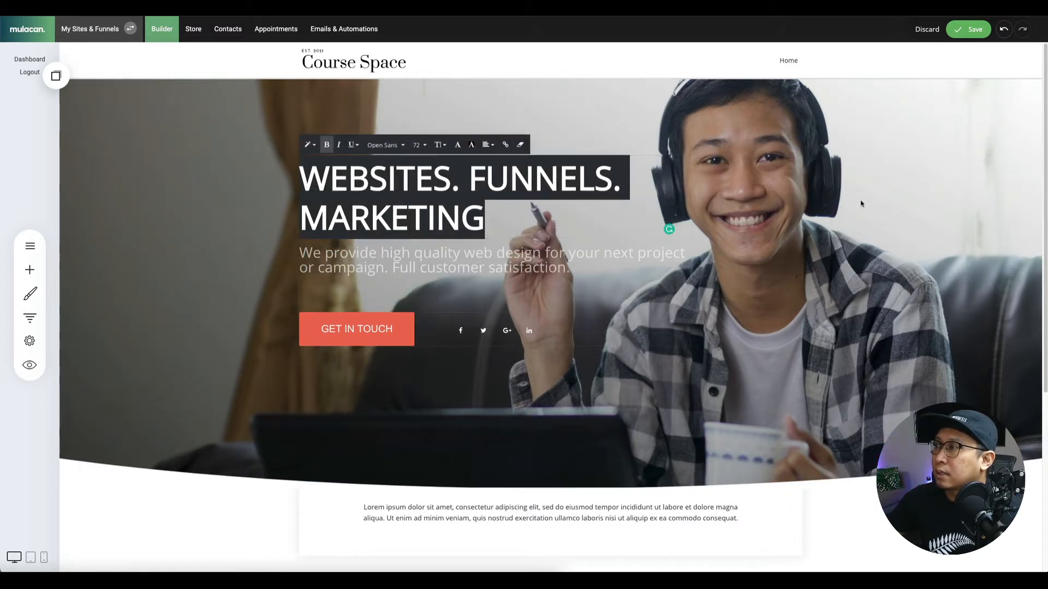
left_click(916, 245)
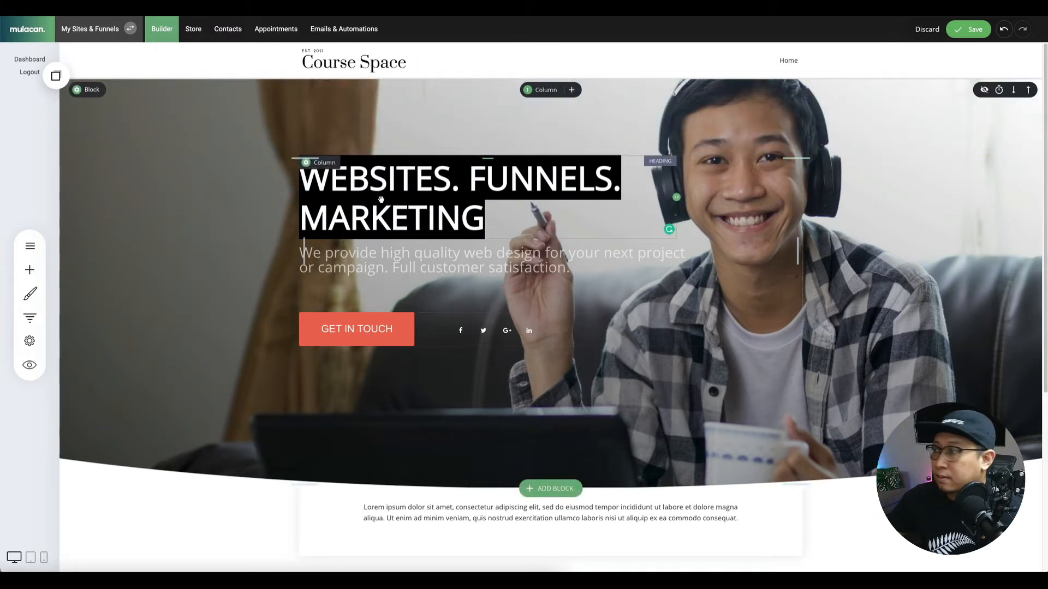
triple_click(383, 262)
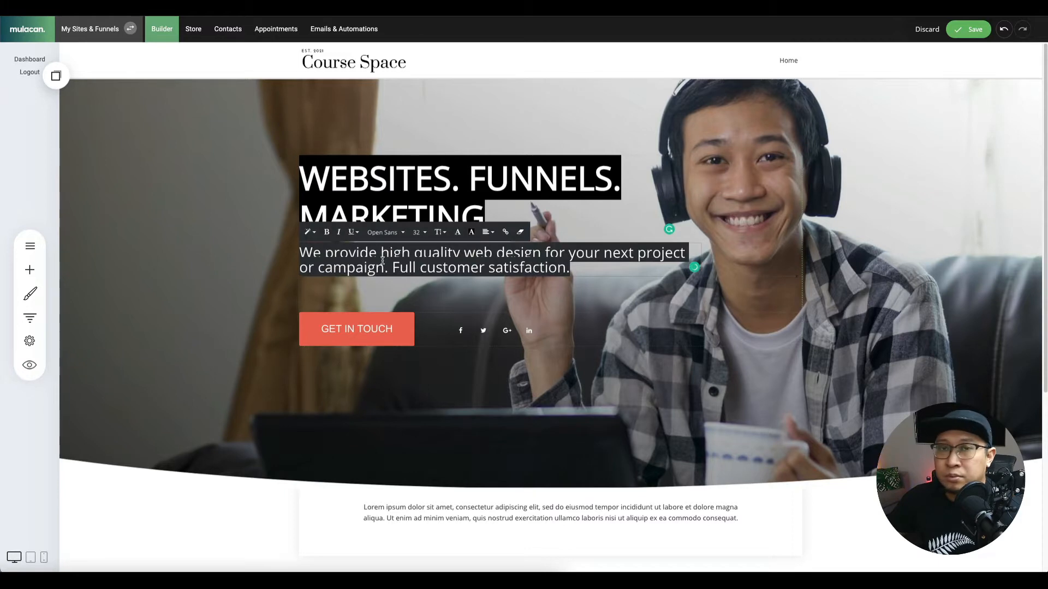
left_click(633, 290)
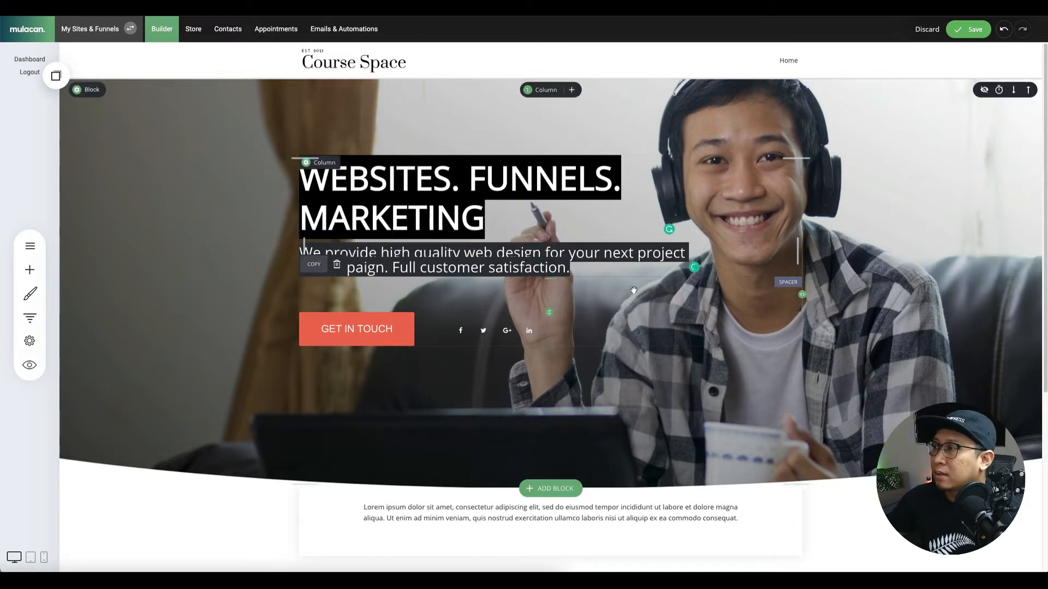
Delete the social icons widget below the GET IN TOUCH button, confirming with YES.
mouse_move(505, 334)
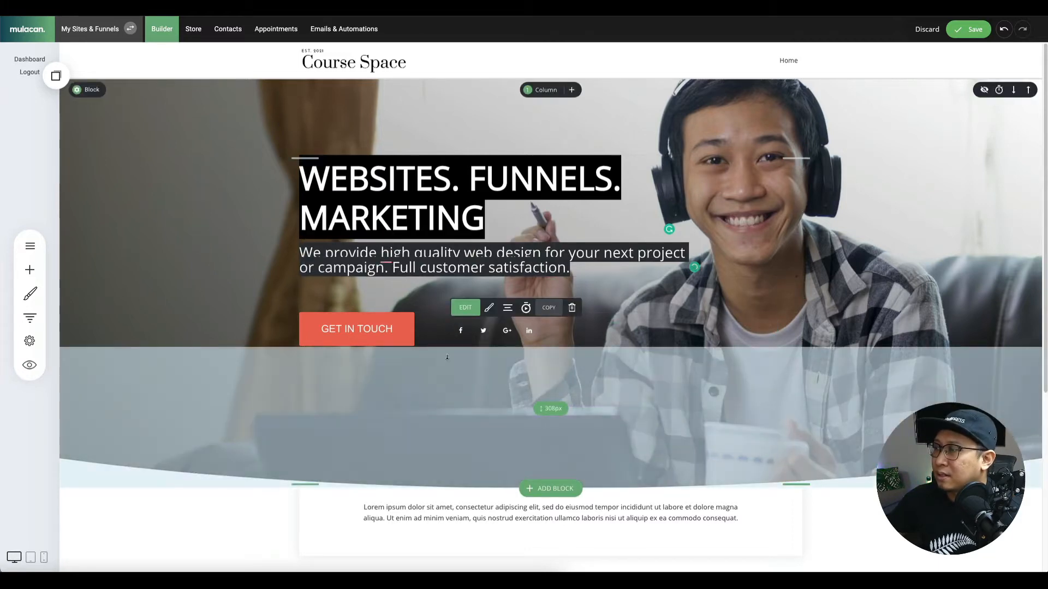
left_click(572, 307)
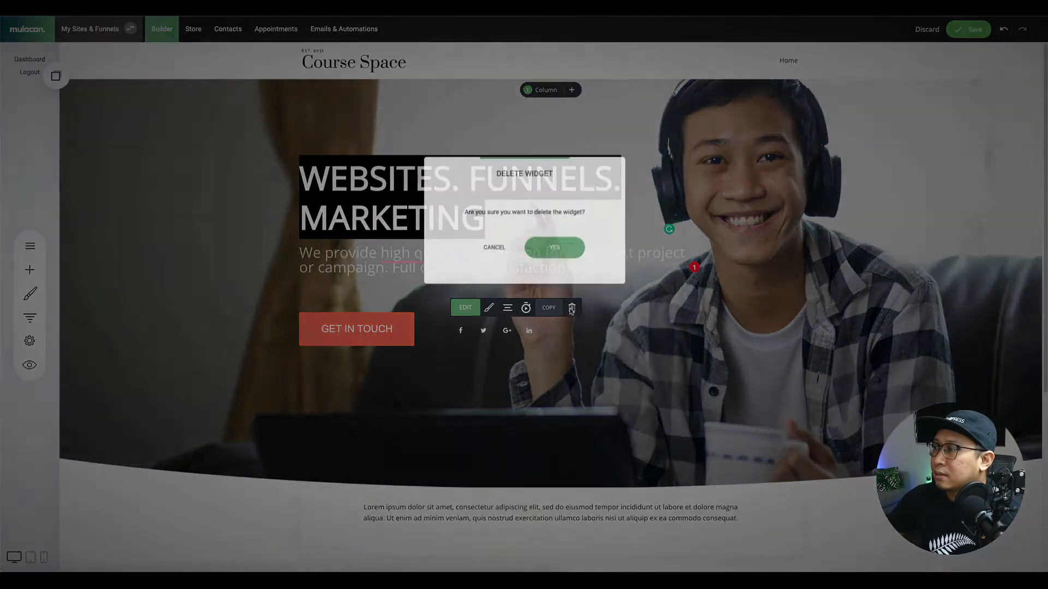
left_click(558, 245)
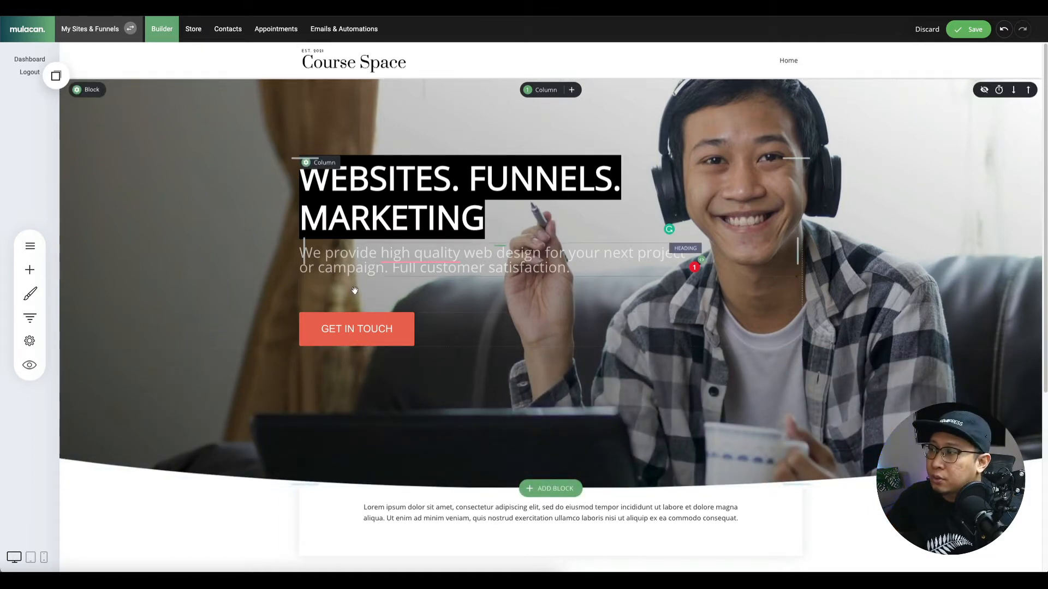
Replace the hero button text GET IN TOUCH with JOIN NOW.
left_click(363, 328)
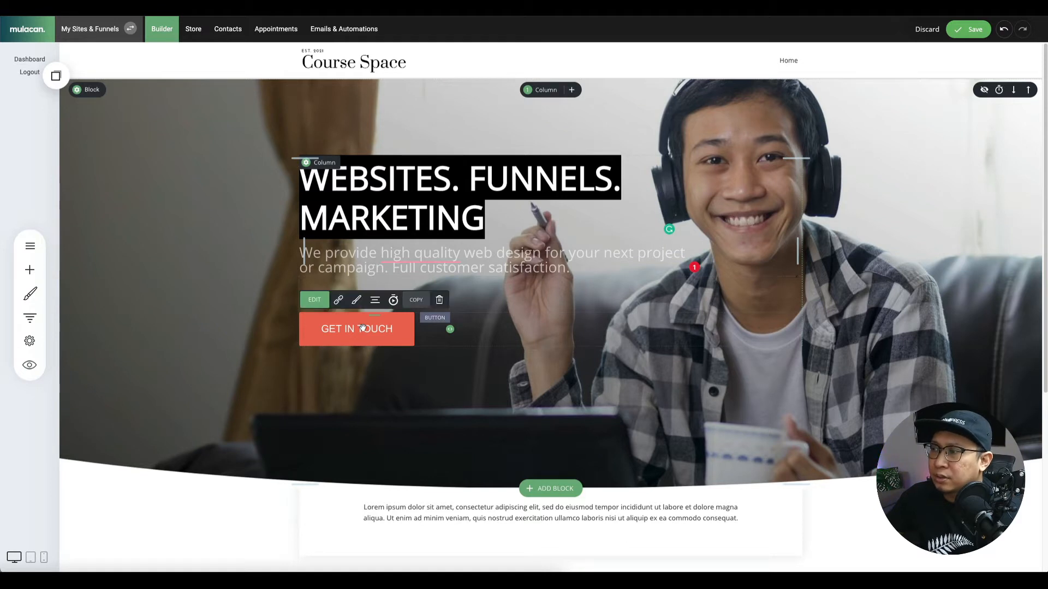
left_click(362, 326)
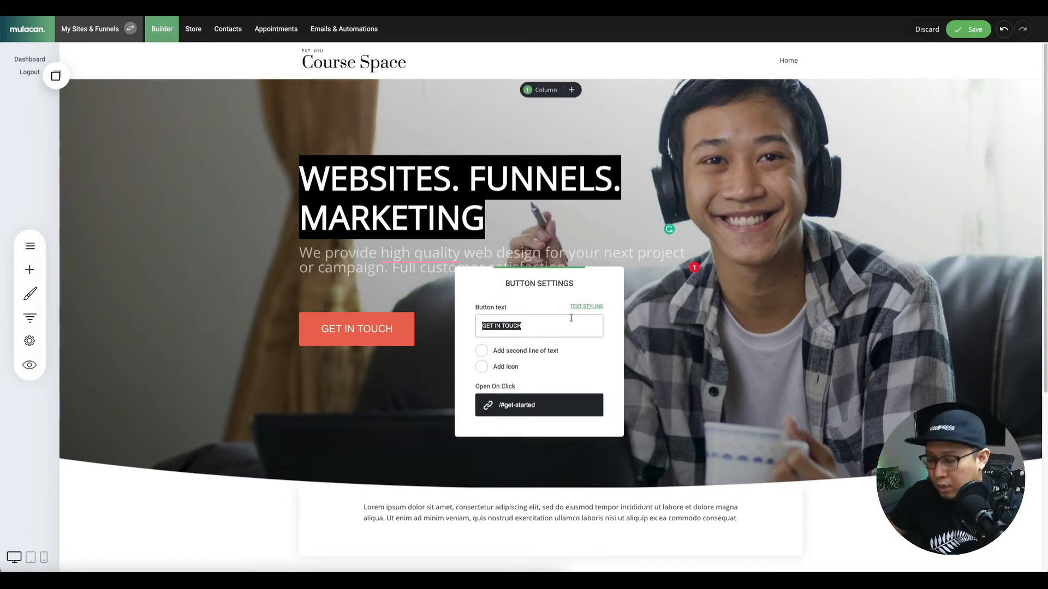
type("JOIN NOW")
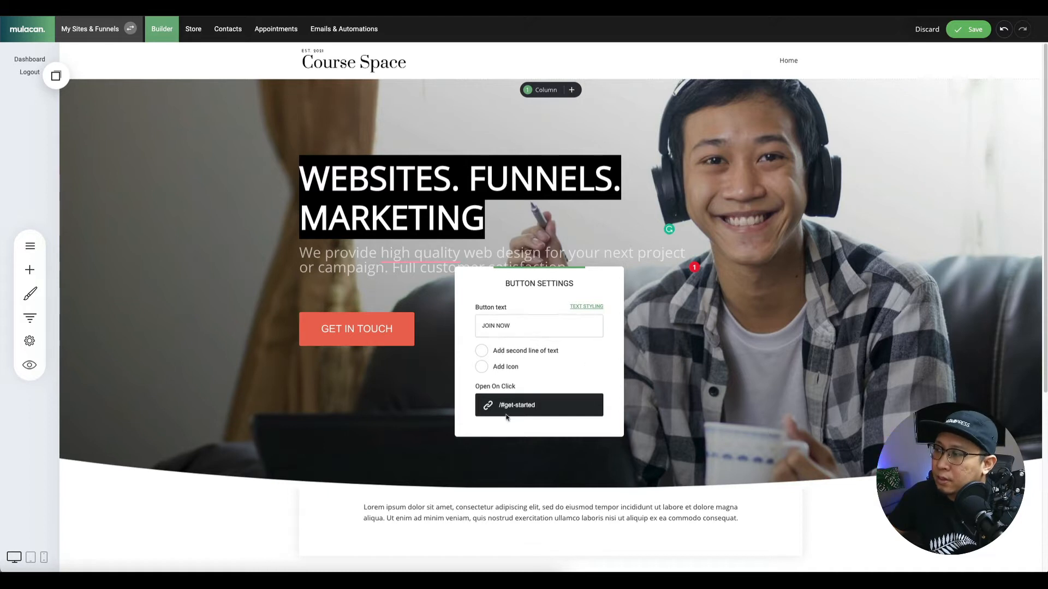
left_click(411, 362)
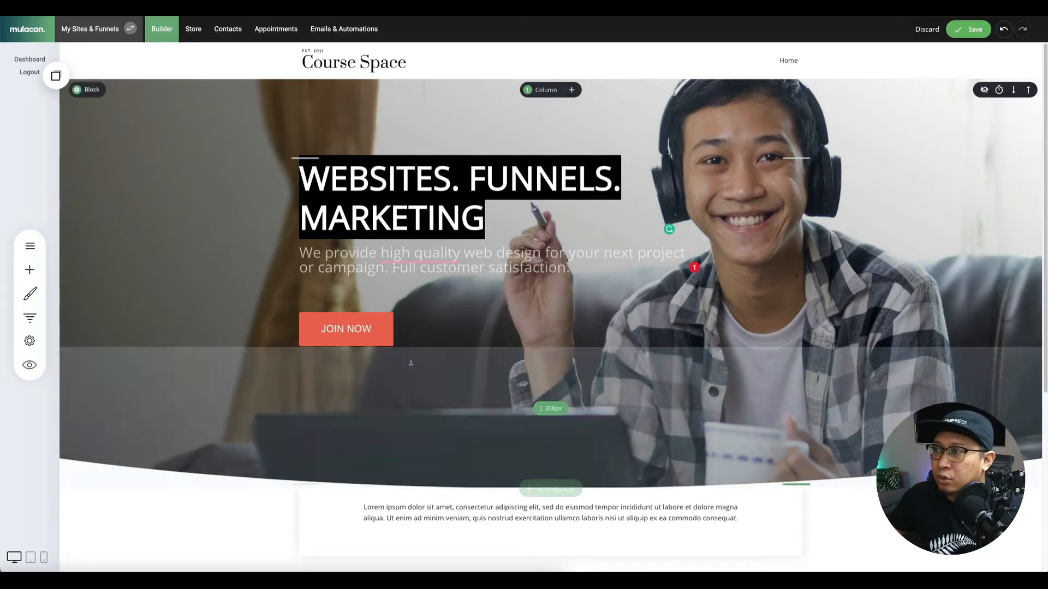
left_click(376, 325)
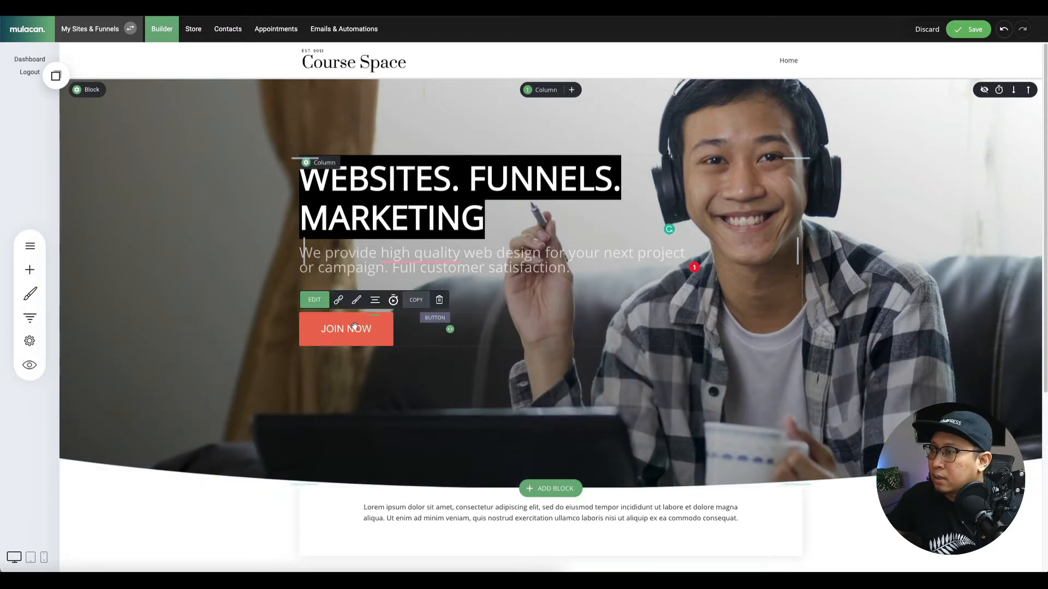
left_click(357, 301)
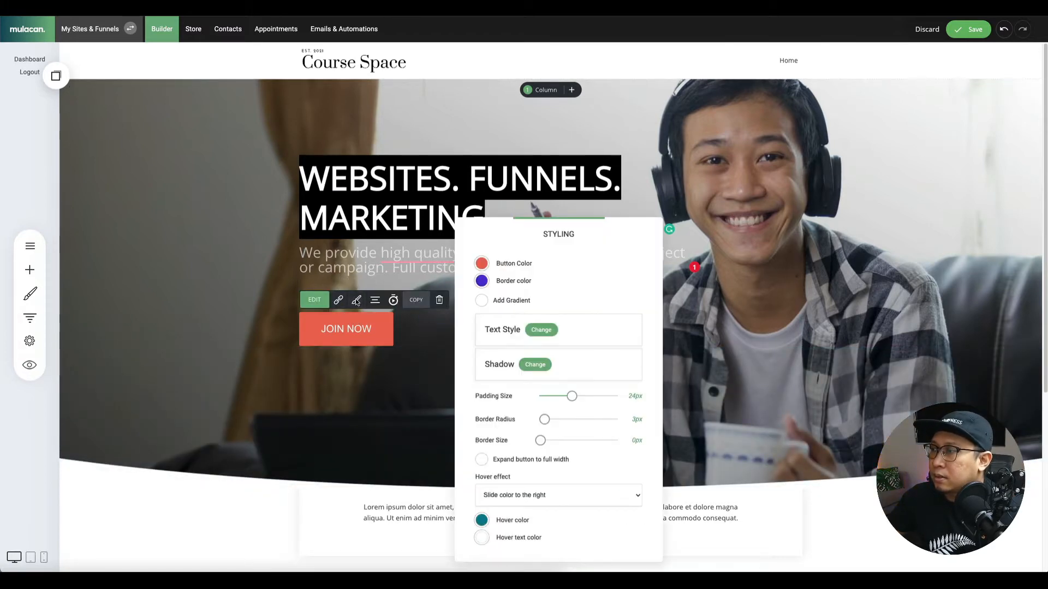
left_click(370, 382)
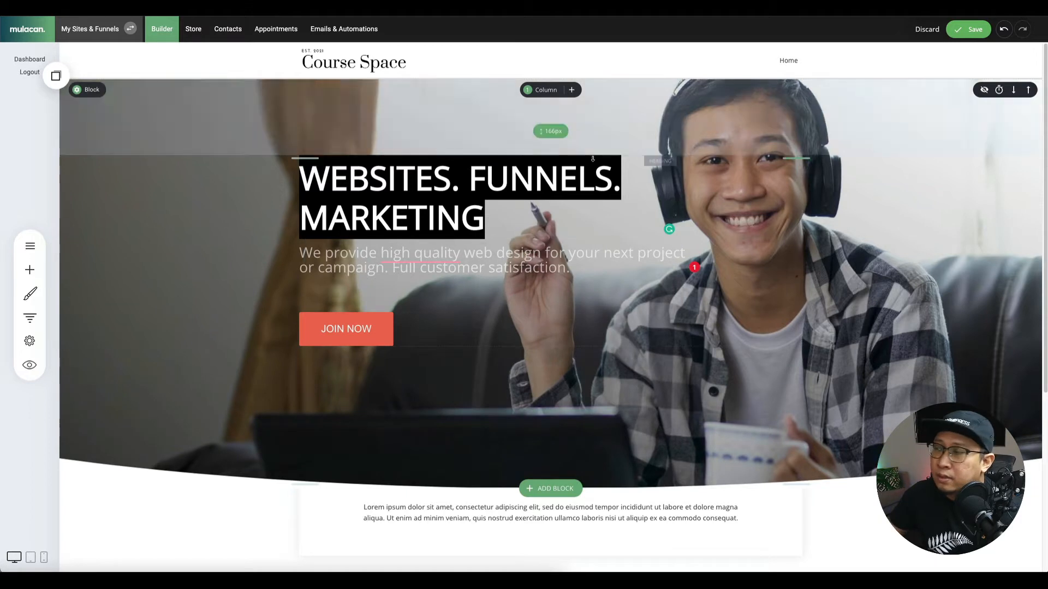
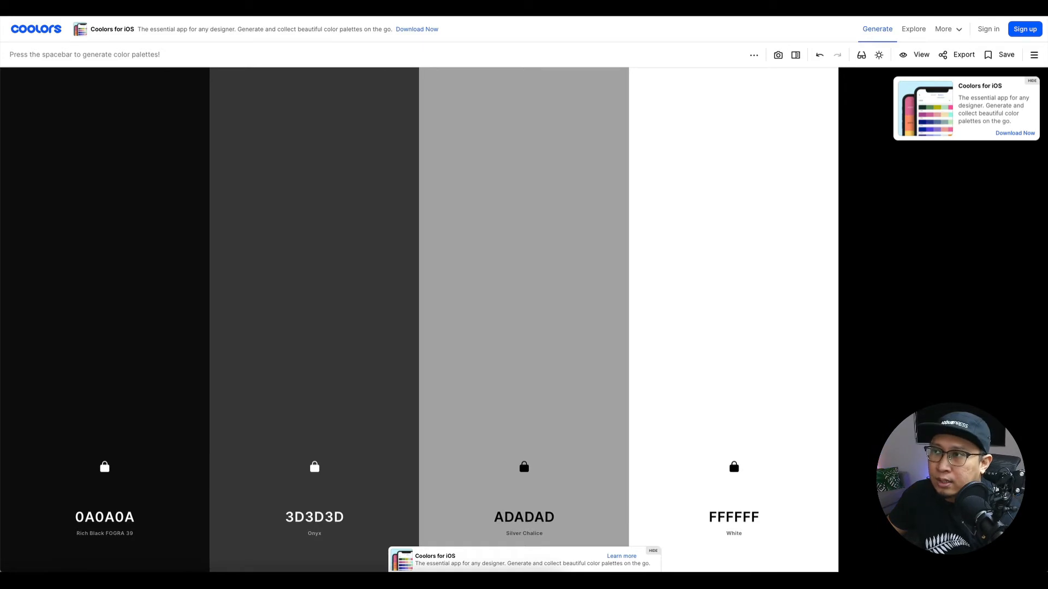
Show the editable 0A0A0A hex code of the black swatch in the Coolors palette.
left_click(111, 520)
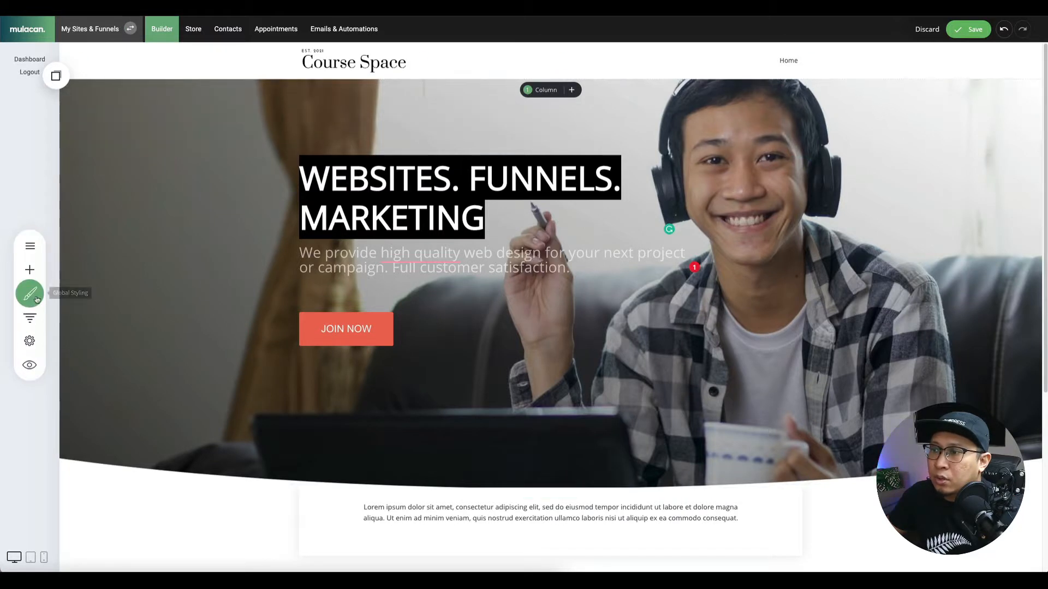
Set the global palette's primary colour to 0A0A0A.
left_click(29, 292)
left_click(107, 156)
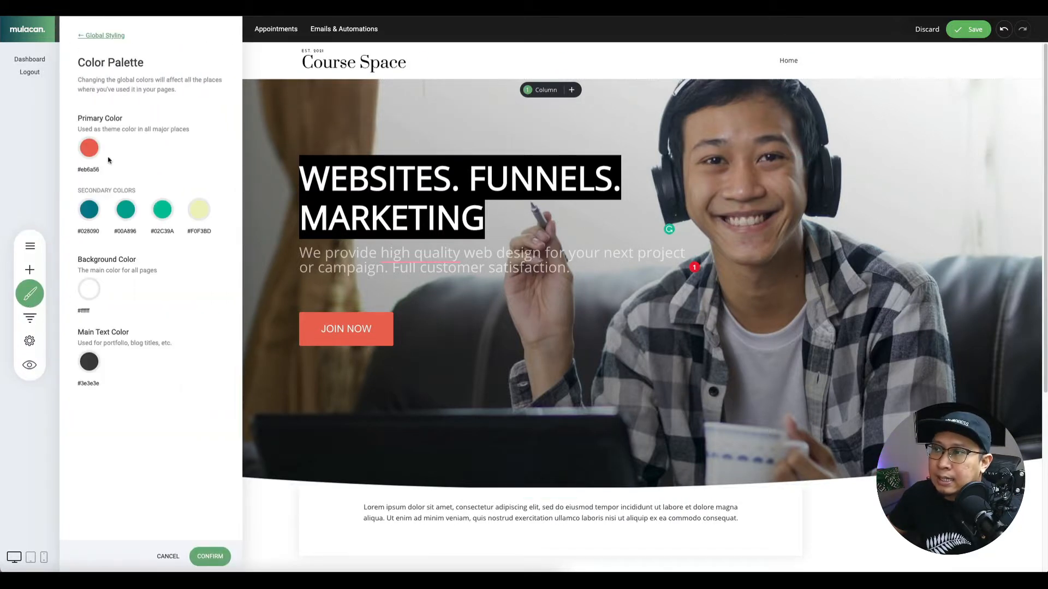
left_click(89, 149)
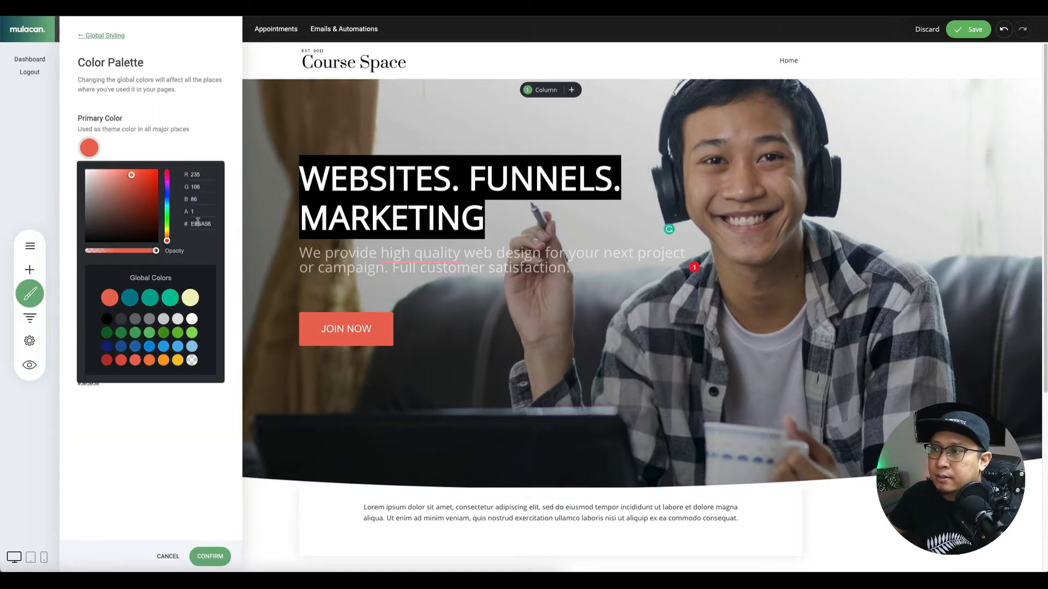
key("Return")
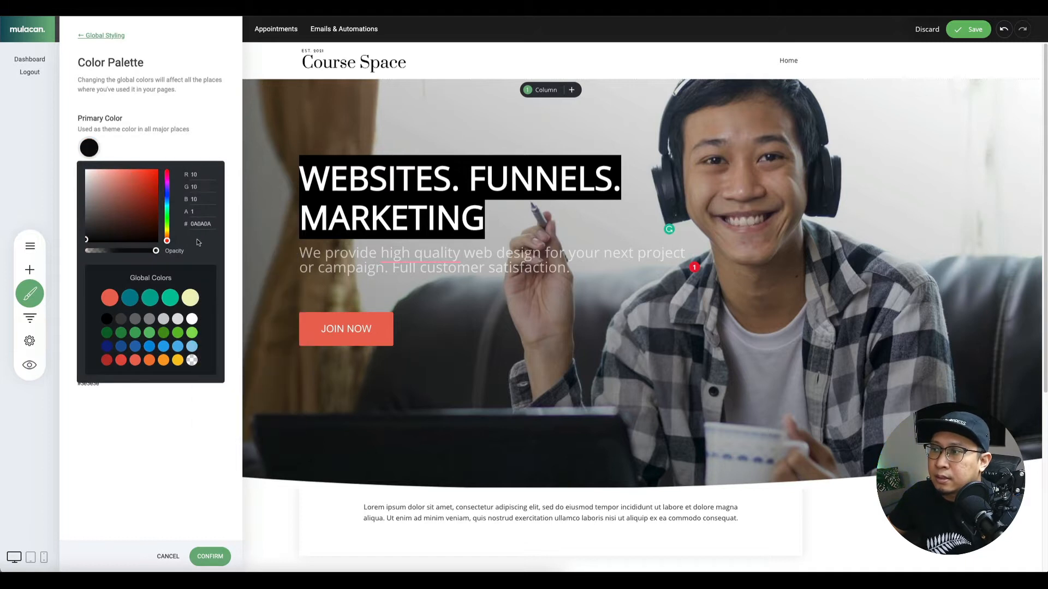
left_click(180, 155)
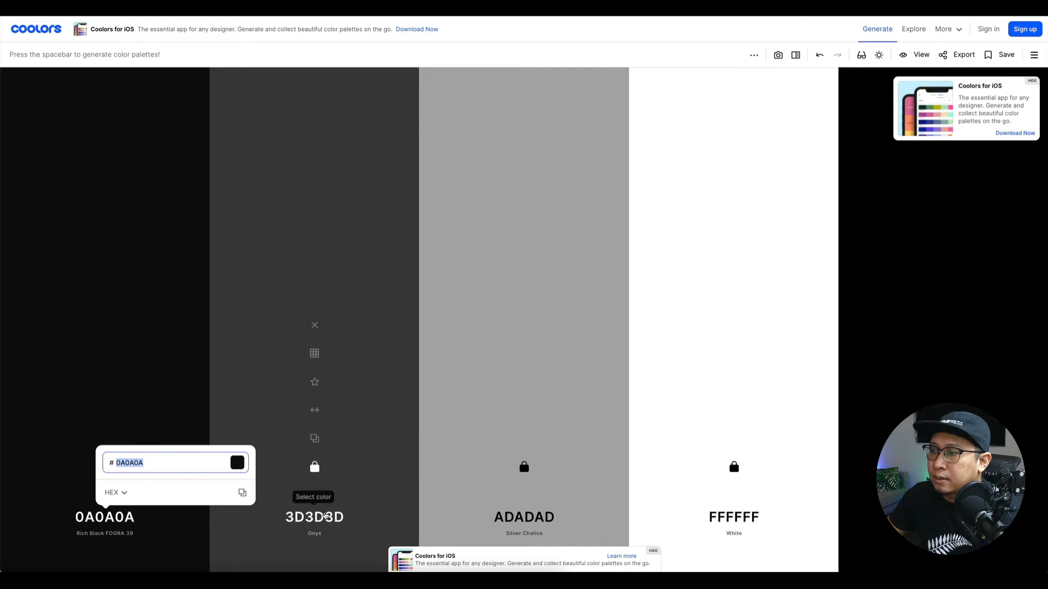
Set the first two secondary colours to 3D3D3D and ADADAD.
left_click(315, 516)
key("super+c")
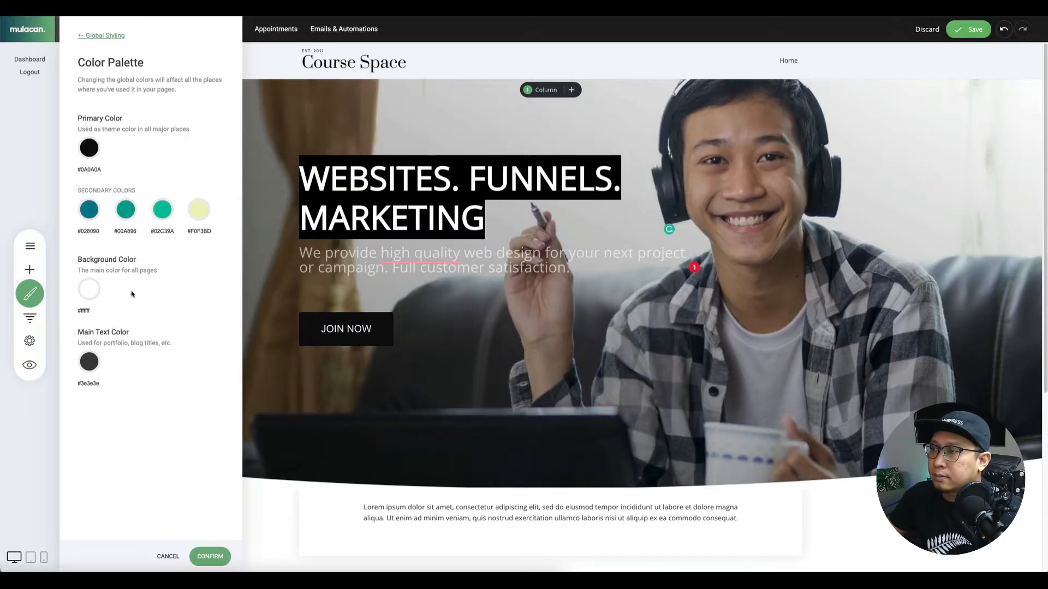
left_click(89, 209)
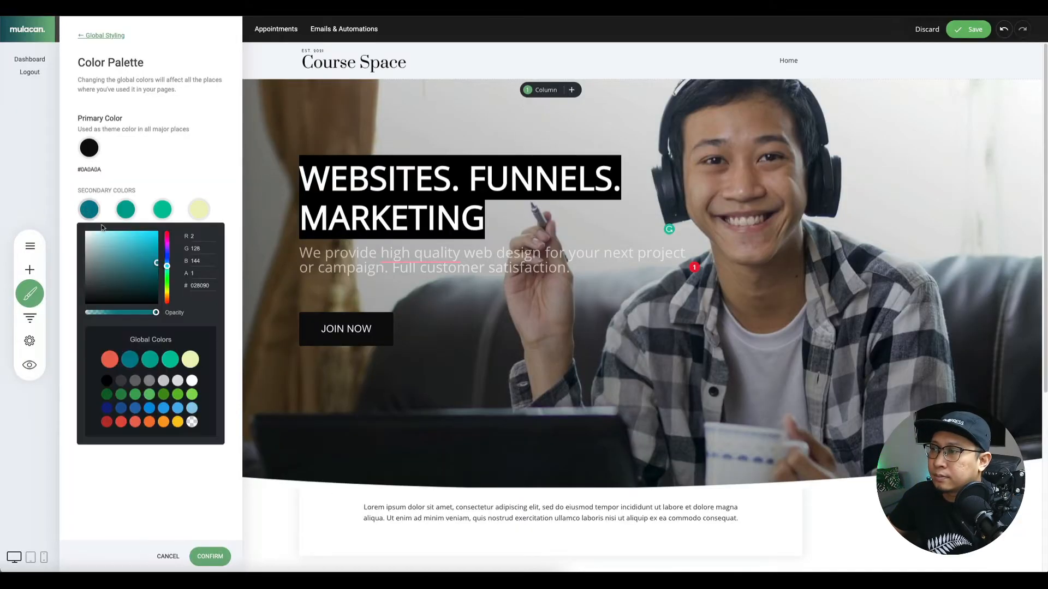
double_click(197, 285)
key("super+v")
left_click(128, 210)
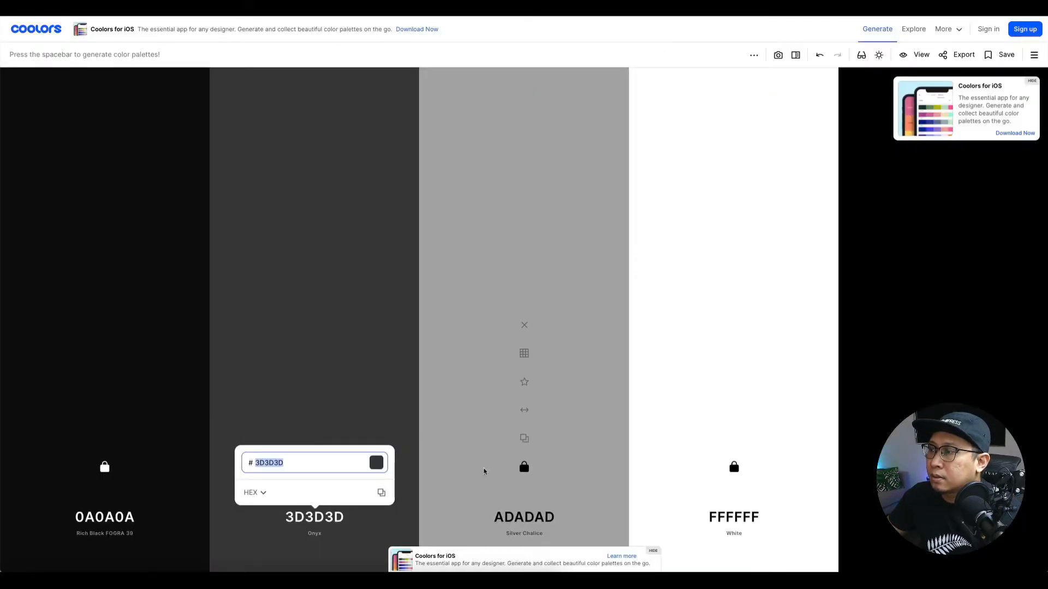
left_click(517, 516)
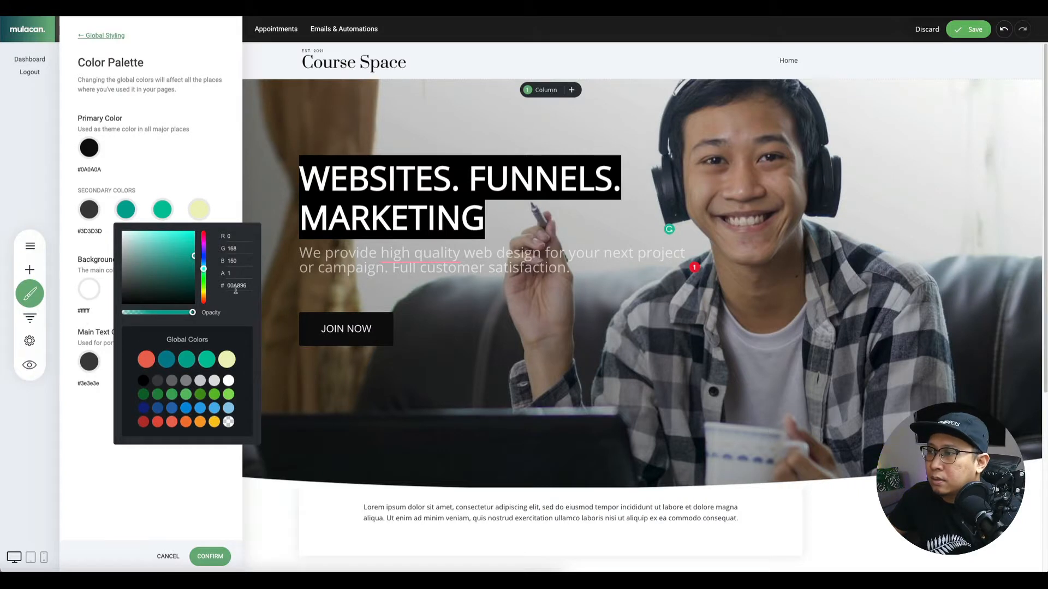
left_click(171, 186)
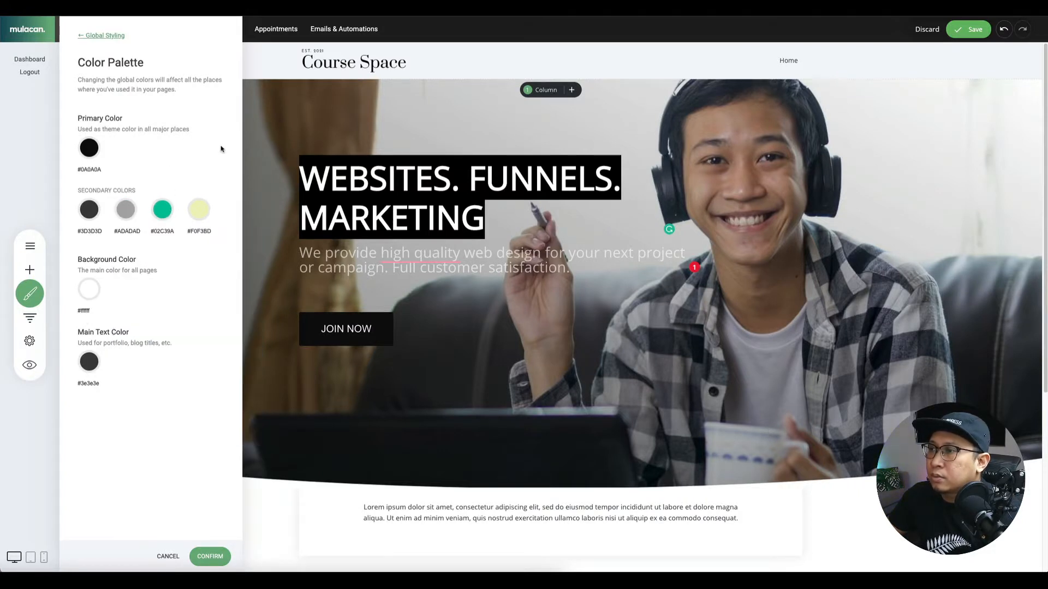
Set the last two secondary colours to FFFFFF and 000000, then save the style changes.
left_click(163, 210)
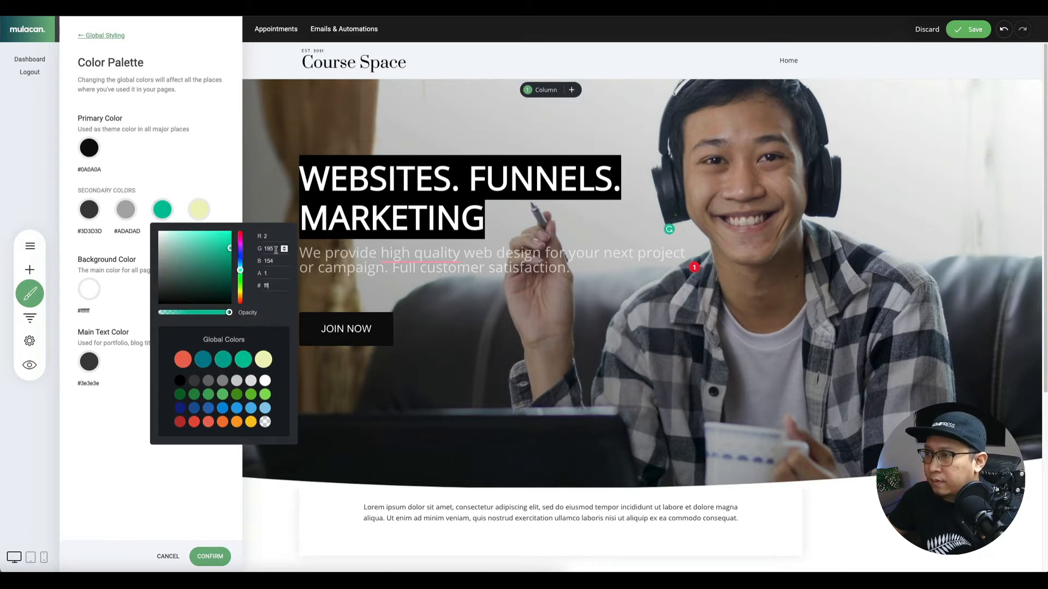
left_click(200, 212)
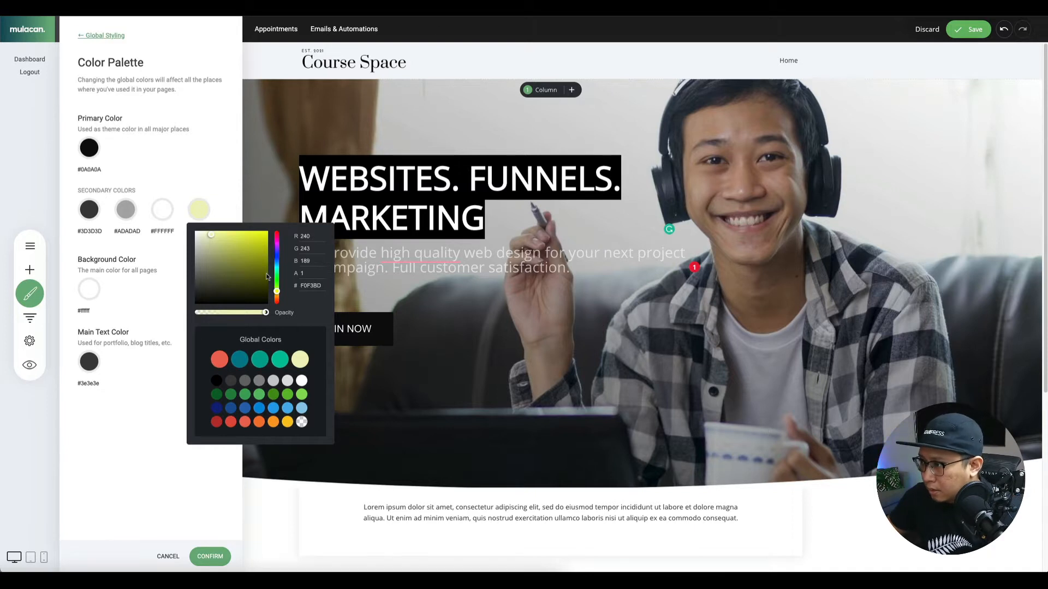
double_click(309, 286)
type("000")
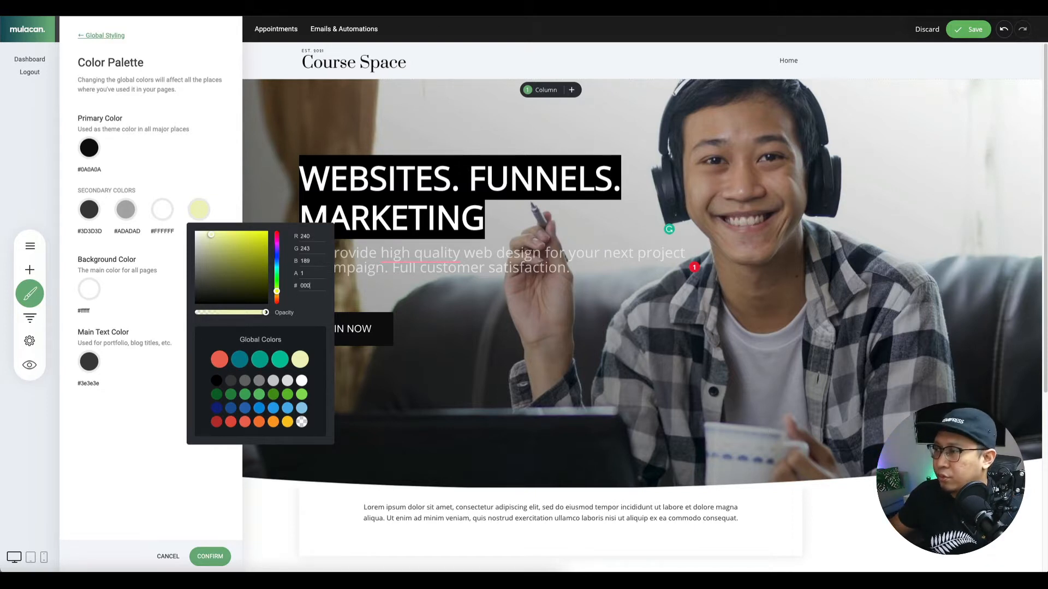
left_click(203, 188)
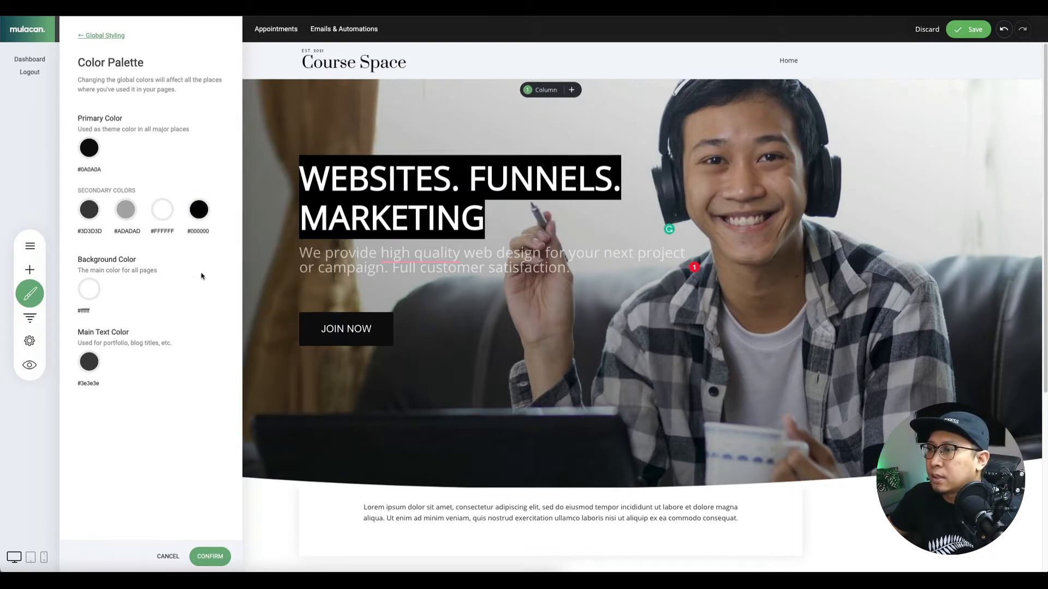
left_click(288, 269)
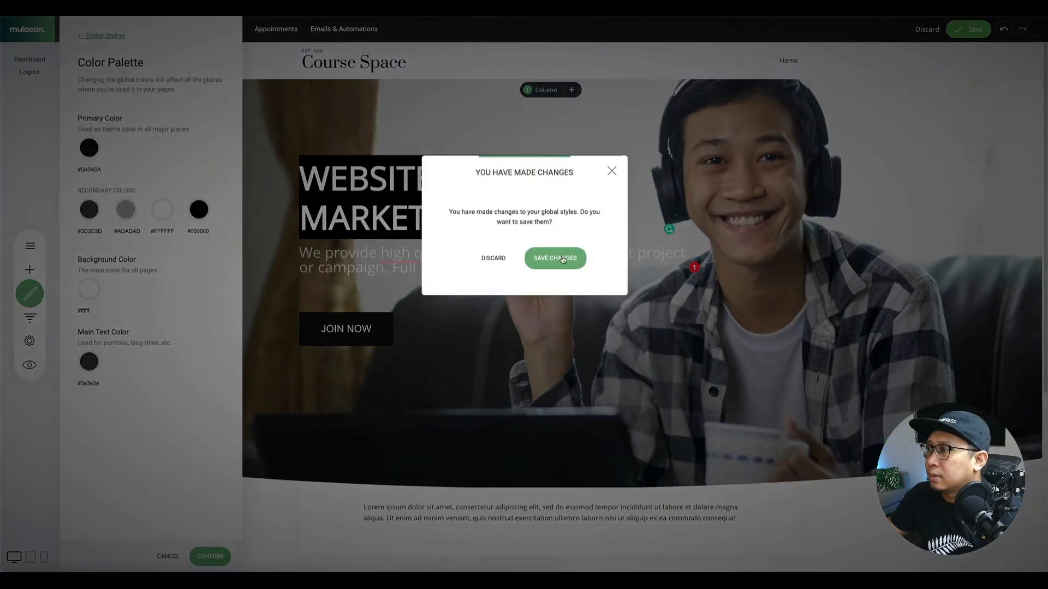
left_click(561, 257)
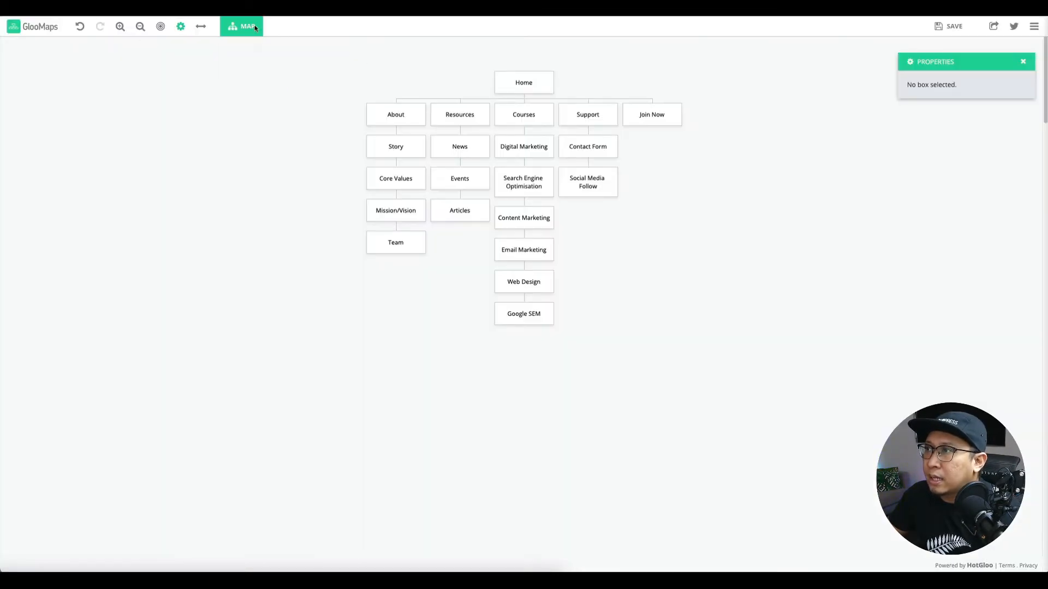
View the GlooMaps sitemap: Home above About, Resources, Courses, Support and Join Now.
left_click(246, 27)
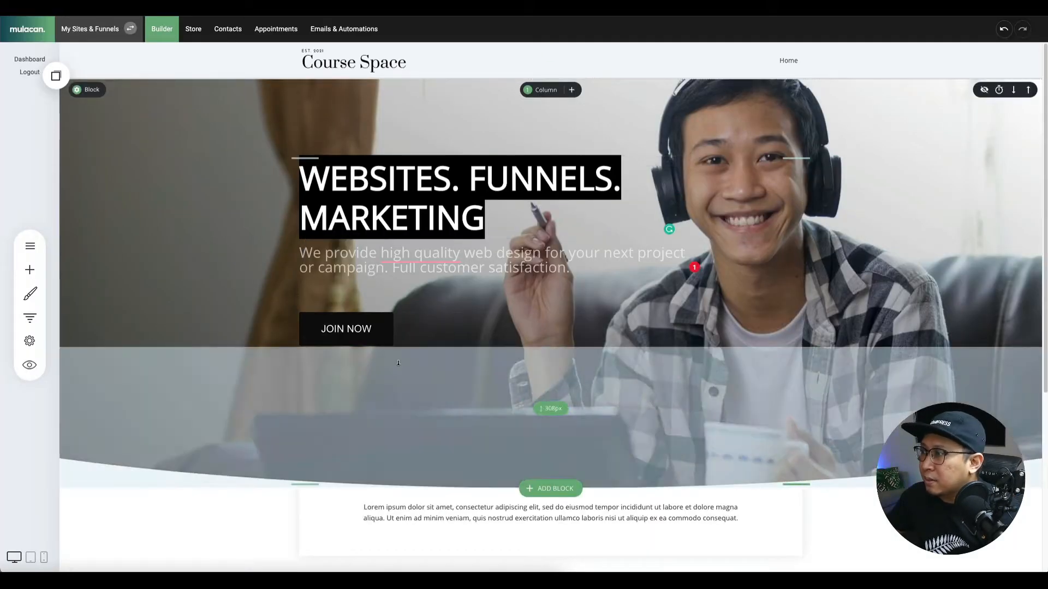
scroll(307, 416, "down", 3)
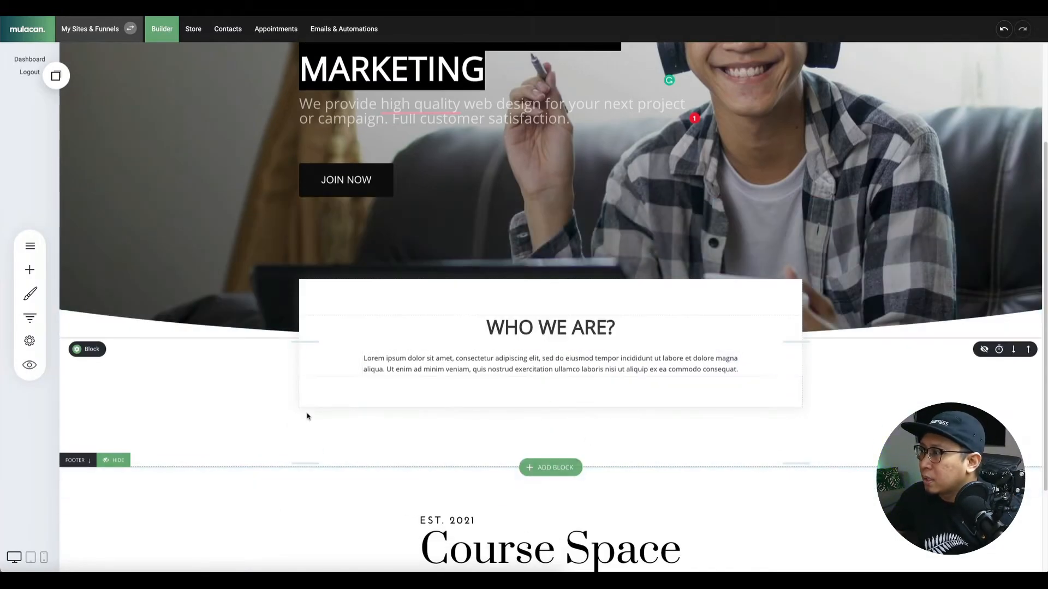
scroll(534, 327, "down", 2)
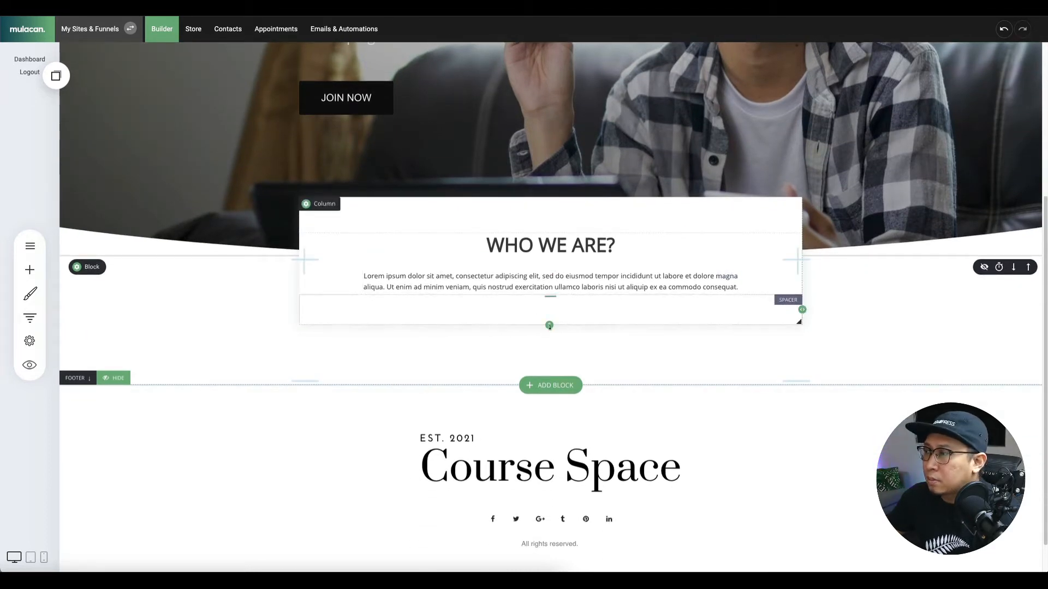
left_click(559, 386)
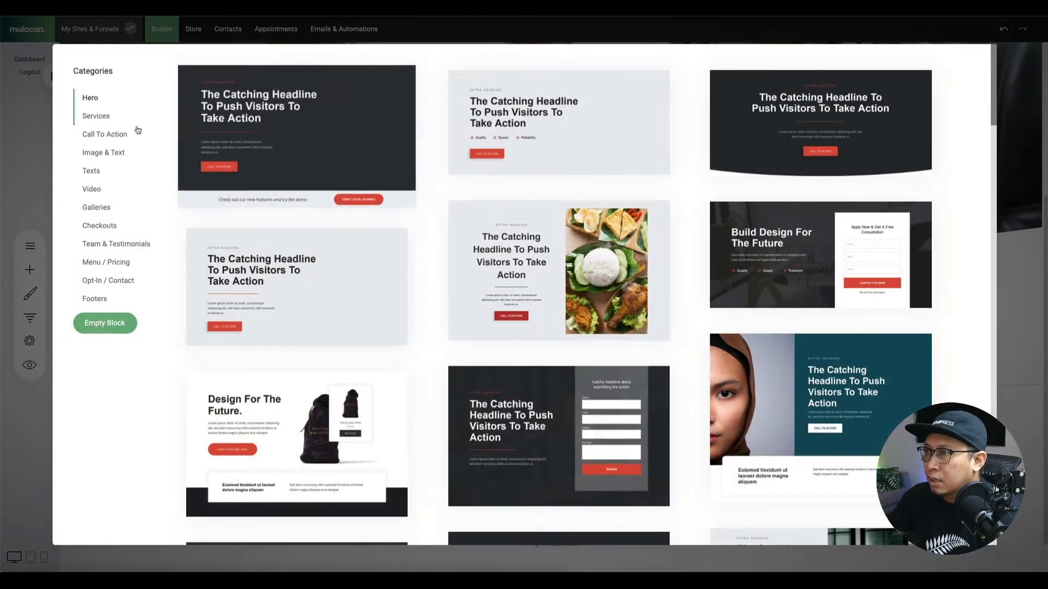
left_click(102, 136)
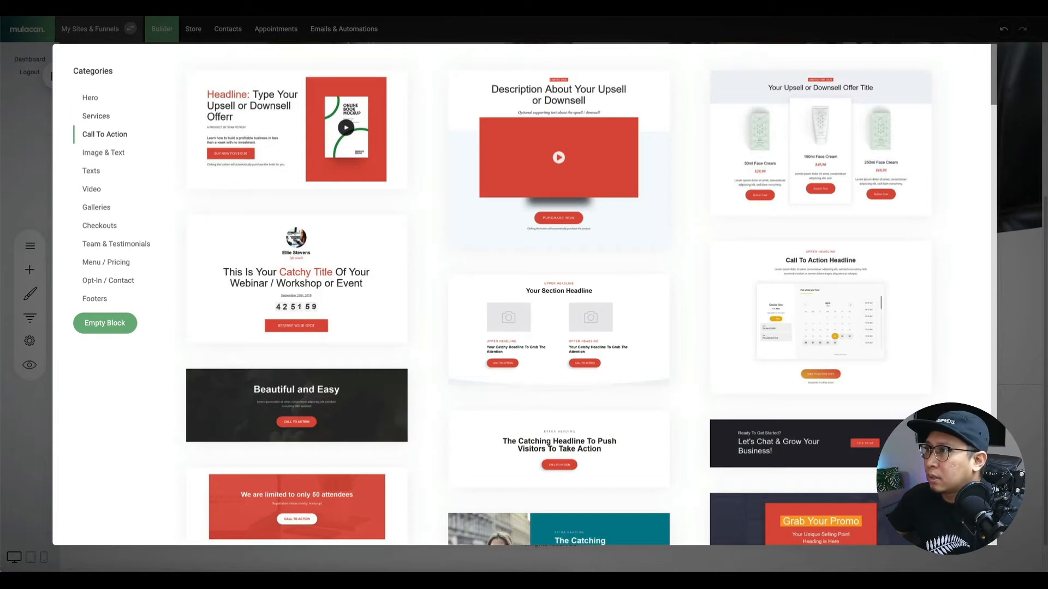
left_click(28, 141)
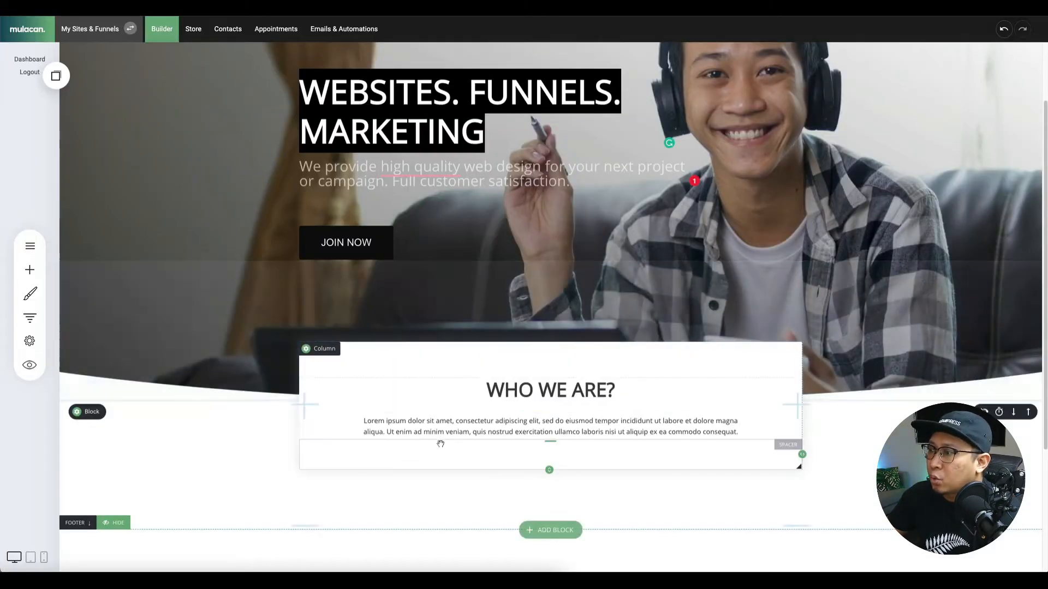
scroll(573, 512, "down", 2)
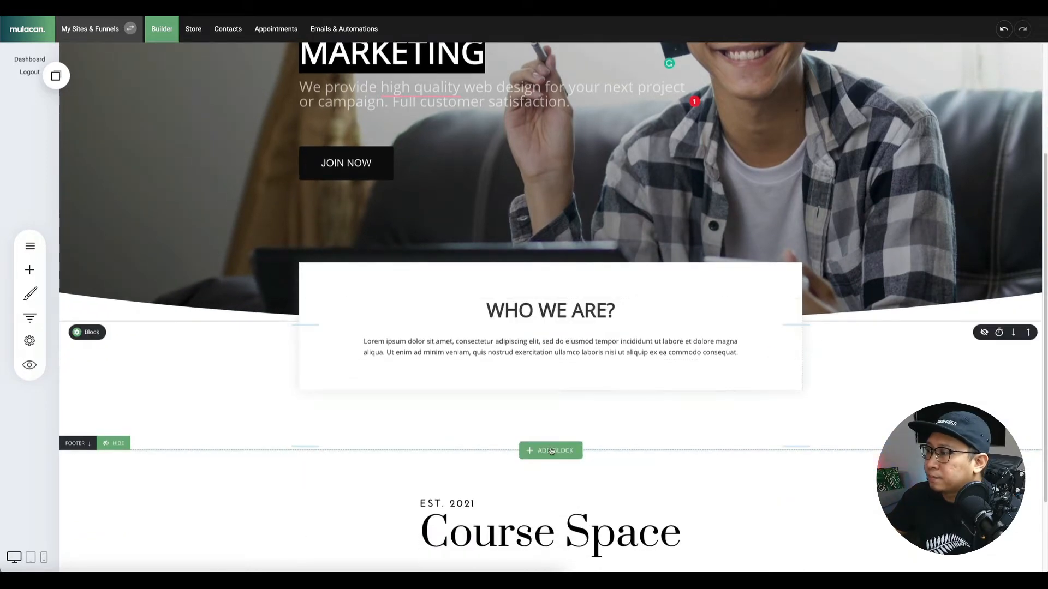
Insert the three-column Image & Text block: centered headline card between two image placeholders.
left_click(563, 447)
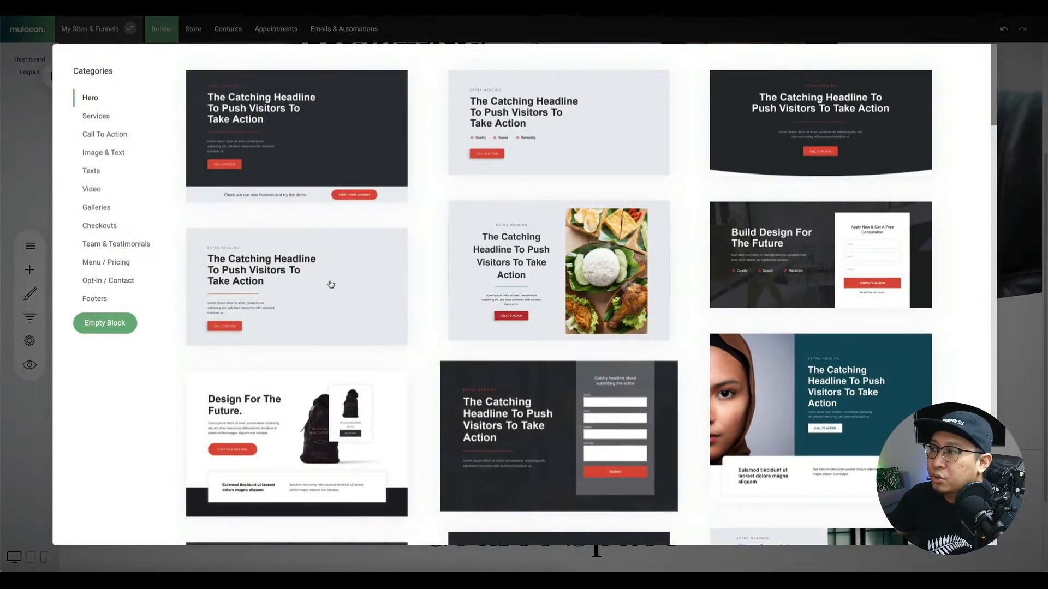
left_click(105, 118)
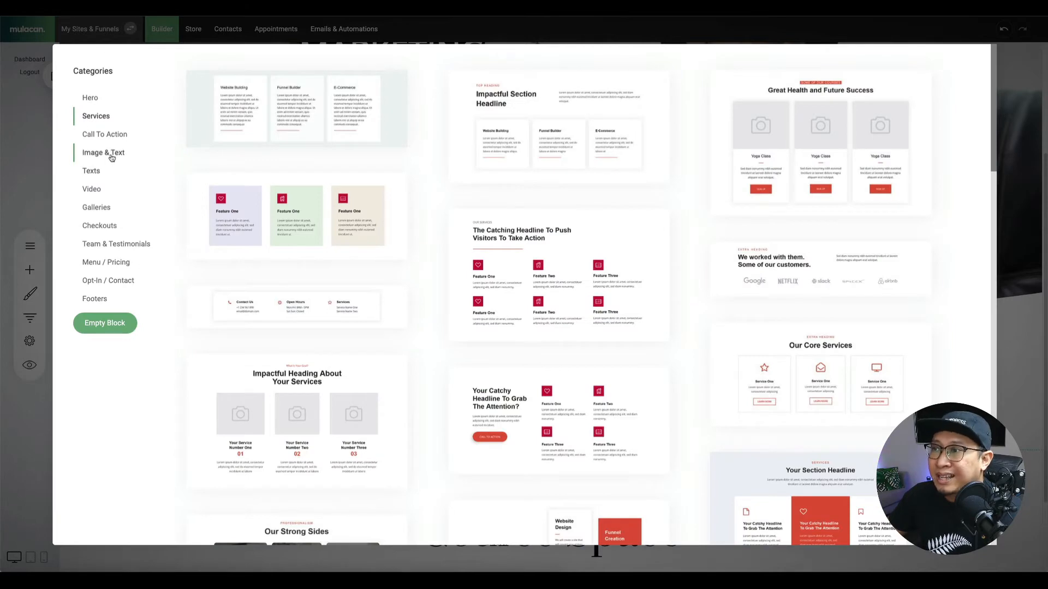
left_click(112, 157)
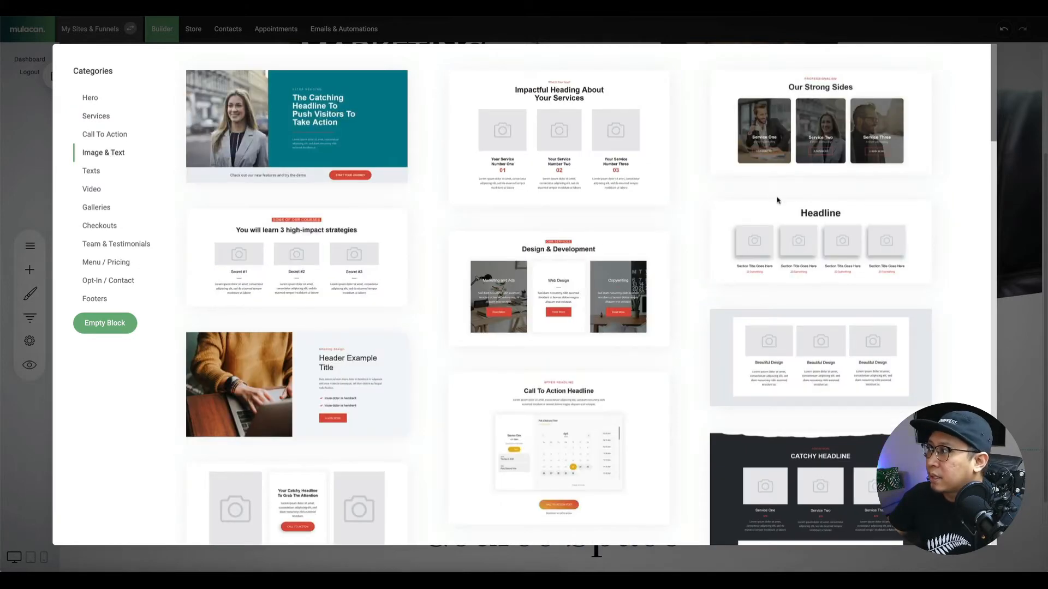
scroll(828, 247, "down", 1)
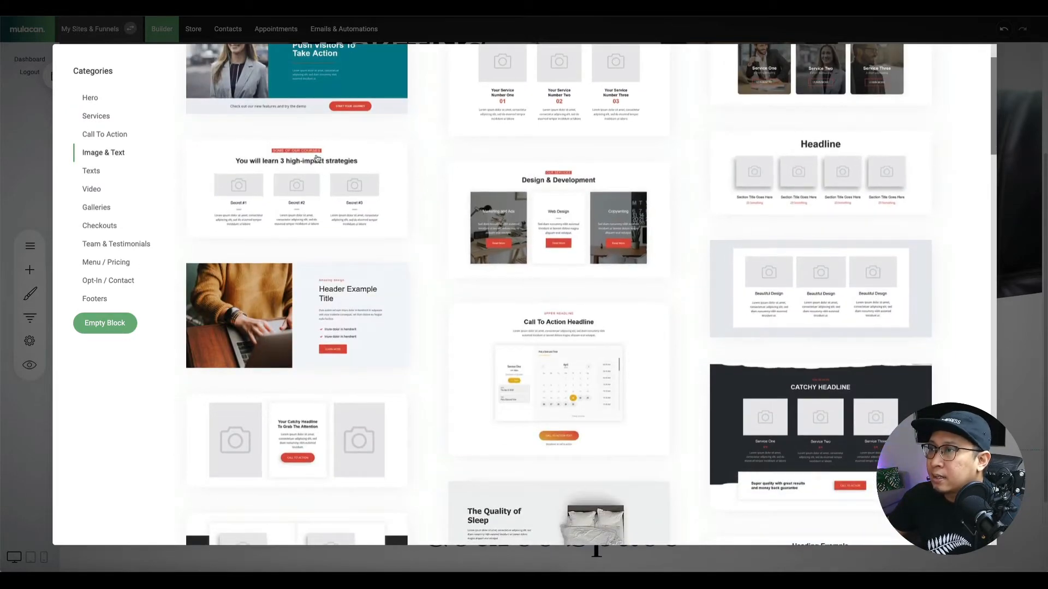
scroll(828, 280, "down", 4)
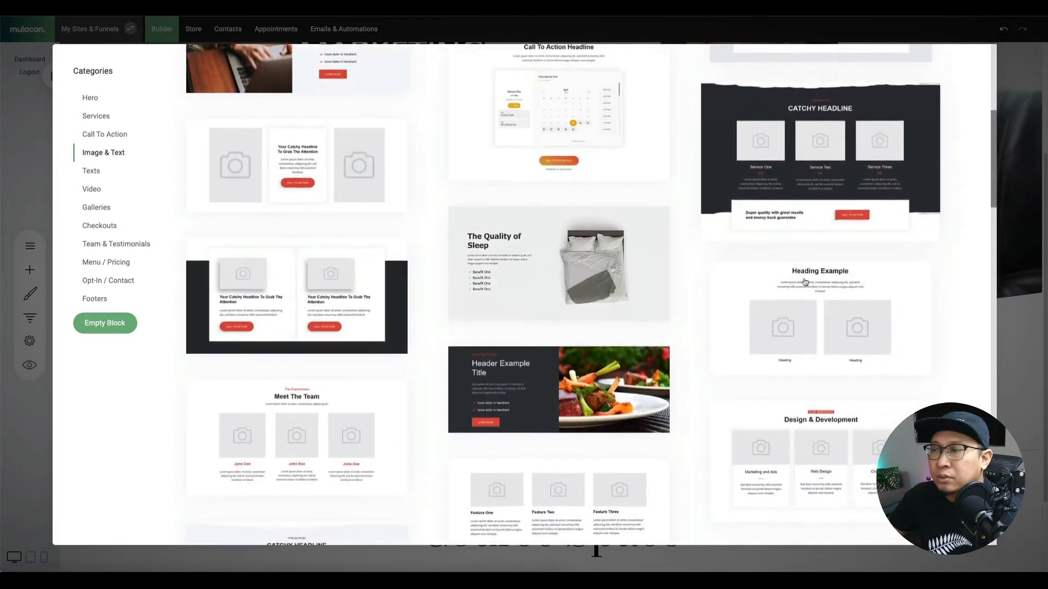
left_click(321, 158)
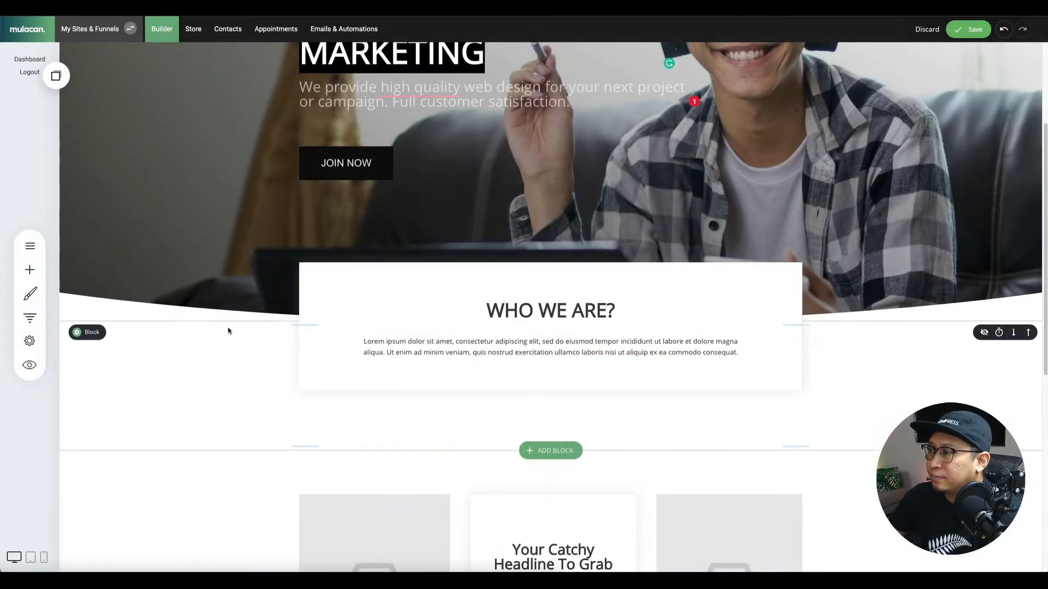
scroll(228, 330, "down", 5)
scroll(227, 329, "up", 4)
scroll(224, 327, "down", 3)
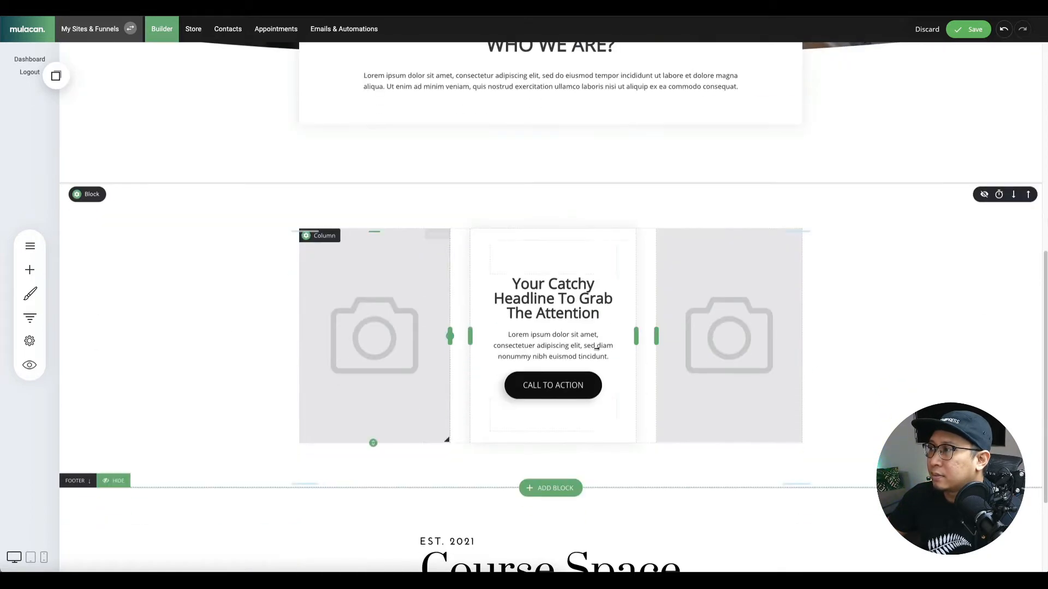
scroll(254, 254, "down", 3)
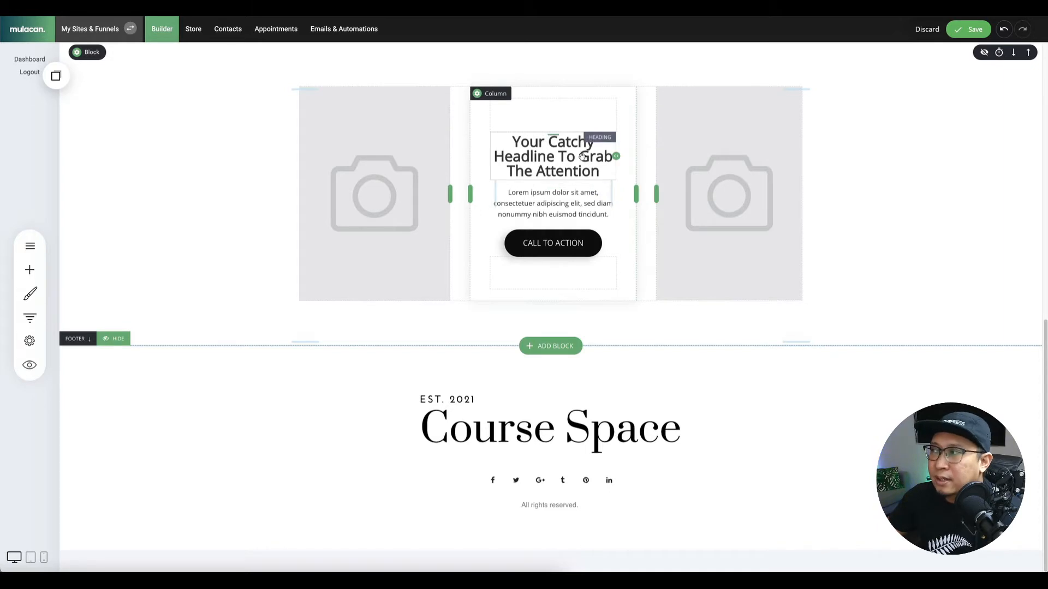
Relabel the new block's CALL TO ACTION button as JOIN US.
left_click(554, 243)
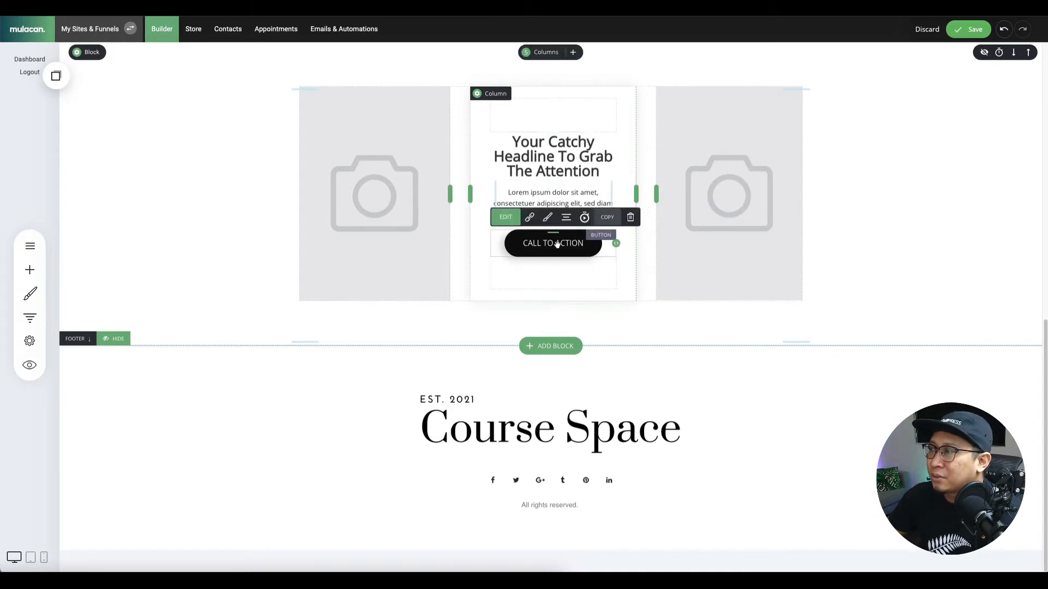
left_click(533, 247)
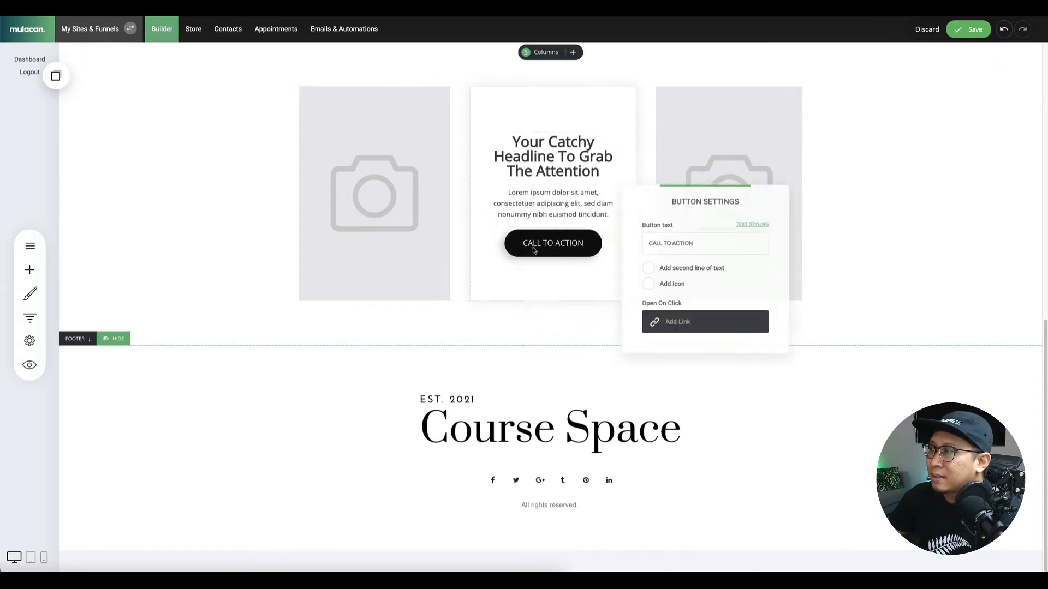
triple_click(677, 240)
type("JOIN")
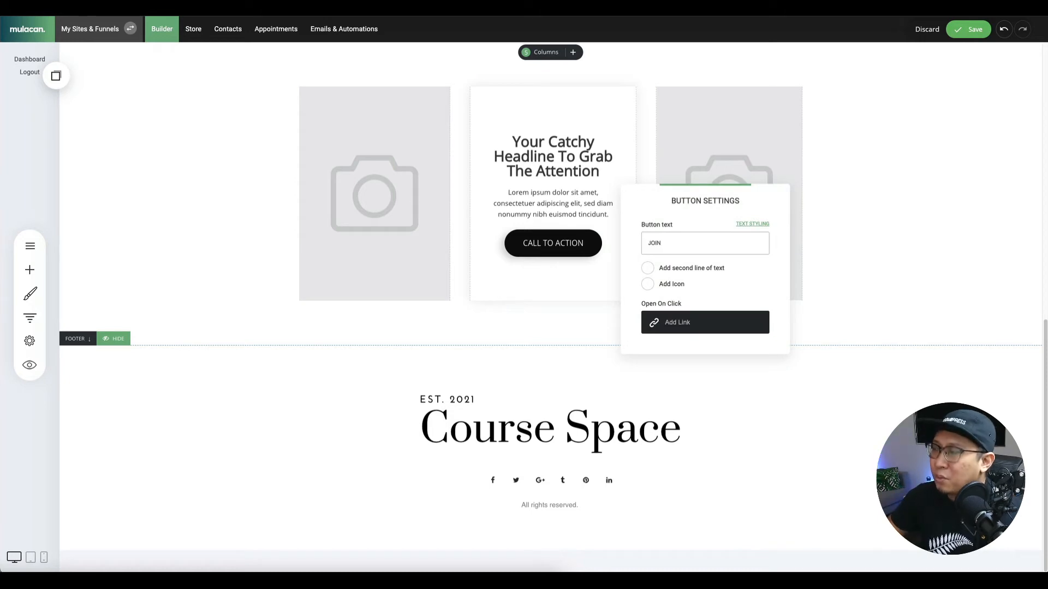
type(" US")
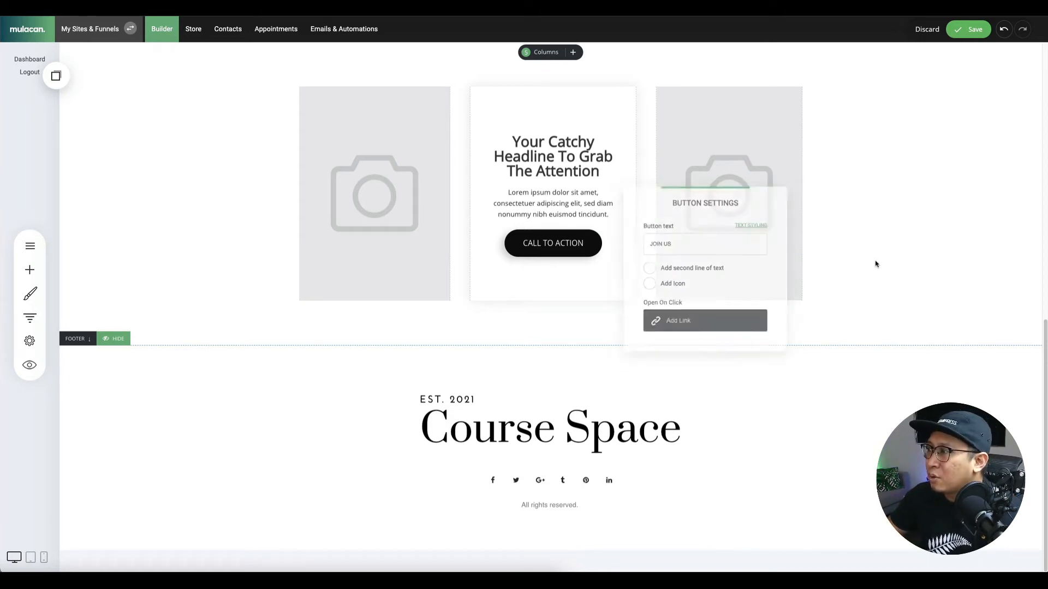
left_click(875, 264)
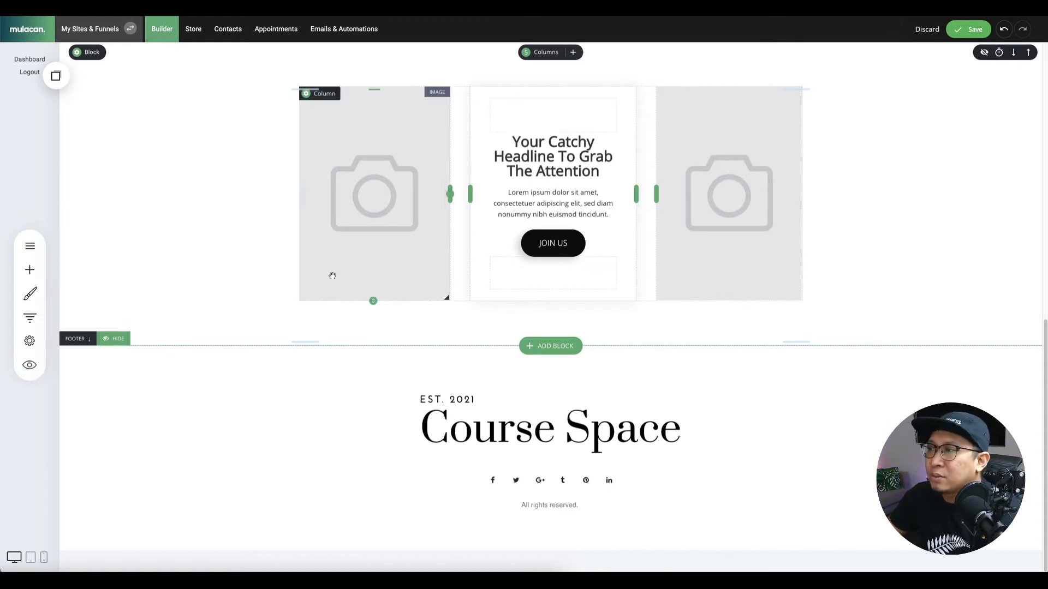
Insert the A Beautiful Gallery template from the Galleries block category.
left_click(559, 344)
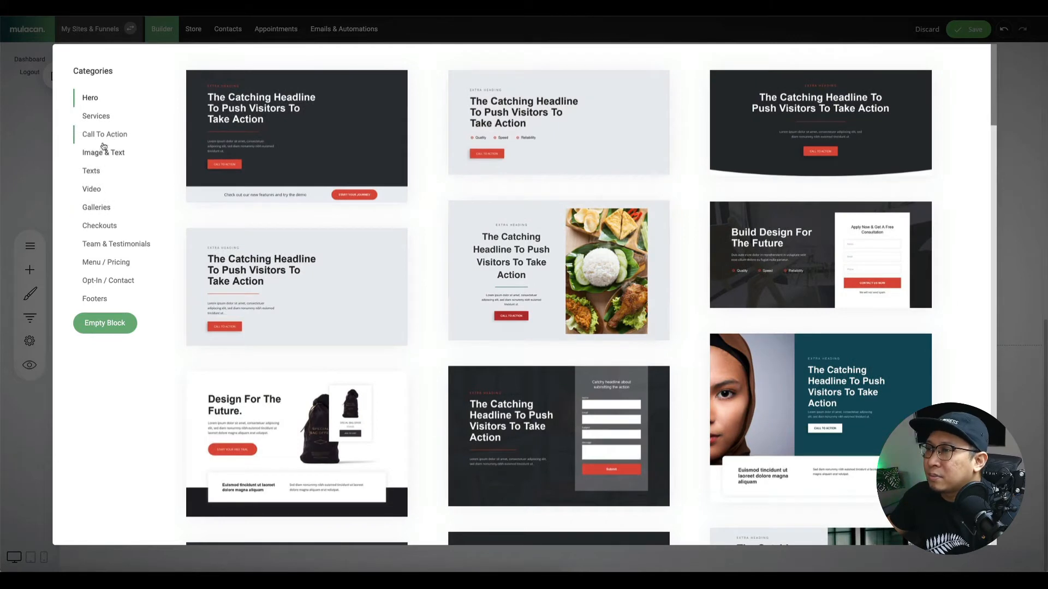
left_click(96, 189)
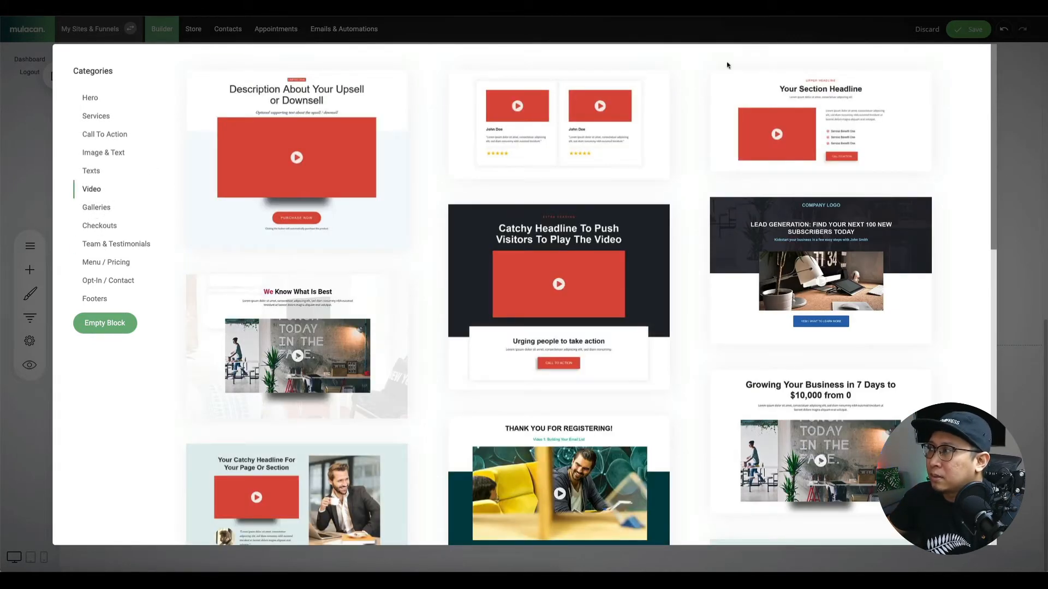
scroll(504, 249, "down", 3)
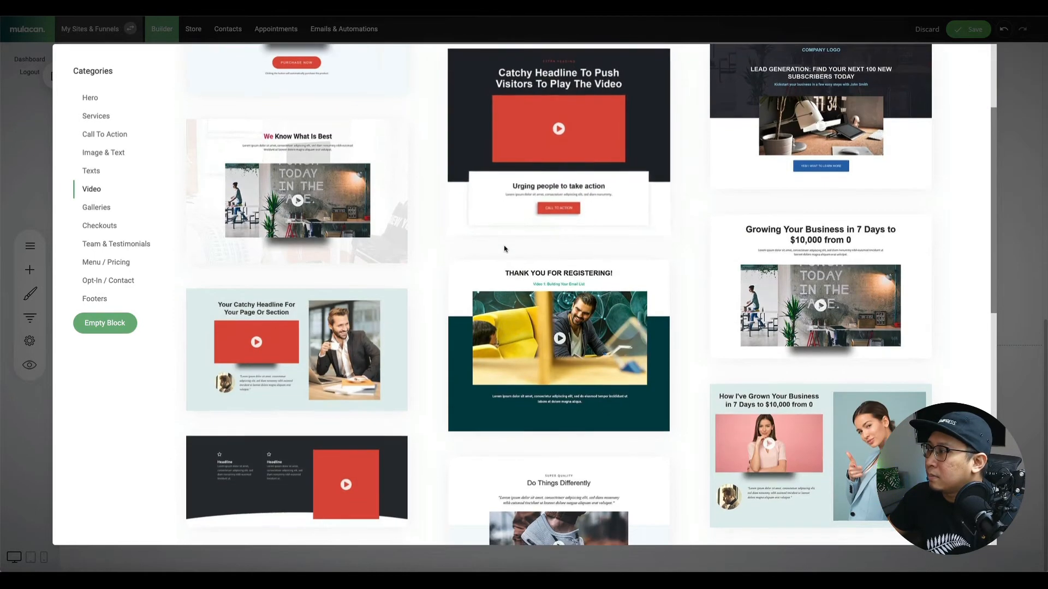
scroll(504, 249, "down", 5)
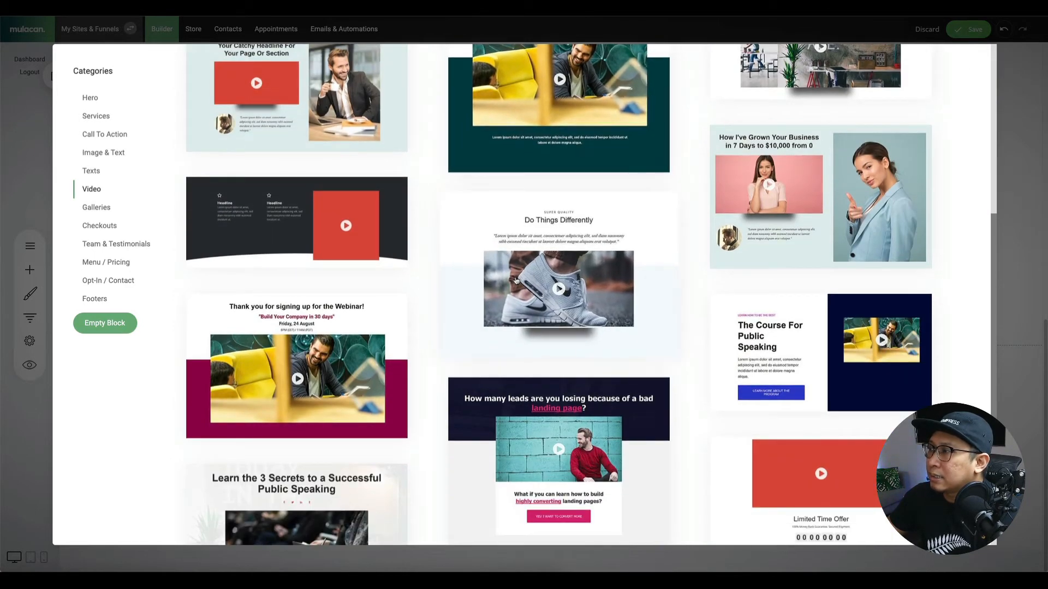
scroll(516, 280, "down", 4)
scroll(267, 238, "down", 2)
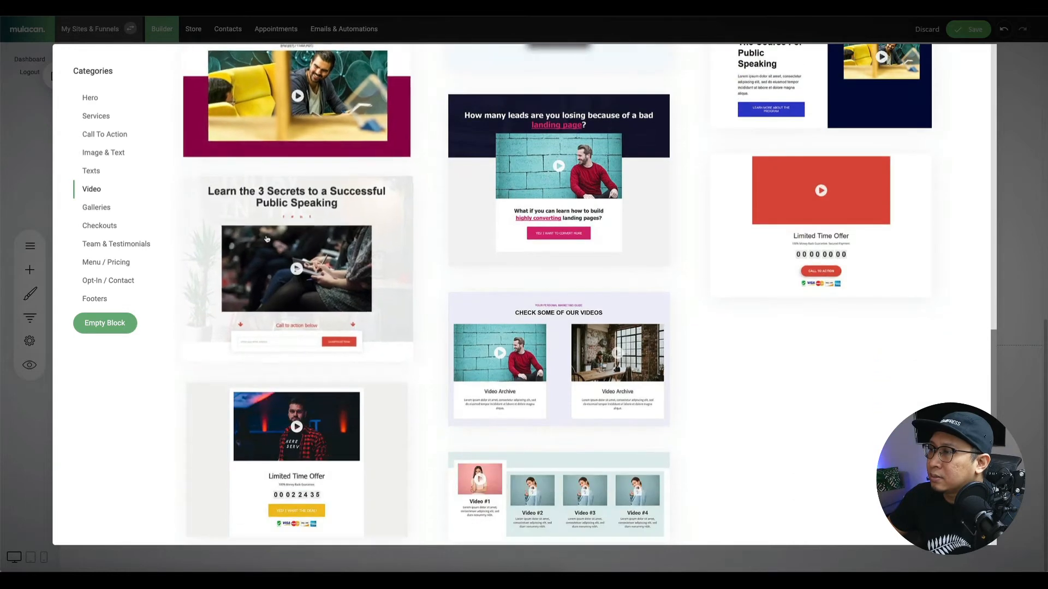
scroll(267, 238, "down", 1)
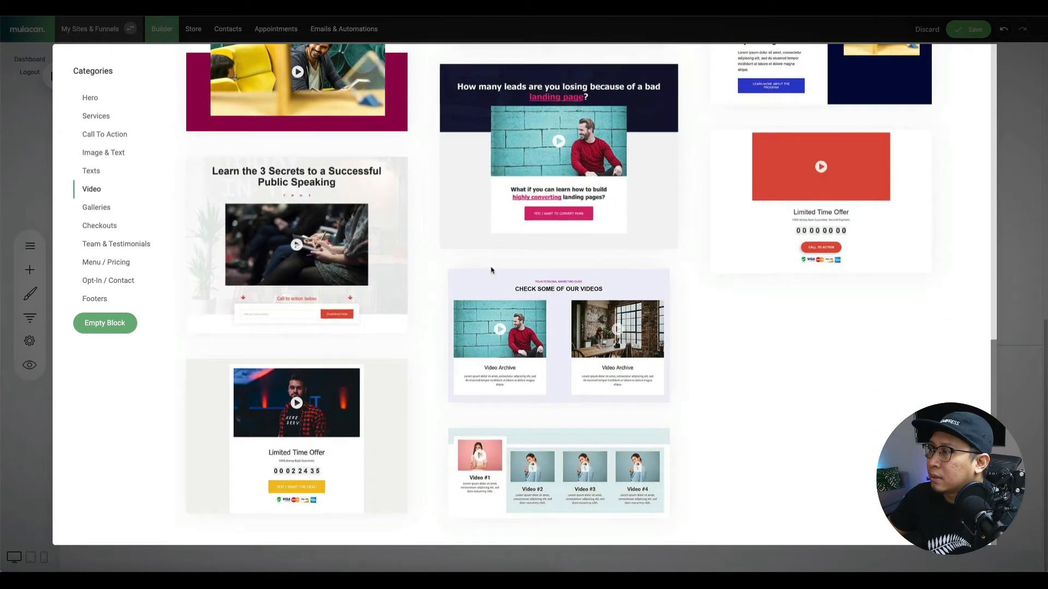
left_click(96, 208)
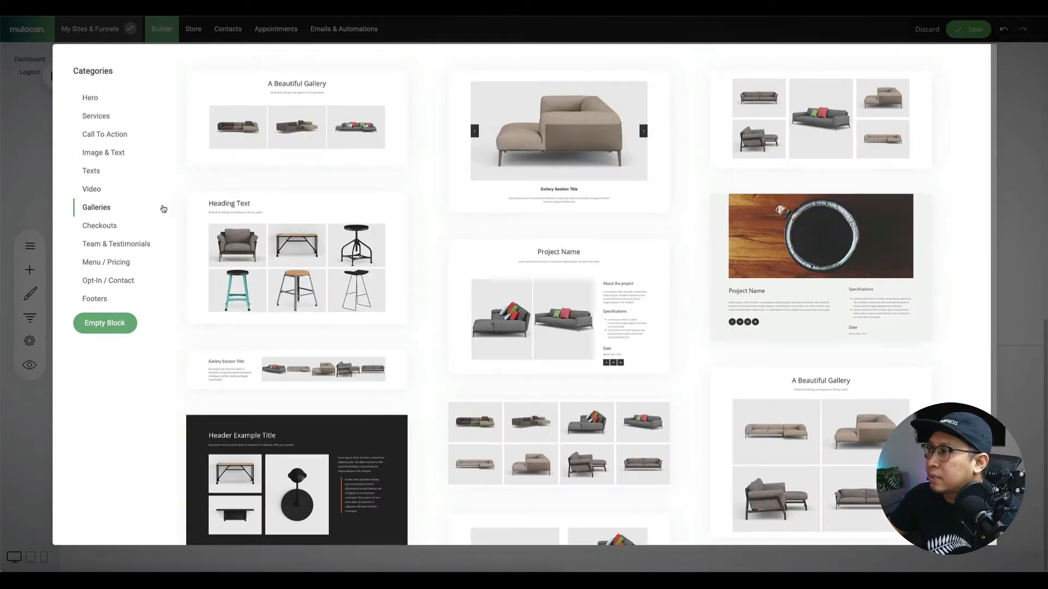
scroll(800, 349, "down", 3)
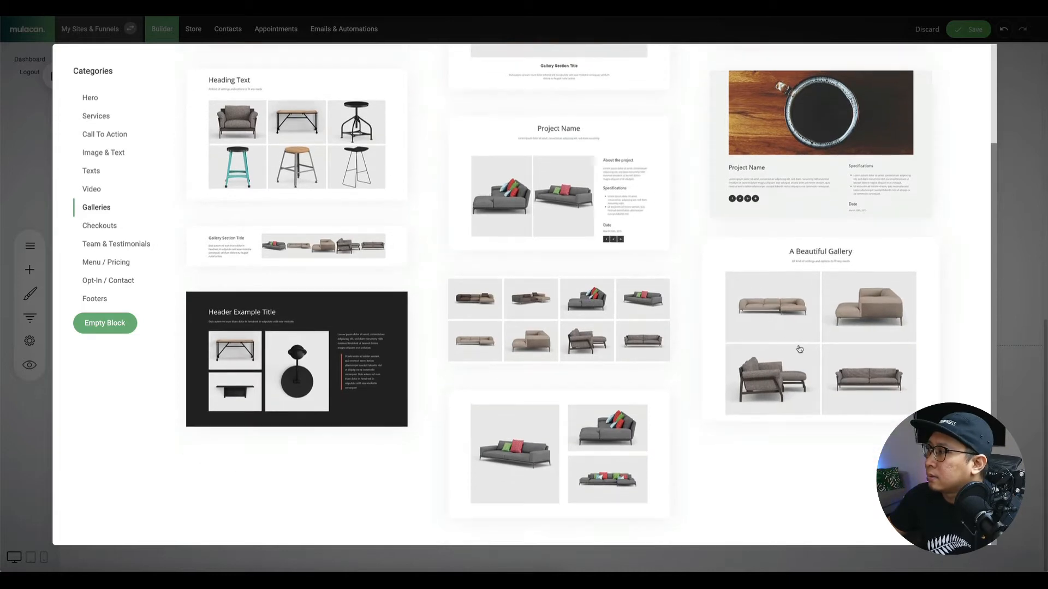
left_click(784, 301)
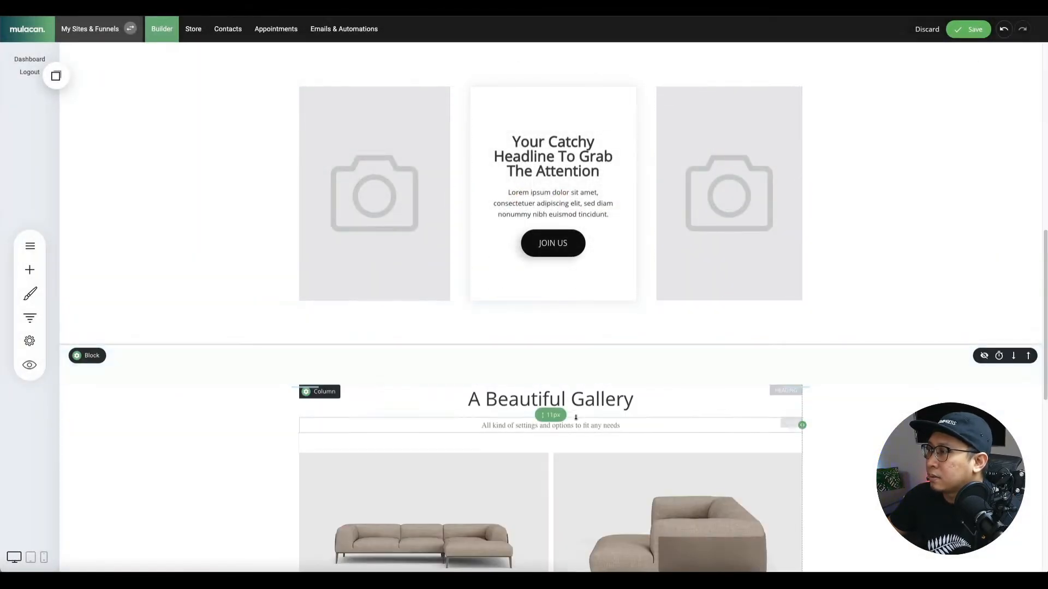
Retitle the gallery block 'Our Digital Courses'.
left_click(562, 399)
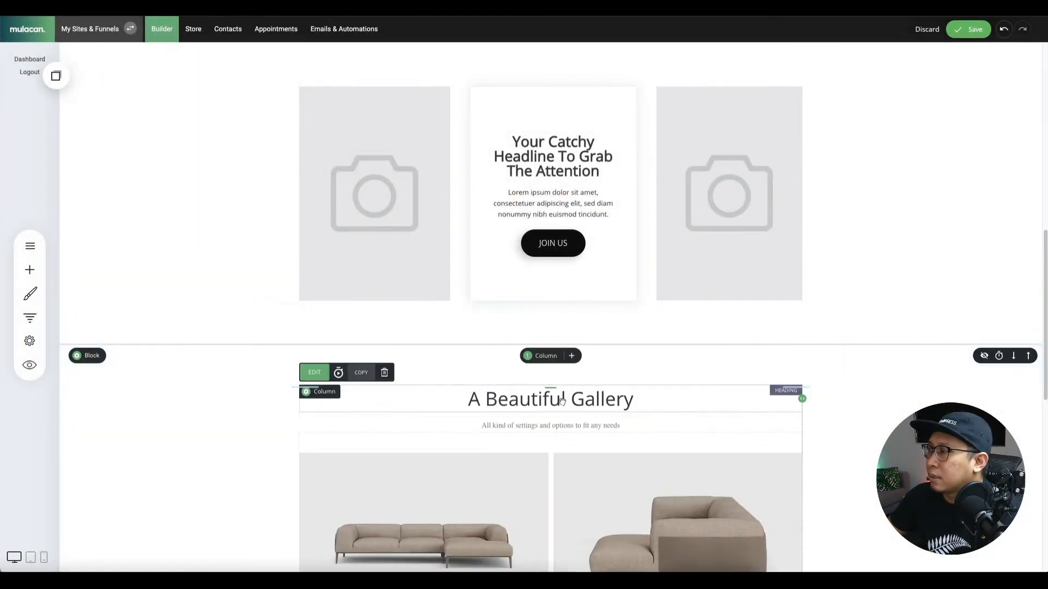
double_click(562, 399)
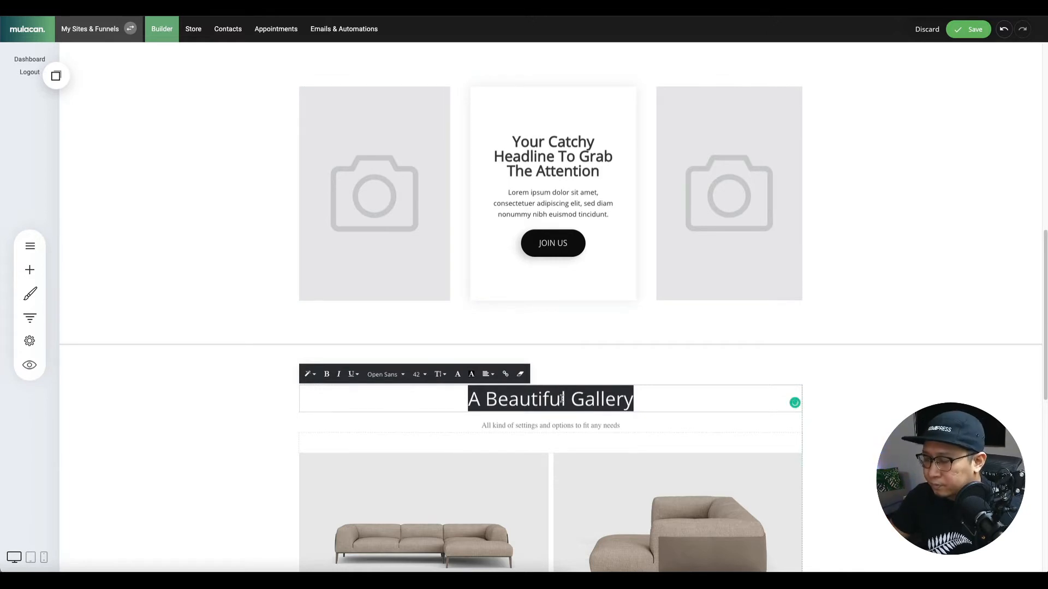
type("Our Digita")
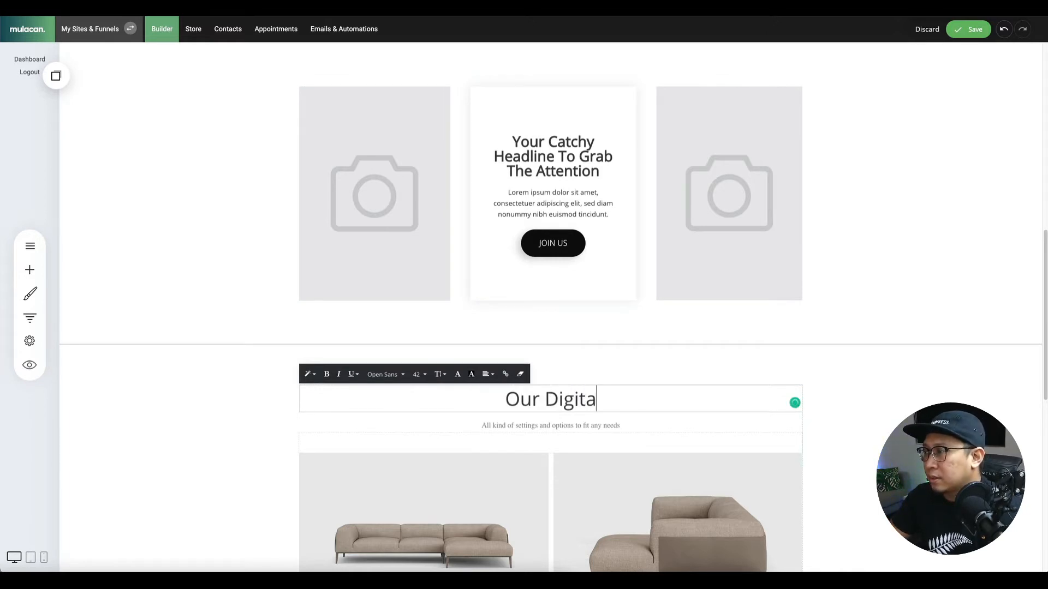
type("l Courses")
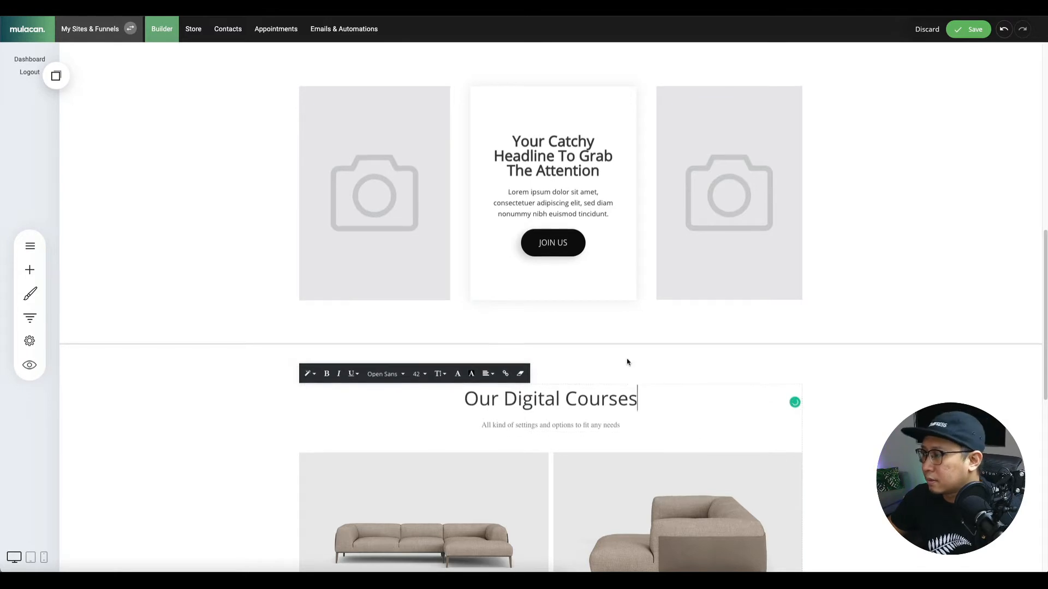
scroll(627, 360, "down", 5)
Delete the four sample sofa images from the gallery, confirming each removal.
left_click(425, 277)
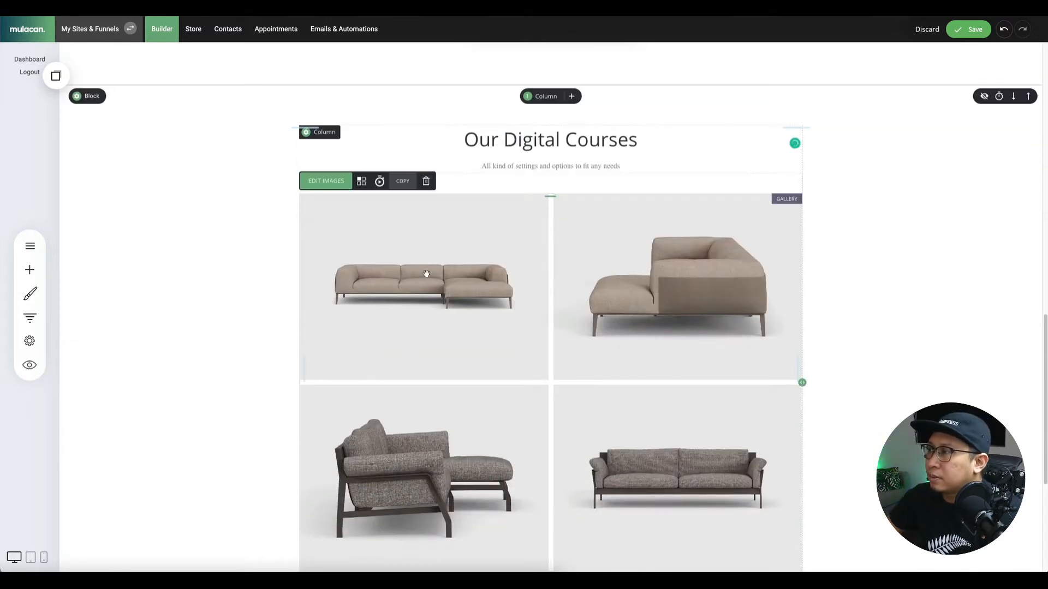
left_click(336, 182)
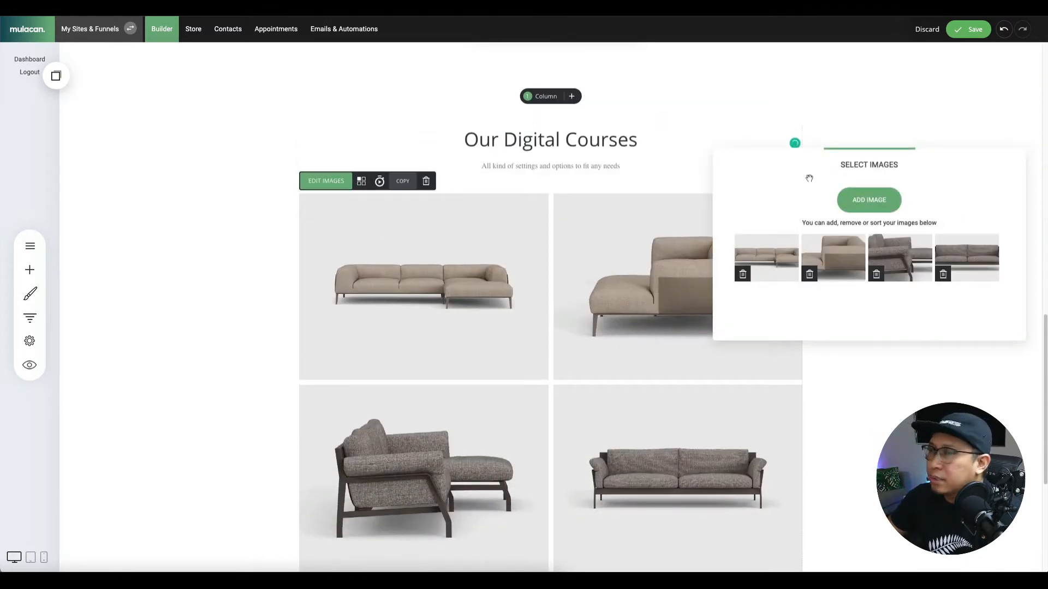
left_click(742, 274)
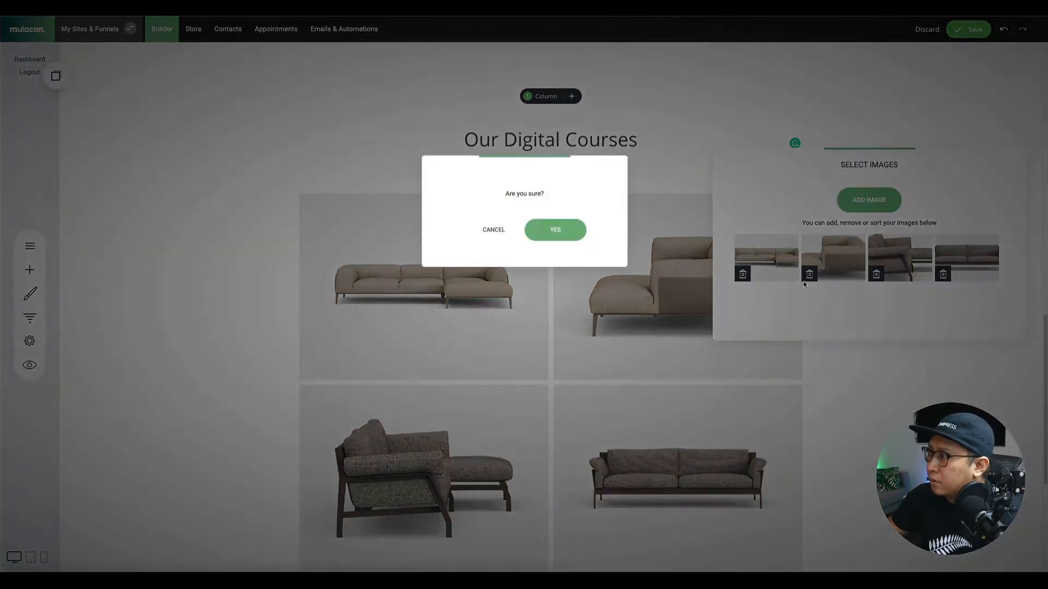
left_click(565, 231)
left_click(742, 273)
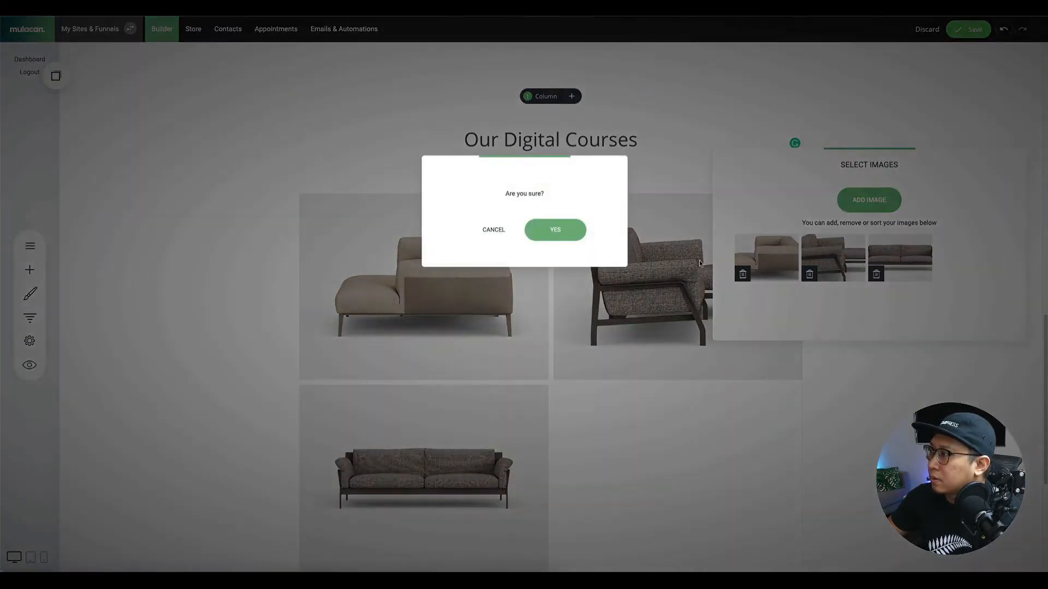
left_click(558, 233)
left_click(742, 274)
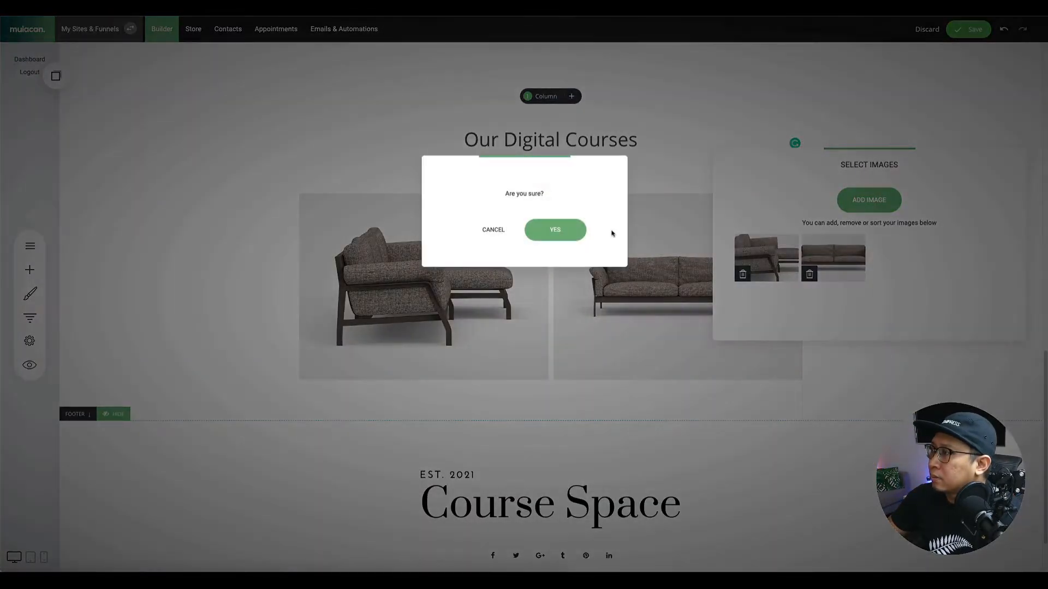
left_click(555, 232)
left_click(743, 274)
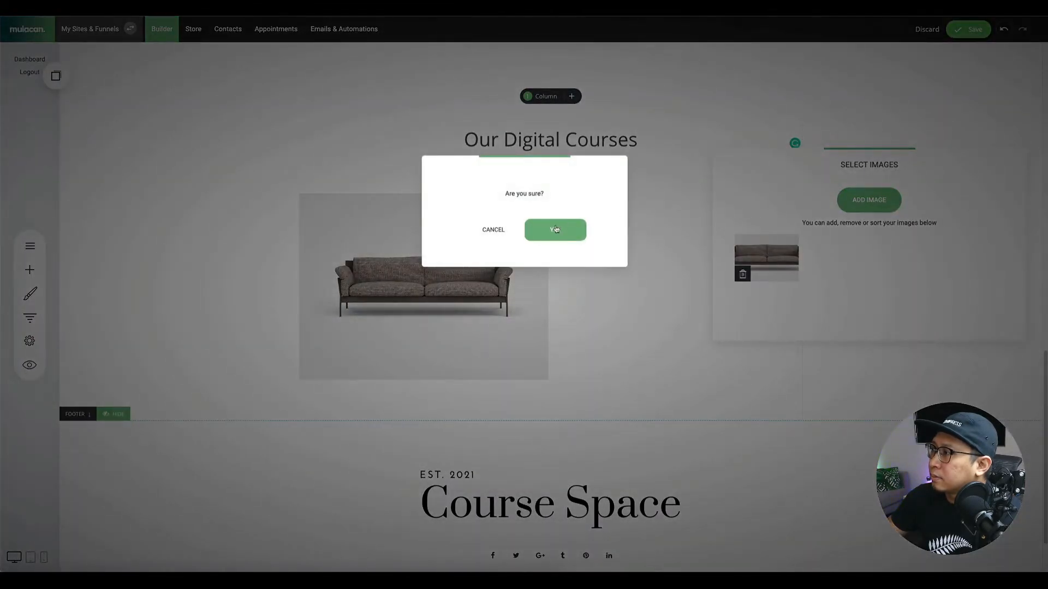
left_click(555, 231)
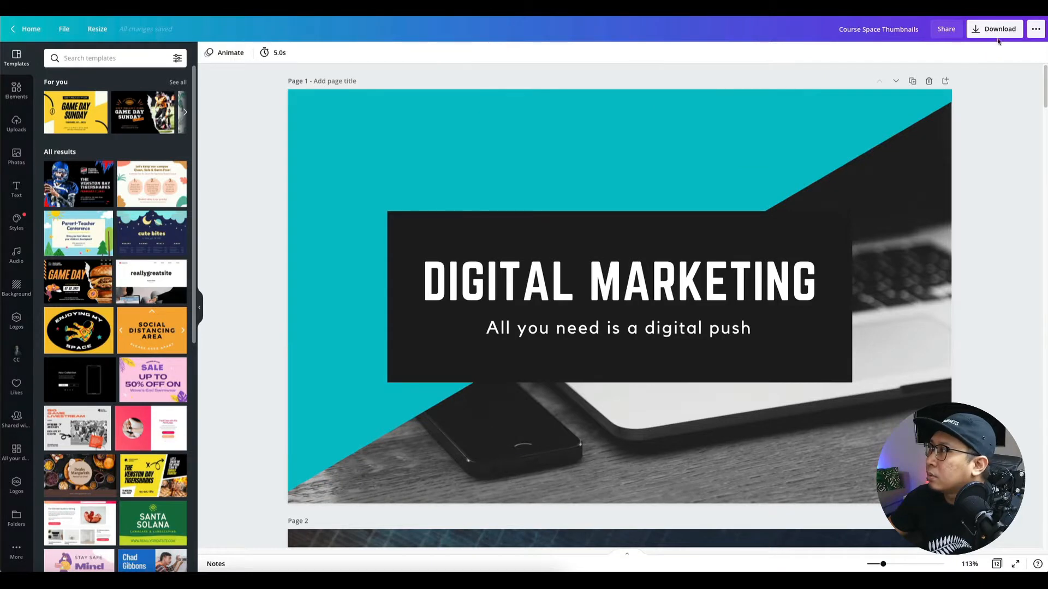
Download all Course Space Thumbnails pages as JPG and open the resulting zip.
left_click(994, 29)
left_click(941, 94)
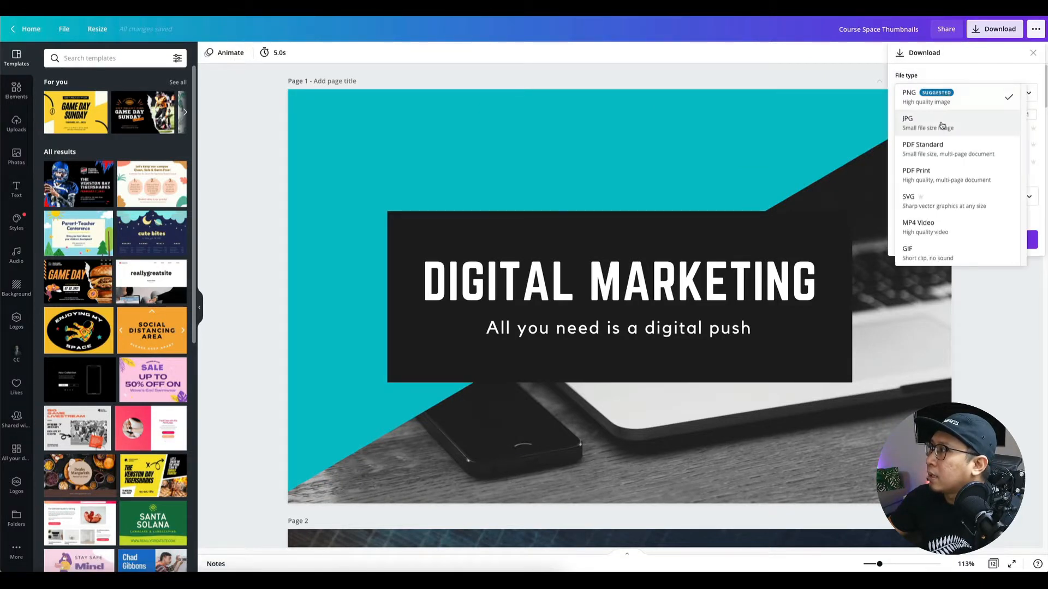
left_click(941, 125)
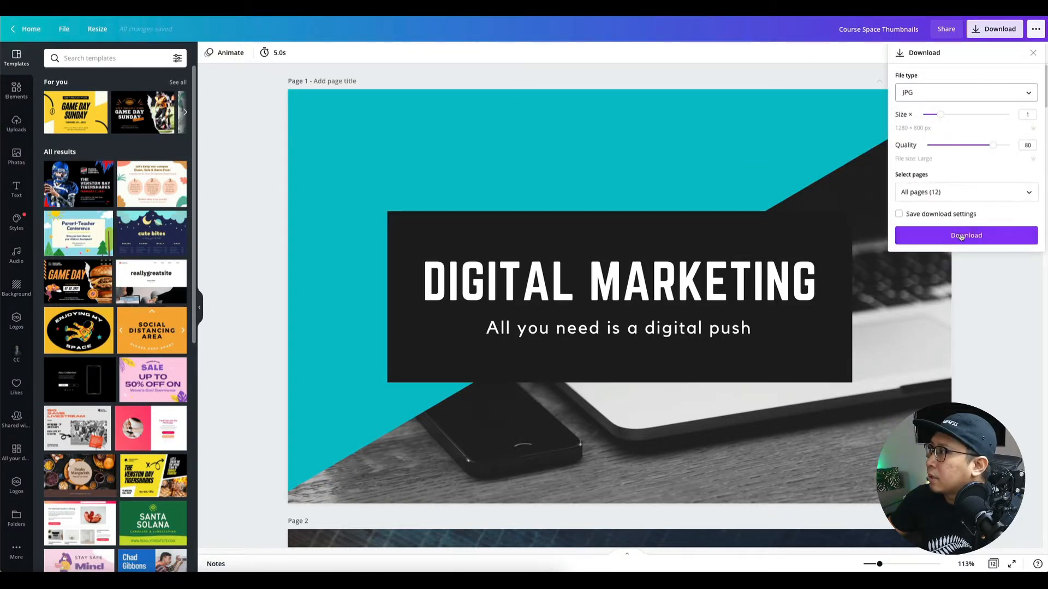
left_click(953, 236)
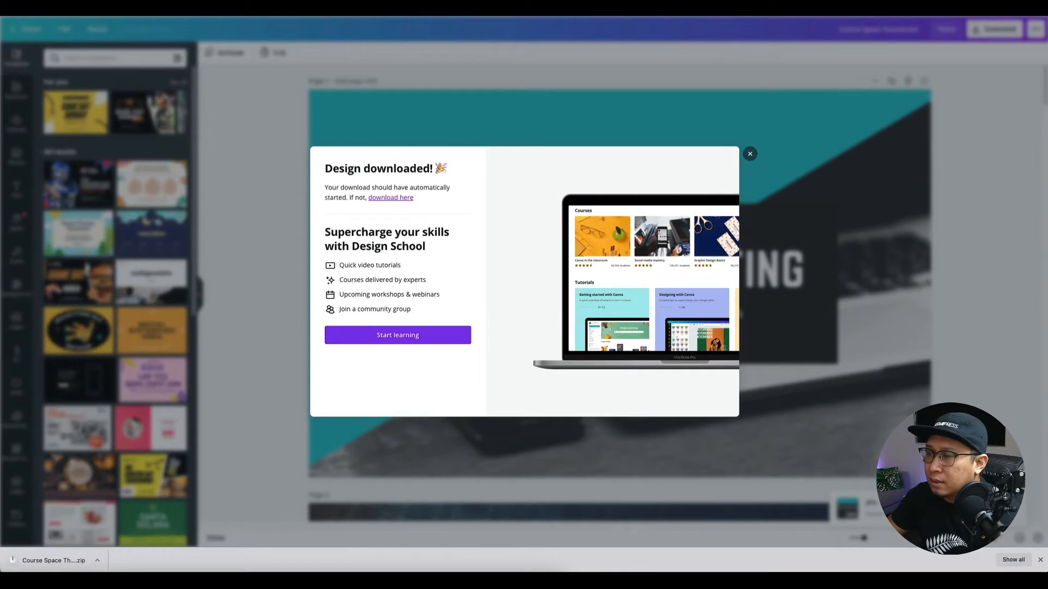
left_click(67, 562)
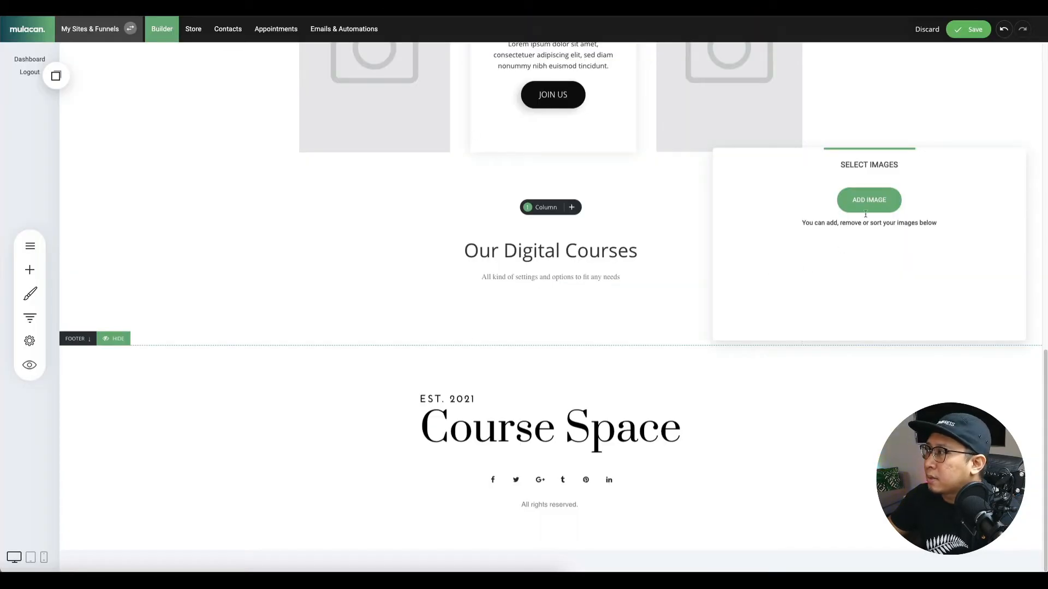
left_click(869, 199)
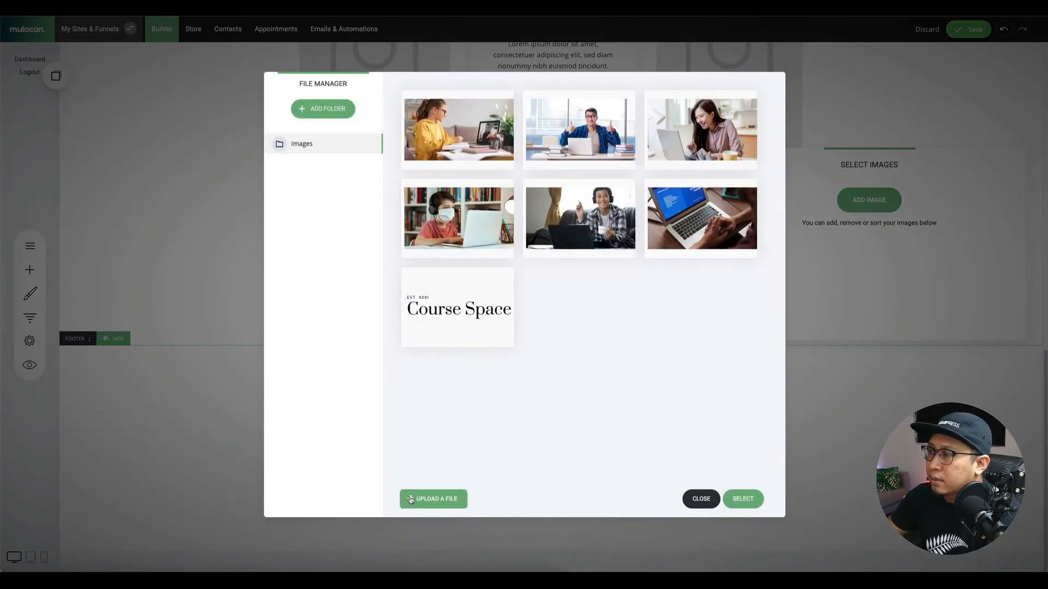
Upload all twelve Course Space Thumbnails JPGs and add Digital Marketing to the gallery.
left_click(438, 506)
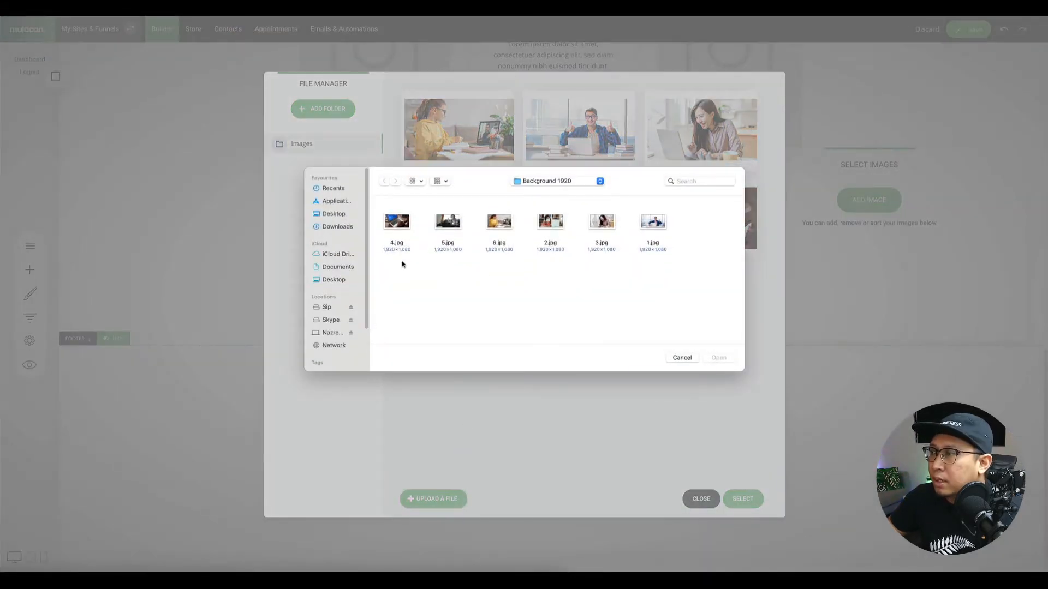
left_click(336, 227)
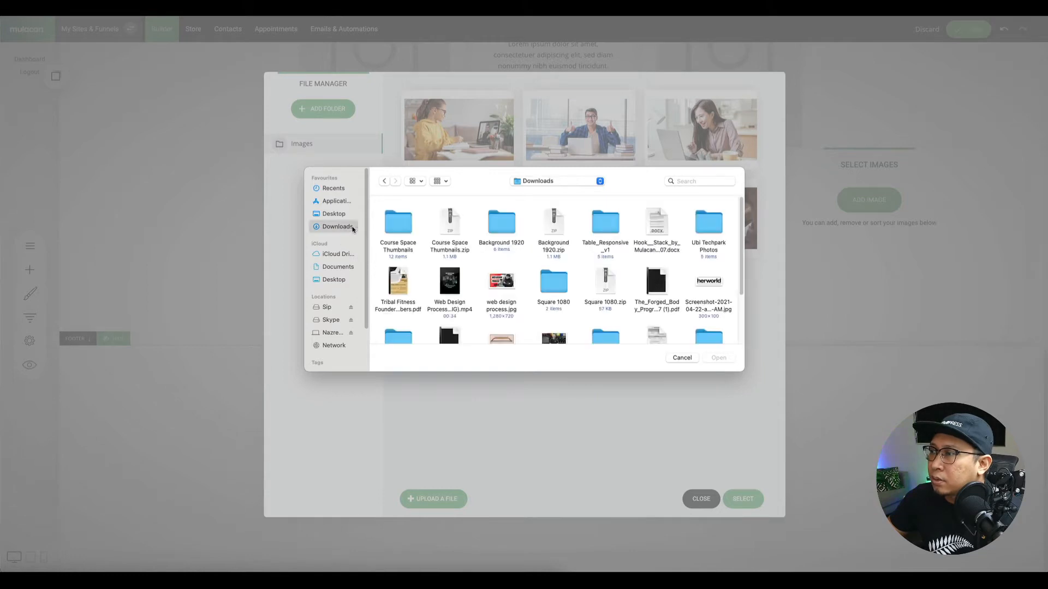
double_click(409, 225)
left_click(404, 281)
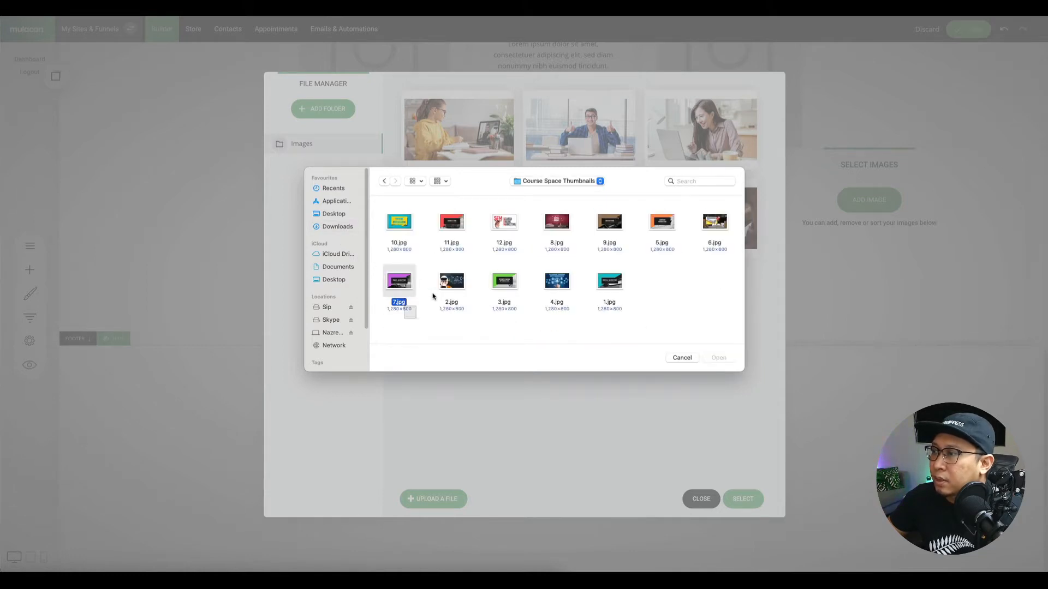
key("super+a")
left_click(719, 357)
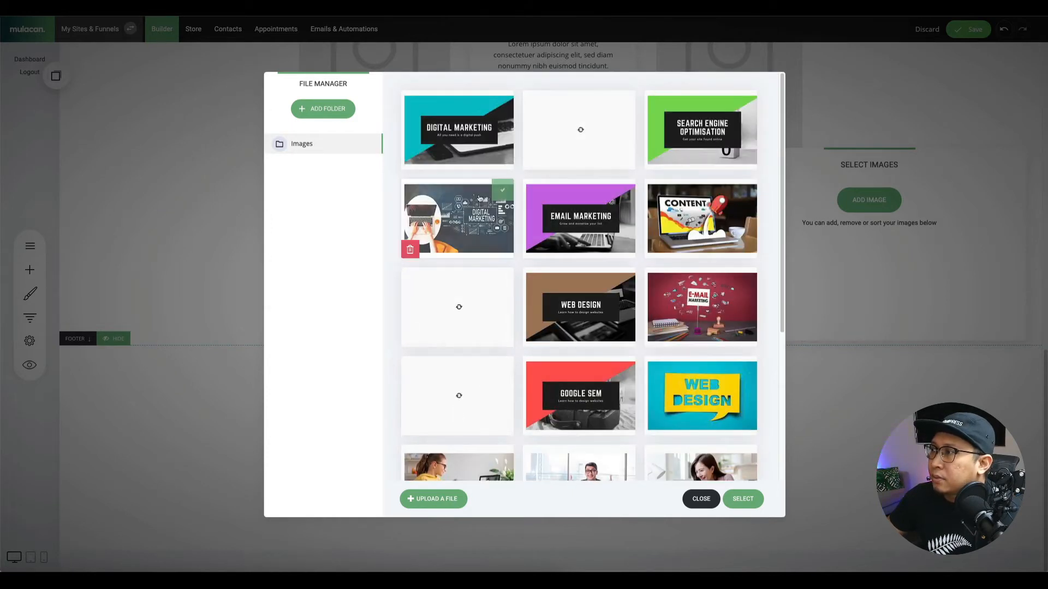
left_click(461, 137)
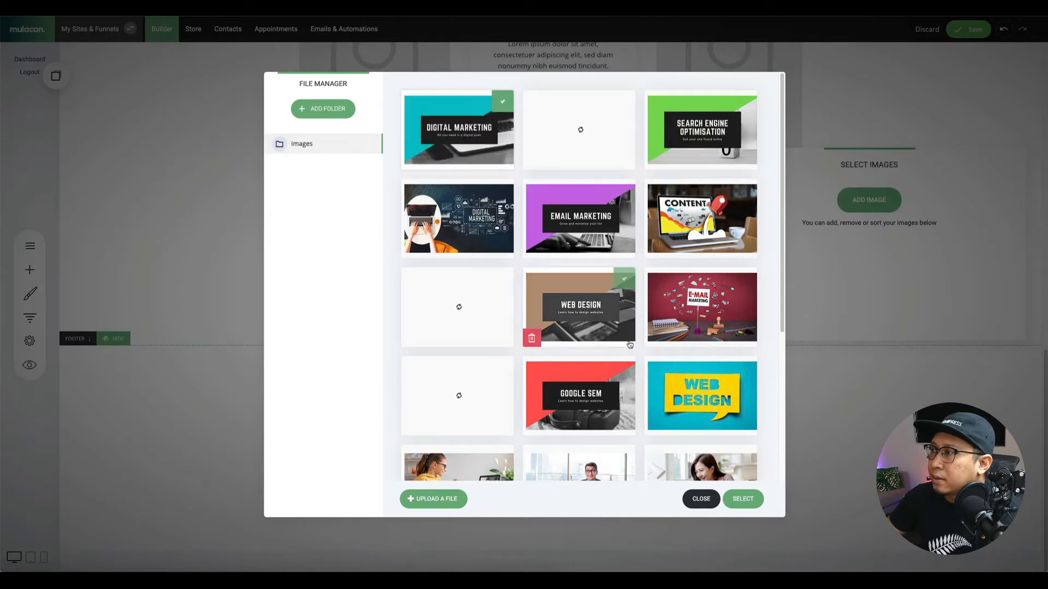
left_click(743, 499)
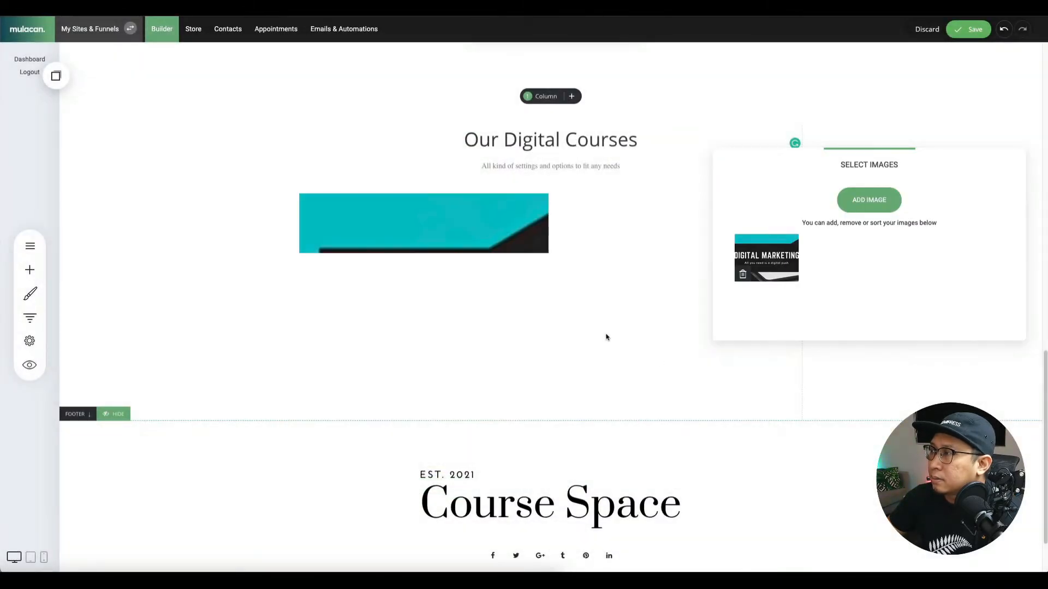
Add Google SEM, Web Design, Email Marketing, Search Engine Optimisation and Content Marketing images to the gallery.
left_click(630, 276)
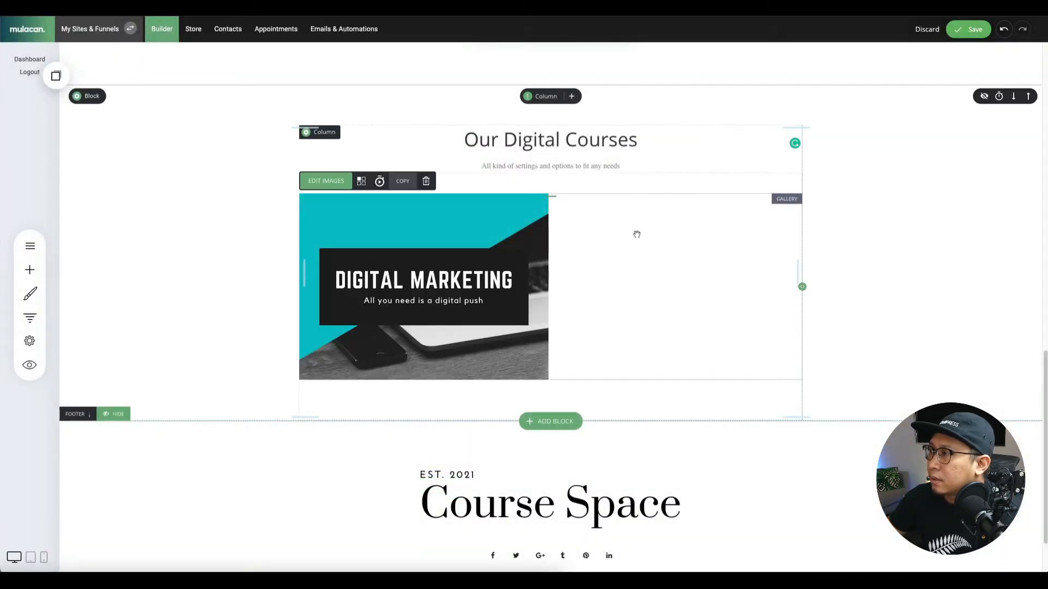
left_click(325, 181)
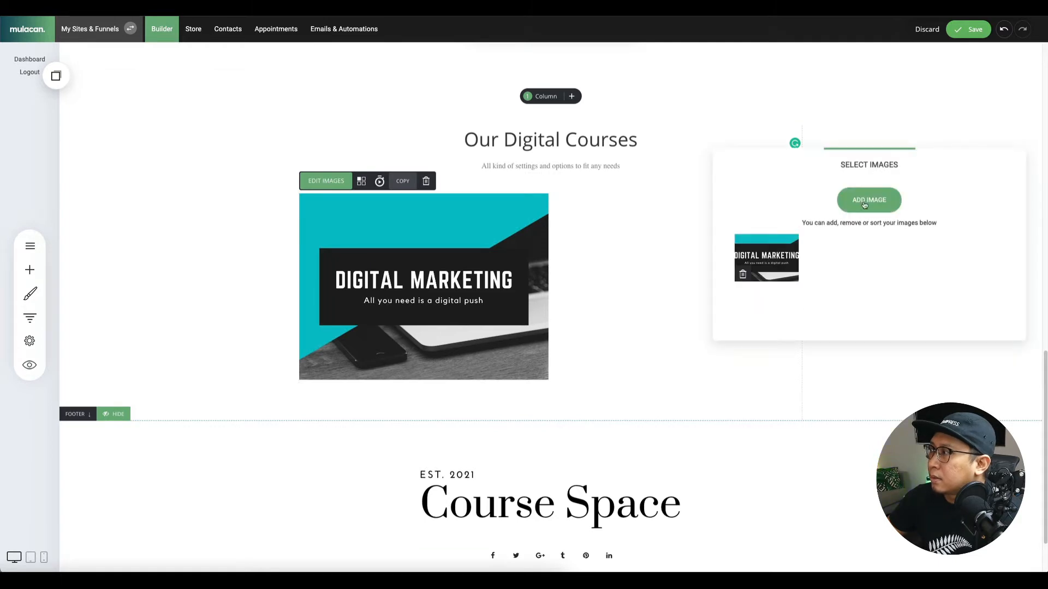
left_click(865, 205)
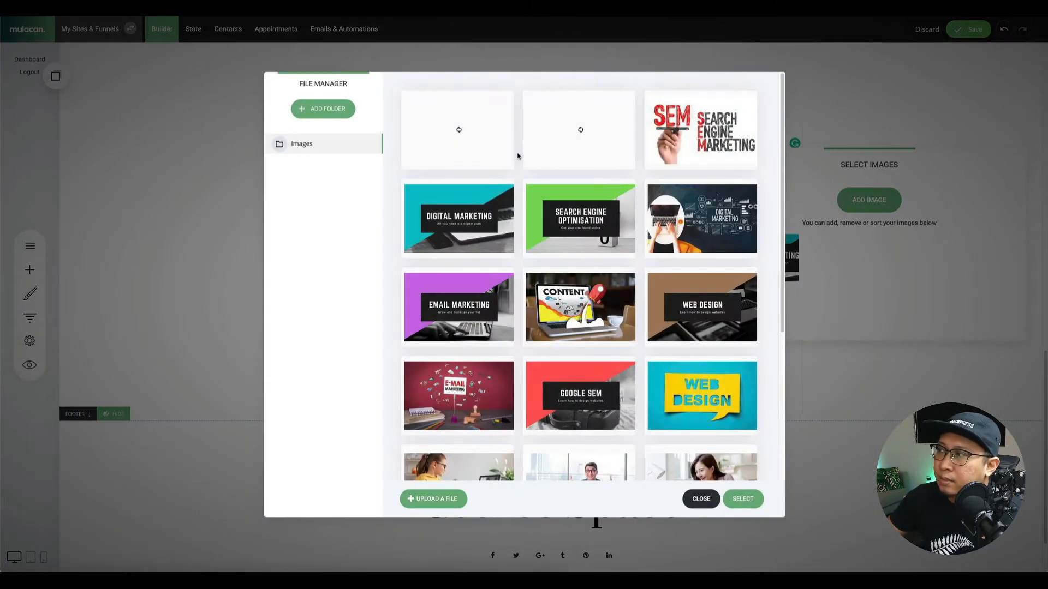
left_click(598, 142)
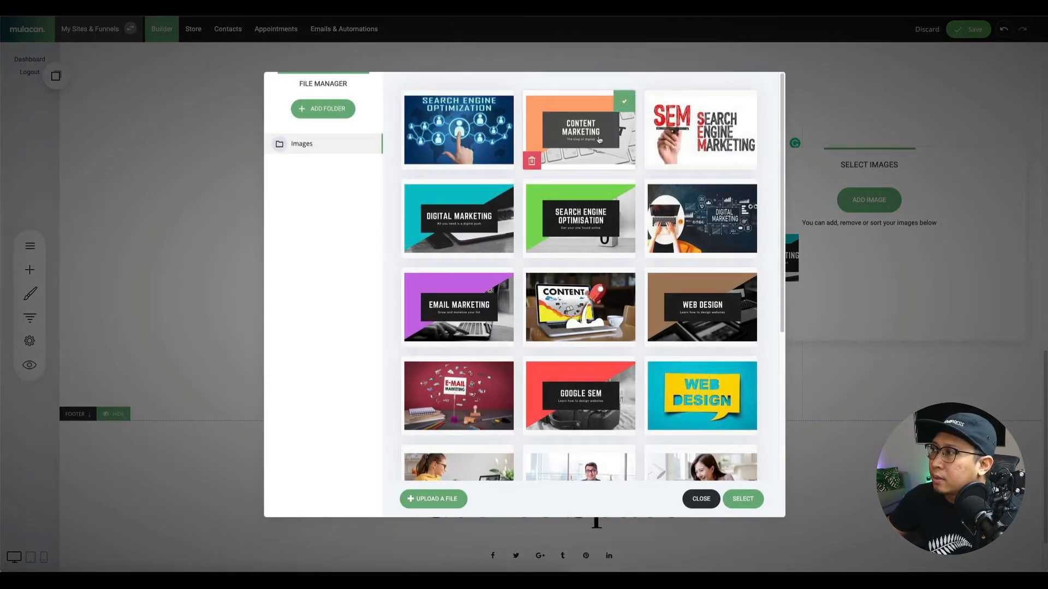
left_click(473, 221)
left_click(583, 222)
left_click(487, 216)
left_click(621, 220)
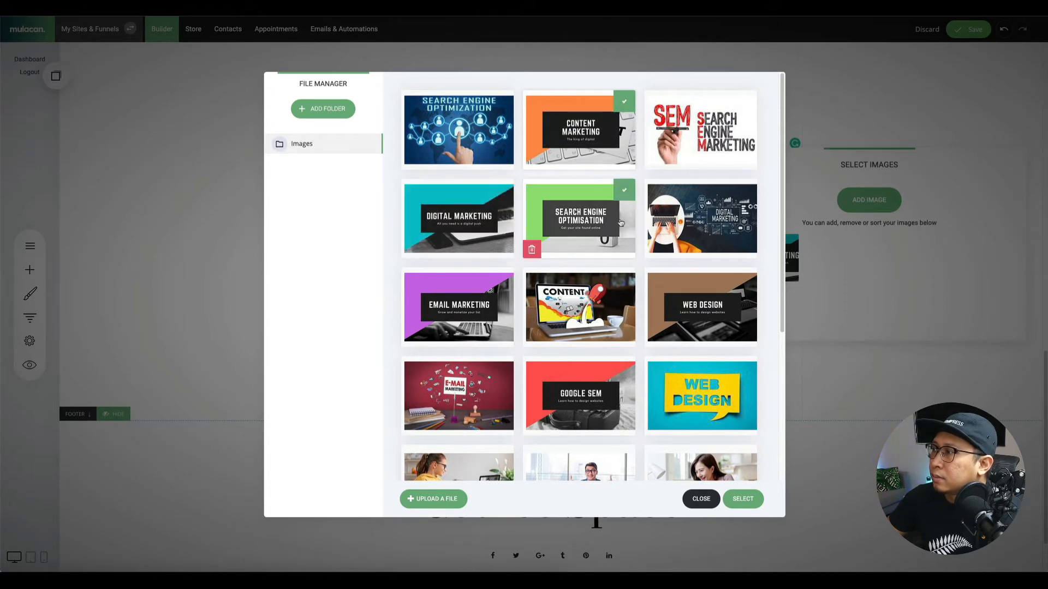
left_click(474, 308)
left_click(701, 309)
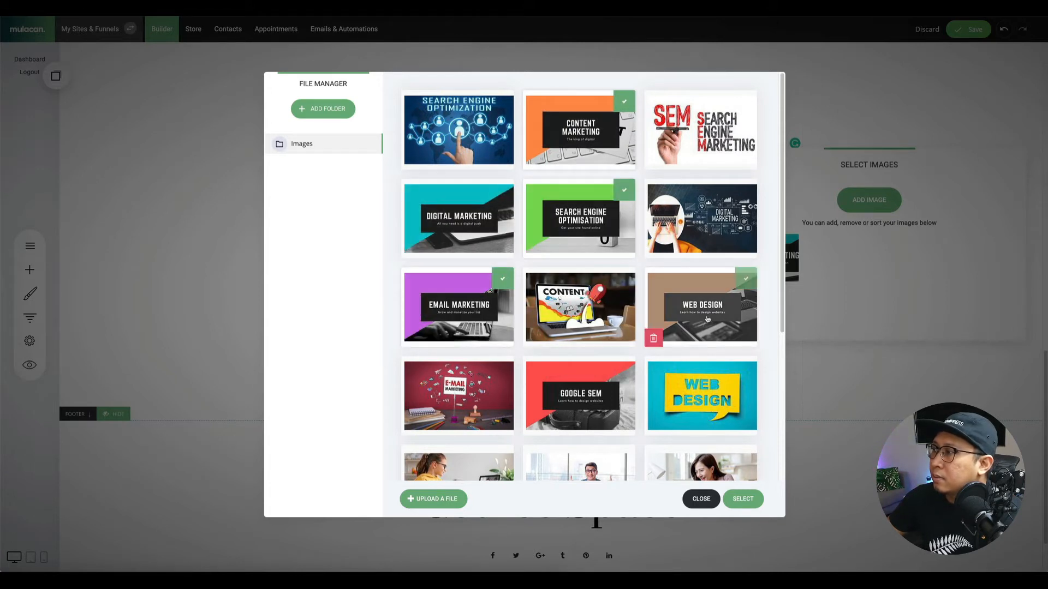
left_click(580, 396)
left_click(743, 499)
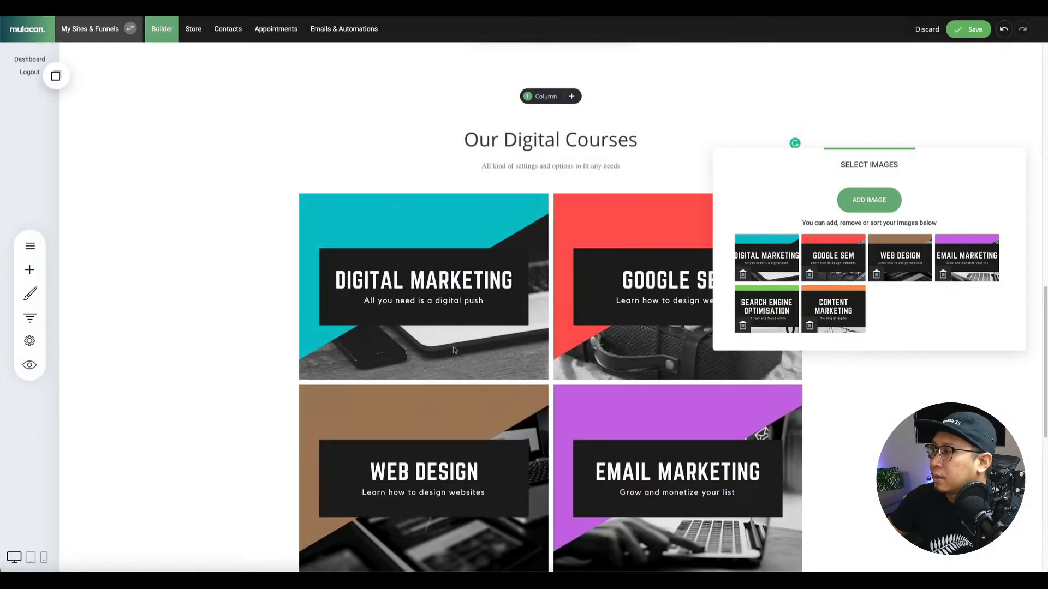
left_click(643, 290)
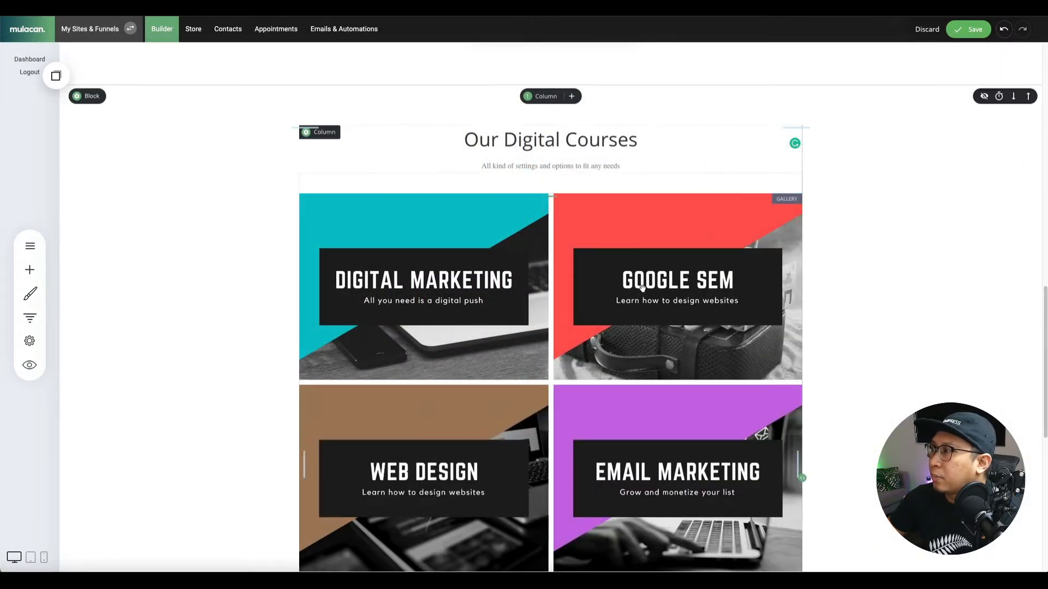
scroll(526, 349, "down", 5)
scroll(527, 350, "up", 8)
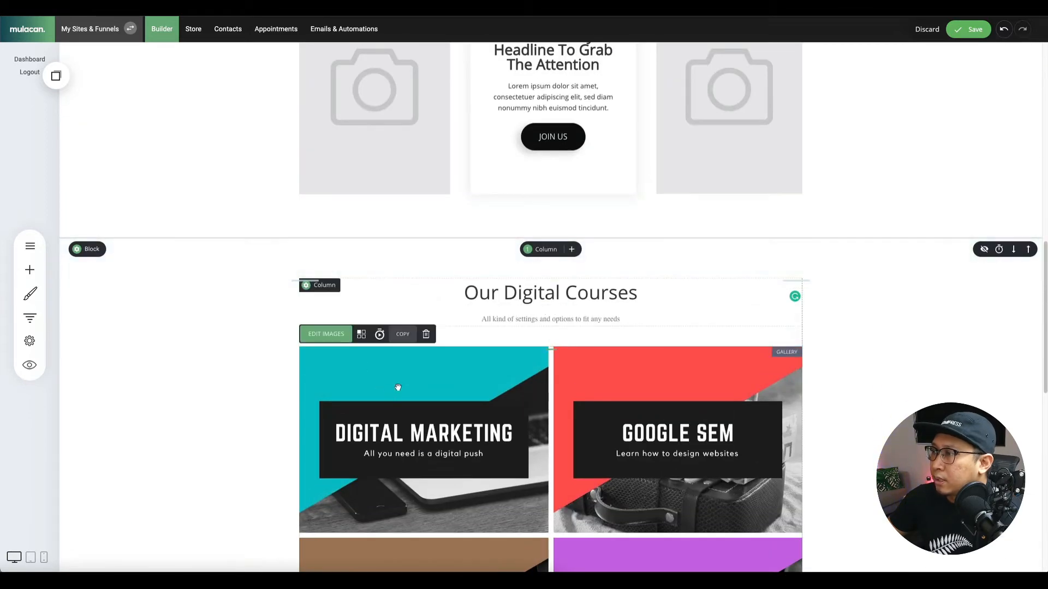
Set the Our Digital Courses gallery to show three images per row.
left_click(362, 331)
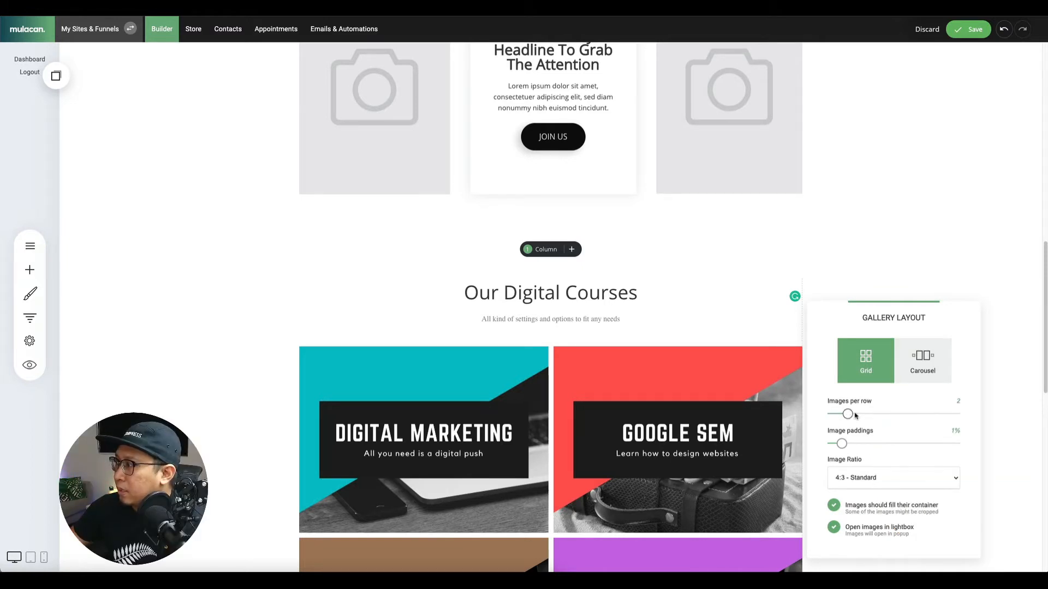
left_click_drag(855, 415, 865, 414)
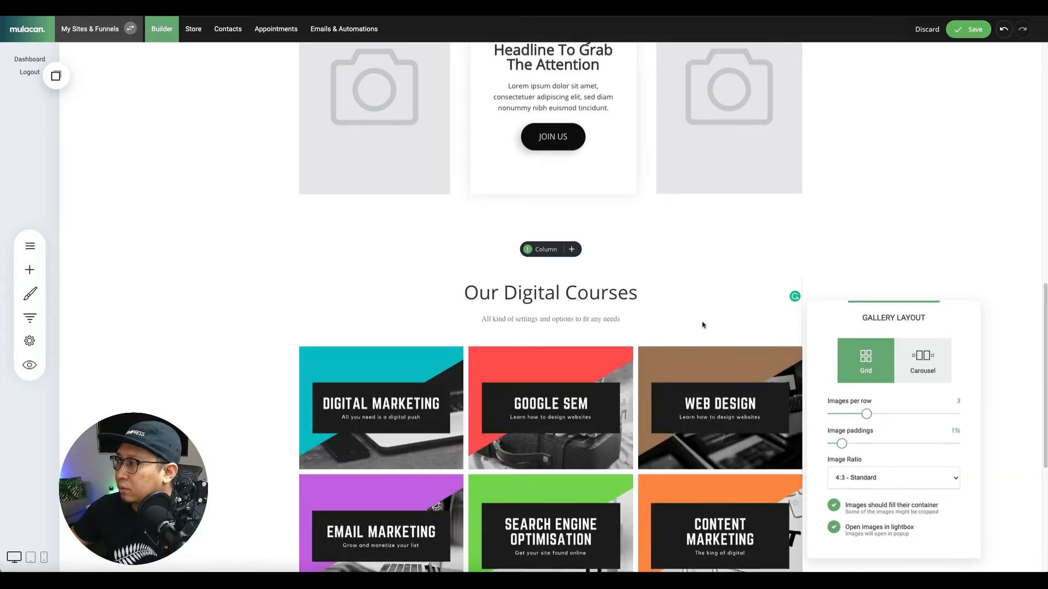
left_click(703, 327)
scroll(889, 374, "down", 3)
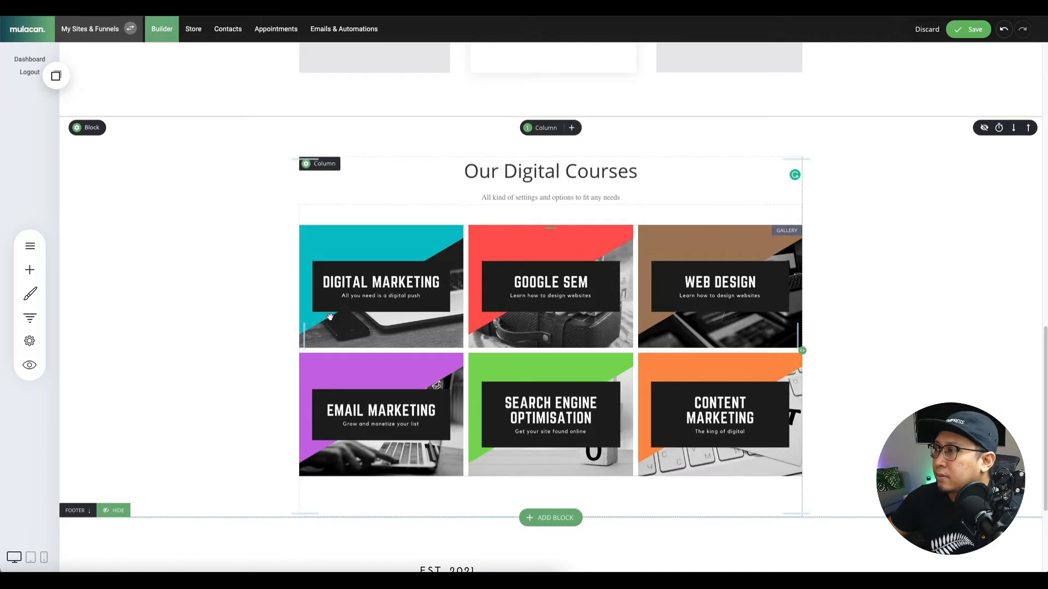
Save the page and check that the gallery sits above the Course Space footer.
left_click(965, 33)
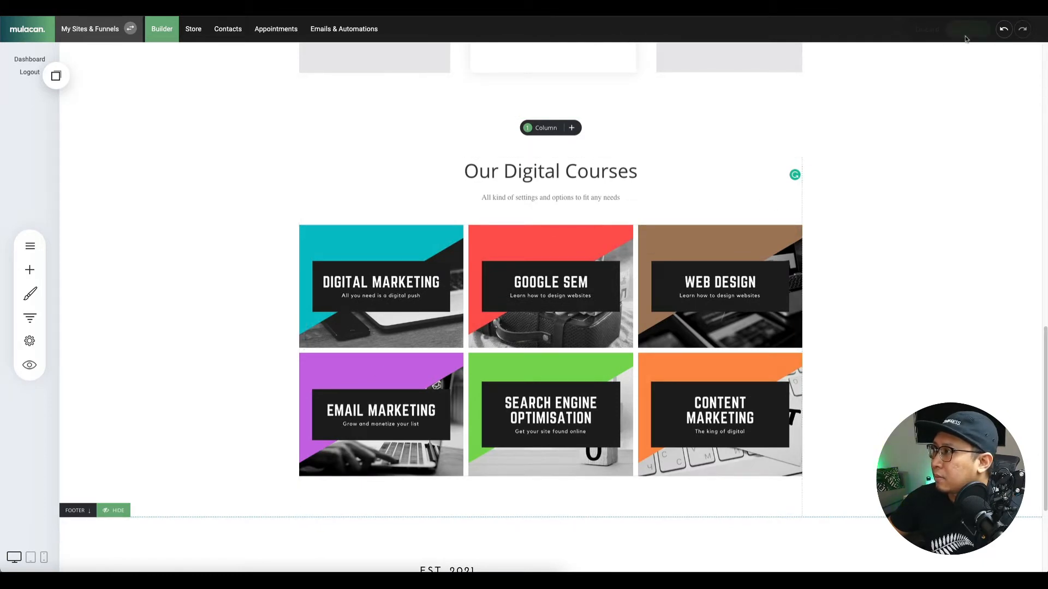
scroll(937, 293, "up", 10)
scroll(928, 297, "down", 8)
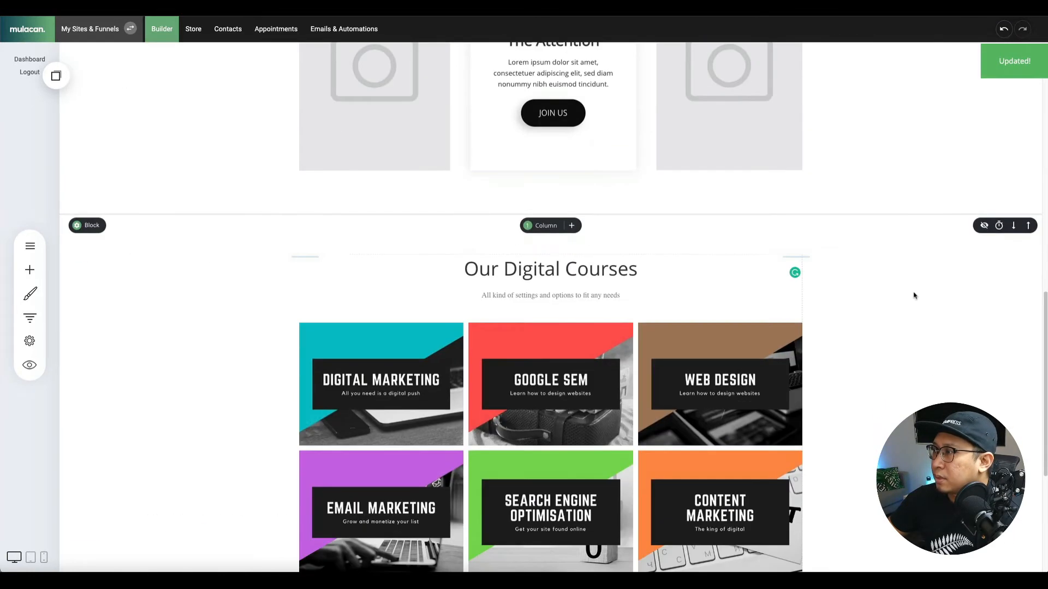
scroll(596, 328, "down", 5)
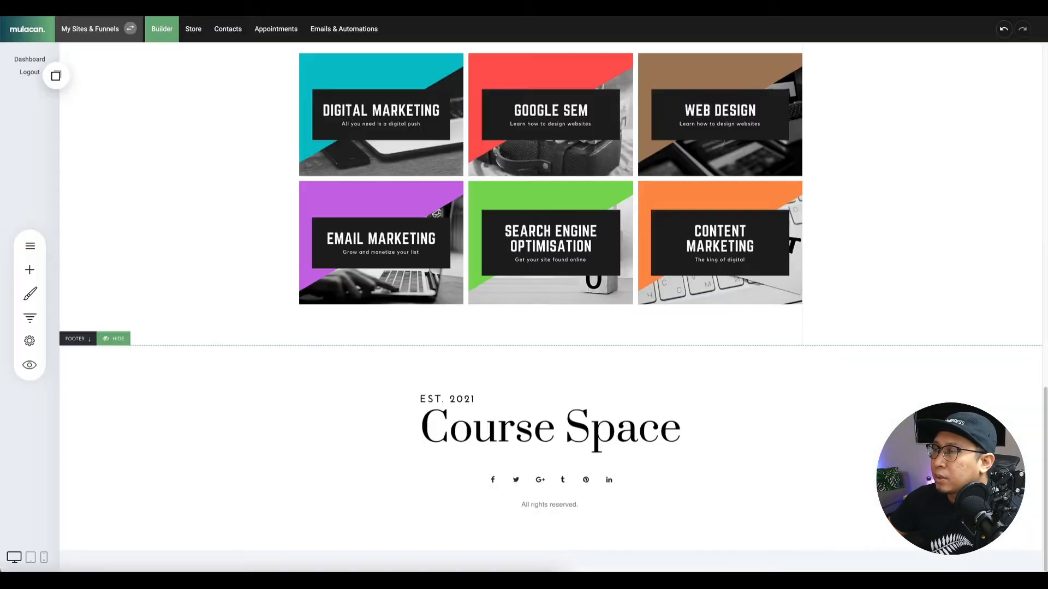
Insert the dark 'Let's Chat & Grow Your Business!' Call To Action template below the gallery.
left_click(550, 346)
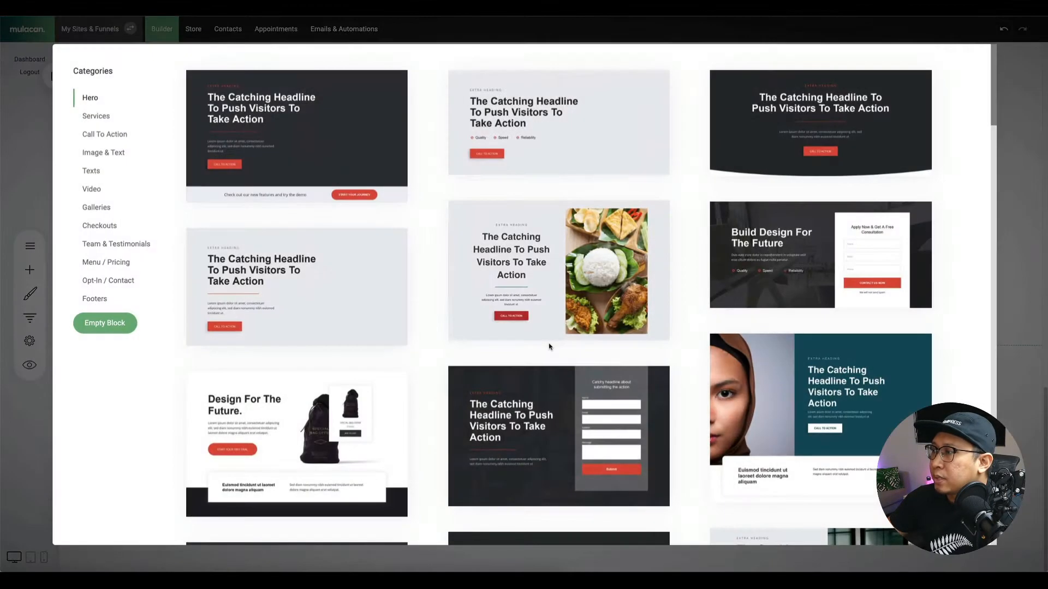
left_click(111, 133)
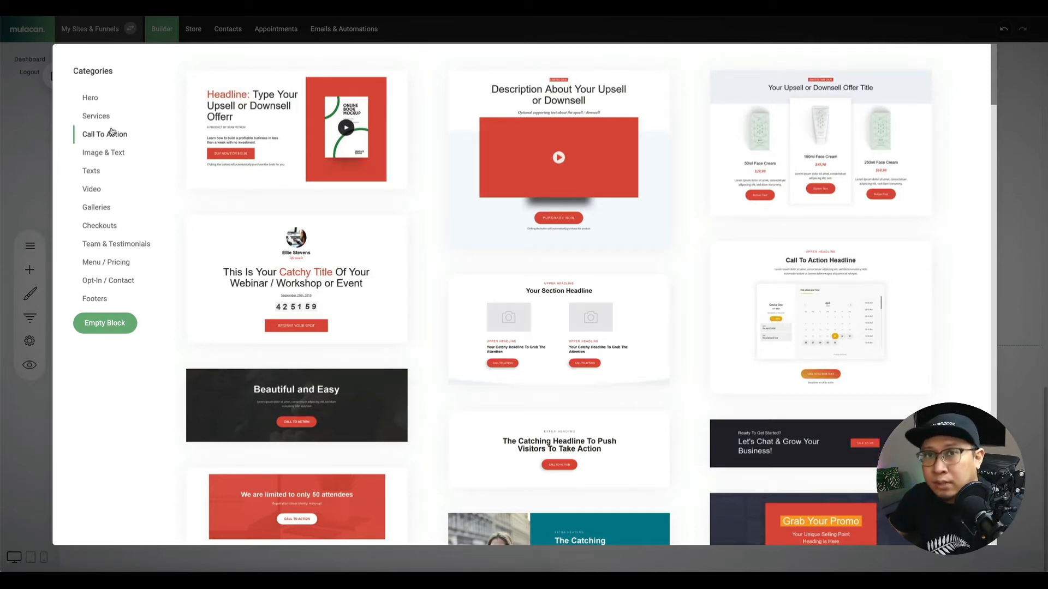
scroll(745, 347, "down", 2)
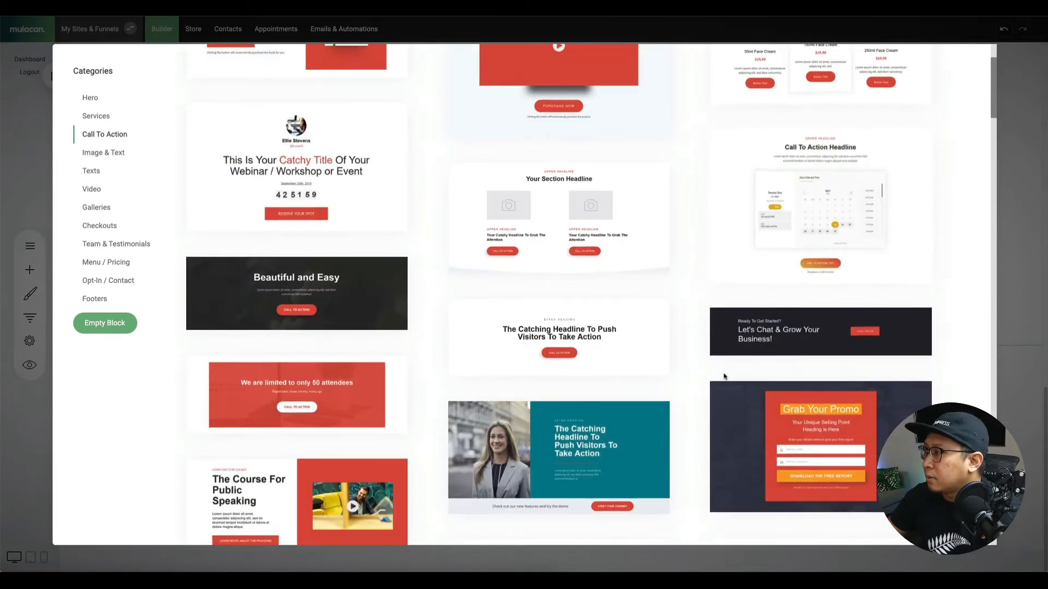
left_click(745, 347)
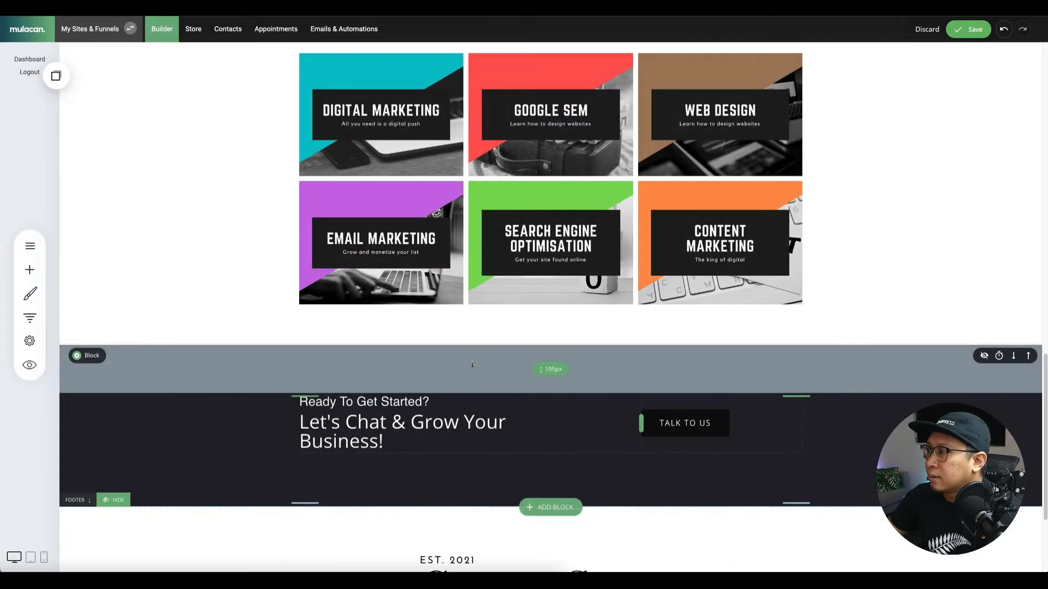
Make the TALK TO US button background white.
left_click(709, 423)
left_click(698, 396)
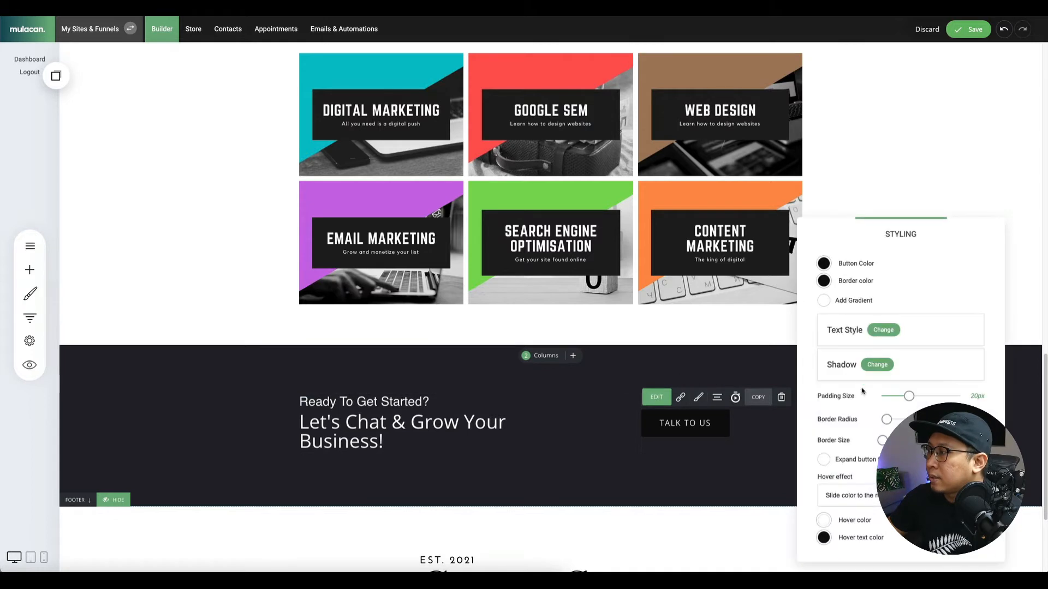
left_click(824, 264)
left_click(909, 408)
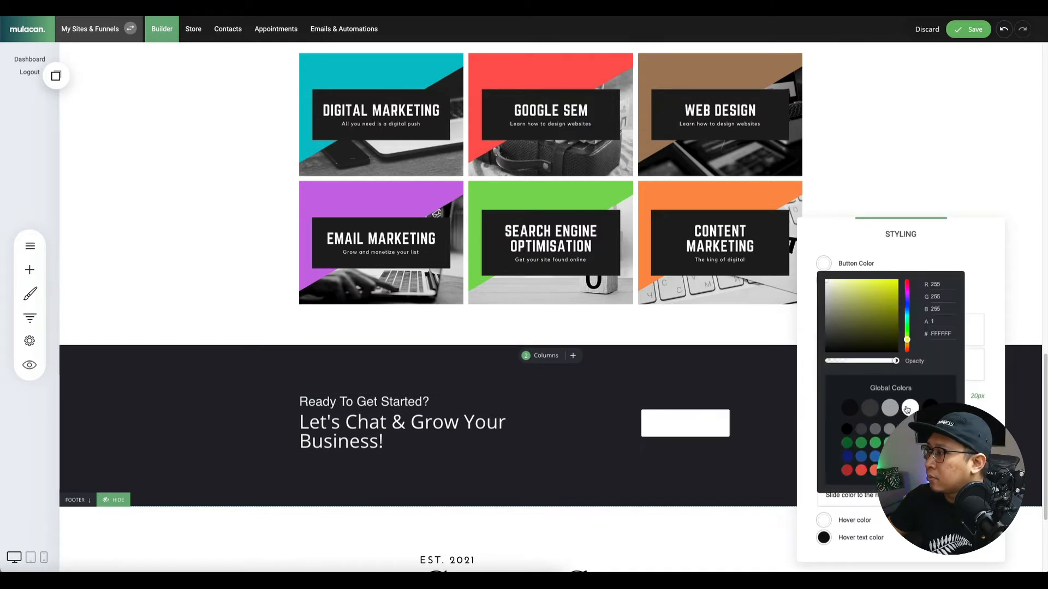
left_click(816, 288)
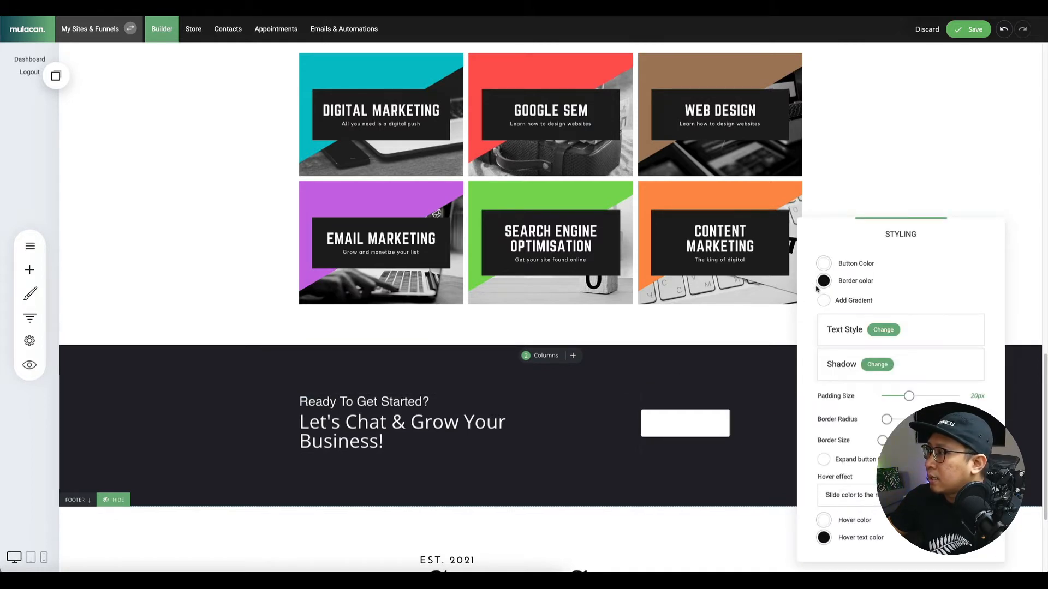
Set the TALK TO US button text to near-black and save the page.
left_click(871, 331)
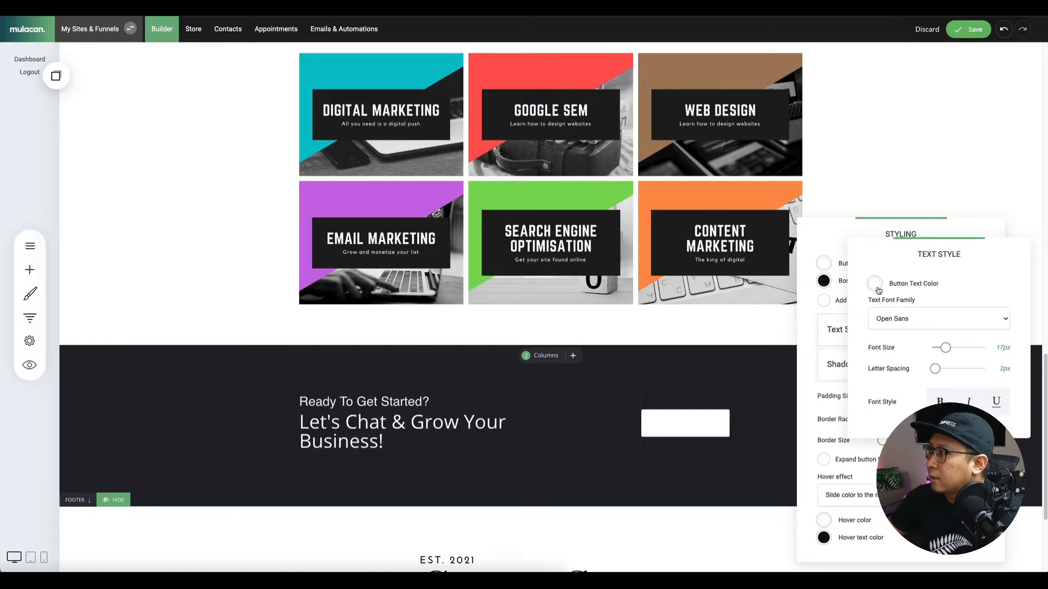
left_click(875, 284)
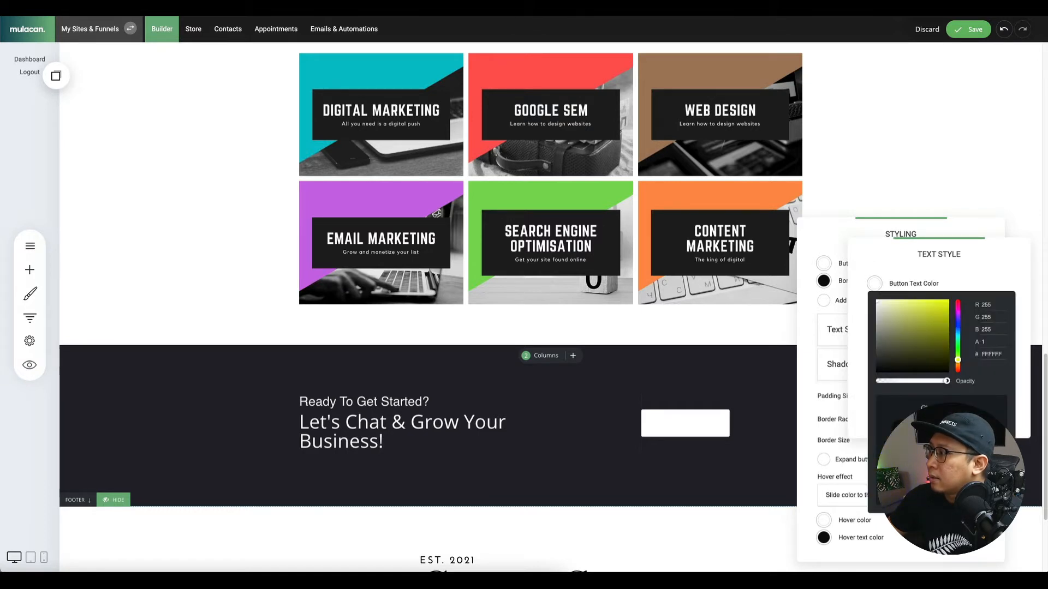
left_click(877, 370)
left_click(831, 324)
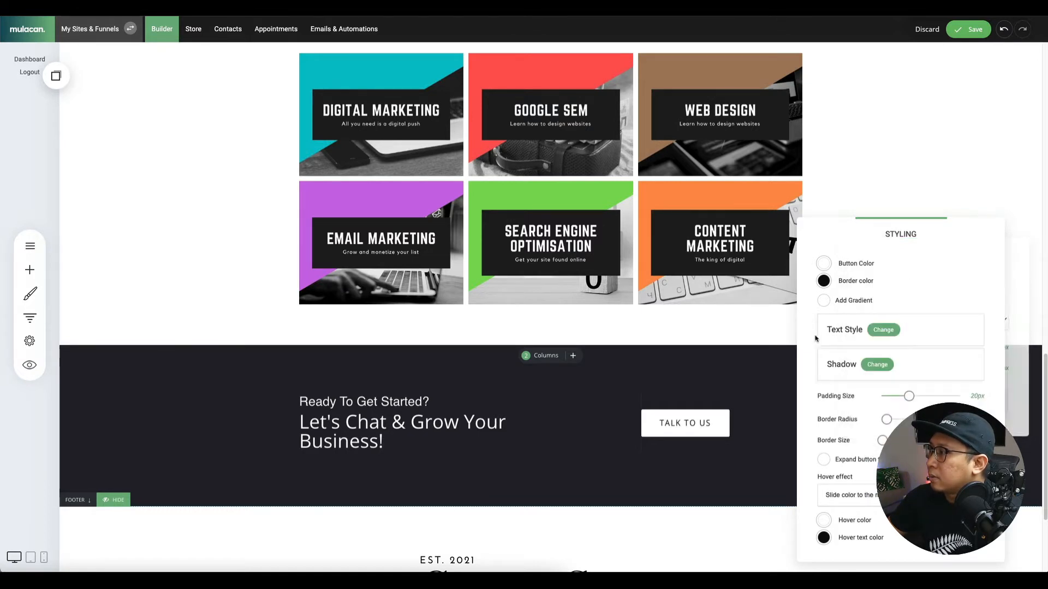
left_click(959, 67)
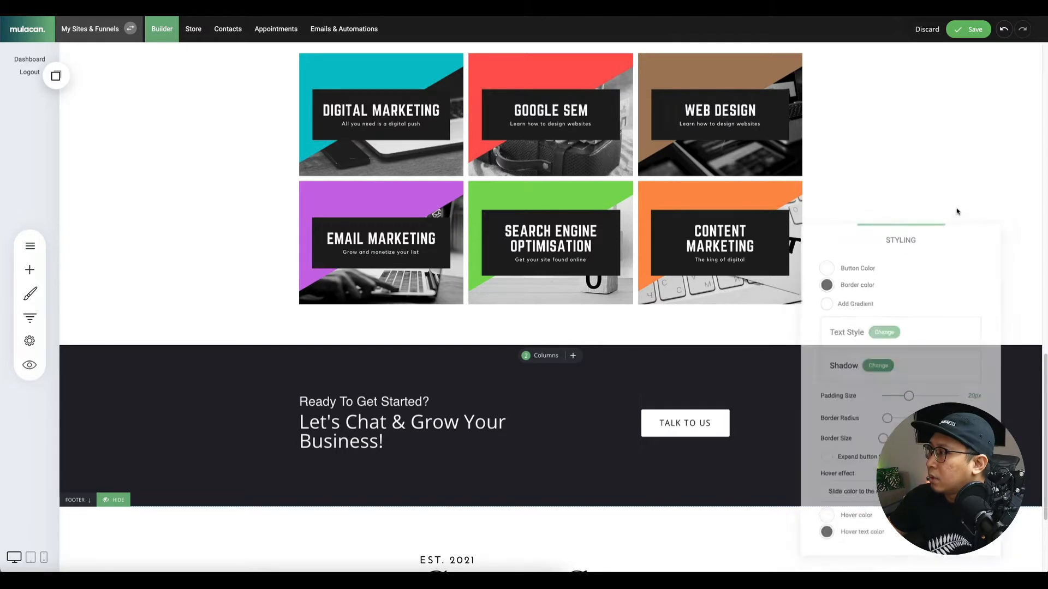
left_click(971, 34)
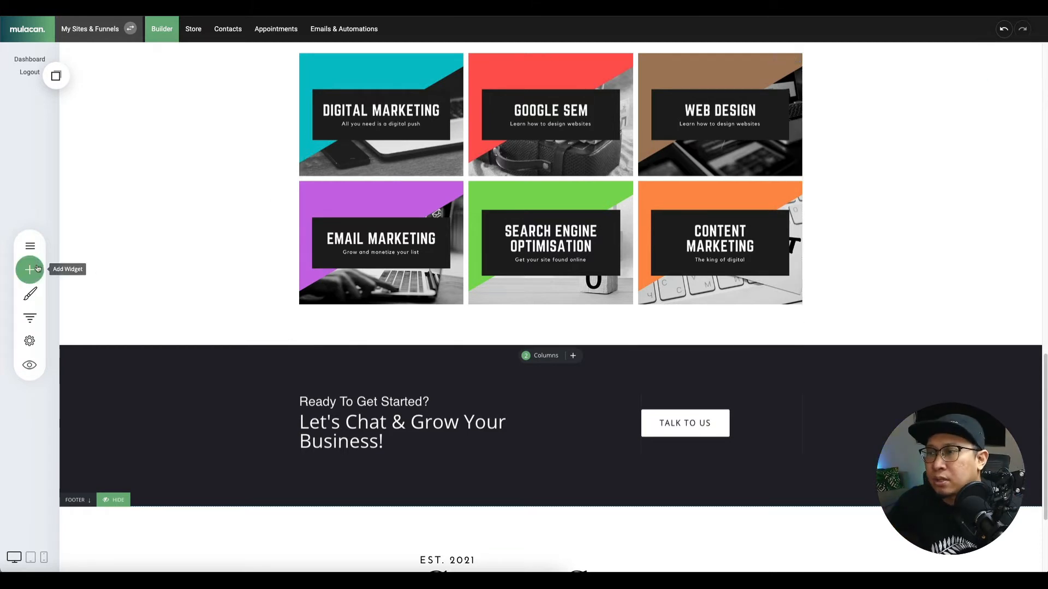
Open Global Styling's Text Styling and review Heading 1's font options, leaving it at Open Sans 72px.
left_click(30, 289)
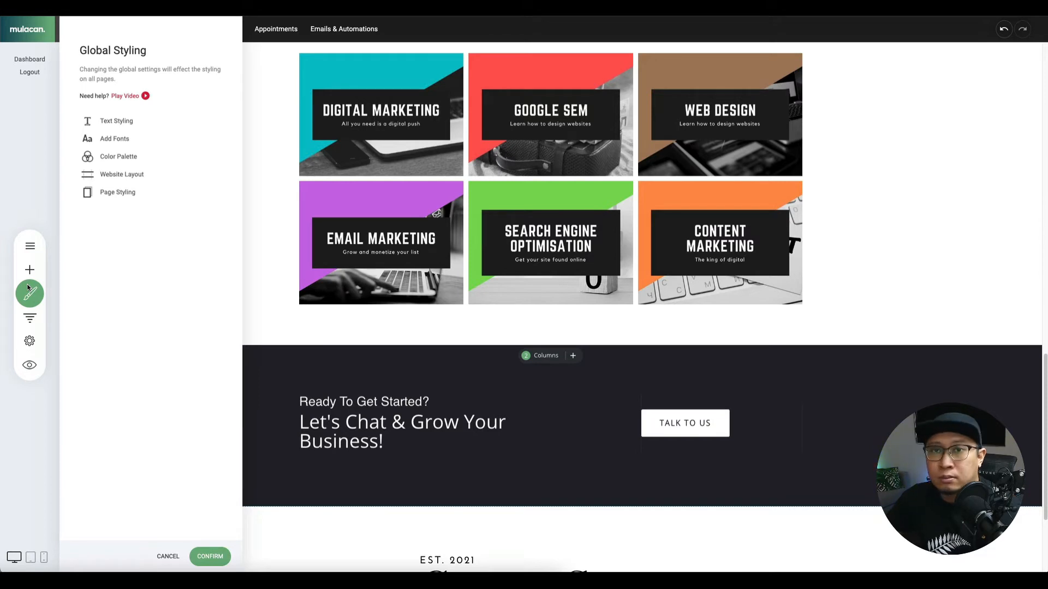
left_click(116, 121)
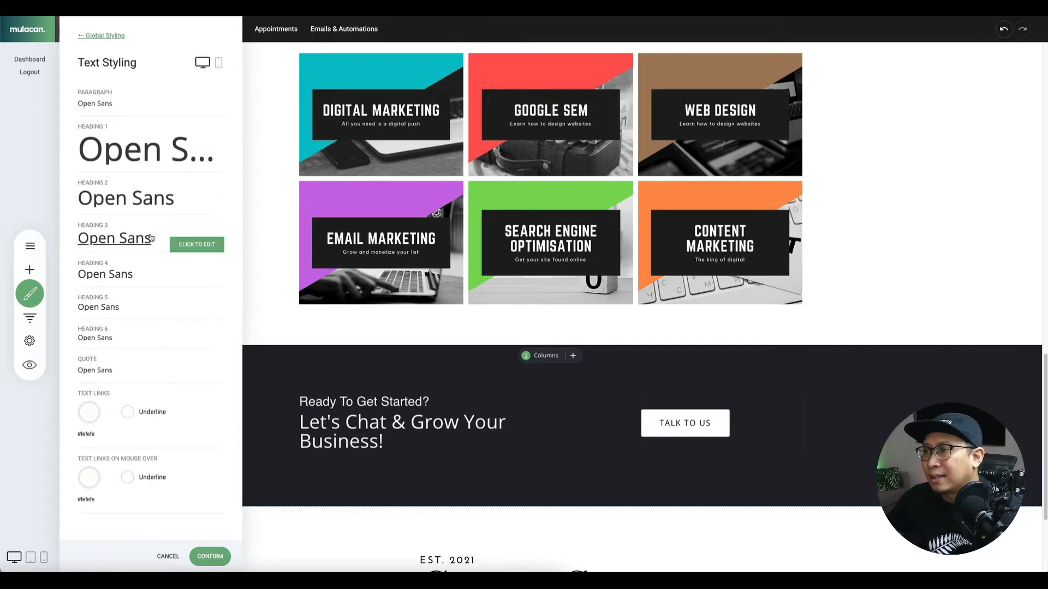
left_click(112, 162)
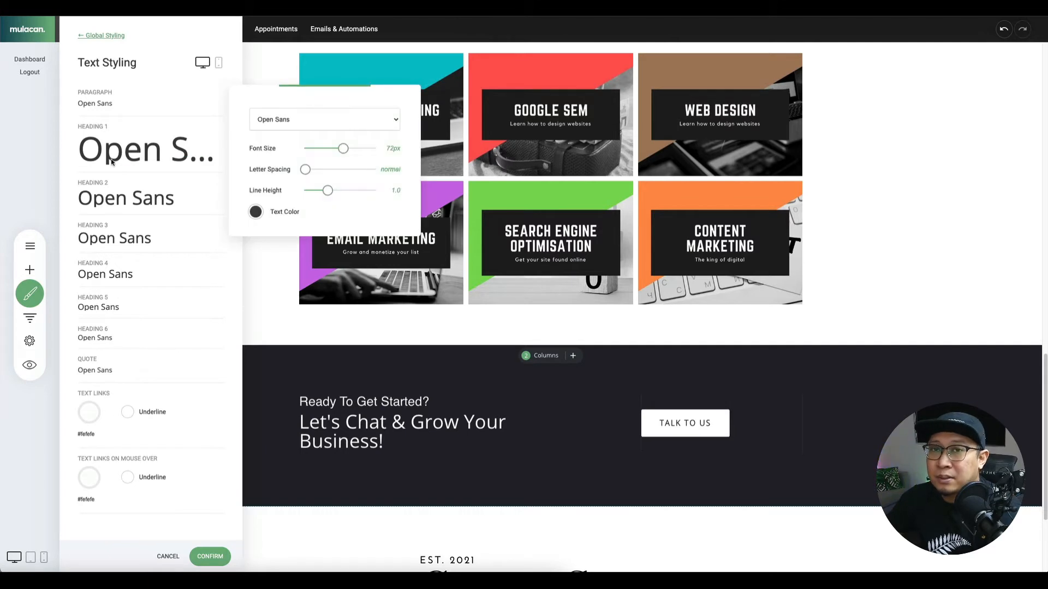
left_click(307, 121)
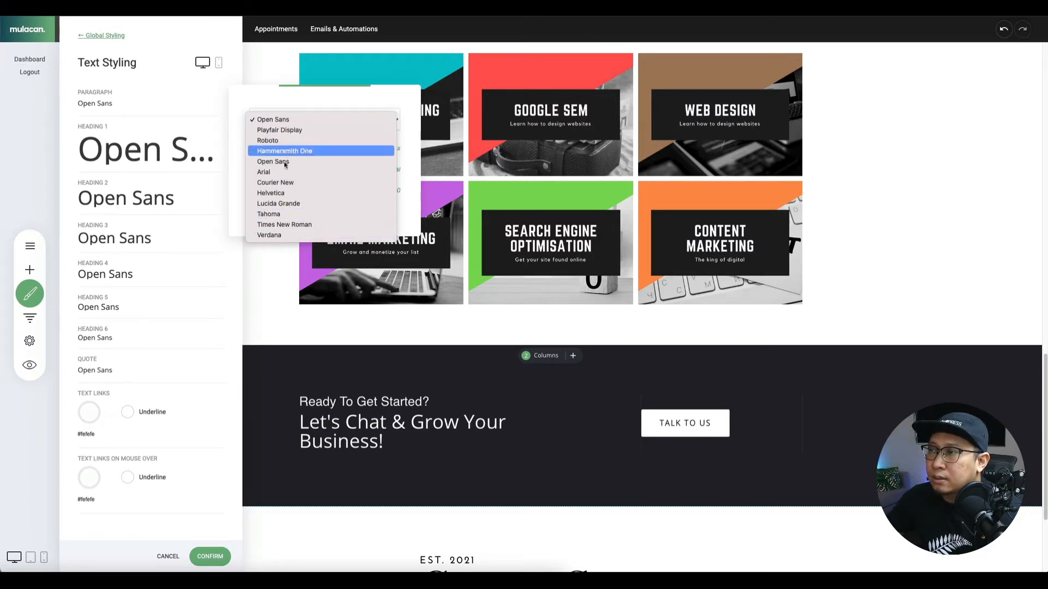
left_click(88, 36)
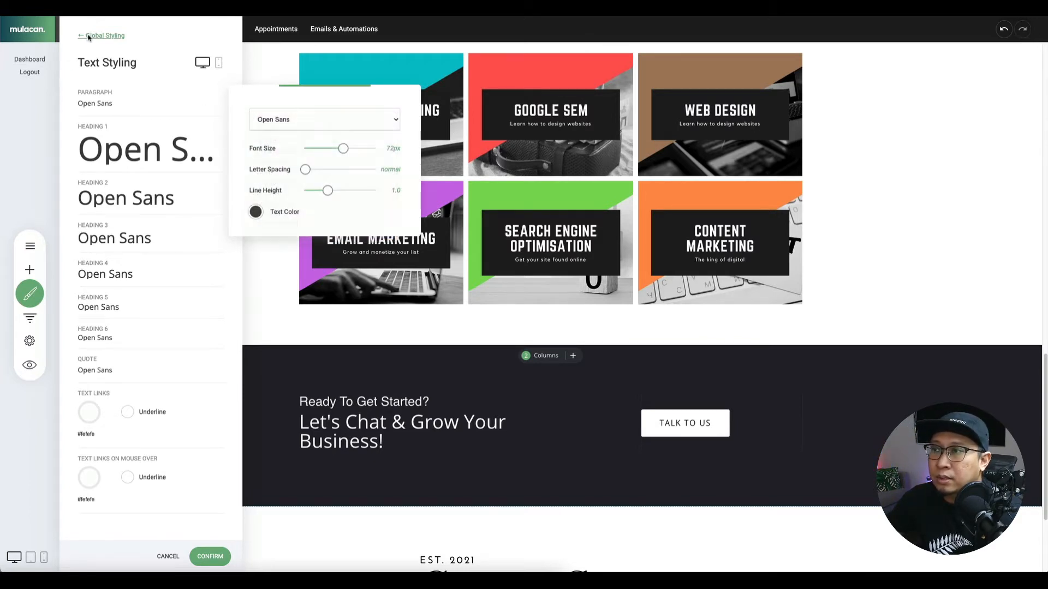
left_click(90, 36)
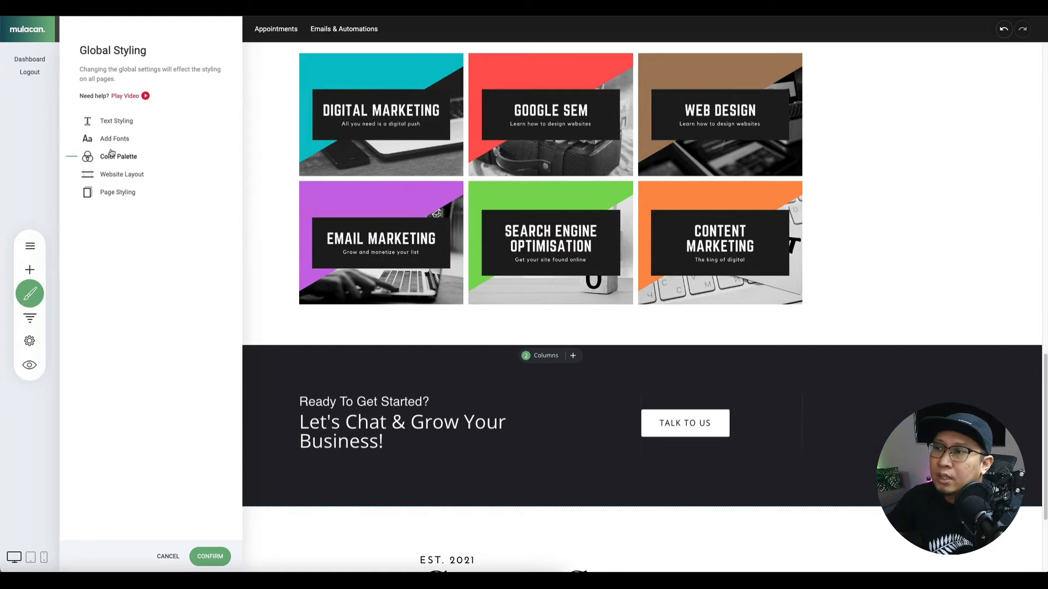
Add the Cutive Google font to the site's font list via Add Fonts.
left_click(114, 139)
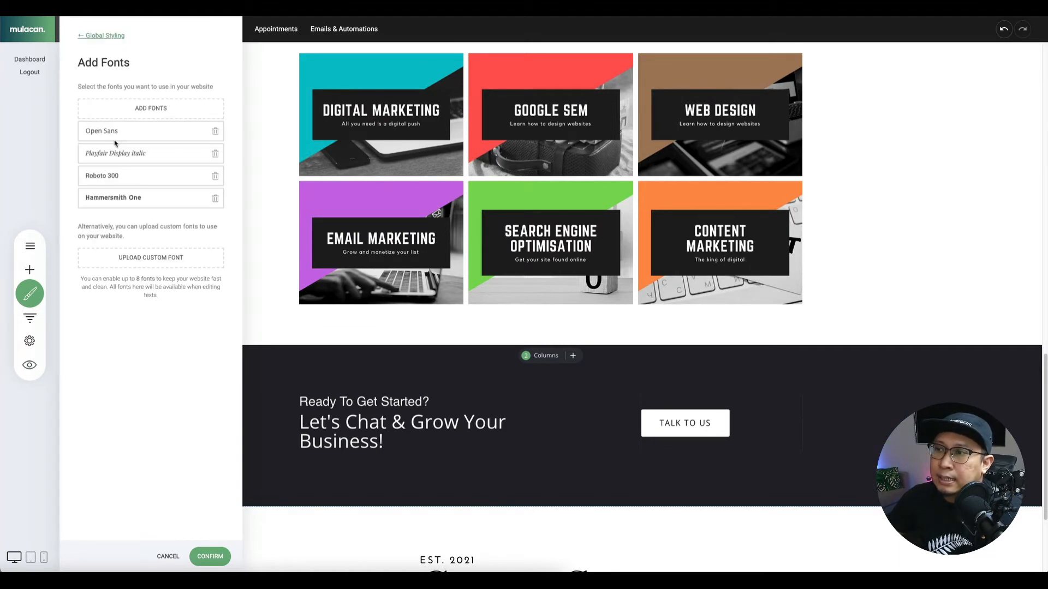
left_click(146, 115)
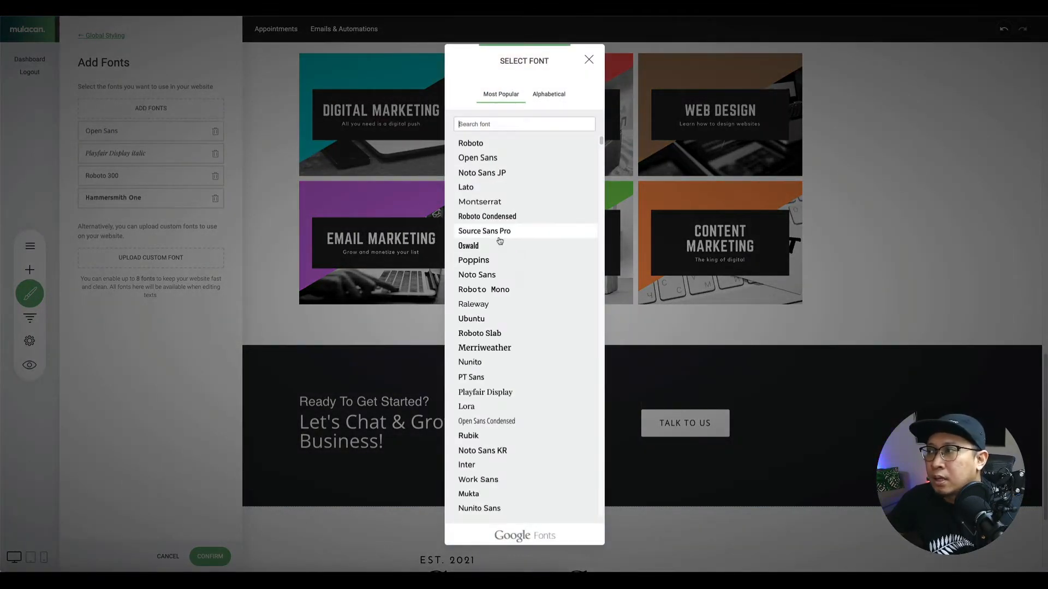
scroll(500, 241, "down", 20)
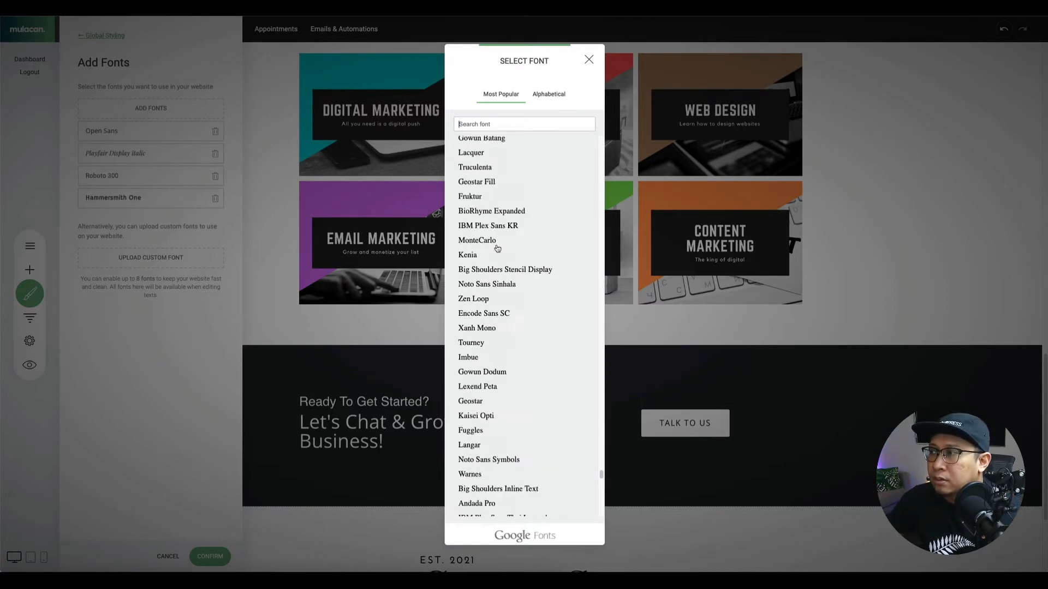
scroll(498, 248, "up", 15)
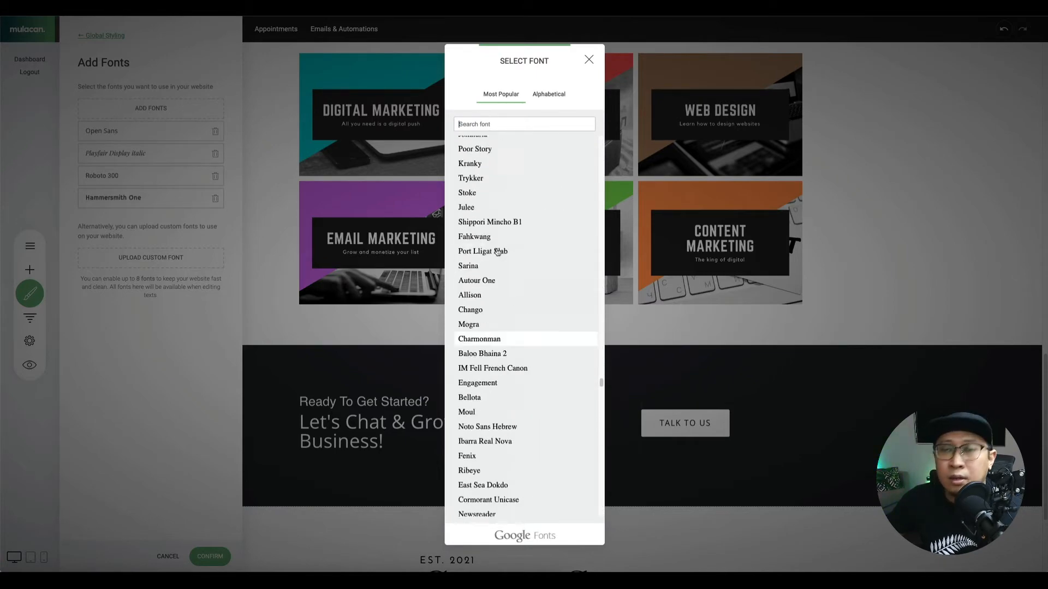
scroll(497, 251, "up", 8)
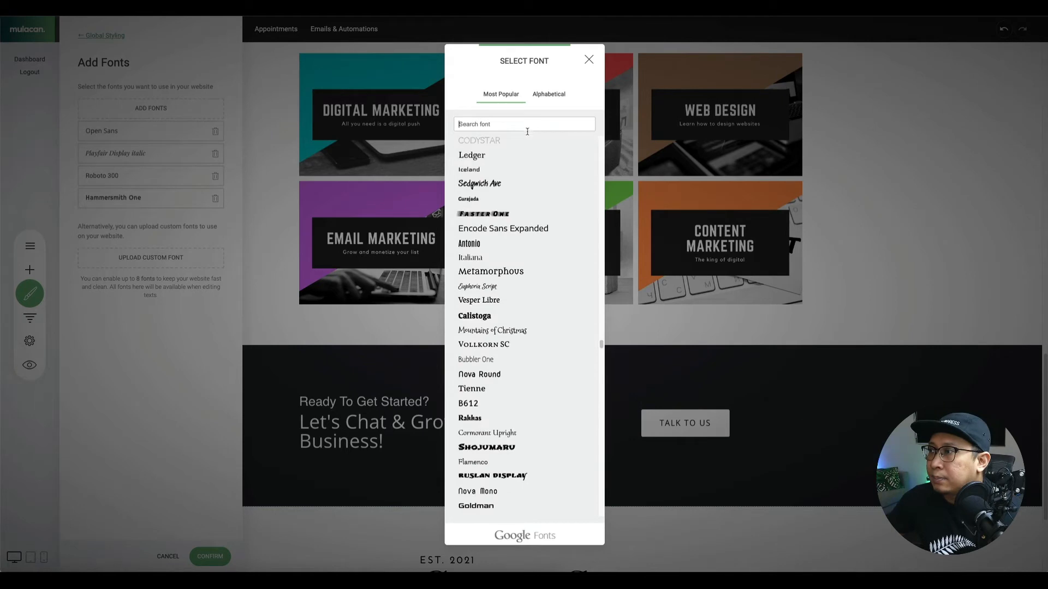
scroll(492, 256, "down", 3)
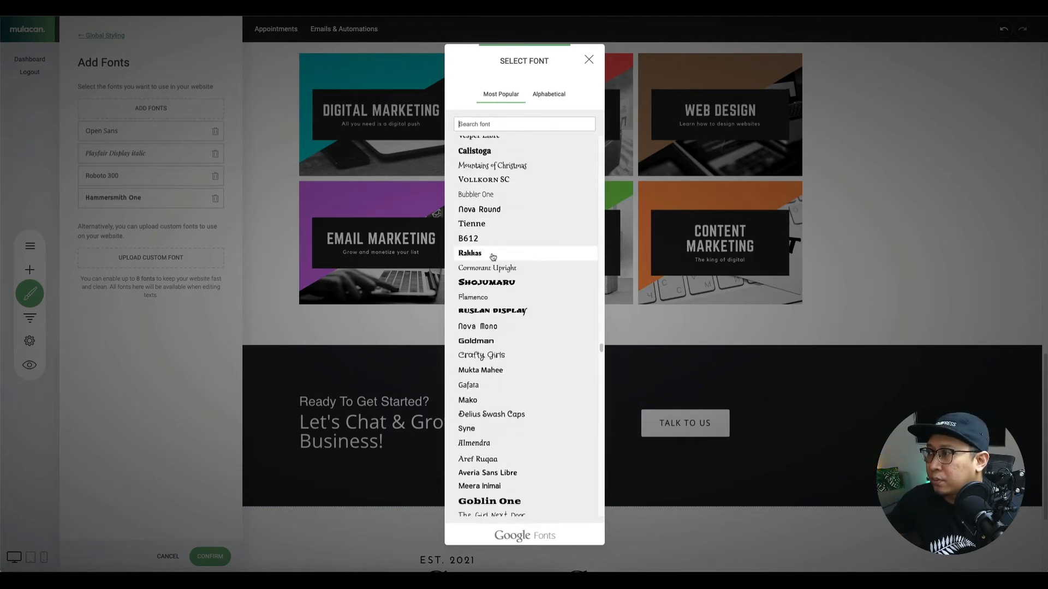
scroll(493, 257, "down", 7)
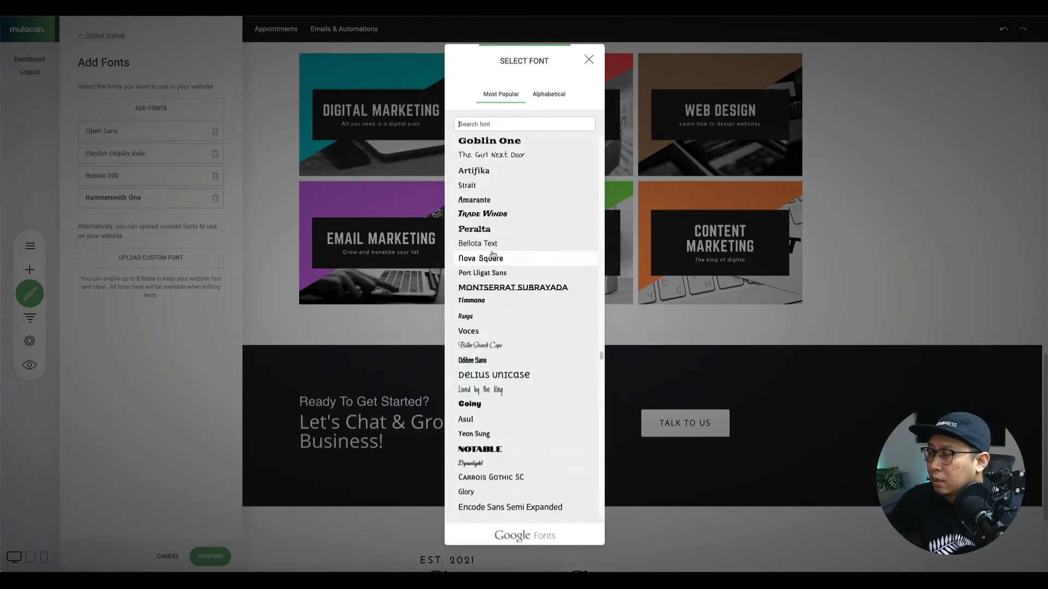
scroll(493, 255, "down", 4)
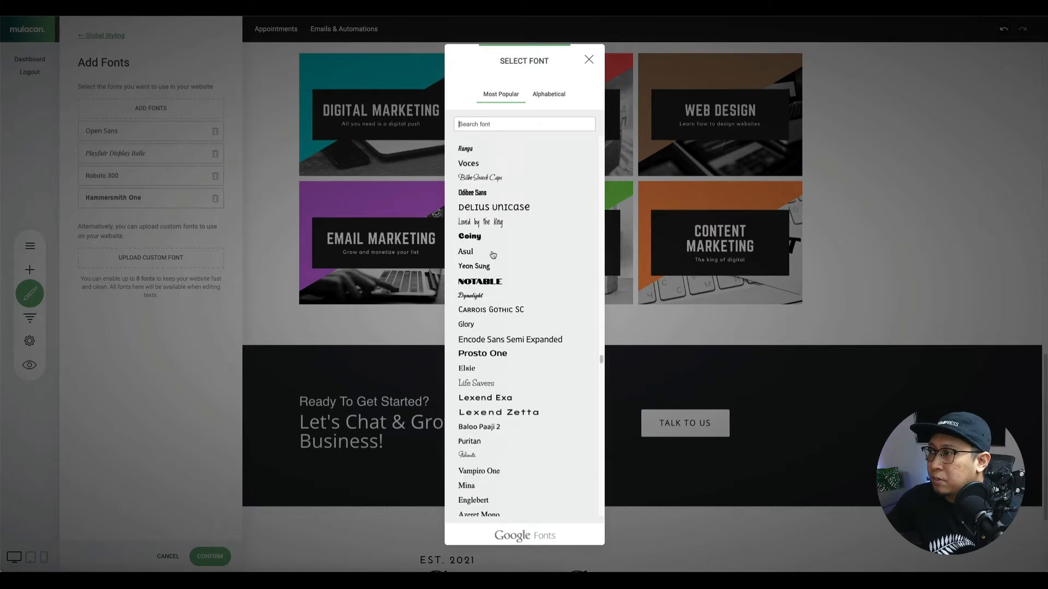
scroll(493, 255, "down", 4)
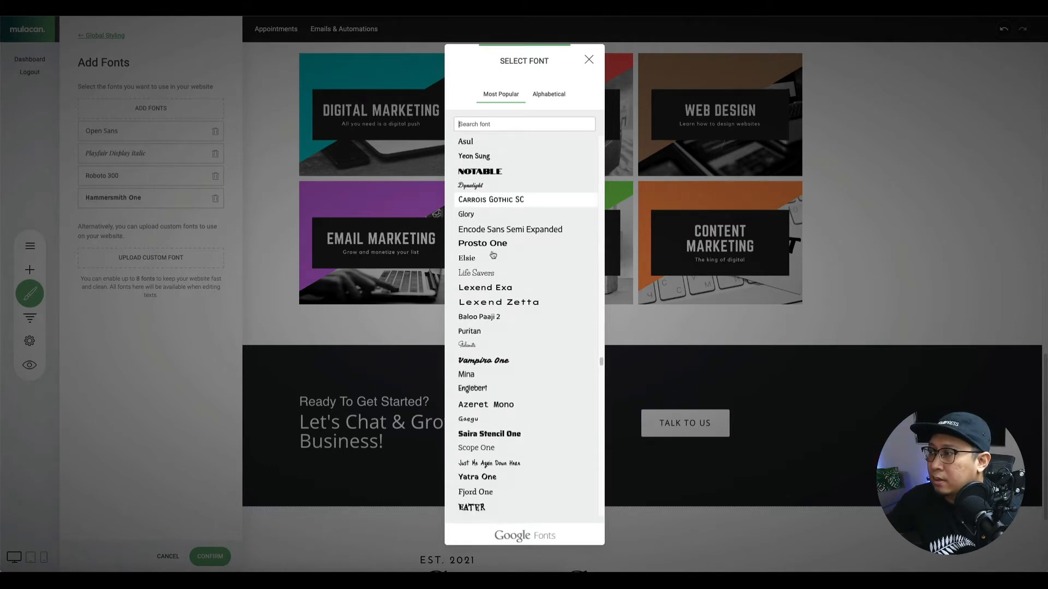
scroll(493, 255, "down", 3)
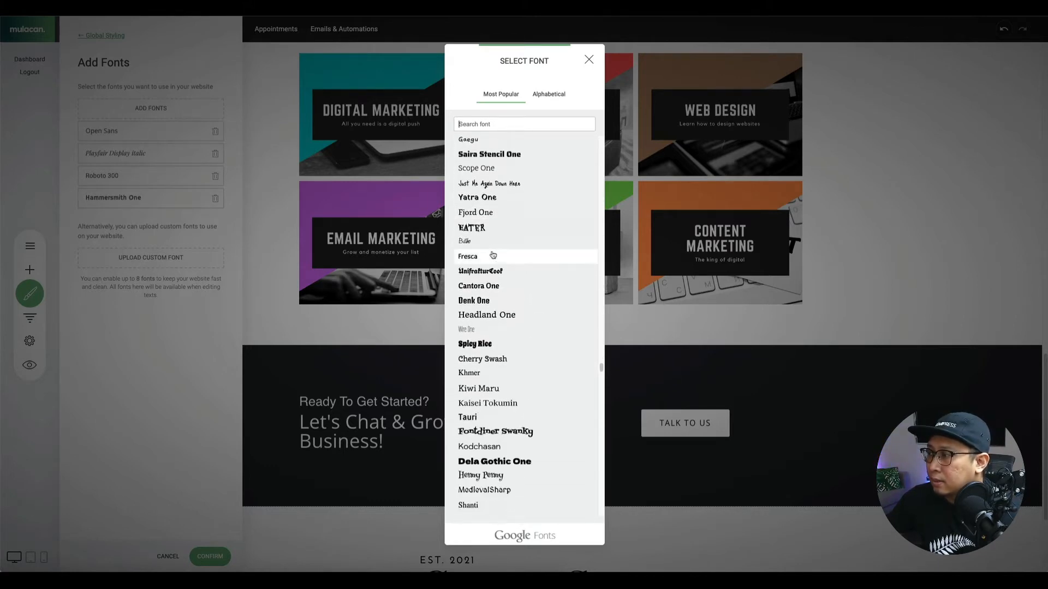
scroll(493, 255, "down", 1)
scroll(493, 255, "down", 8)
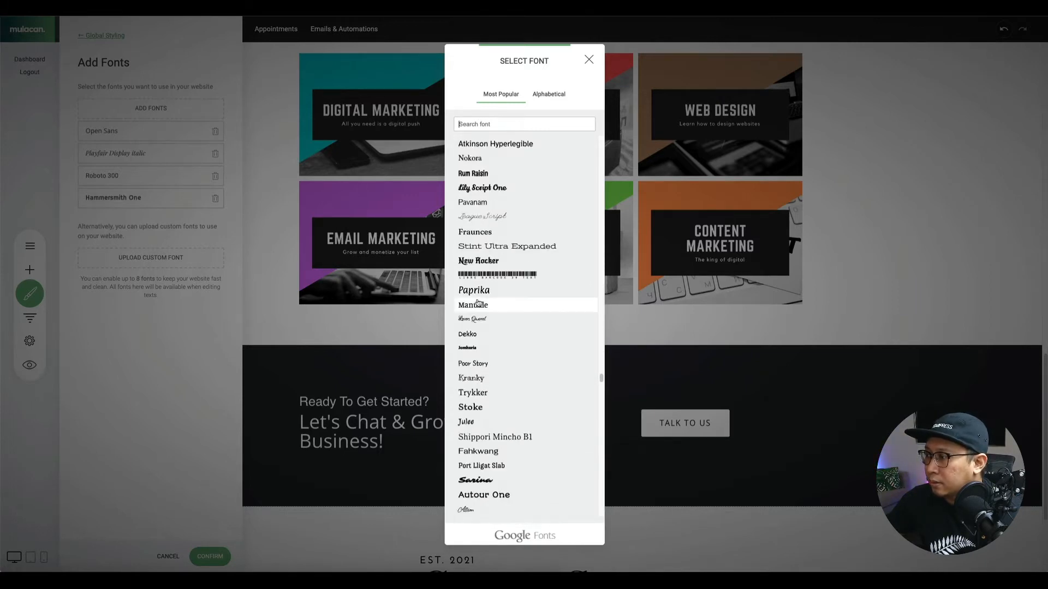
scroll(497, 379, "up", 15)
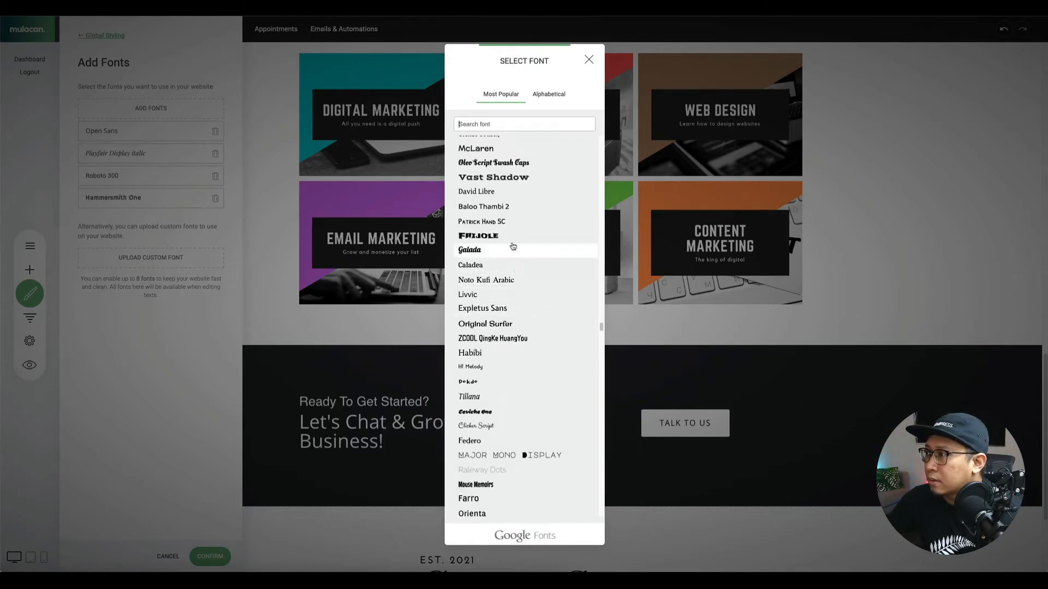
scroll(495, 270, "up", 6)
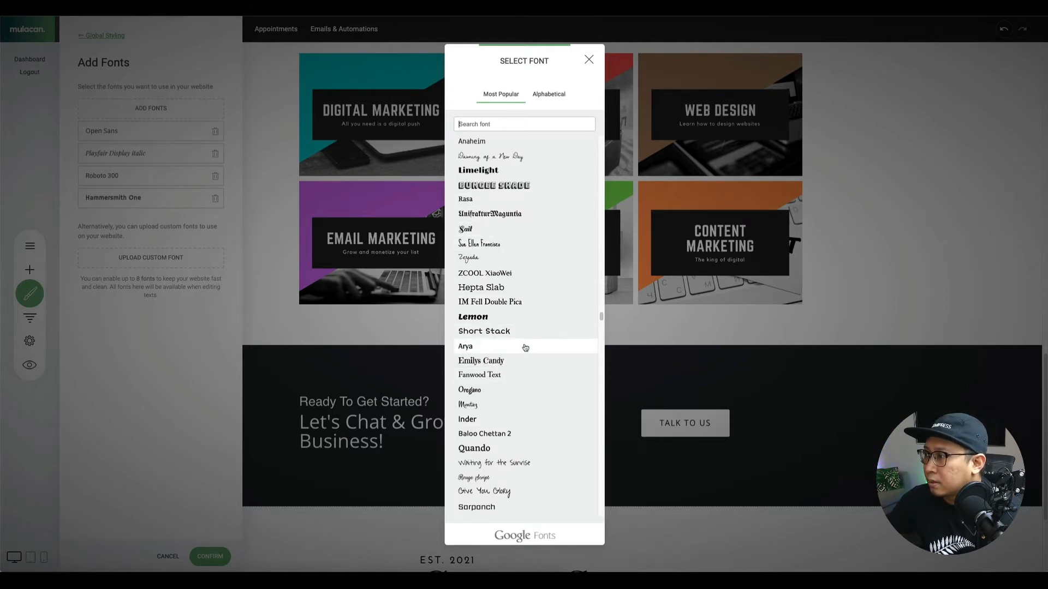
scroll(514, 310, "up", 1)
scroll(514, 310, "up", 8)
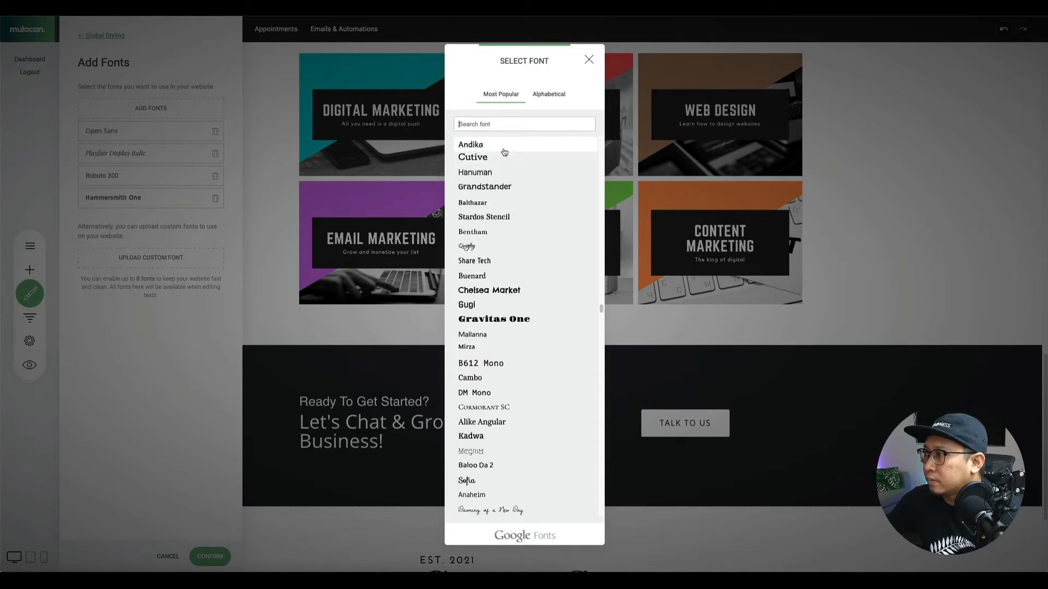
left_click(503, 158)
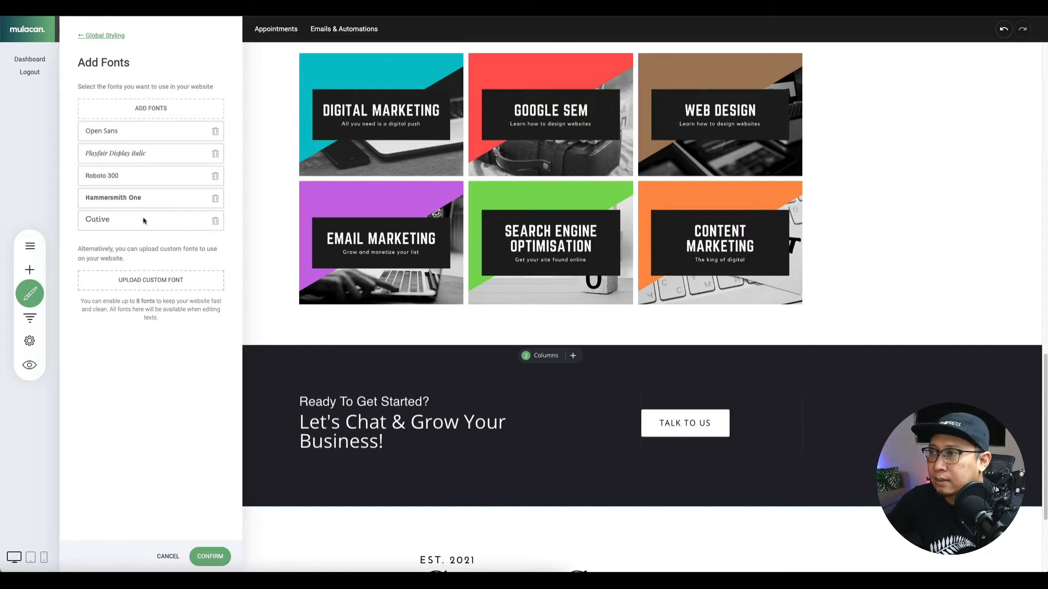
Confirm the new font and set the site-wide paragraph font to Playfair Display.
left_click(216, 557)
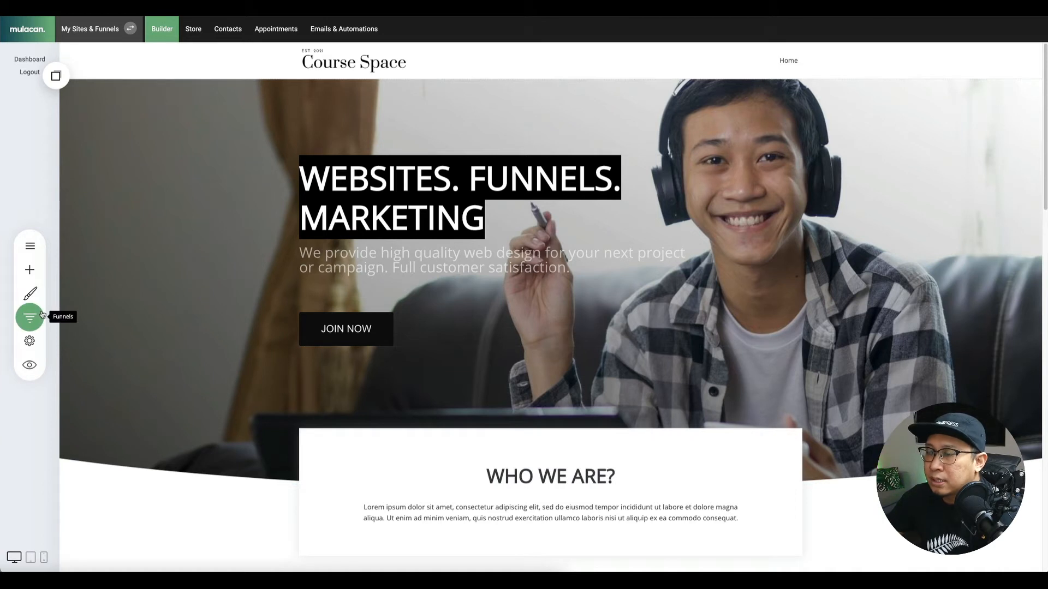
left_click(30, 295)
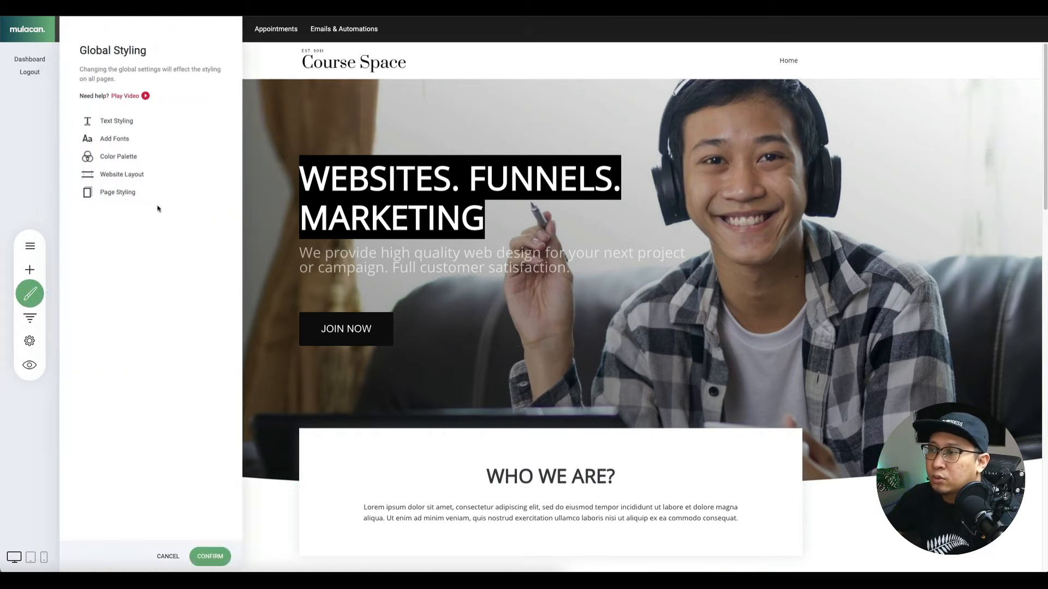
left_click(117, 121)
left_click(116, 110)
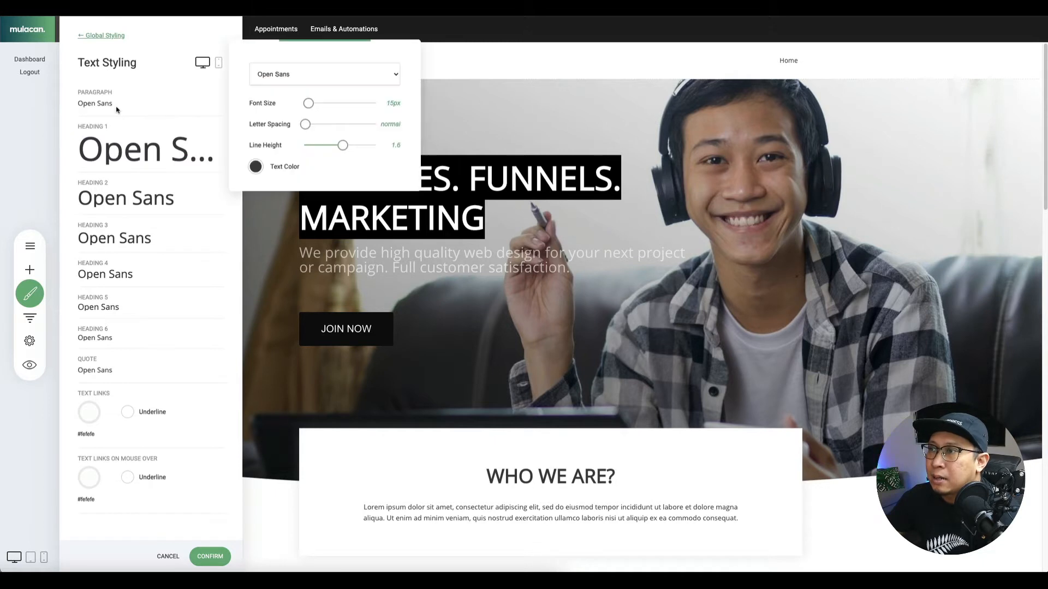
left_click(283, 82)
left_click(285, 85)
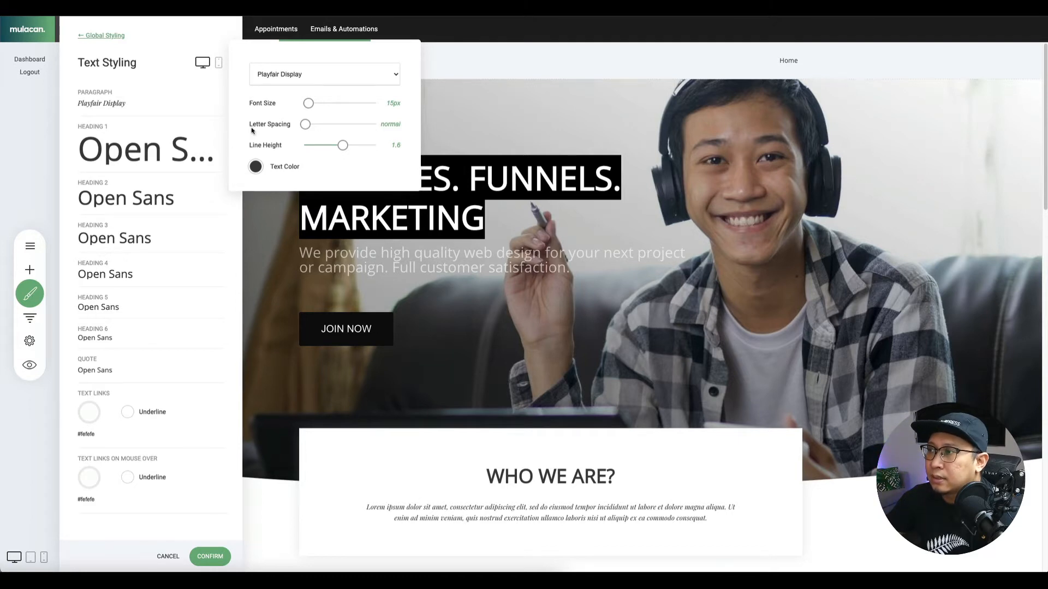
left_click(122, 141)
Set Heading 1 and Heading 2 fonts to Cutive.
left_click(139, 153)
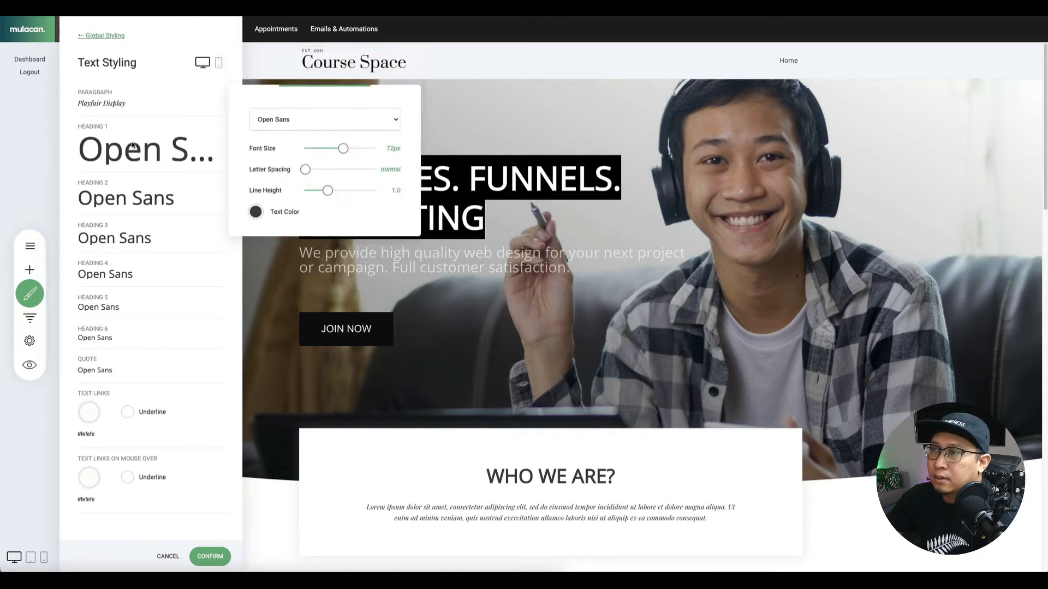
left_click(254, 125)
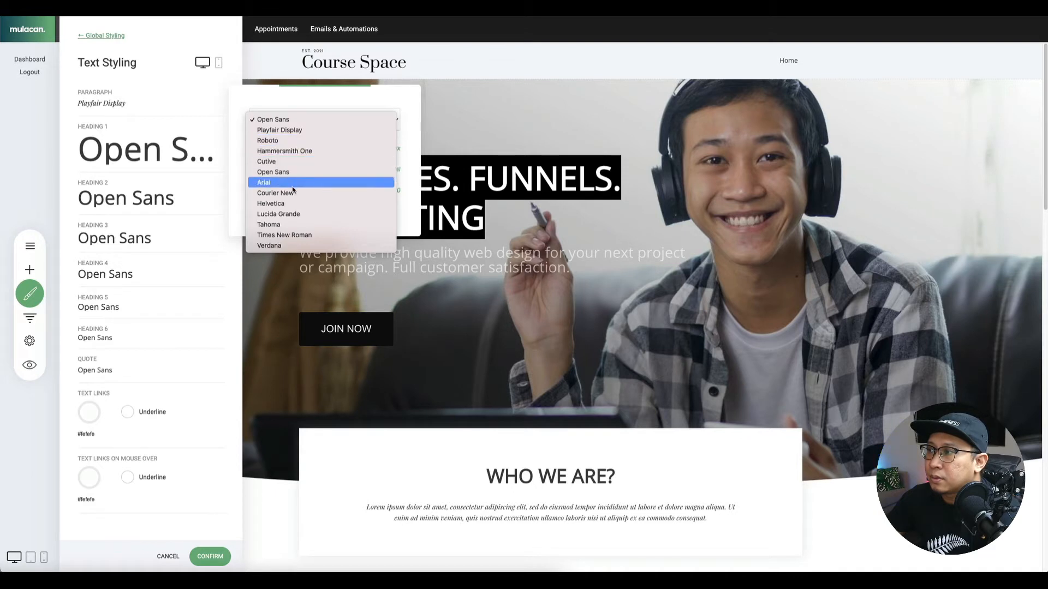
left_click(288, 162)
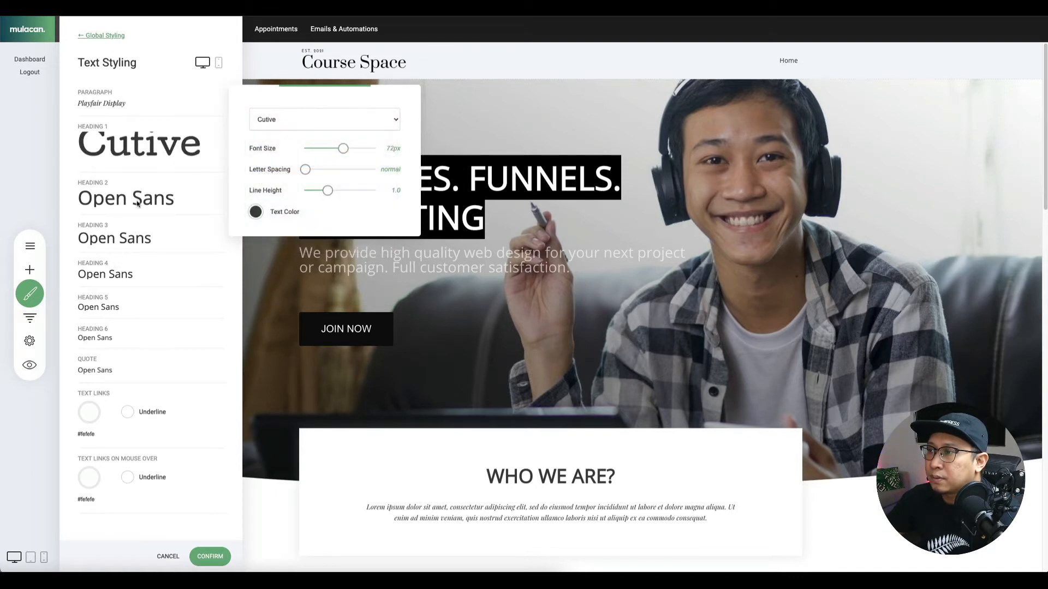
left_click(144, 204)
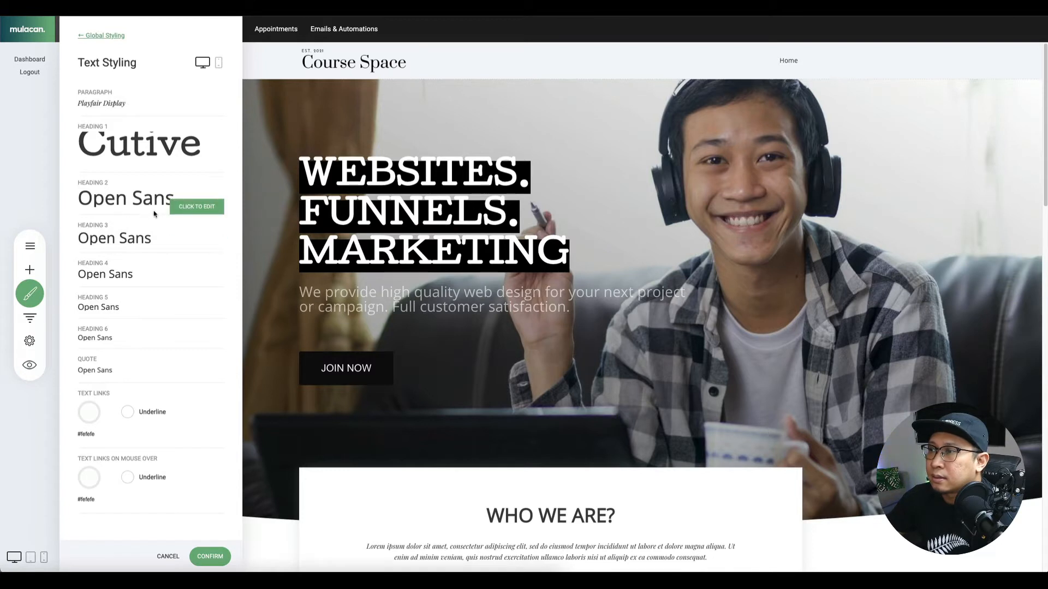
left_click(202, 207)
left_click(338, 170)
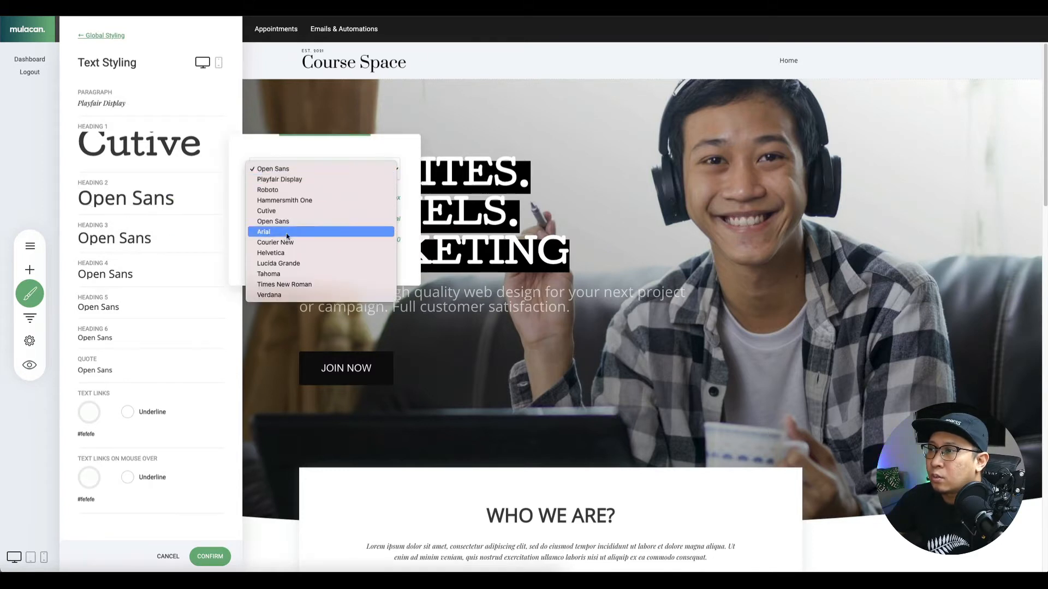
left_click(286, 213)
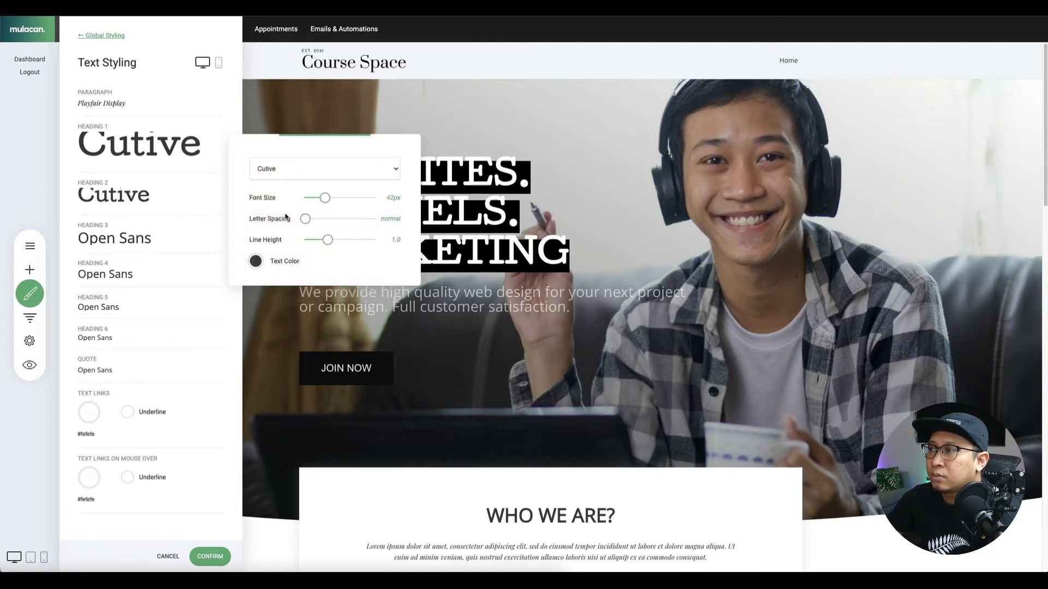
Set Heading 3 and Heading 4 to Cutive and confirm the text styling.
left_click(126, 242)
left_click(322, 208)
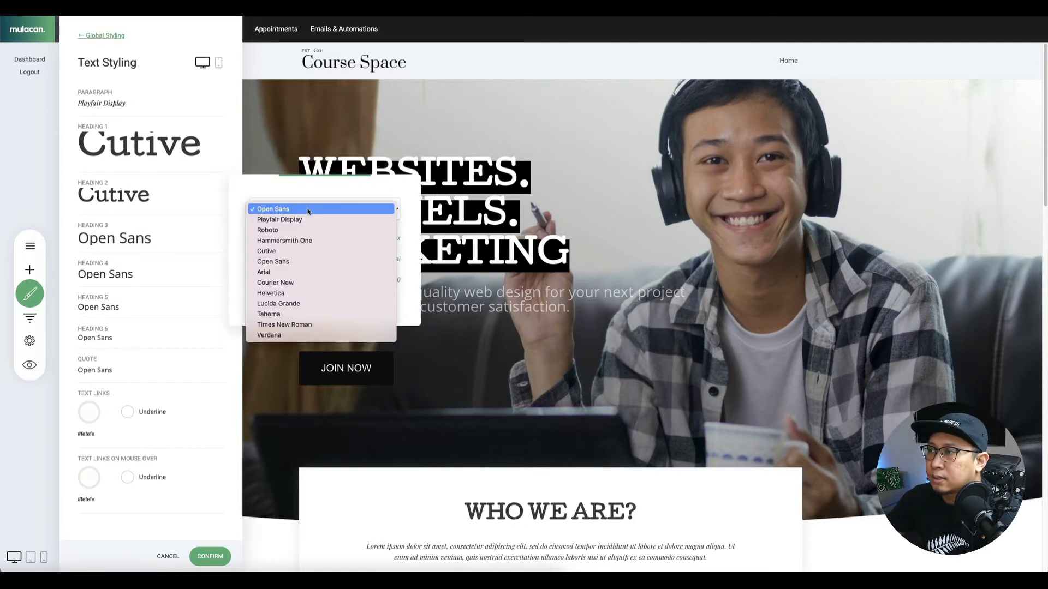
left_click(294, 251)
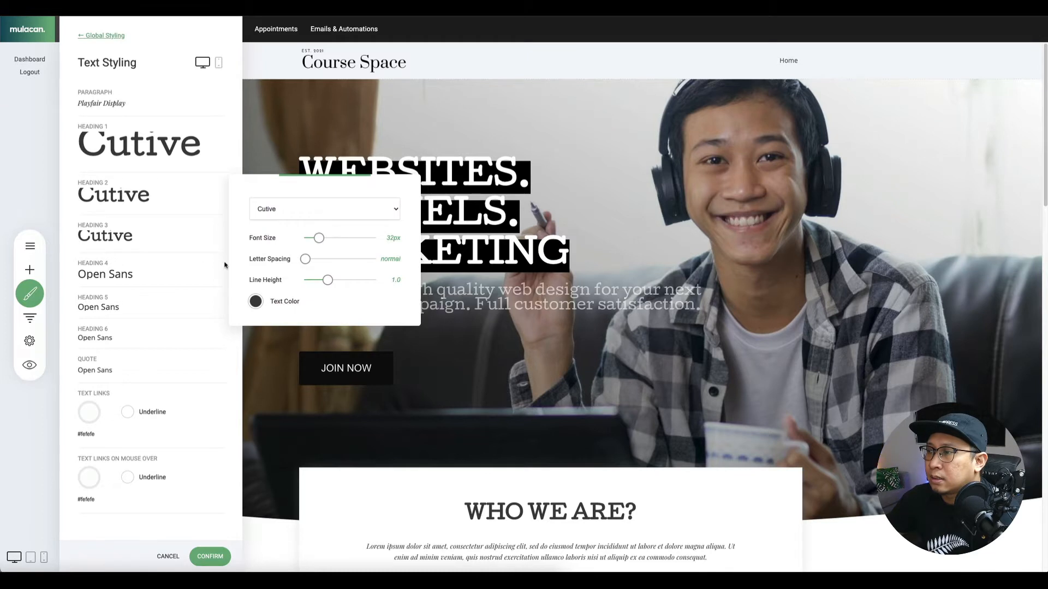
left_click(128, 276)
left_click(292, 250)
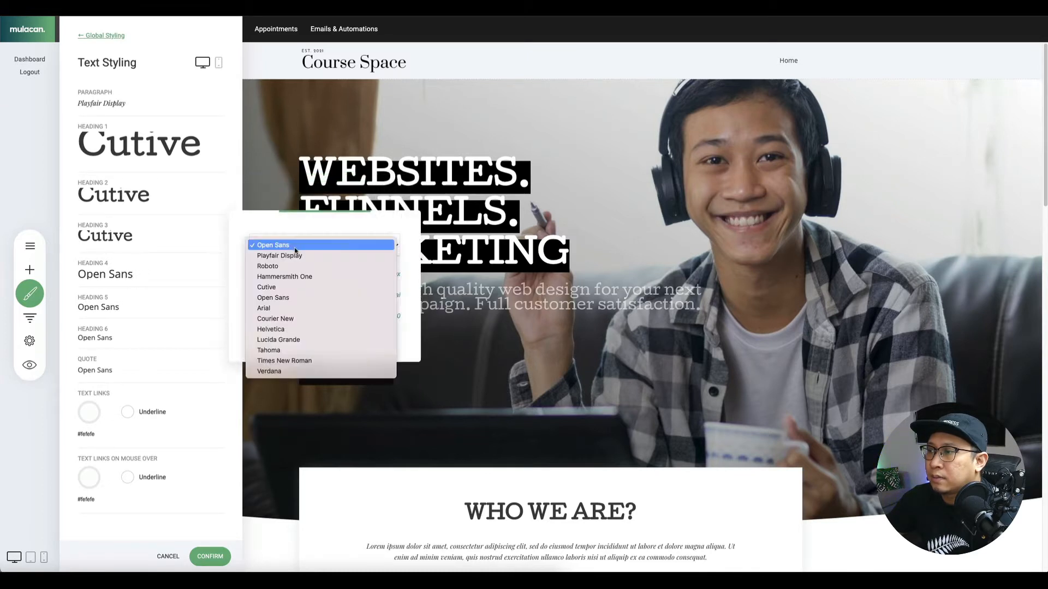
left_click(291, 287)
left_click(239, 109)
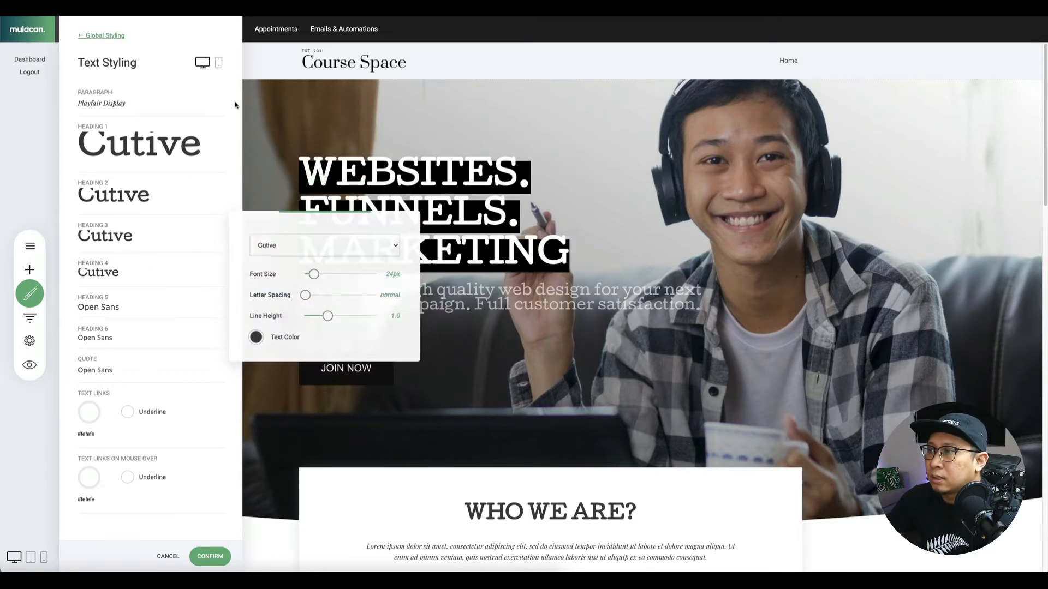
left_click(215, 555)
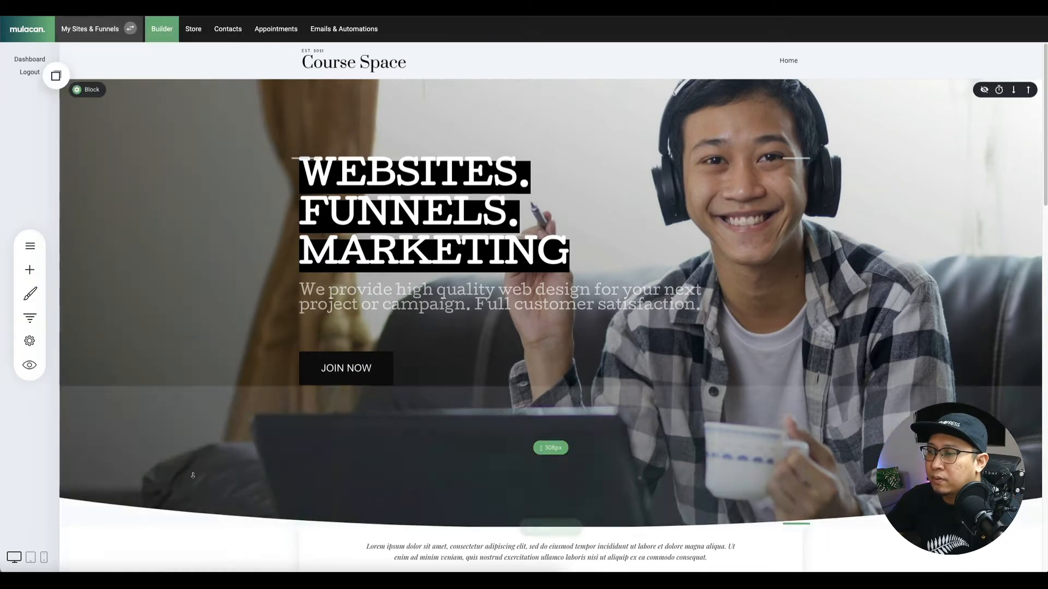
Switch Text Styling to mobile and set the paragraph font to Playfair Display.
left_click(28, 248)
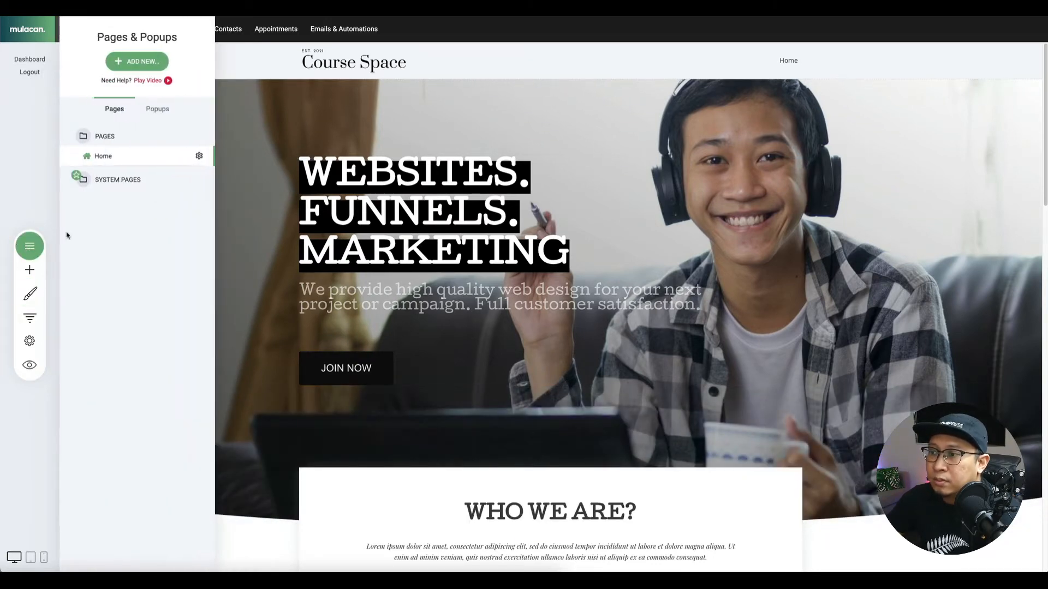
left_click(37, 307)
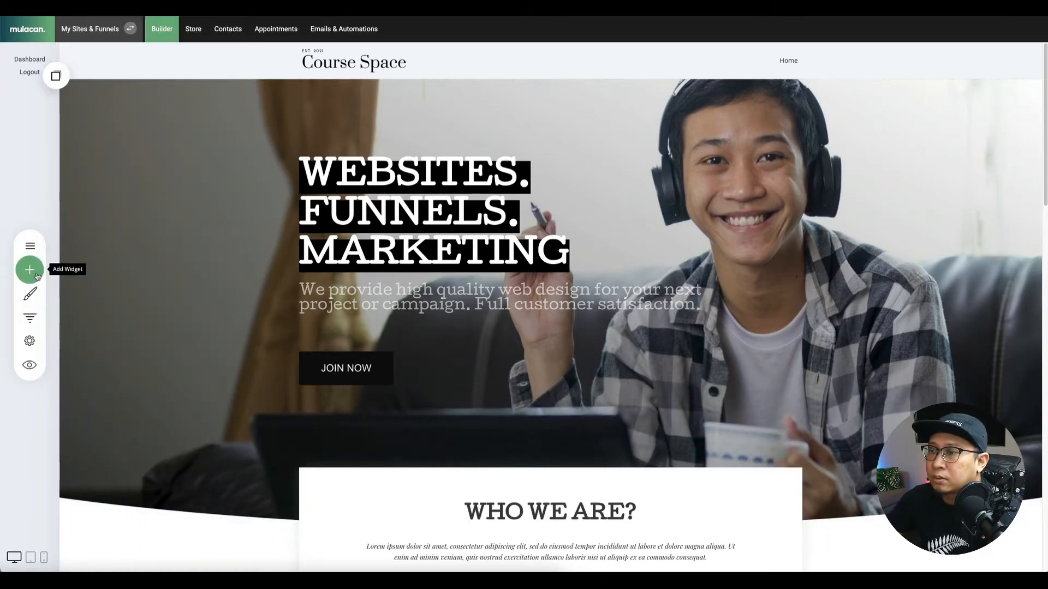
left_click(30, 272)
left_click(35, 300)
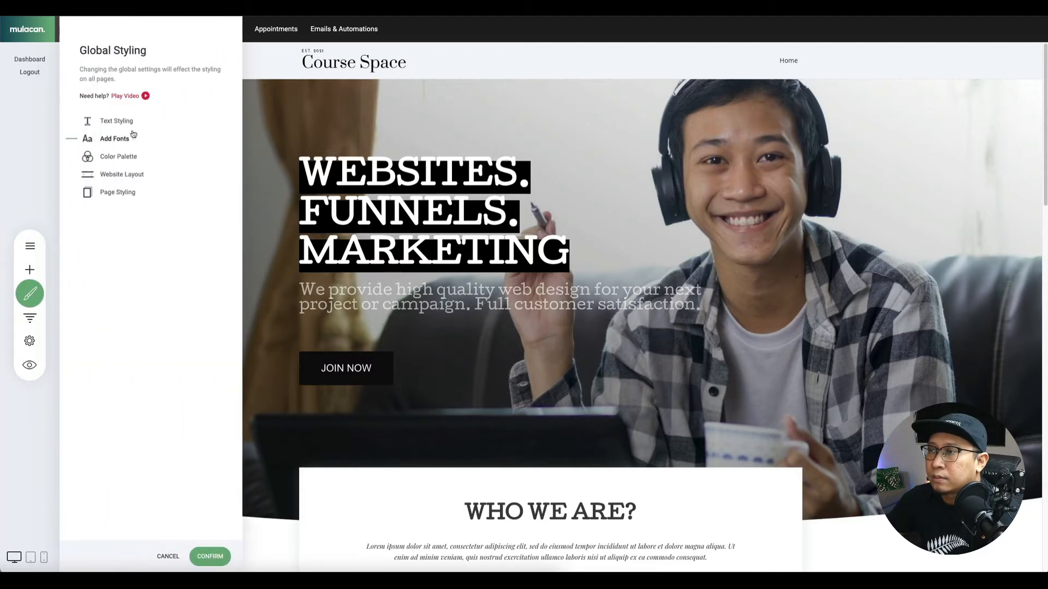
left_click(117, 125)
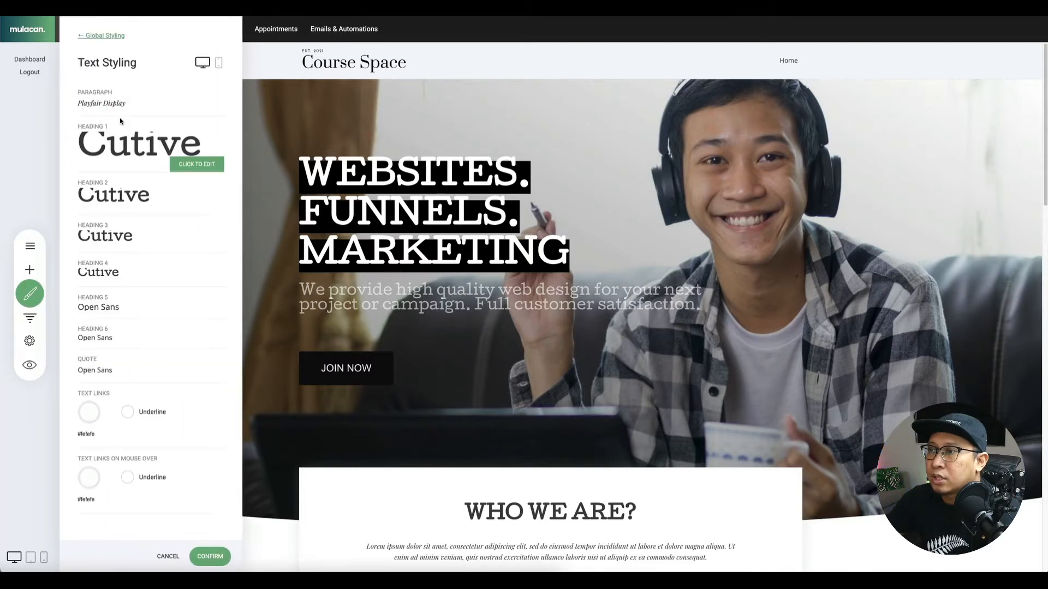
left_click(220, 64)
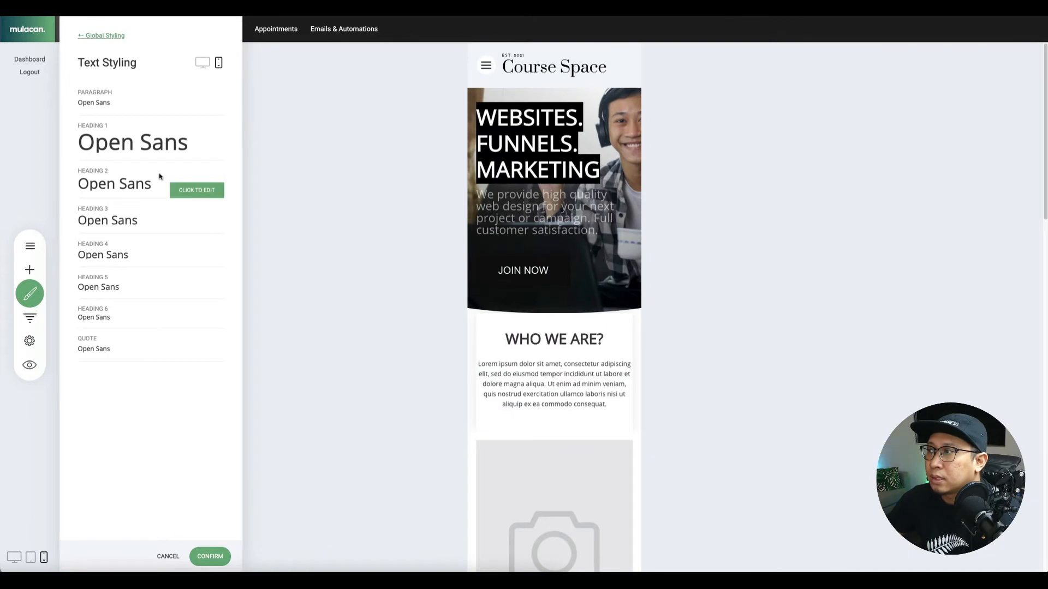
left_click(101, 104)
left_click(289, 73)
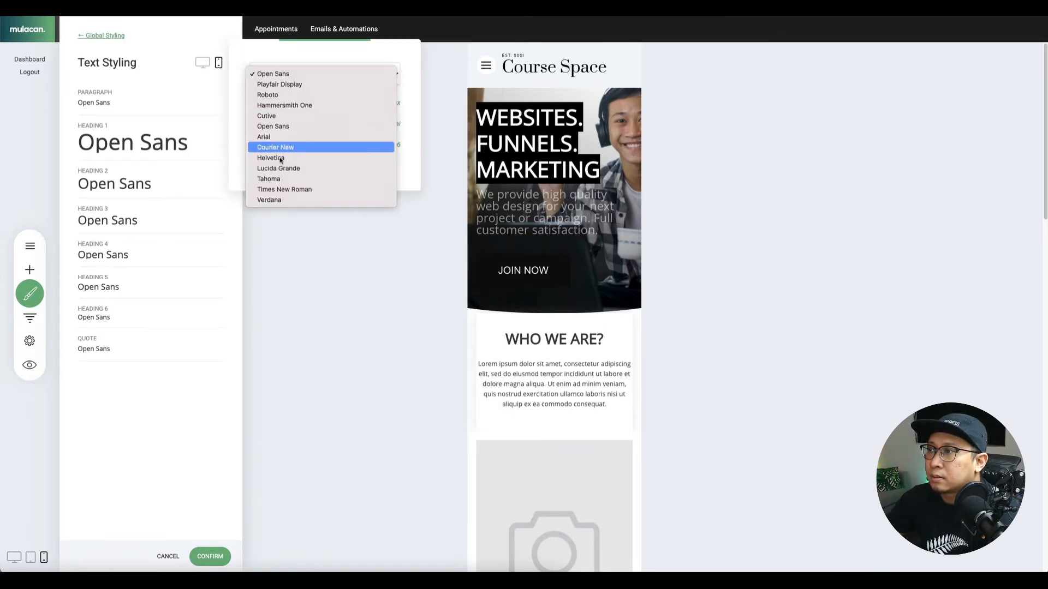
left_click(289, 86)
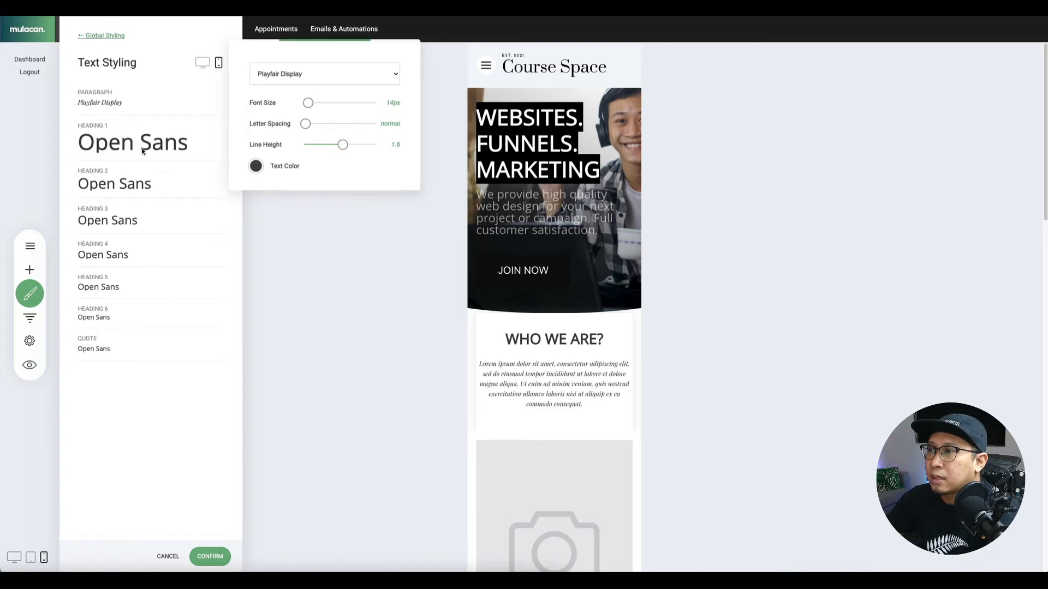
Set the mobile Heading 1, Heading 2 and Heading 3 fonts to Cutive.
left_click(155, 153)
left_click(273, 115)
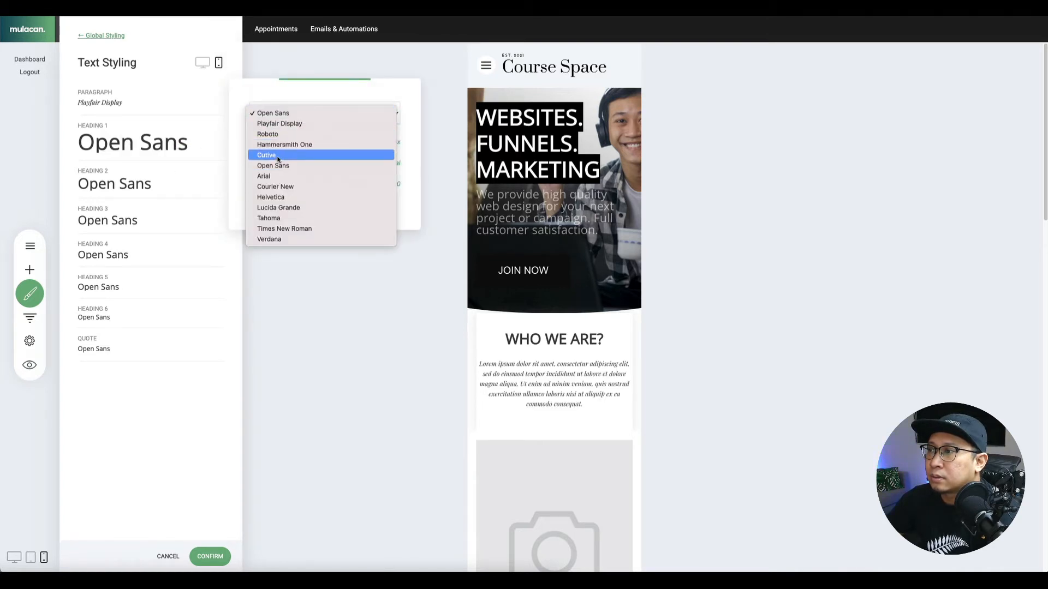
left_click(275, 157)
left_click(126, 182)
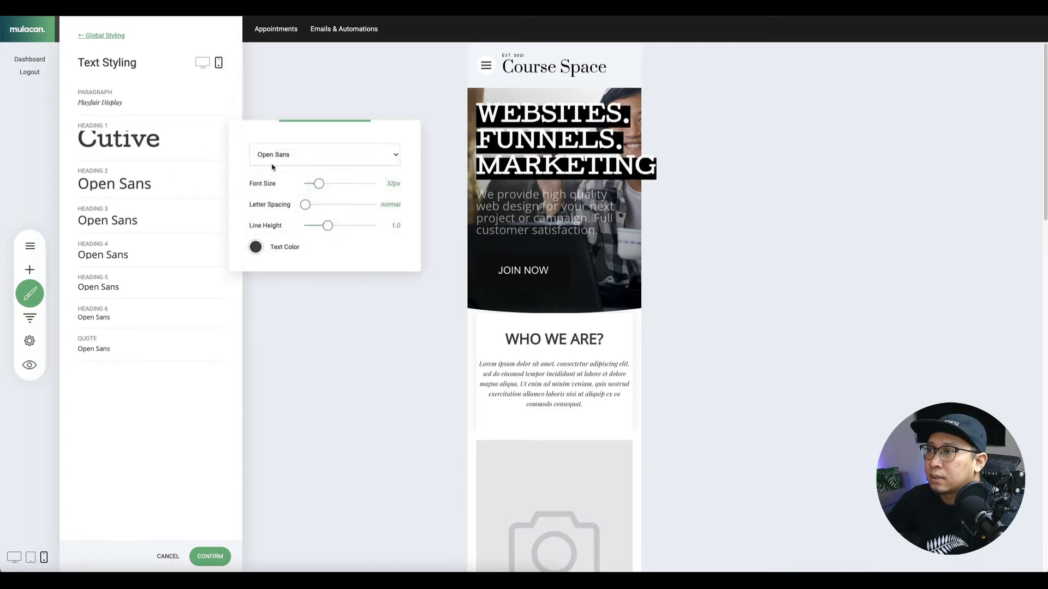
left_click(273, 156)
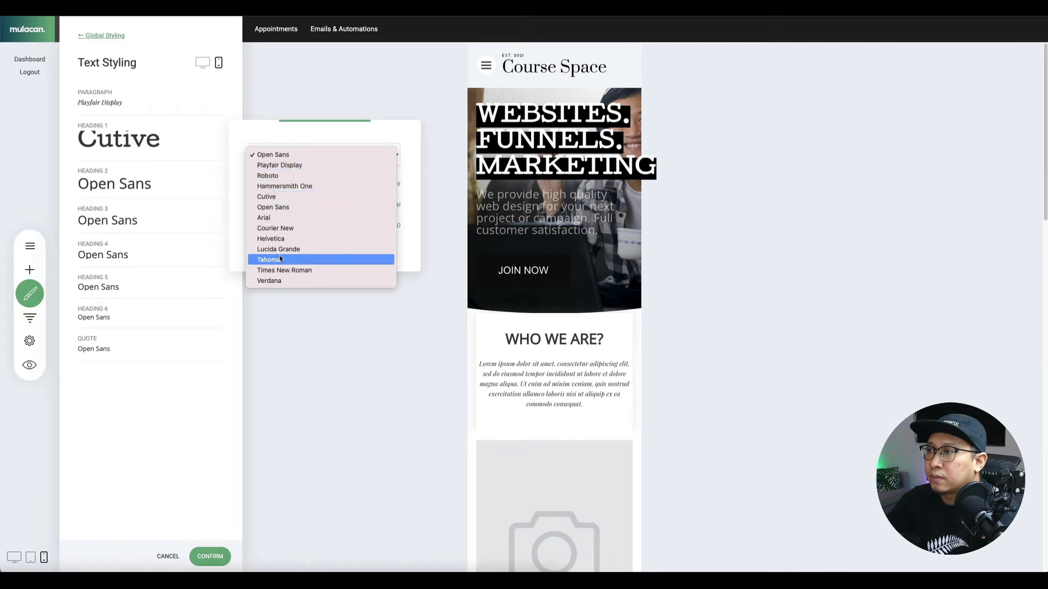
left_click(284, 198)
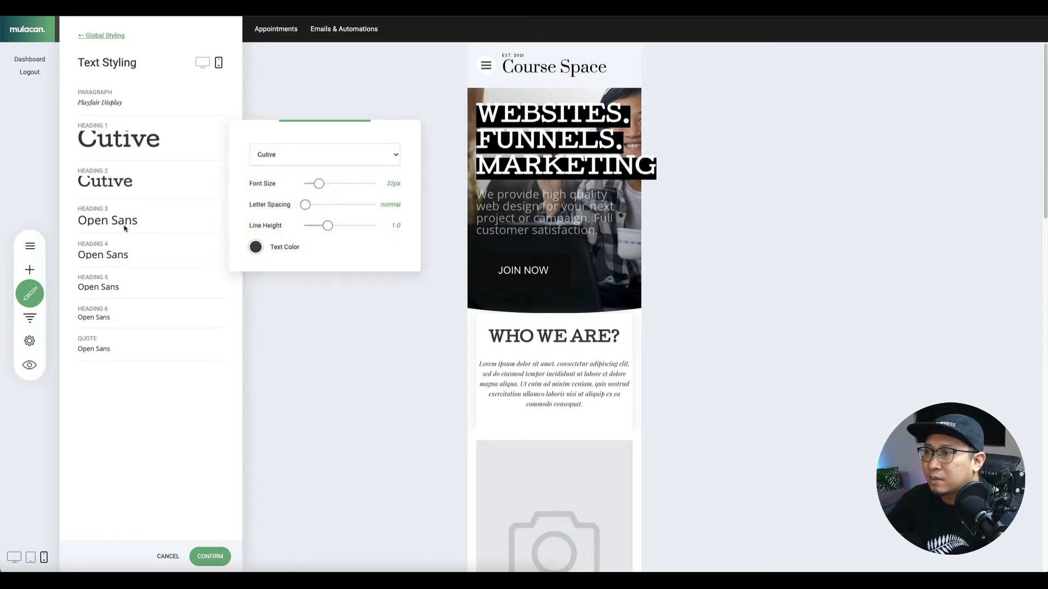
left_click(140, 226)
left_click(281, 194)
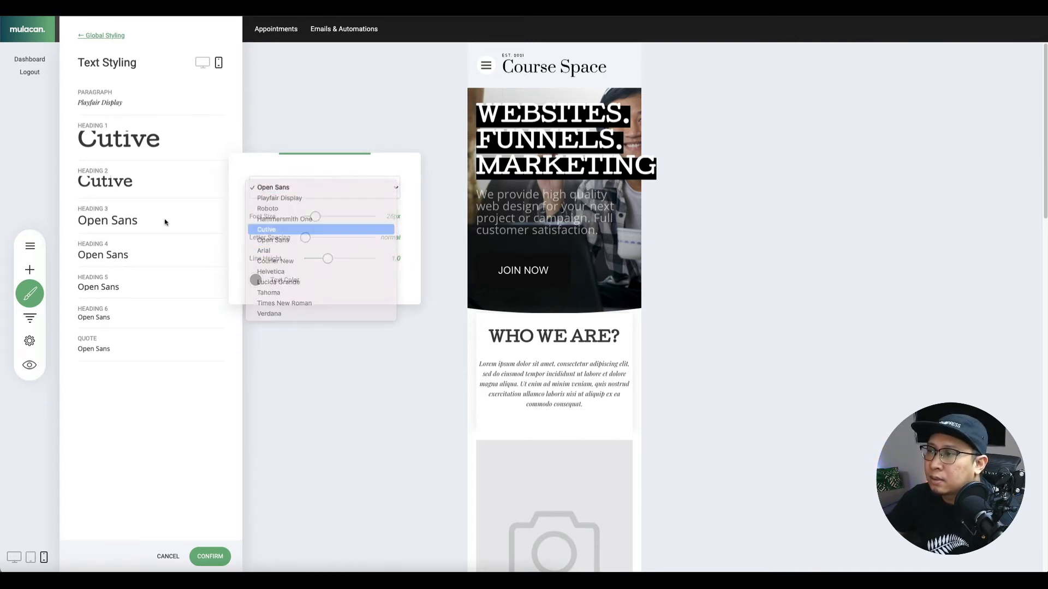
left_click(288, 229)
Set mobile Heading 4 to Cutive, confirm, and return to the desktop preview.
left_click(147, 256)
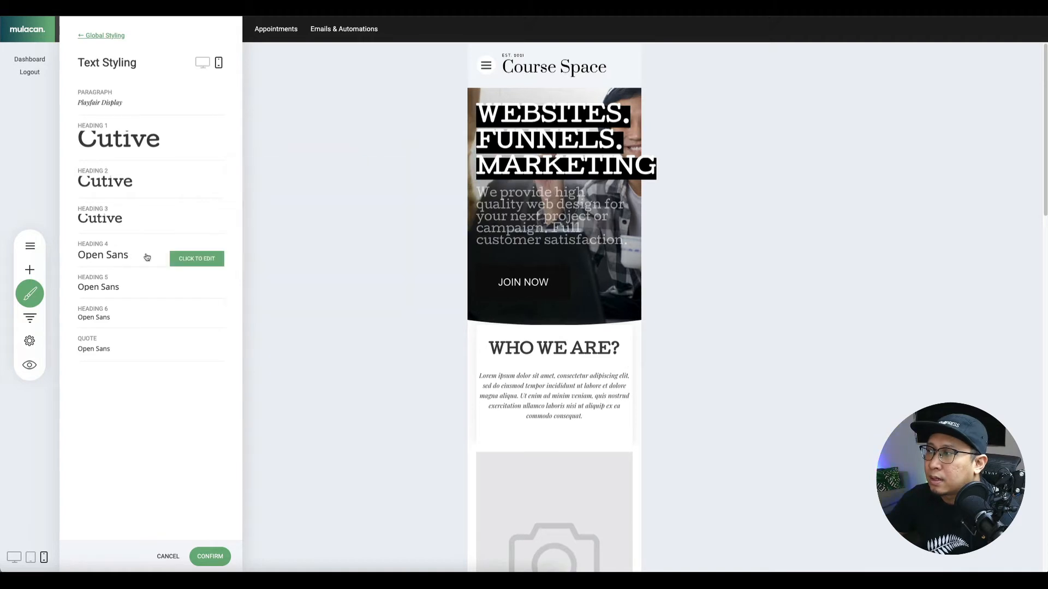
mouse_move(154, 241)
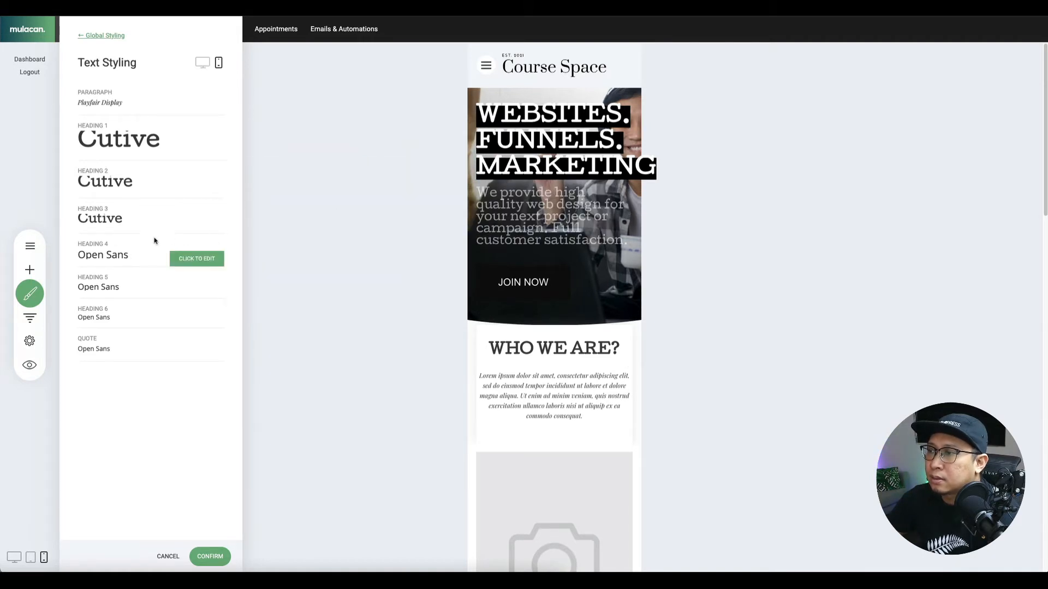
left_click(202, 265)
left_click(327, 229)
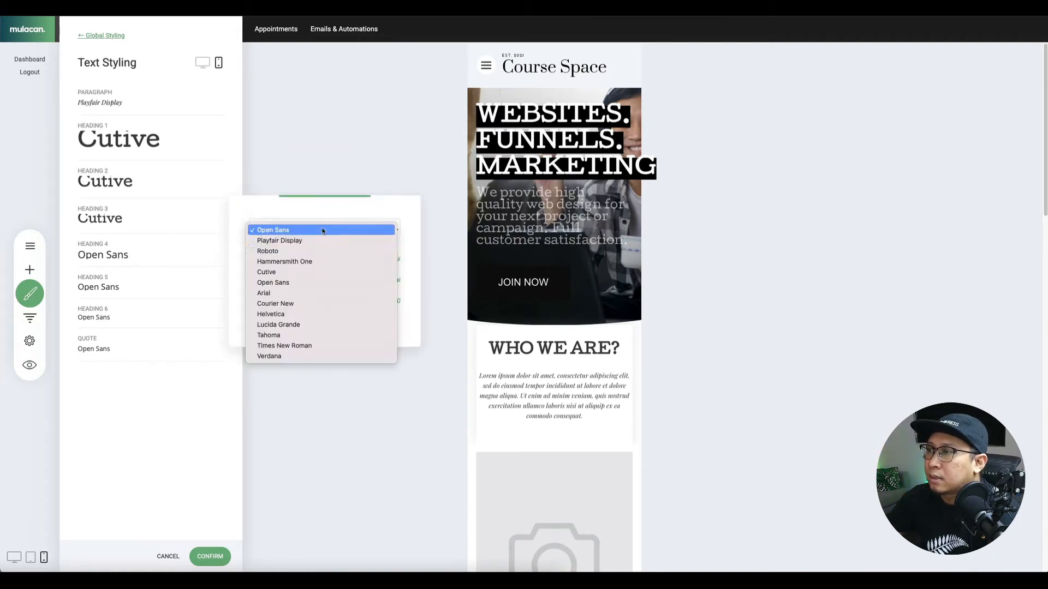
left_click(284, 304)
left_click(309, 234)
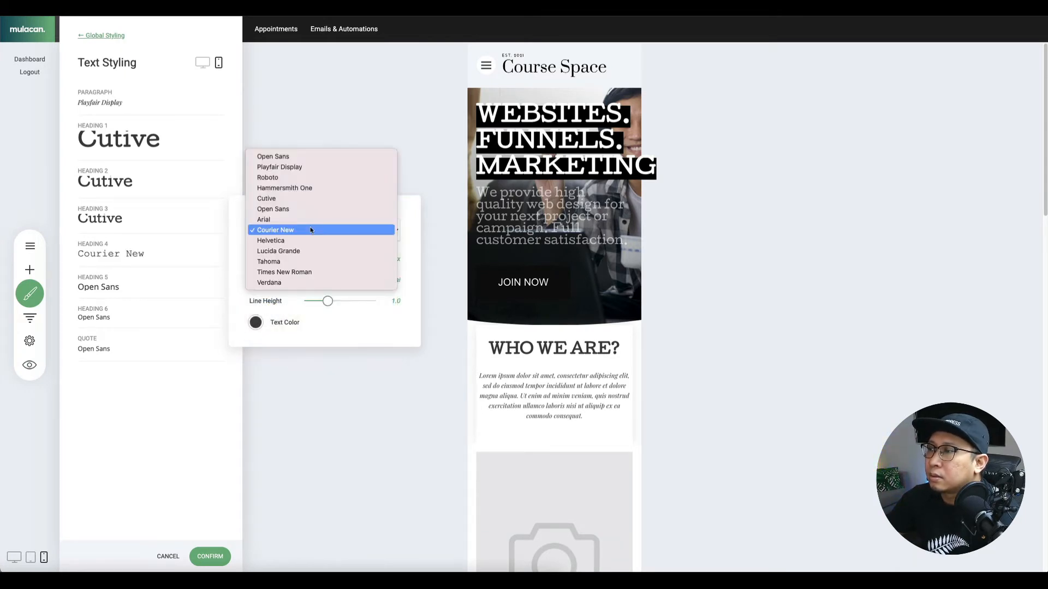
left_click(307, 201)
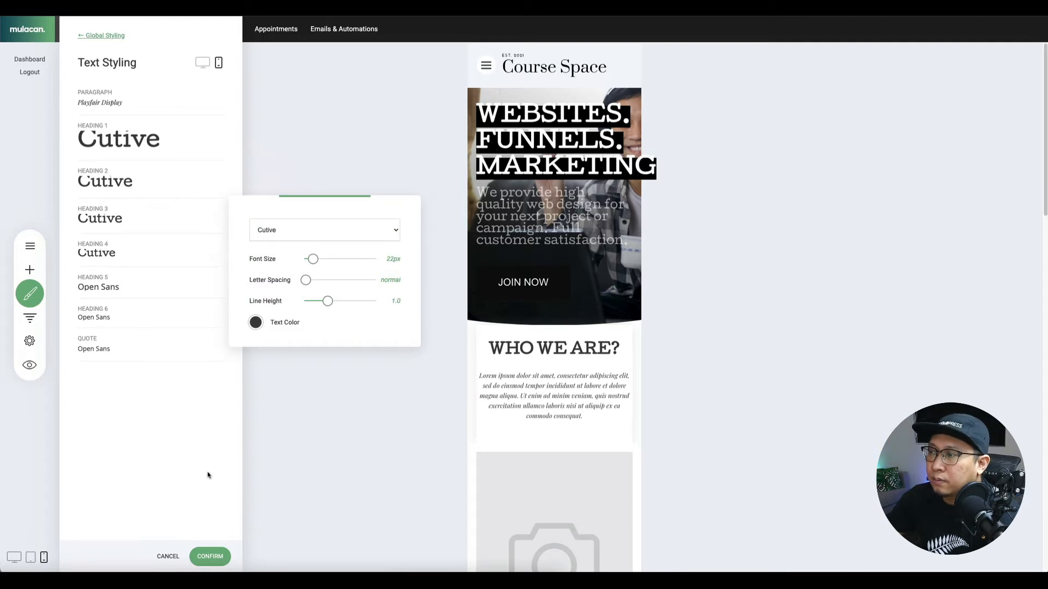
left_click(208, 526)
left_click(210, 557)
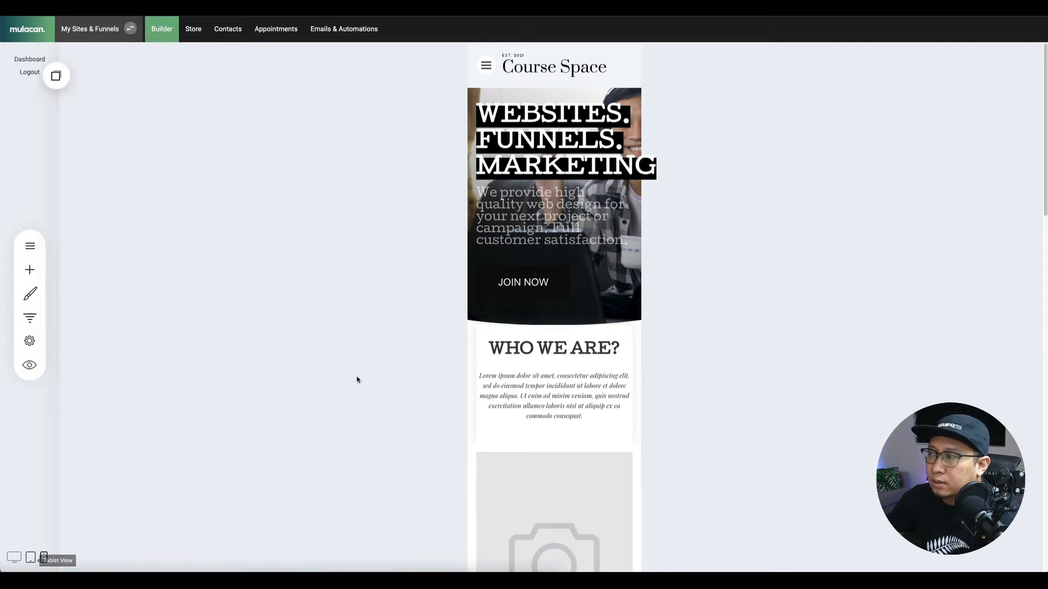
left_click(14, 557)
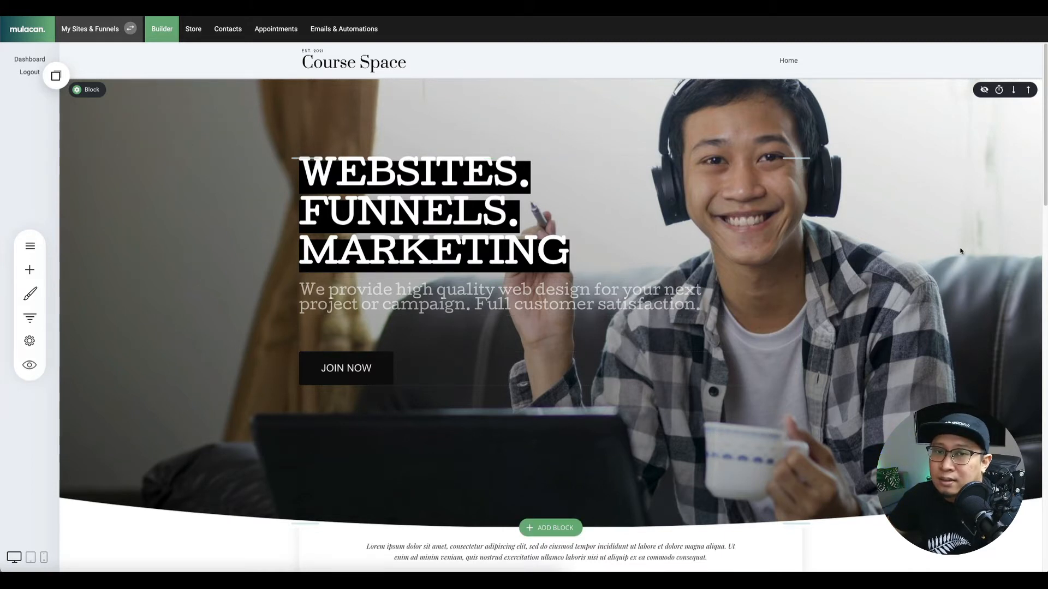
Select the whole hero subheading paragraph and set its font size to 28.
left_click(348, 296)
triple_click(441, 300)
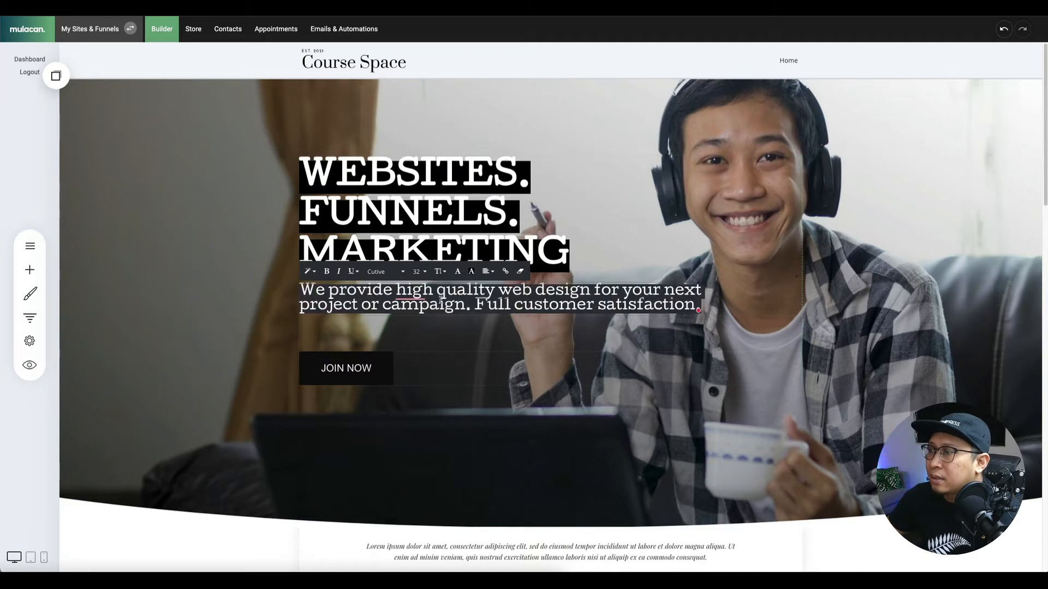
left_click(420, 272)
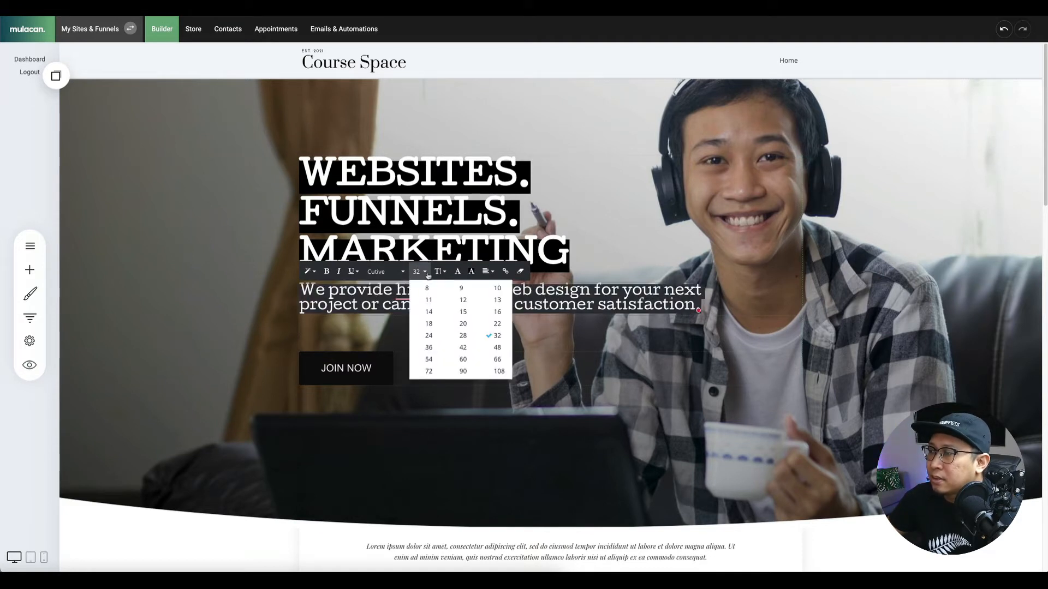
left_click(460, 336)
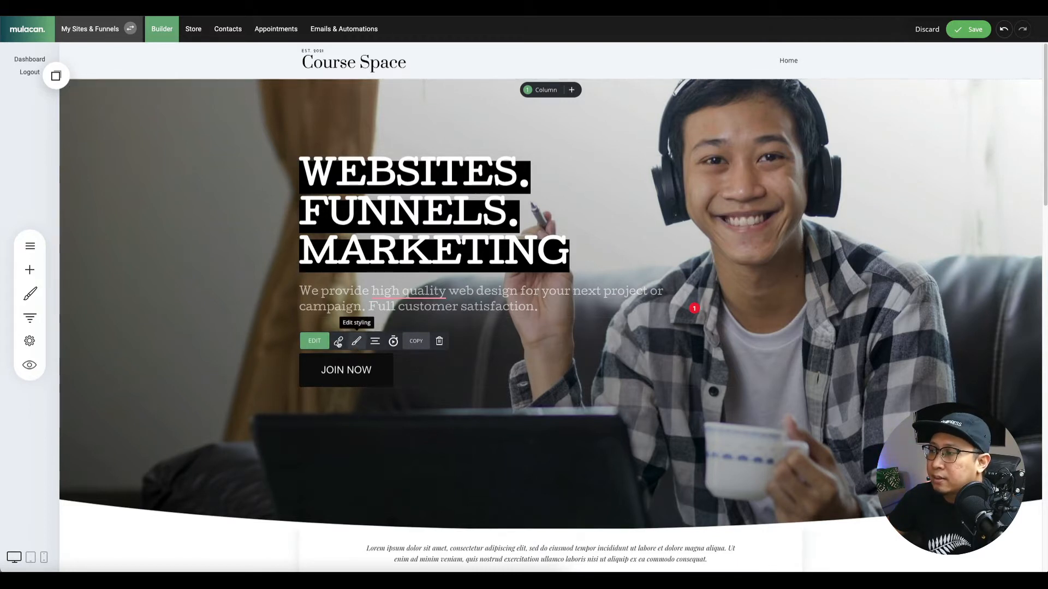
Give the JOIN NOW button a 3px border size.
left_click(309, 342)
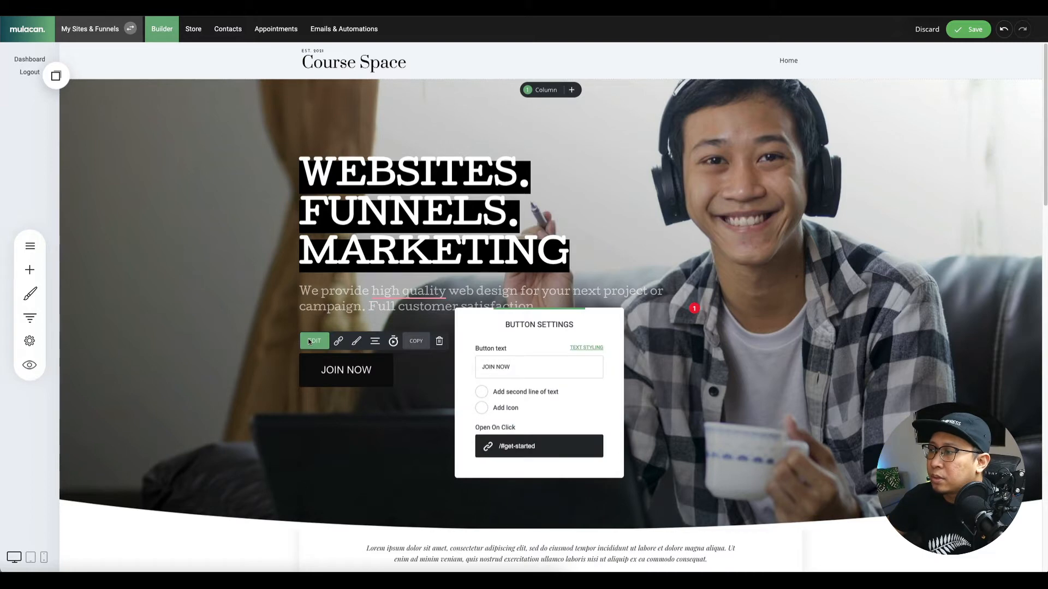
left_click(436, 363)
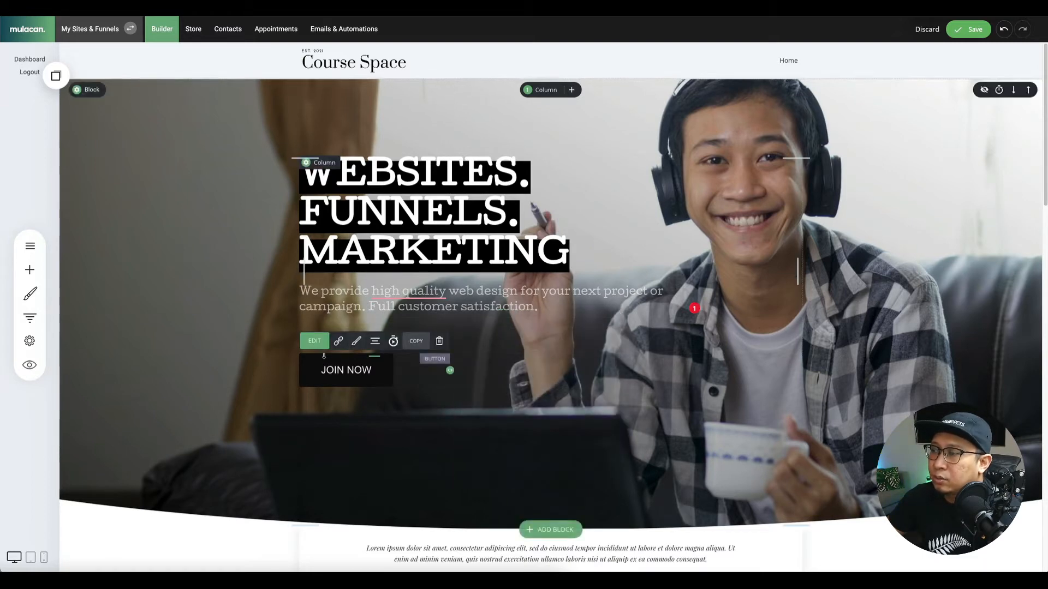
left_click(357, 341)
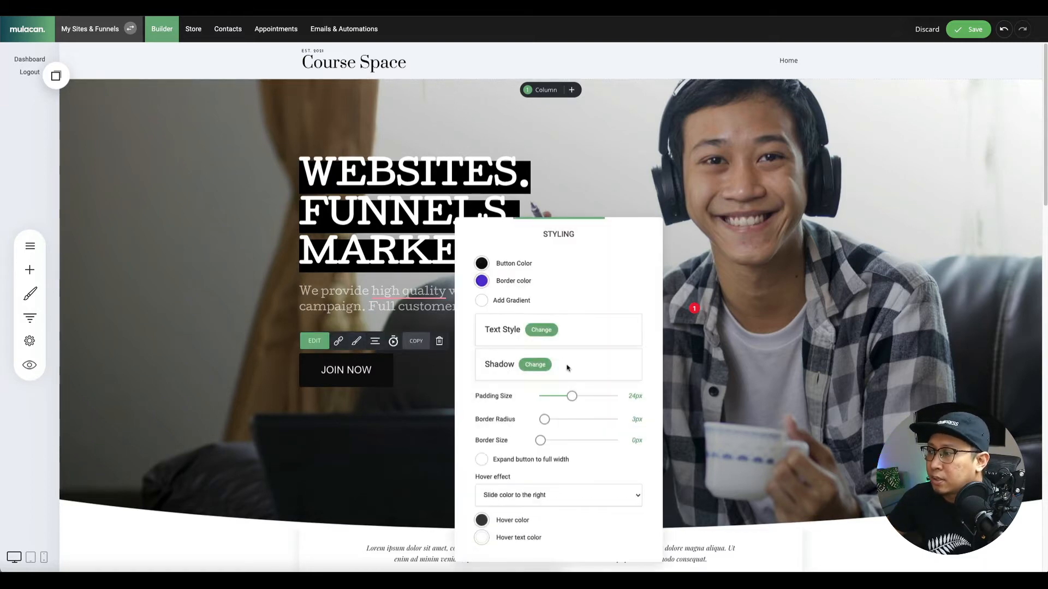
left_click_drag(543, 445, 547, 442)
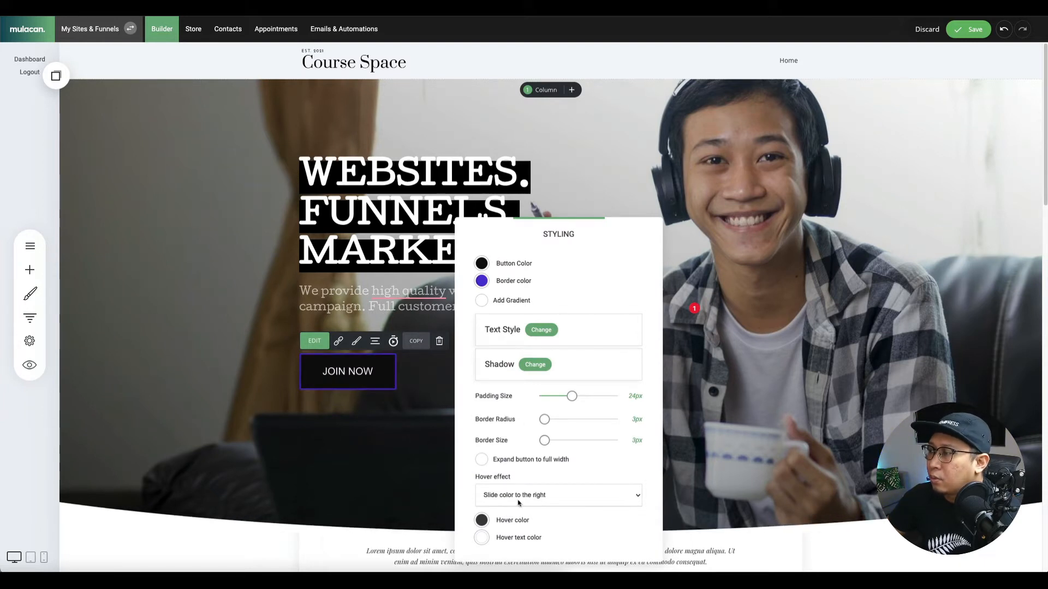
Make the JOIN NOW border white and save the page.
left_click(481, 281)
left_click(568, 426)
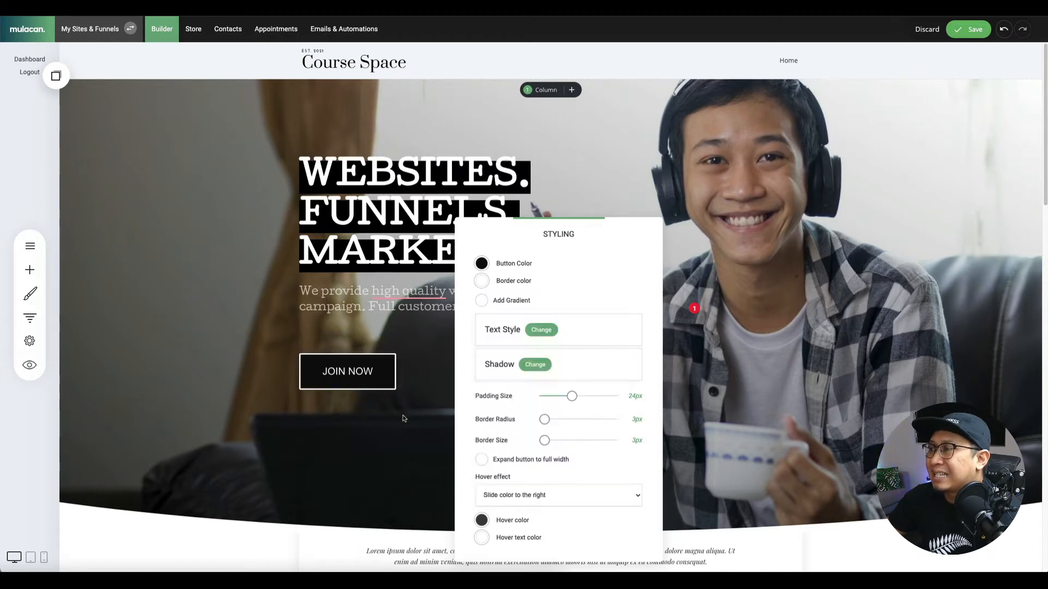
left_click(672, 289)
left_click(974, 28)
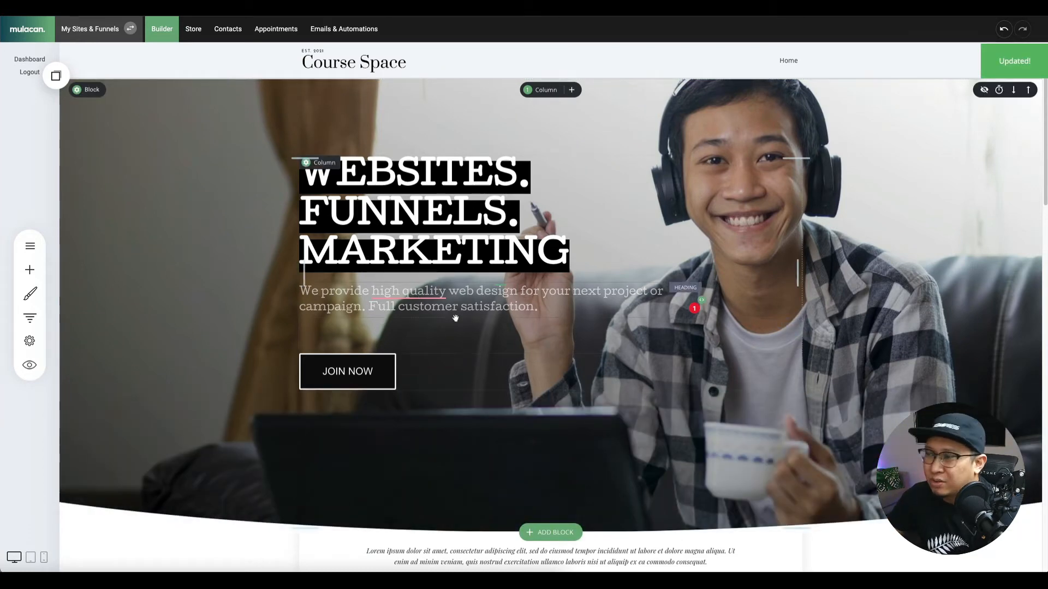
Scroll through the page and inspect the JOIN NOW button's styling options.
scroll(330, 342, "down", 2)
scroll(322, 265, "down", 5)
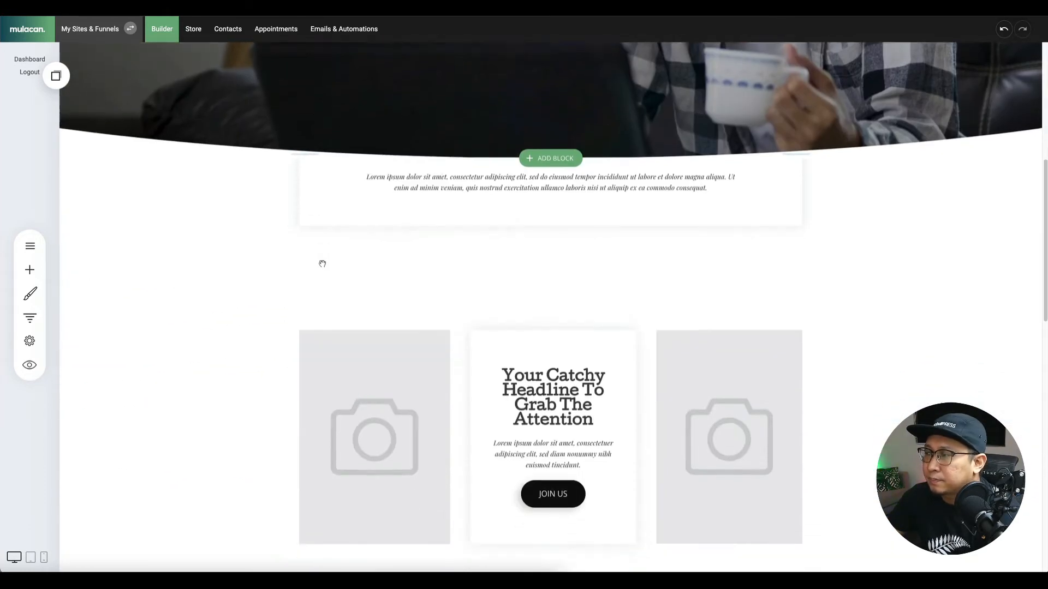
scroll(322, 264, "down", 4)
scroll(402, 245, "down", 5)
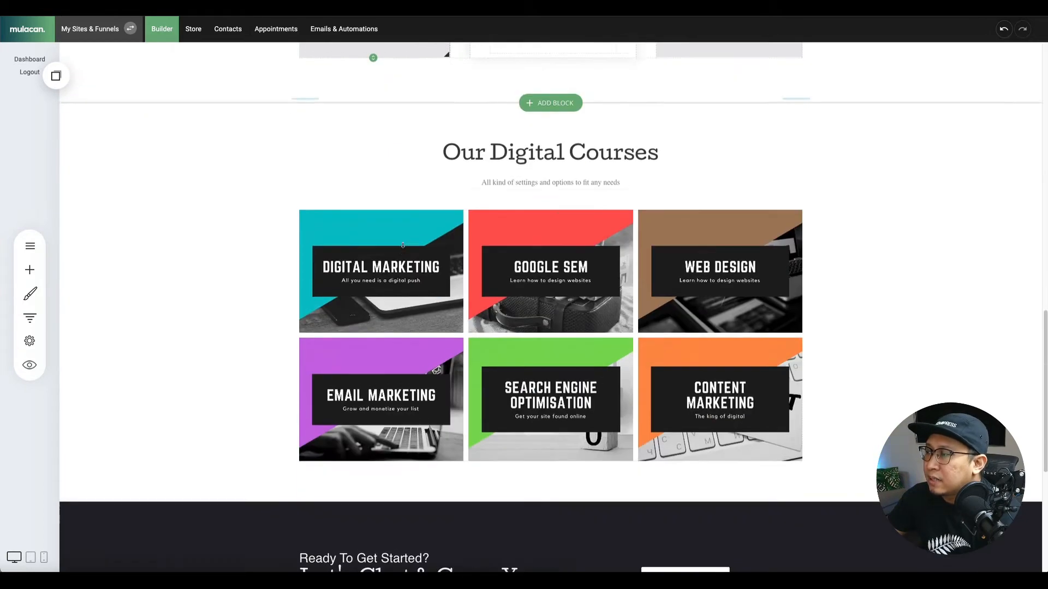
scroll(402, 245, "down", 4)
scroll(403, 245, "up", 10)
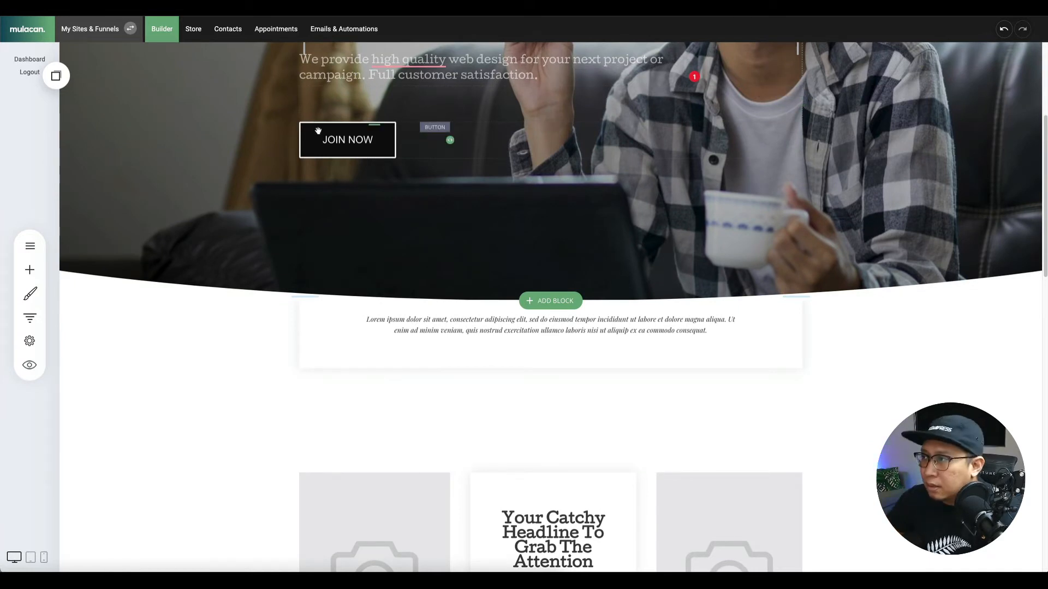
left_click(318, 131)
left_click(356, 109)
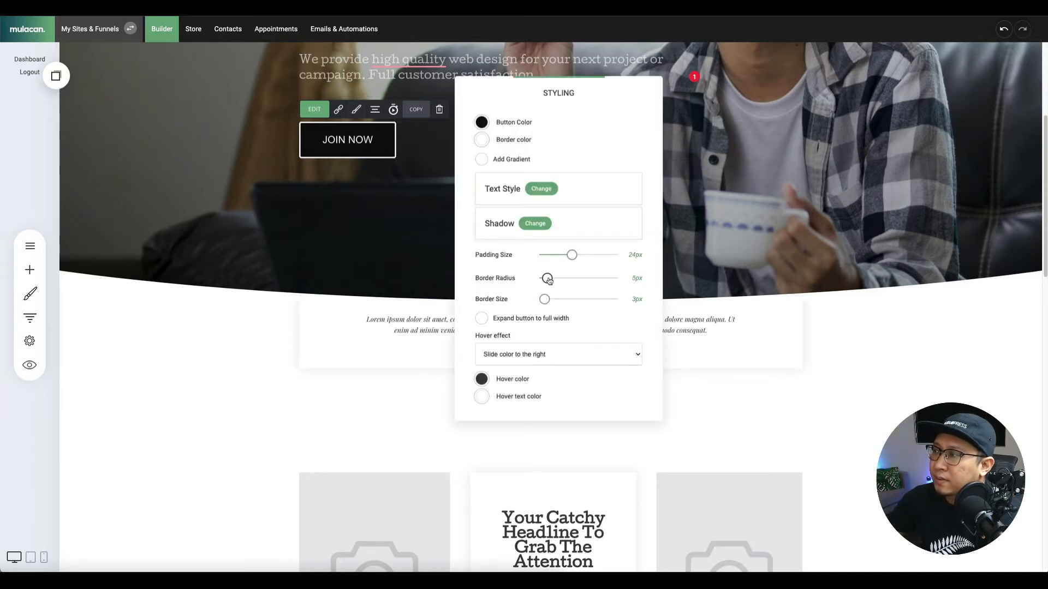
left_click(762, 400)
Reduce the JOIN US button's border radius from 60px to 5px.
scroll(638, 427, "down", 5)
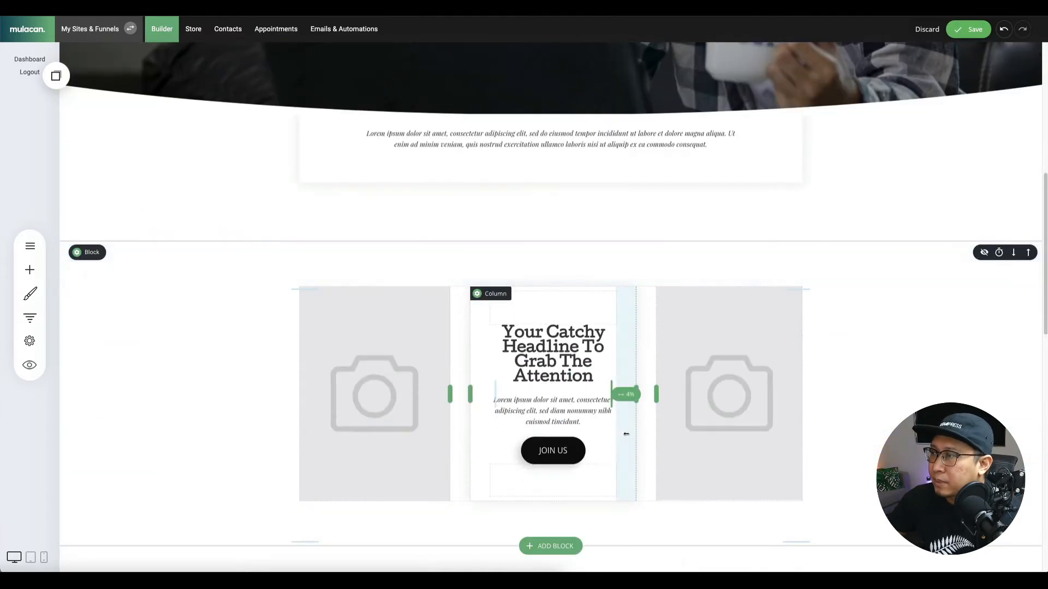
left_click(551, 372)
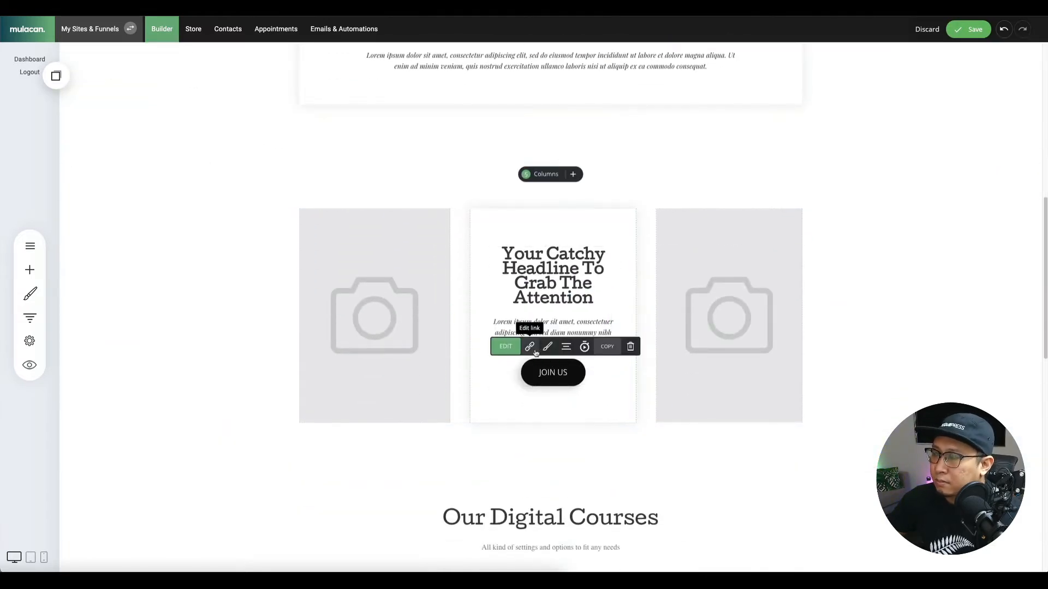
left_click(547, 347)
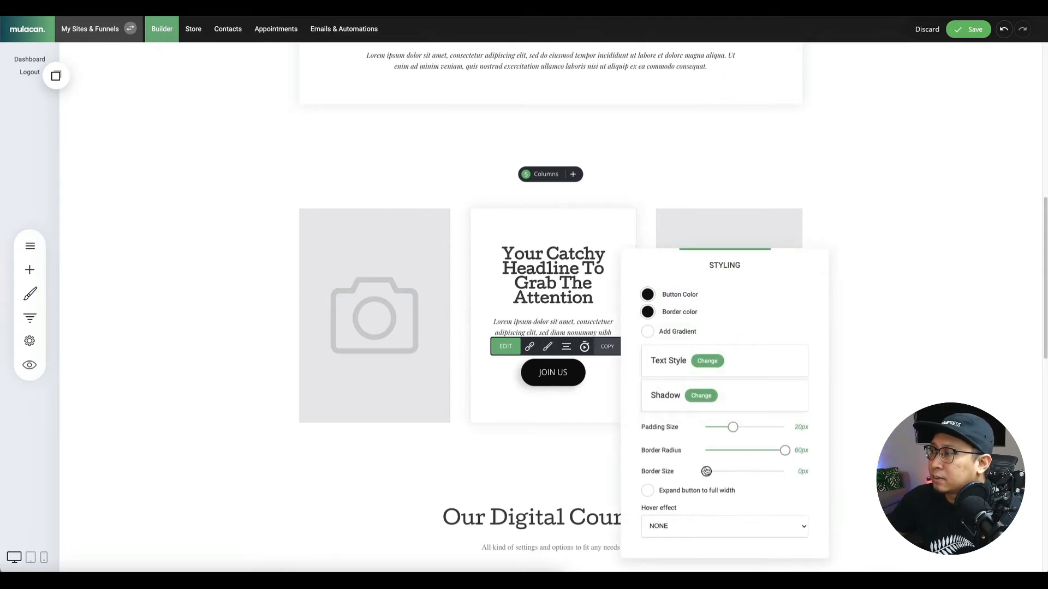
left_click_drag(706, 471, 693, 466)
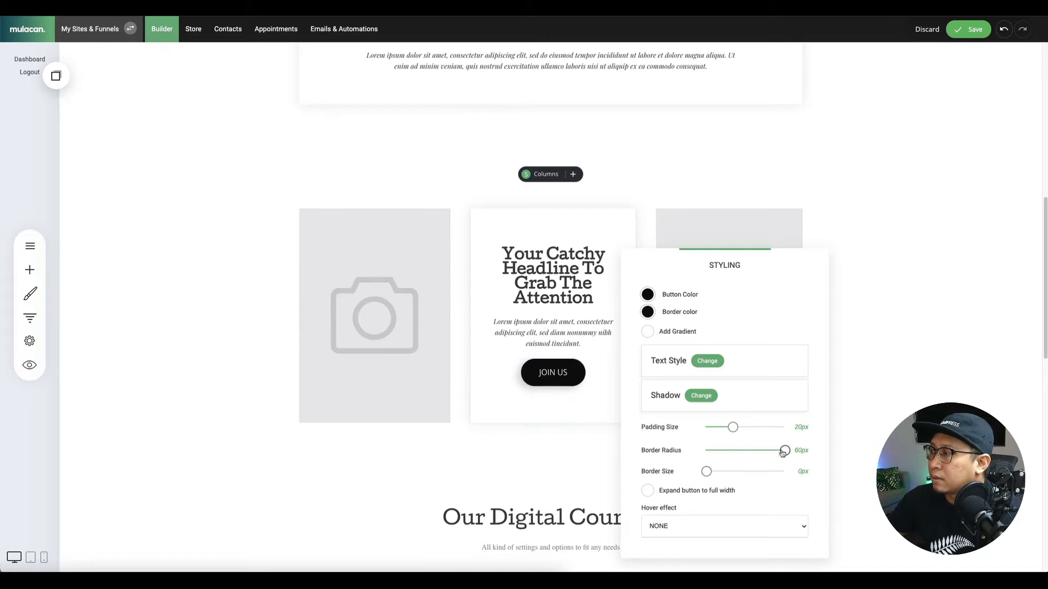
left_click_drag(784, 451, 715, 452)
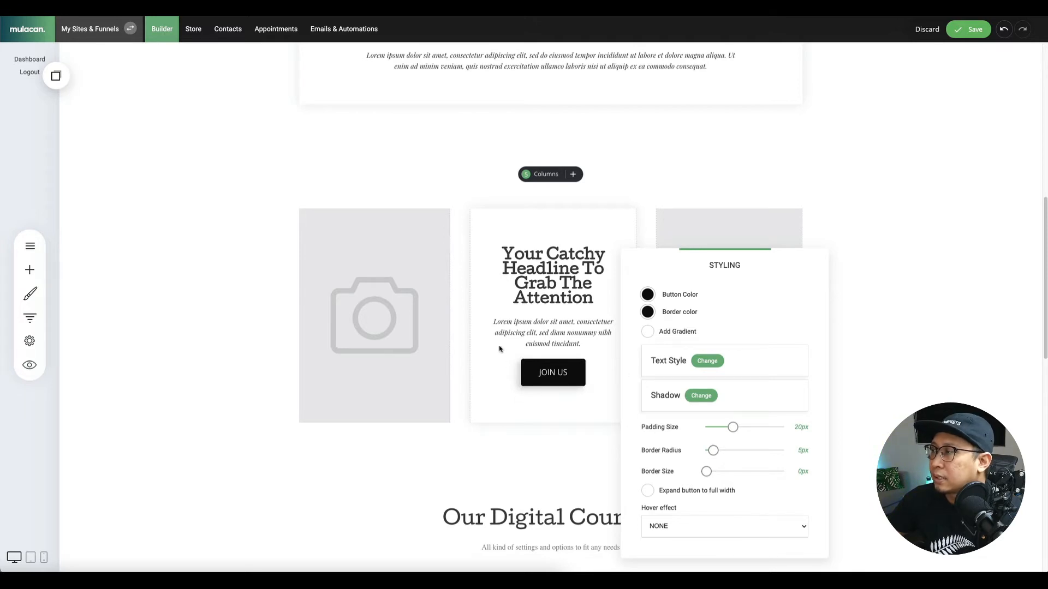
left_click(493, 322)
Make the JOIN NOW hero button label bold Cutive.
scroll(382, 273, "up", 7)
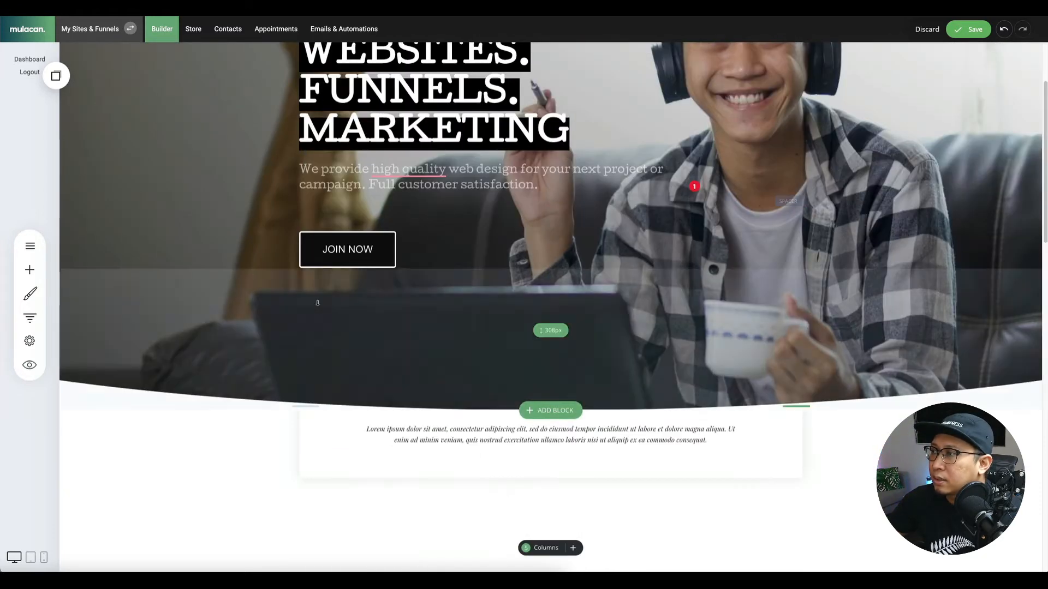
left_click(363, 249)
left_click(356, 219)
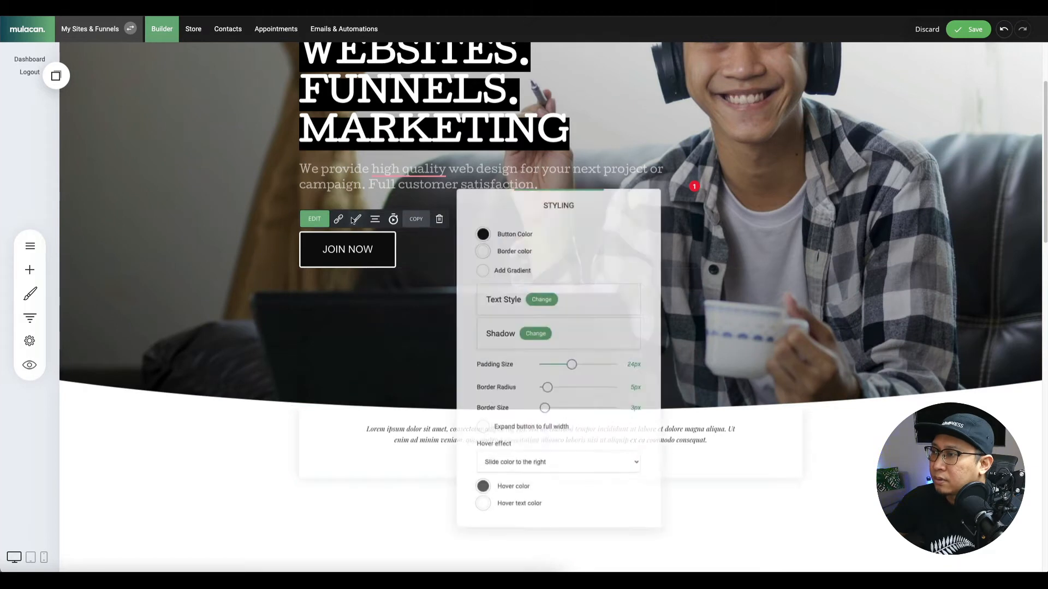
left_click(539, 299)
left_click(643, 287)
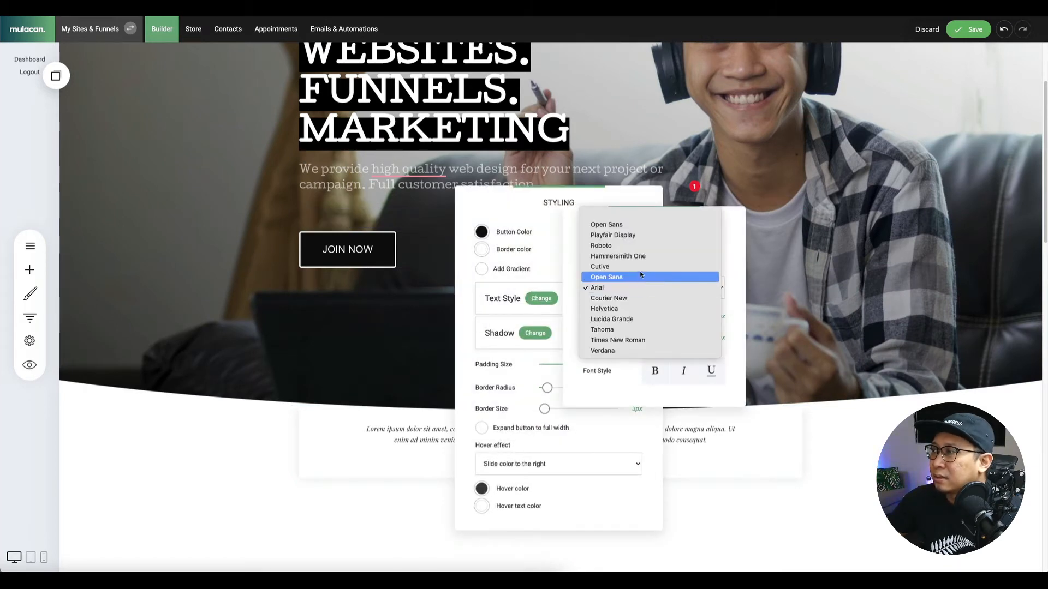
left_click(641, 267)
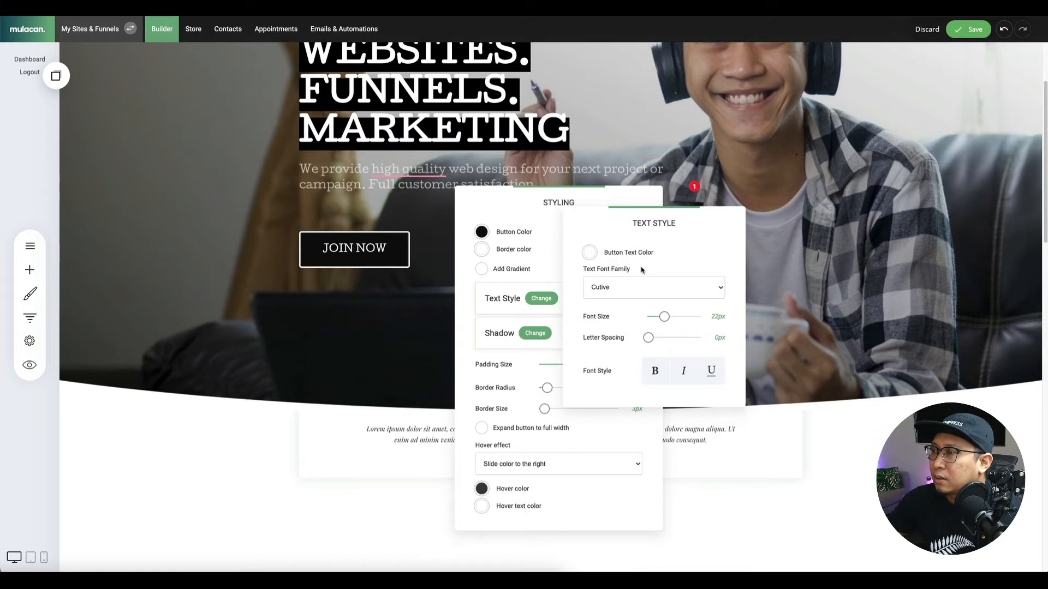
left_click(655, 377)
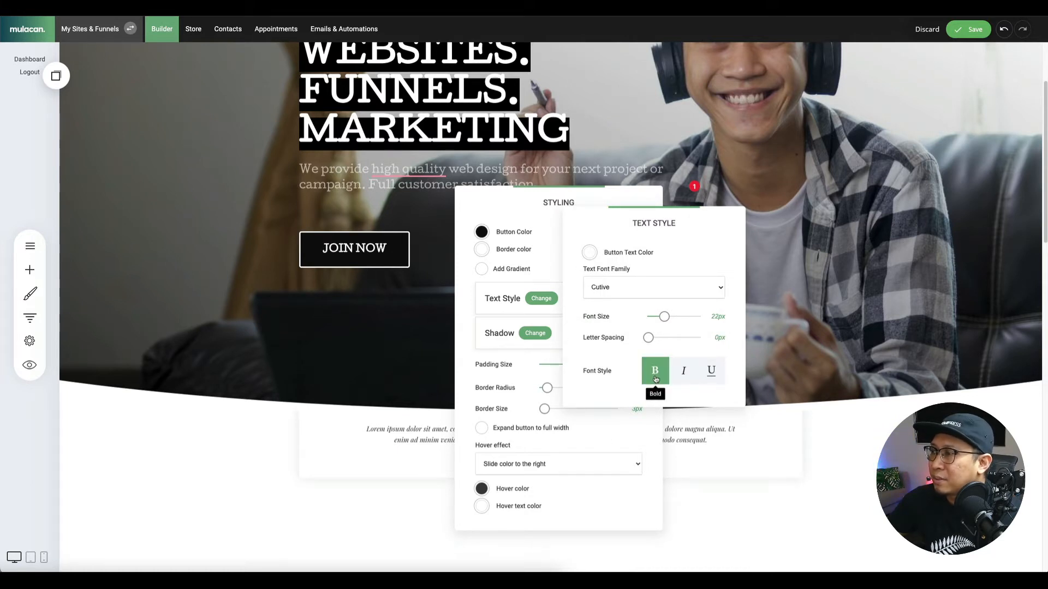
left_click(416, 331)
Make the JOIN US button label bold Cutive as well.
scroll(419, 376, "down", 12)
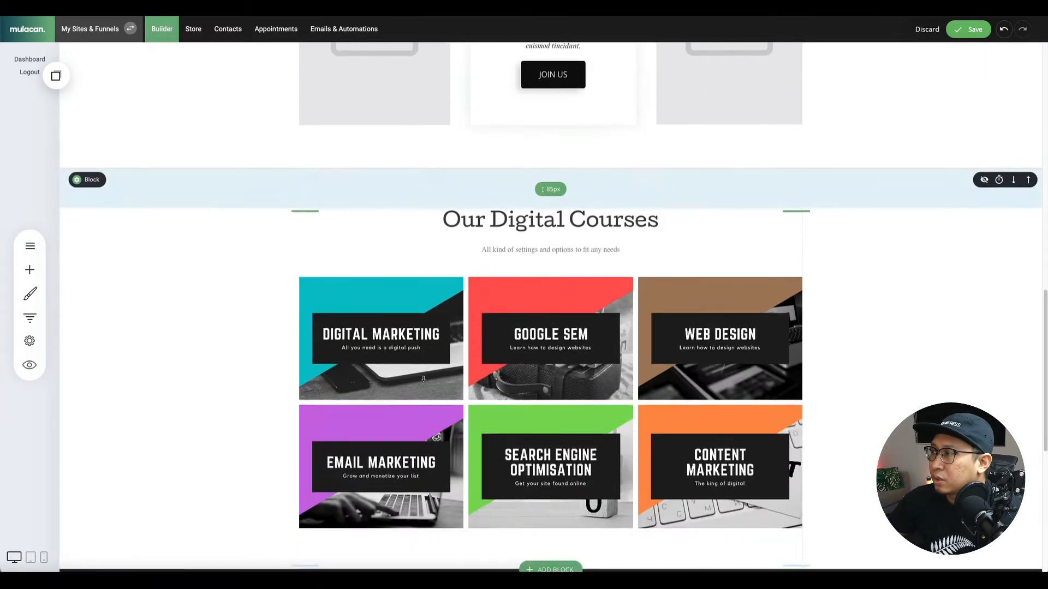
scroll(425, 379, "up", 6)
left_click(548, 387)
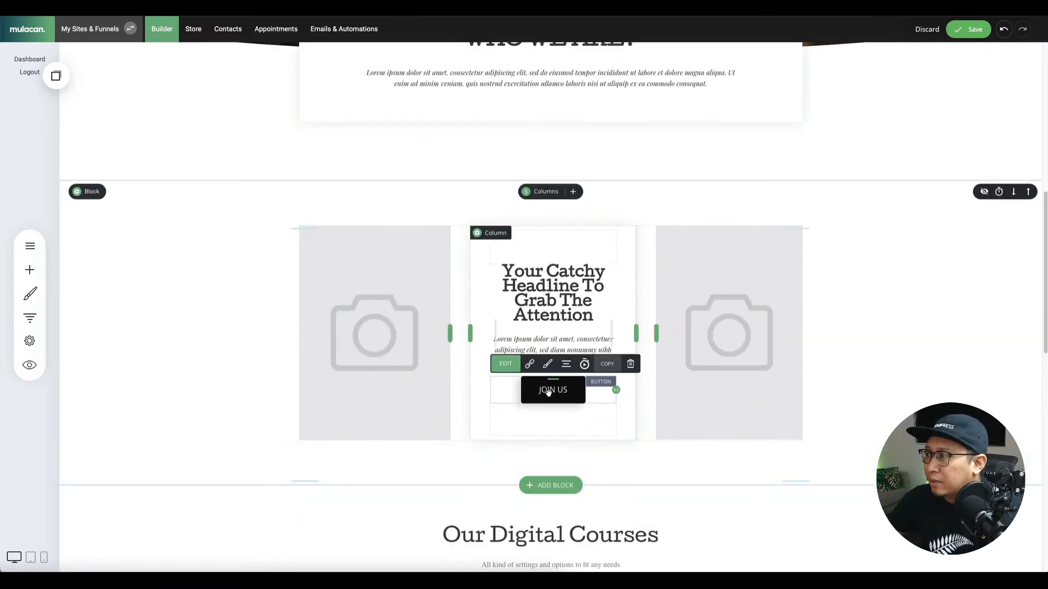
left_click(548, 367)
left_click(706, 362)
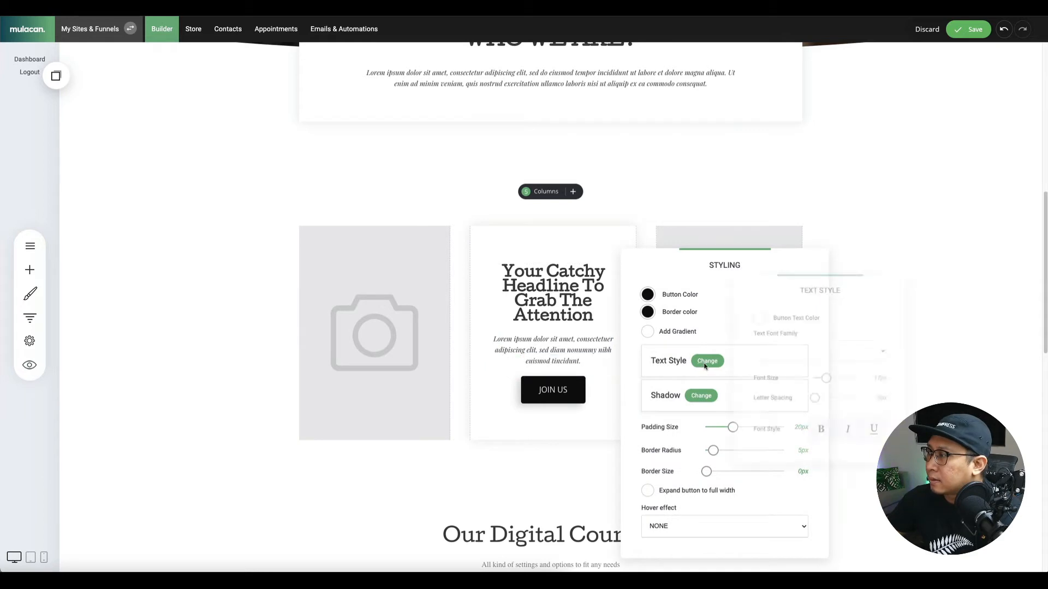
left_click(818, 352)
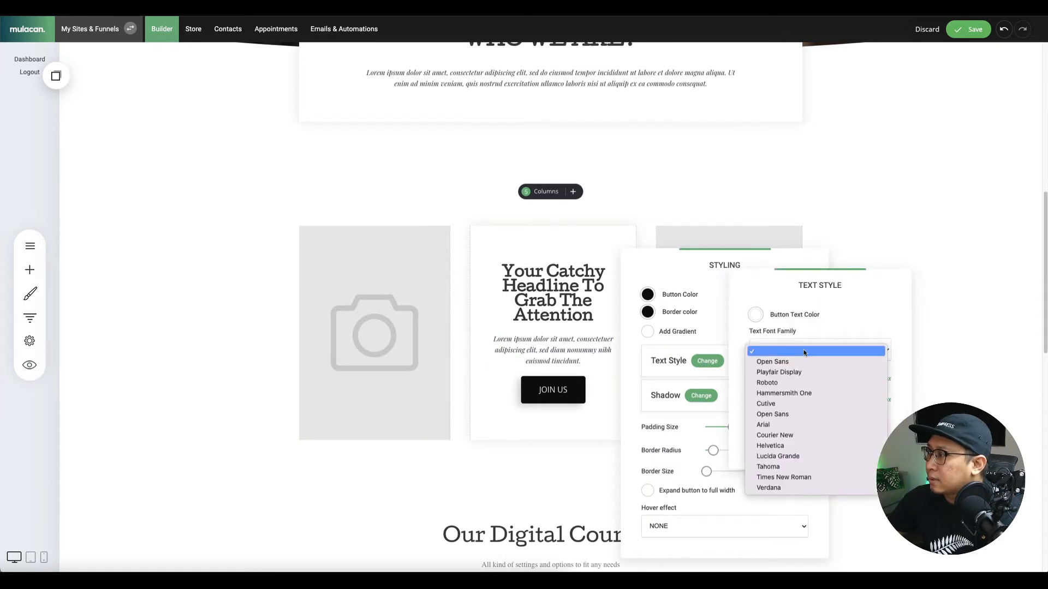
left_click(785, 405)
left_click(821, 433)
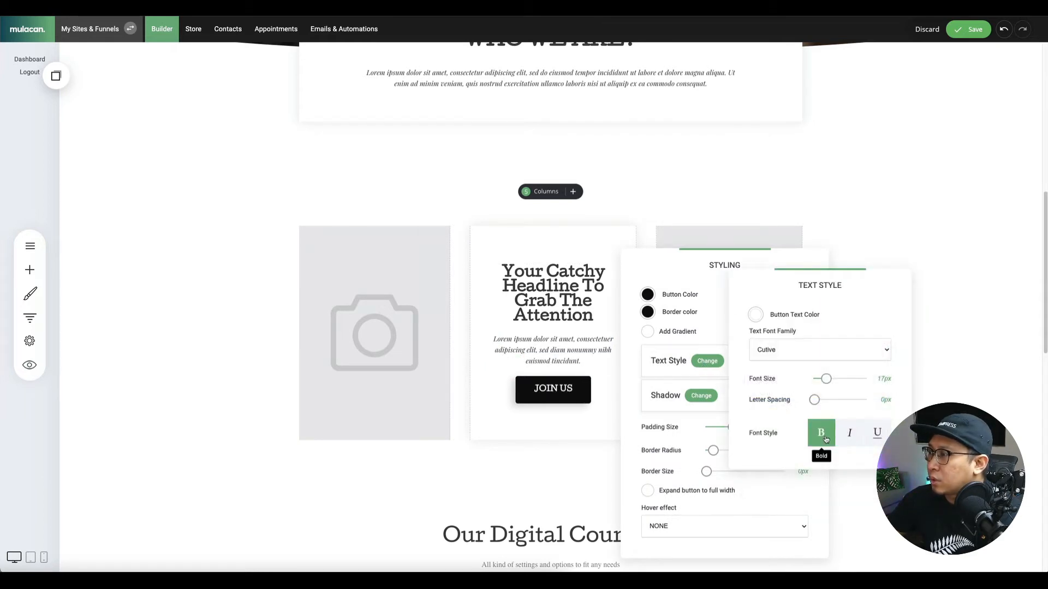
left_click(576, 436)
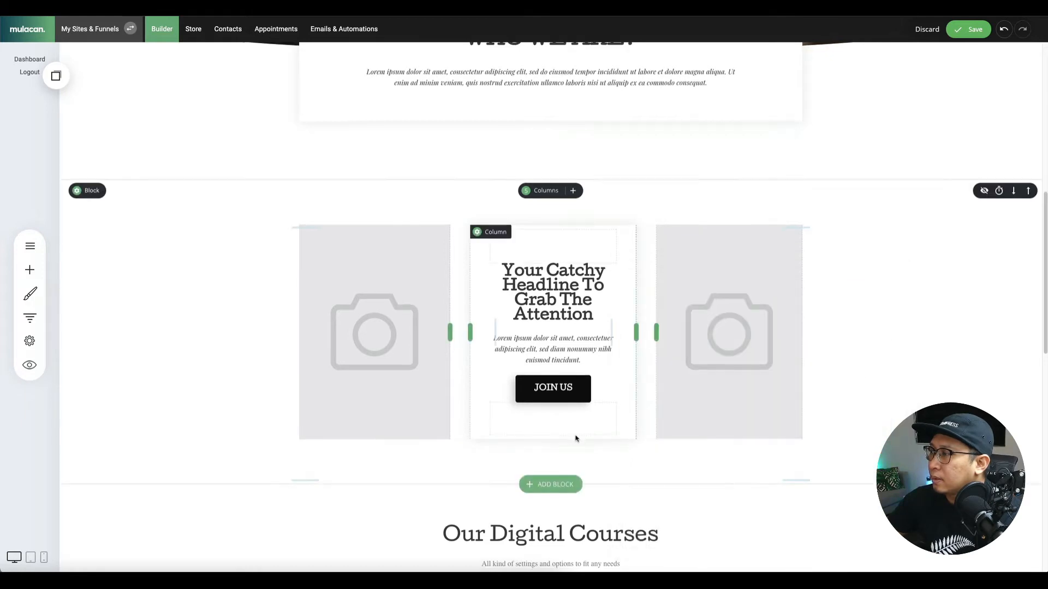
scroll(575, 437, "down", 10)
Give the TALK TO US call-to-action button label bold Cutive text, then save the page.
scroll(575, 438, "down", 2)
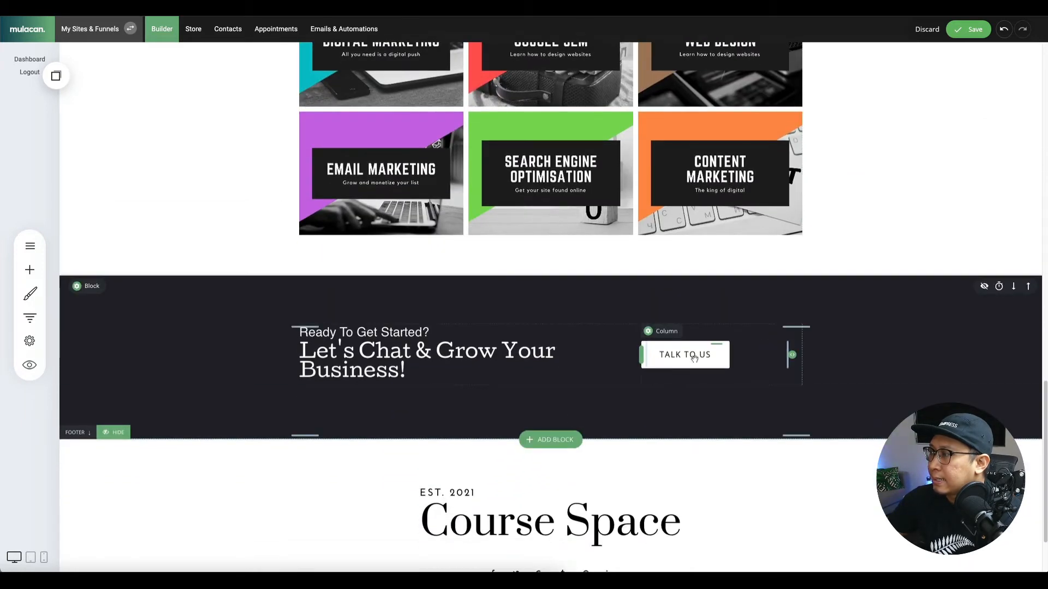
mouse_move(770, 352)
left_click(699, 329)
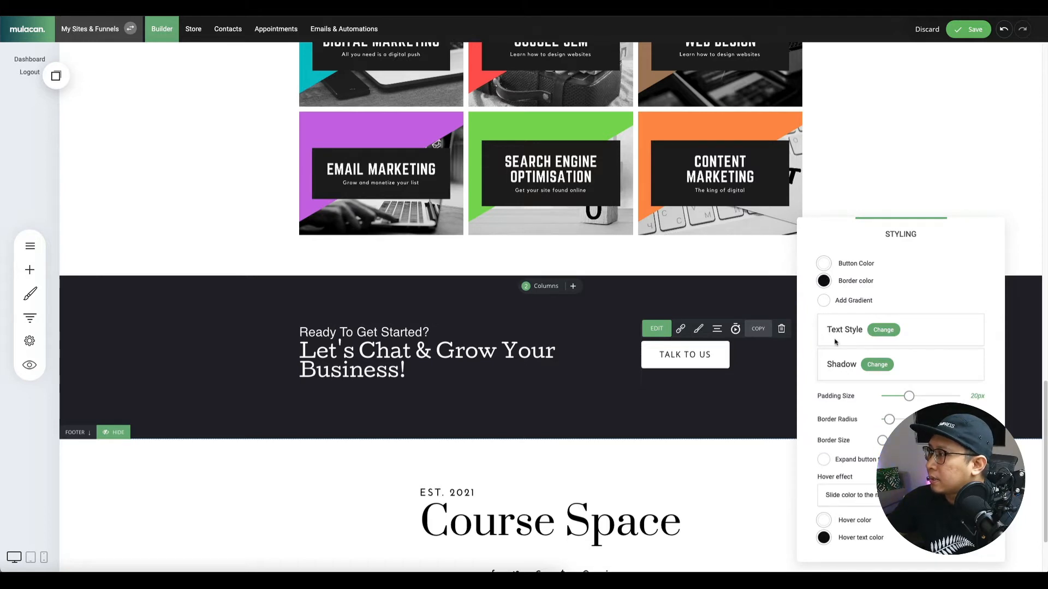
left_click(883, 329)
left_click(894, 322)
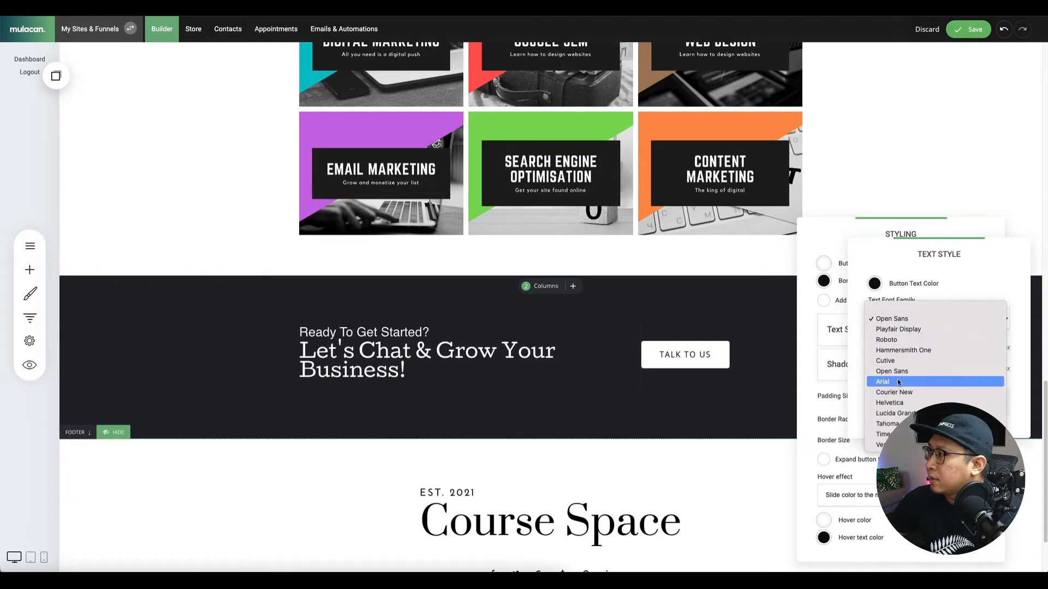
left_click(886, 360)
left_click(939, 401)
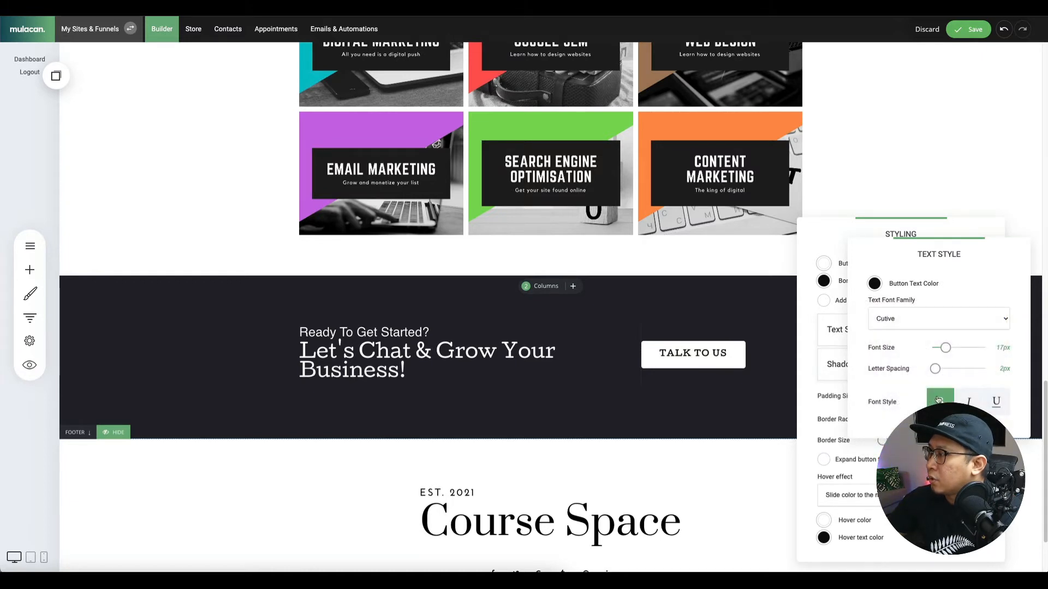
left_click(736, 394)
left_click(730, 404)
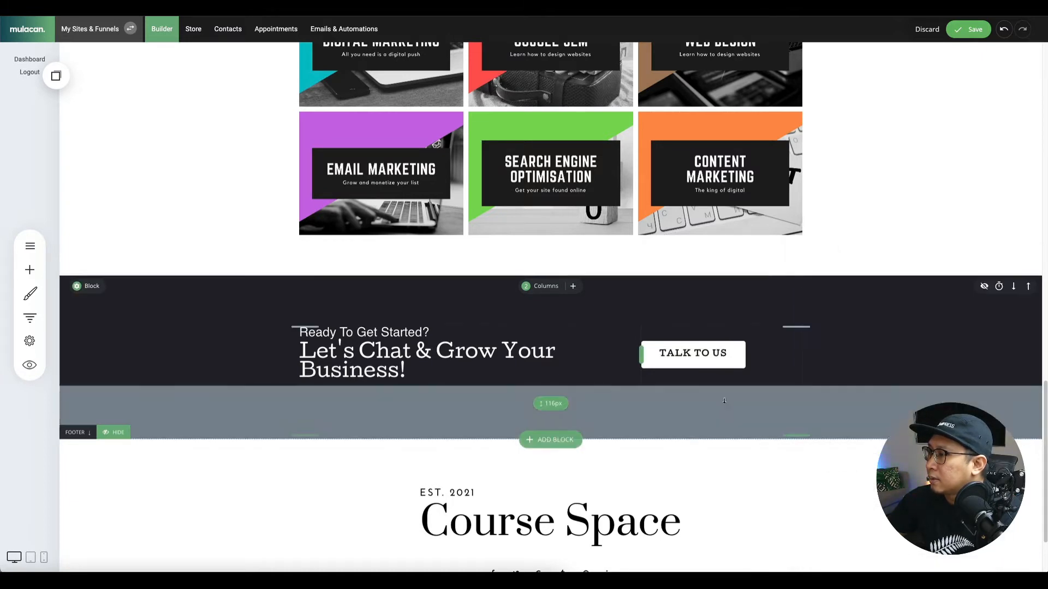
left_click(969, 29)
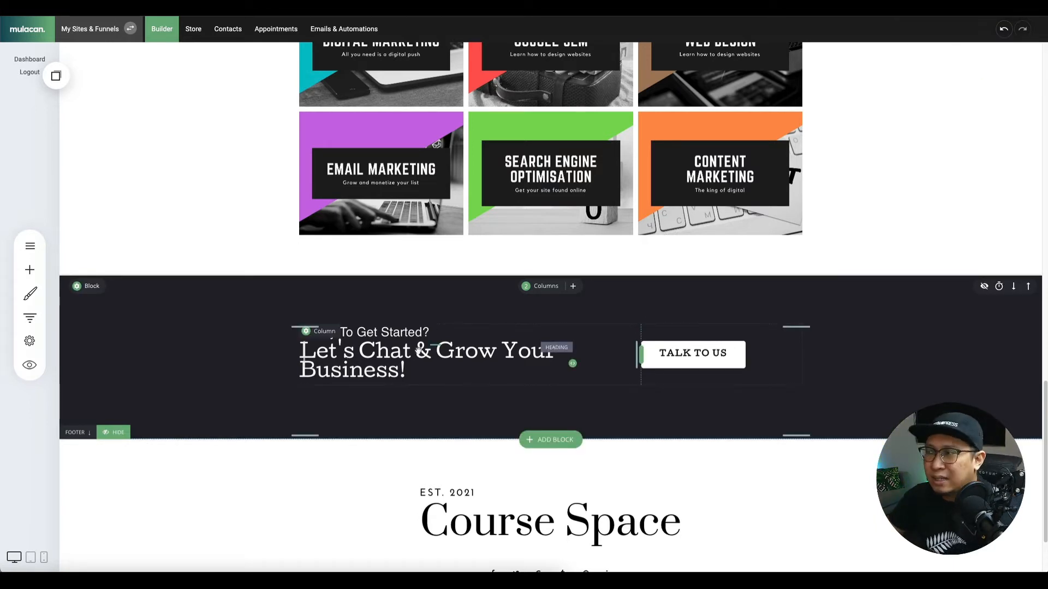
scroll(418, 350, "up", 20)
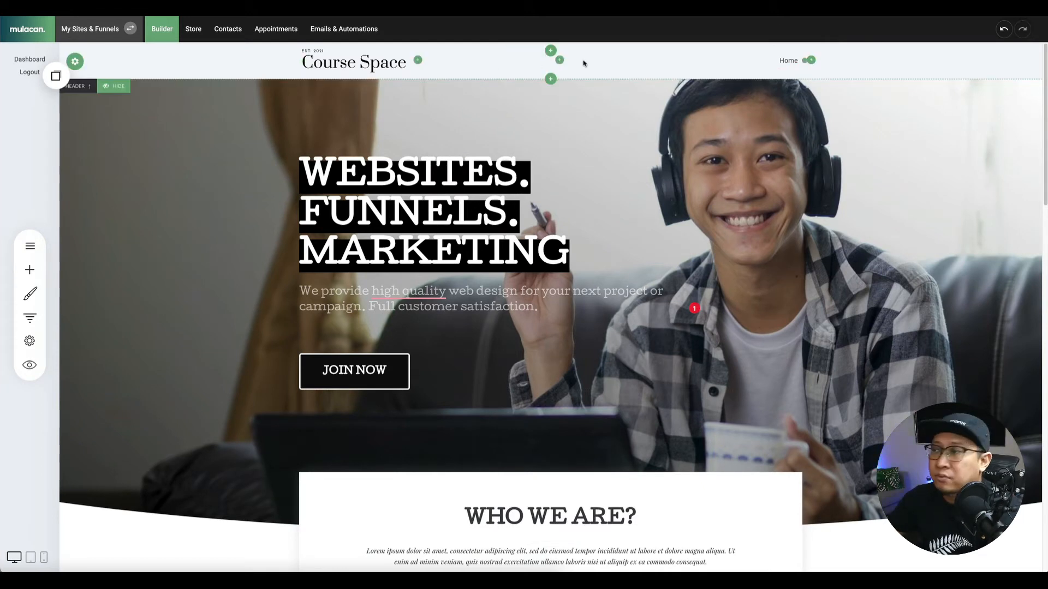
Open the site pages list and look at the Home page options.
left_click(31, 250)
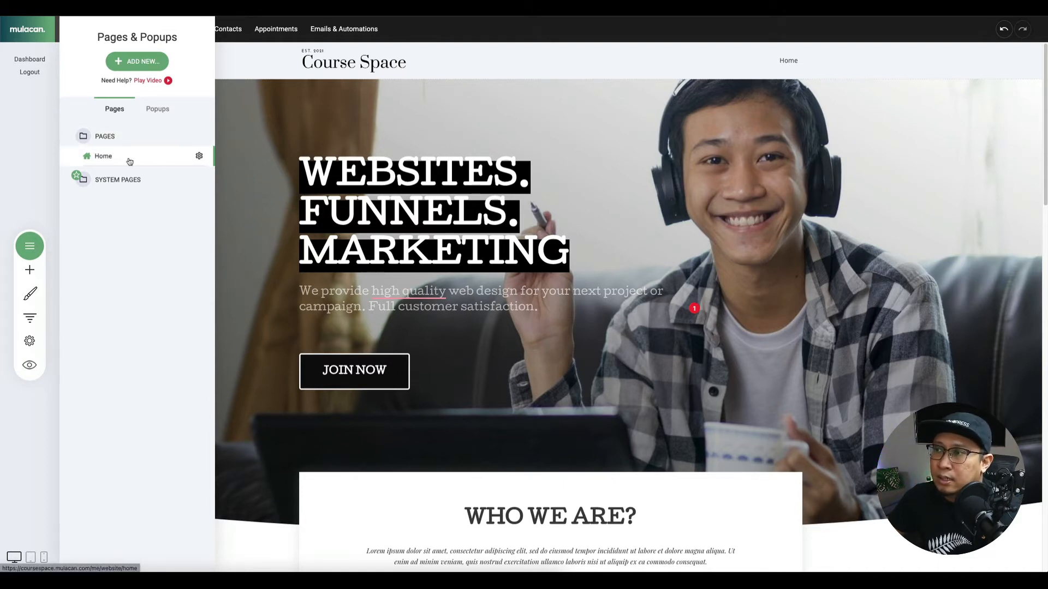
left_click(200, 157)
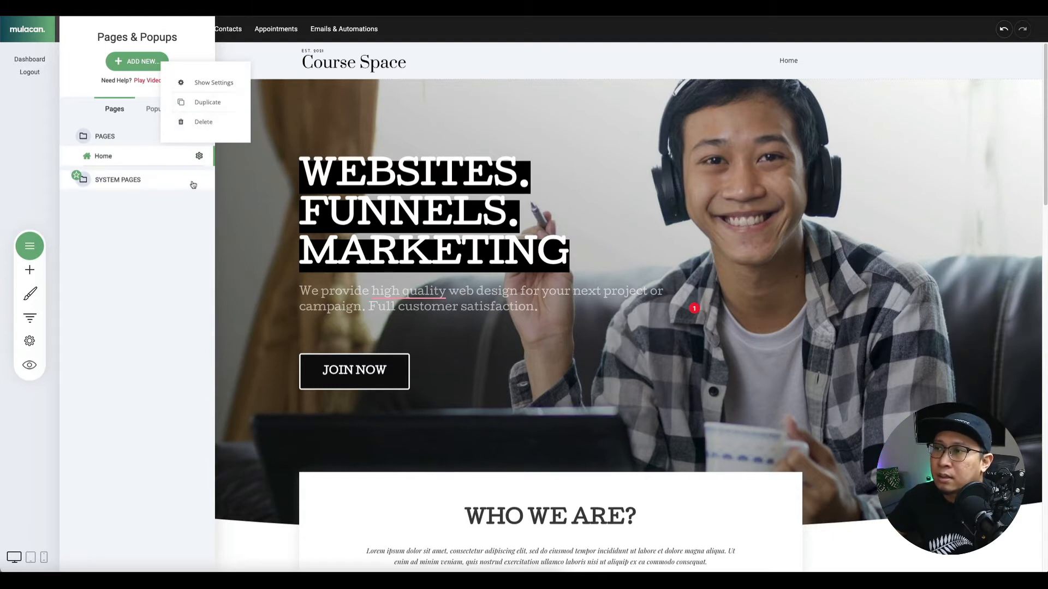
left_click(162, 206)
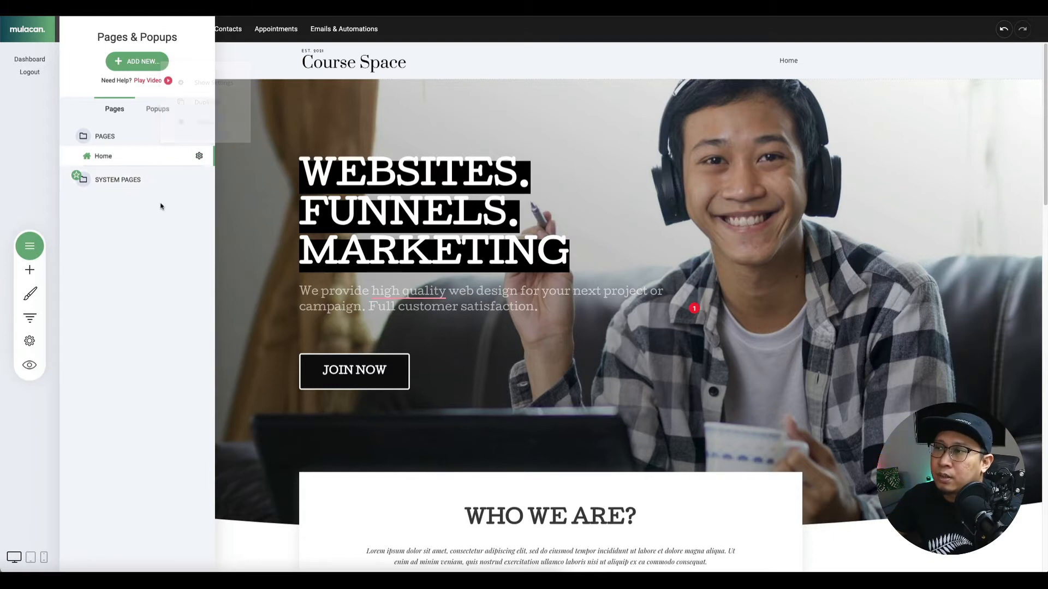
Start a new page from the About / Team COMPANY NAME template.
left_click(138, 64)
left_click(250, 131)
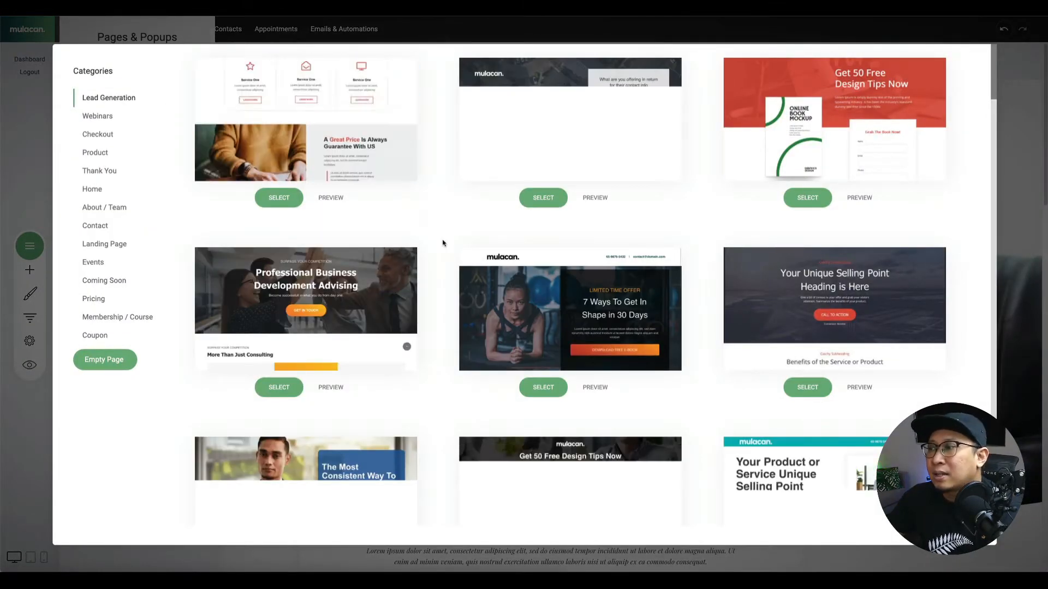
scroll(405, 311, "down", 10)
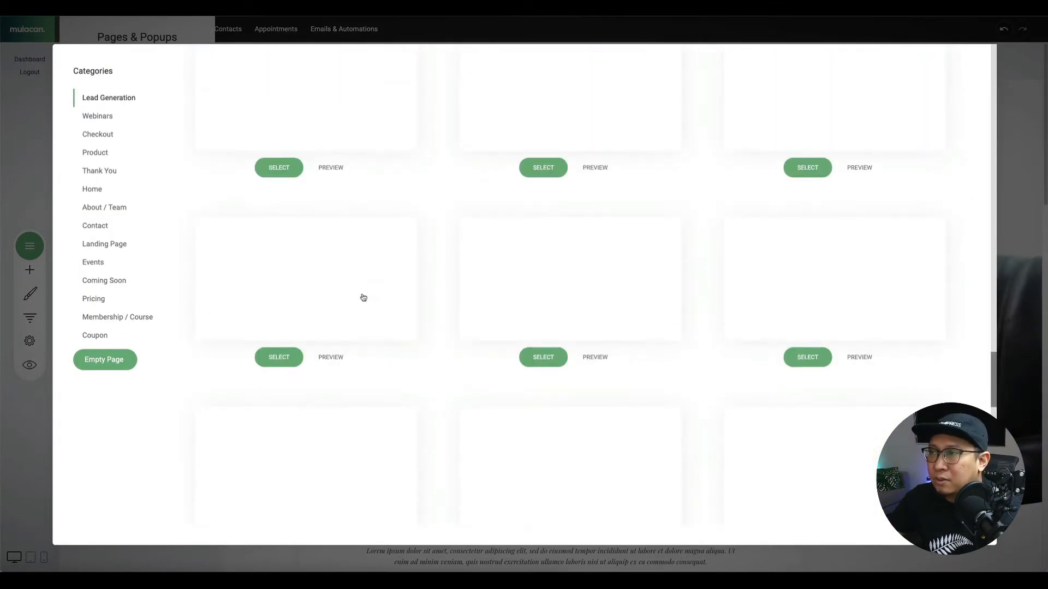
scroll(363, 300, "up", 10)
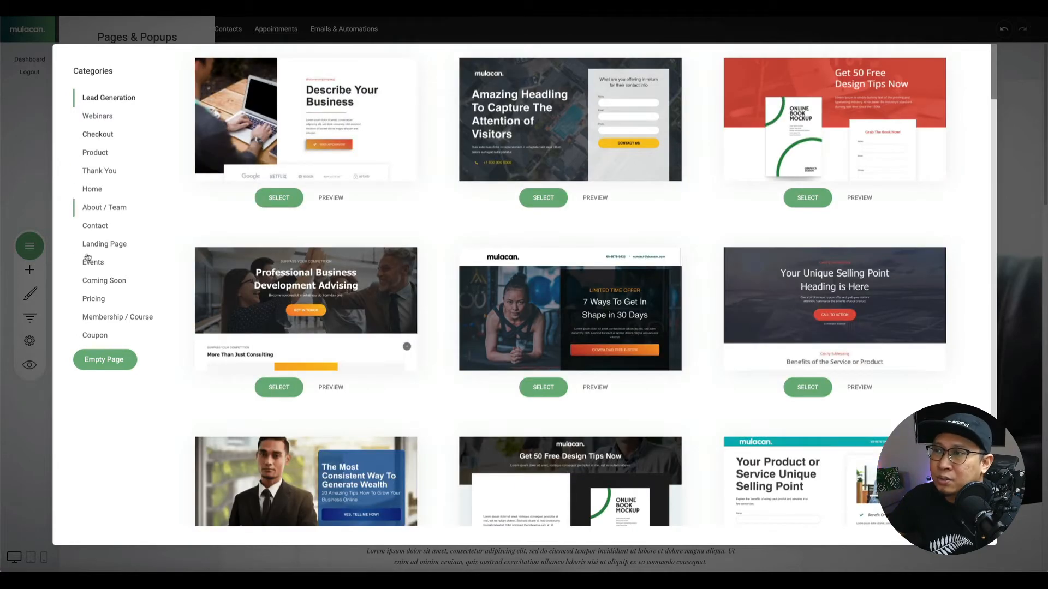
left_click(116, 210)
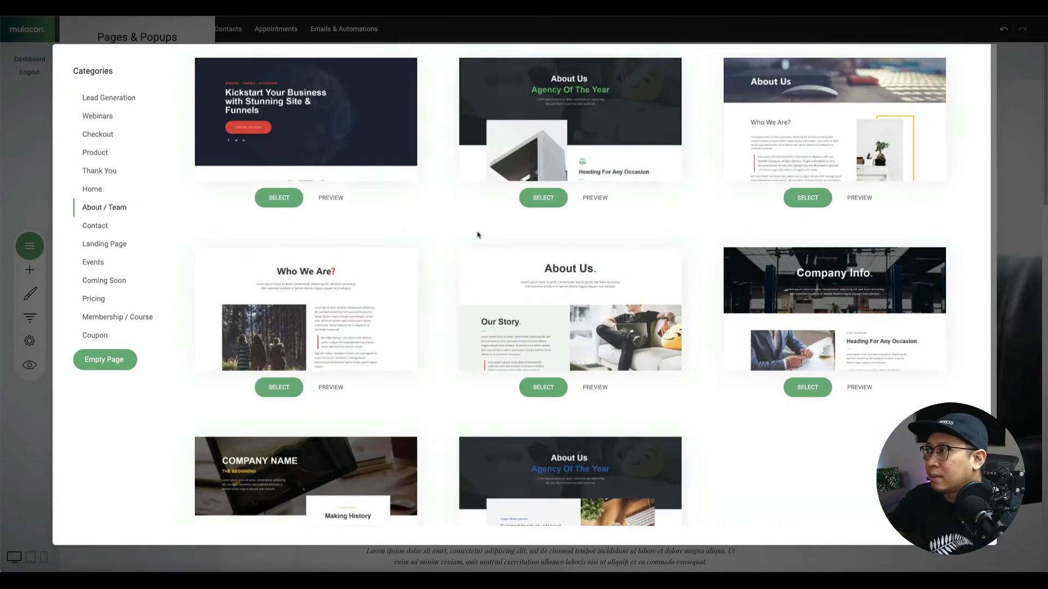
scroll(655, 246, "down", 2)
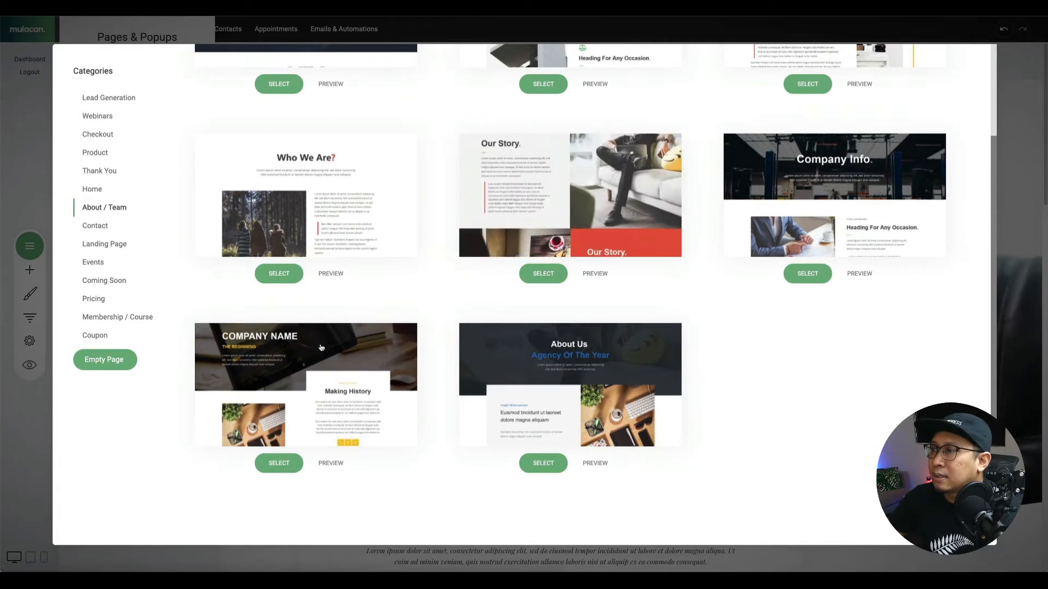
left_click(323, 370)
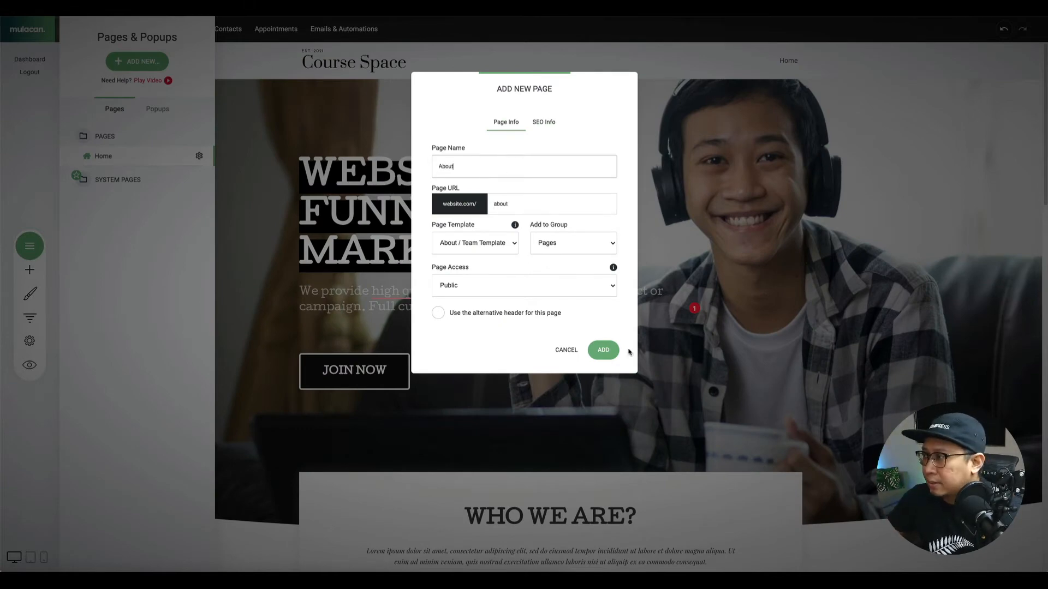
Add the About page and return to its canvas.
left_click(607, 352)
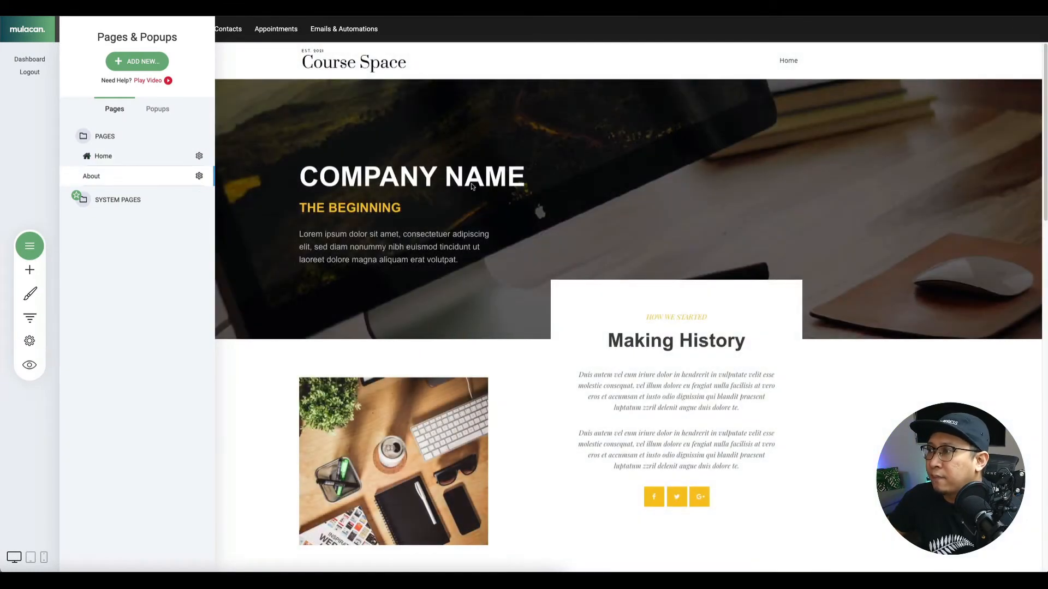
left_click(513, 174)
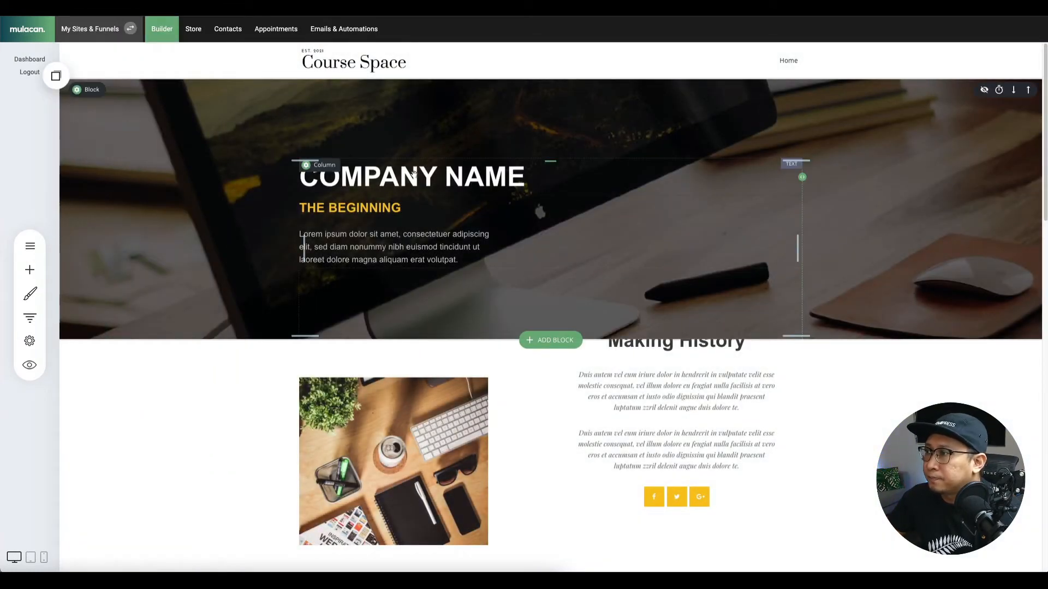
scroll(413, 174, "down", 4)
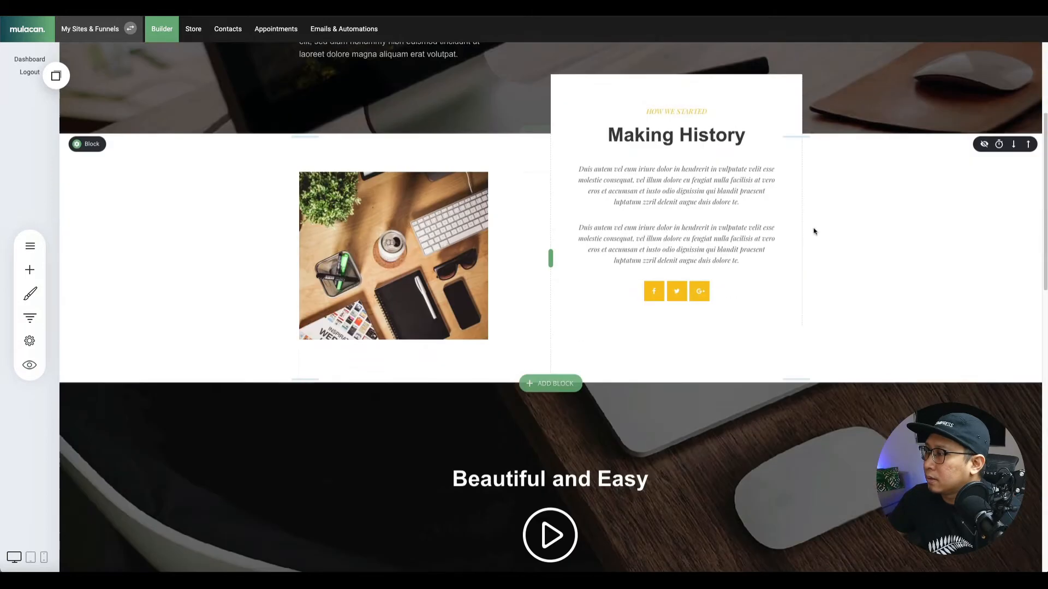
scroll(448, 260, "up", 4)
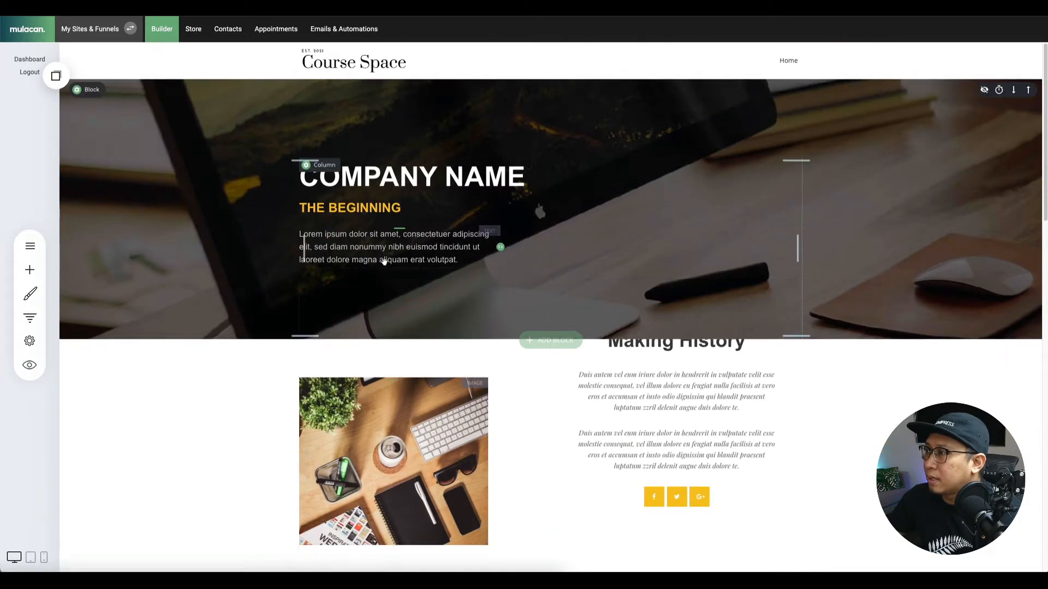
Clear the COMPANY NAME heading's formatting and make it a Header 1.
left_click(382, 175)
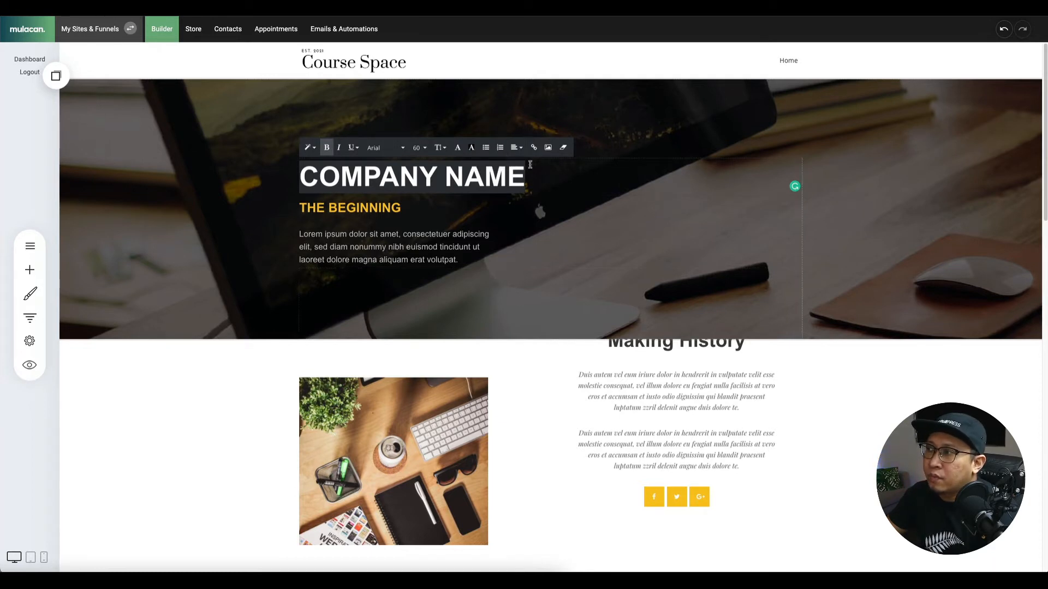
left_click(563, 148)
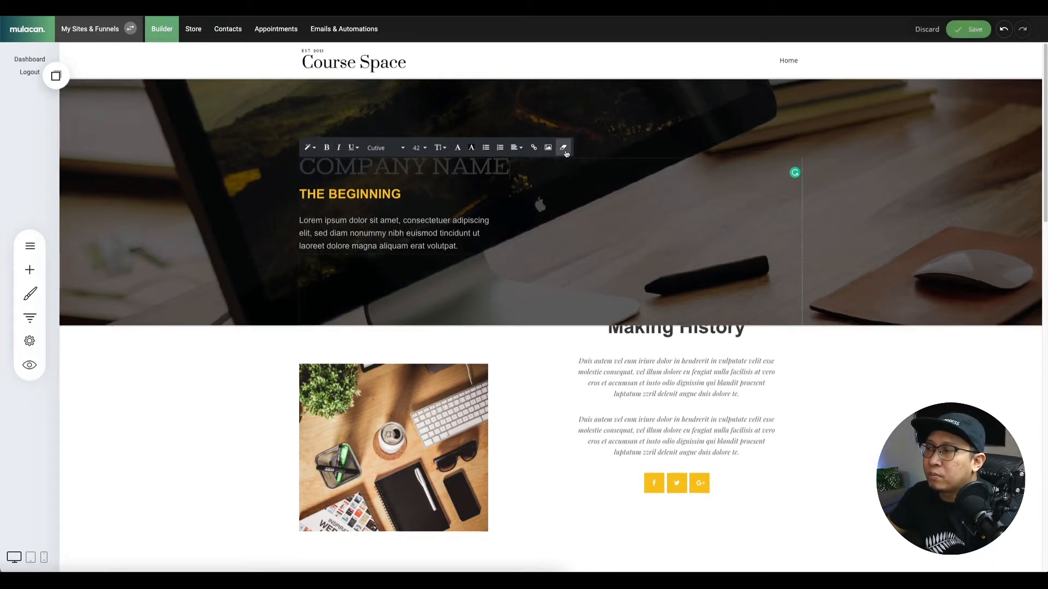
triple_click(422, 166)
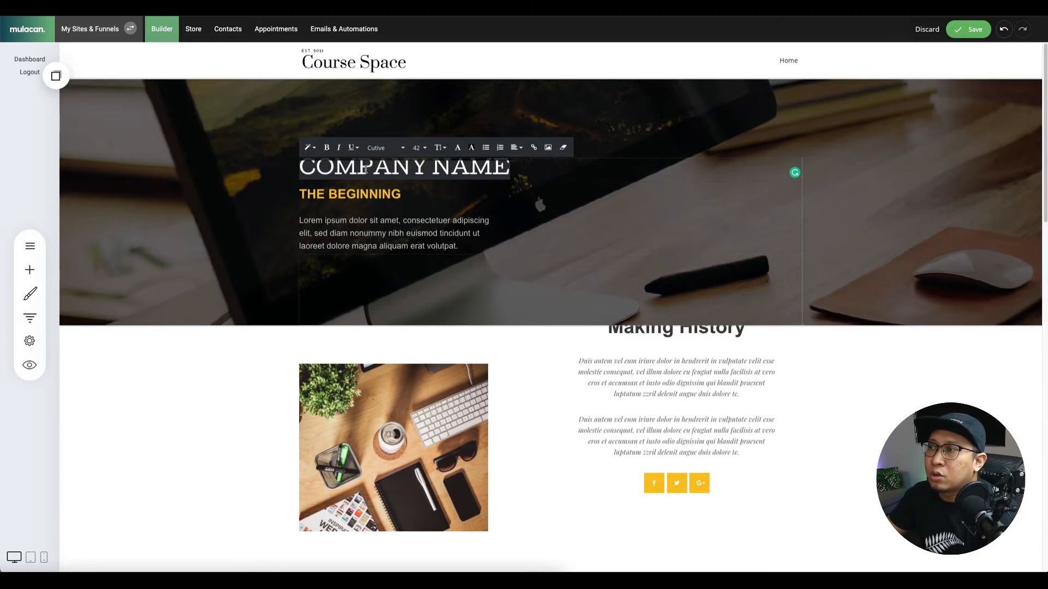
left_click(310, 148)
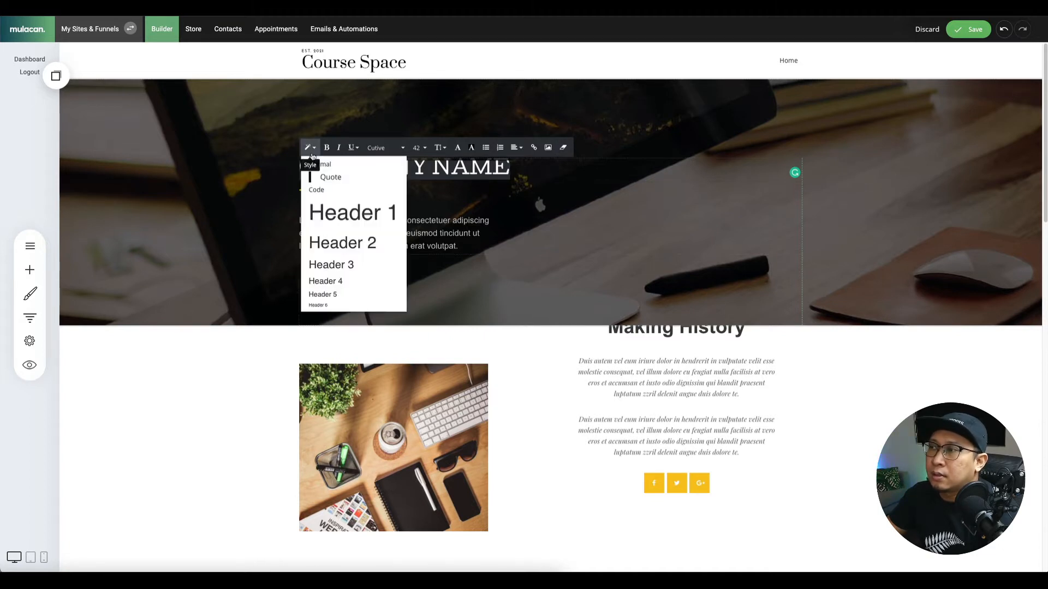
left_click(335, 221)
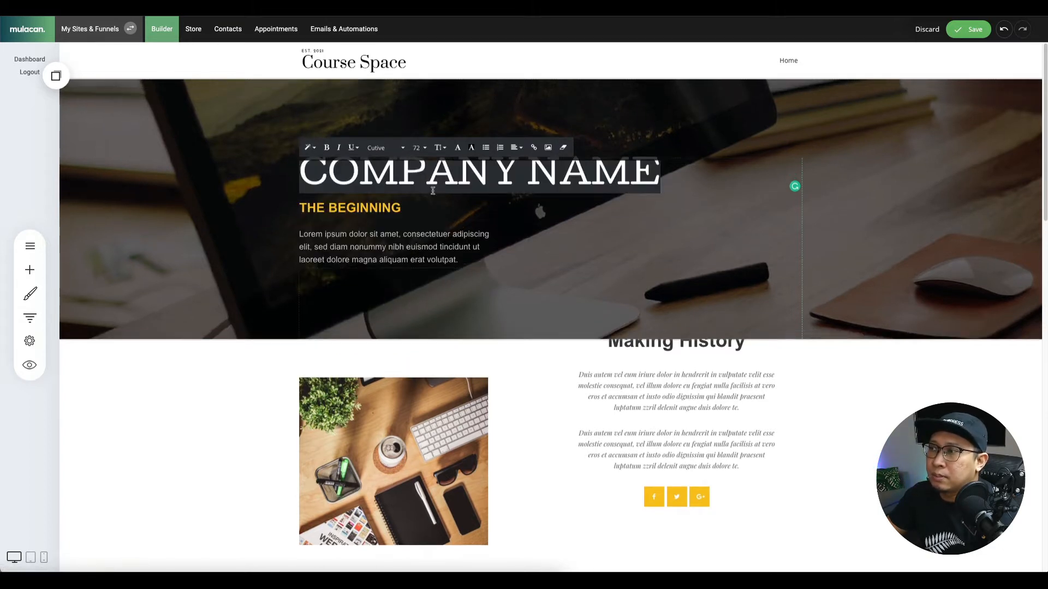
left_click(310, 148)
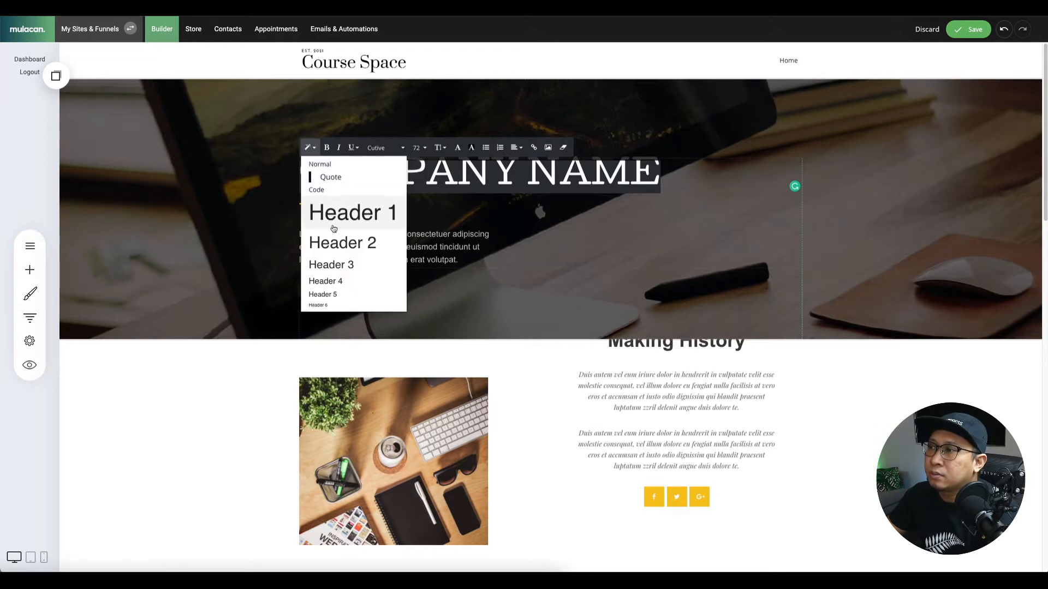
left_click(339, 244)
left_click(310, 148)
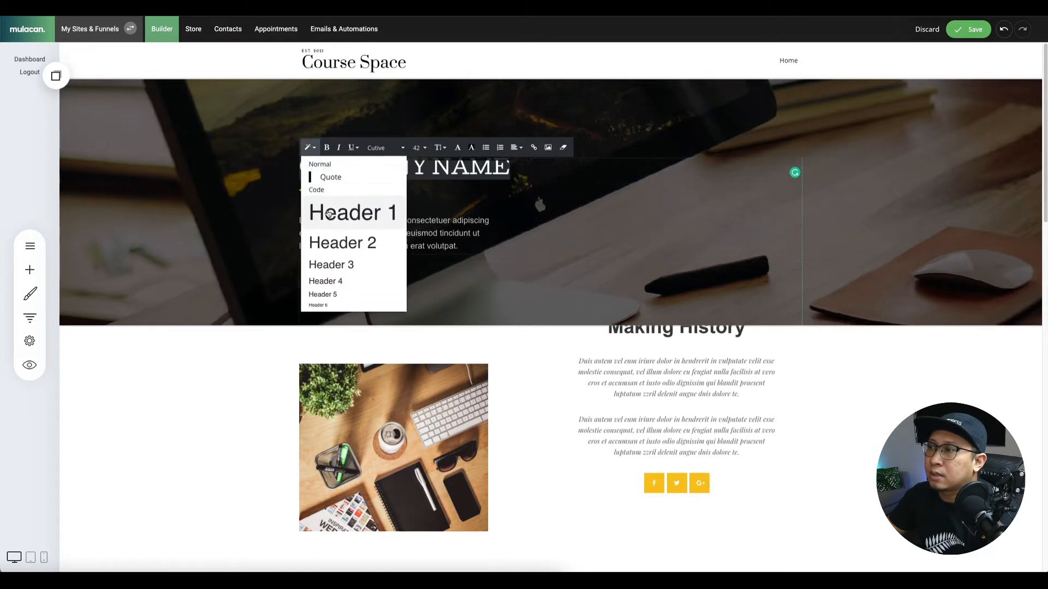
left_click(332, 216)
Set the COMPANY NAME heading to size 60 and change its text colour.
left_click(419, 147)
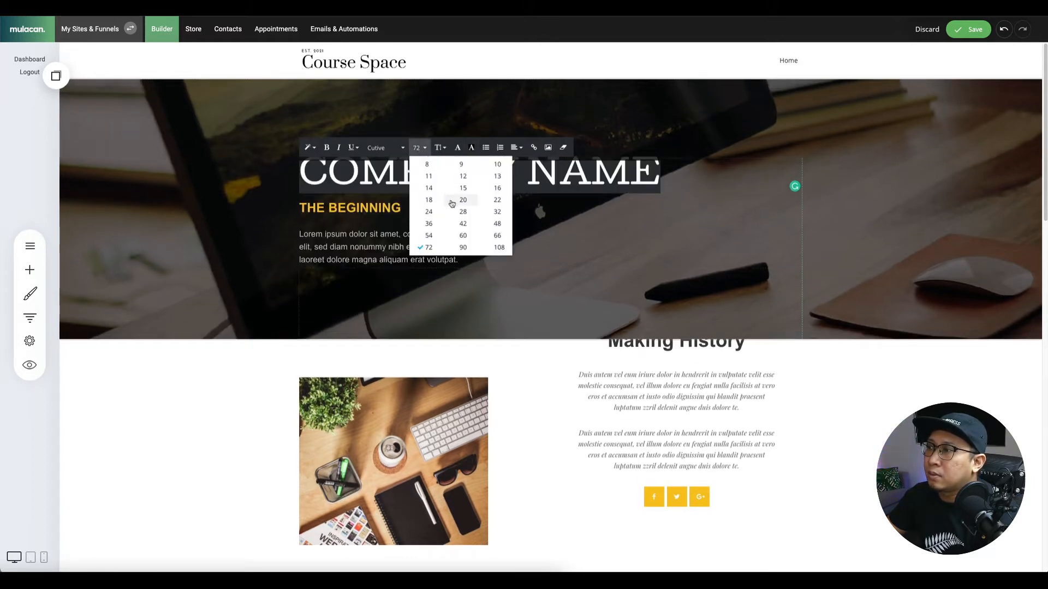
left_click(463, 237)
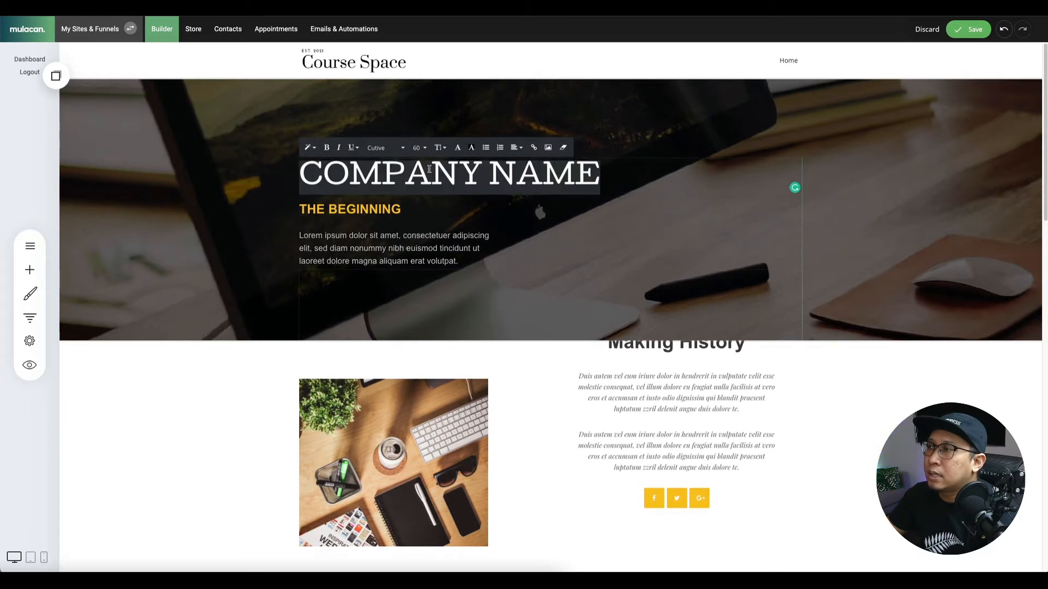
left_click(459, 148)
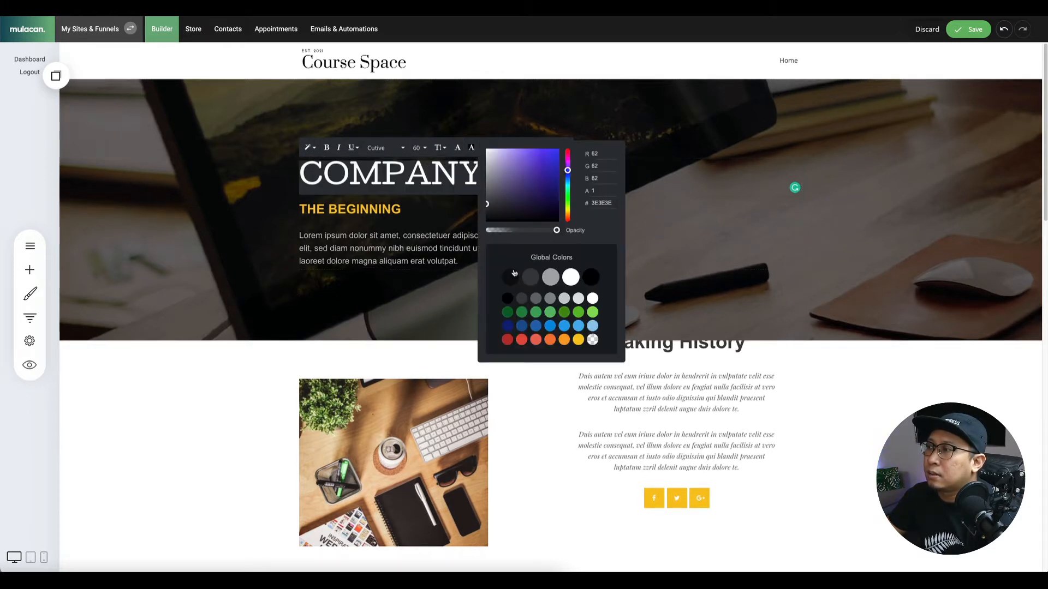
left_click(571, 278)
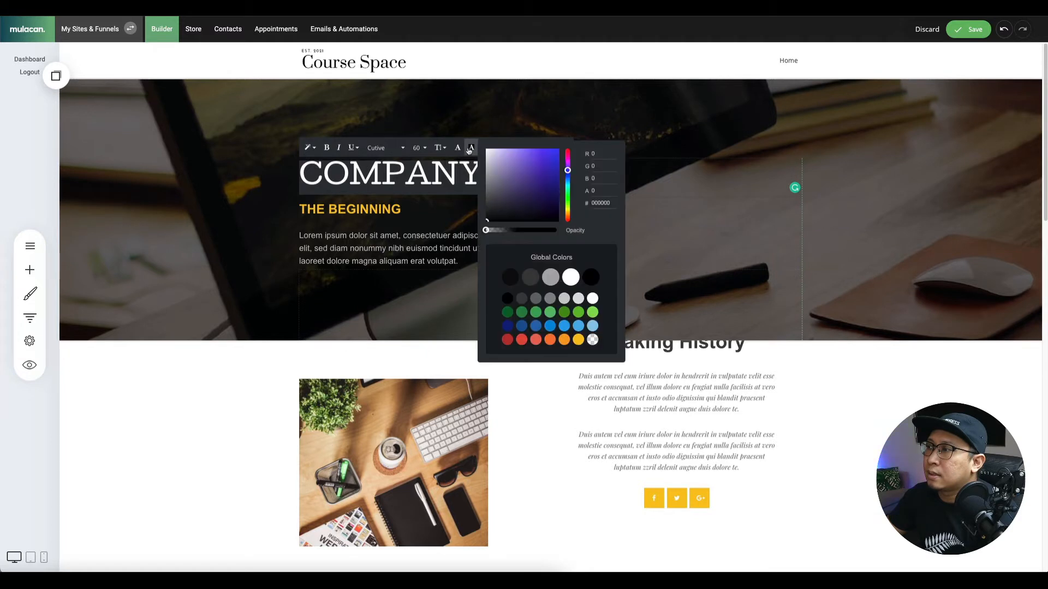
left_click(694, 214)
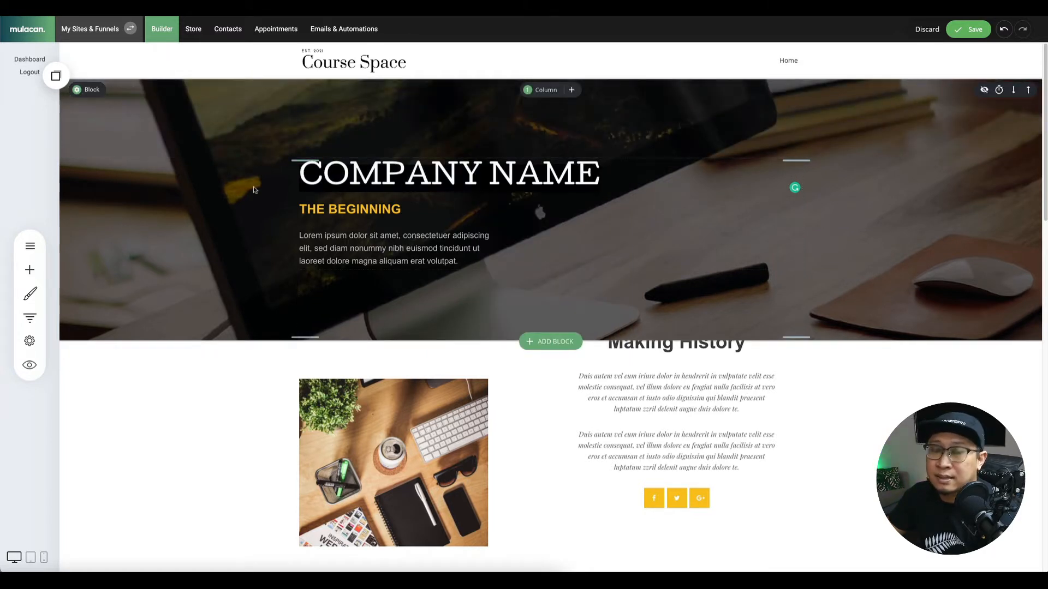
Replace the hero background image with the smiling-woman photo.
left_click(76, 90)
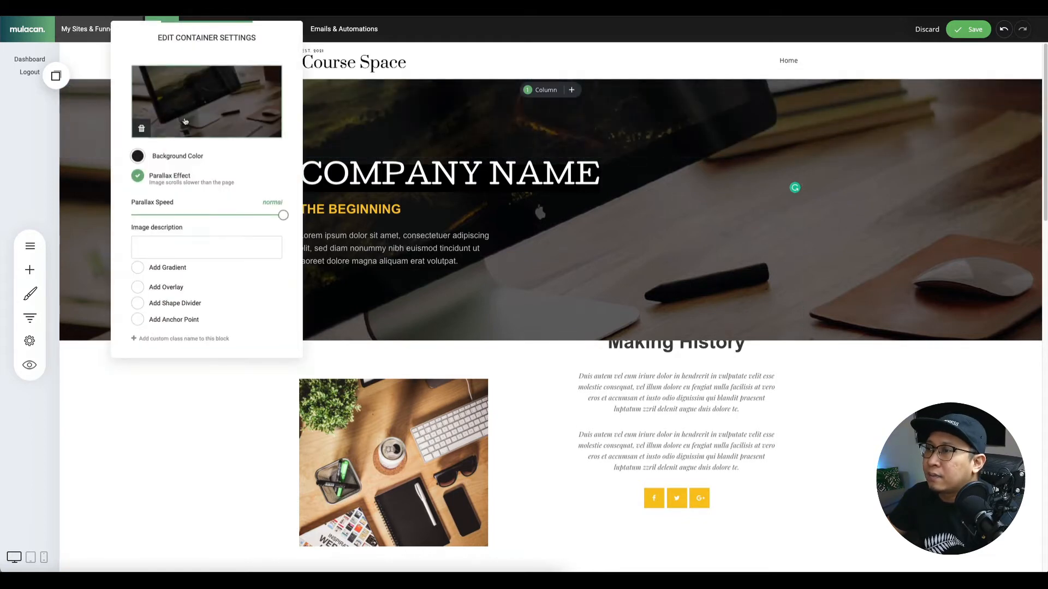
left_click(185, 122)
scroll(488, 361, "down", 3)
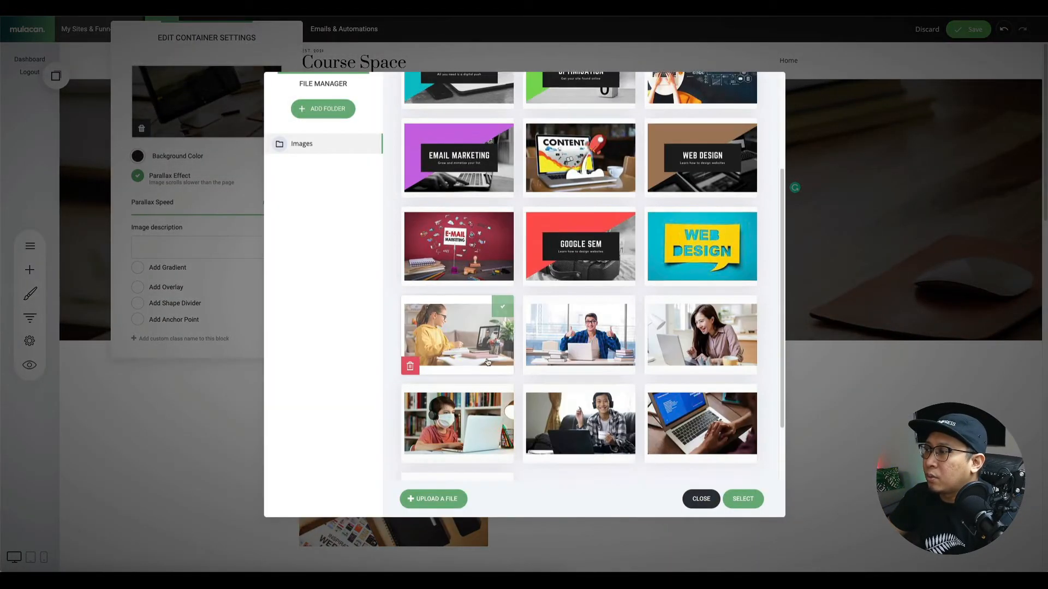
scroll(488, 362, "down", 1)
left_click(573, 266)
left_click(483, 275)
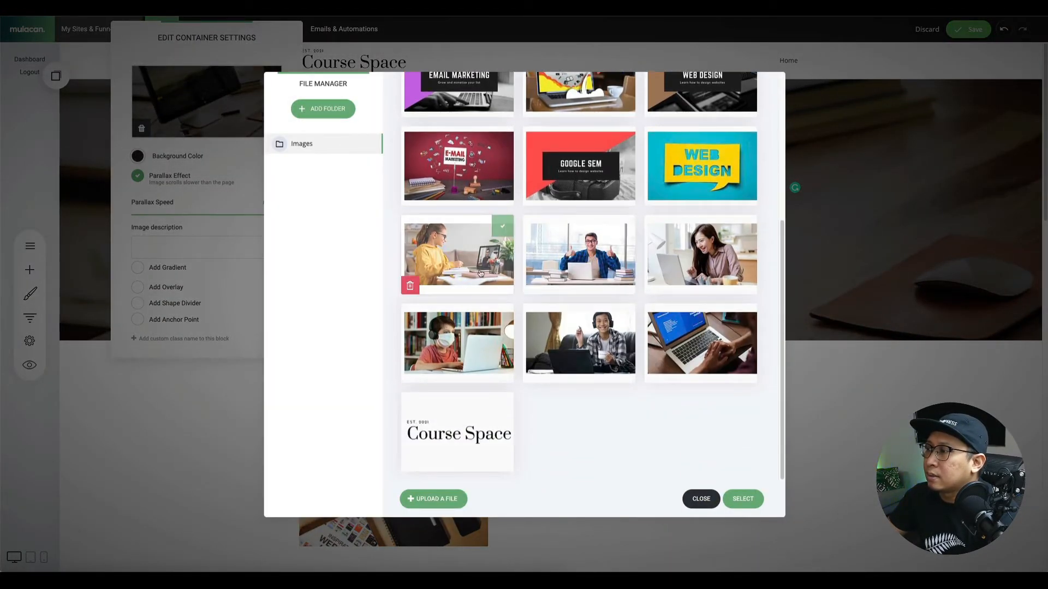
left_click(612, 262)
left_click(715, 251)
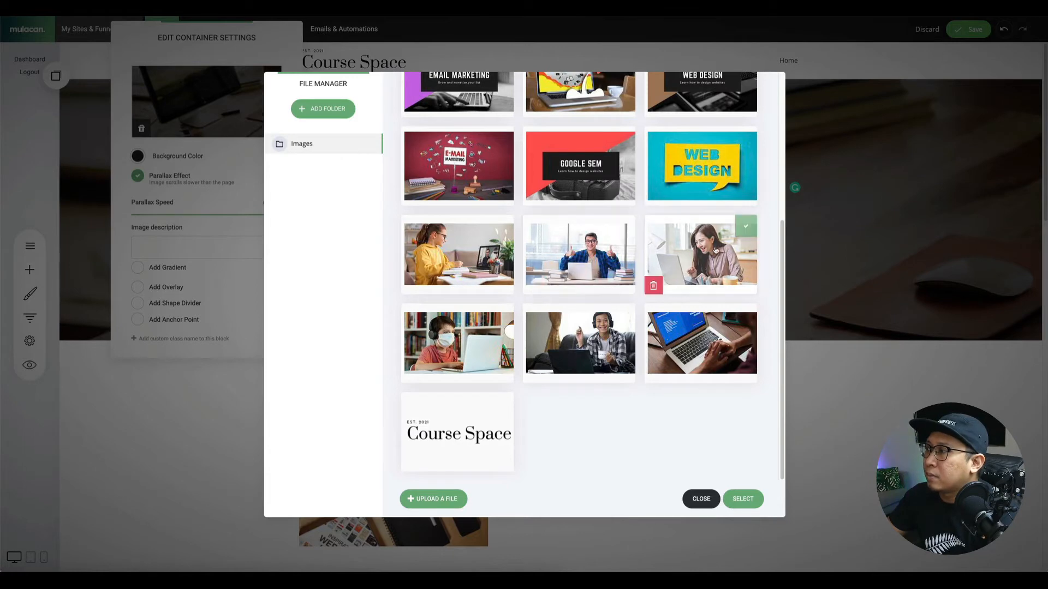
left_click(748, 501)
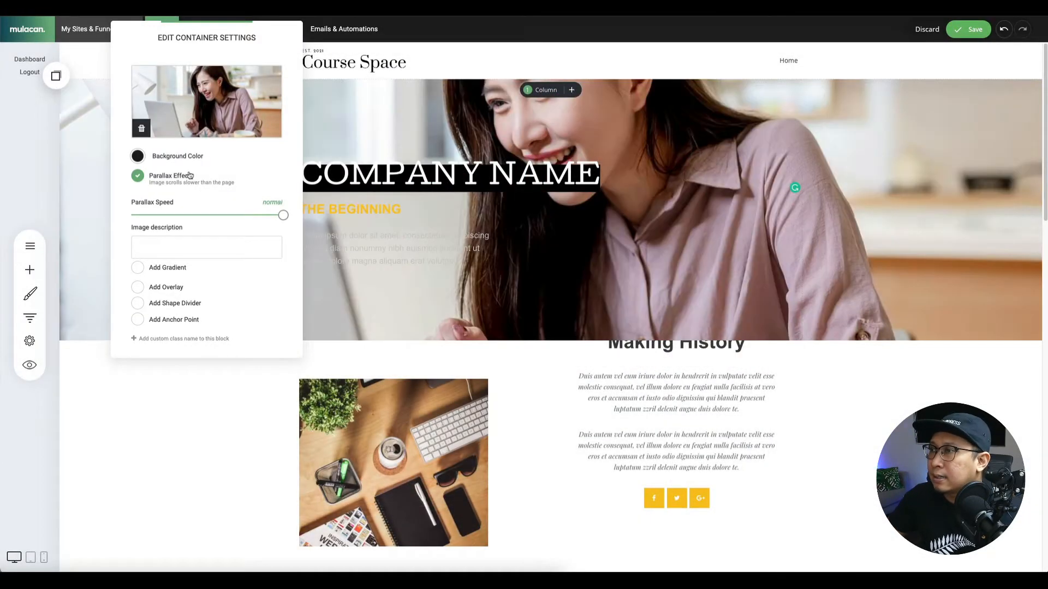
Turn off parallax, set image position to Center, Center, and enable Add Overlay.
left_click(138, 179)
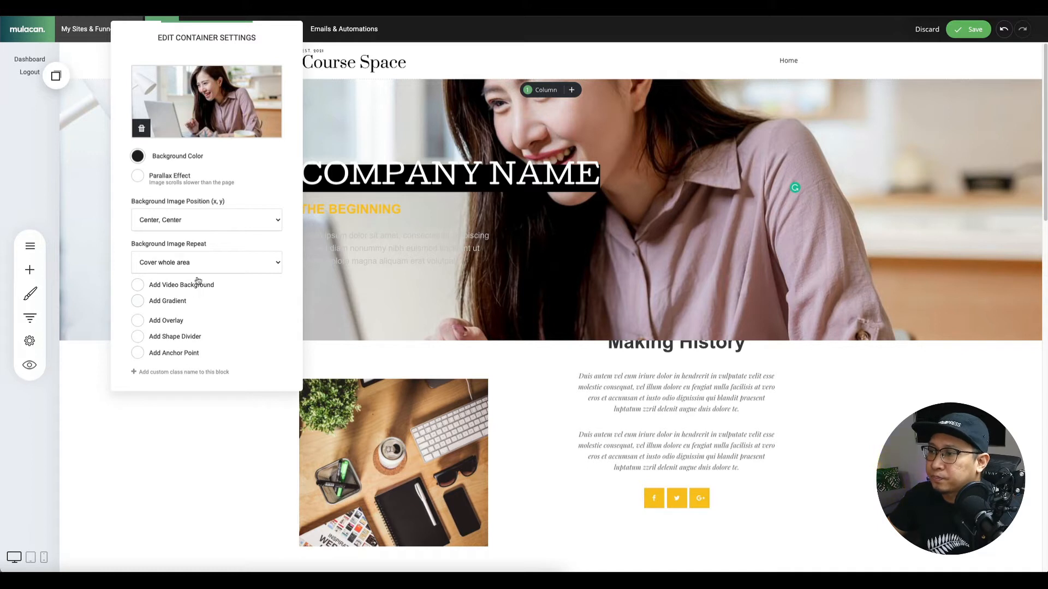
left_click(178, 263)
left_click(178, 263)
left_click(189, 222)
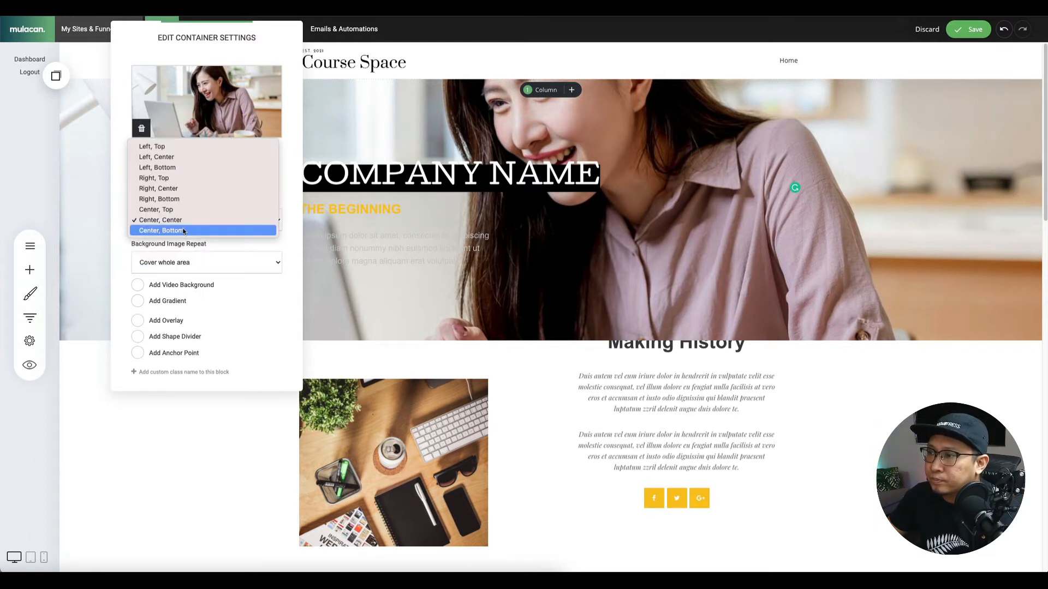
left_click(191, 210)
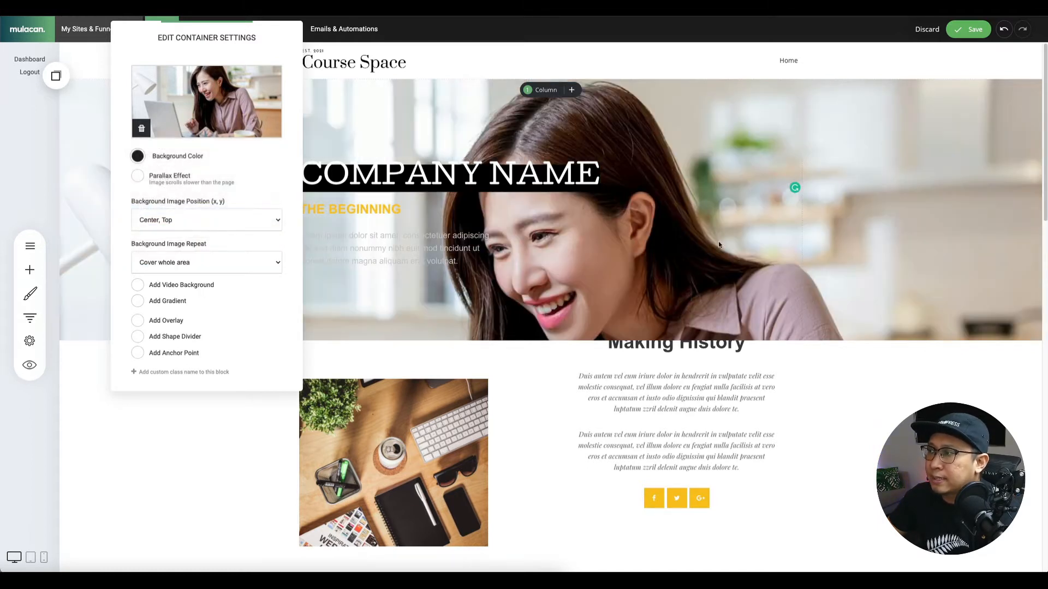
left_click(206, 228)
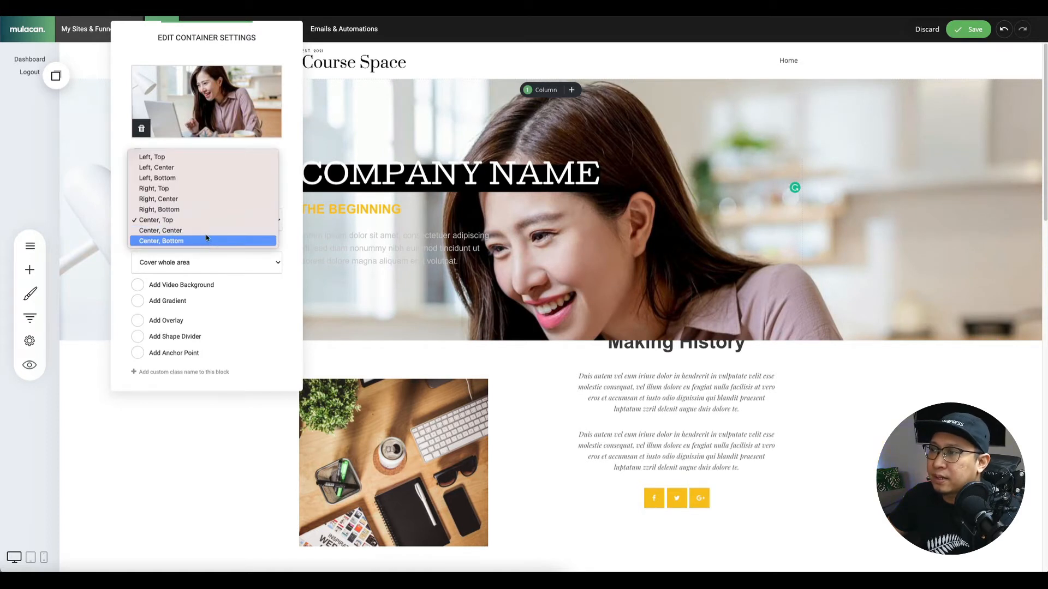
left_click(205, 236)
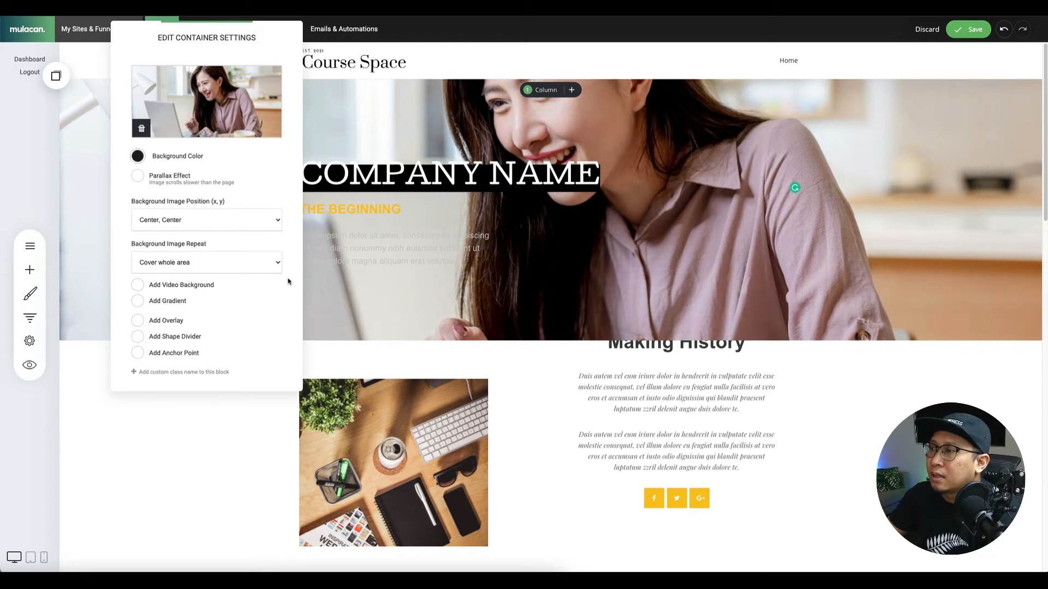
left_click(172, 325)
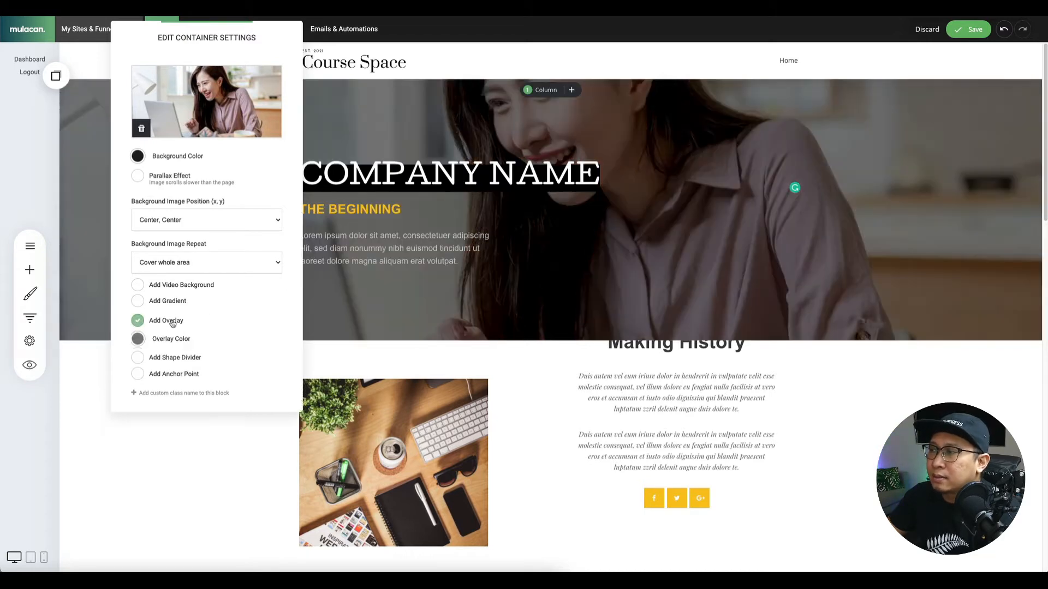
Clear THE BEGINNING subheading's formatting and make it a Header 4.
left_click(417, 252)
left_click(346, 210)
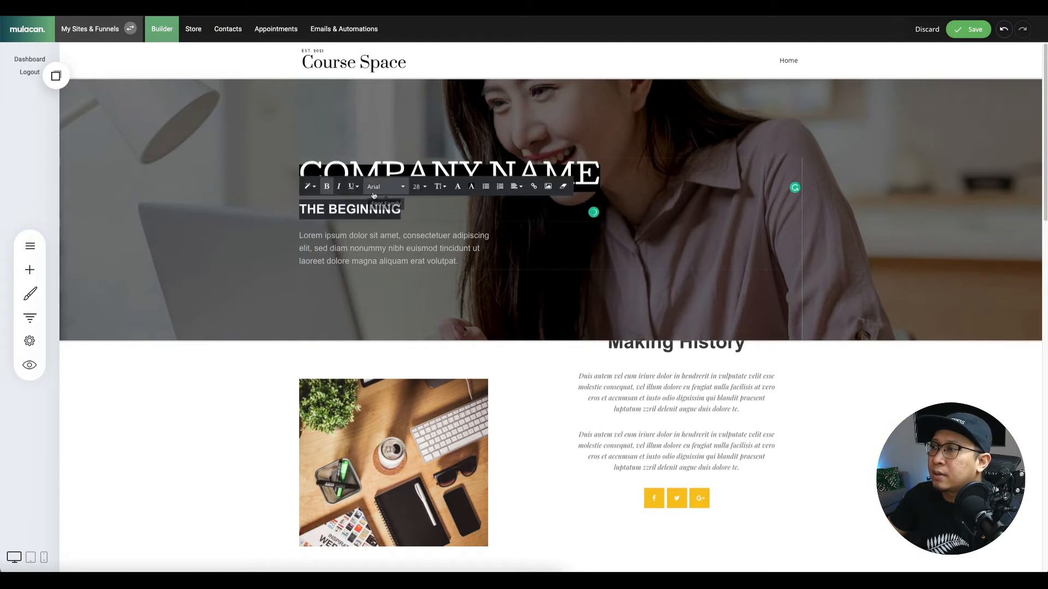
left_click(563, 186)
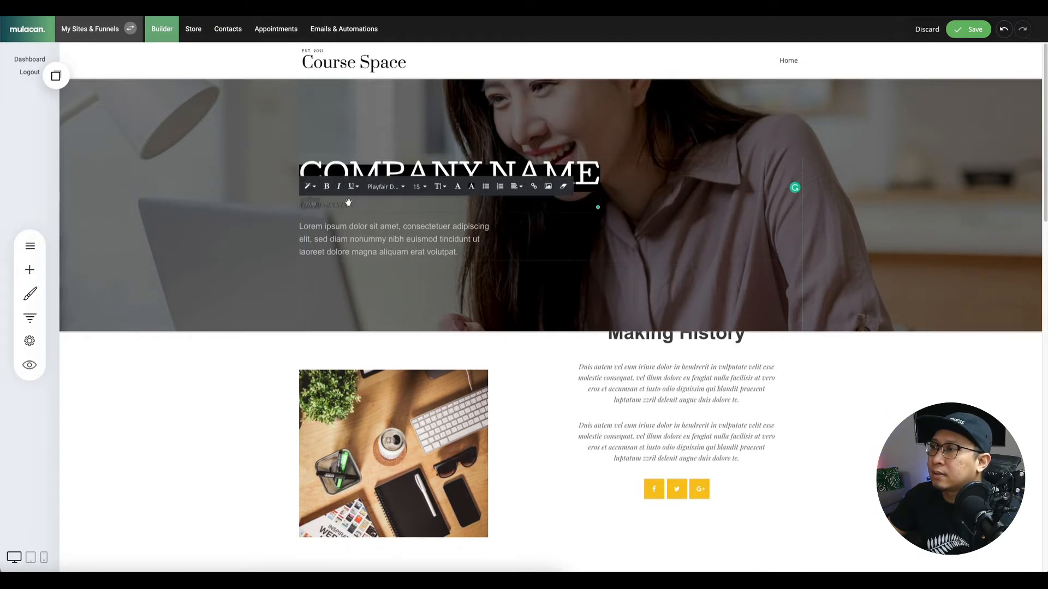
triple_click(338, 204)
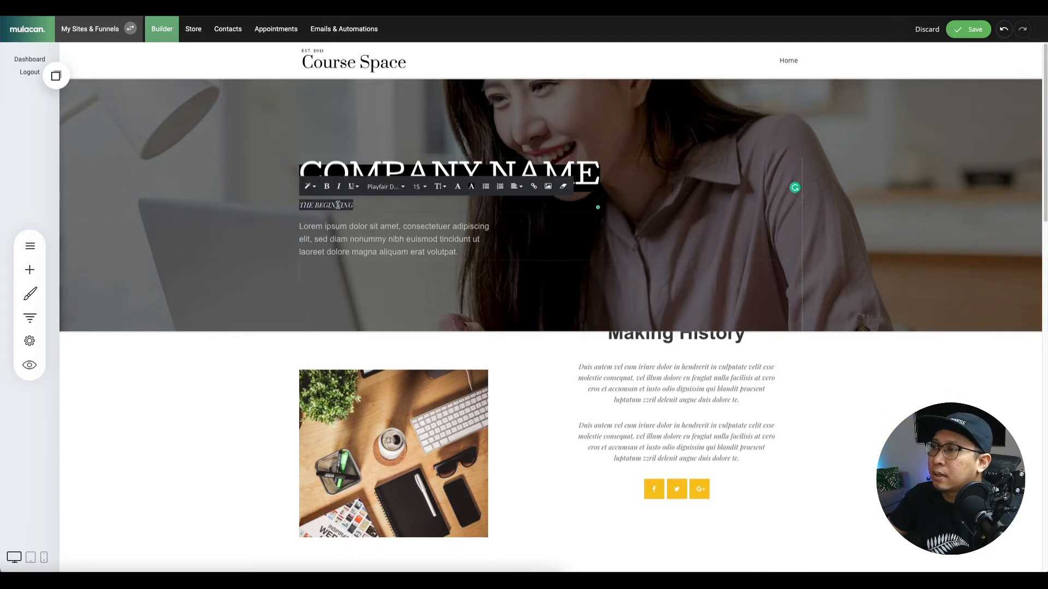
left_click(309, 186)
left_click(333, 304)
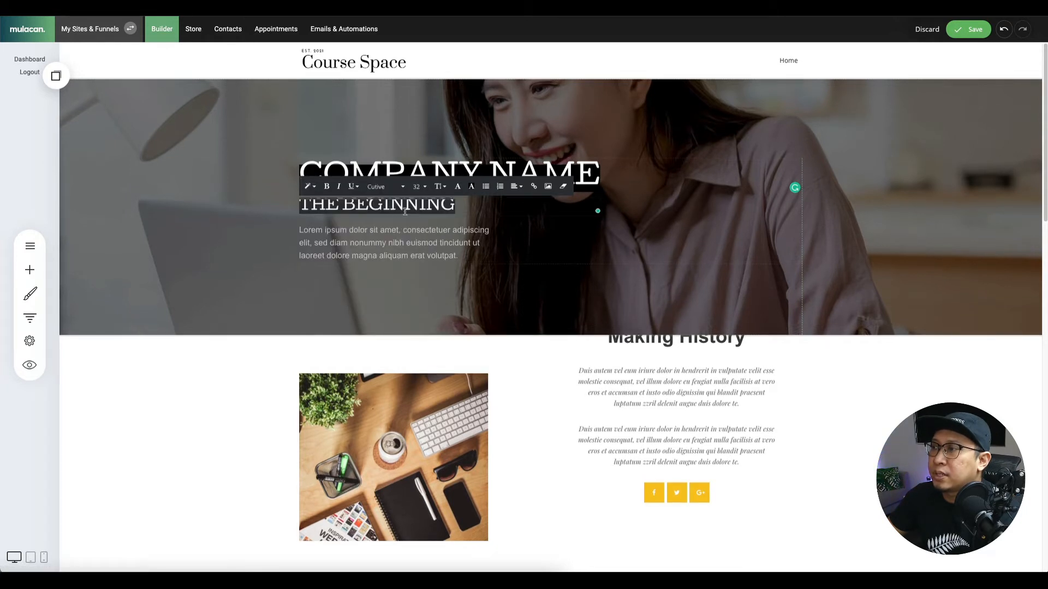
left_click(308, 186)
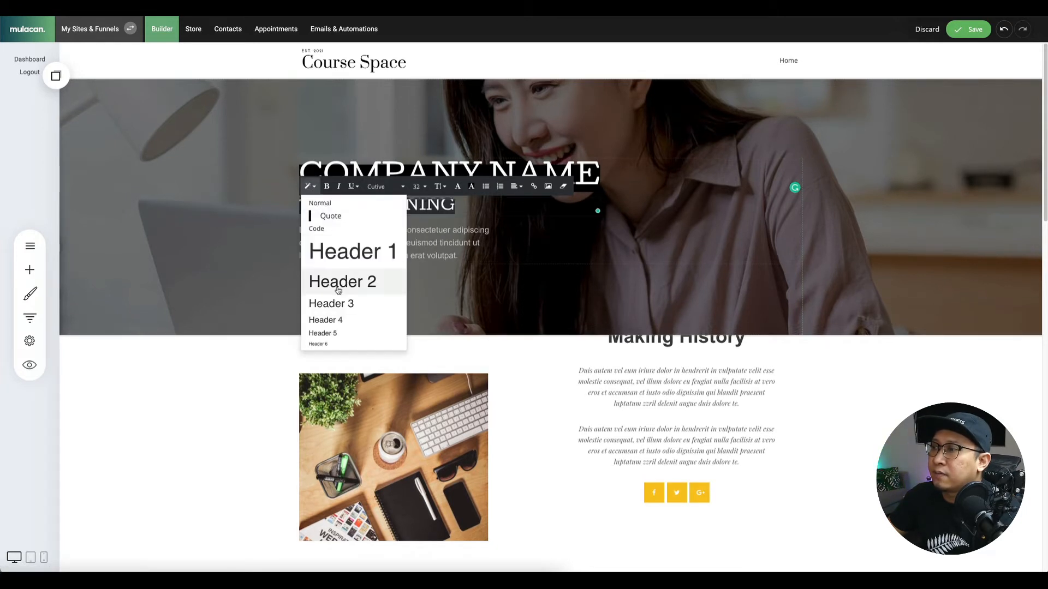
left_click(334, 319)
left_click(408, 203)
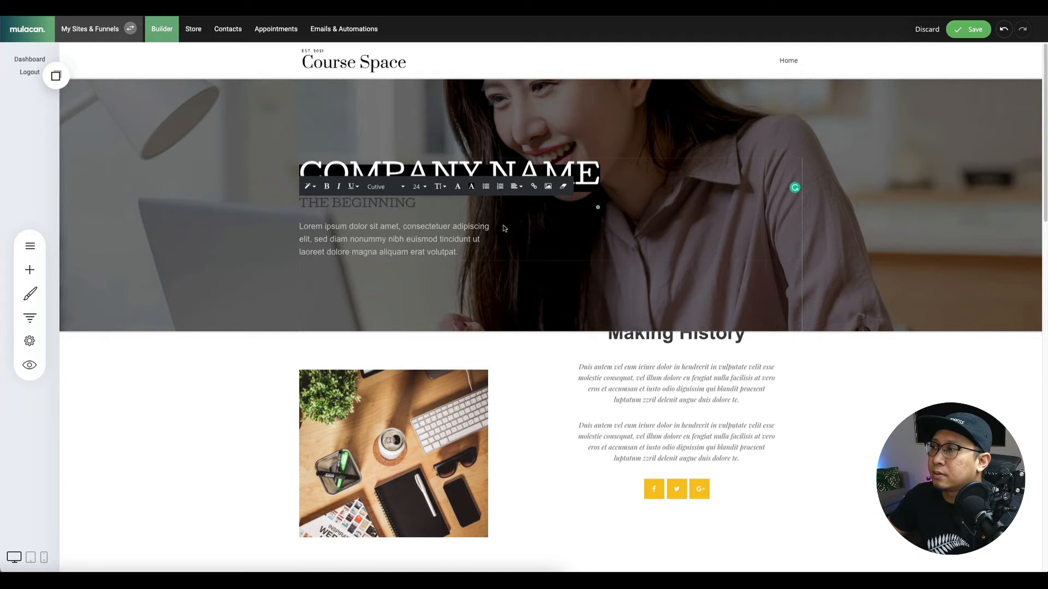
Colour THE BEGINNING yellow, tighten the gap above it, and save with Ctrl+S.
triple_click(397, 203)
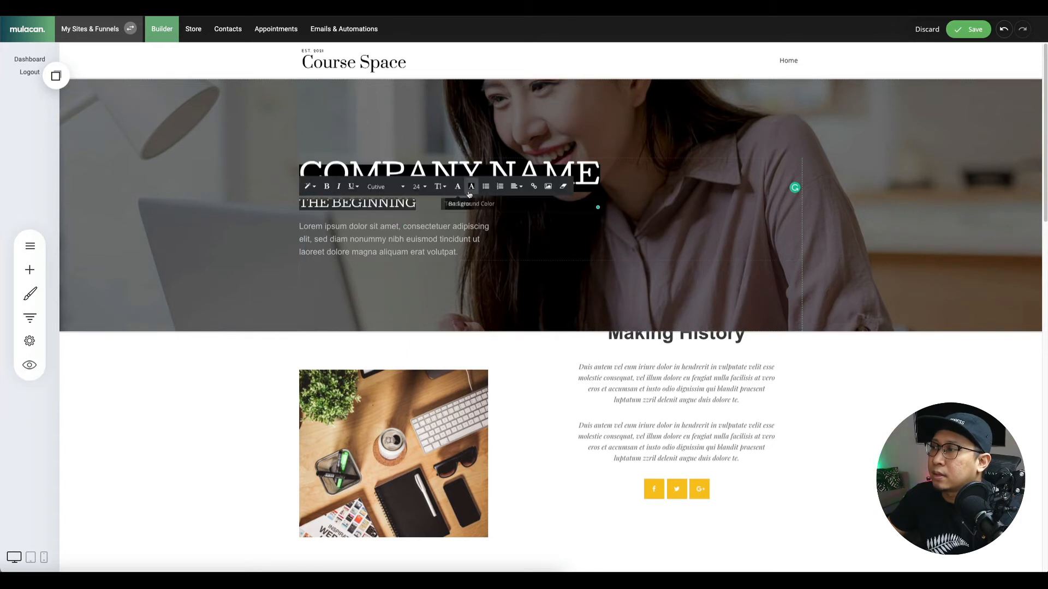
left_click(472, 187)
left_click(582, 378)
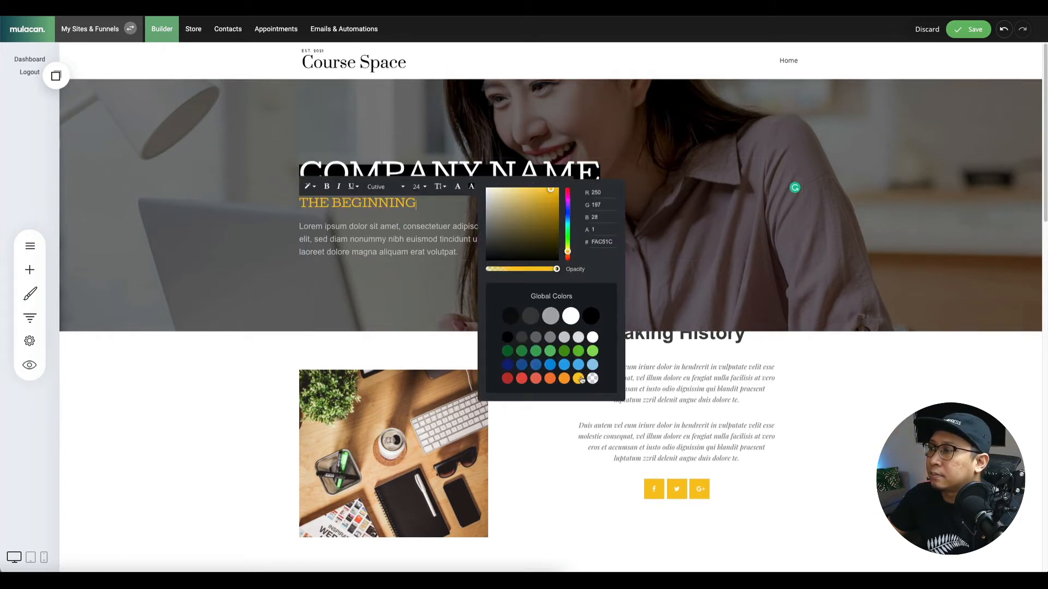
left_click(382, 266)
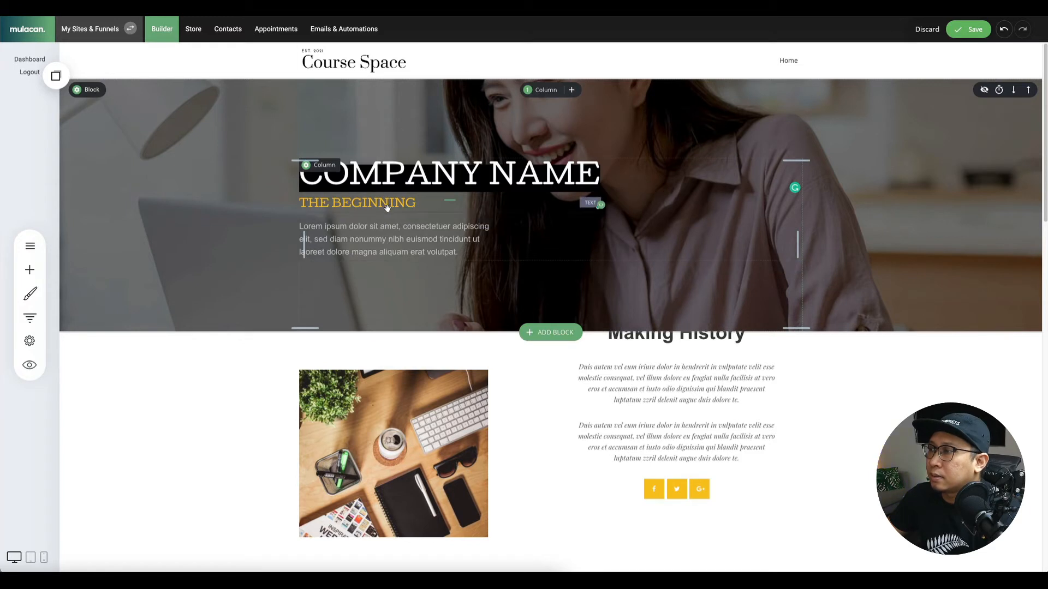
left_click_drag(385, 215, 423, 221)
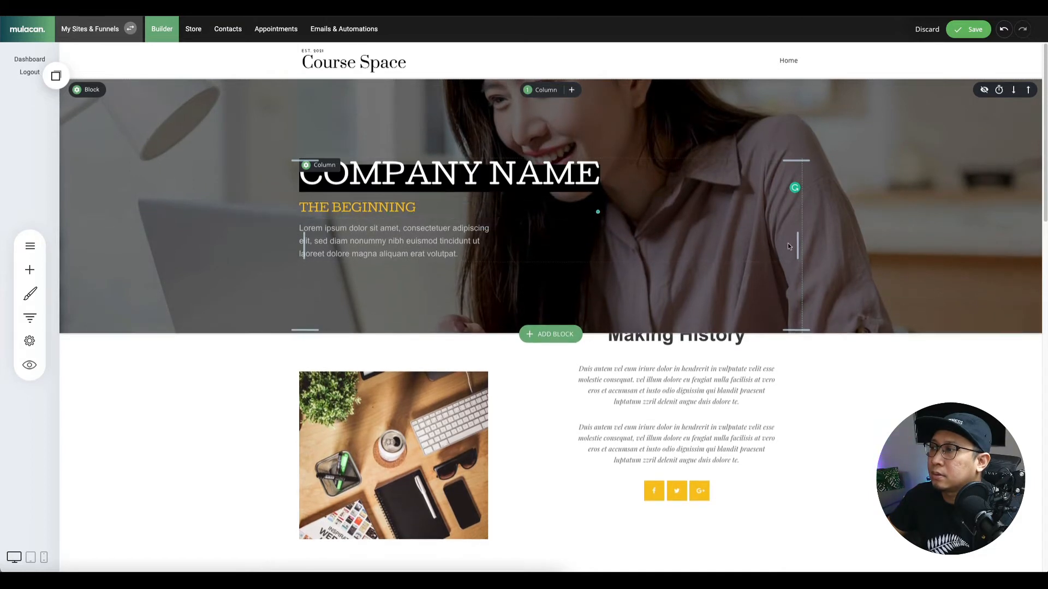
key("ctrl+s")
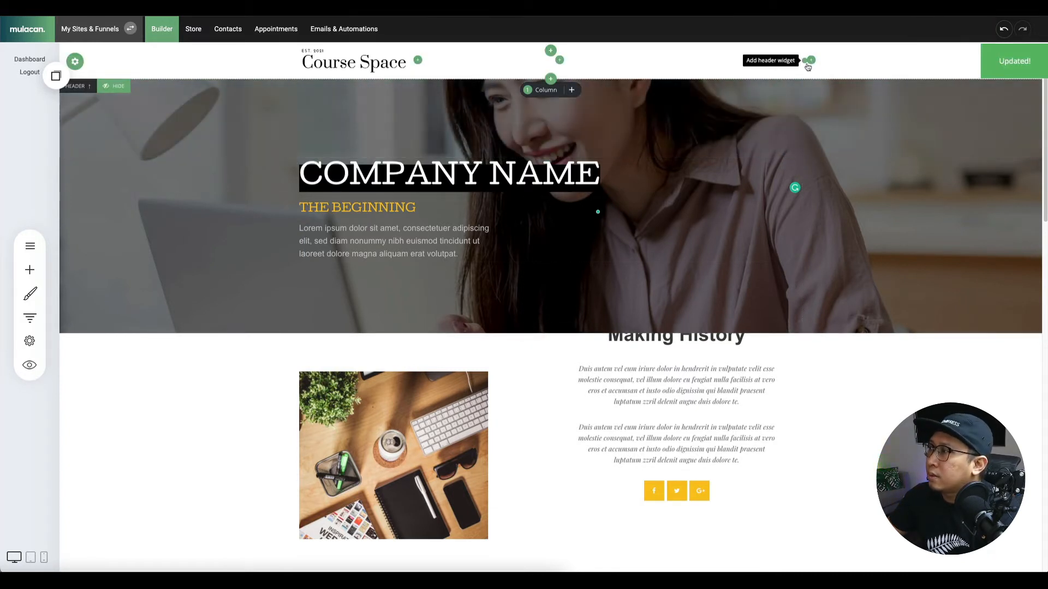
Add a menu item linking to Page: About in the header menu beside Home.
mouse_move(784, 71)
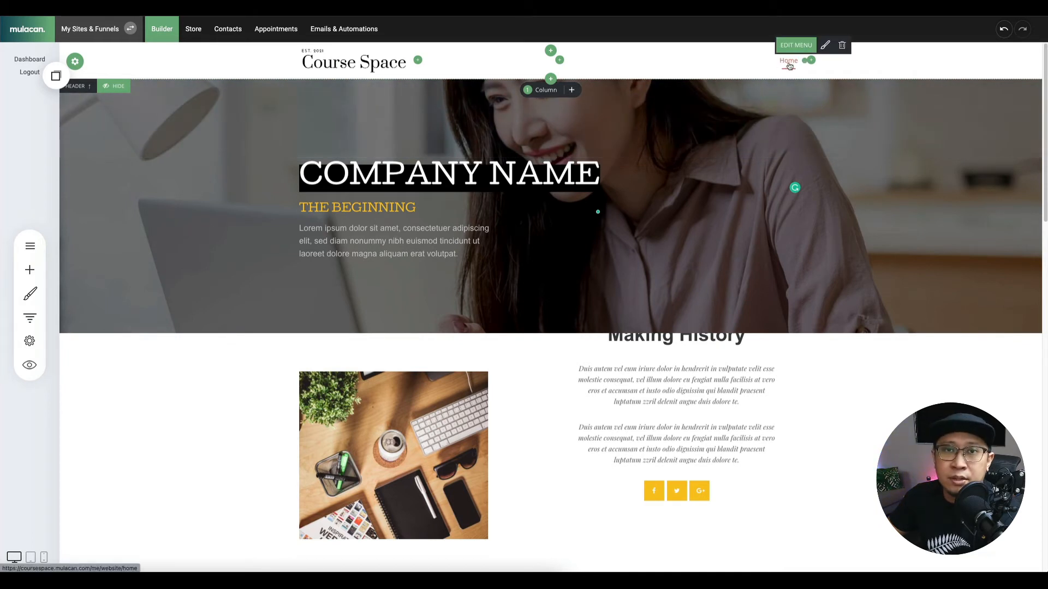
left_click(789, 48)
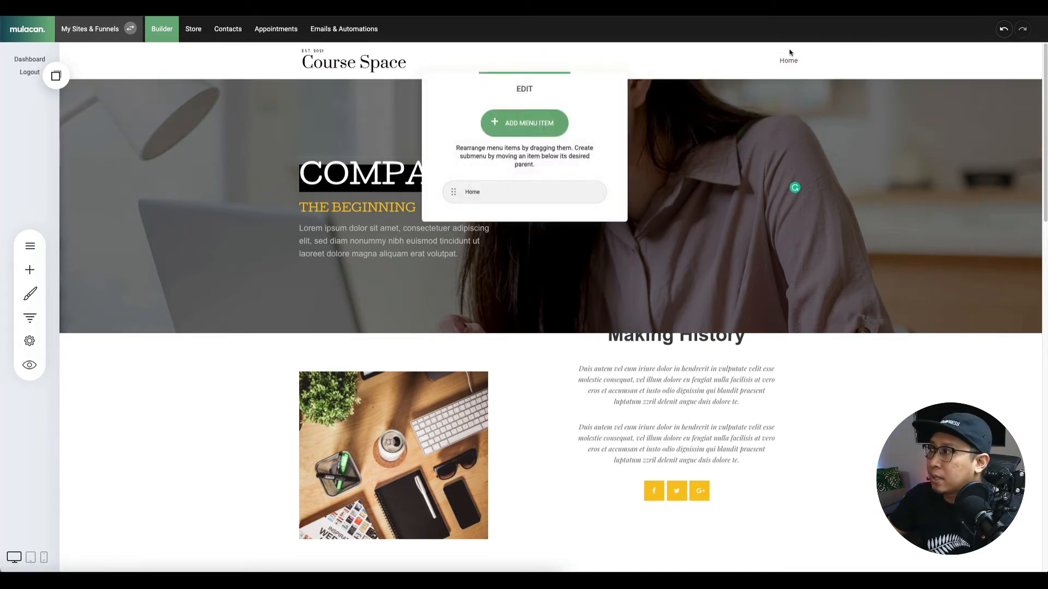
left_click(541, 124)
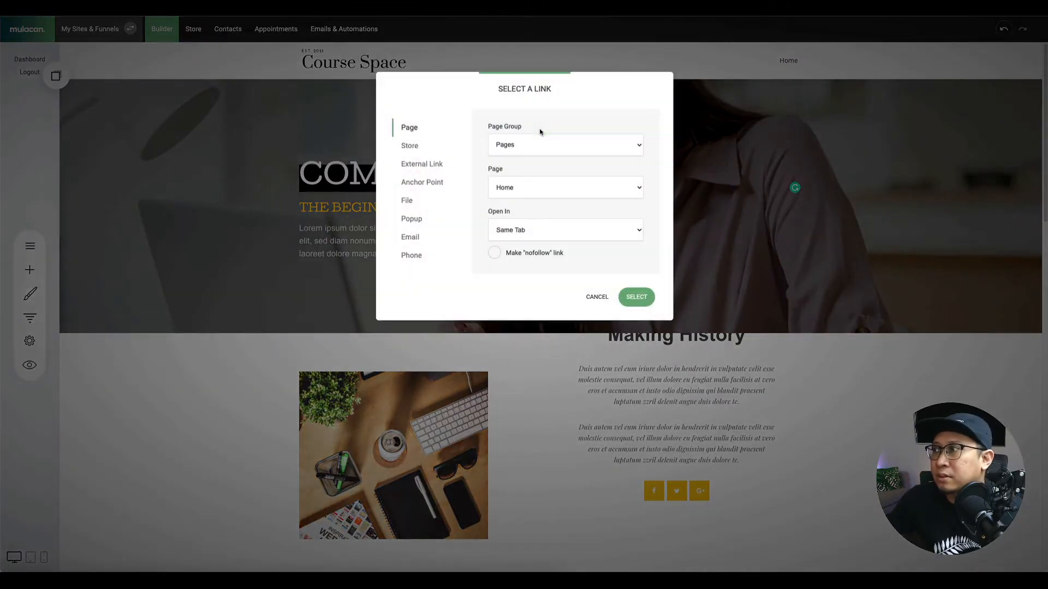
left_click(535, 188)
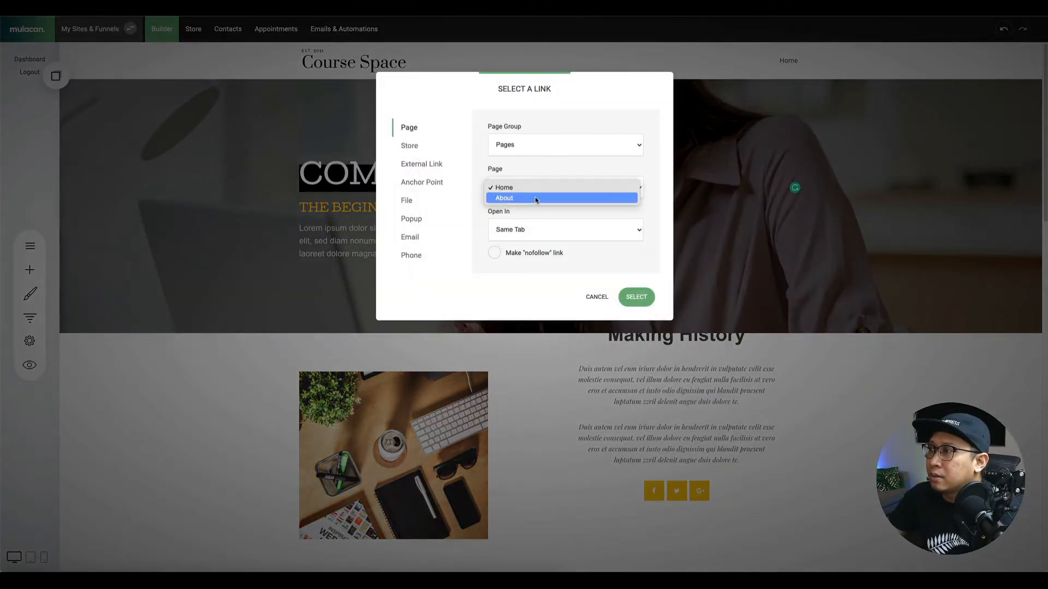
left_click(534, 199)
left_click(627, 295)
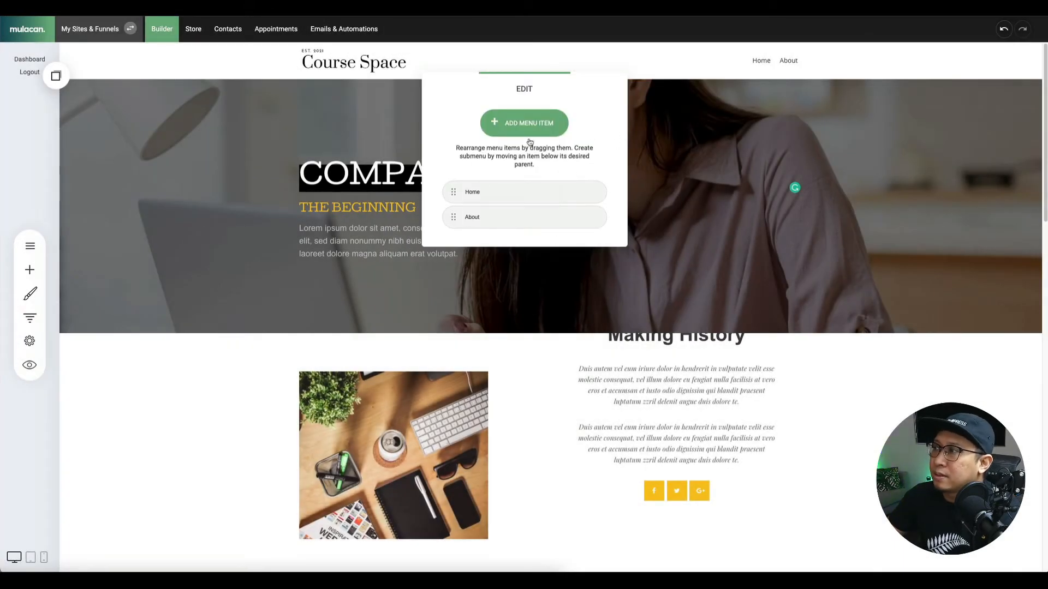
left_click(669, 130)
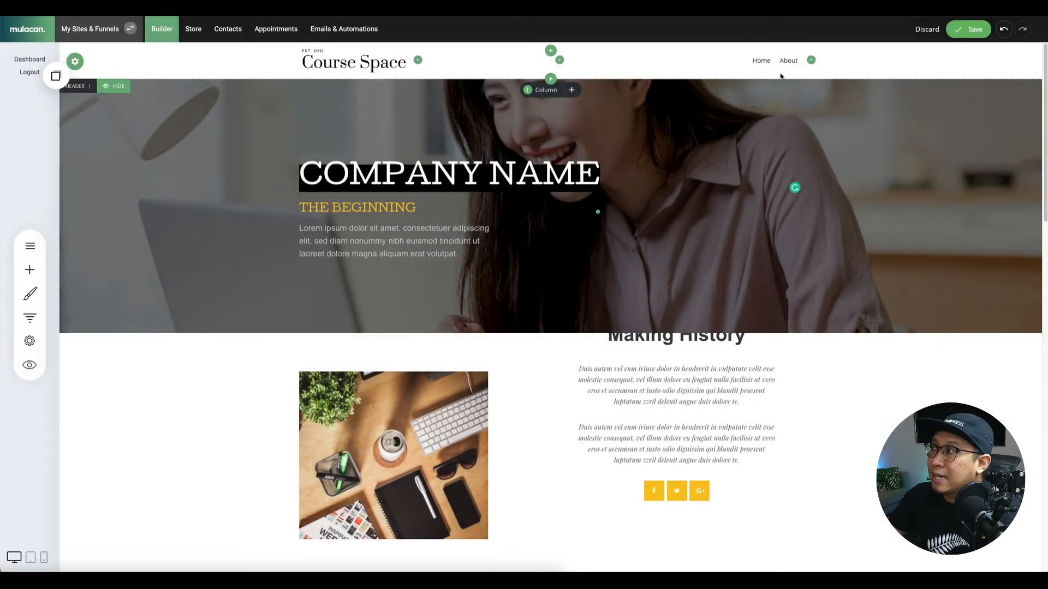
Set the header menu's Text Font Family to Cutive.
left_click(796, 43)
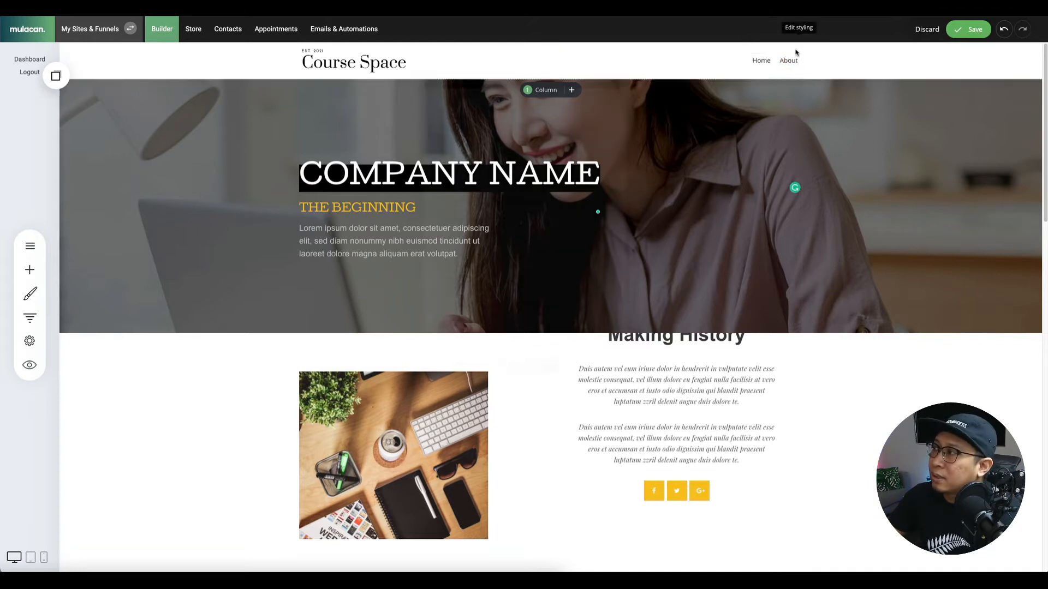
left_click(464, 238)
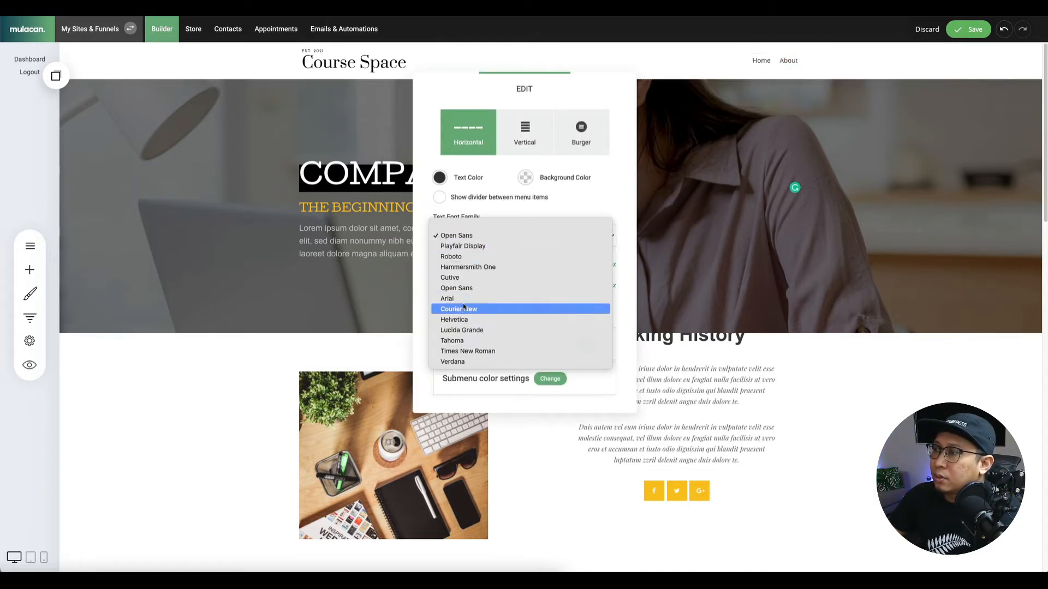
left_click(465, 279)
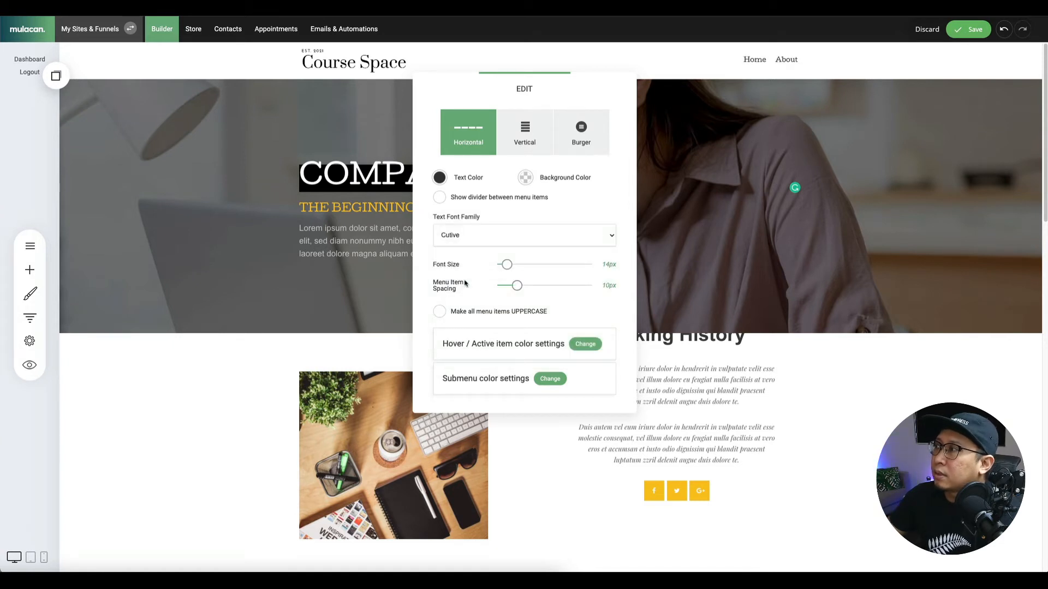
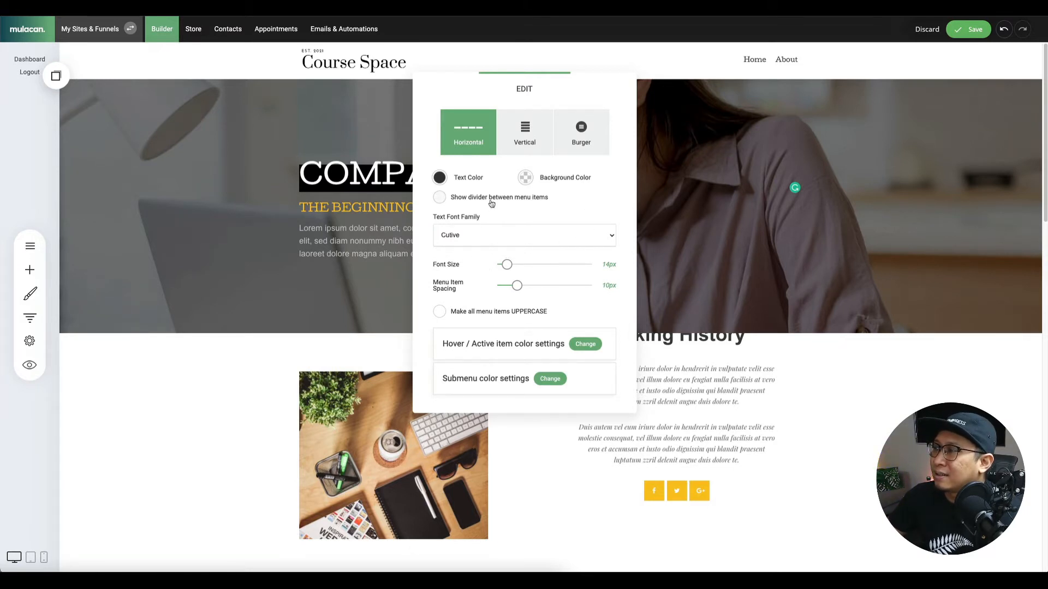
Close the header menu's EDIT panel, leaving Home and About in Cutive.
left_click(665, 199)
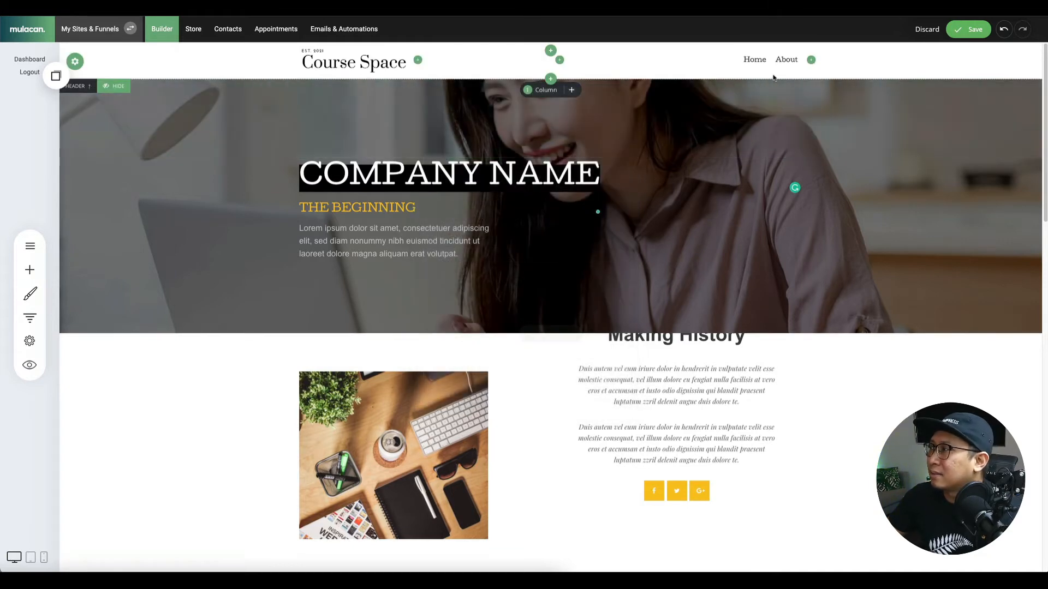
Save the page, then remove the custom font styling from the Making History heading.
left_click(962, 36)
scroll(682, 218, "down", 3)
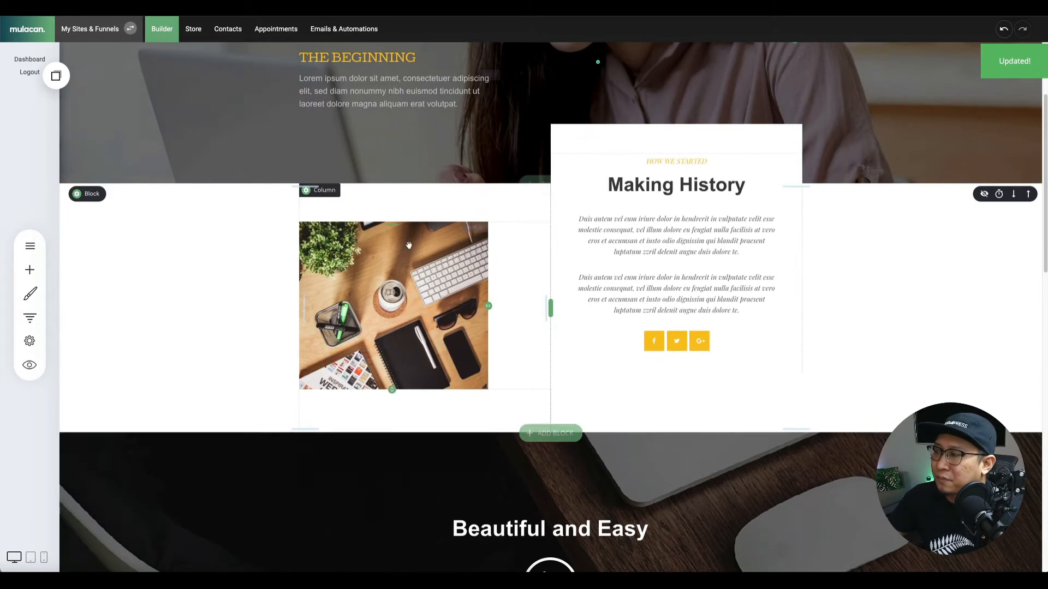
triple_click(664, 191)
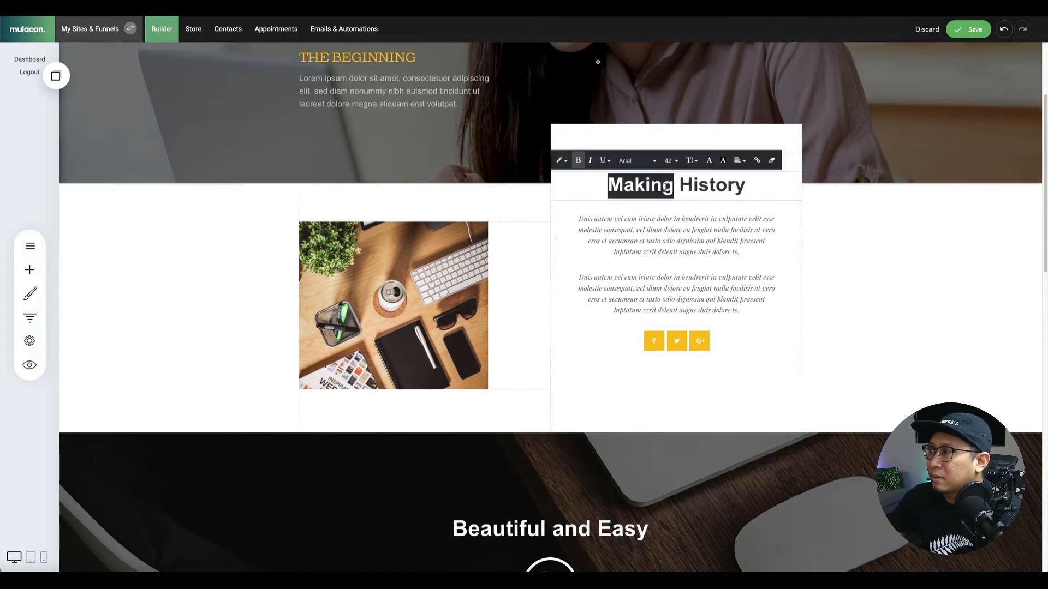
left_click(773, 164)
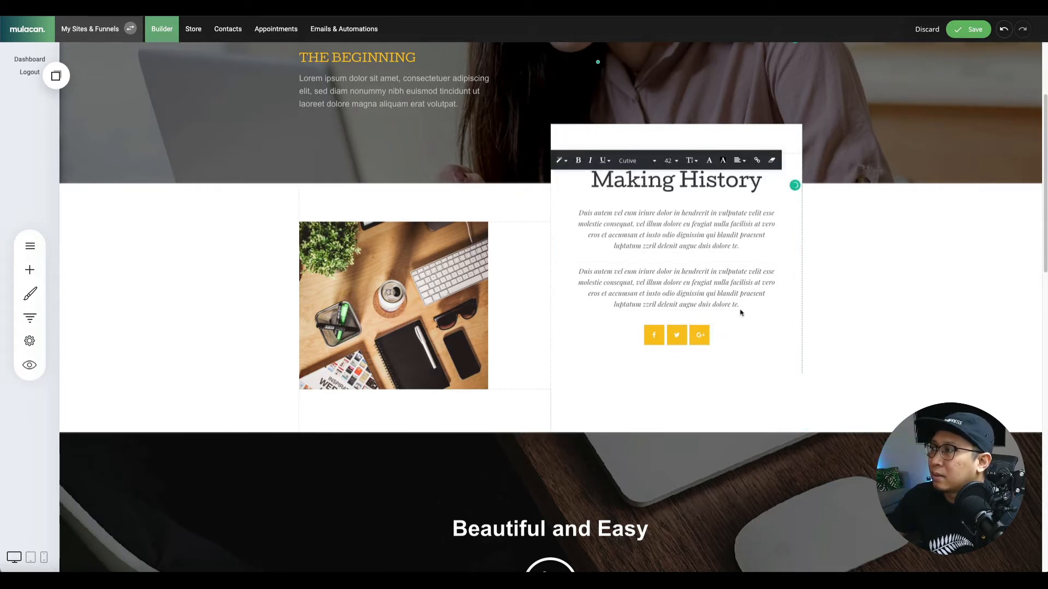
left_click(887, 280)
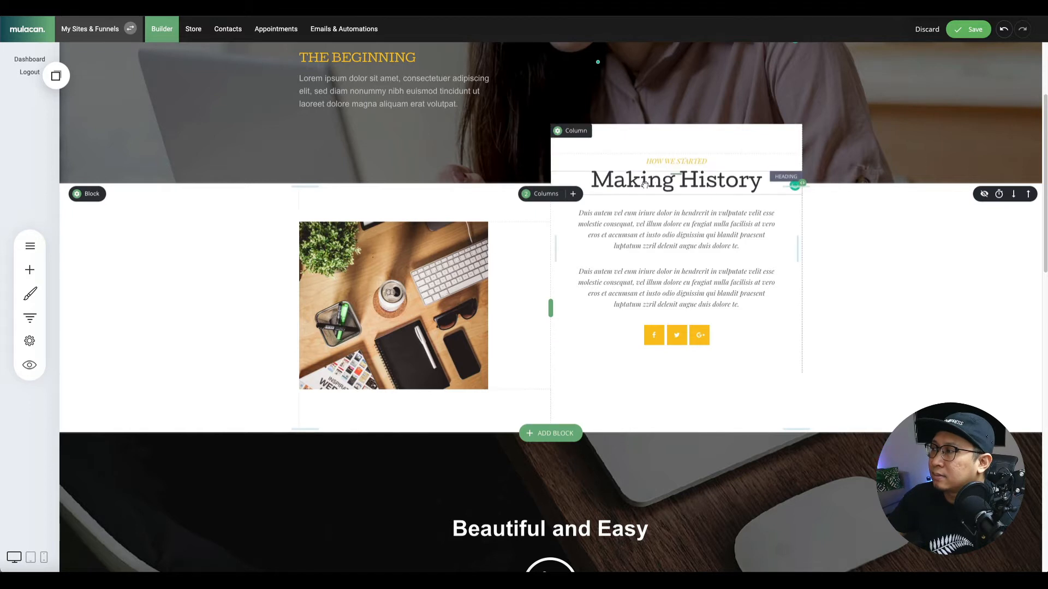
Clear the Beautiful and Easy heading's formatting, give it a light text colour, and save.
scroll(640, 334, "down", 2)
scroll(640, 335, "down", 2)
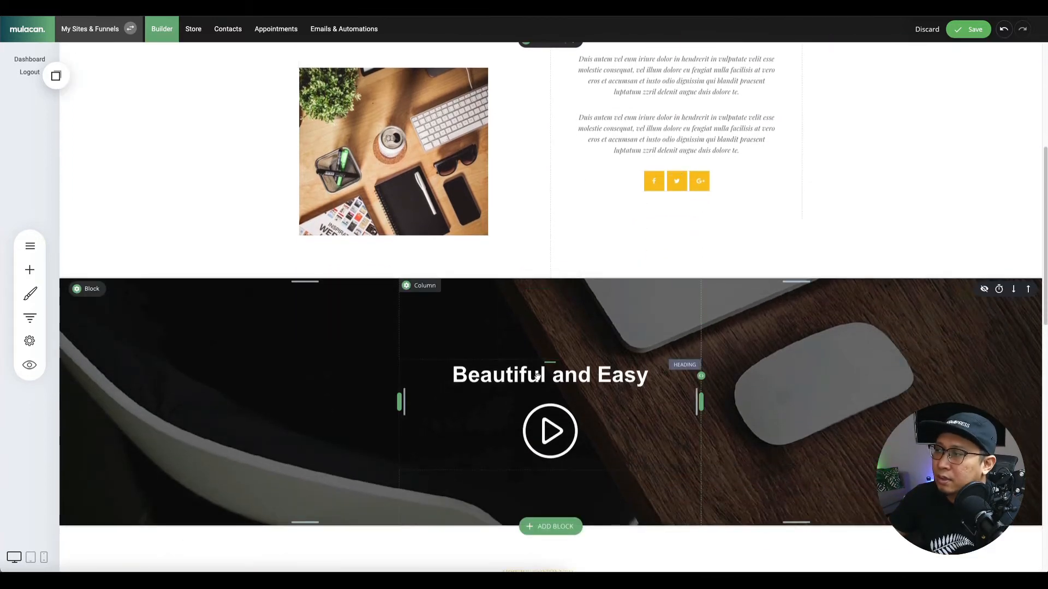
triple_click(550, 375)
left_click(620, 349)
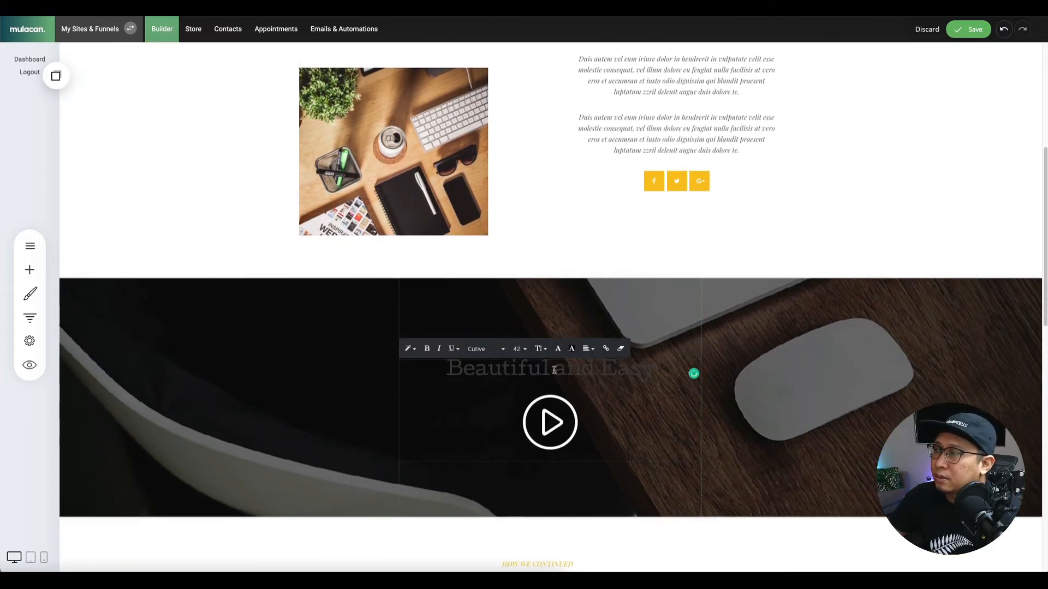
left_click(557, 350)
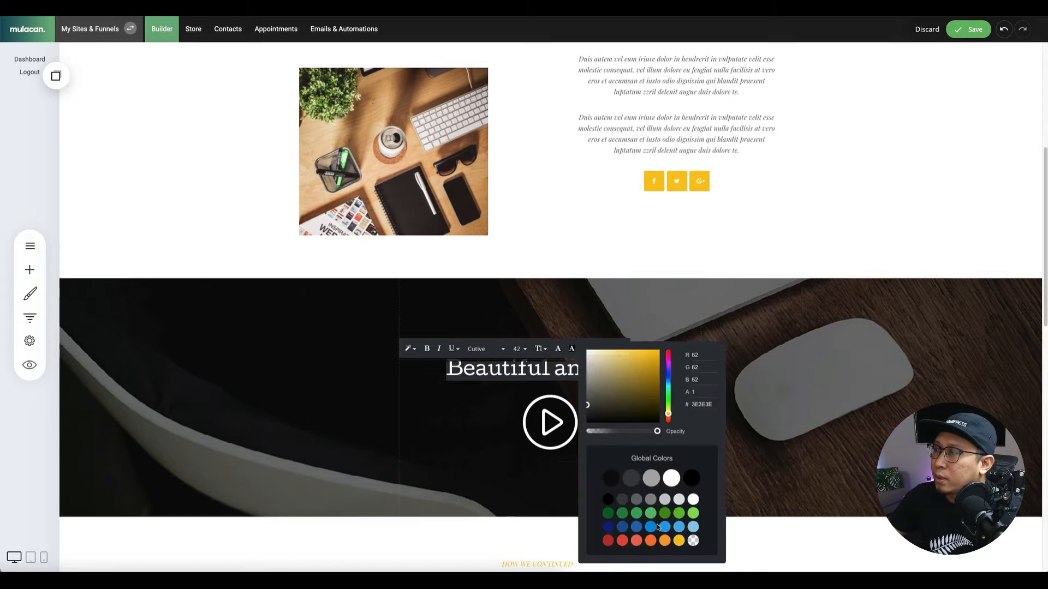
left_click(694, 500)
left_click(488, 416)
scroll(314, 331, "down", 4)
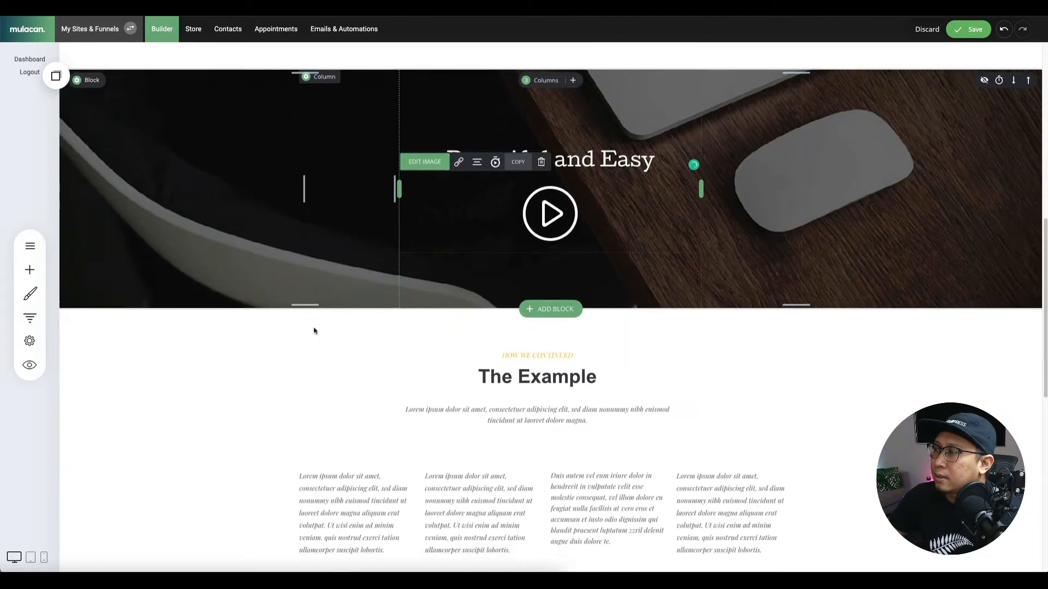
scroll(314, 330, "down", 7)
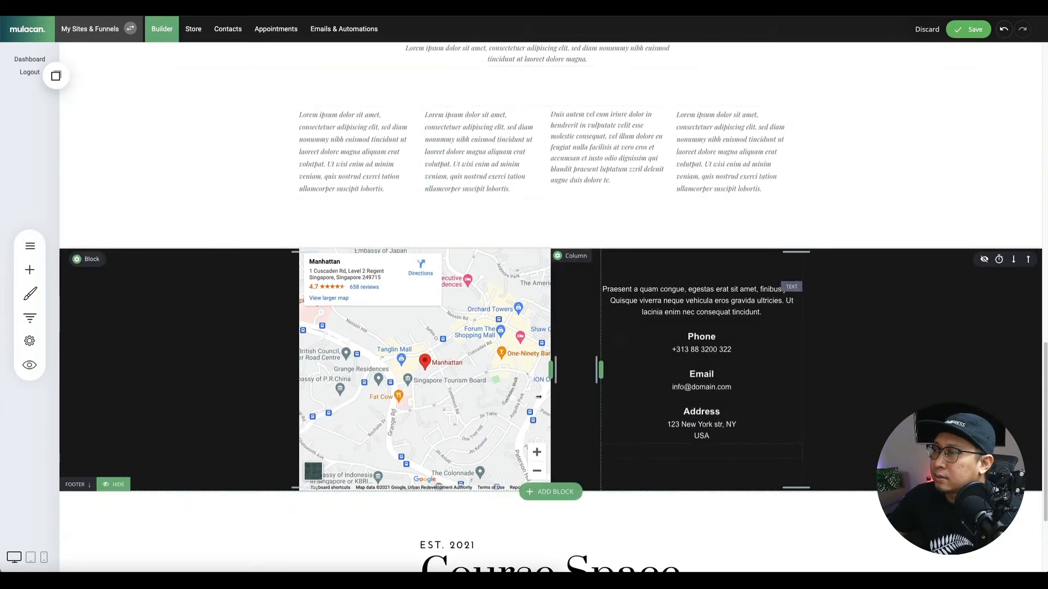
scroll(516, 187, "down", 3)
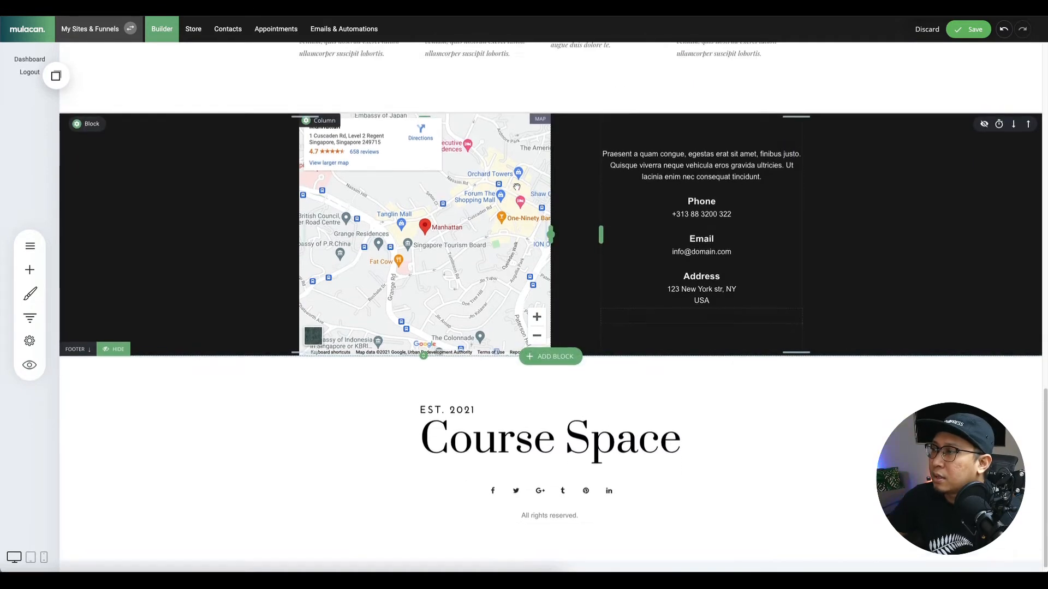
scroll(516, 187, "up", 1)
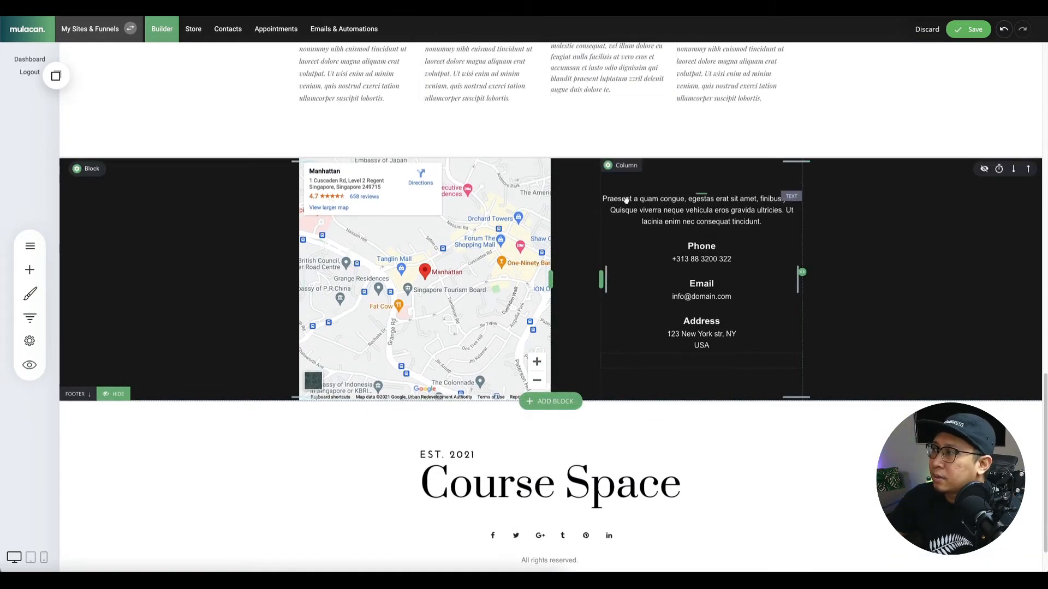
scroll(494, 309, "down", 1)
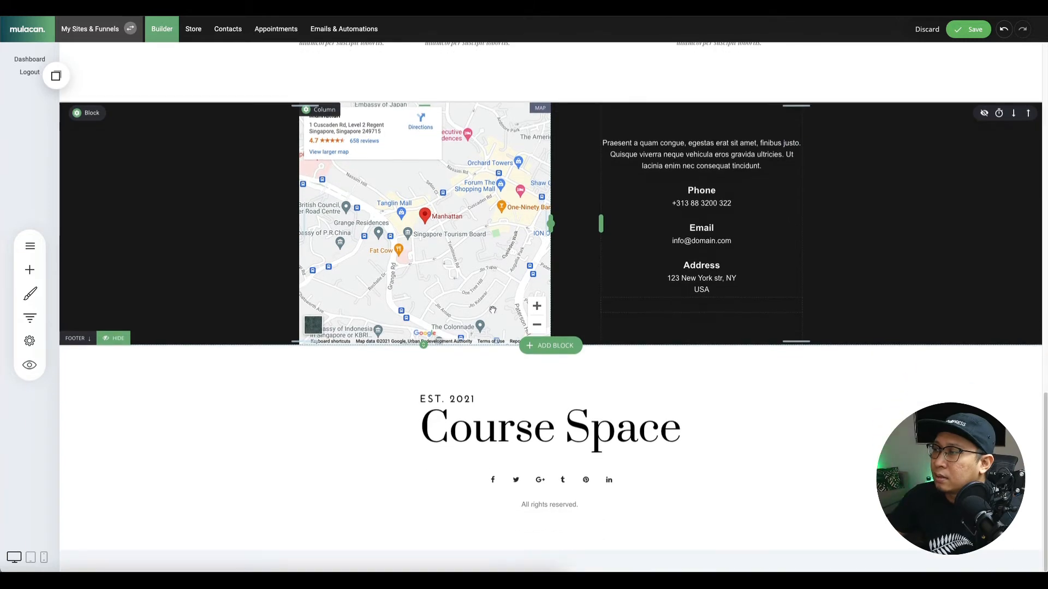
scroll(312, 320, "up", 8)
scroll(311, 319, "up", 10)
left_click(968, 33)
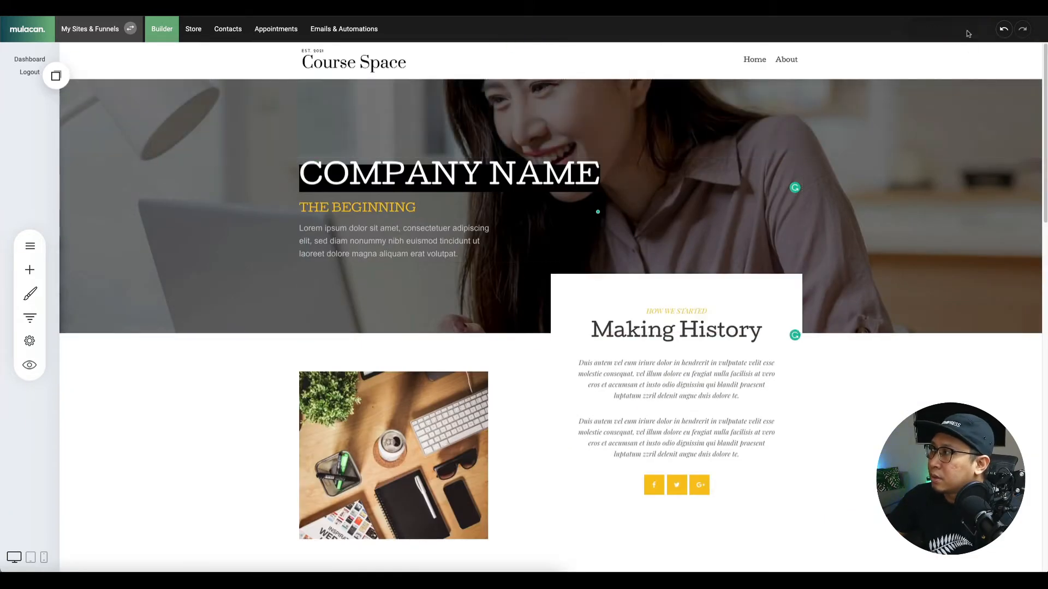
Add a Blog through Pages & Popups ADD NEW, bringing up its empty Blog List.
left_click(29, 246)
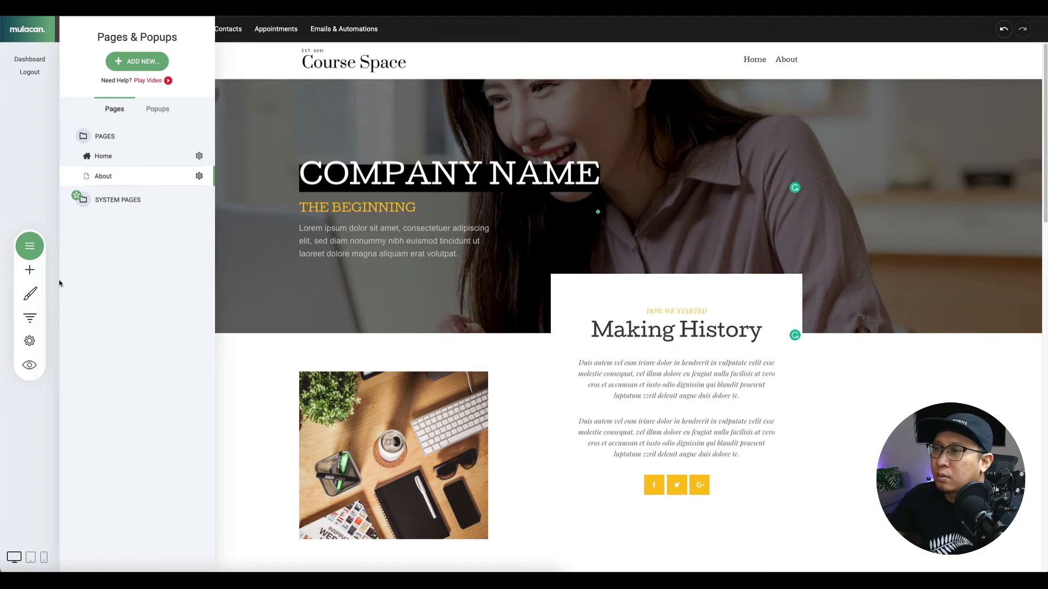
left_click(32, 271)
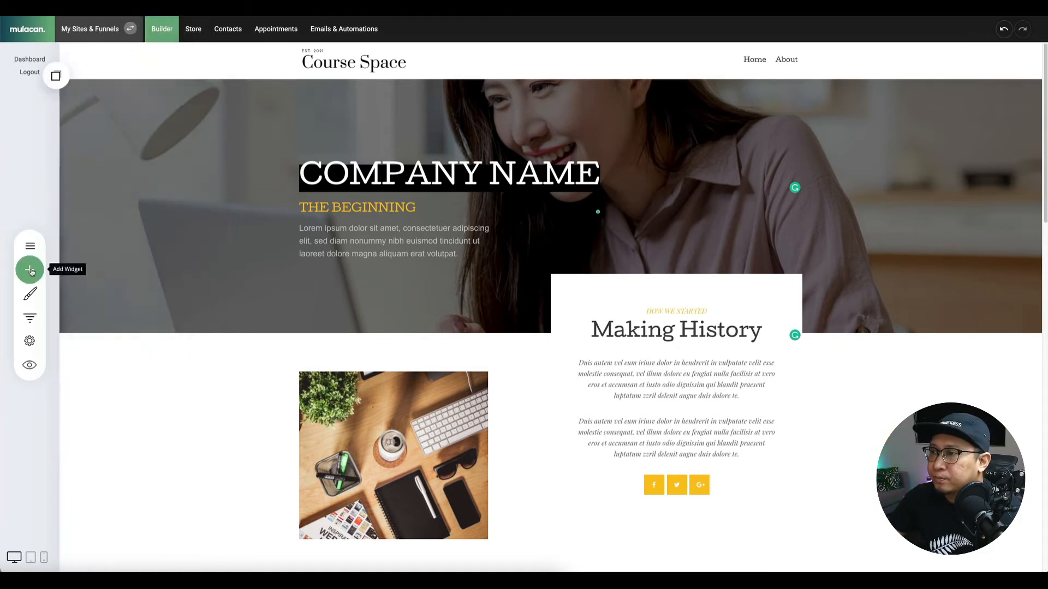
left_click(33, 248)
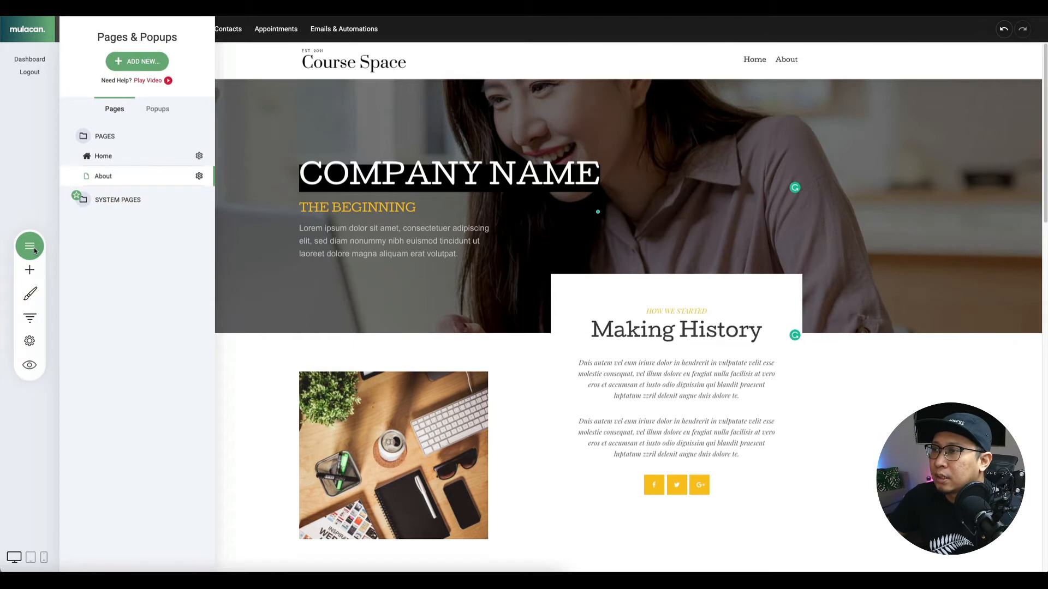
left_click(133, 64)
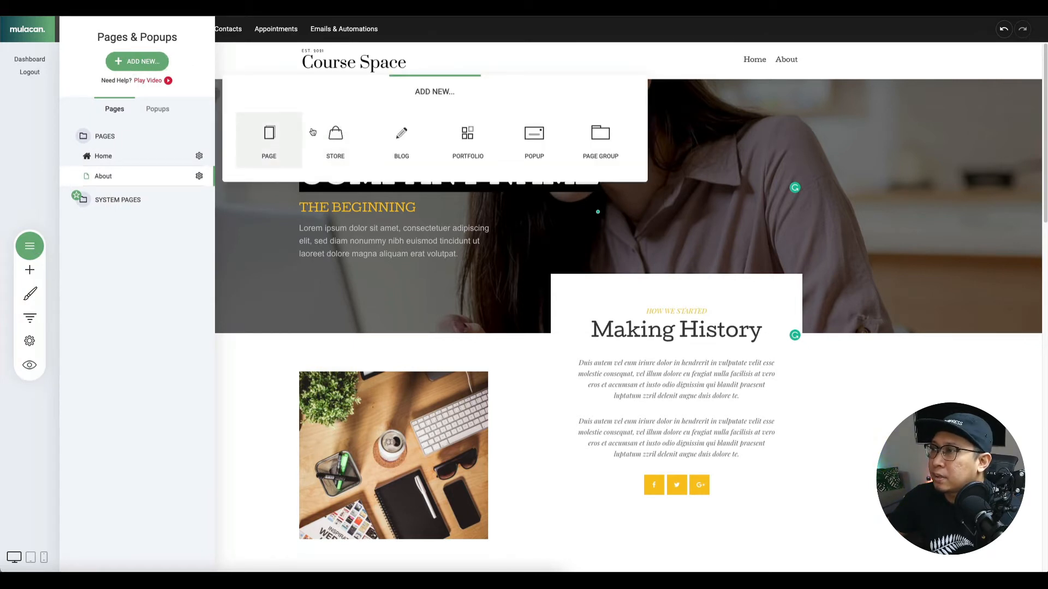
left_click(413, 144)
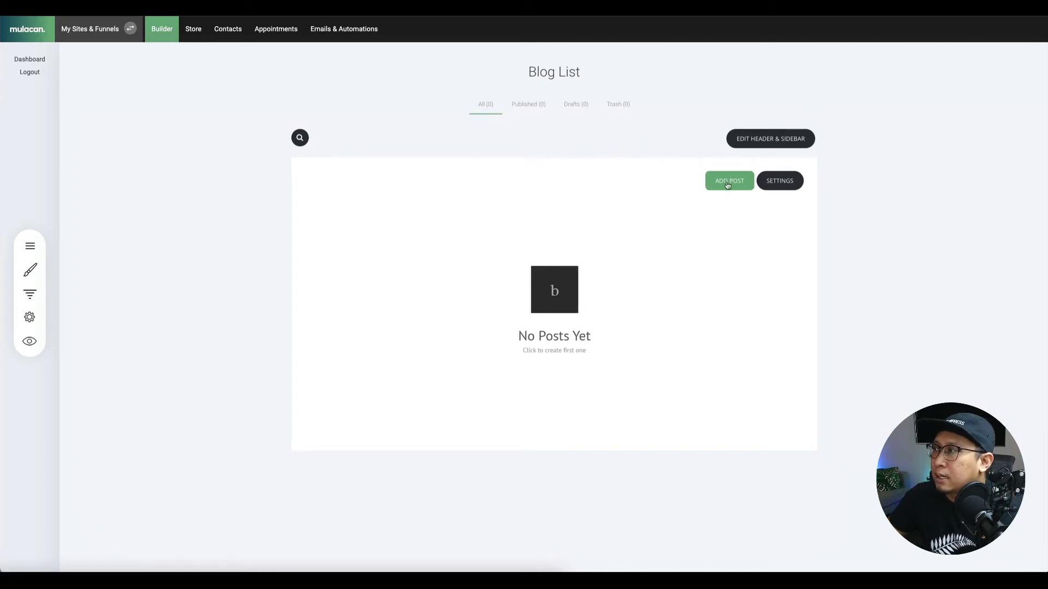
In the blog header and sidebar, replace the Blog heading with 'Resources'.
left_click(766, 144)
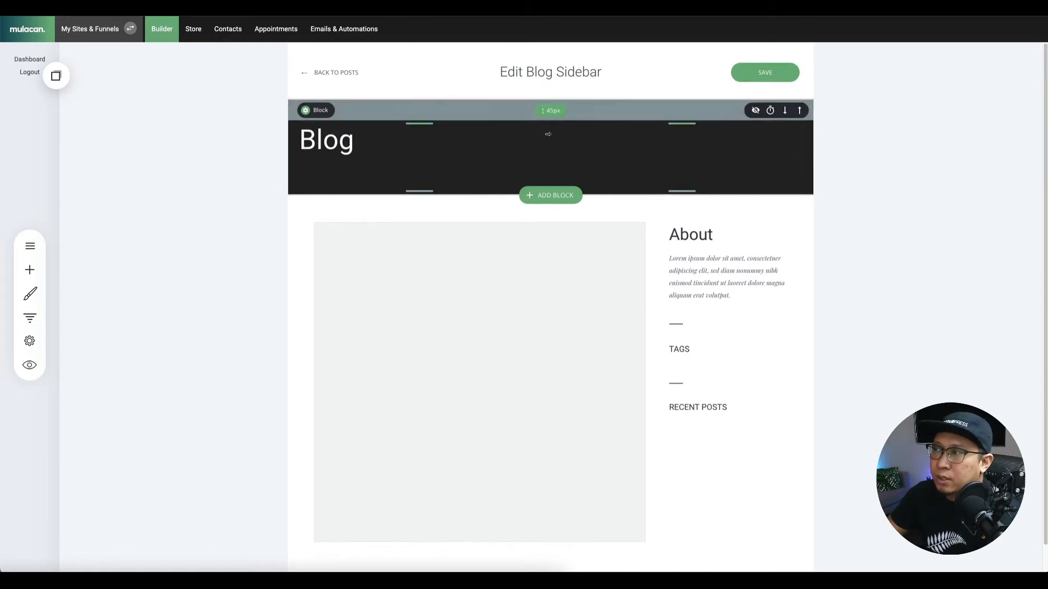
scroll(565, 178, "down", 1)
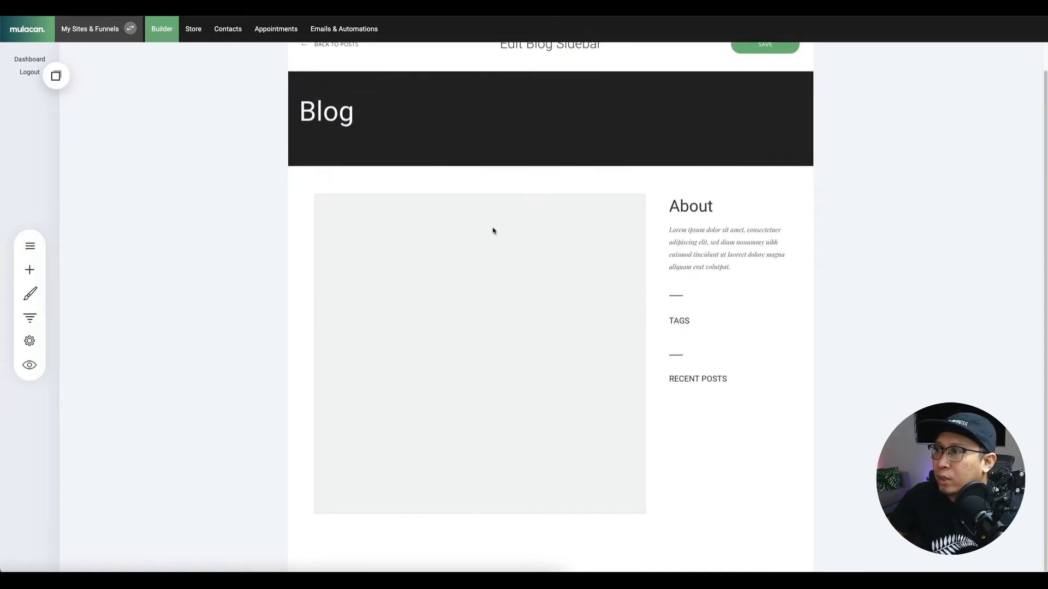
scroll(496, 229, "up", 1)
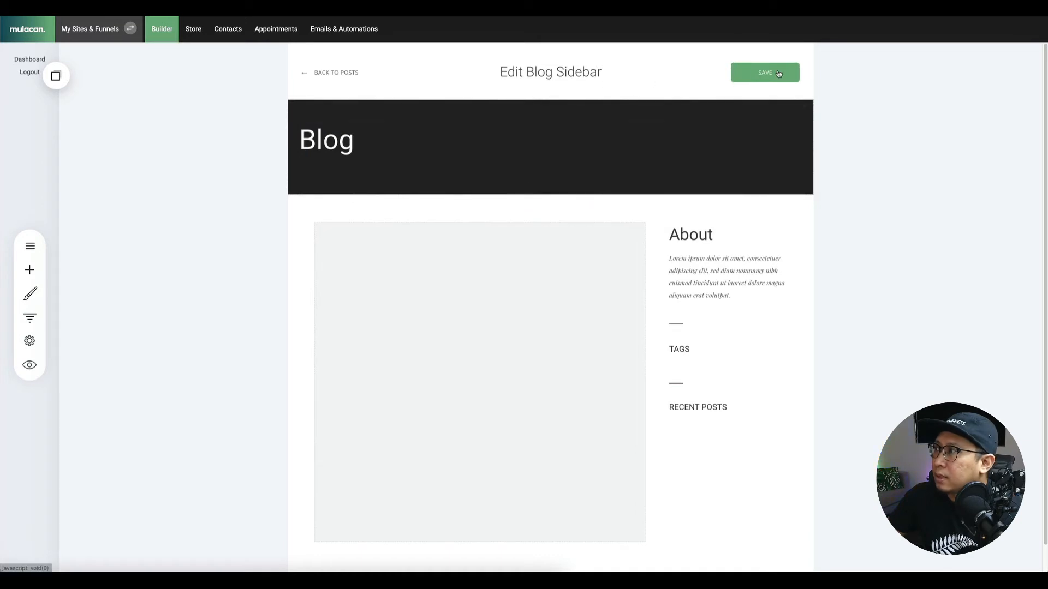
scroll(539, 184, "down", 1)
left_click(335, 117)
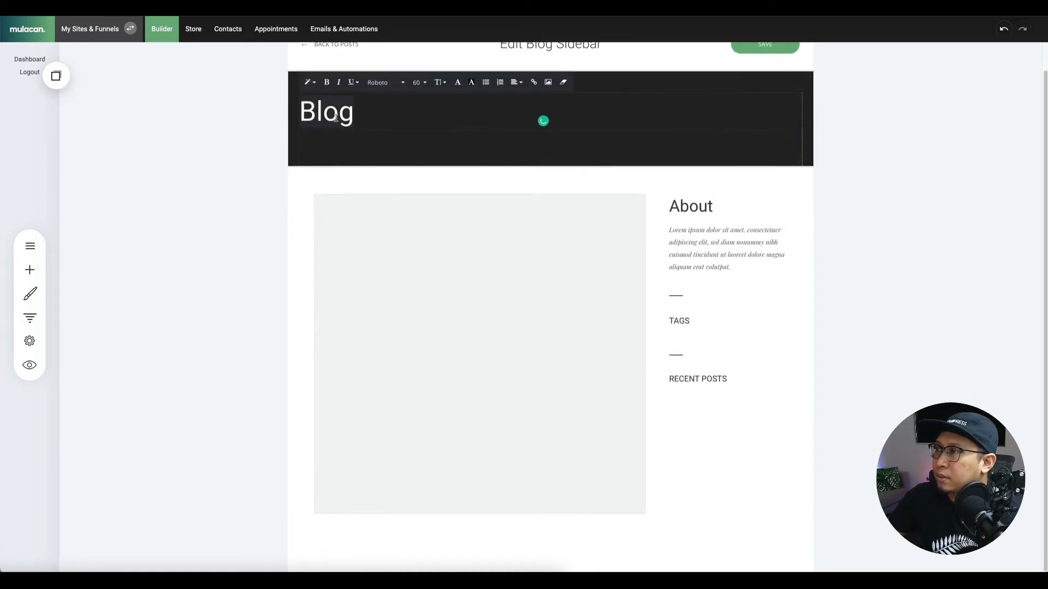
type("Resources")
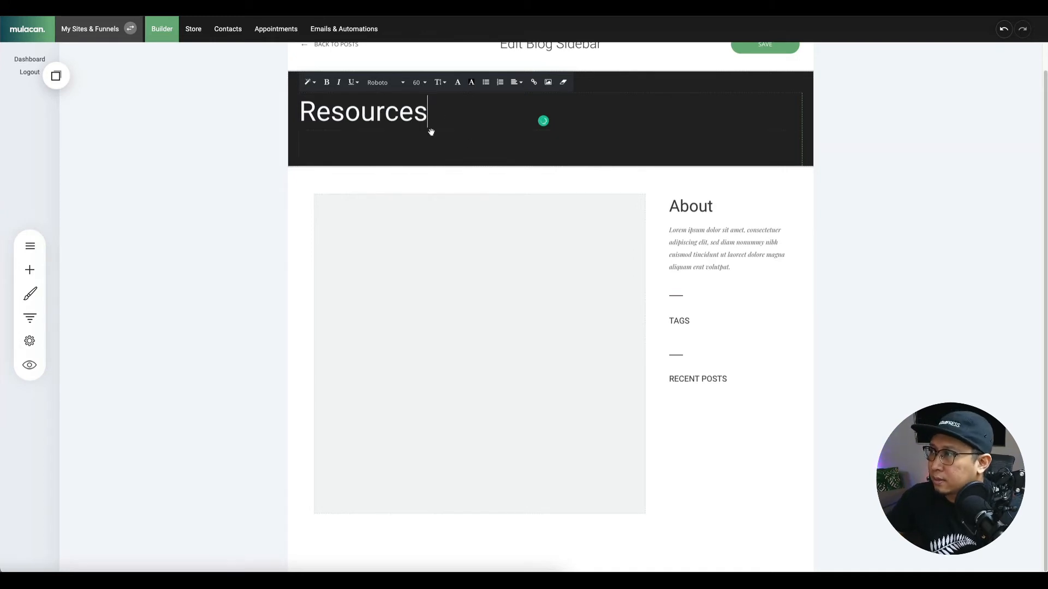
Clear the Resources heading's formatting and set its text colour to white.
double_click(395, 109)
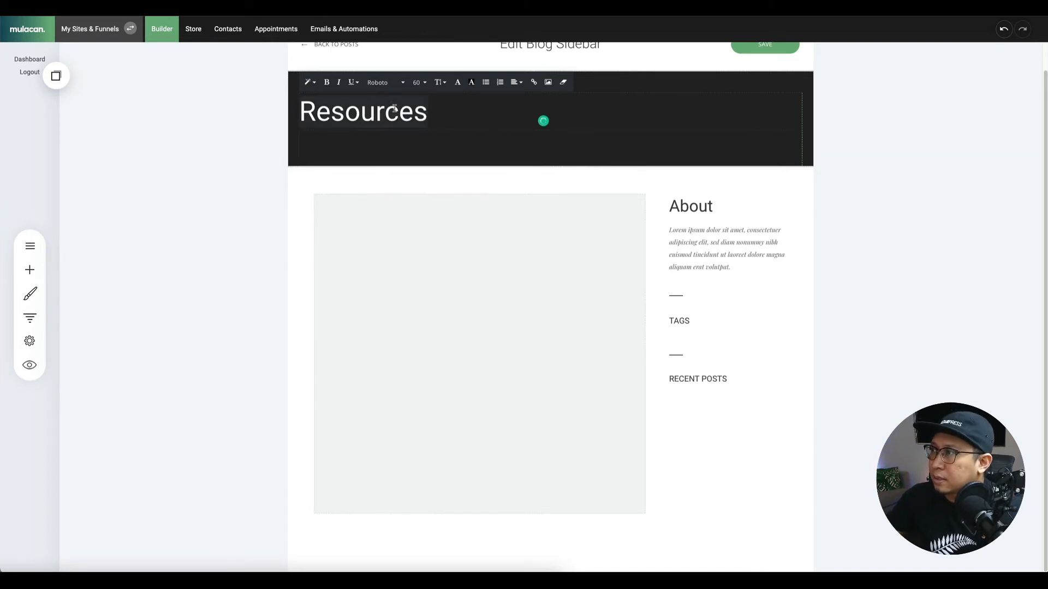
left_click(563, 83)
double_click(364, 123)
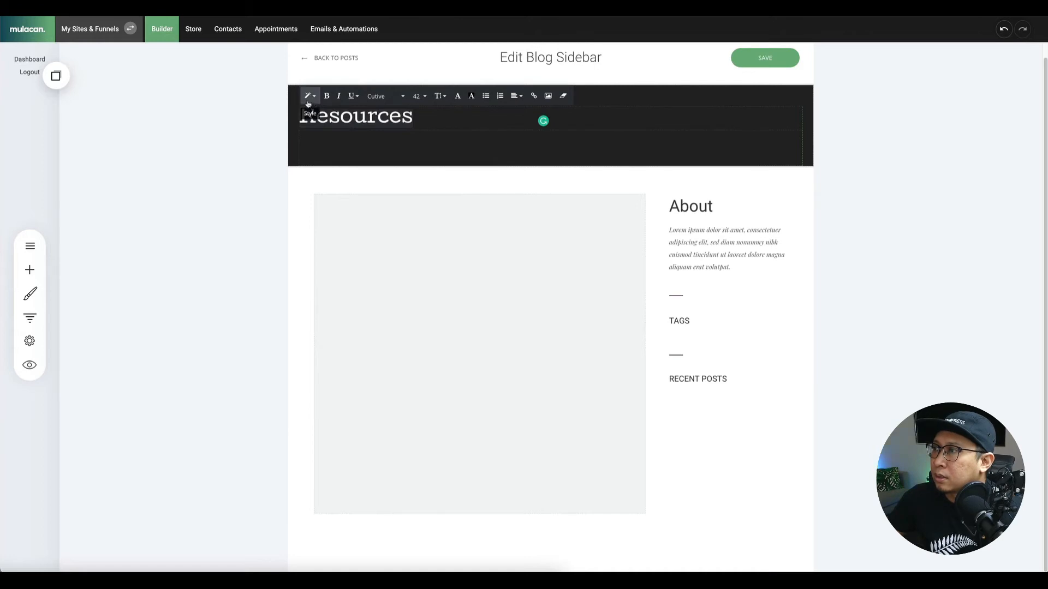
left_click(458, 98)
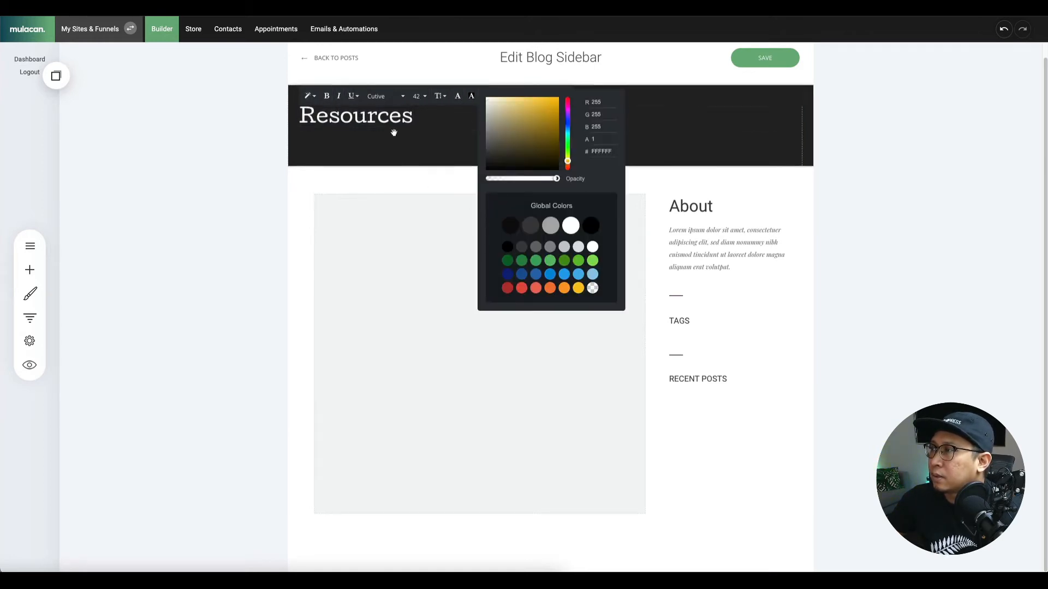
left_click(393, 137)
Set the masked-boy photo as the header block's background image.
left_click(319, 97)
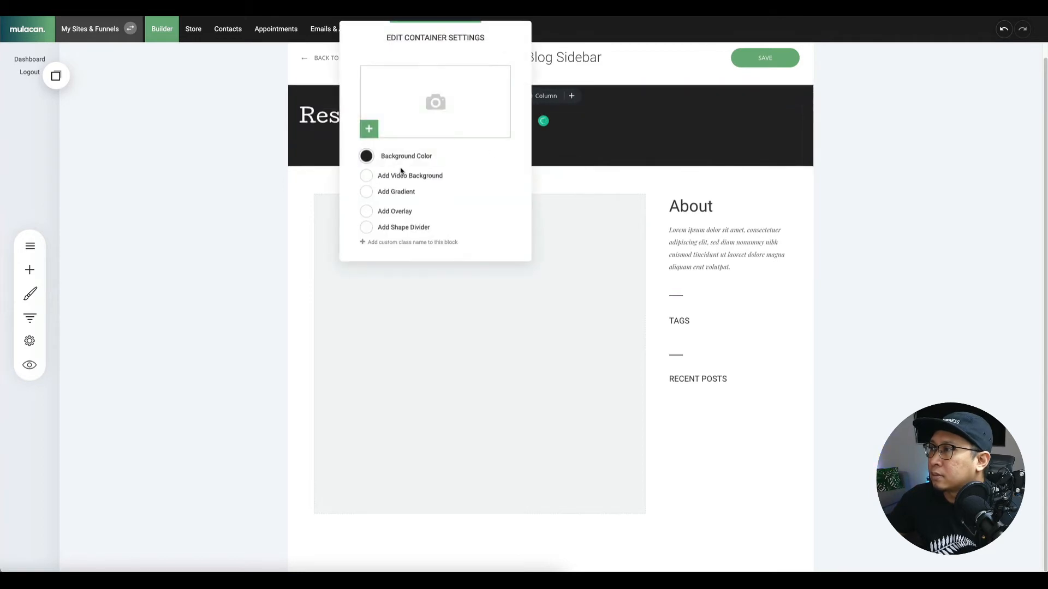
left_click(426, 131)
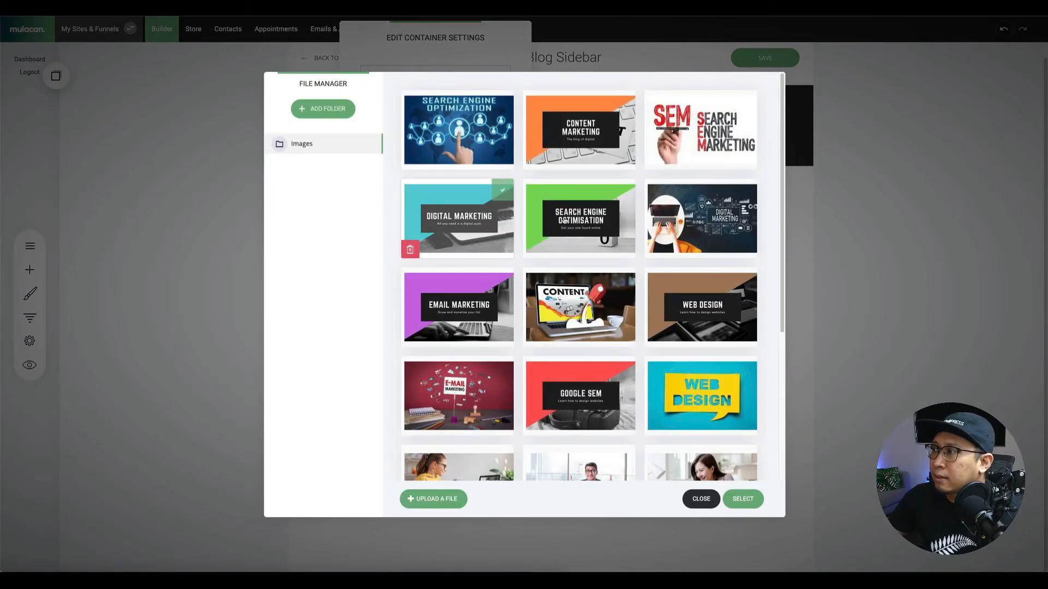
scroll(627, 313, "down", 4)
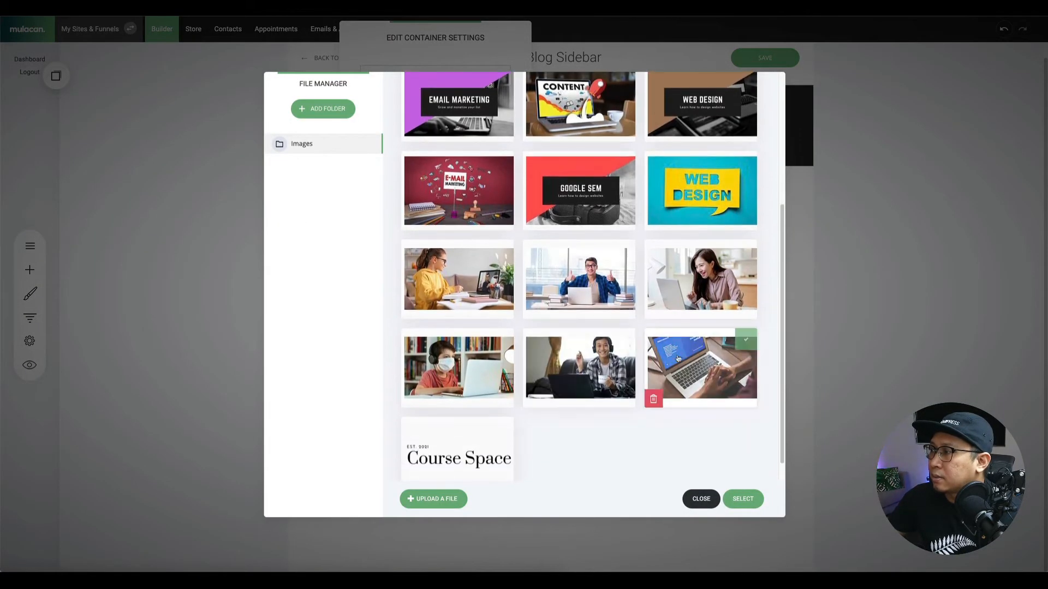
left_click(461, 366)
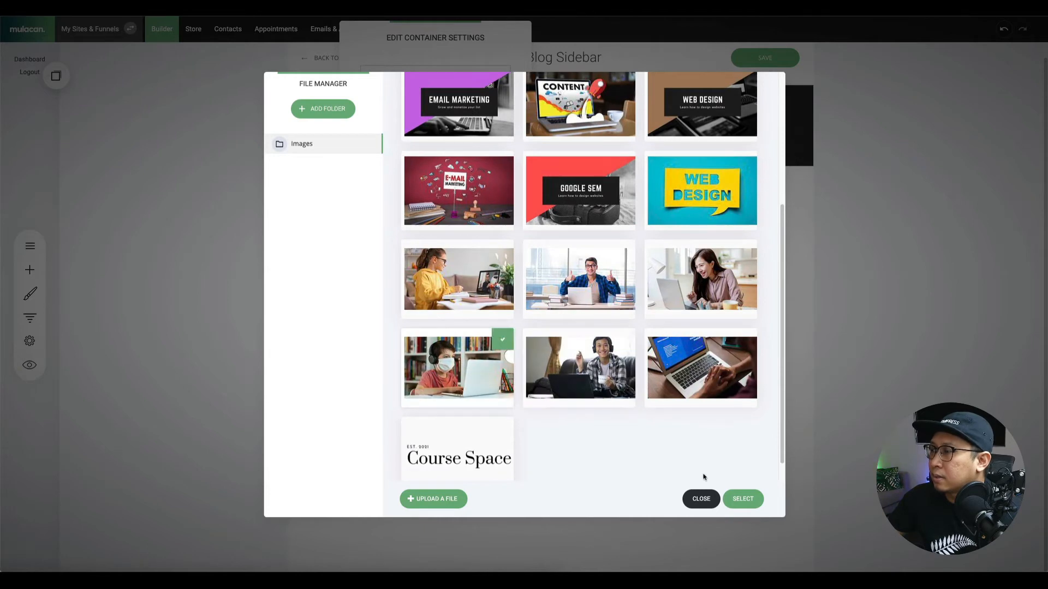
left_click(743, 499)
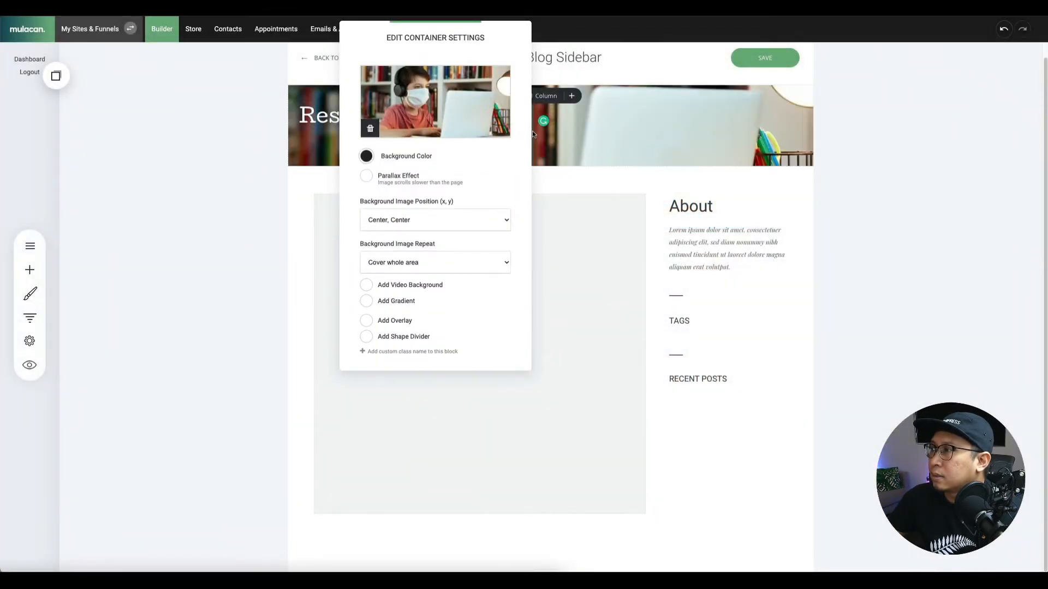
left_click(636, 137)
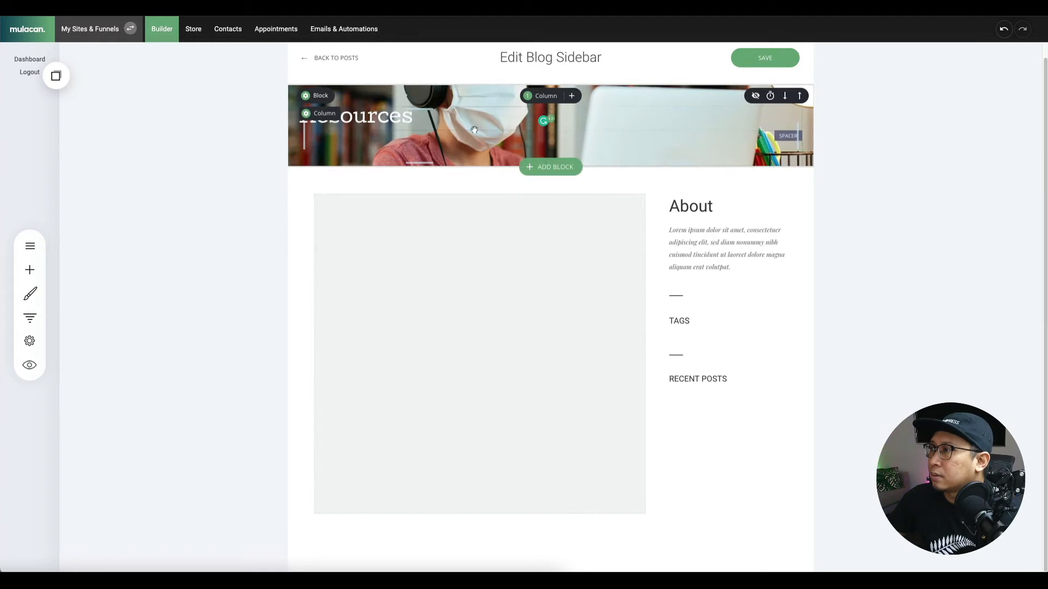
Anchor the background at Center, Top and stretch the header taller to 180px.
left_click(318, 96)
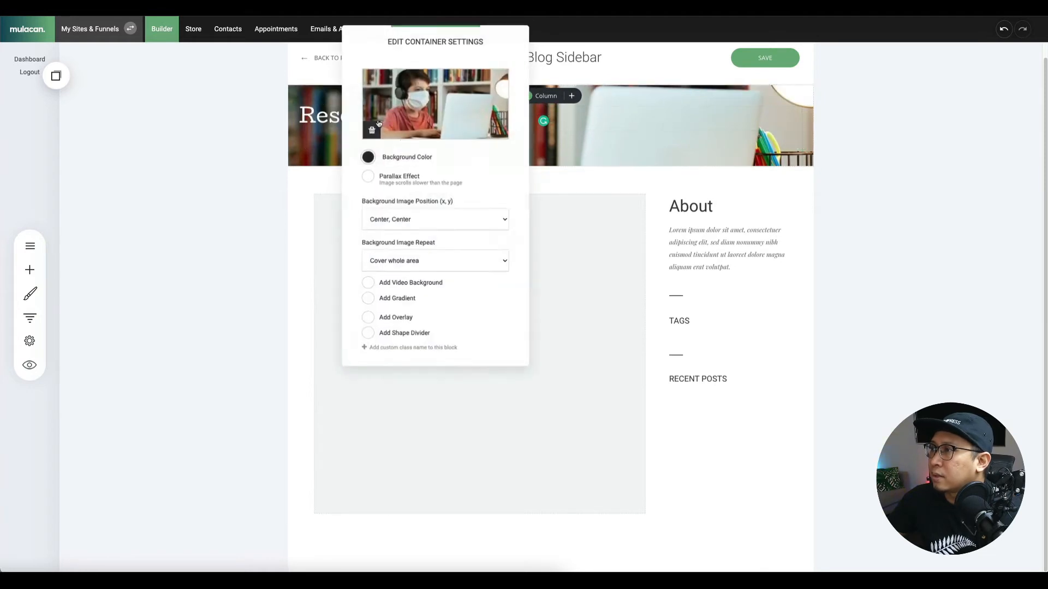
left_click(409, 229)
left_click(409, 207)
left_click(634, 137)
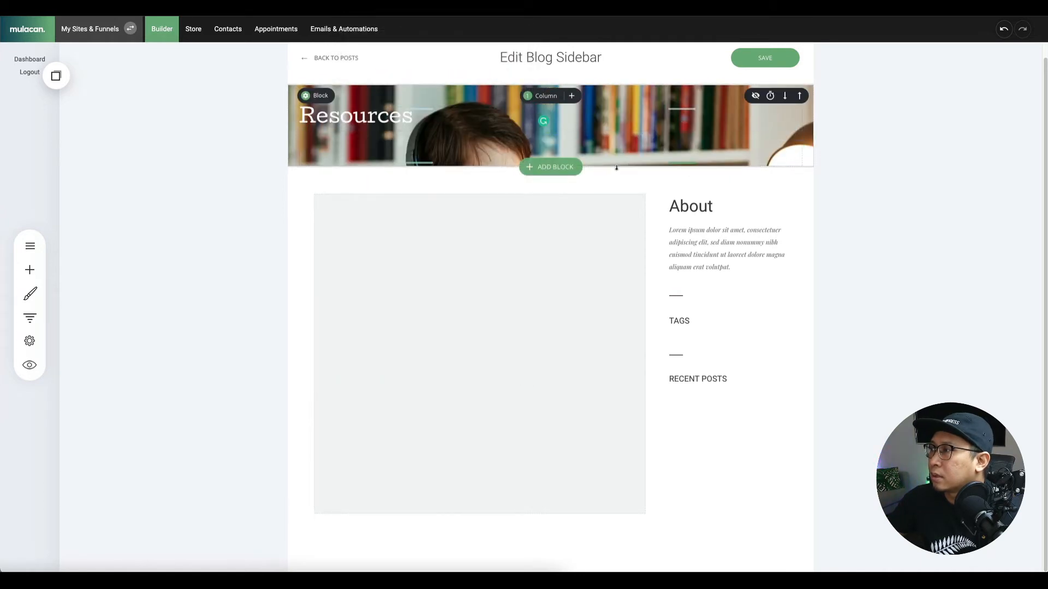
left_click_drag(616, 168, 624, 243)
left_click_drag(444, 117, 447, 156)
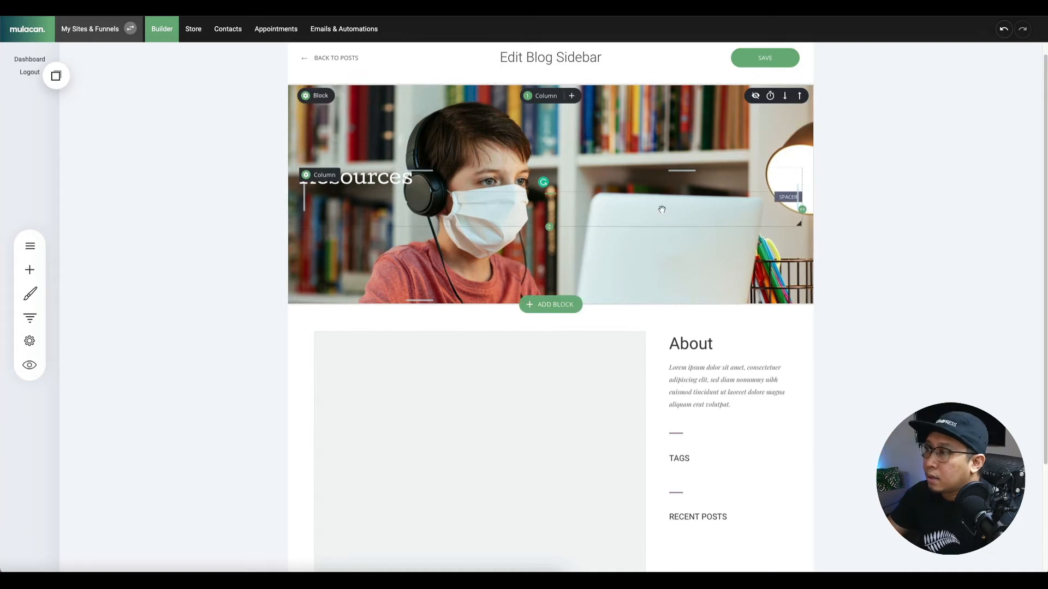
left_click(335, 96)
Add a gradient overlay on the header photo with the start color at 0 opacity.
left_click_drag(446, 45, 885, 107)
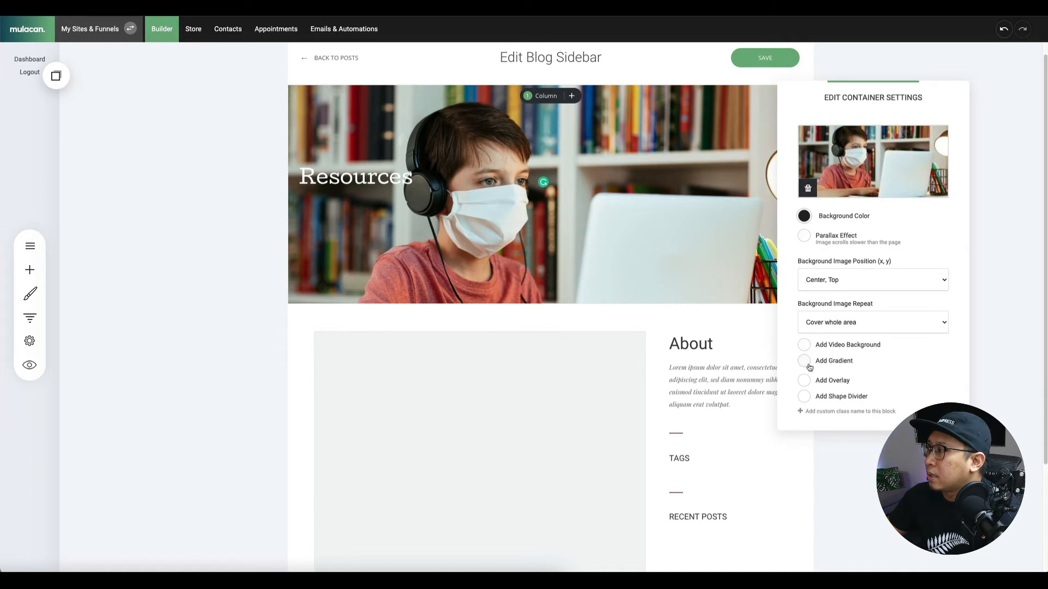
left_click(805, 380)
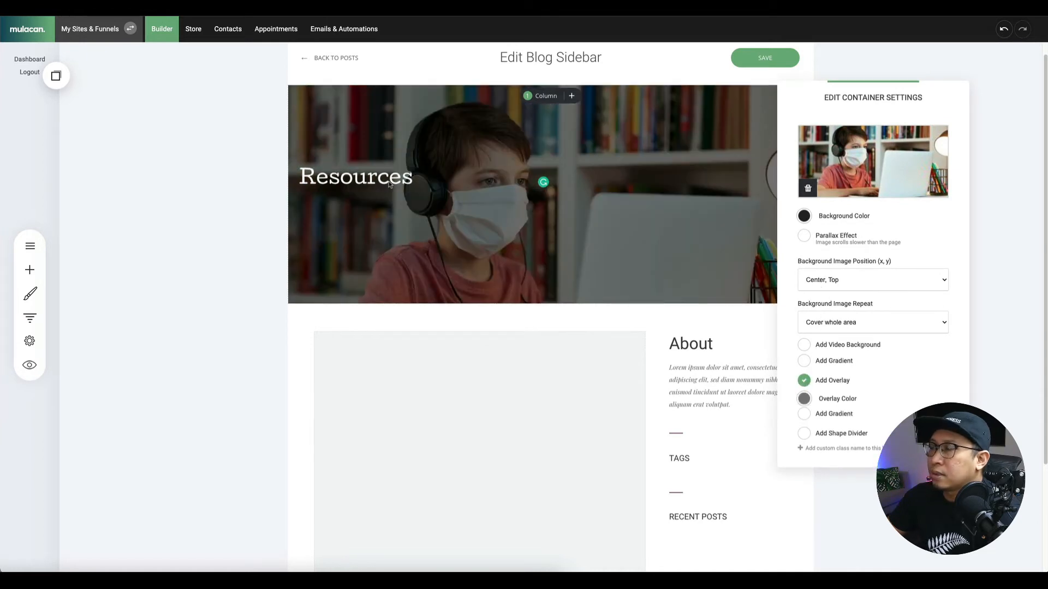
left_click(802, 415)
left_click(884, 443)
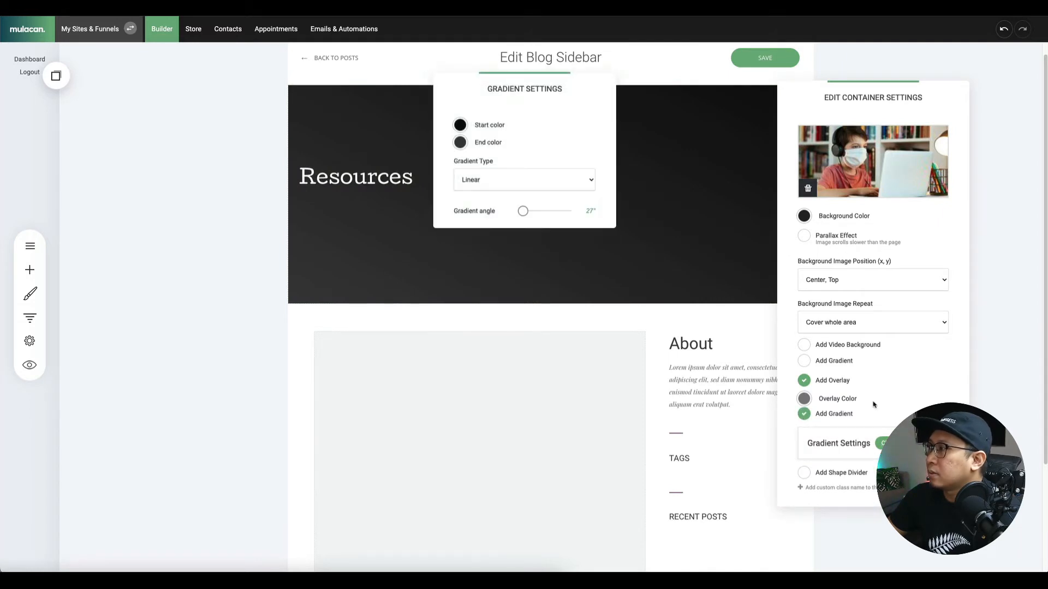
left_click(460, 130)
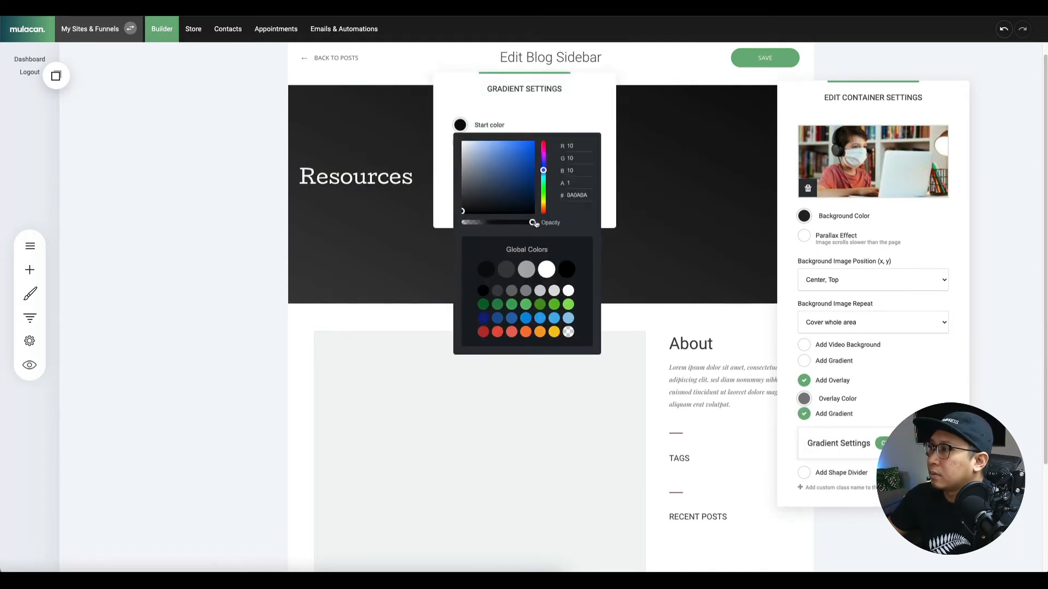
left_click_drag(532, 225, 427, 220)
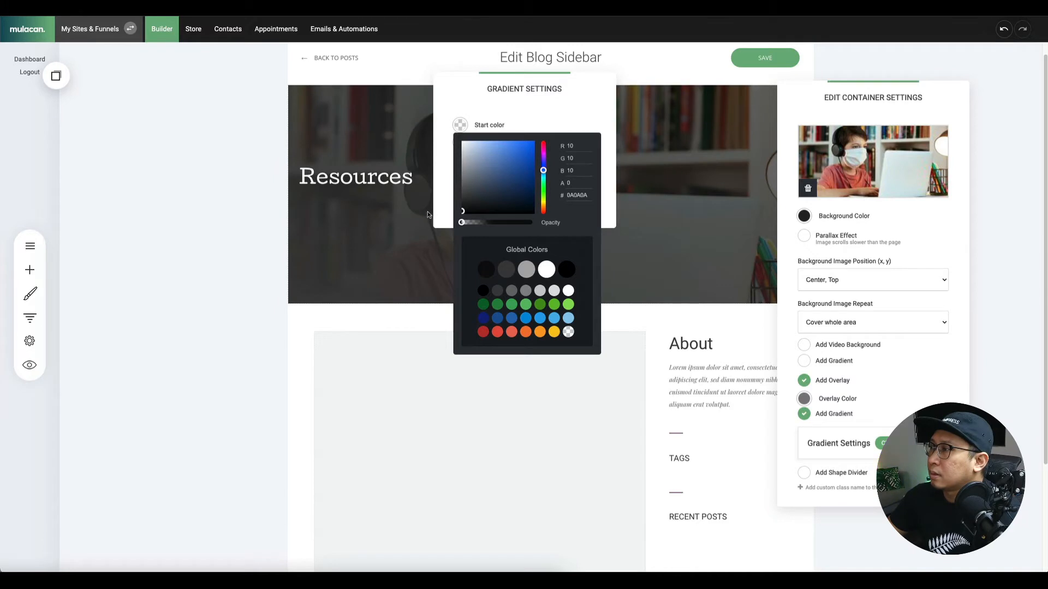
left_click(506, 114)
left_click_drag(475, 126, 694, 163)
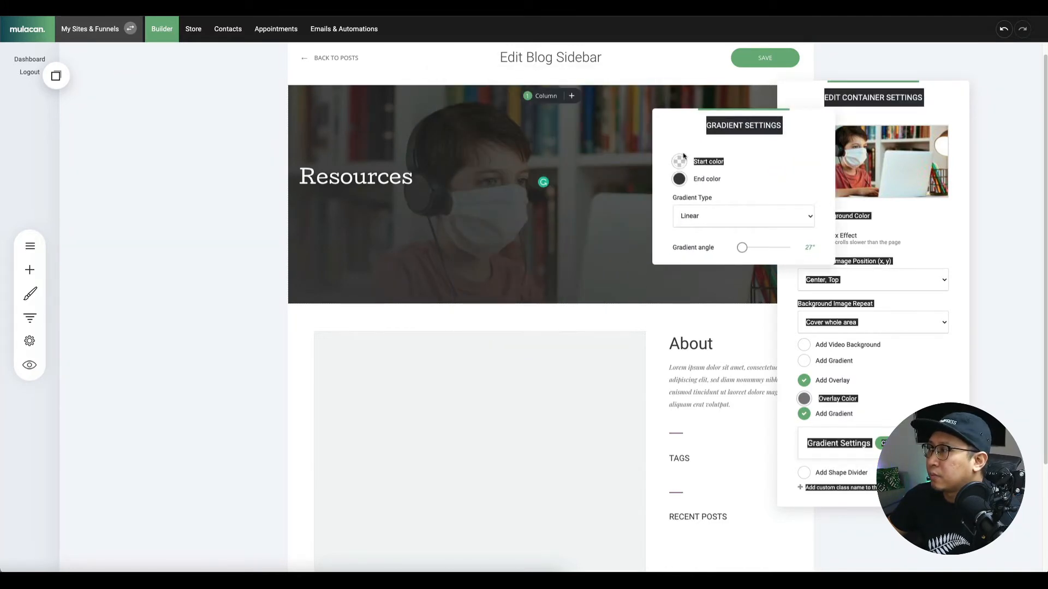
left_click(619, 133)
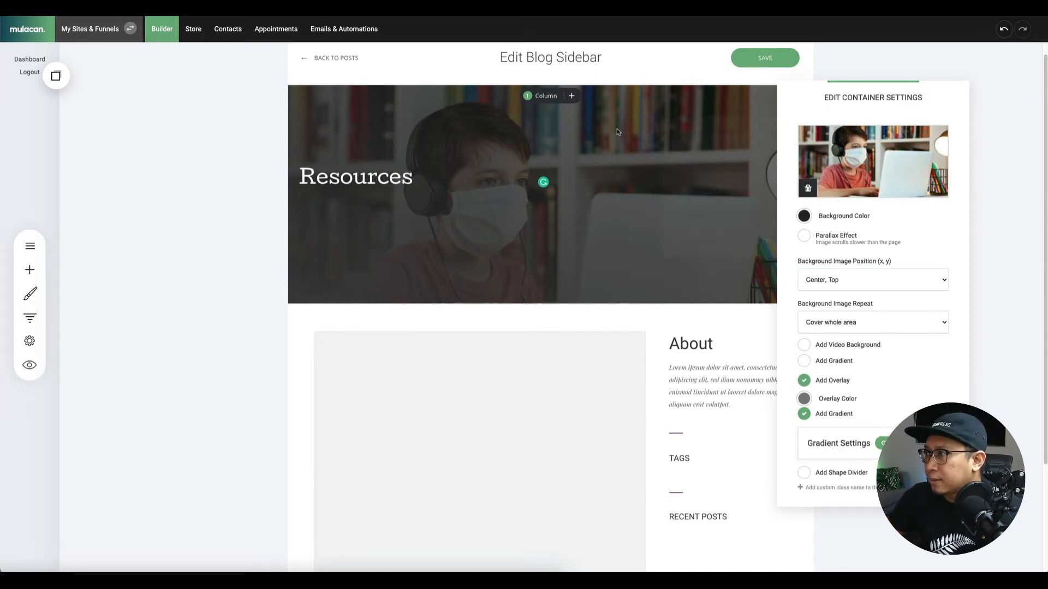
Save the blog sidebar layout and start a new blog post.
left_click(770, 125)
left_click(764, 64)
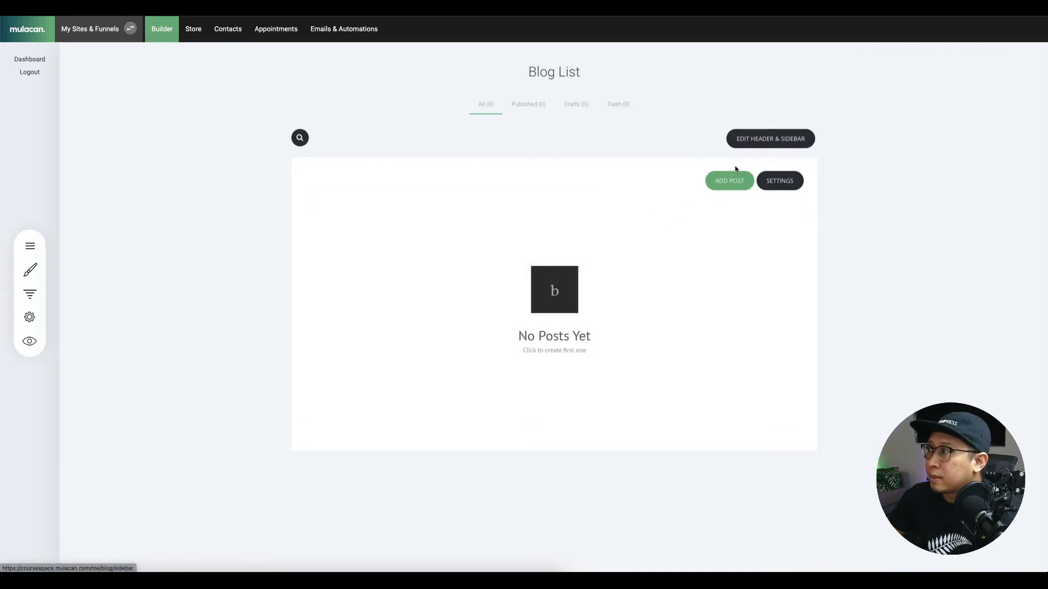
left_click(731, 183)
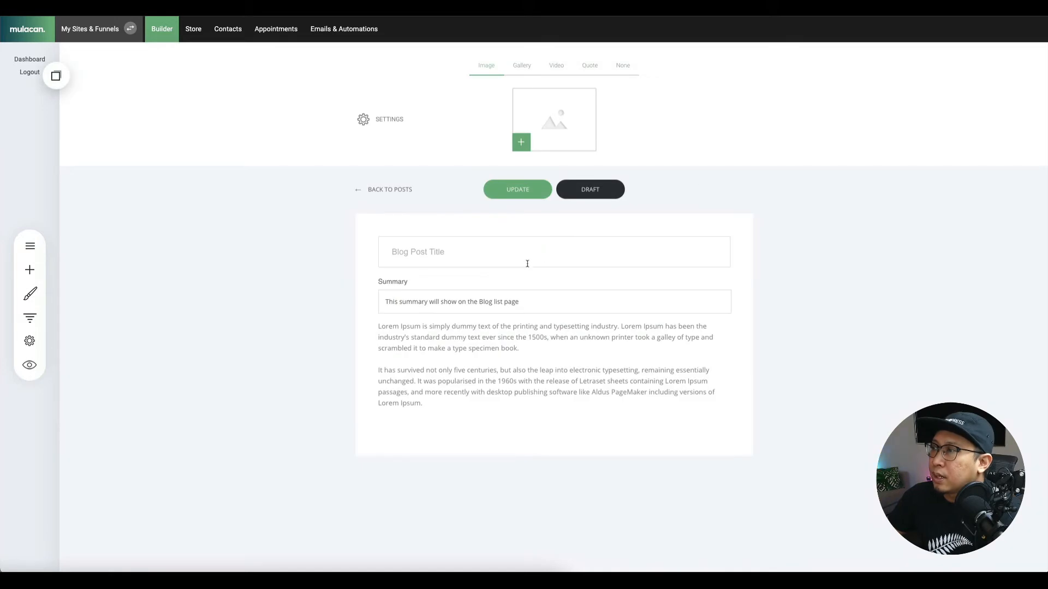
Set the girl-in-yellow photo as the post's featured image.
left_click(540, 138)
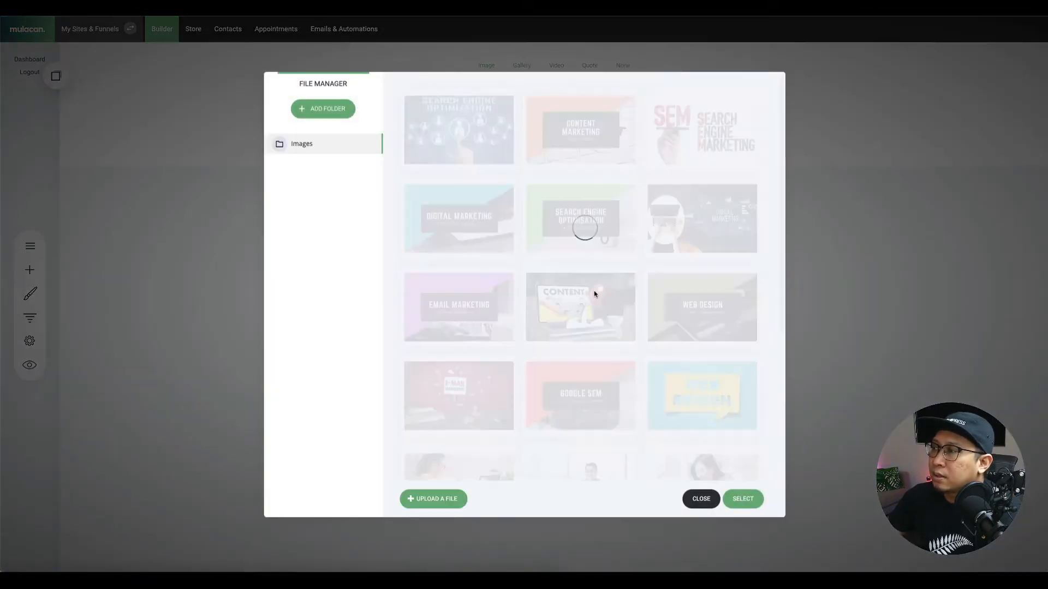
scroll(436, 273, "down", 3)
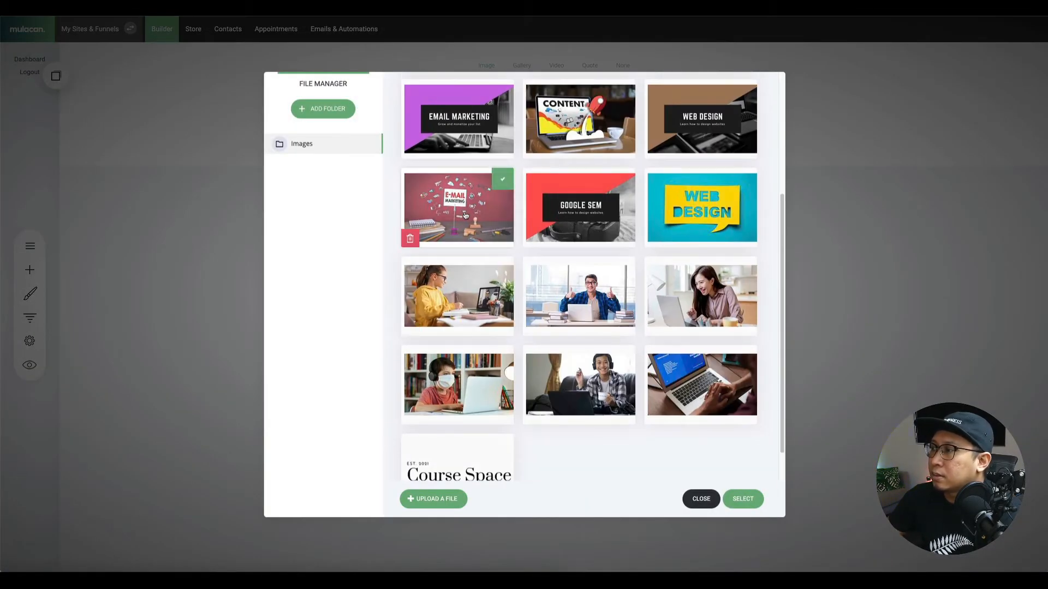
left_click(459, 295)
left_click(742, 499)
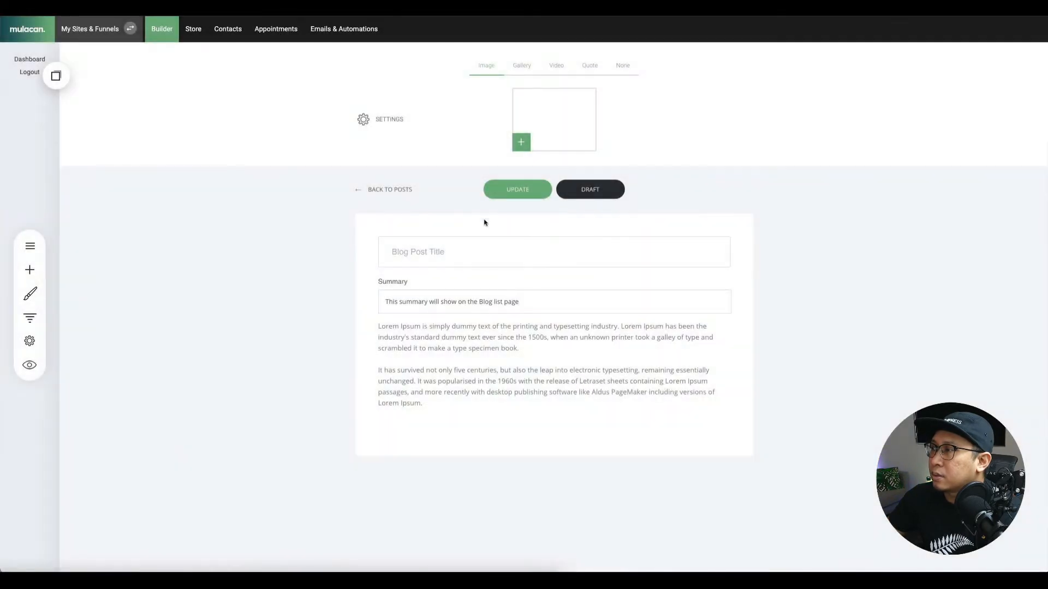
Title the post 'Article 1' and update it, dismissing the missing-category alert.
left_click(434, 258)
type("Blog Pos")
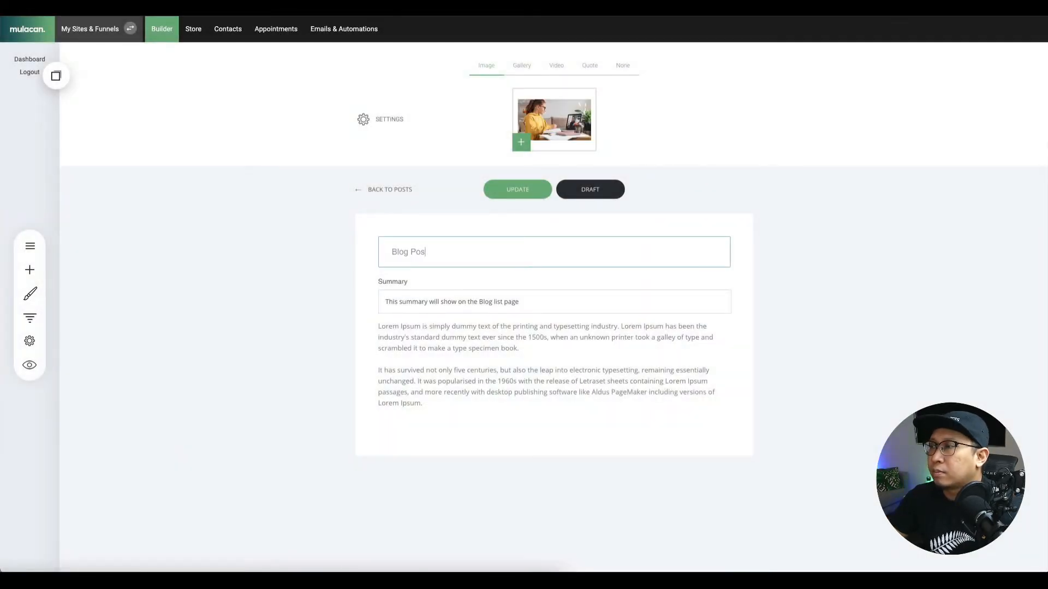
type("t")
key("ctrl+a")
type("A")
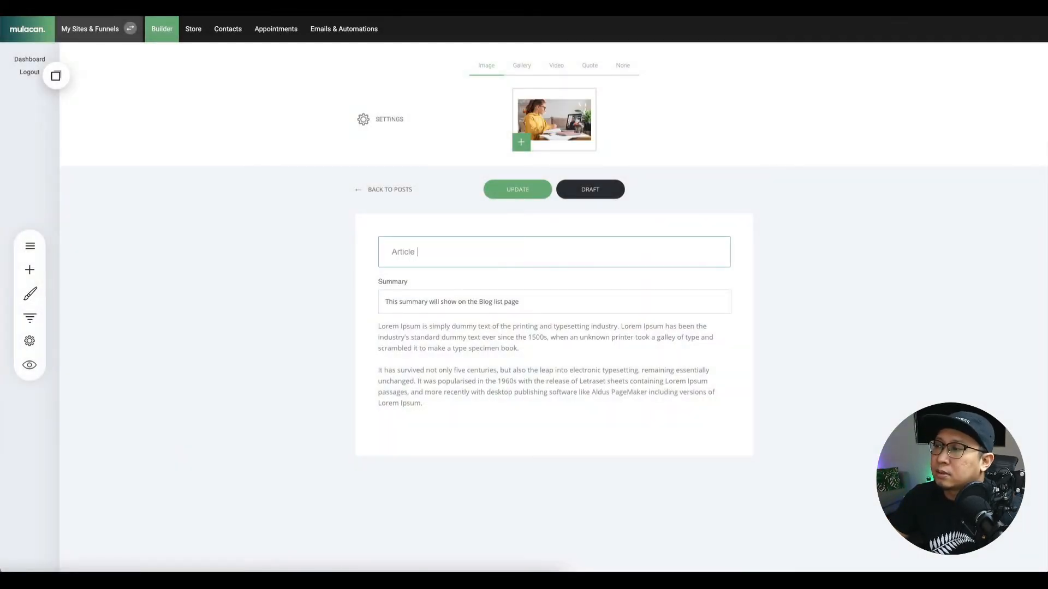
left_click(532, 199)
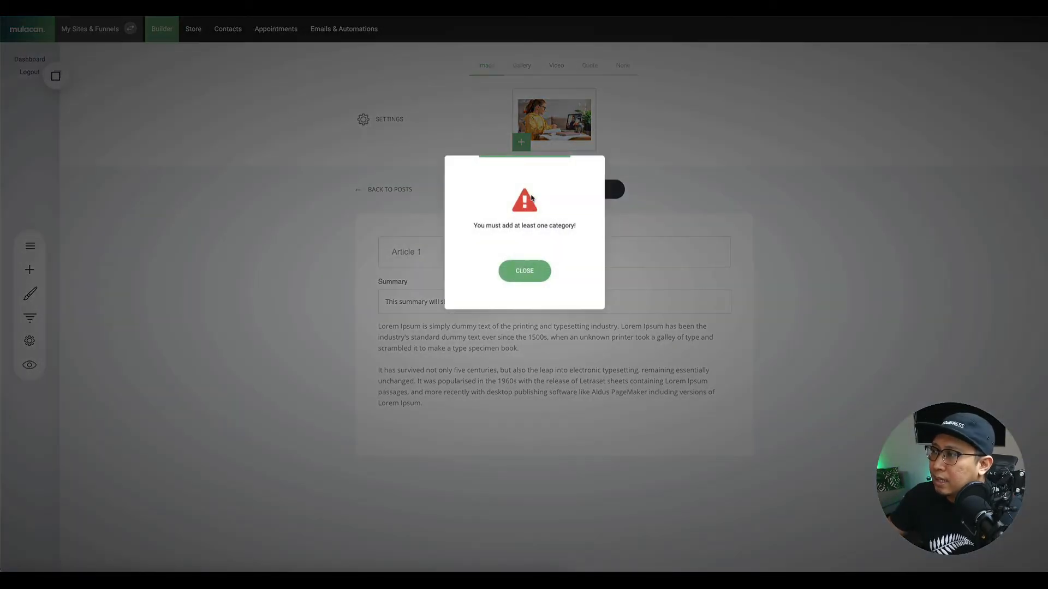
left_click(524, 269)
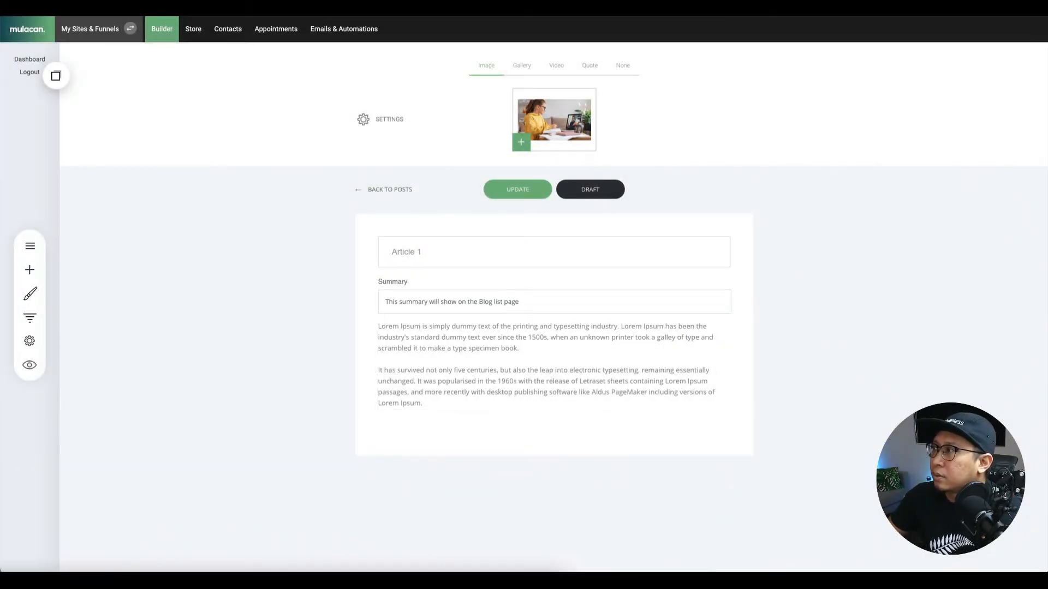
key("ctrl+t")
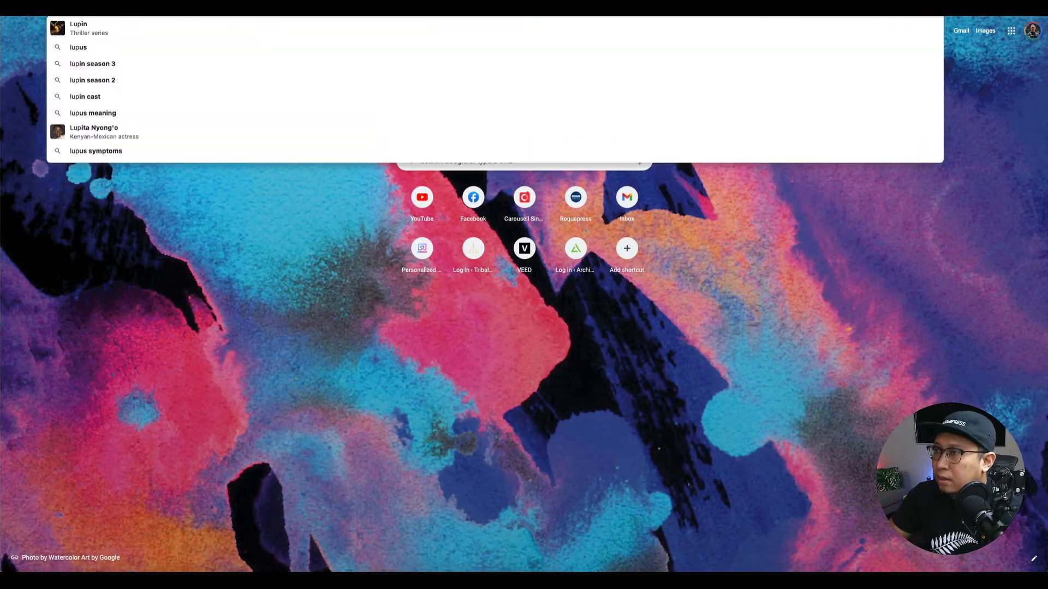
Open the Lorem Ipsum site, select its first paragraph, and place the cursor in Article 1's body.
type("lucid")
key("Return")
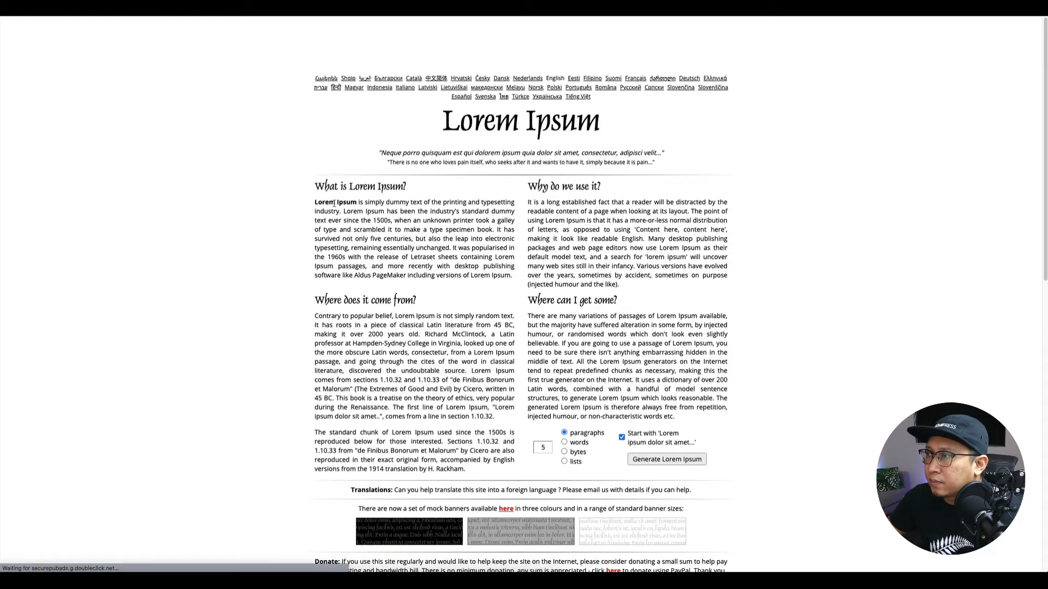
left_click_drag(316, 203, 514, 277)
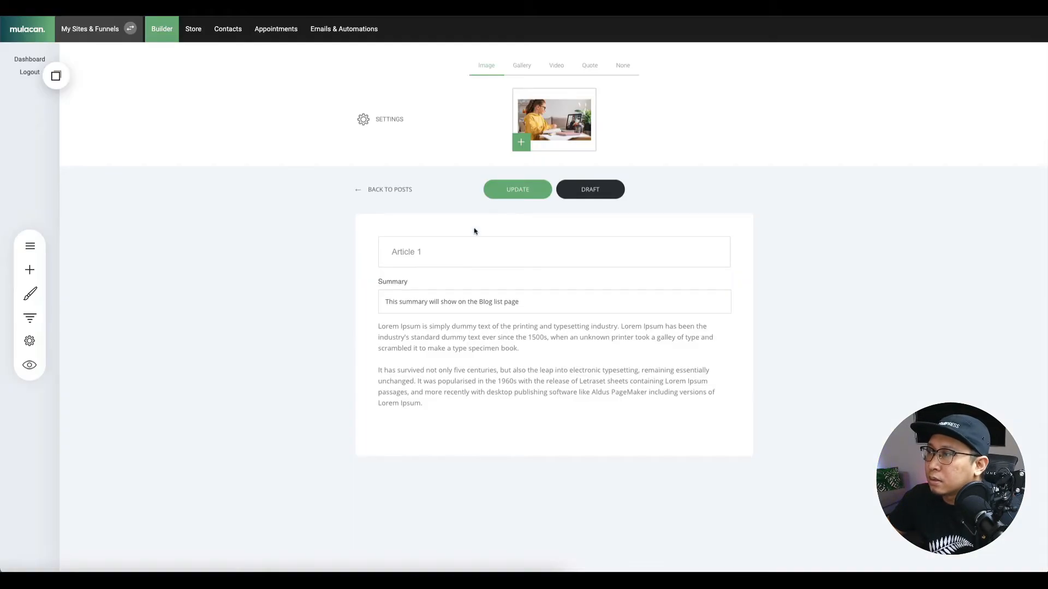
left_click(420, 354)
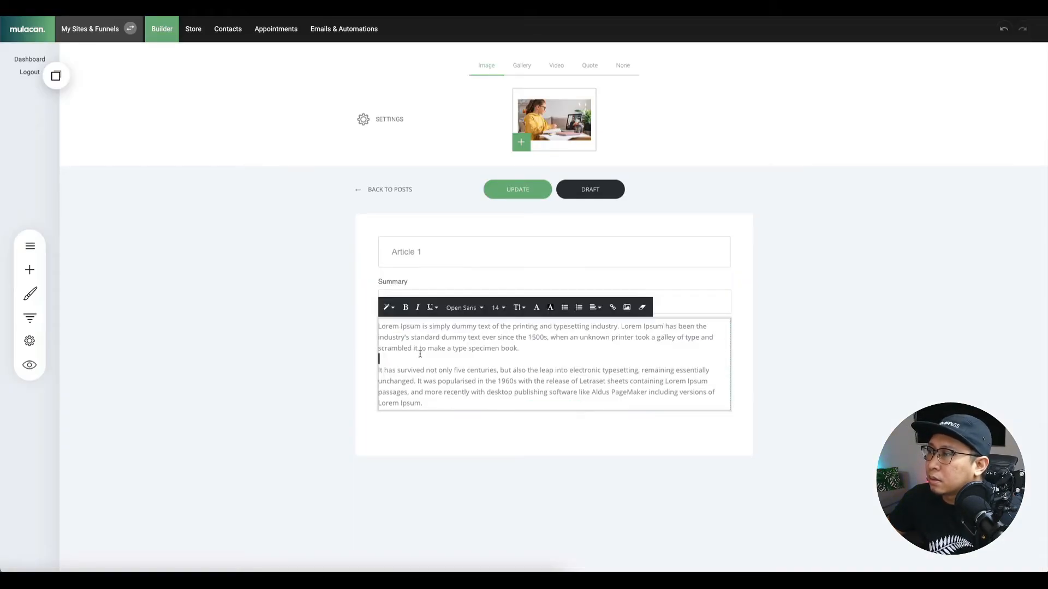
key("BackSpace")
key("BackSpace")
left_click(423, 257)
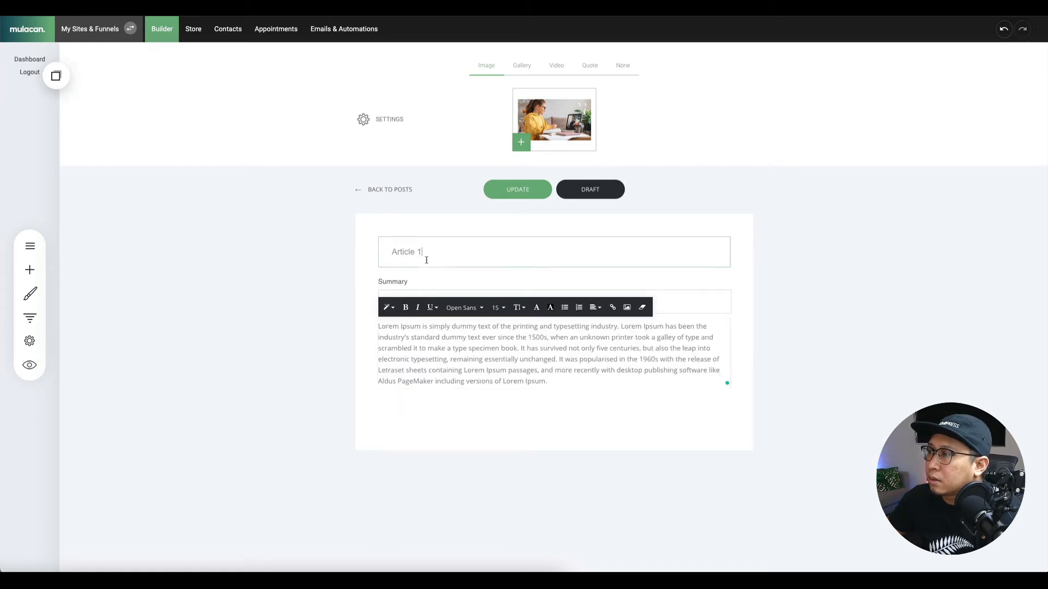
triple_click(429, 300)
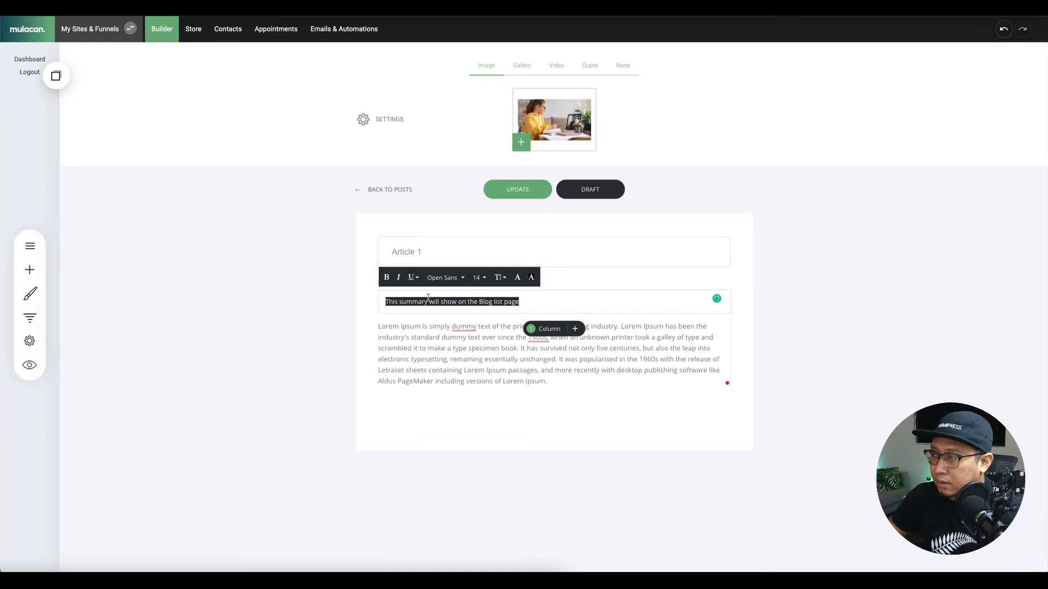
key("Right")
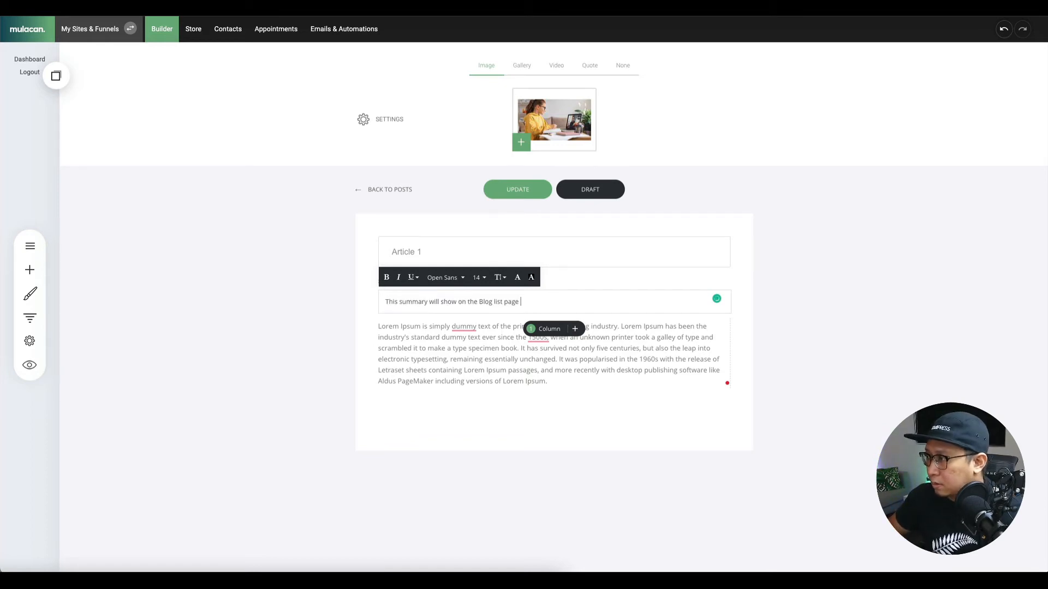
left_click(547, 192)
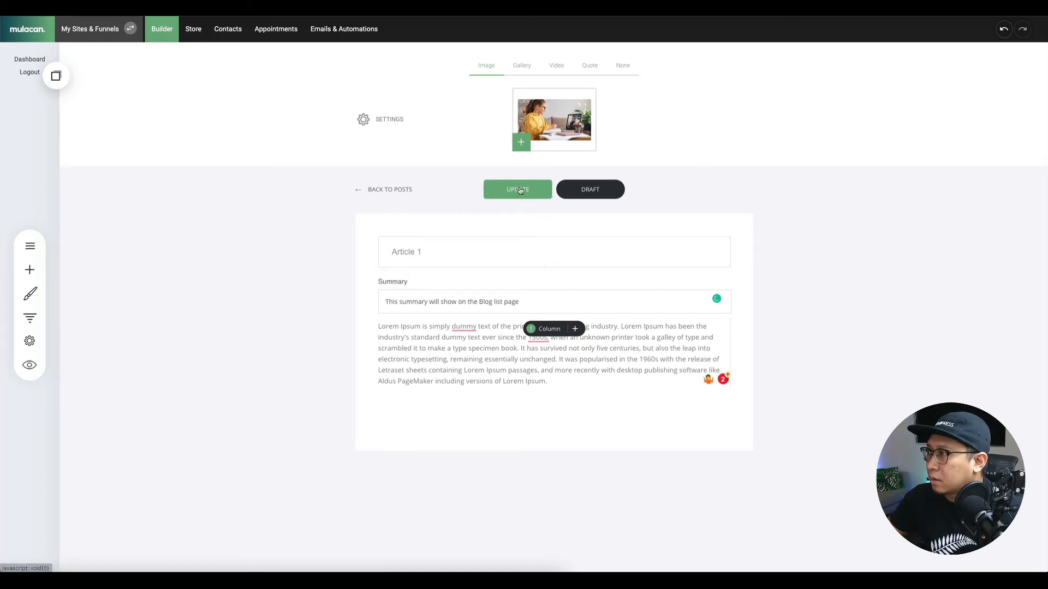
left_click(529, 271)
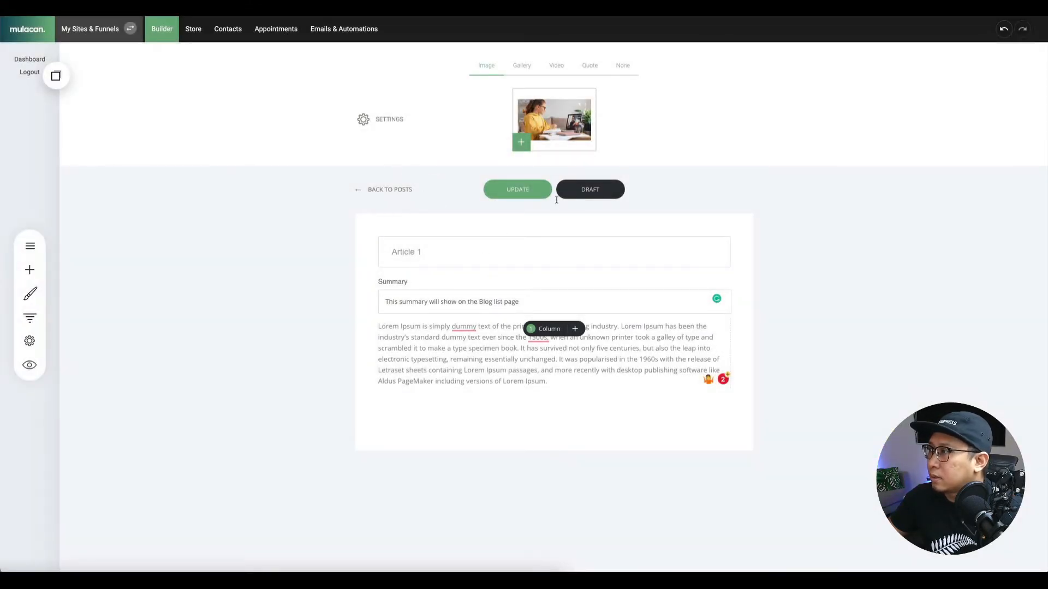
Add categories Events, News and Articles to Article 1, update it, and return to Blog List.
left_click(378, 118)
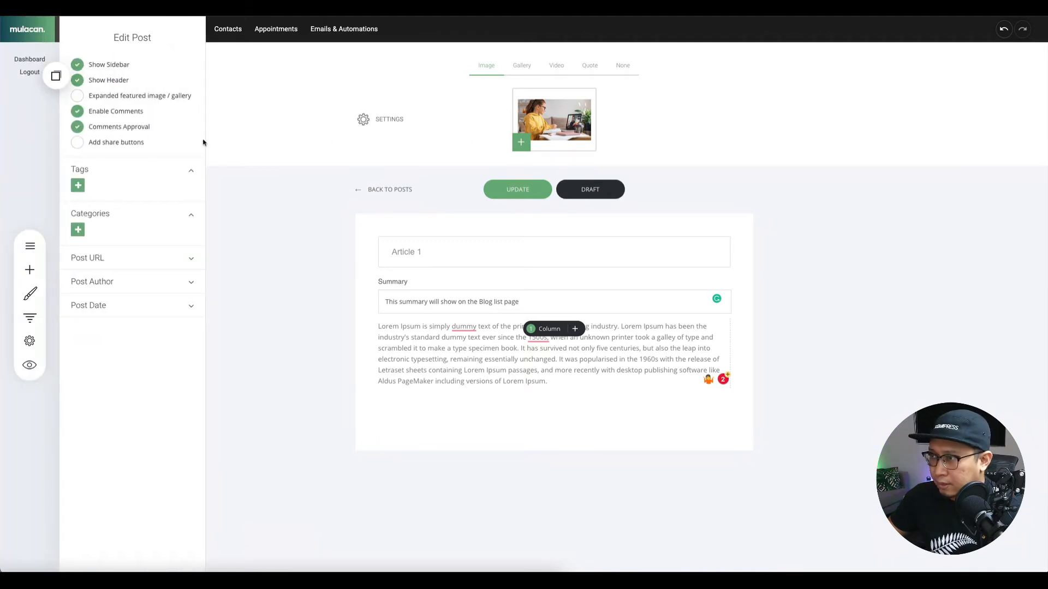
left_click(78, 230)
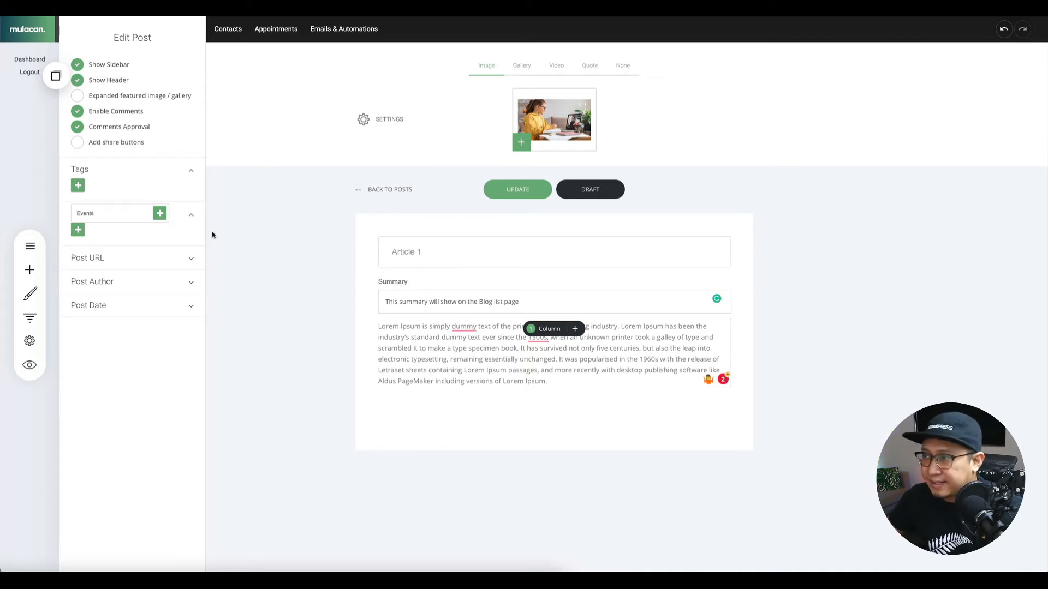
left_click(159, 213)
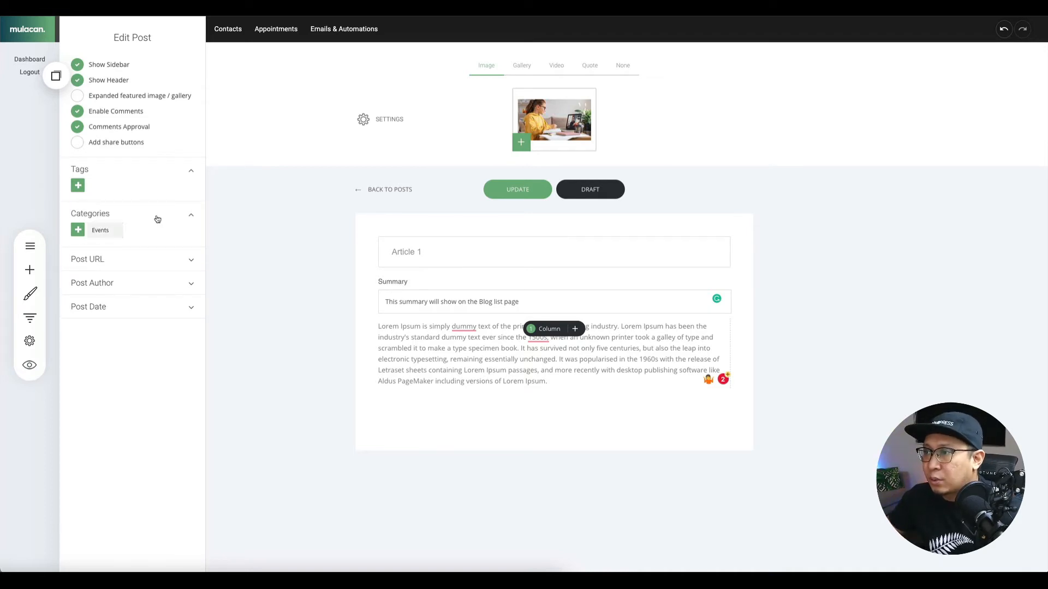
left_click(79, 230)
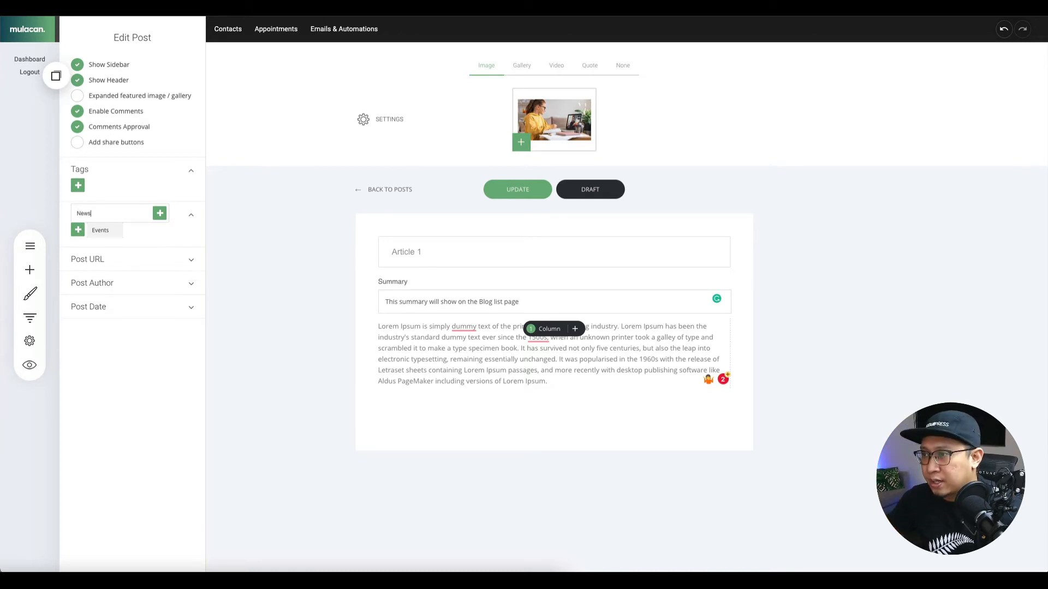
type("News")
left_click(156, 216)
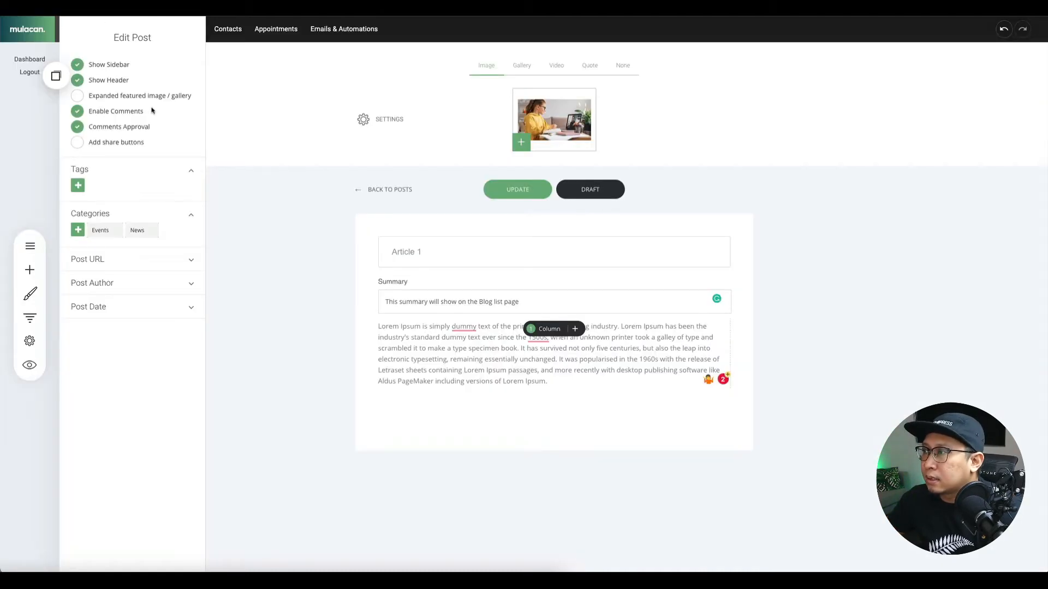
left_click(78, 231)
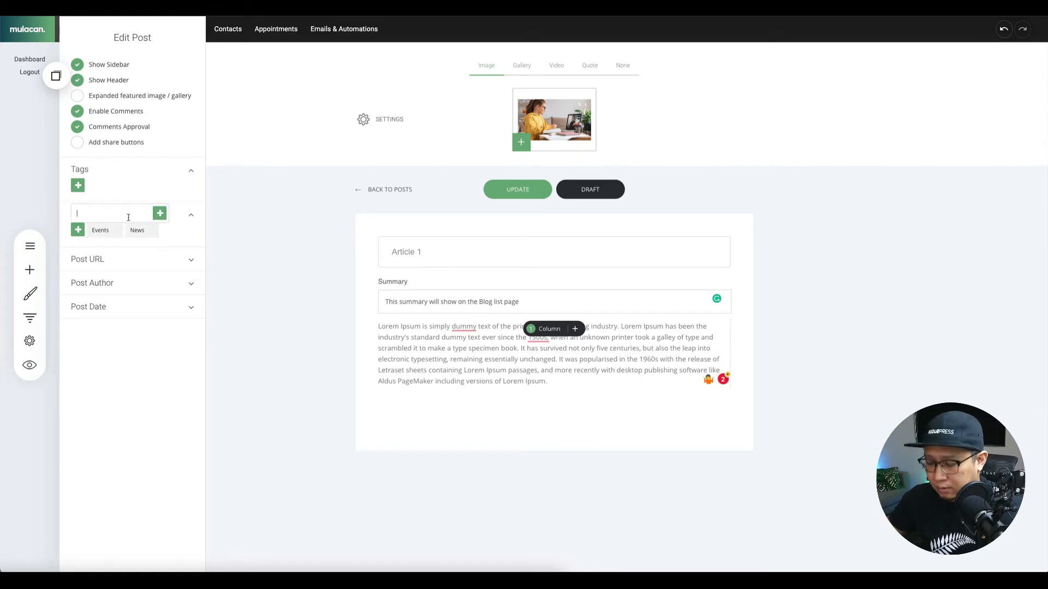
left_click(163, 216)
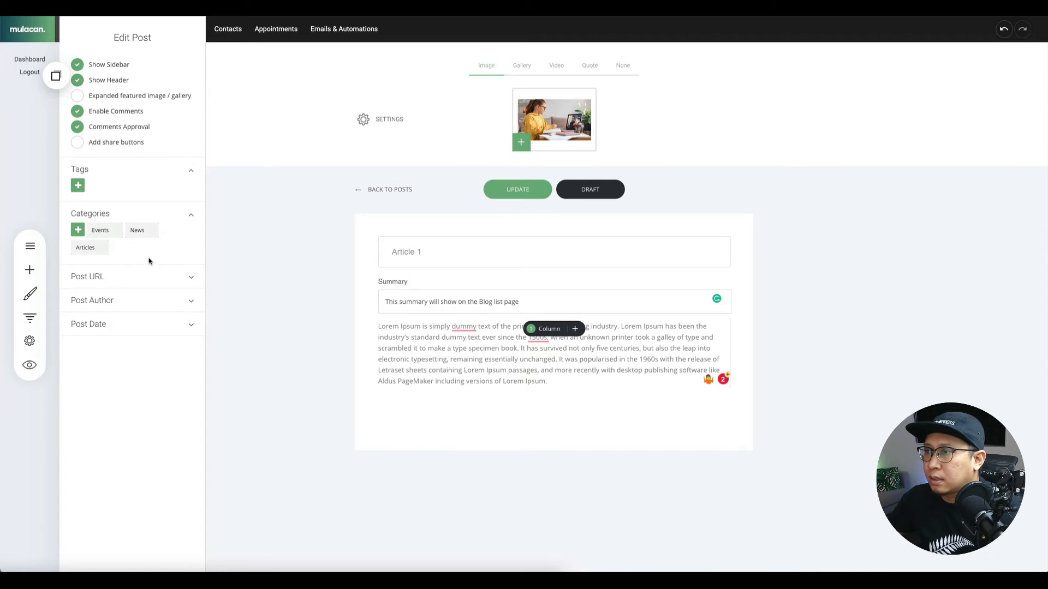
left_click(513, 189)
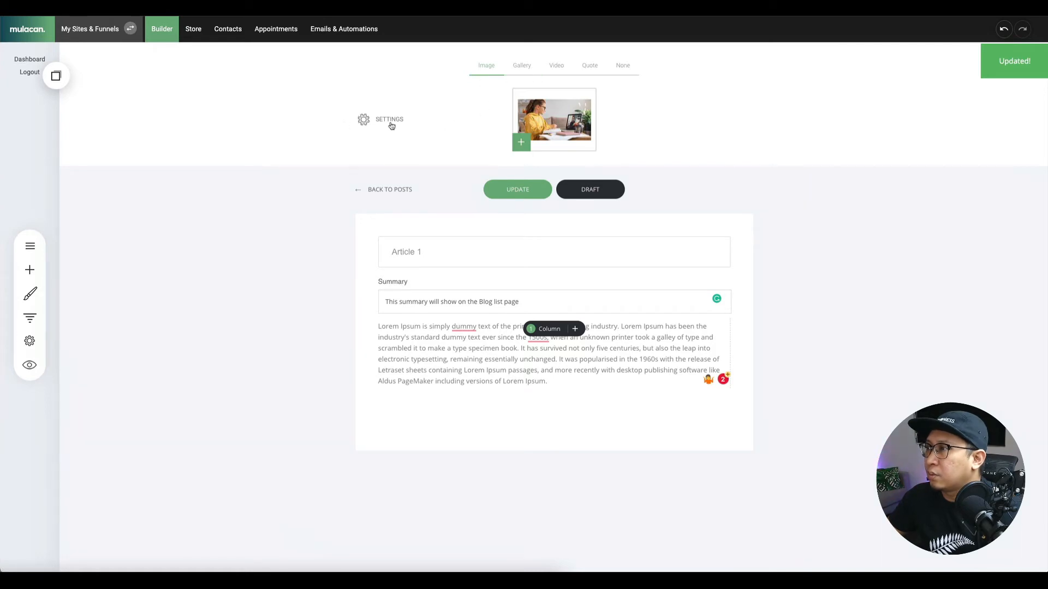
left_click(391, 188)
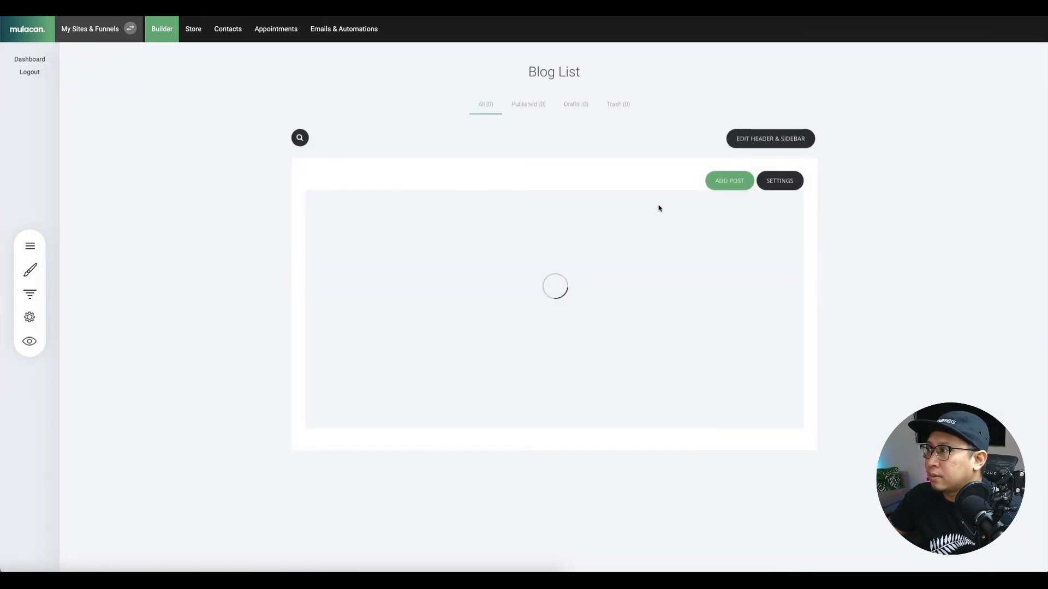
Duplicate Article 1 twice and save the first copy retitled 'Article 2'.
left_click(761, 222)
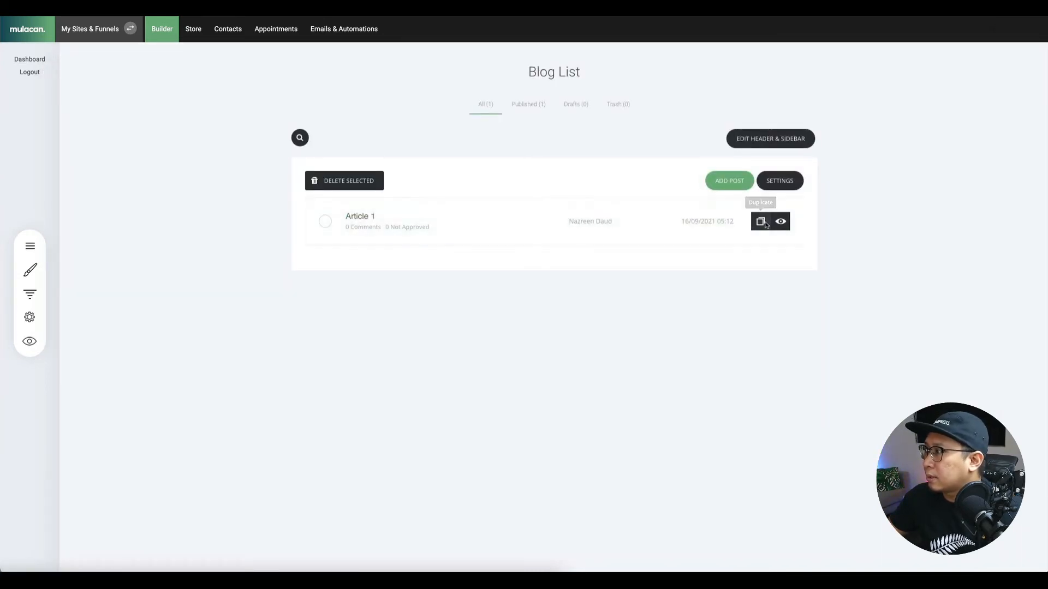
left_click(760, 223)
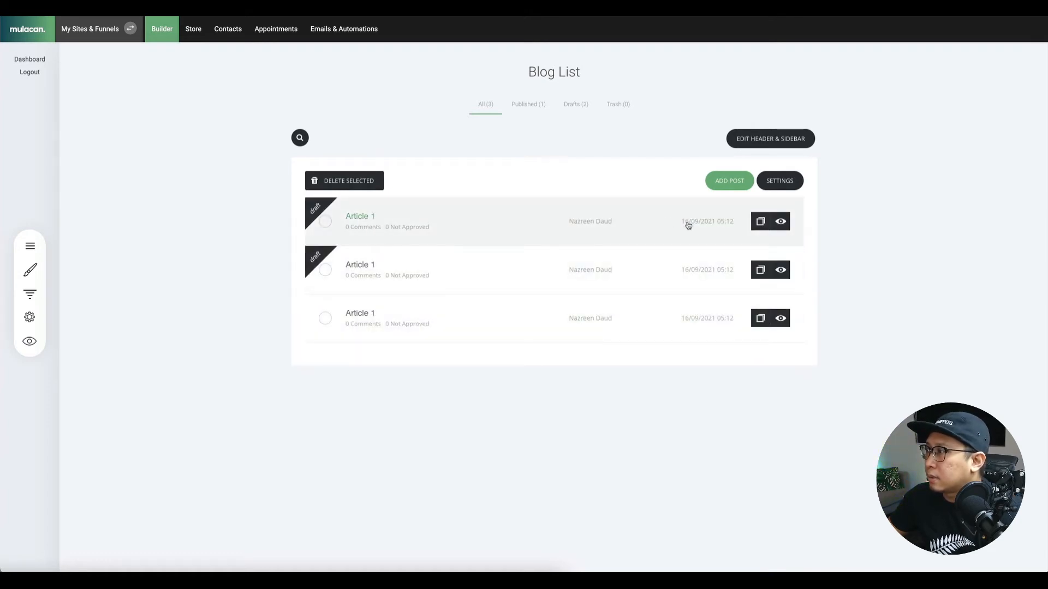
left_click(364, 266)
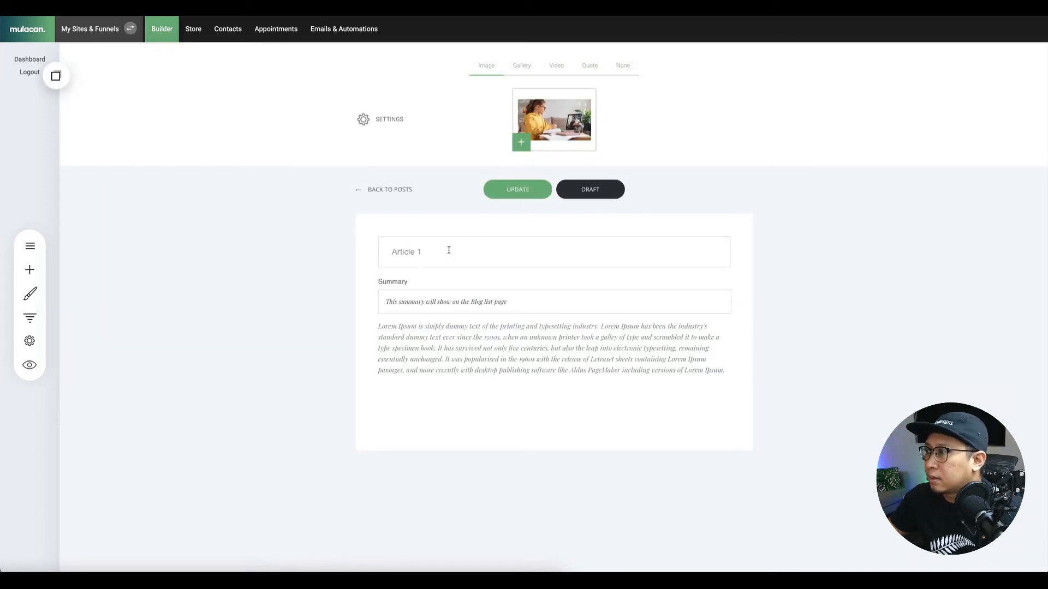
left_click(442, 251)
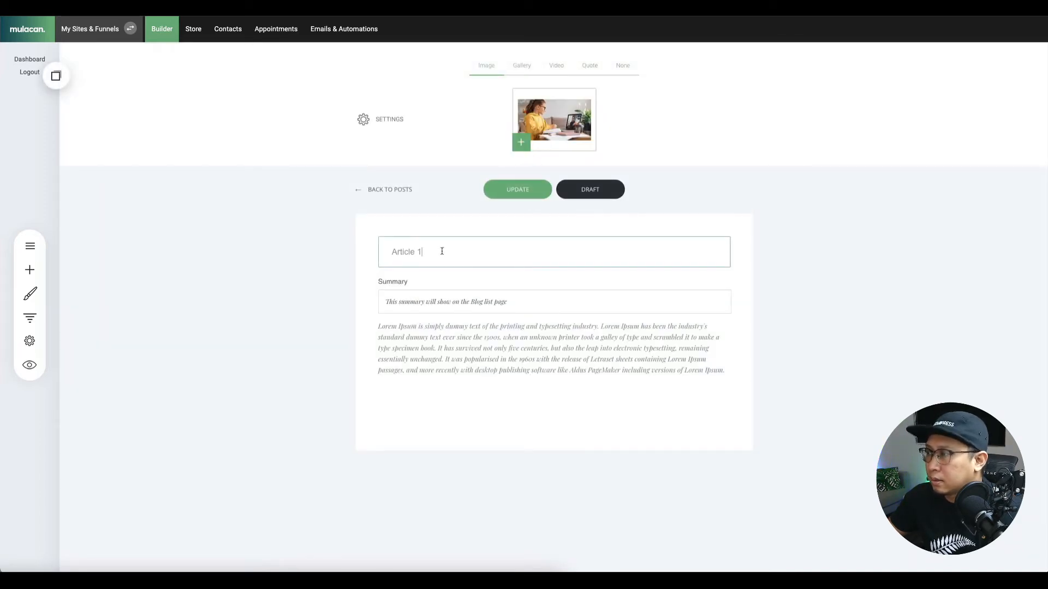
type("2")
left_click(541, 187)
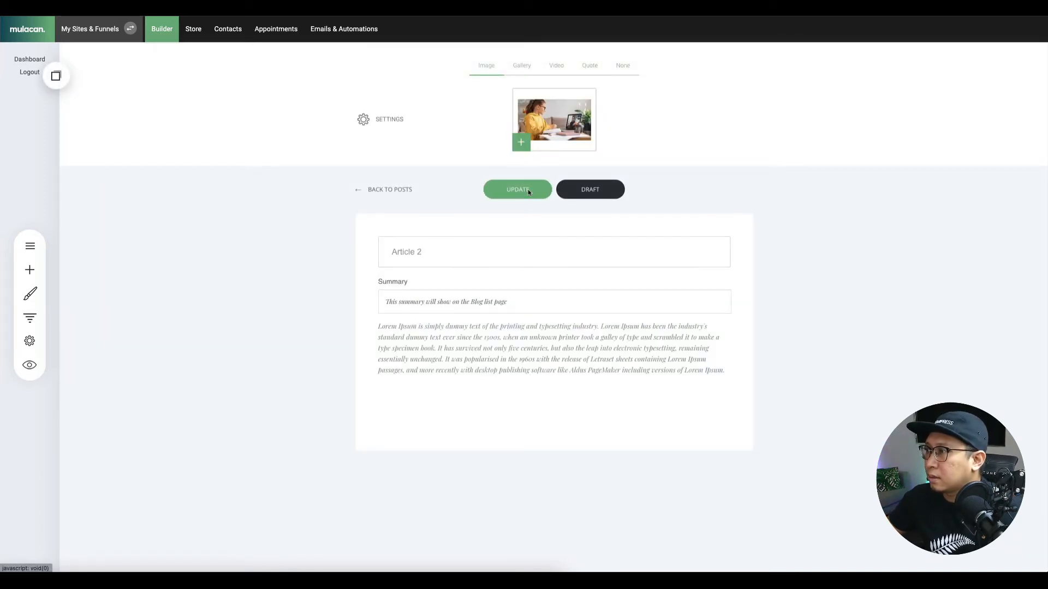
left_click(413, 189)
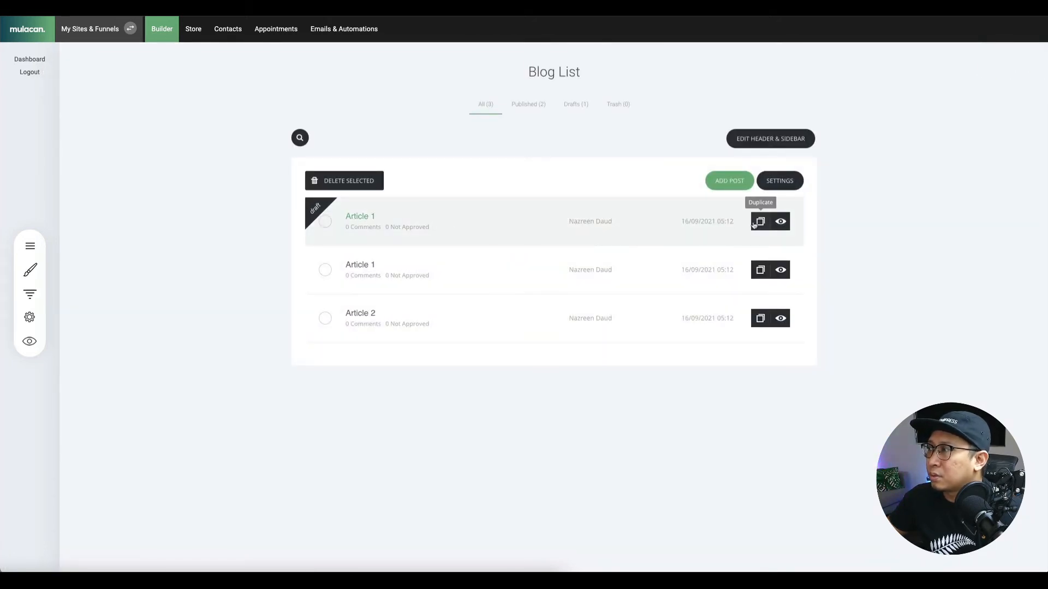
Retitle the remaining copy 'Article 3' and save it.
left_click(658, 230)
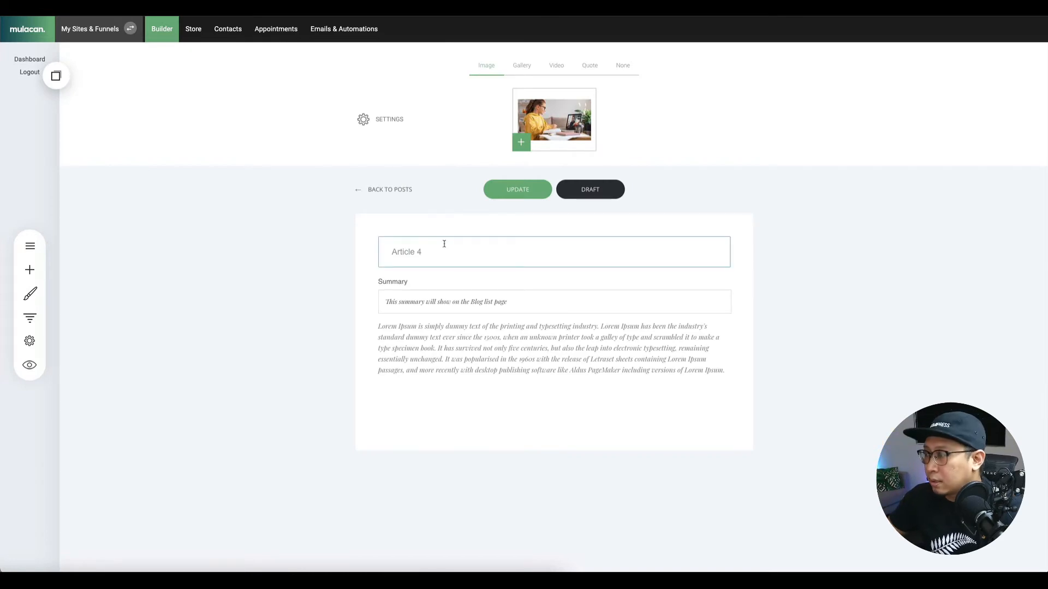
left_click(510, 191)
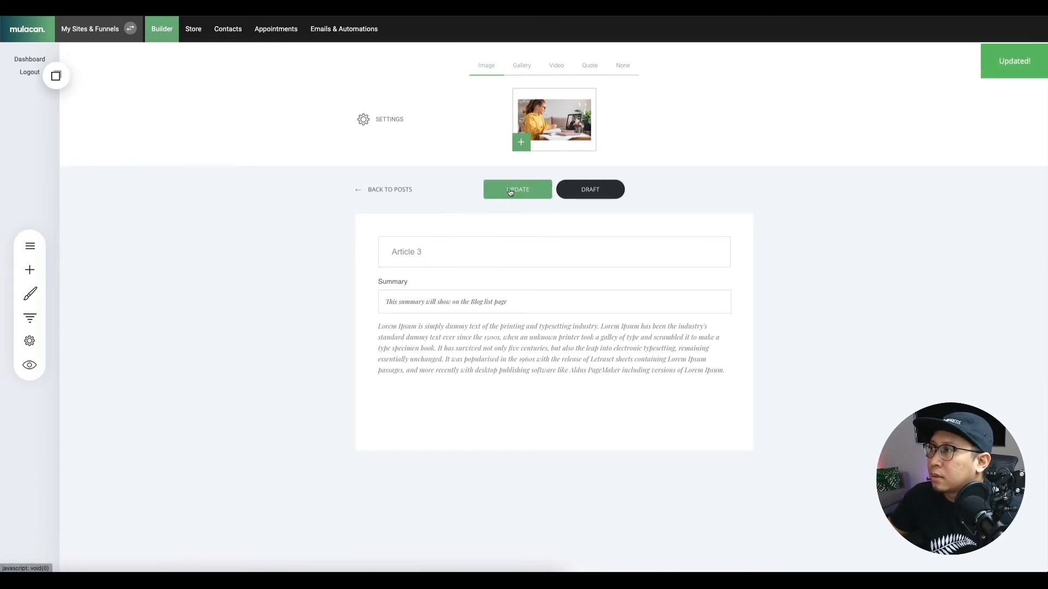
left_click(555, 126)
Give Article 3 a woman-at-laptop featured image, update it, and verify it from the post list.
scroll(514, 290, "down", 5)
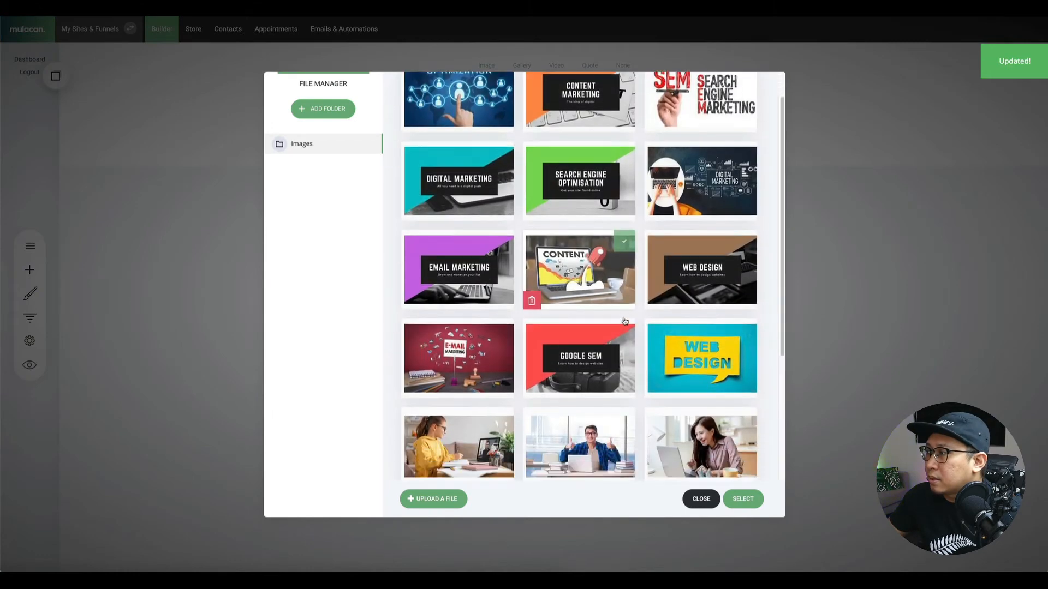
left_click(745, 306)
left_click(741, 499)
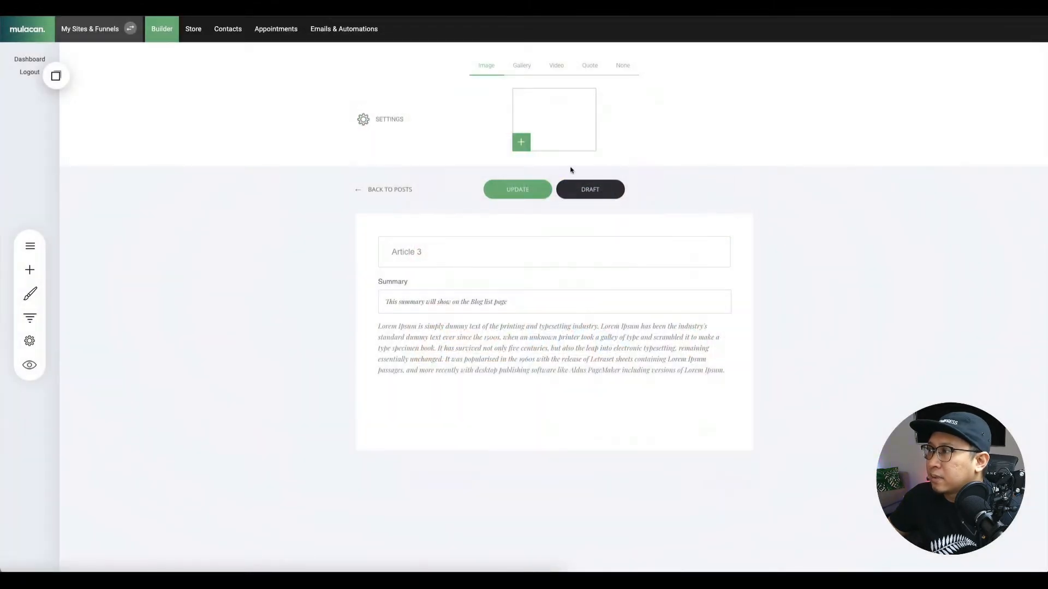
left_click(515, 191)
left_click(383, 190)
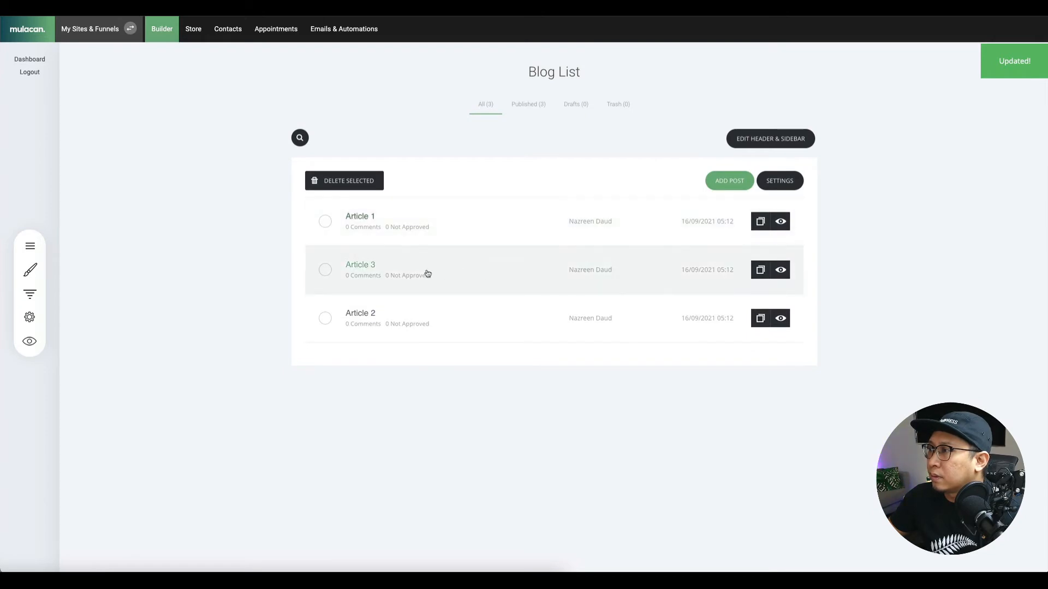
double_click(365, 268)
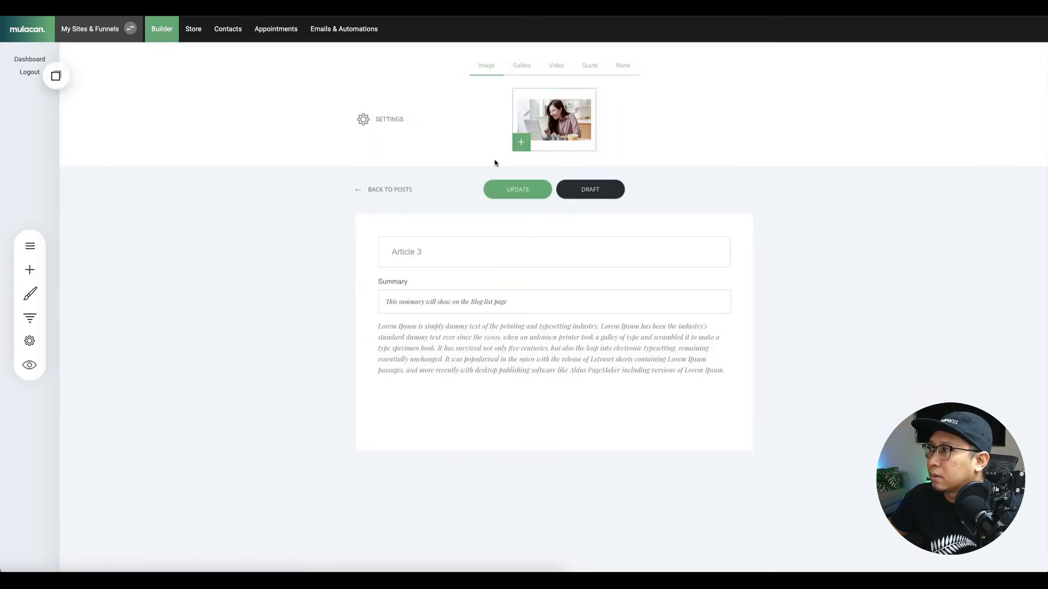
left_click(391, 191)
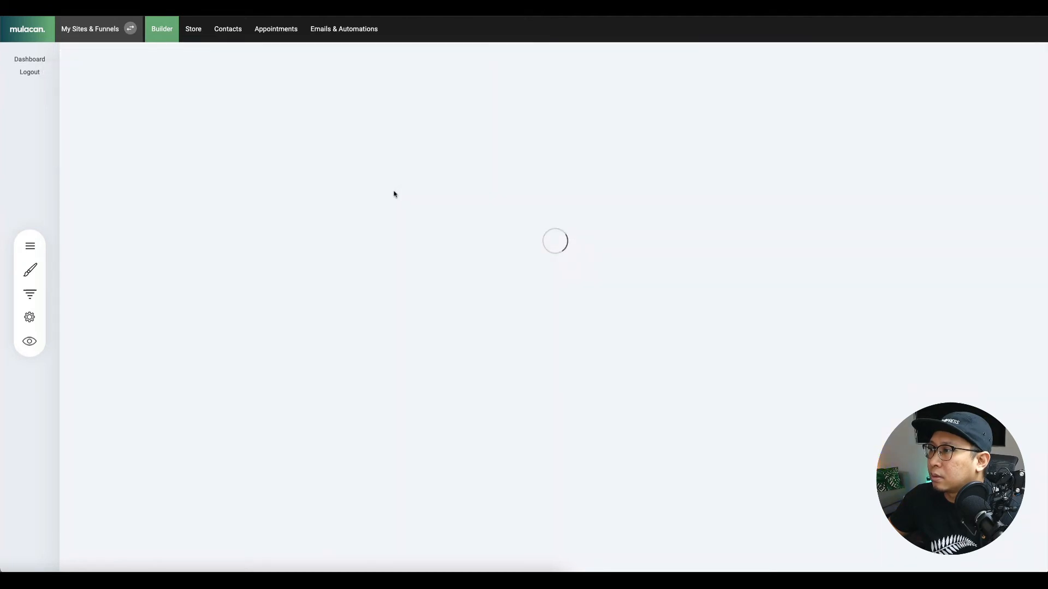
Give Article 2 a man-at-desk featured image, update it, and return to the blog posts.
left_click(386, 322)
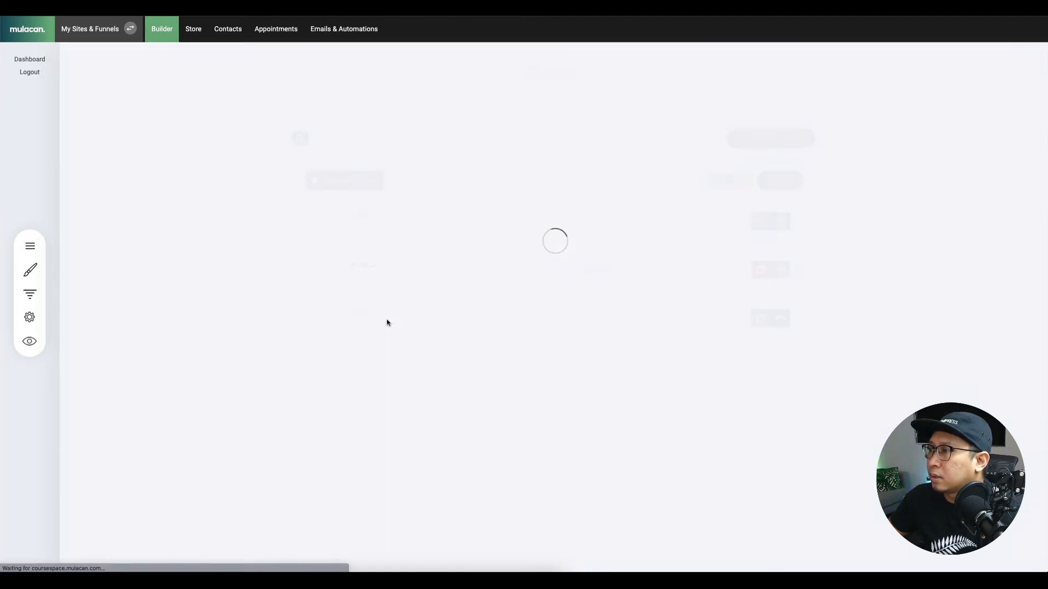
left_click(574, 132)
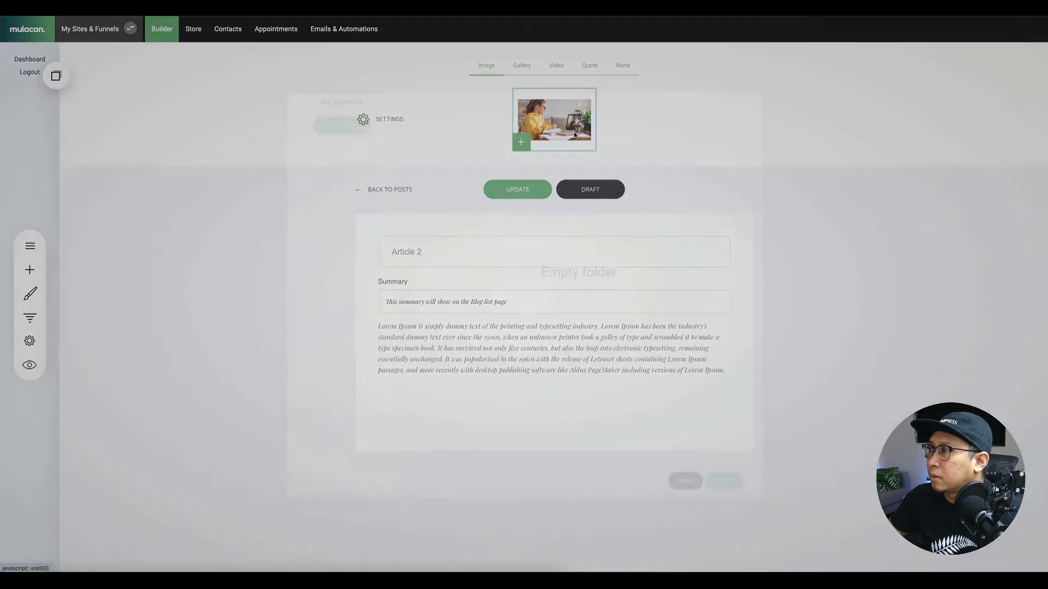
scroll(704, 354, "down", 1)
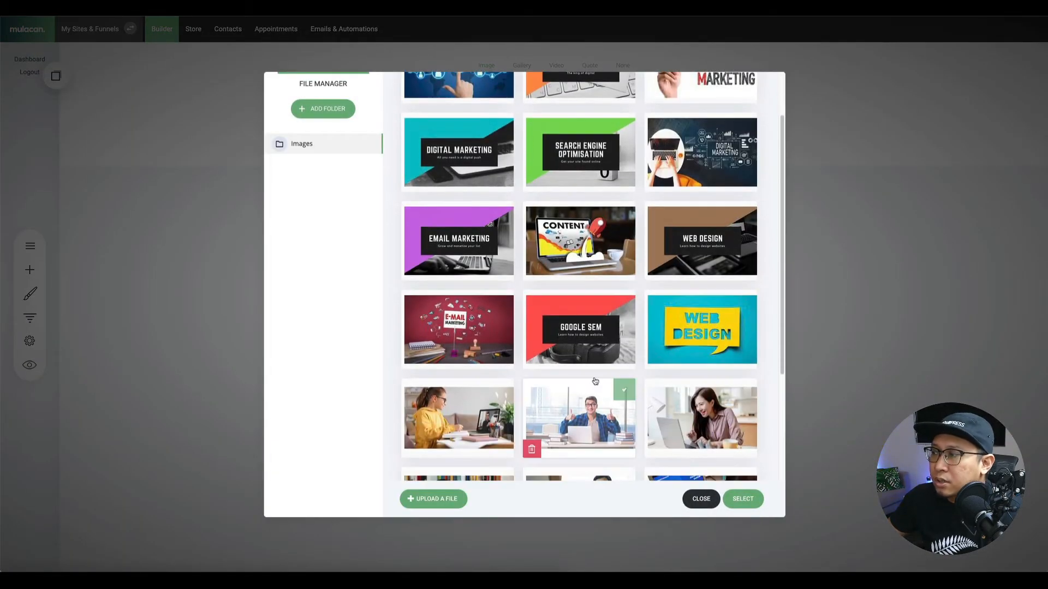
left_click(742, 498)
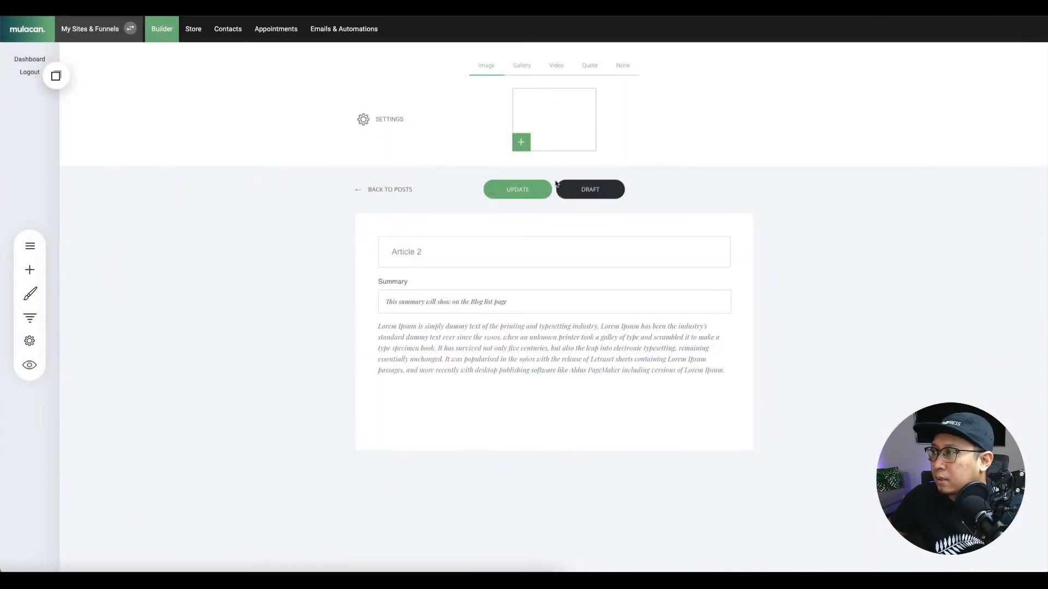
left_click(505, 198)
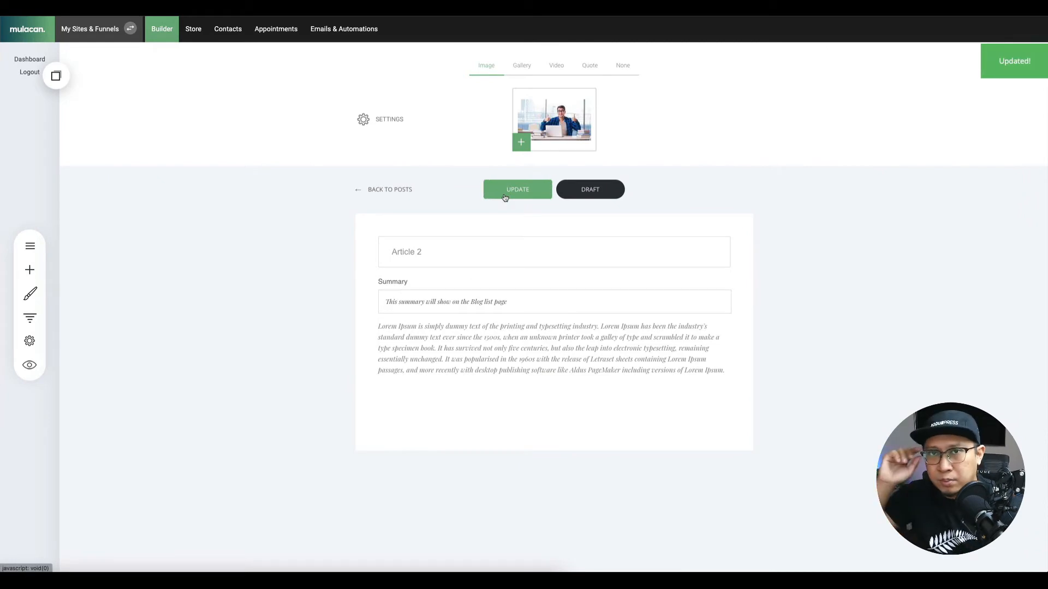
left_click(408, 195)
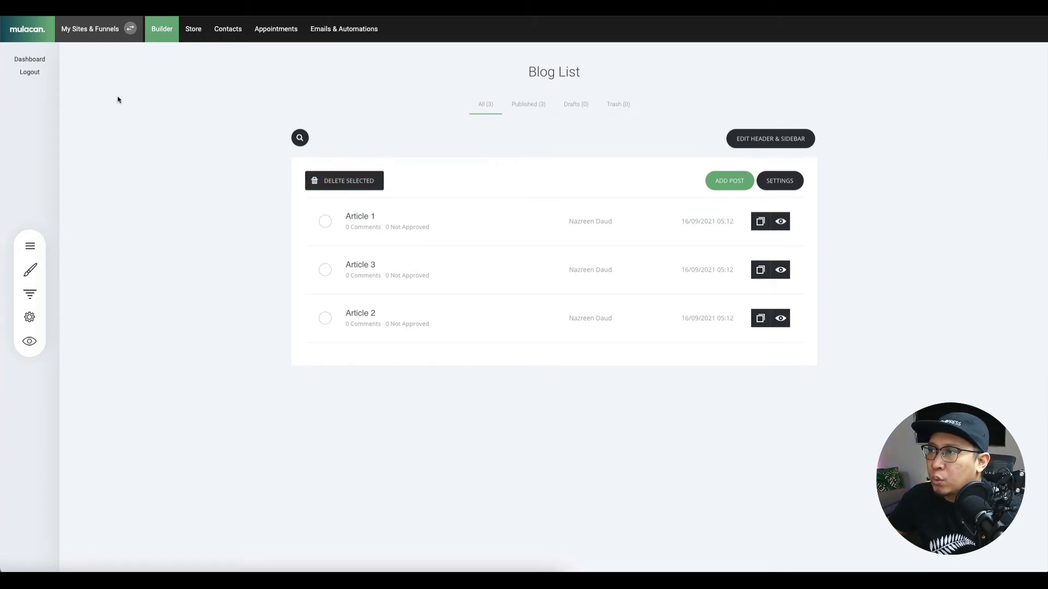
left_click(30, 246)
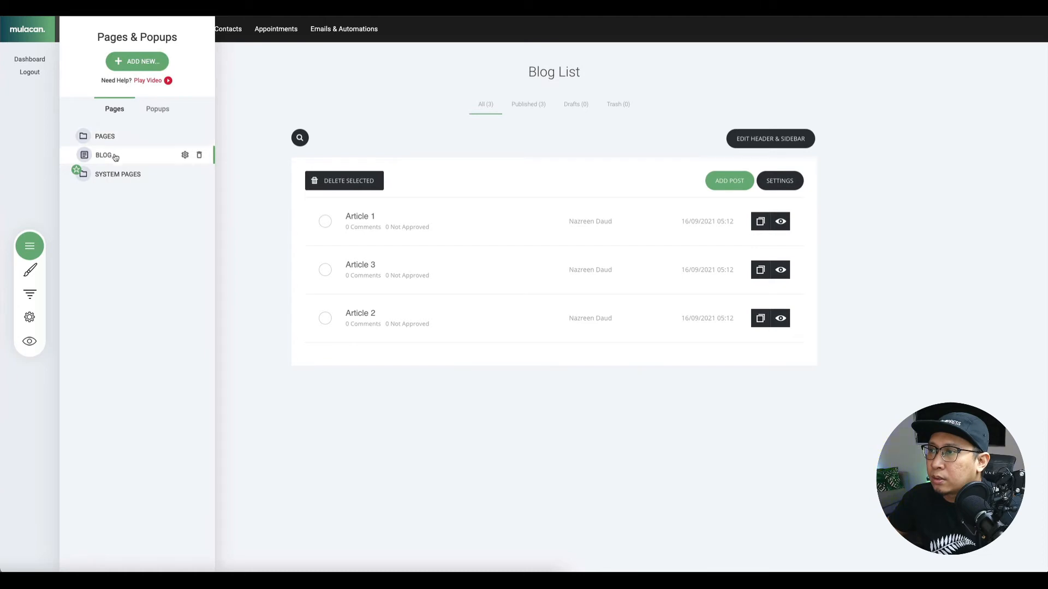
Open the Home page from the PAGES list and close the Pages & Popups panel.
left_click(116, 140)
left_click(118, 156)
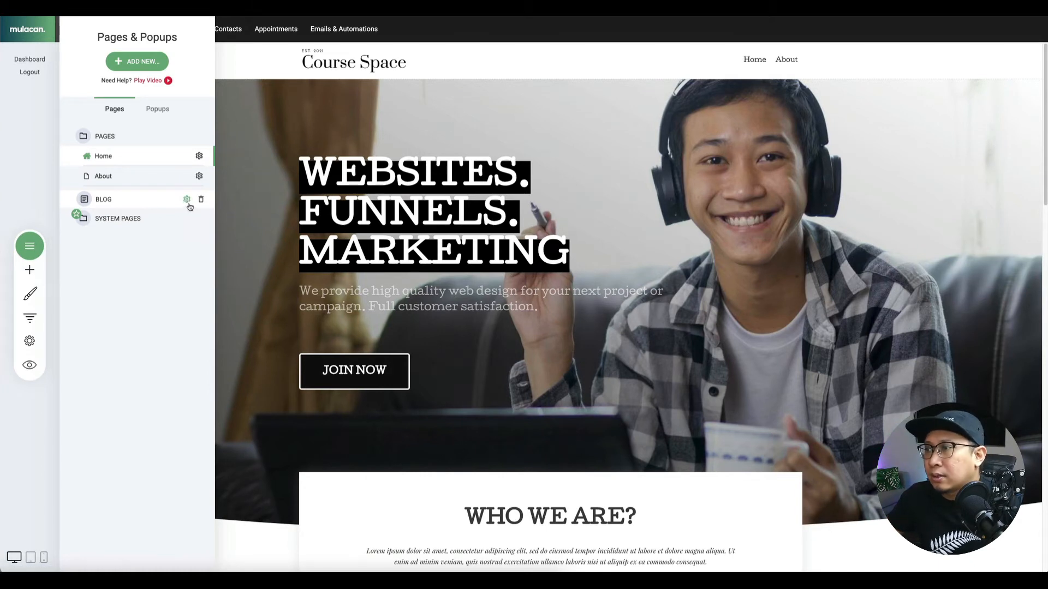
left_click(819, 75)
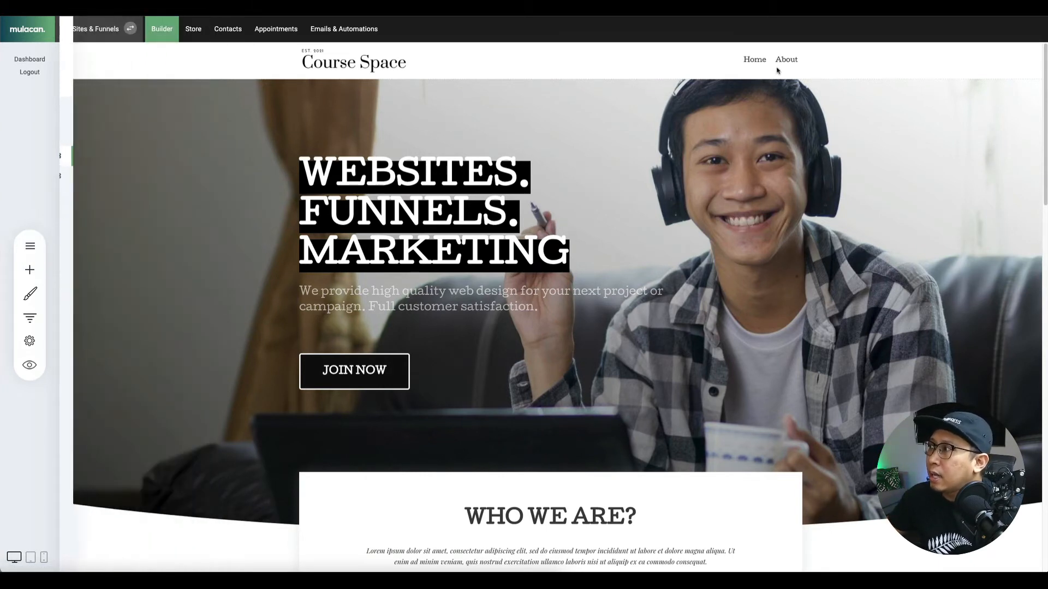
Add a header menu item linked to the Blog group's All blog posts page.
left_click(790, 45)
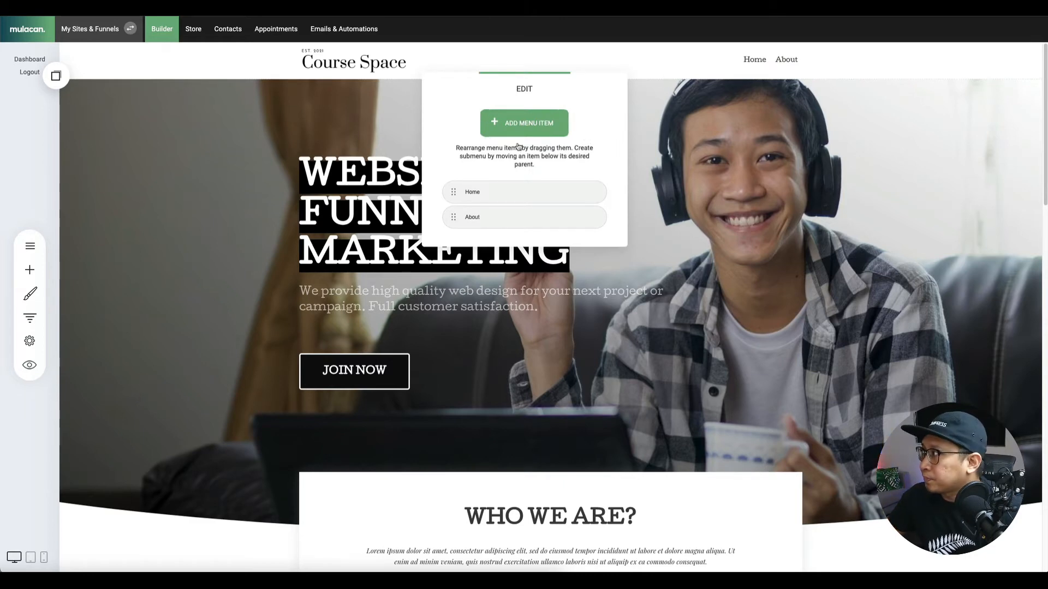
left_click(528, 121)
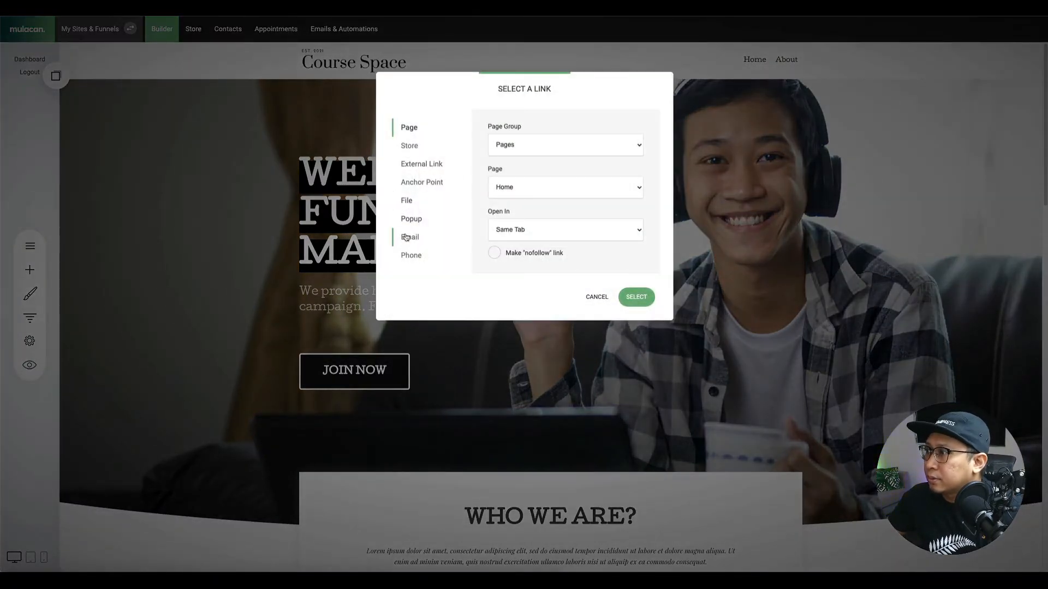
left_click(502, 145)
left_click(518, 155)
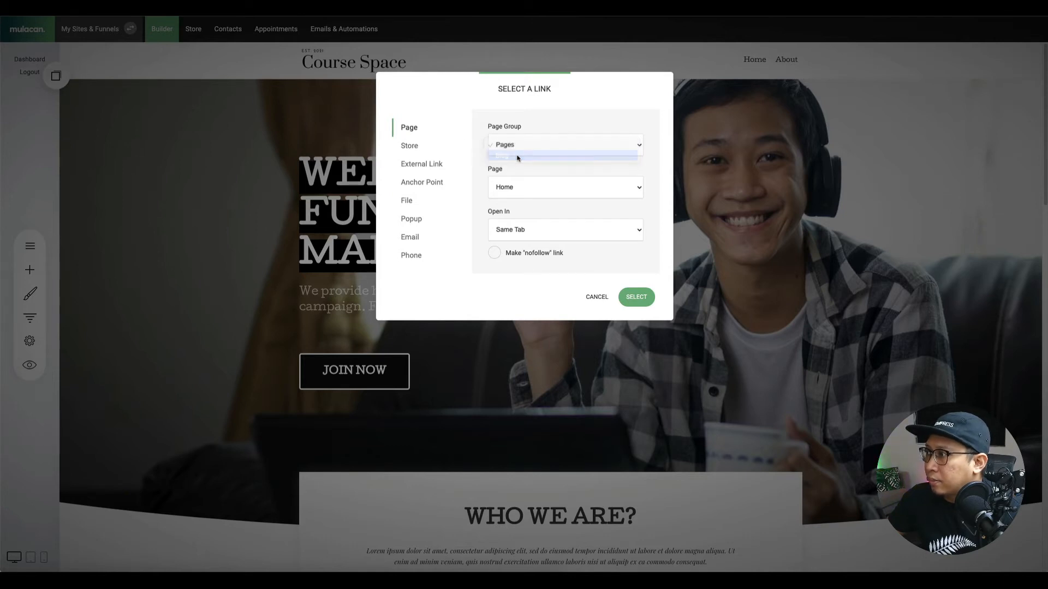
left_click(542, 190)
left_click(540, 189)
left_click(637, 299)
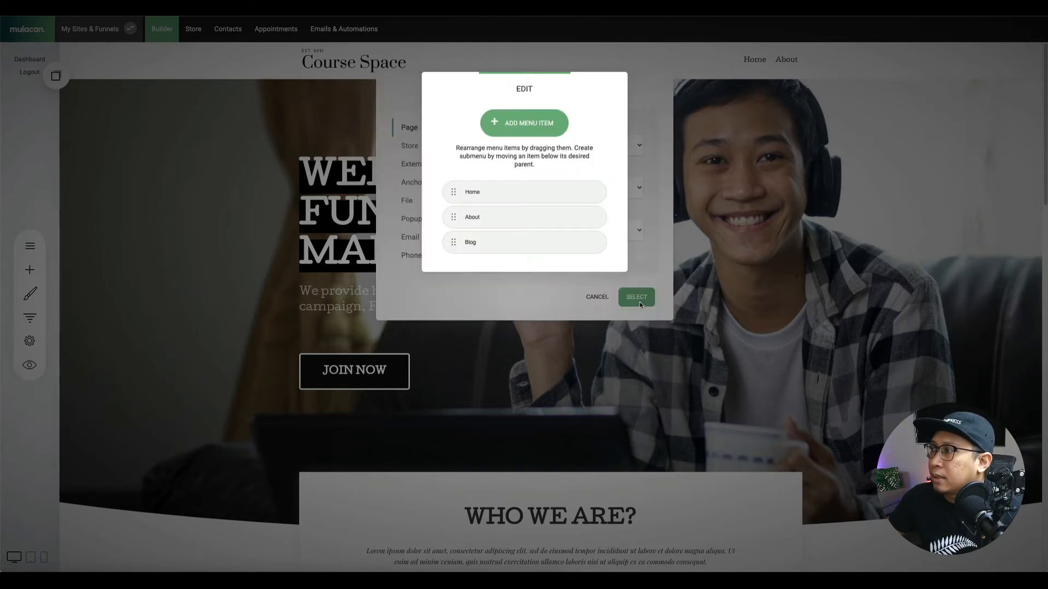
Rename the new Blog menu item to 'Resources' and save the site.
double_click(480, 240)
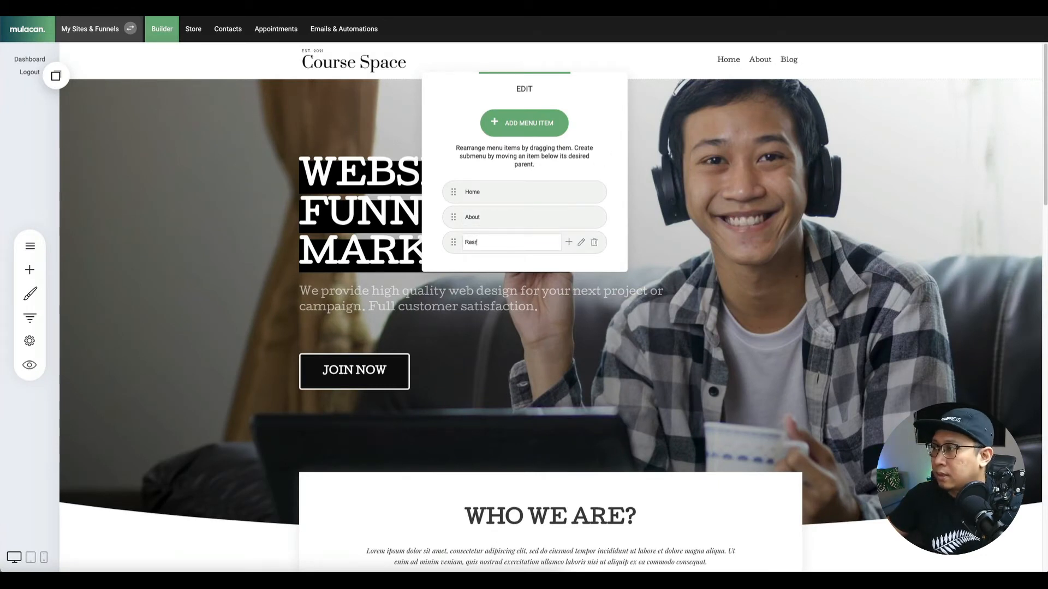
type("Res")
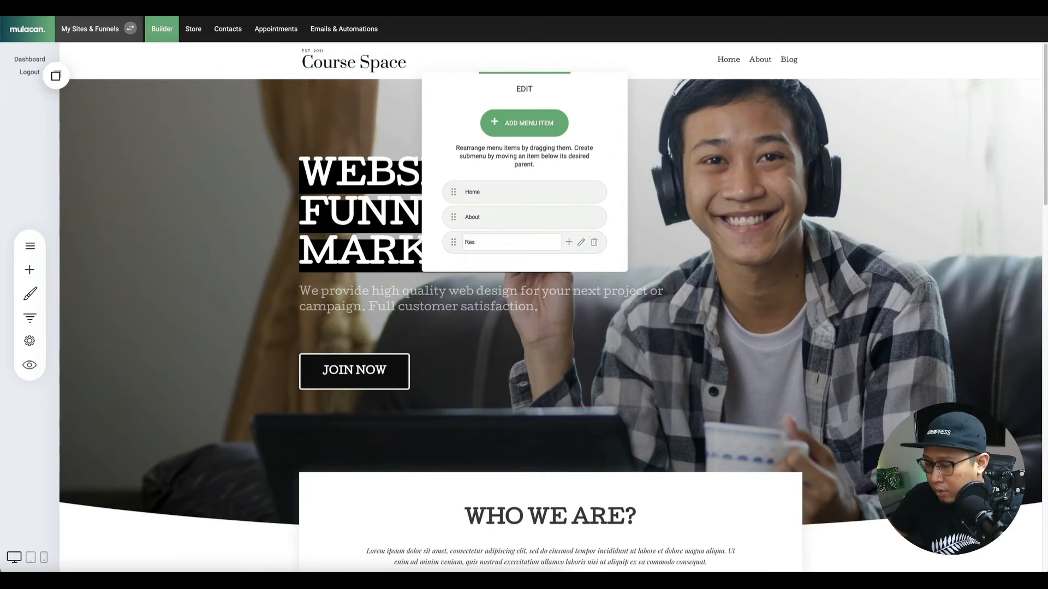
type("ioyu")
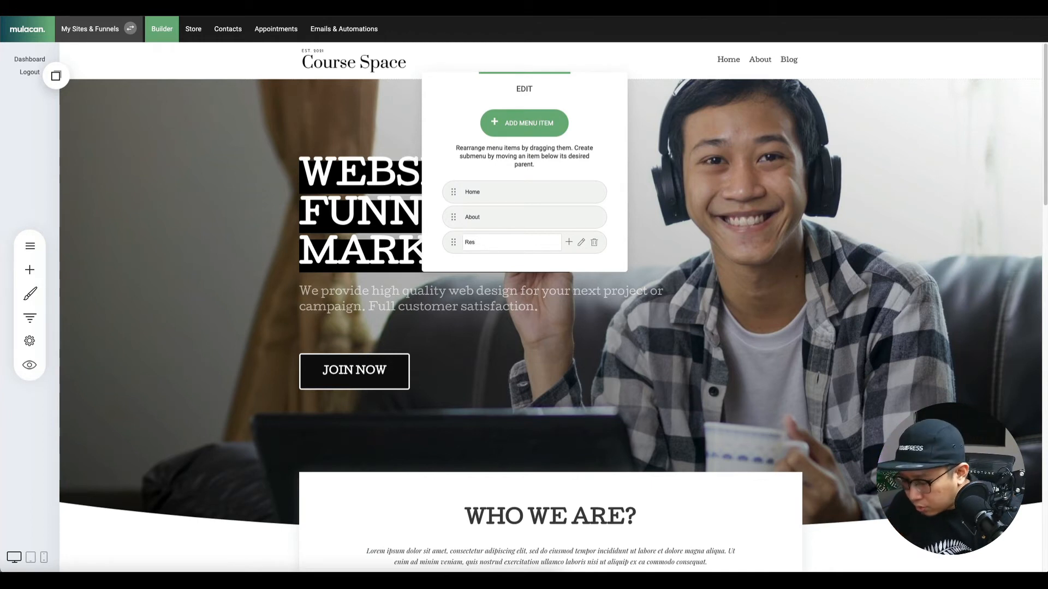
key("BackSpace")
key("BackSpace")
key("BackSpace")
key("BackSpace")
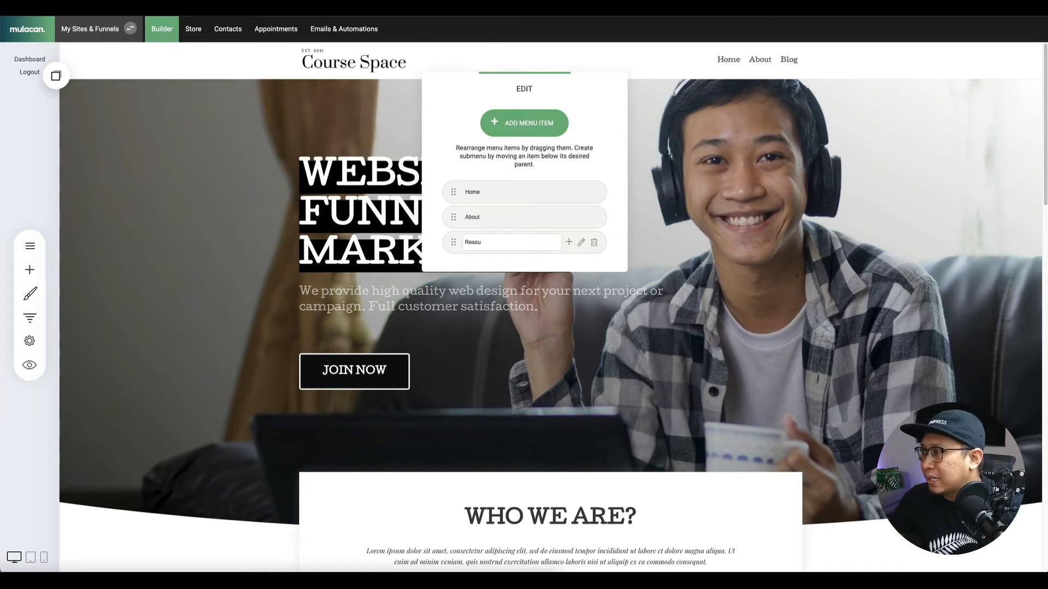
type("rces")
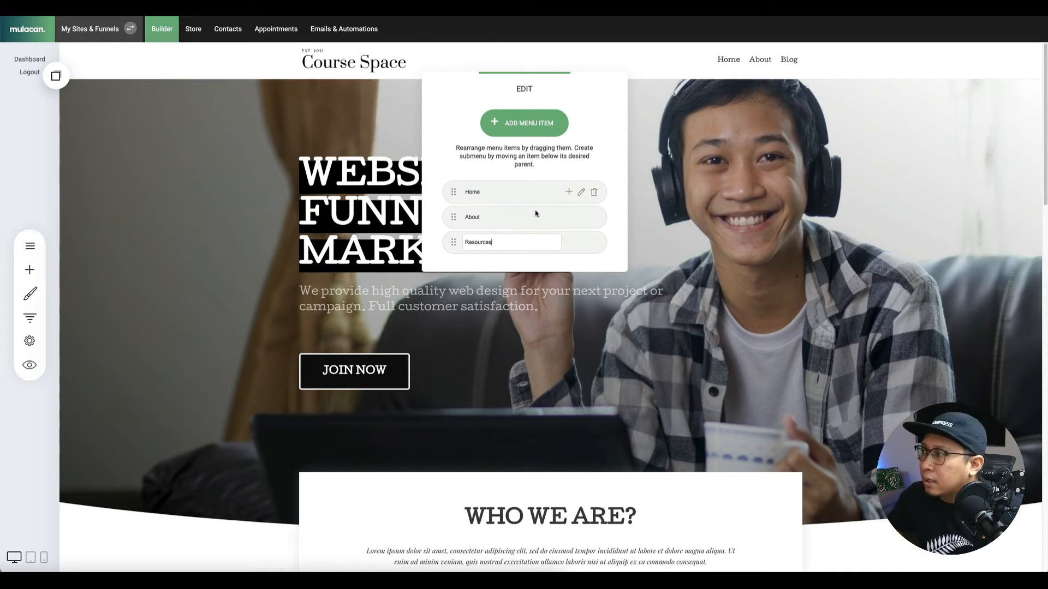
key("Return")
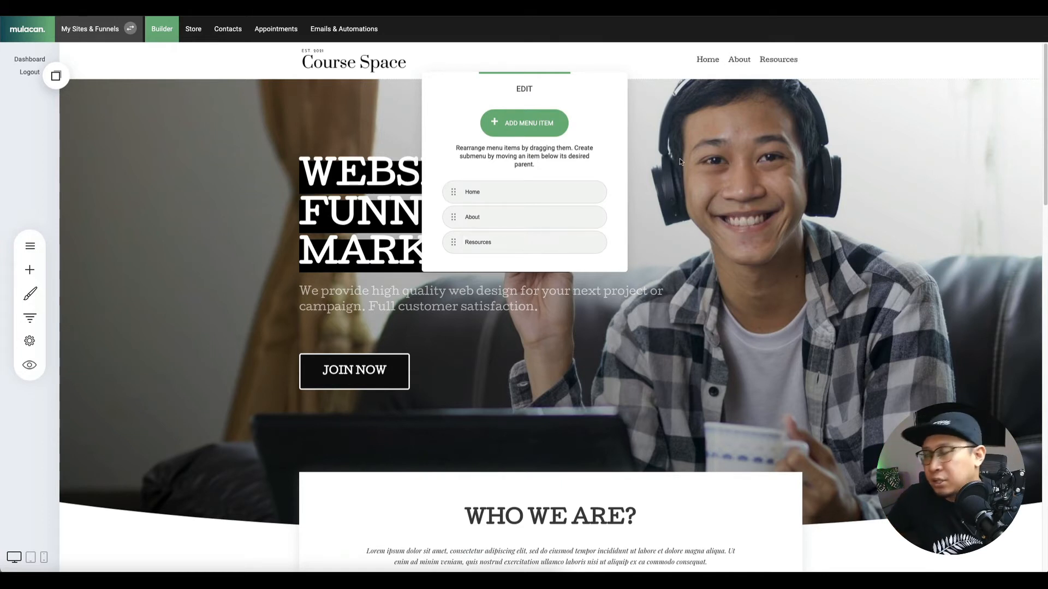
left_click(679, 158)
left_click(953, 33)
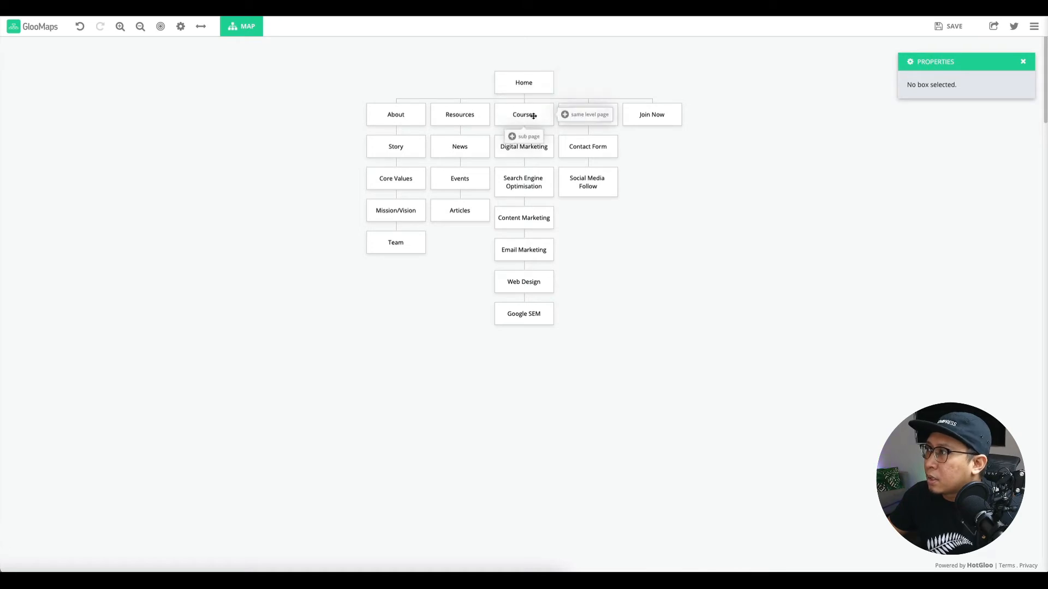
left_click(650, 114)
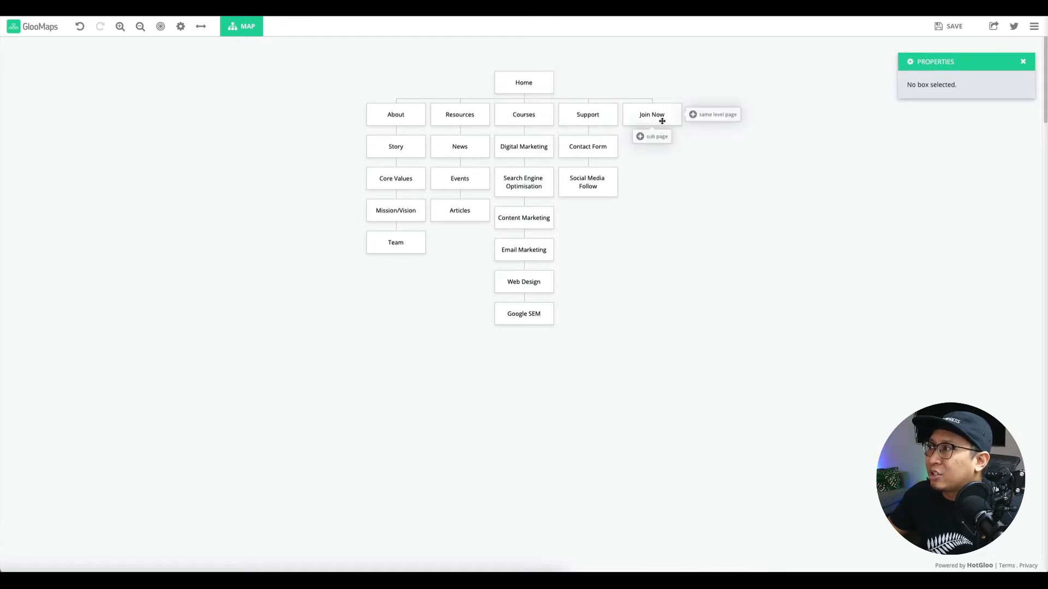
mouse_move(534, 115)
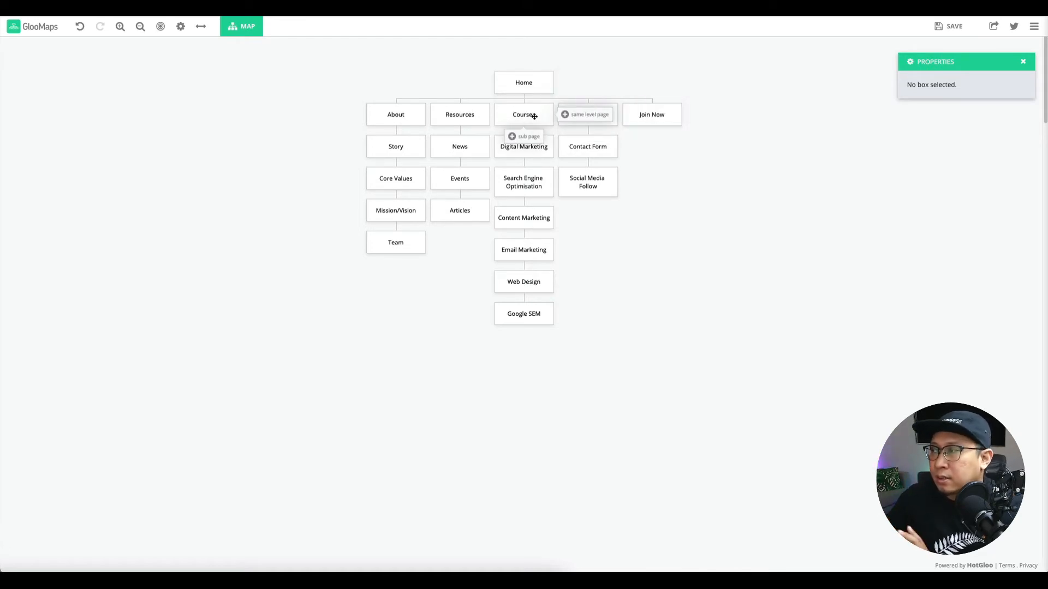
mouse_move(626, 111)
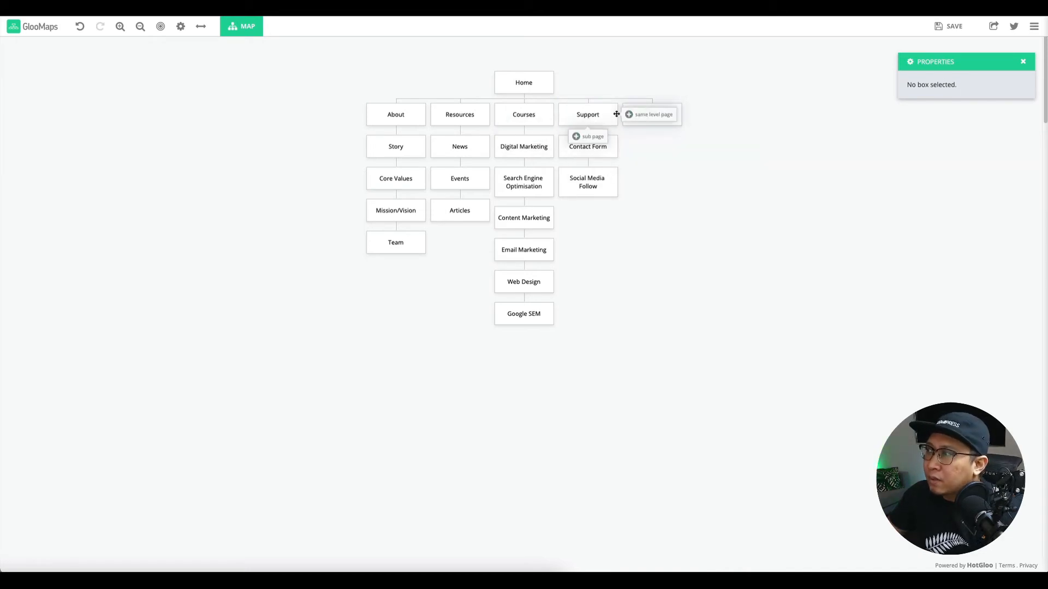
left_click(242, 26)
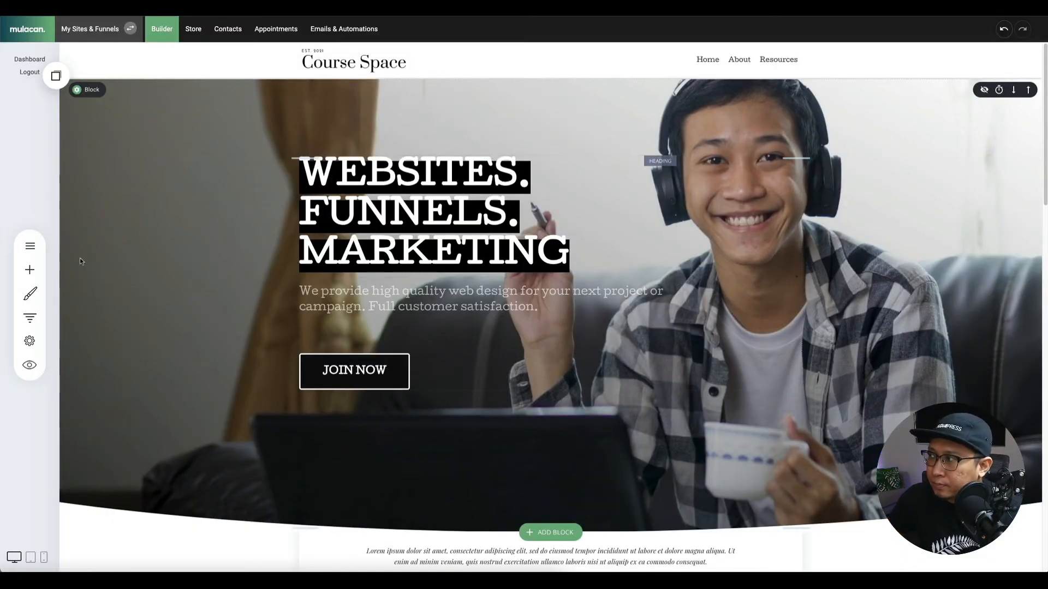
Create a Support page from the 'Let's Discuss Your Project' contact template.
left_click(30, 245)
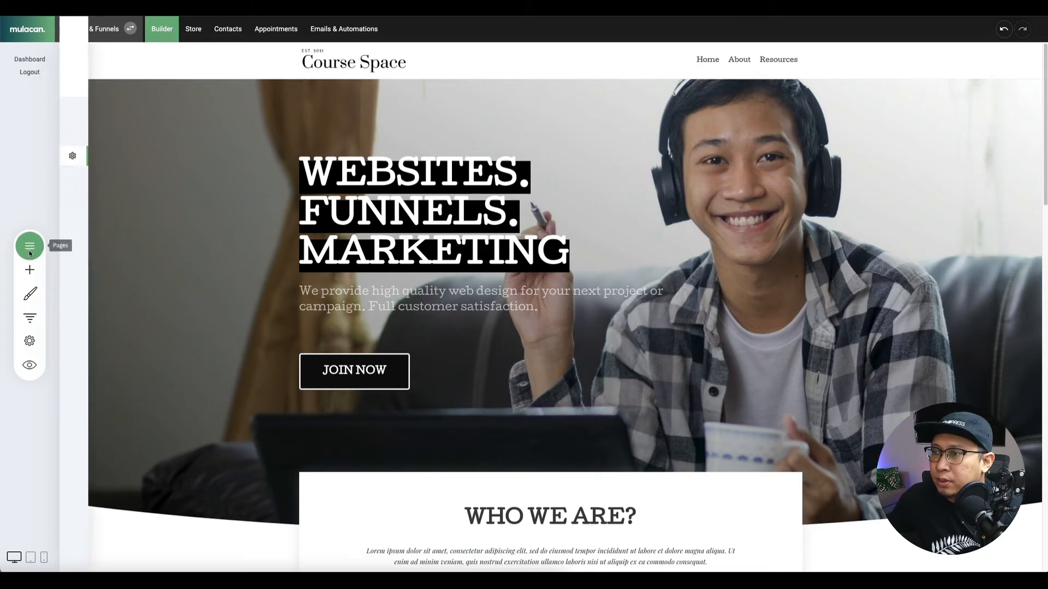
left_click(148, 62)
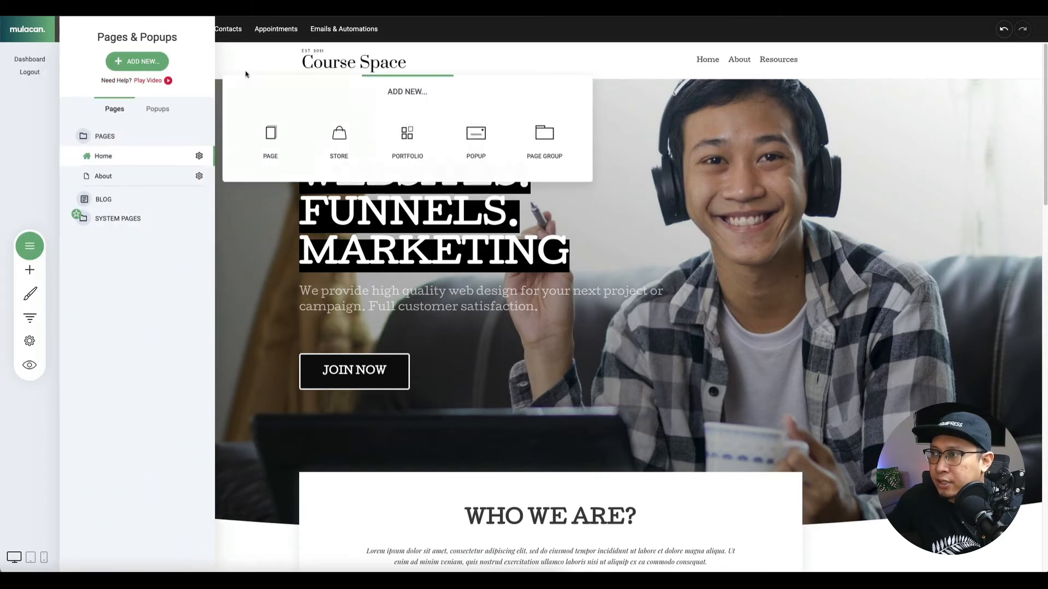
left_click(270, 136)
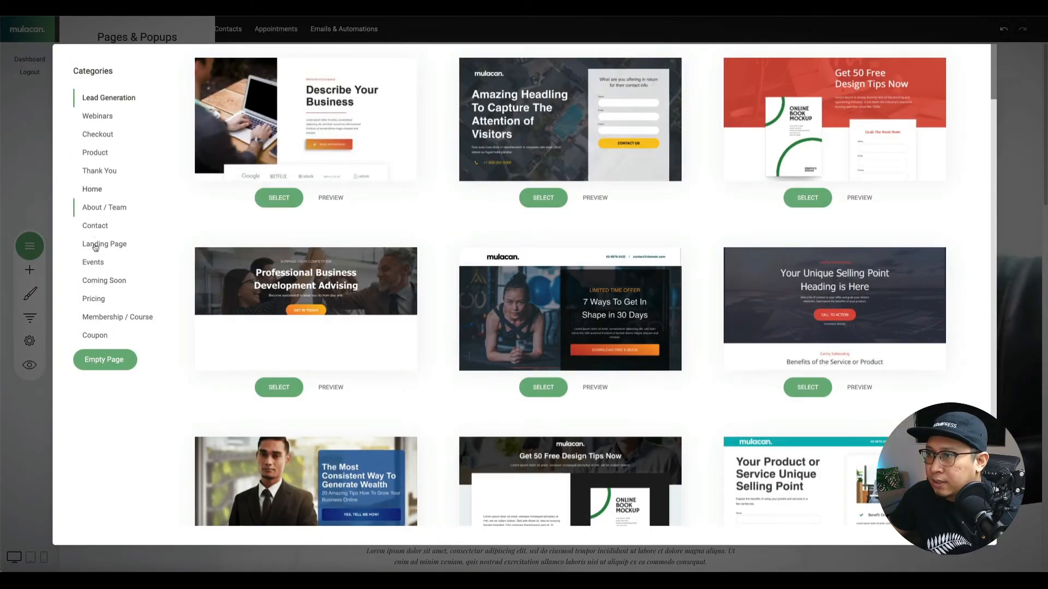
left_click(95, 226)
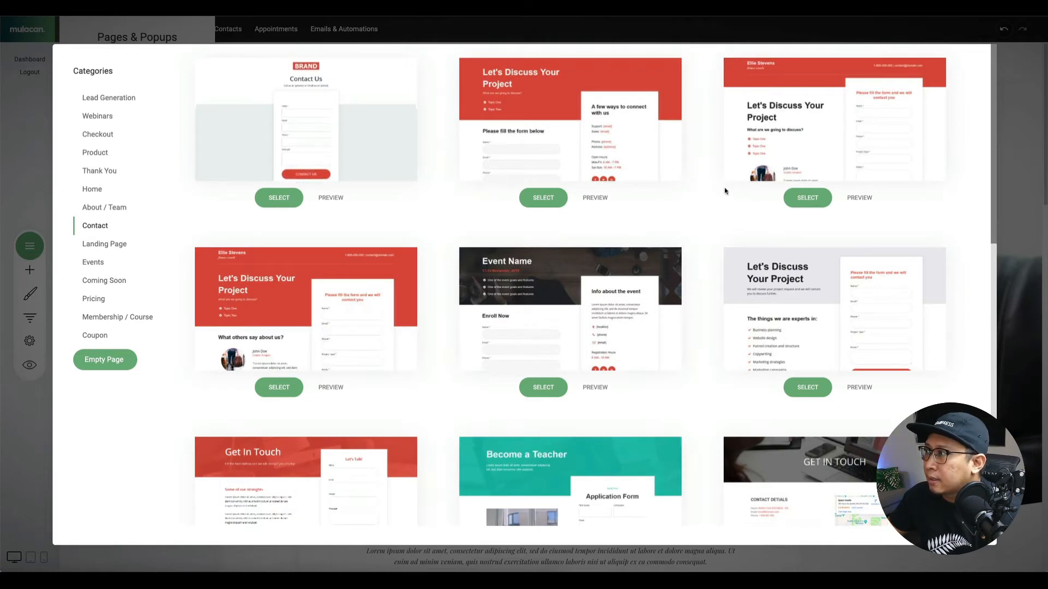
scroll(568, 262, "down", 8)
scroll(568, 262, "down", 5)
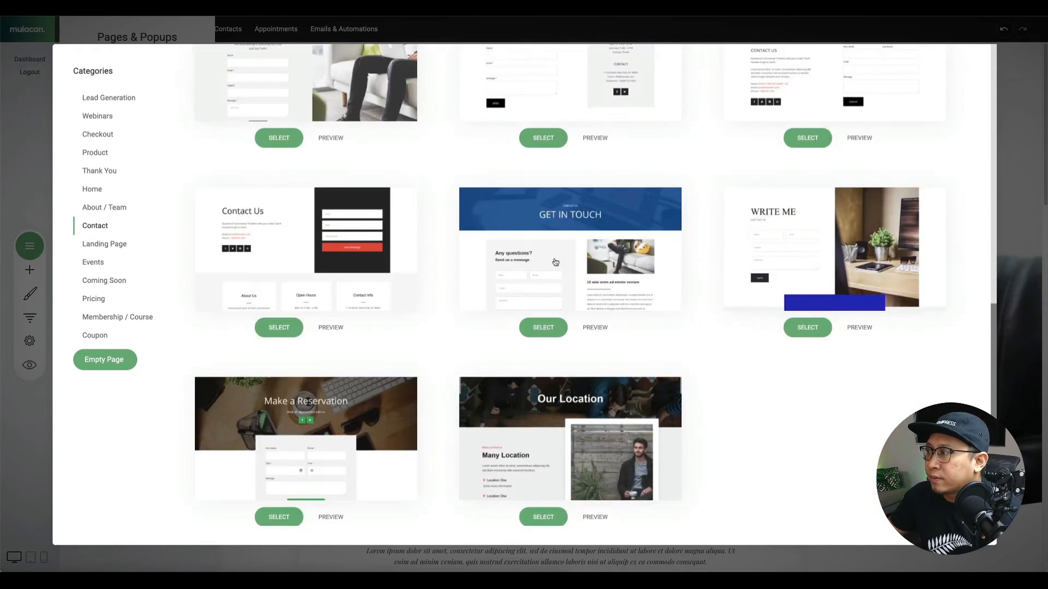
scroll(415, 313, "up", 4)
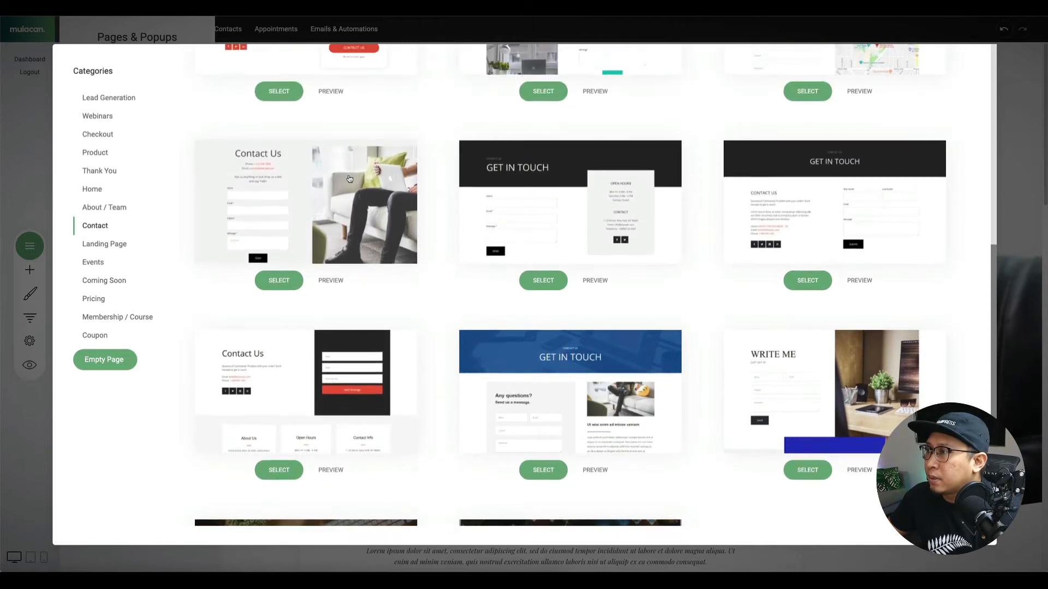
scroll(462, 302, "up", 4)
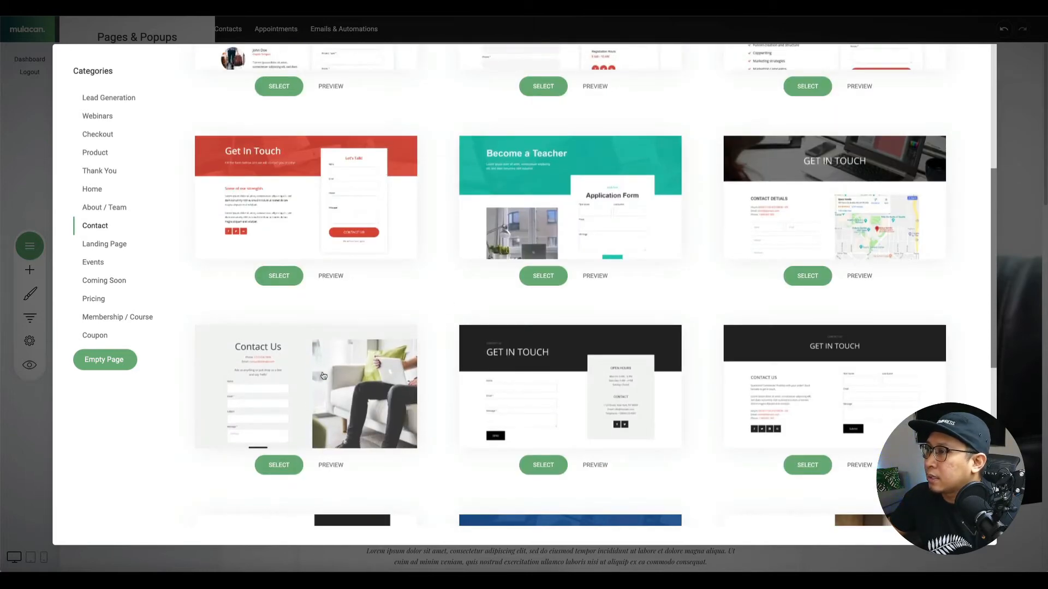
scroll(593, 374, "up", 5)
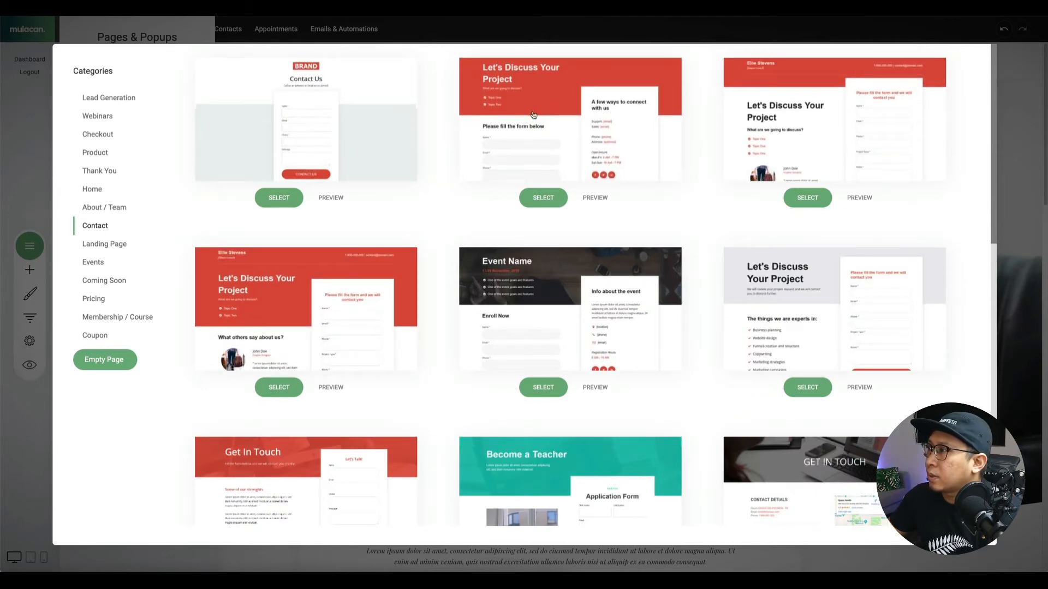
left_click(543, 198)
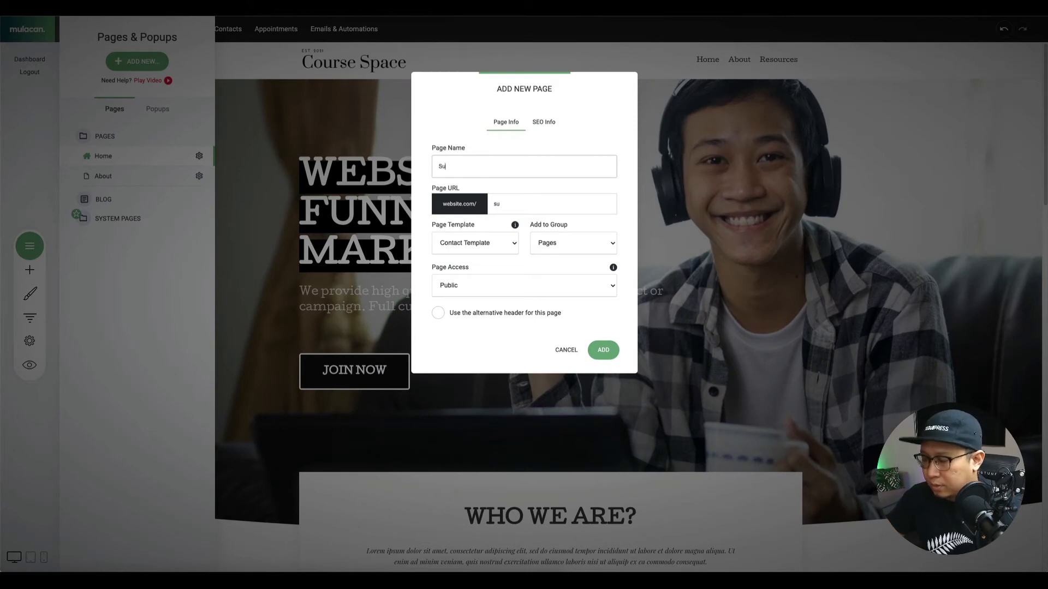
left_click(605, 349)
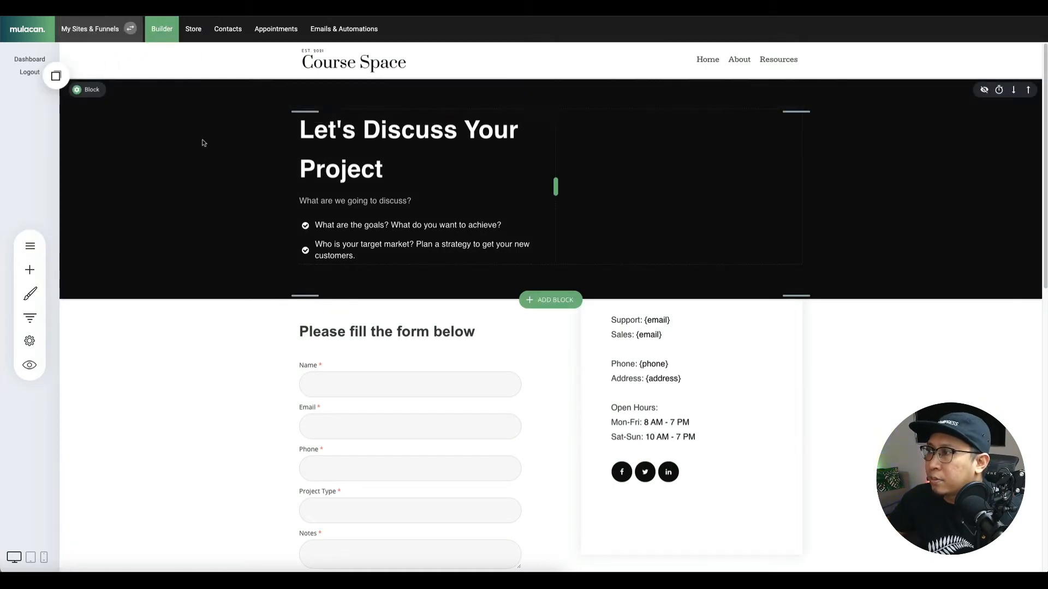
Set the hands-on-laptop photo as the hero container's background image.
left_click(92, 89)
left_click(165, 104)
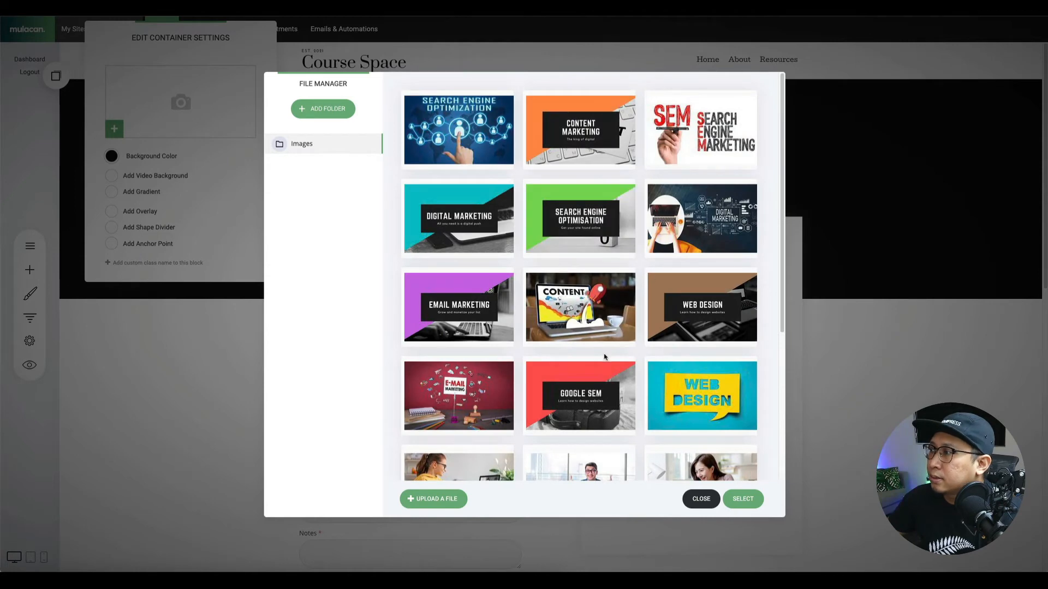
scroll(600, 347, "down", 4)
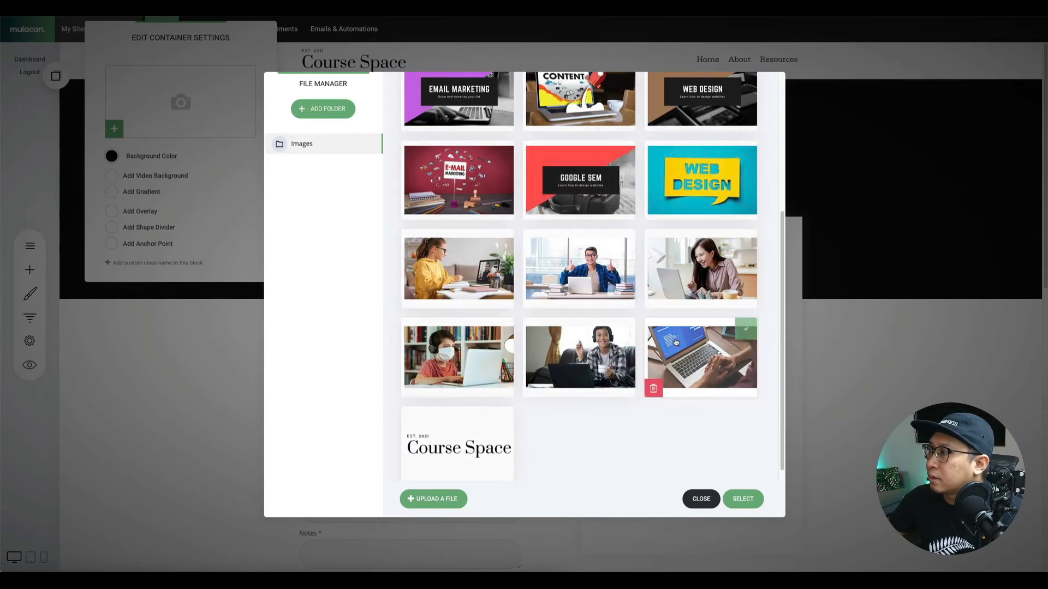
left_click(704, 355)
right_click(745, 500)
key("Escape")
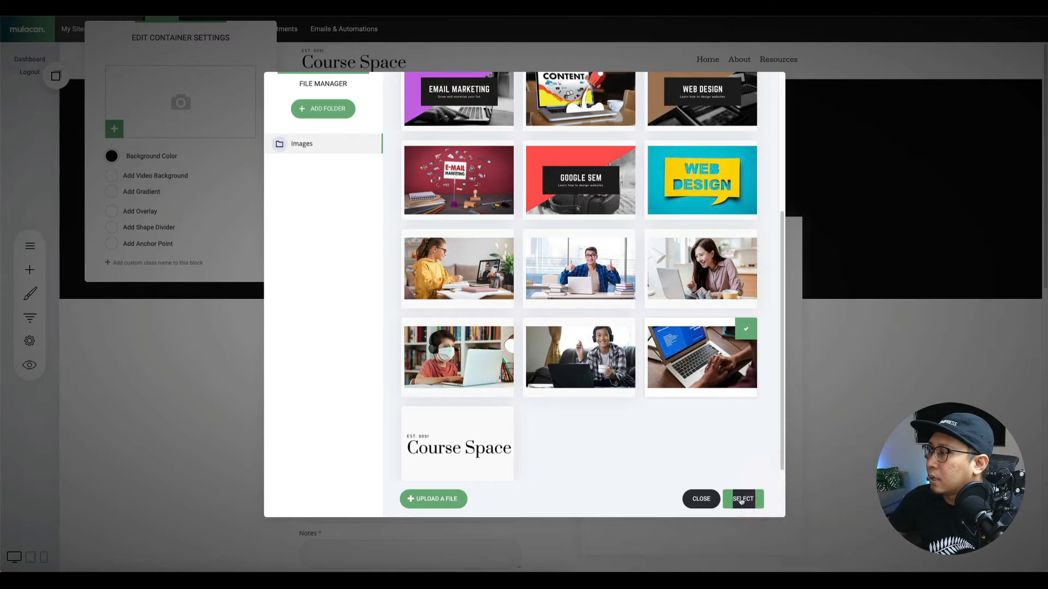
left_click(742, 500)
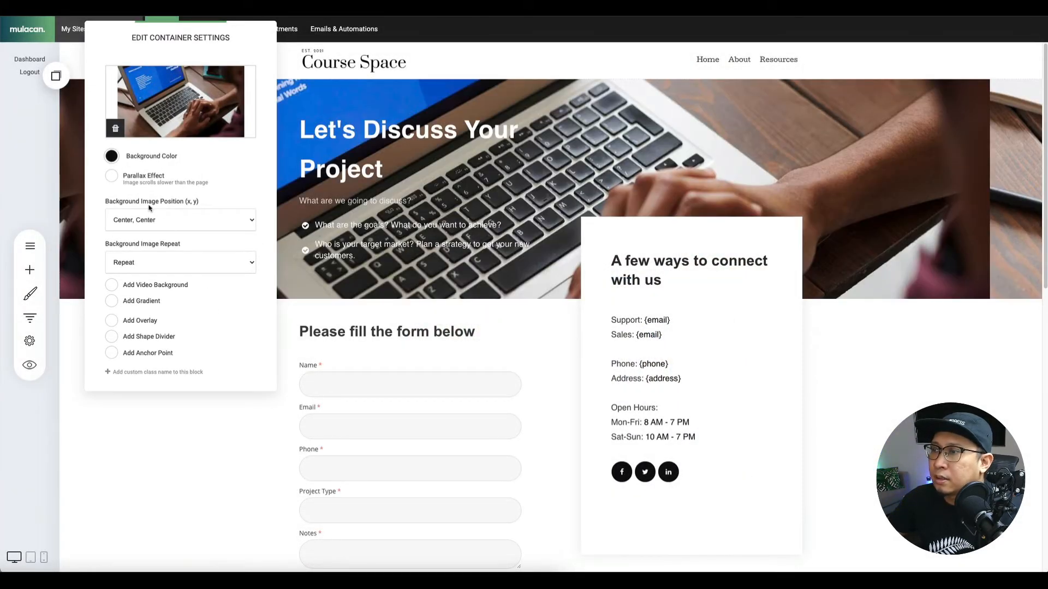
Add a dark overlay to the hero and lower its opacity to about 0.57.
left_click(112, 321)
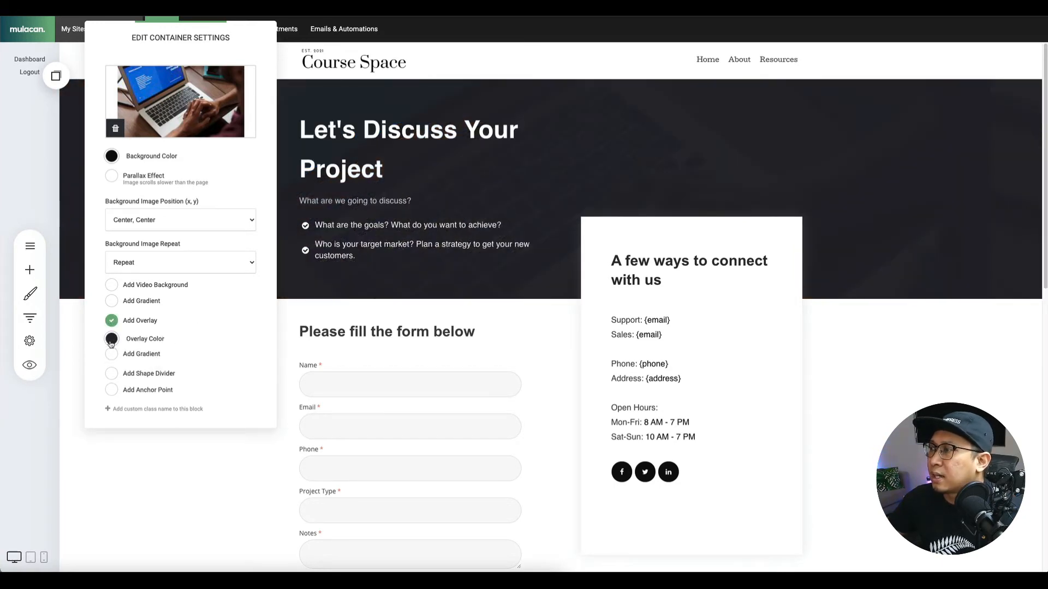
left_click(110, 340)
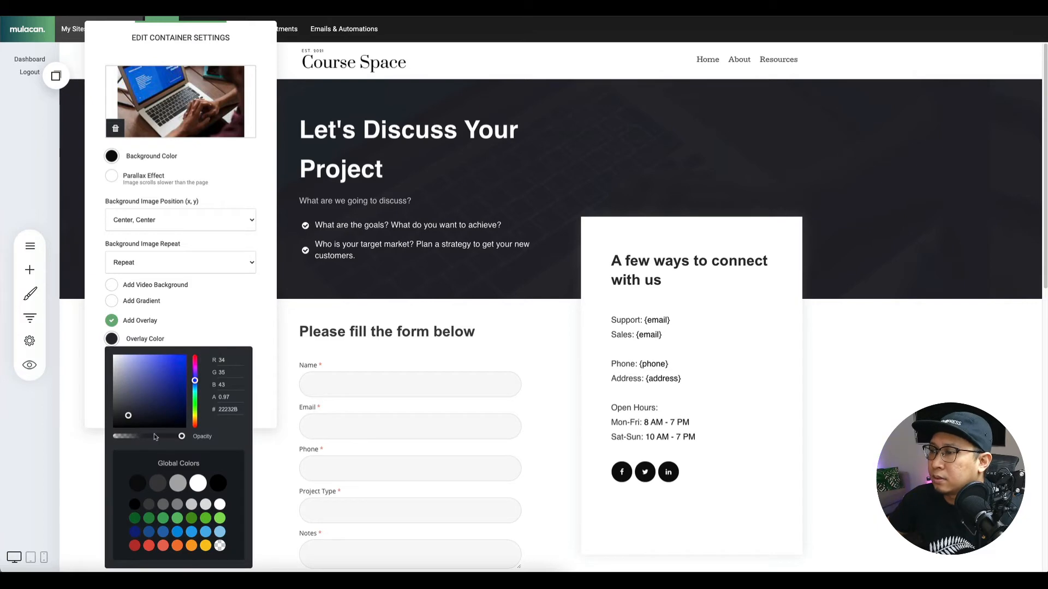
left_click_drag(182, 437, 155, 437)
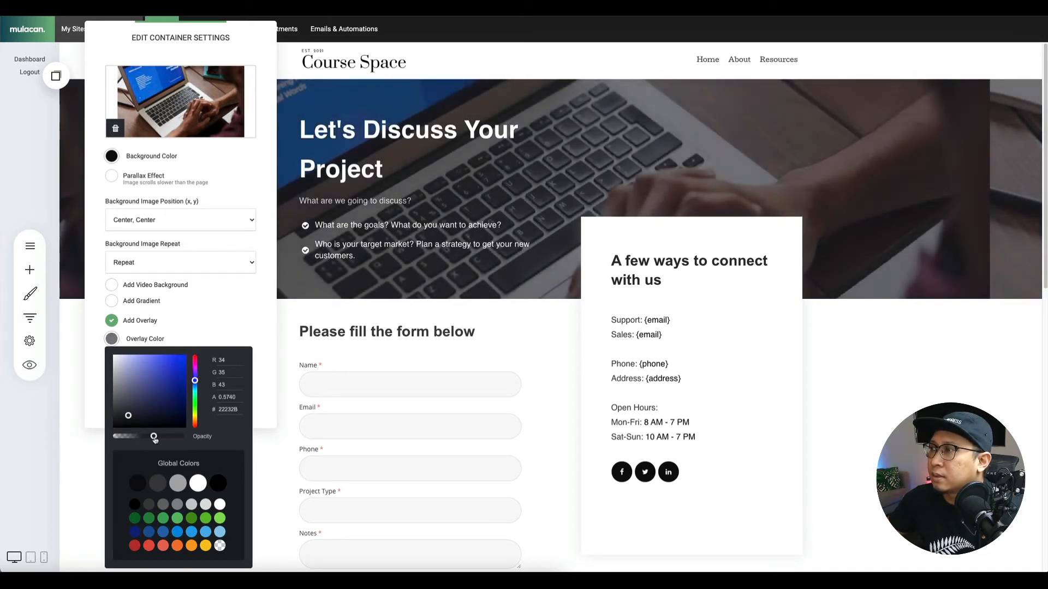
left_click(339, 304)
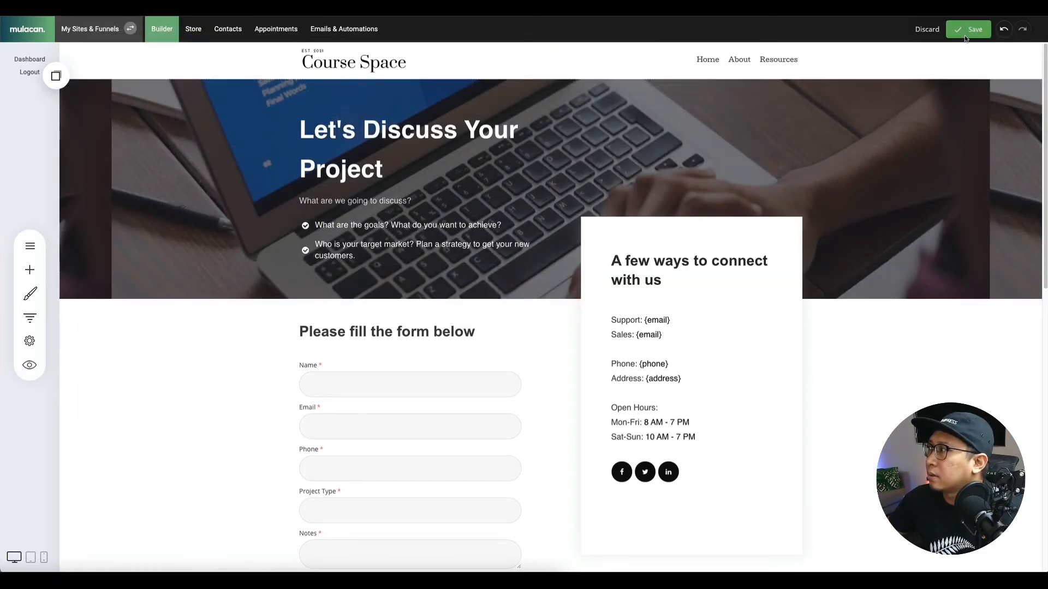
Open Website Settings to the Personalization section listing tags like {member.first_name} and {current_year}.
scroll(245, 388, "down", 2)
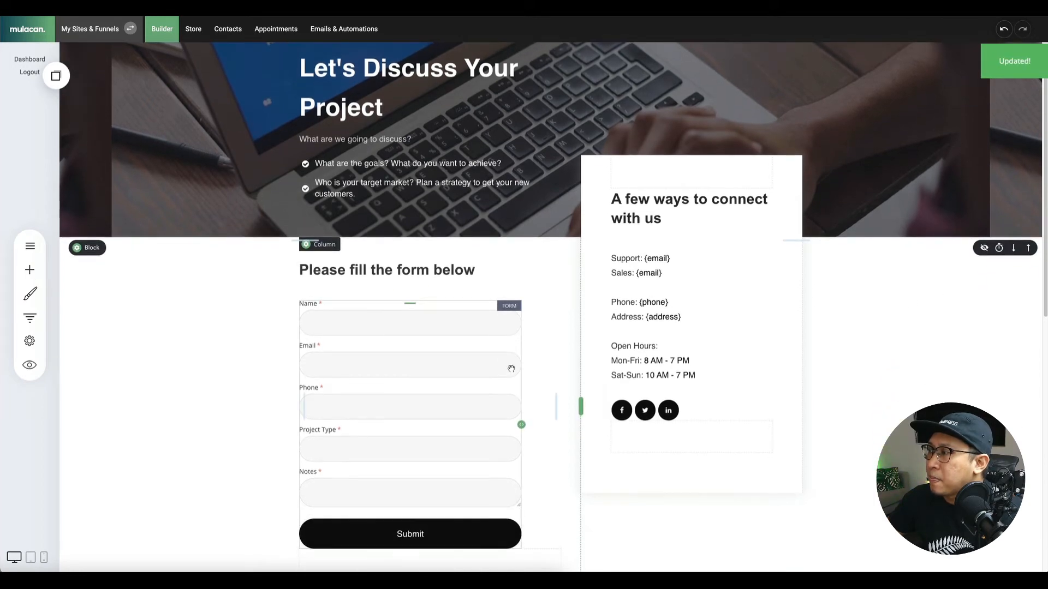
scroll(214, 372, "down", 1)
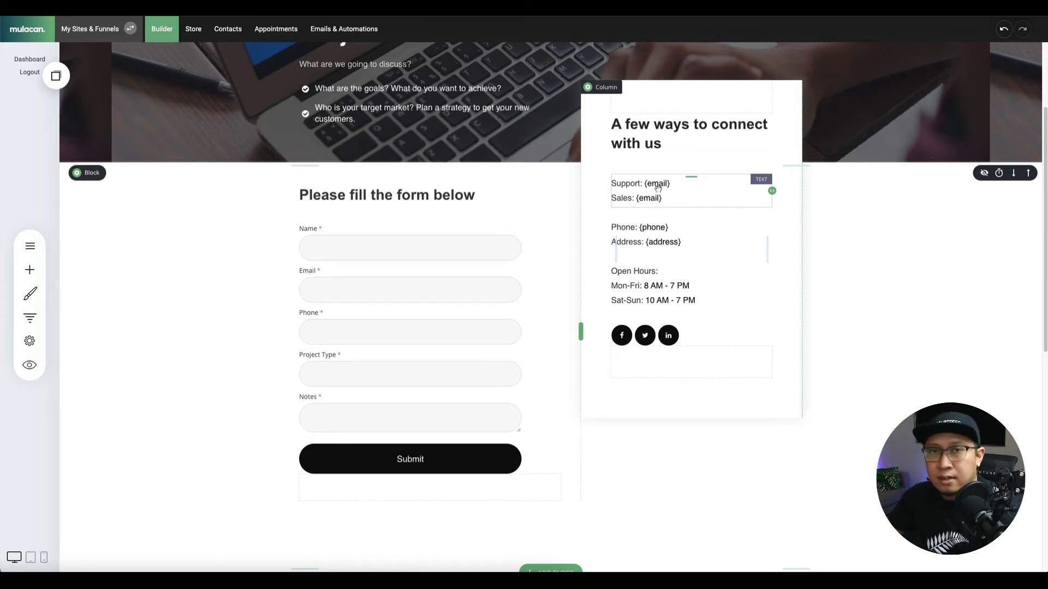
left_click(35, 345)
left_click(94, 217)
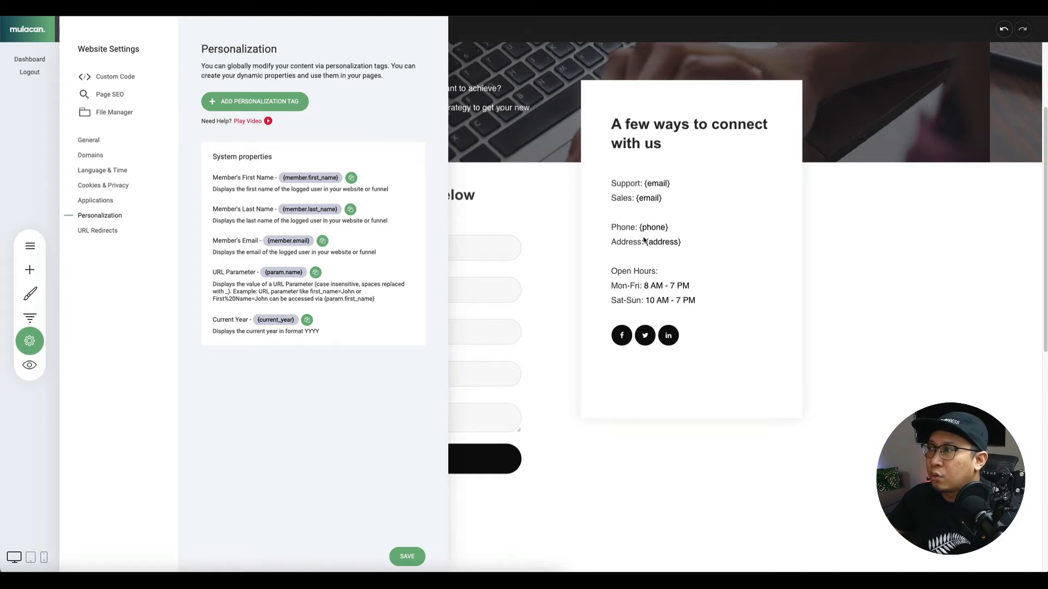
Create a personalization tag named {email} with the description 'Email'.
left_click(280, 102)
left_click(477, 141)
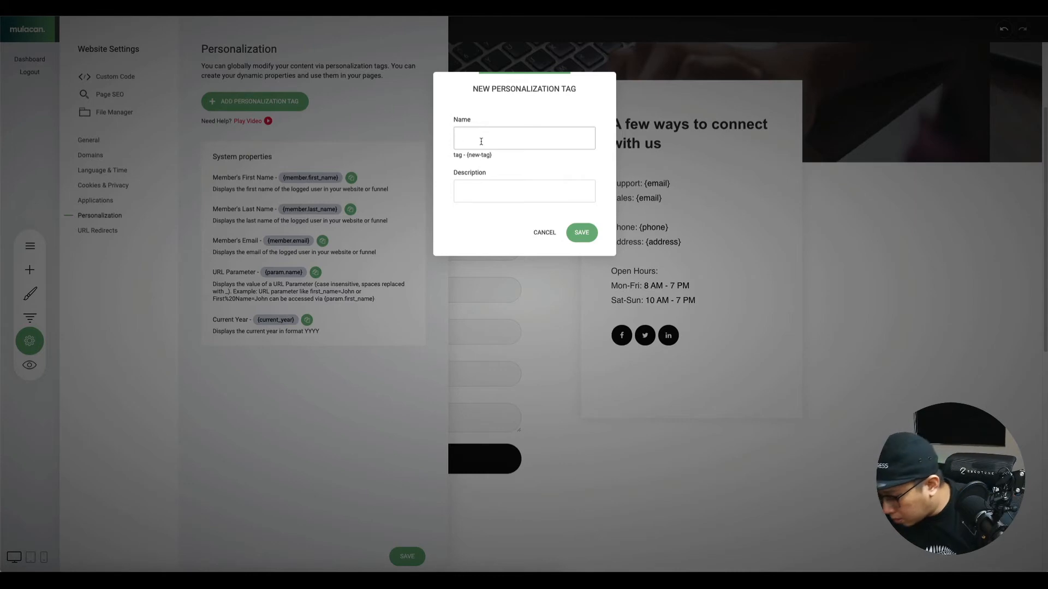
type("{}")
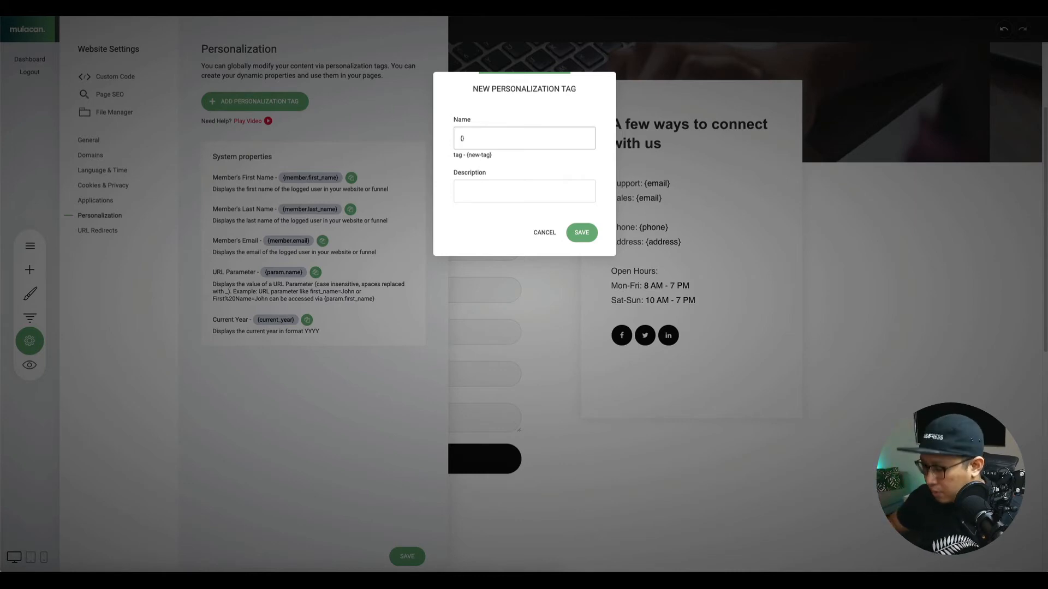
type("email")
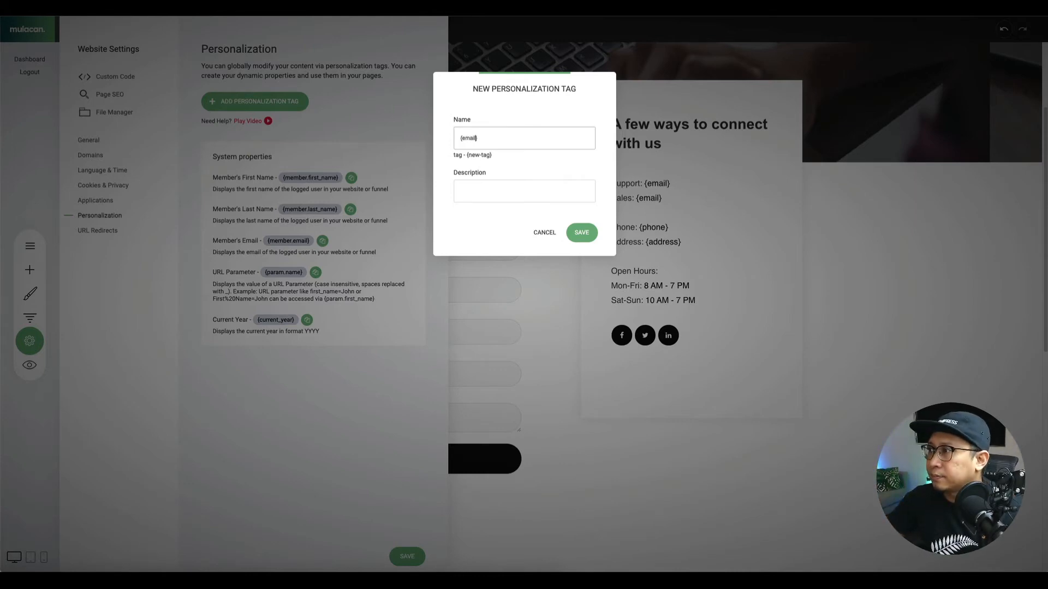
left_click(513, 186)
type("Email")
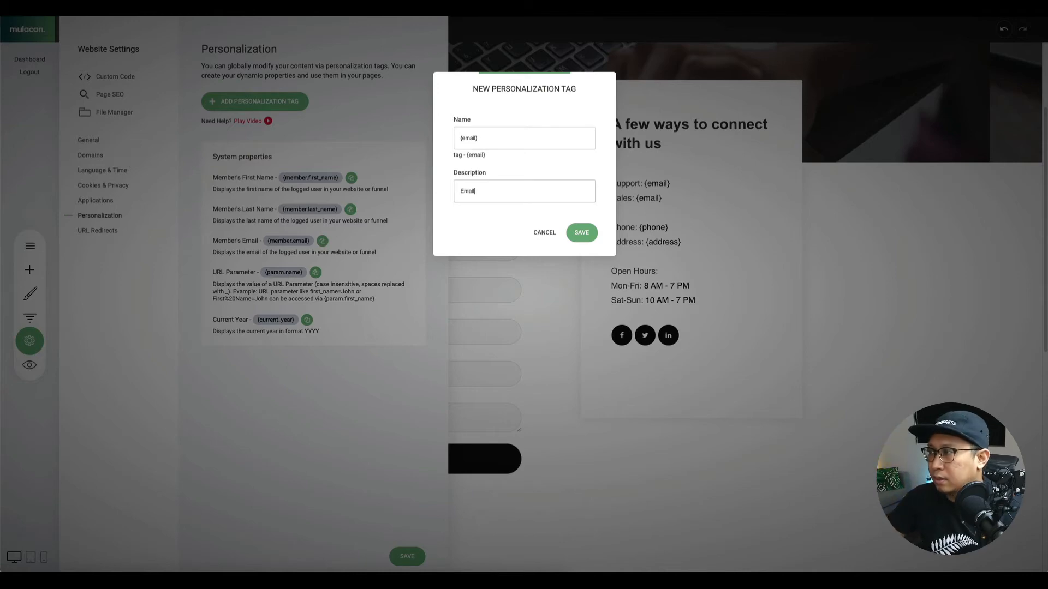
left_click(581, 233)
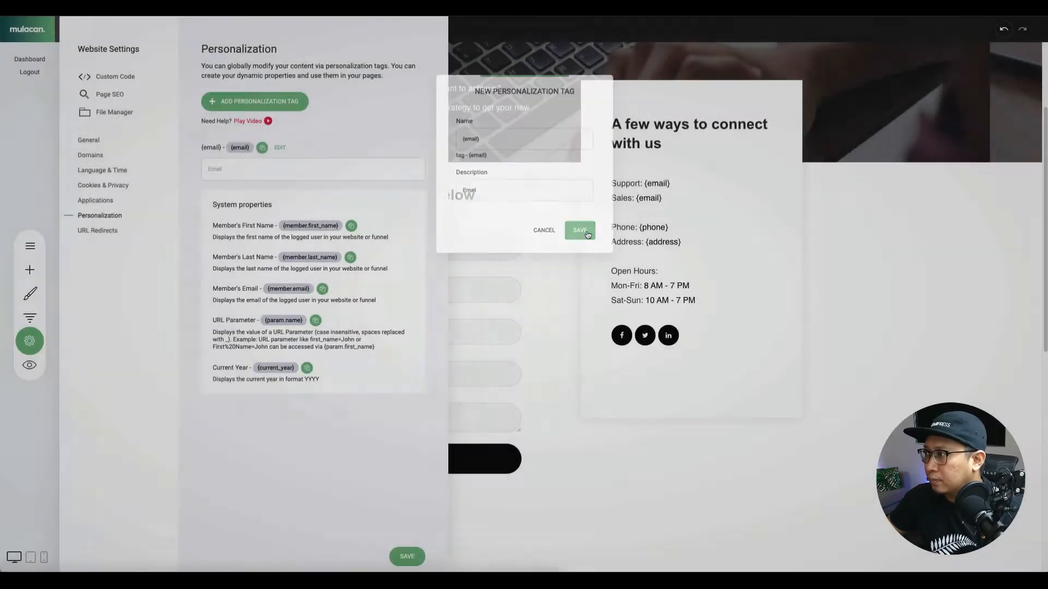
Enter the site's contact e-mail as the {email} value, correct the part before the @, and save.
left_click(242, 175)
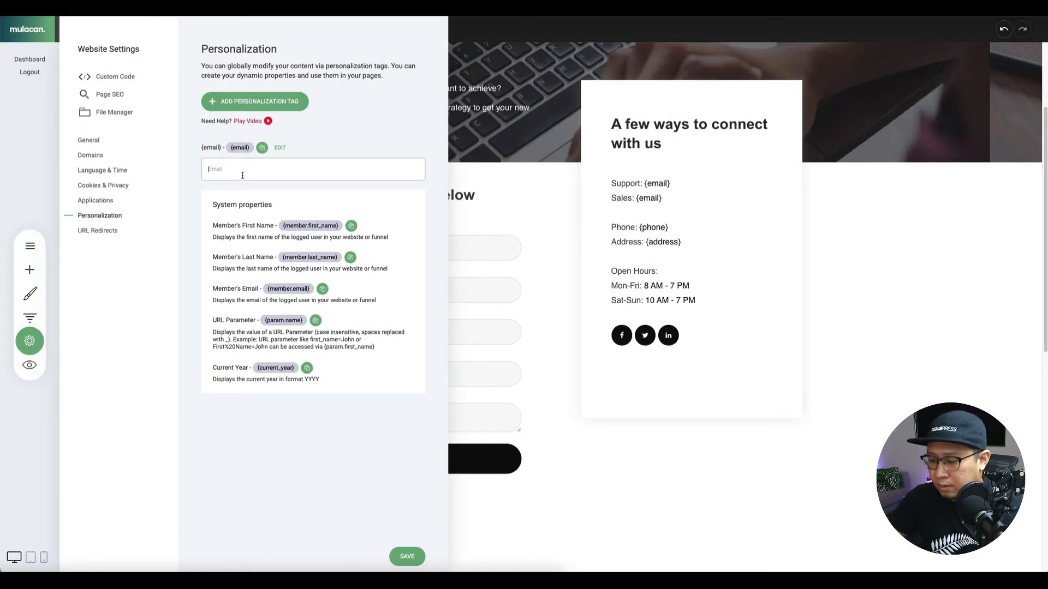
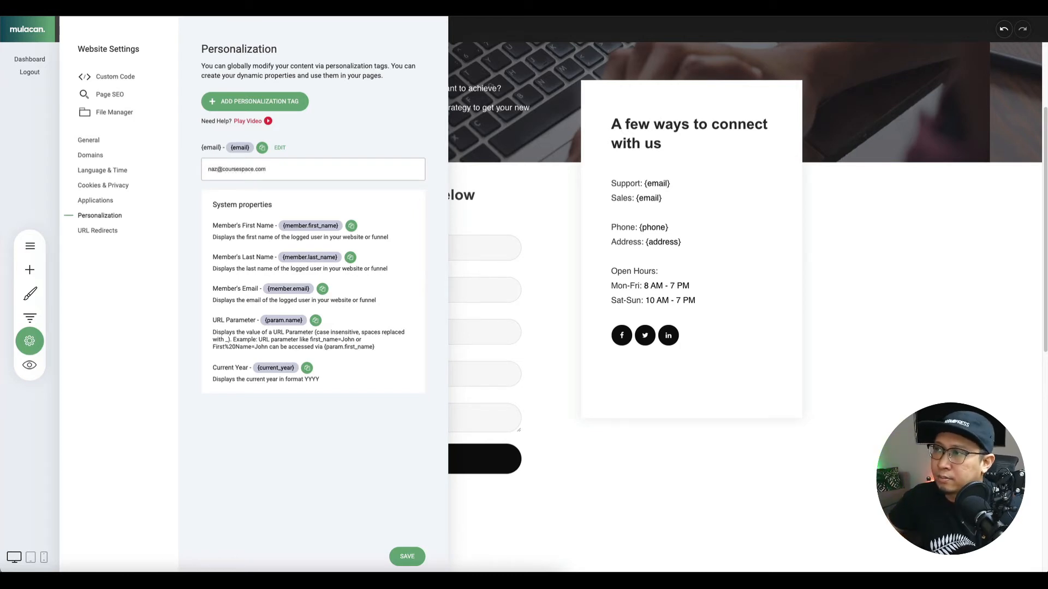
left_click(297, 447)
left_click(401, 555)
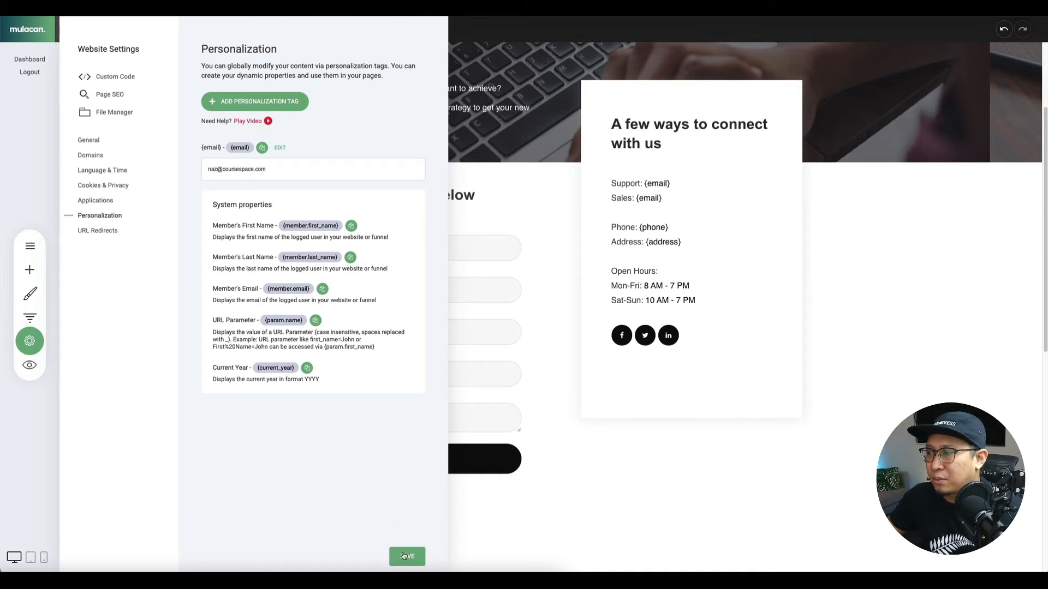
double_click(213, 170)
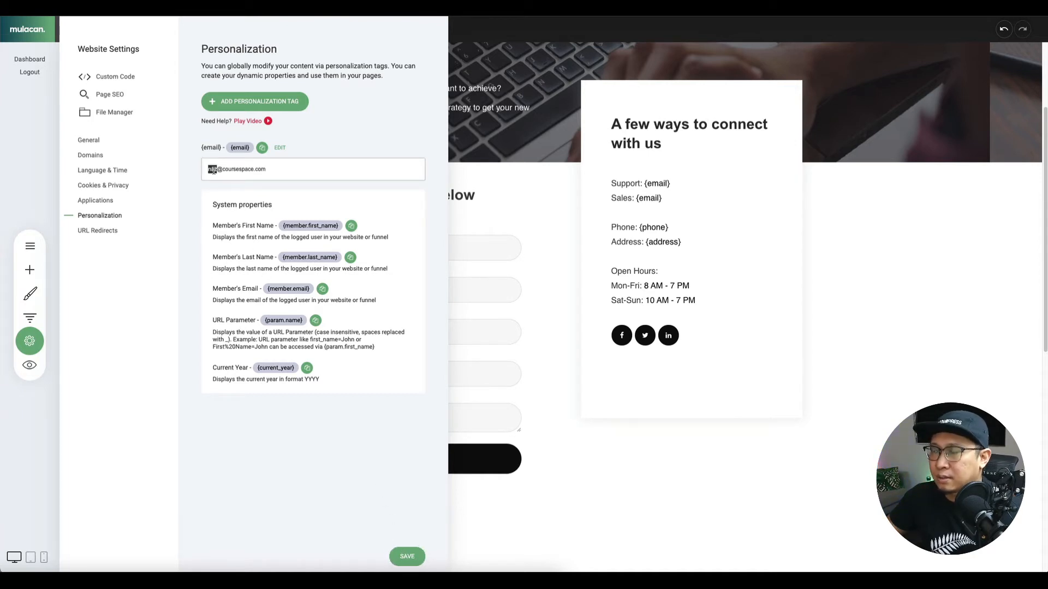
type("info")
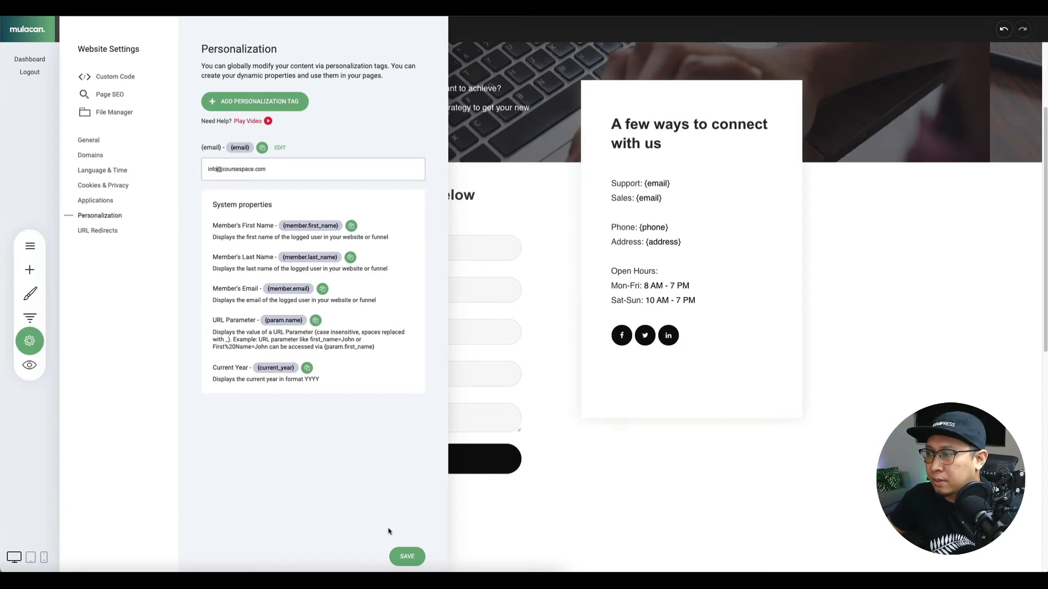
left_click(401, 551)
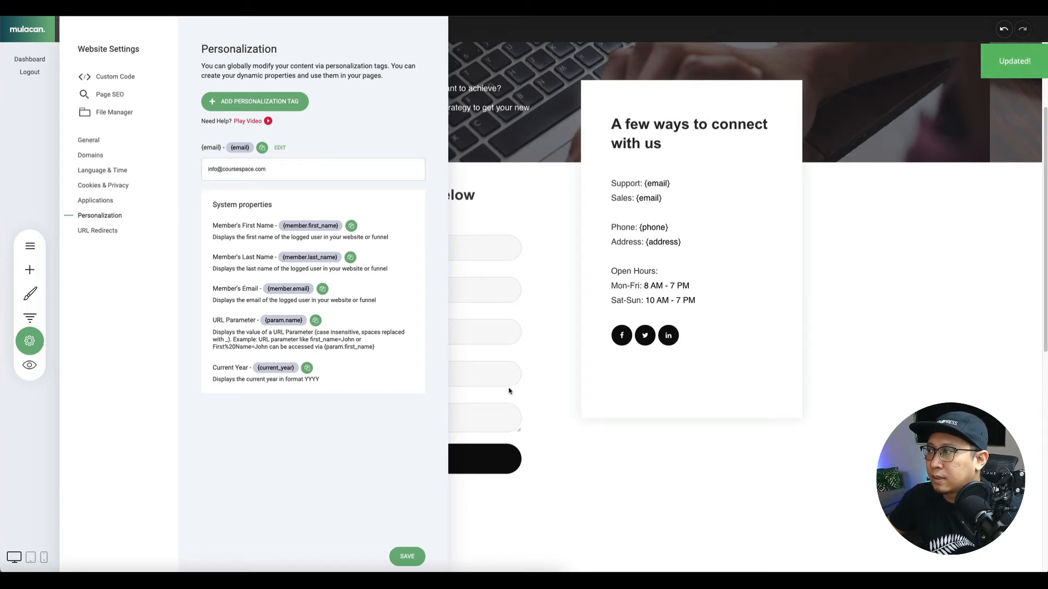
Create two more personalization tags, {phone} and {address}.
left_click(277, 103)
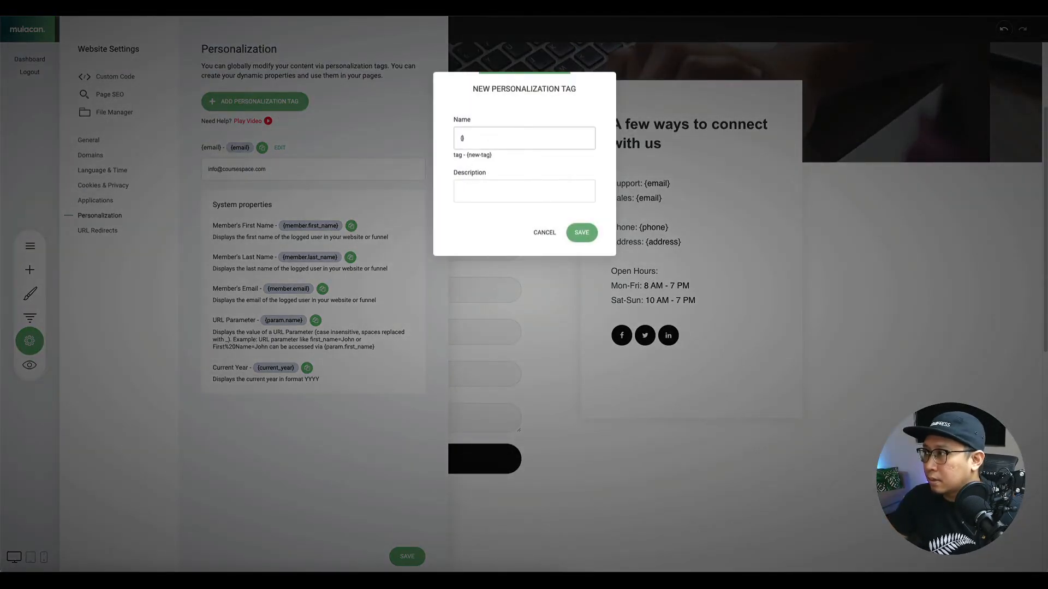
type("phone")
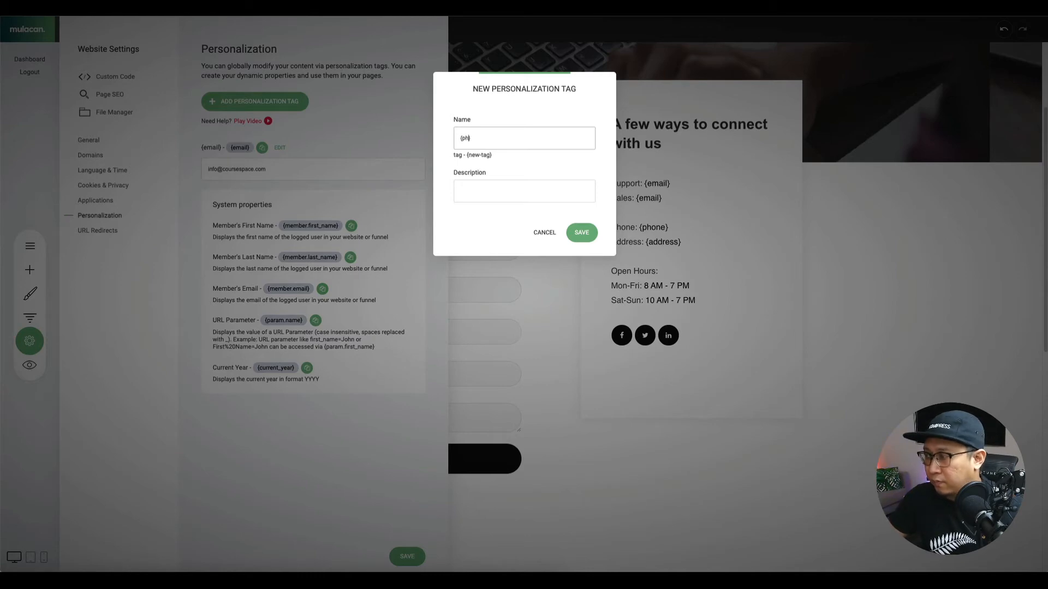
left_click(581, 233)
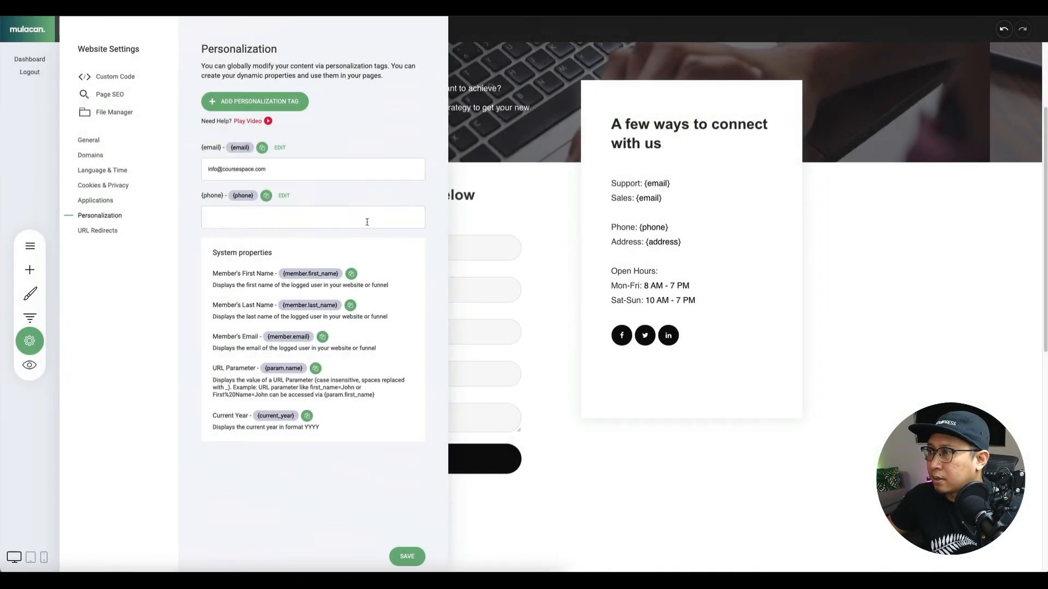
left_click(253, 104)
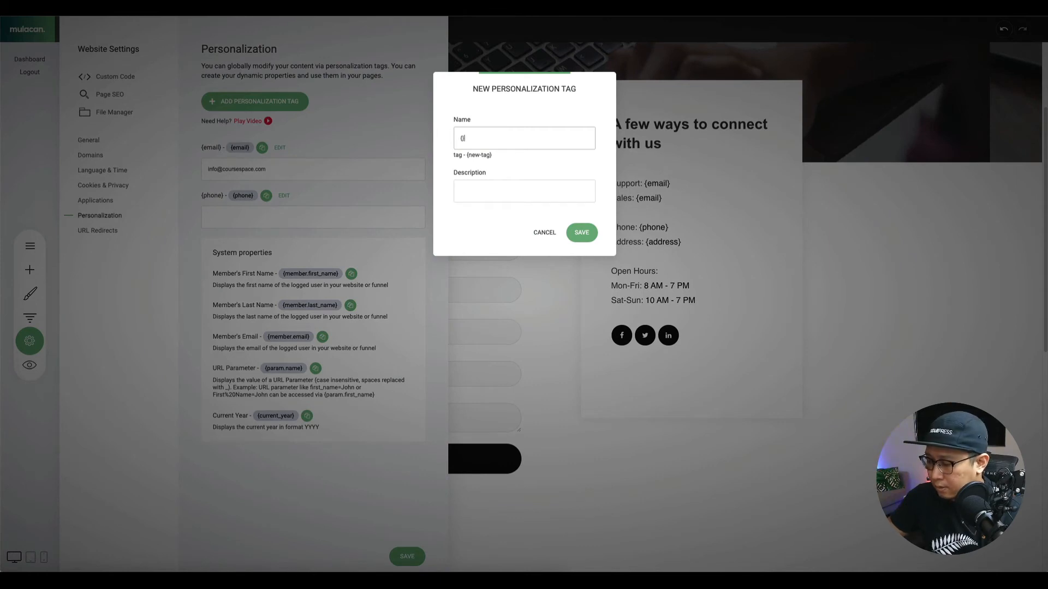
type("{address")
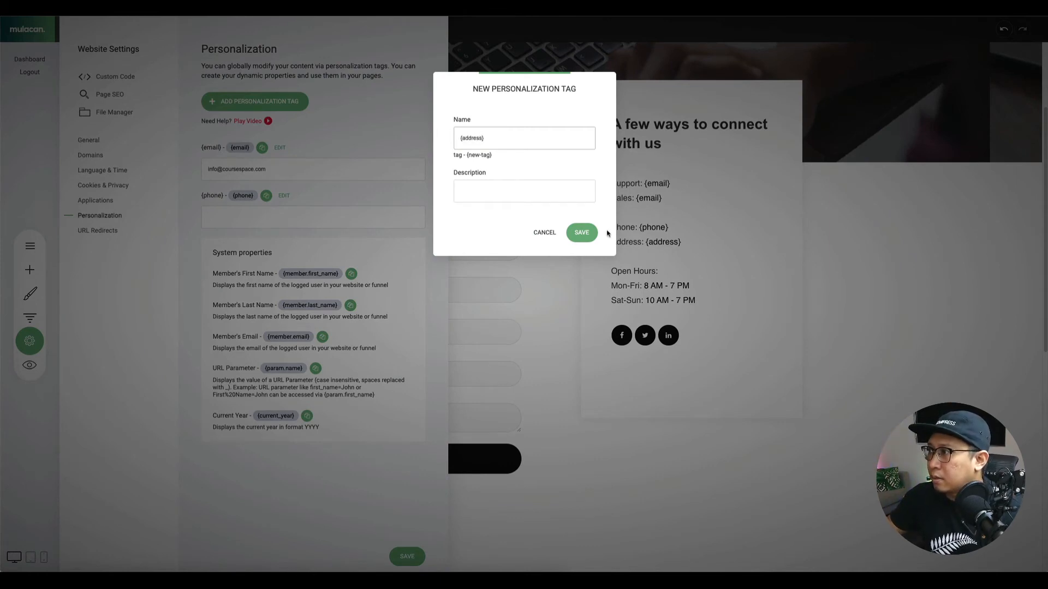
left_click(589, 234)
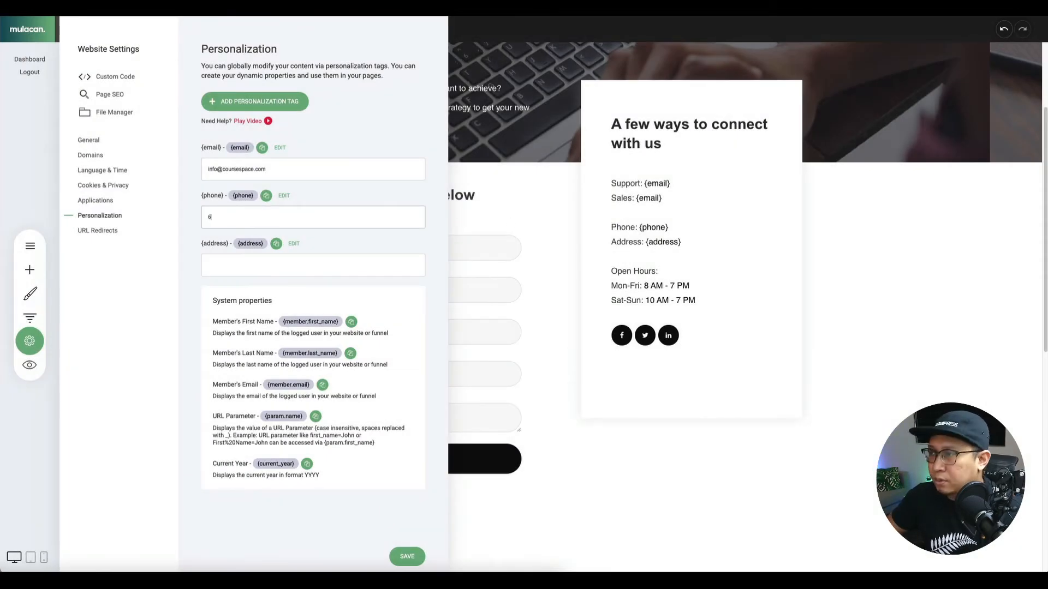
Fill in the company phone number and street address as tag values and save the settings.
type("6512345678")
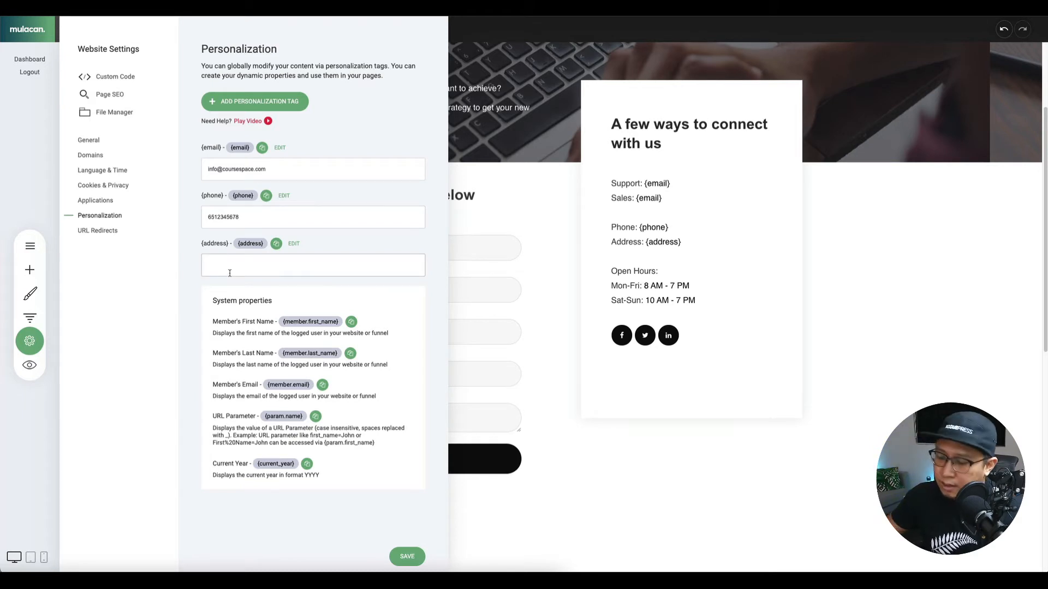
type("Ubi T")
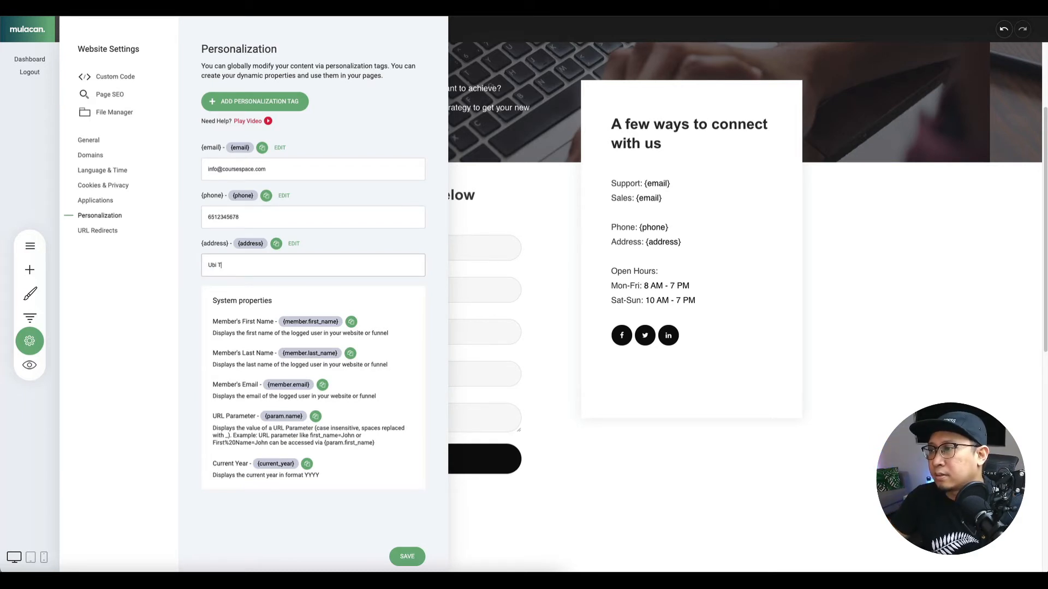
type("echpark ")
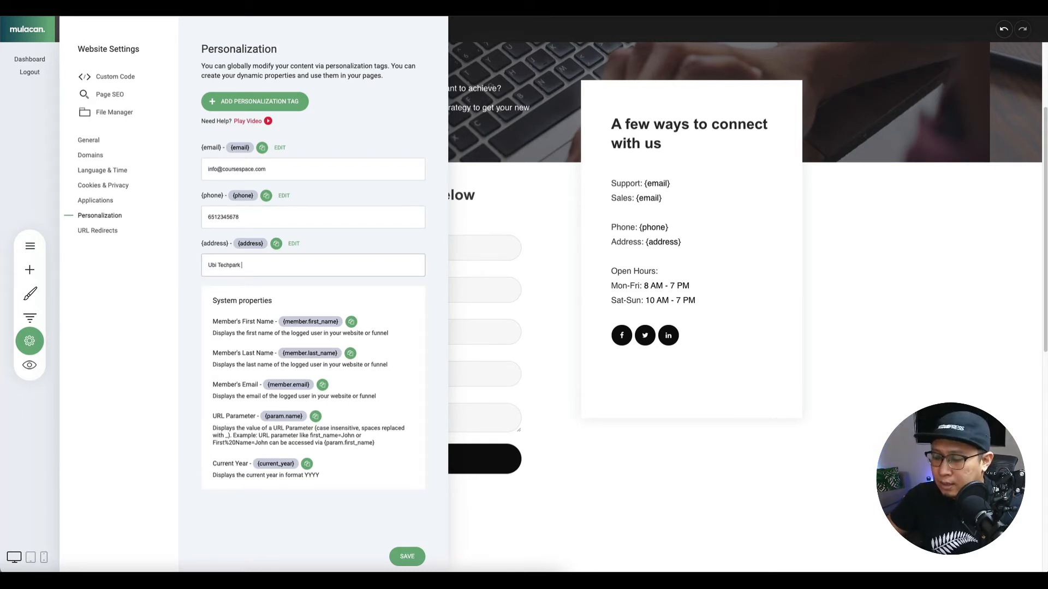
type("123 #05-08")
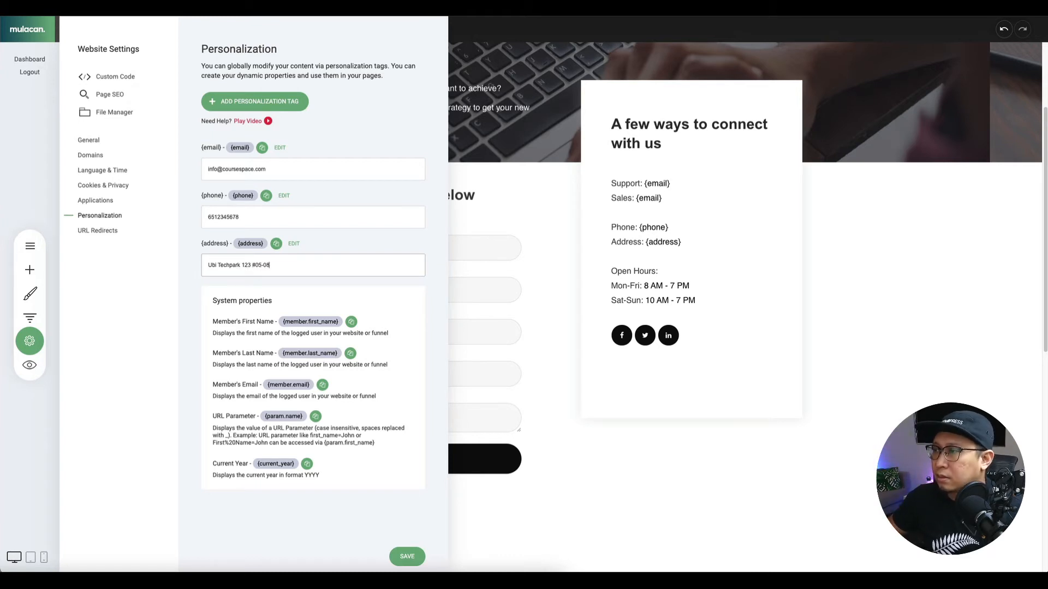
type(" Singapore")
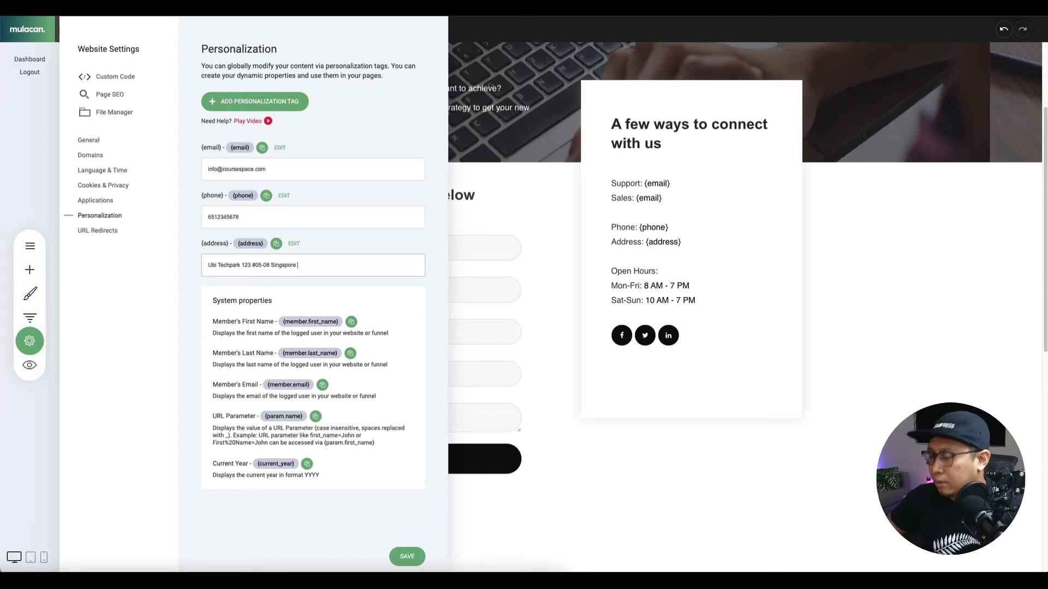
type(" 123456")
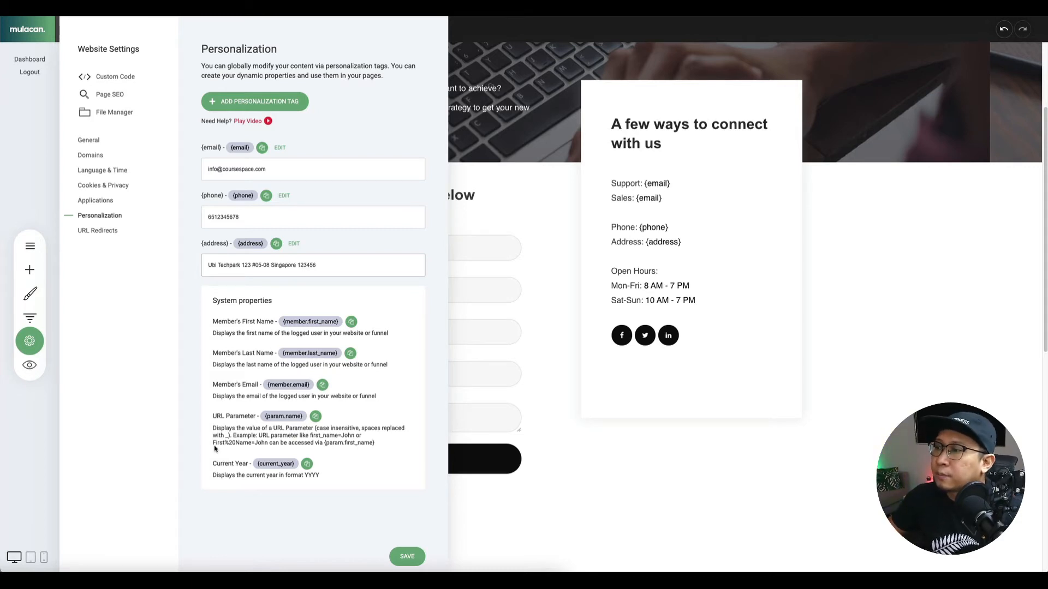
left_click(402, 554)
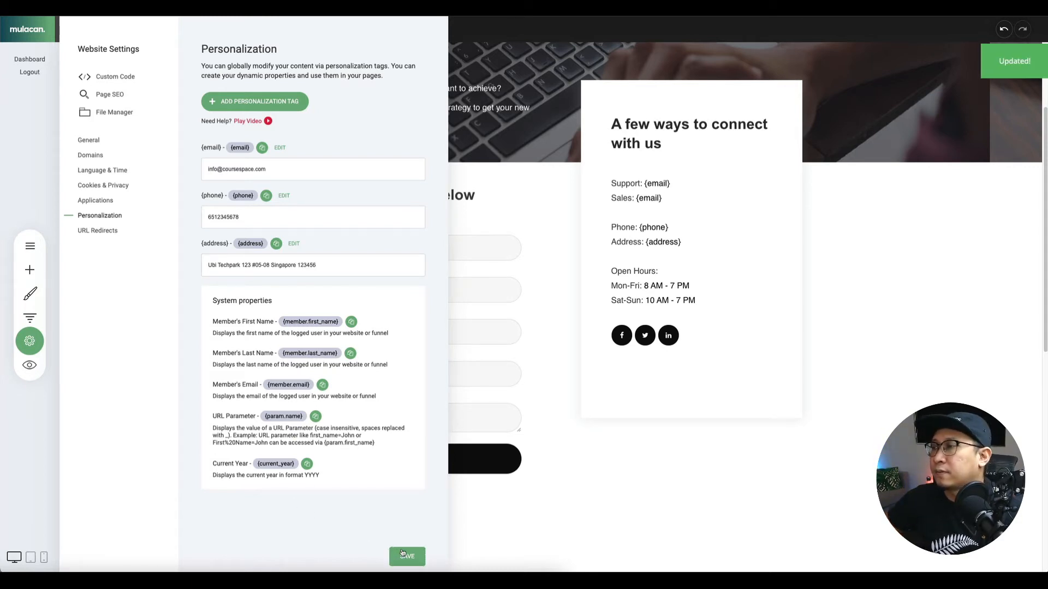
left_click(615, 453)
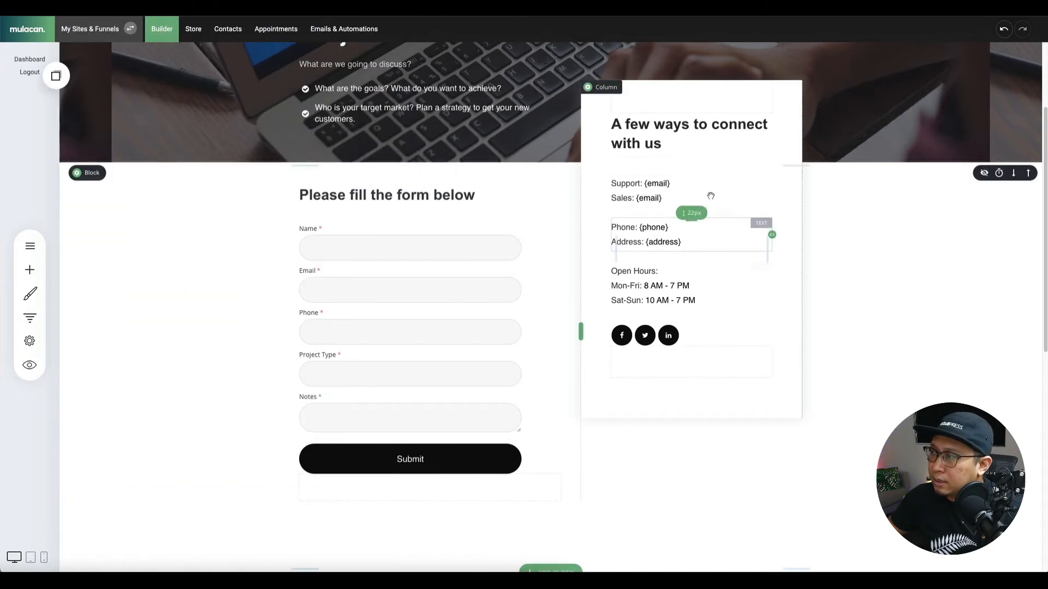
left_click(30, 365)
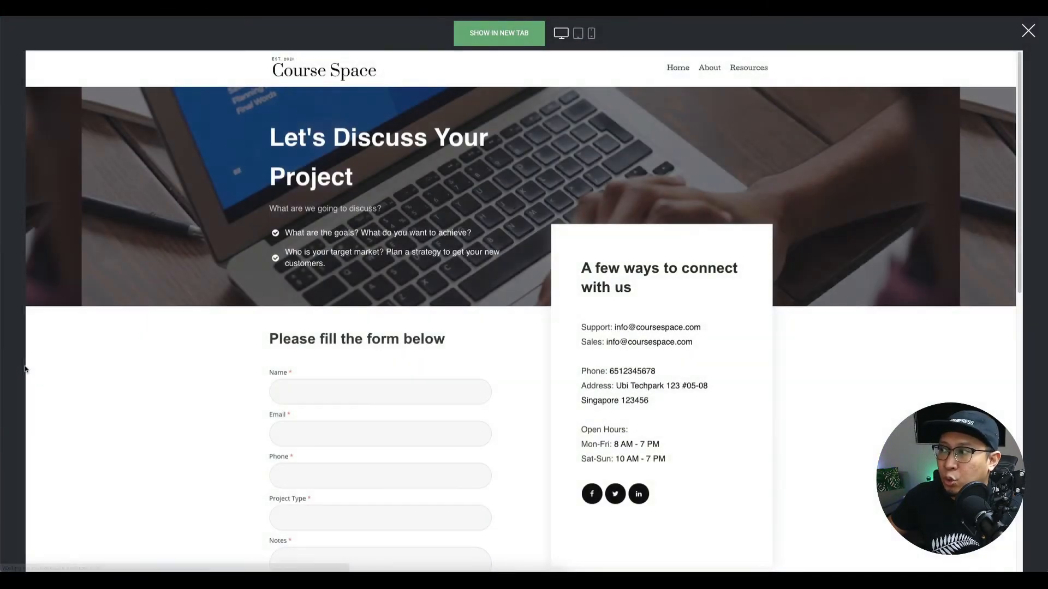
scroll(664, 411, "down", 2)
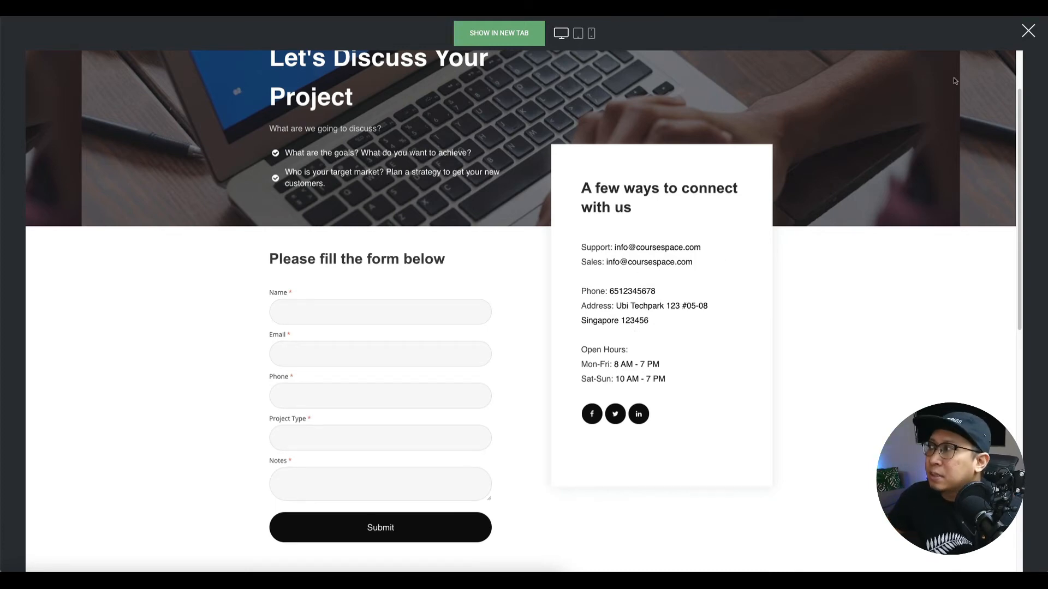
left_click(1028, 33)
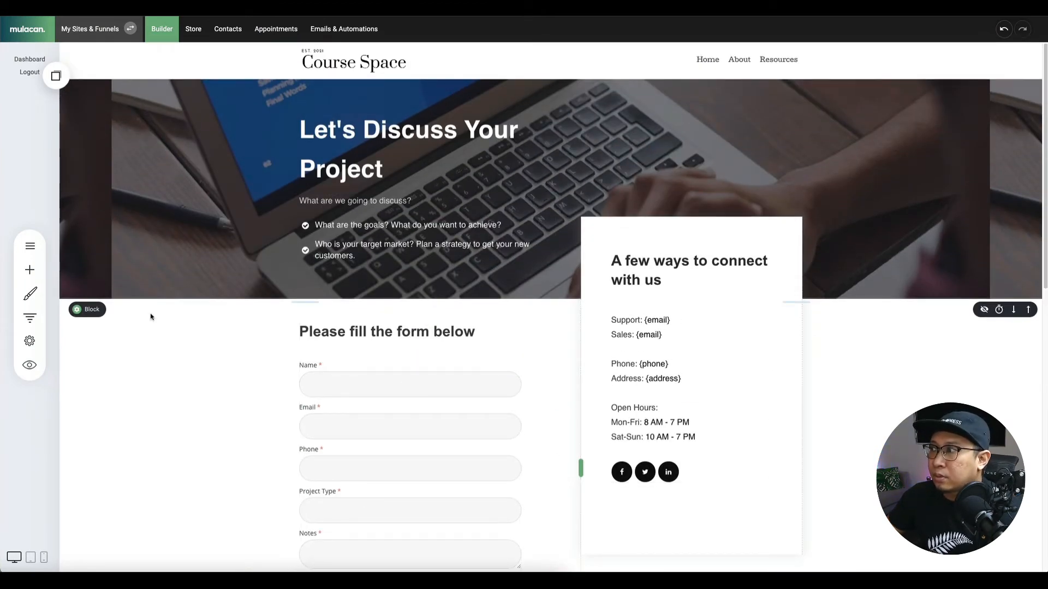
Clear the 'Let's Discuss Your Project' heading's formatting and make it white.
triple_click(375, 134)
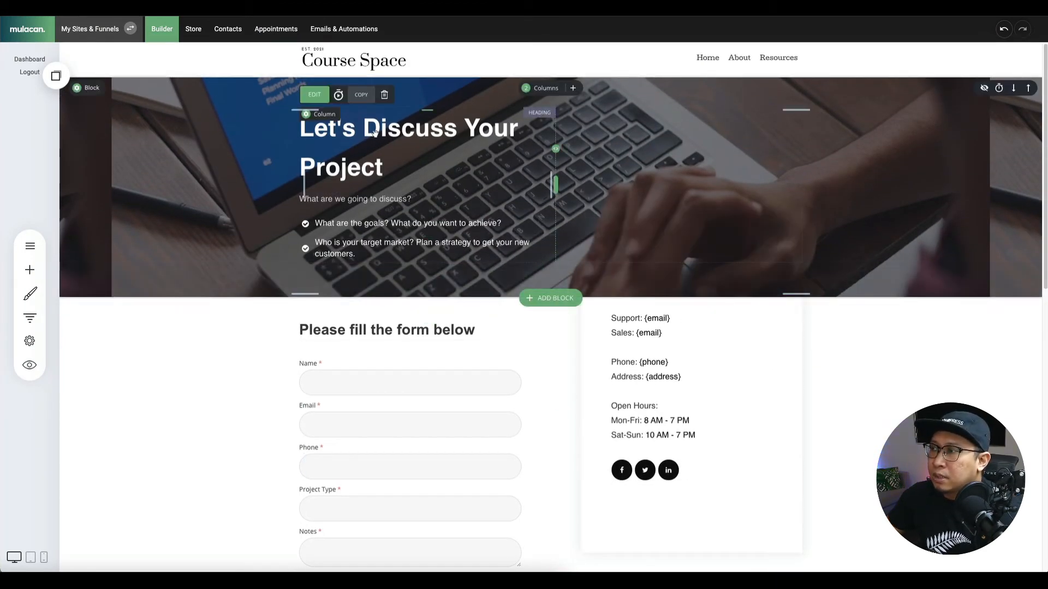
left_click(520, 96)
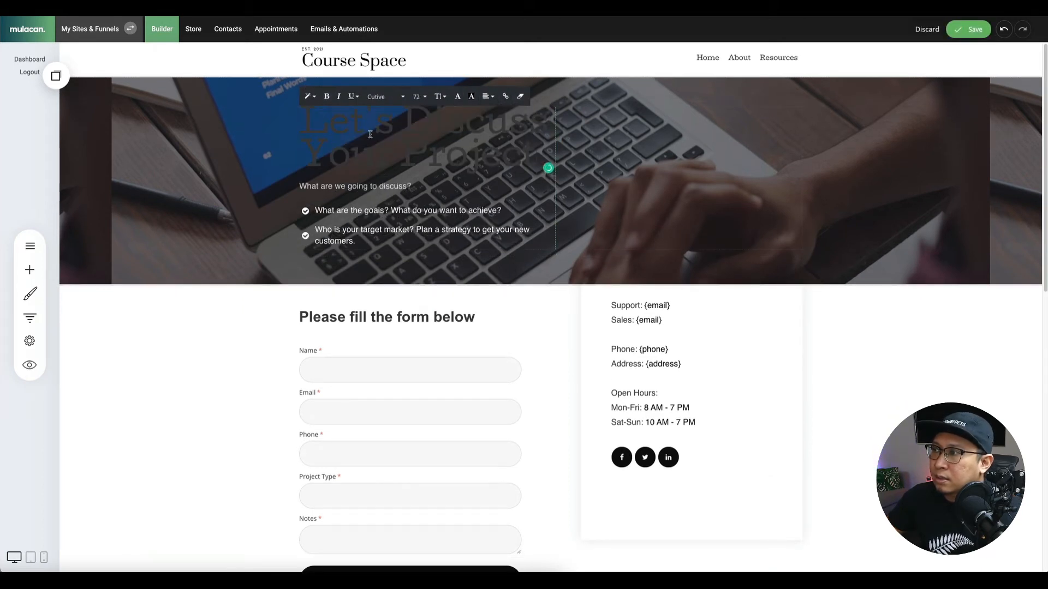
left_click(472, 97)
left_click(570, 226)
left_click(627, 326)
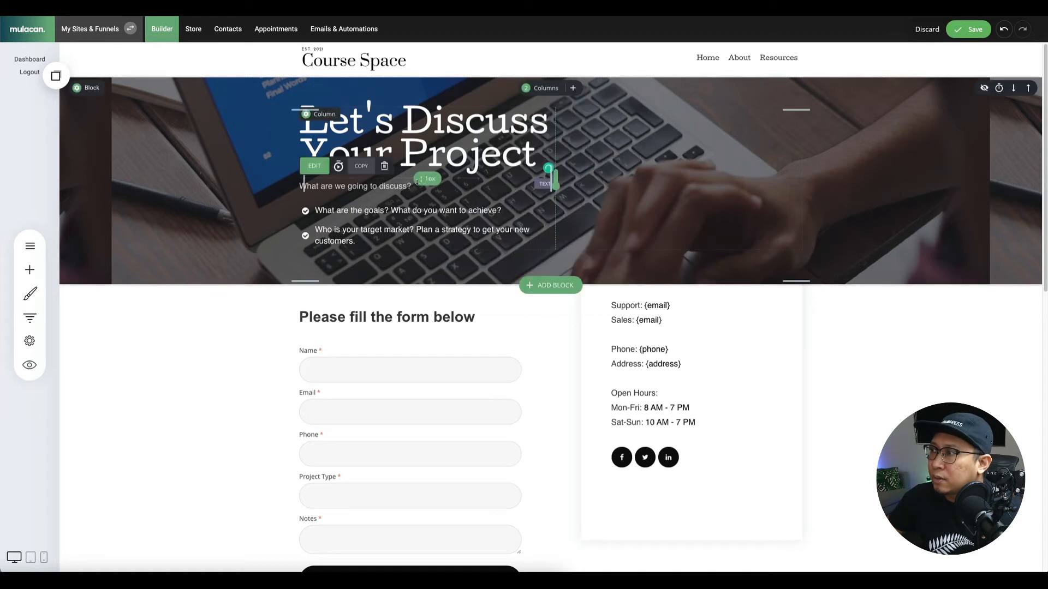
Switch the connect-with-us heading's font to Cutive.
left_click(641, 258)
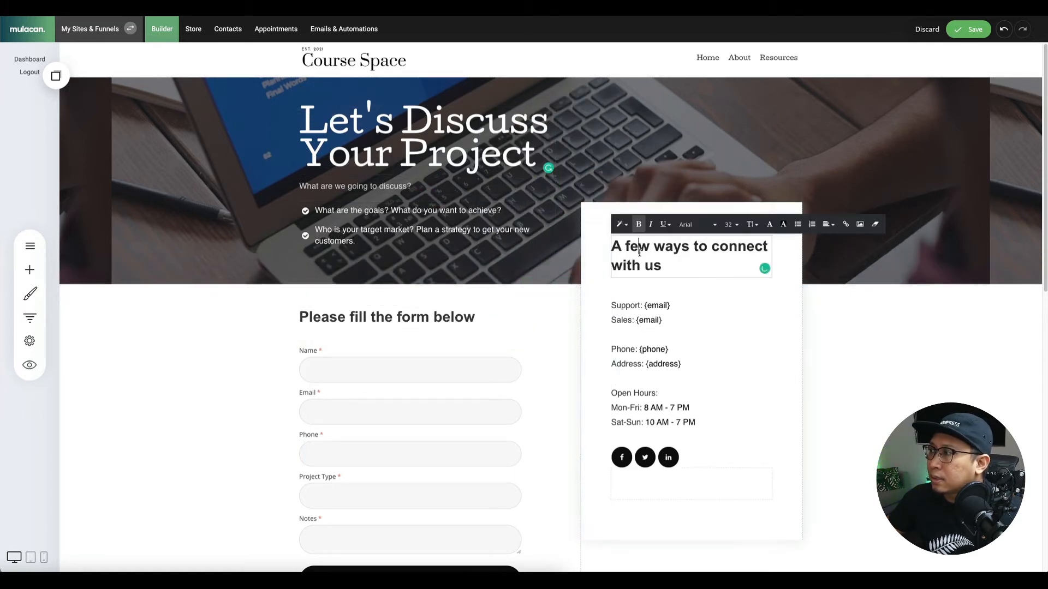
triple_click(644, 252)
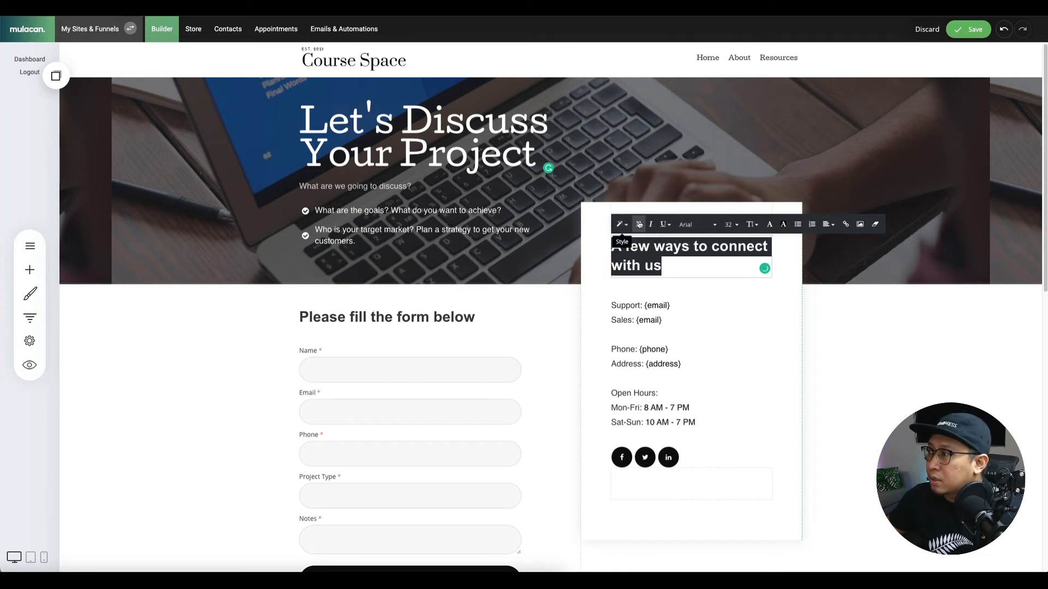
left_click(699, 226)
left_click(697, 241)
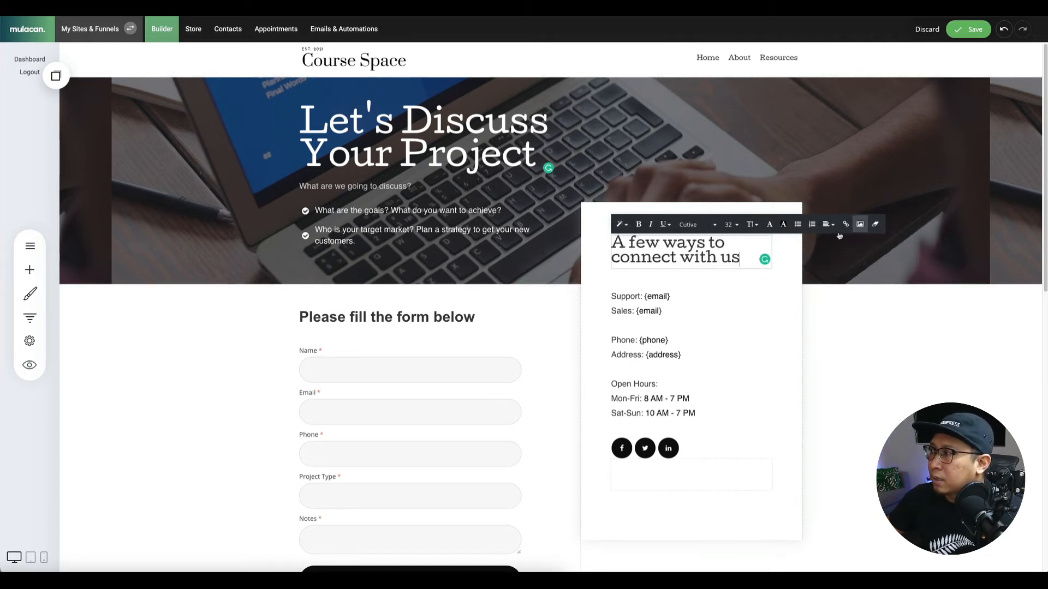
Strip the bold Arial formatting from 'Please fill the form below' and save the page.
triple_click(431, 317)
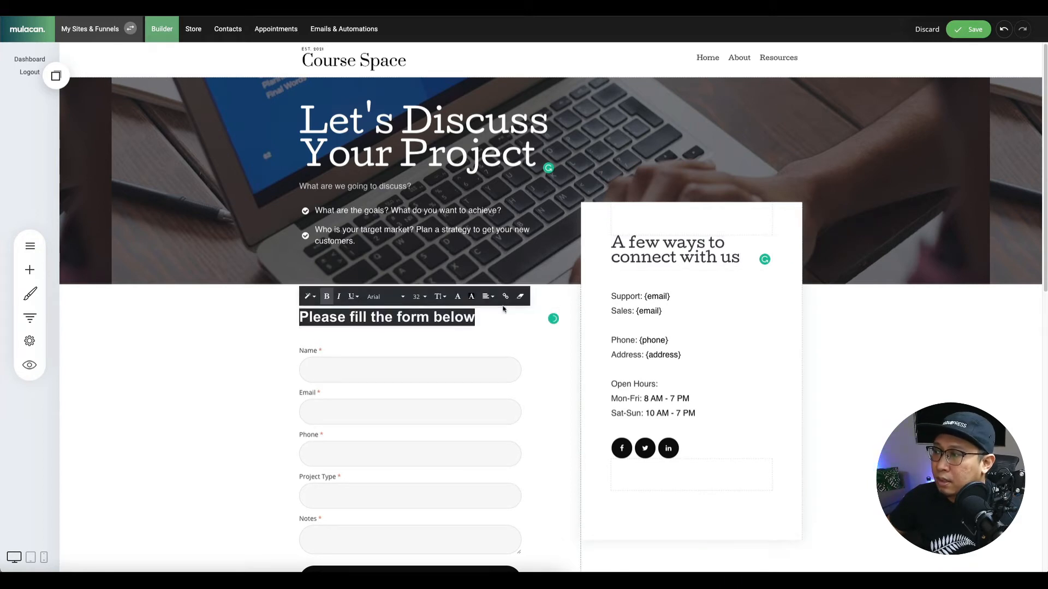
left_click(520, 298)
left_click(238, 346)
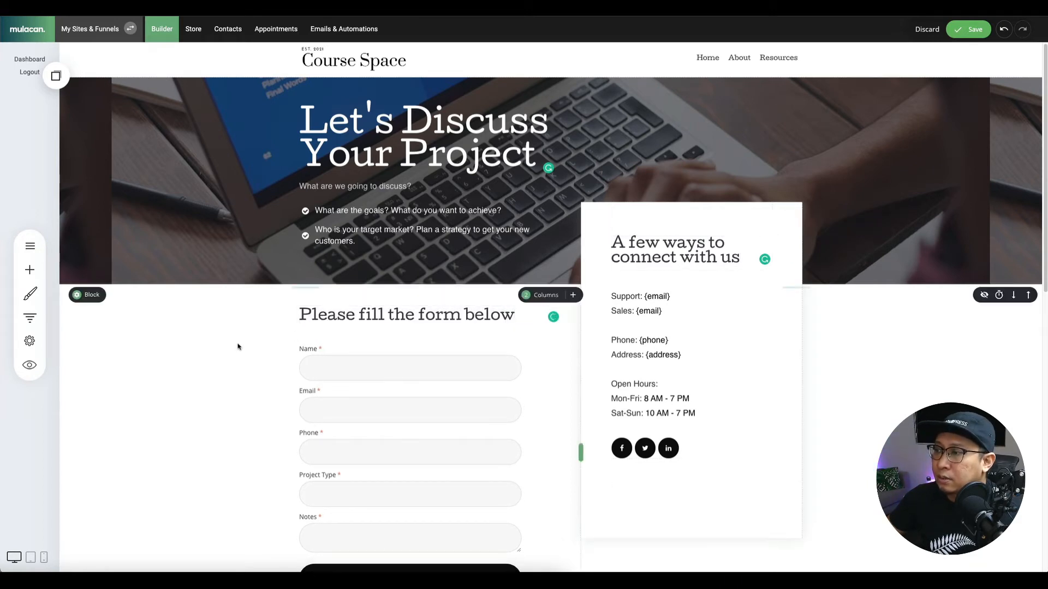
left_click(976, 32)
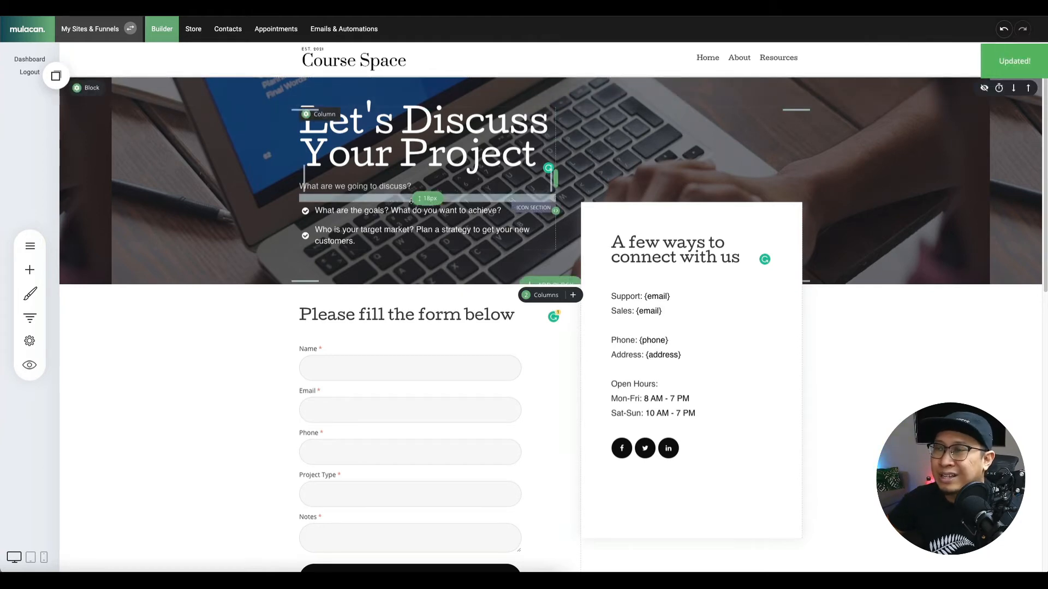
scroll(506, 272, "down", 3)
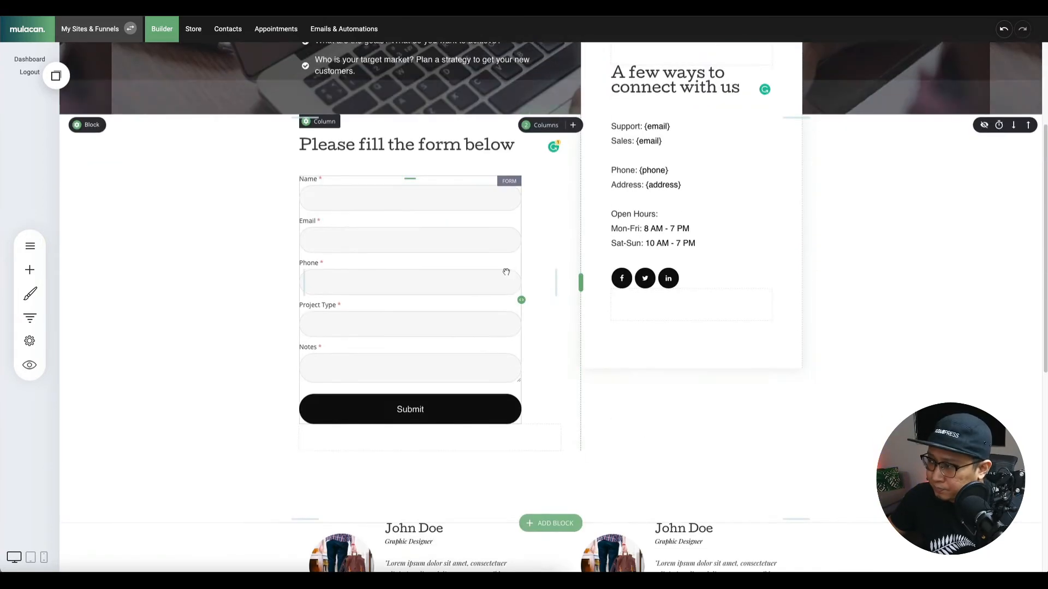
scroll(506, 272, "down", 1)
scroll(475, 362, "down", 5)
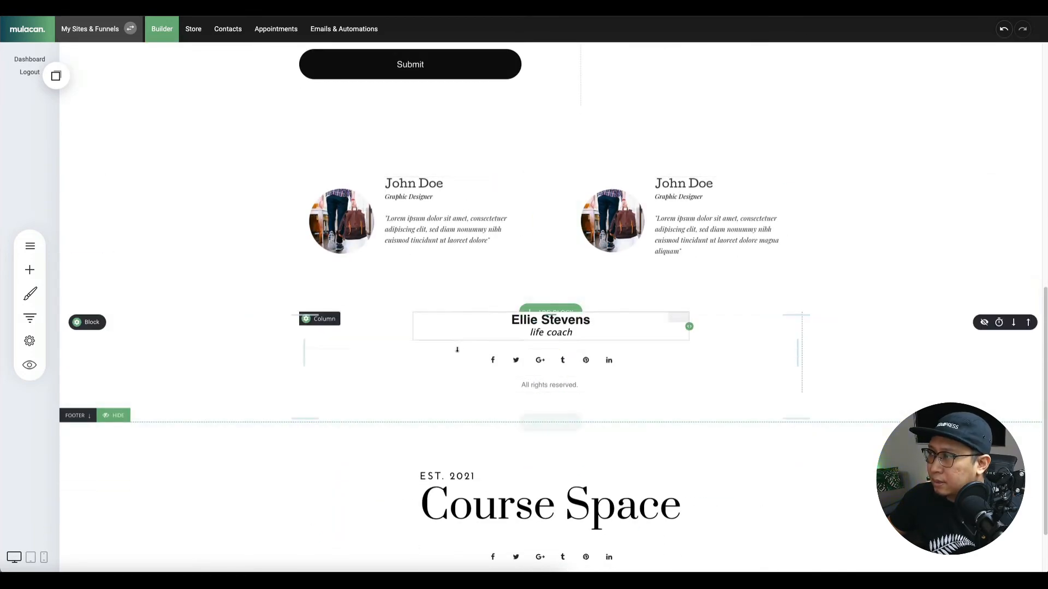
scroll(480, 260, "up", 10)
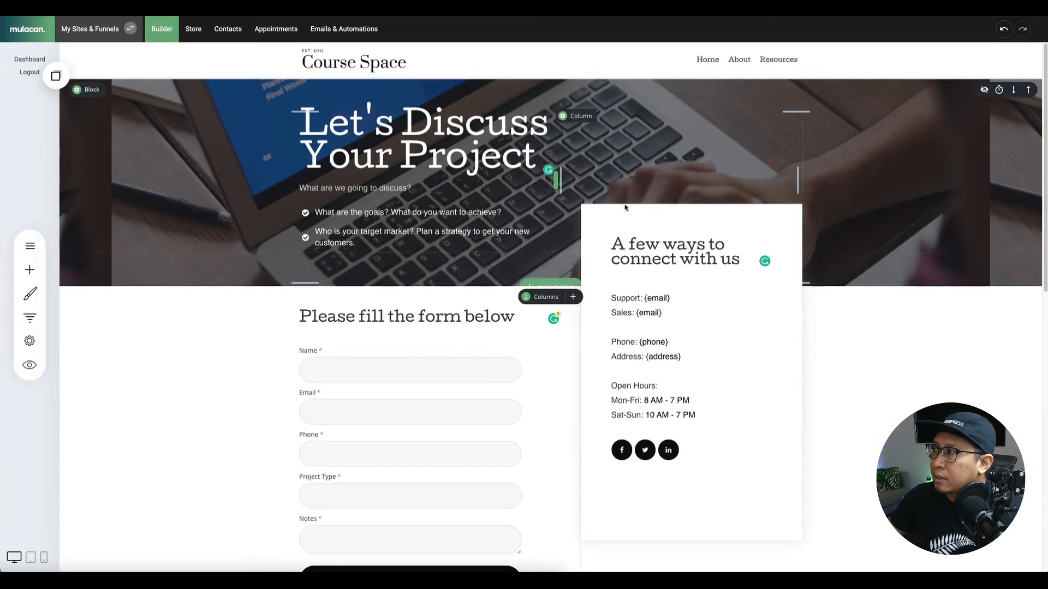
scroll(625, 207, "down", 7)
scroll(575, 285, "up", 5)
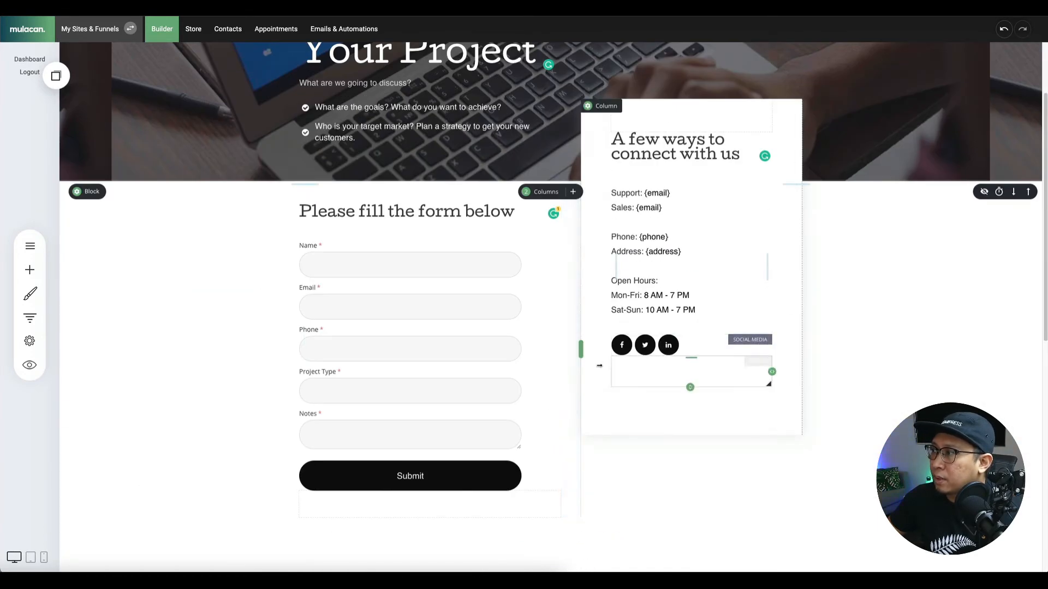
scroll(599, 366, "down", 8)
scroll(599, 365, "up", 10)
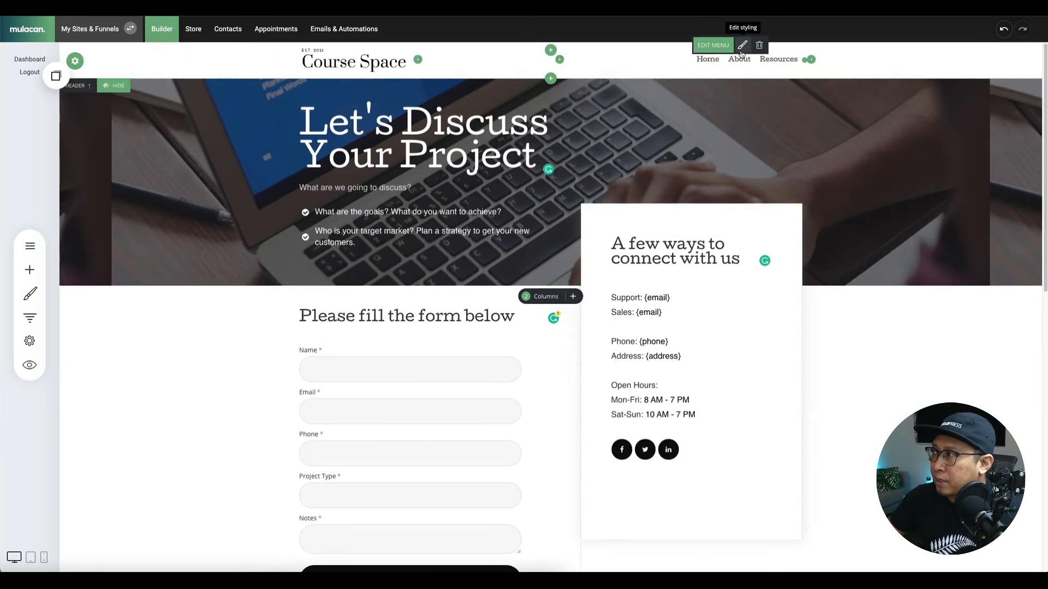
Add a header menu item linked to Pages > Support and save the site.
left_click(742, 46)
left_click(765, 100)
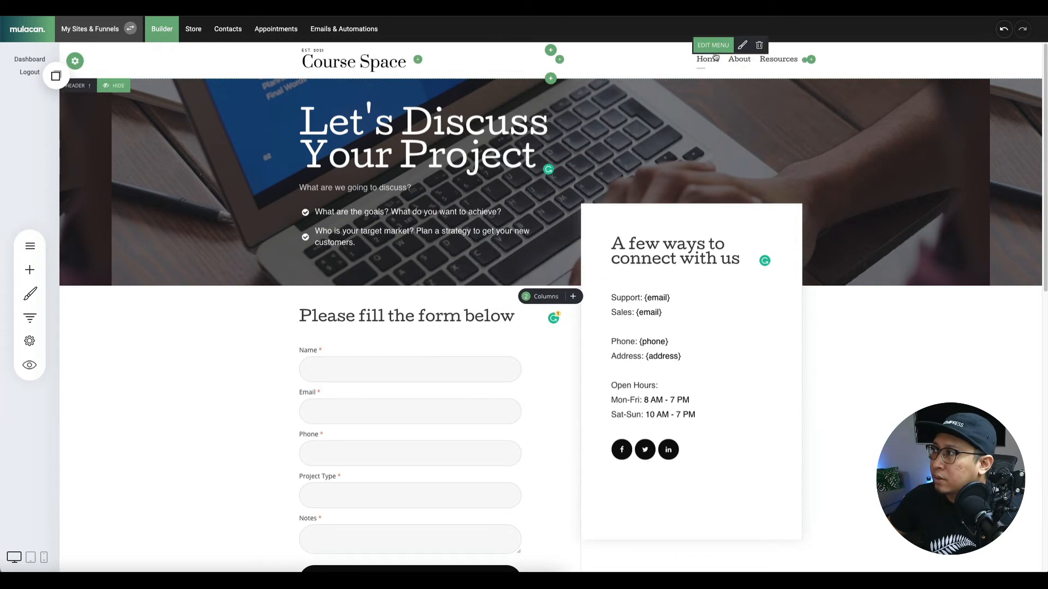
left_click(713, 46)
left_click(498, 231)
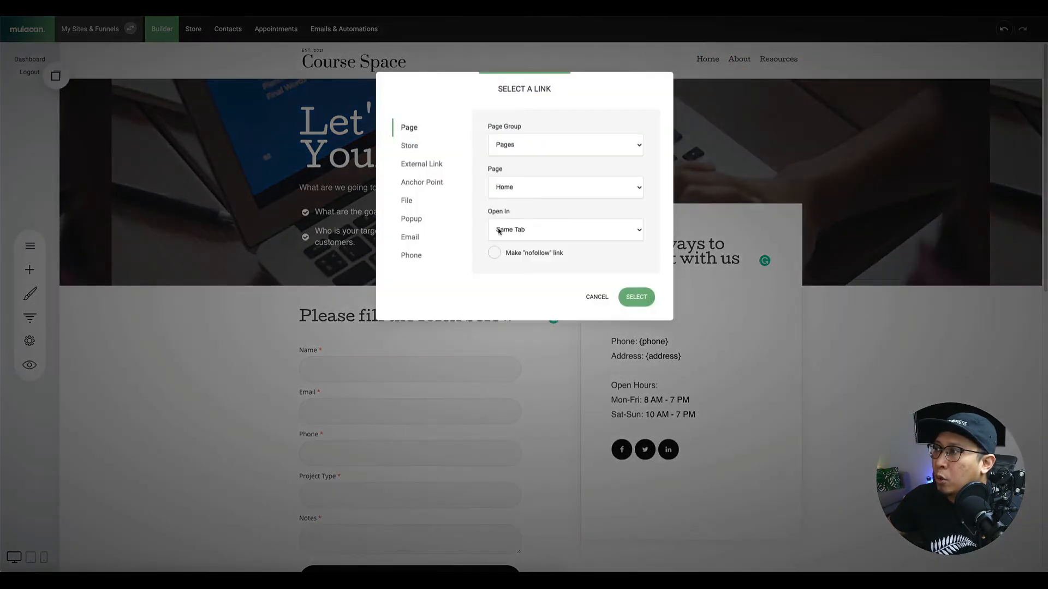
left_click(521, 147)
left_click(521, 145)
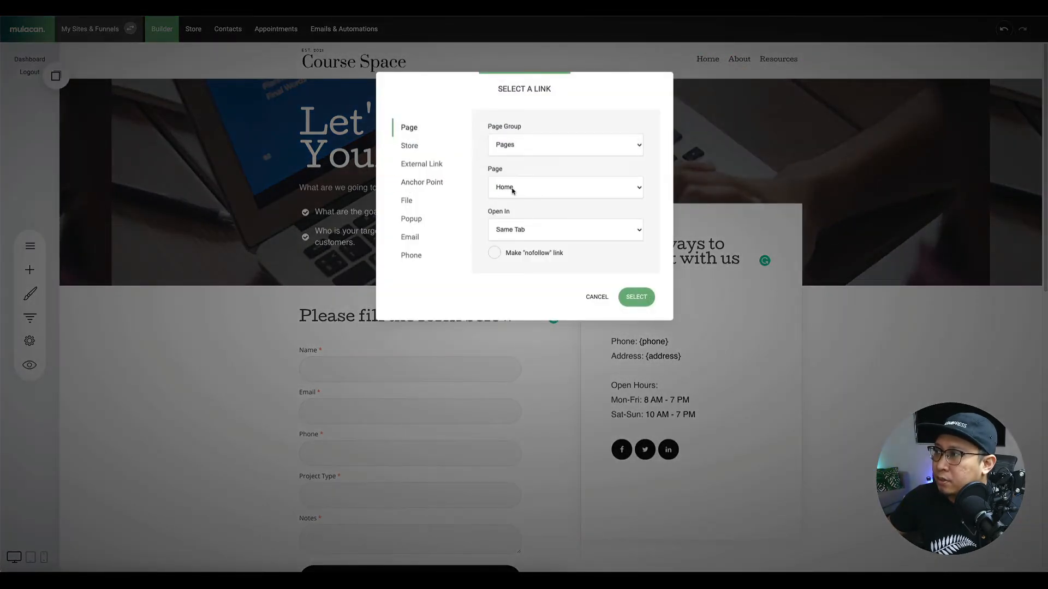
left_click(513, 189)
left_click(516, 209)
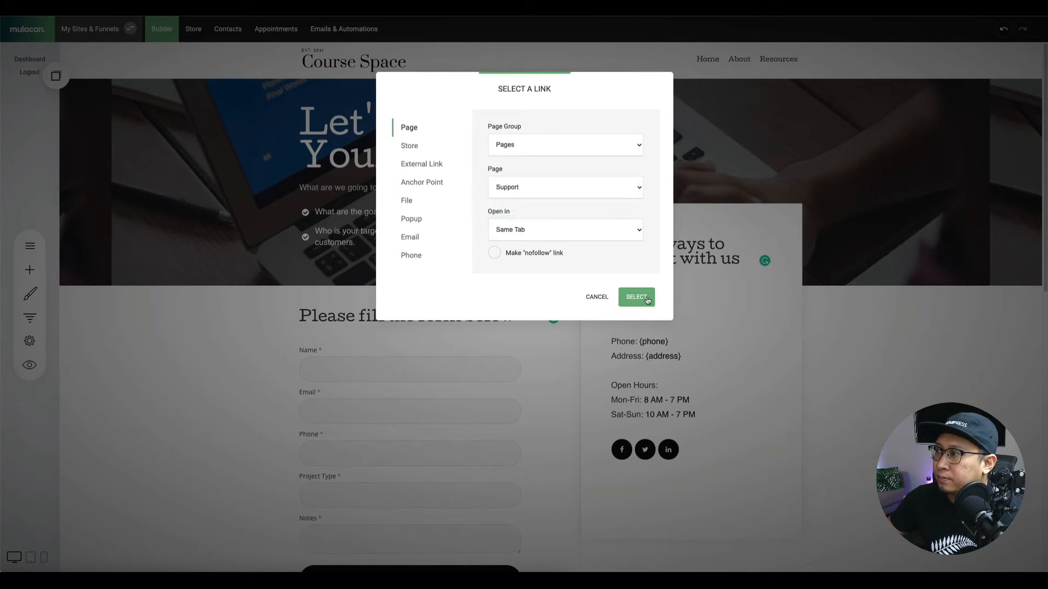
left_click(625, 295)
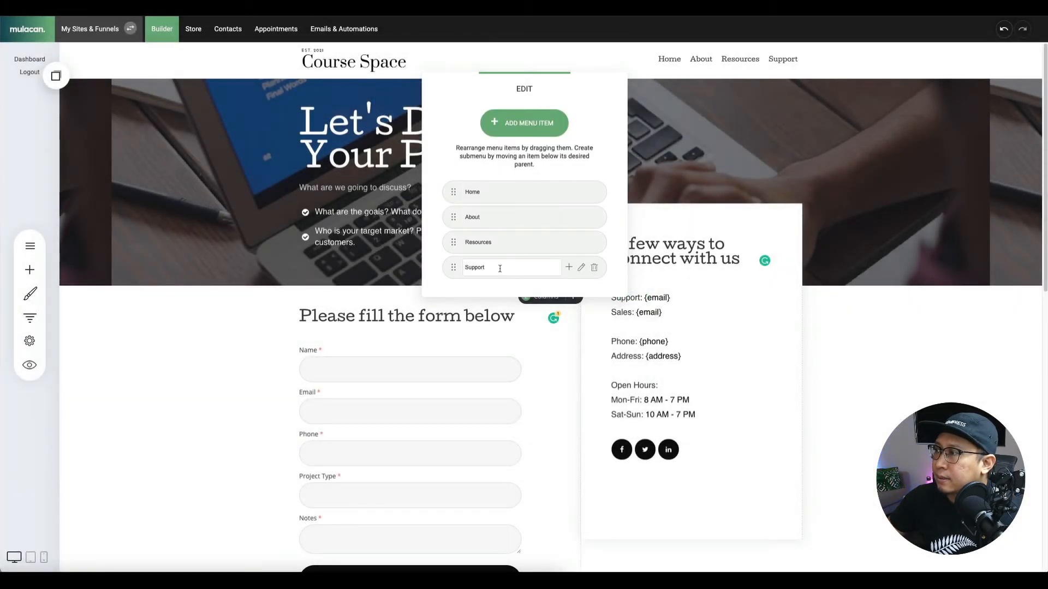
left_click(853, 69)
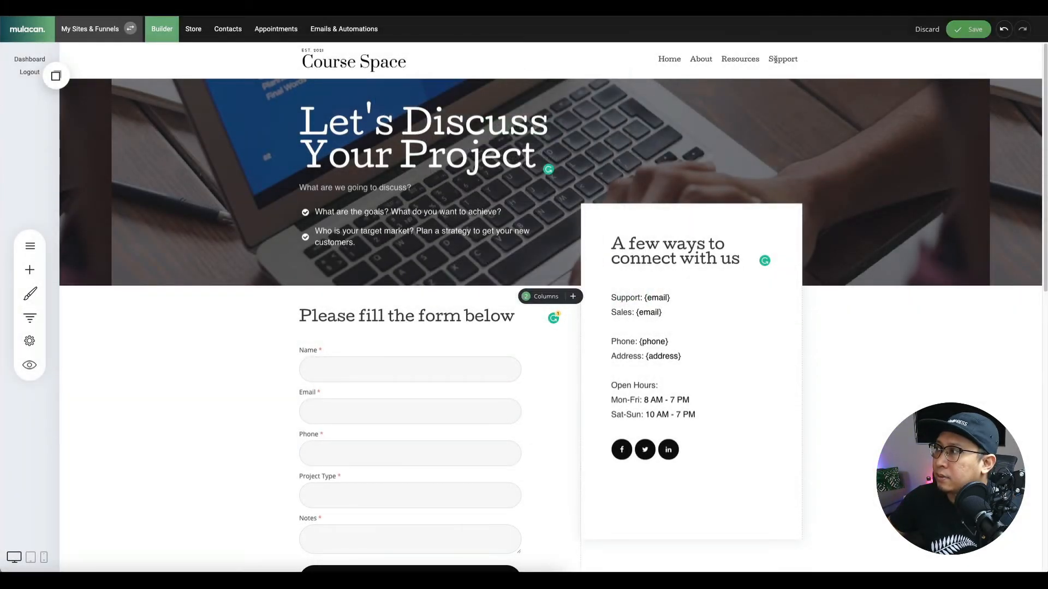
left_click(950, 32)
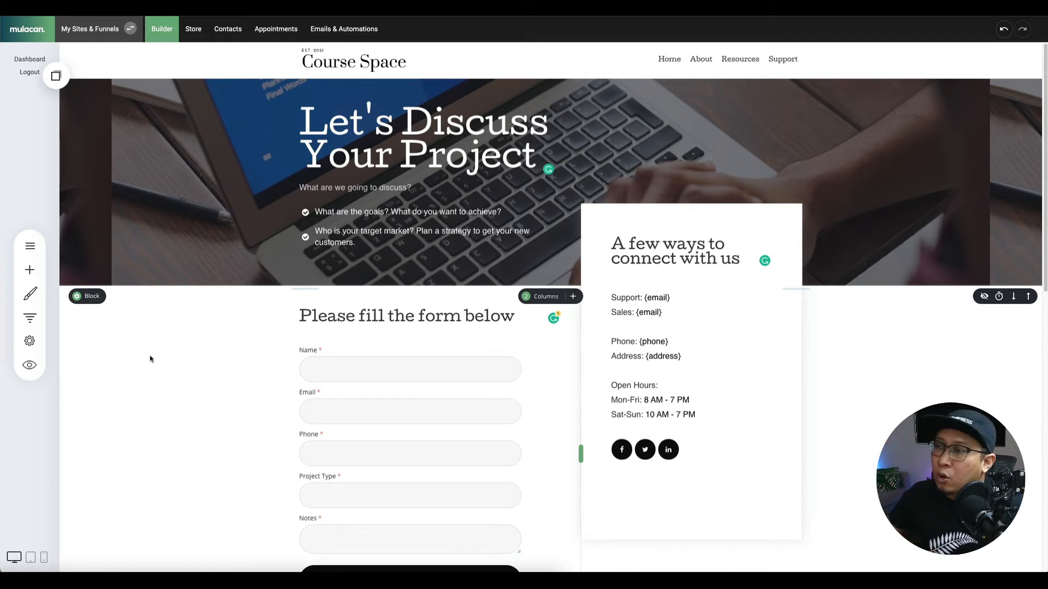
Open the Pages & Popups list showing the Home, About and Support pages.
left_click(29, 250)
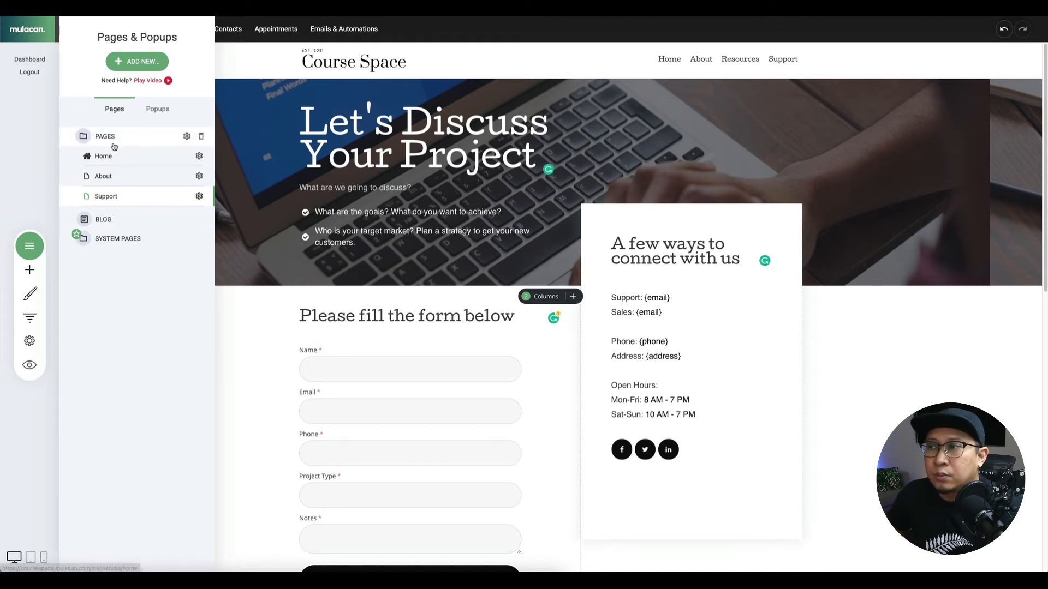
Create a 'Membership Pages' page group, placed after the Support page.
left_click(126, 65)
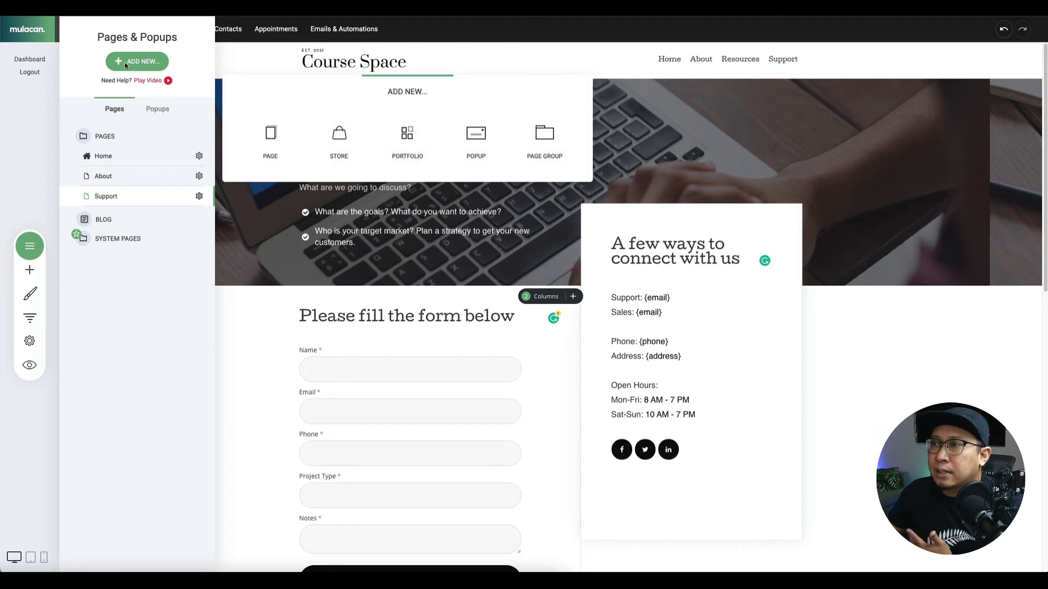
left_click(545, 150)
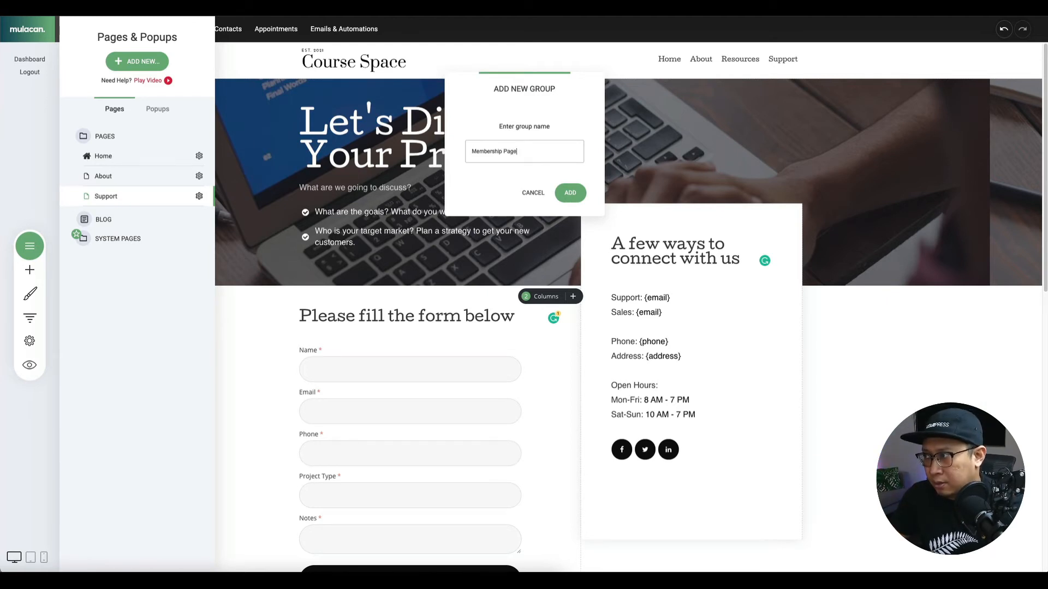
left_click(570, 192)
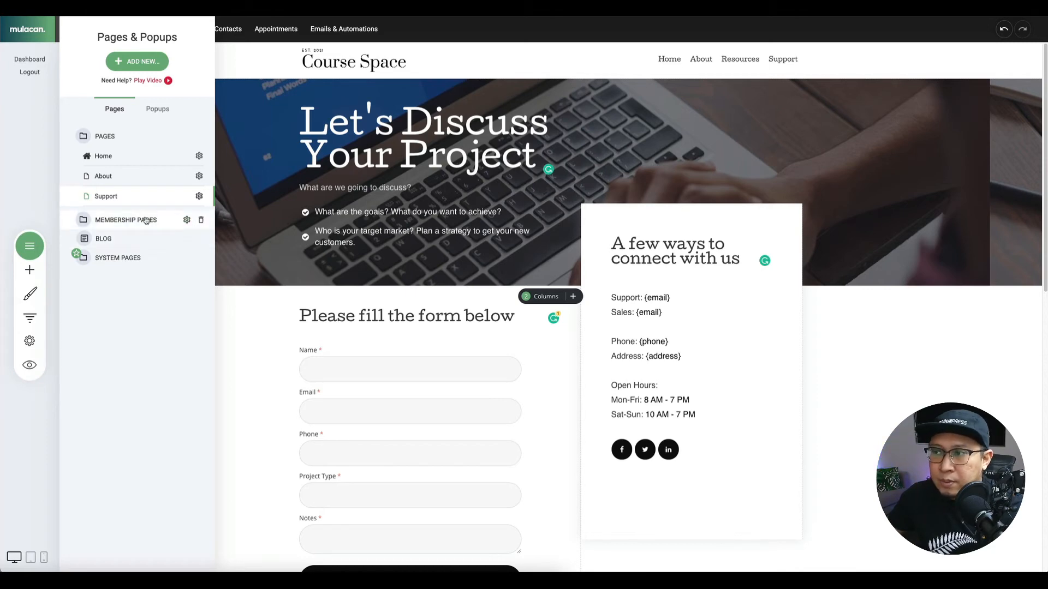
left_click(135, 66)
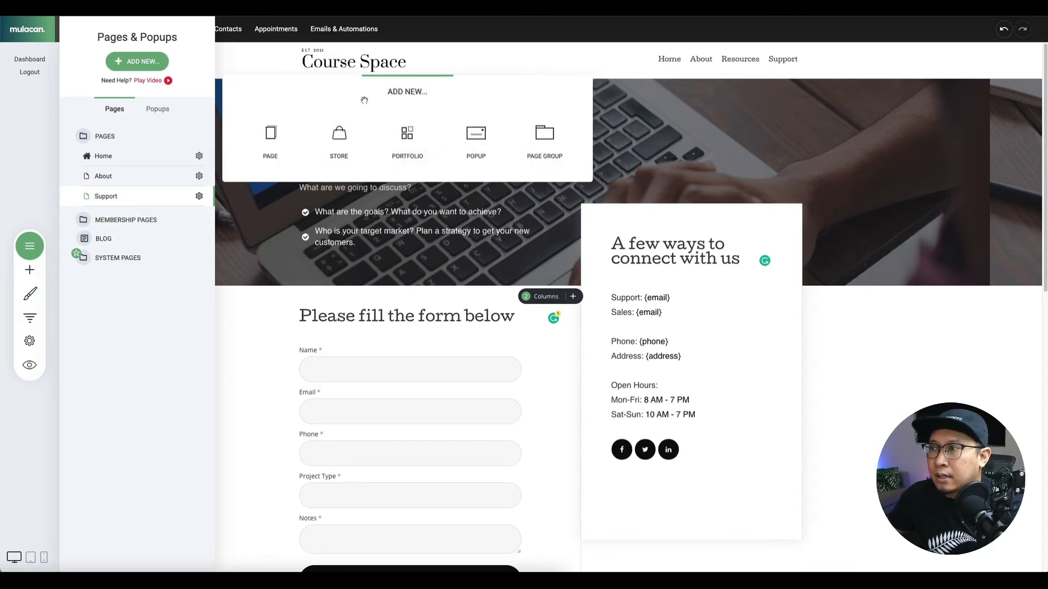
Start a new page named Dashboard from a Membership / Course template, with Public access.
left_click(269, 143)
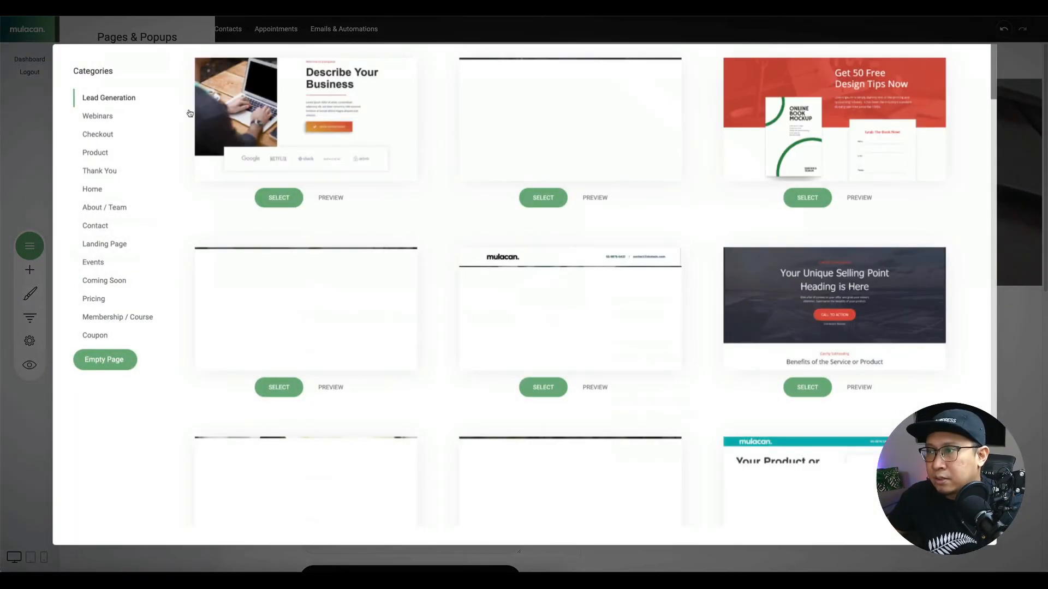
left_click(114, 319)
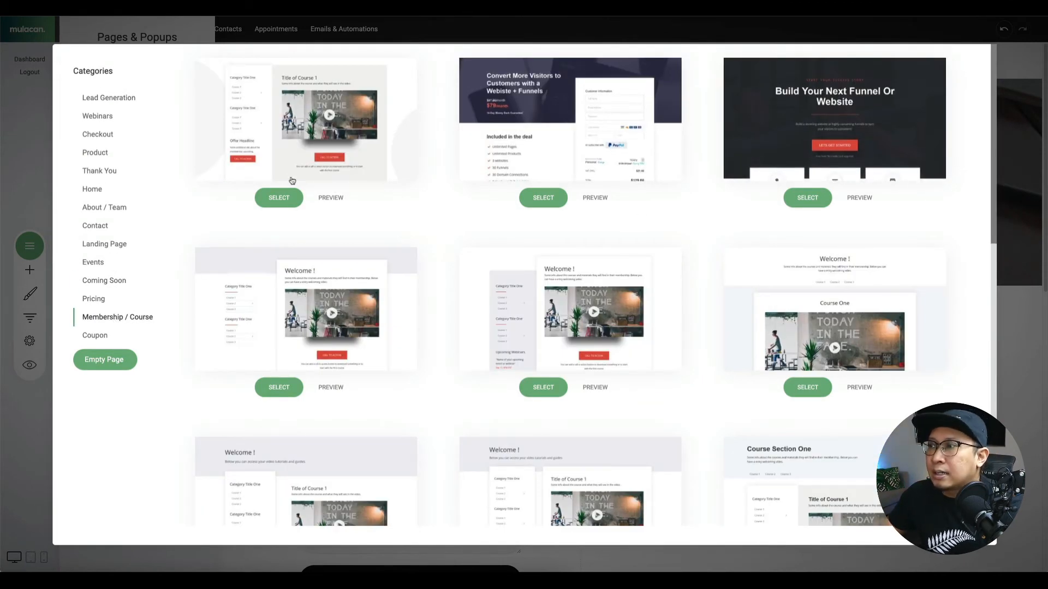
scroll(284, 179, "down", 3)
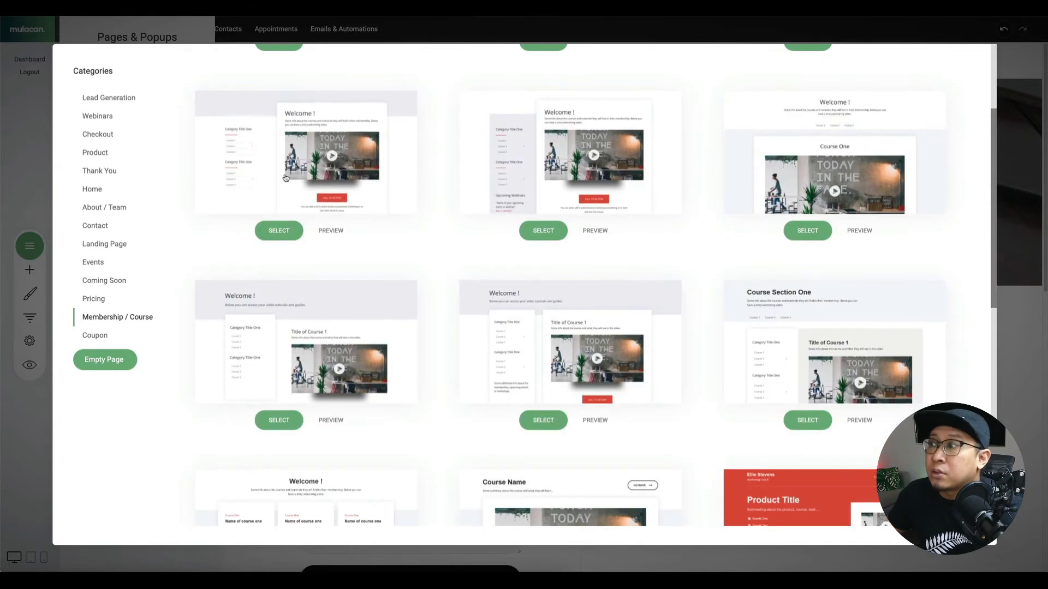
scroll(391, 185, "down", 8)
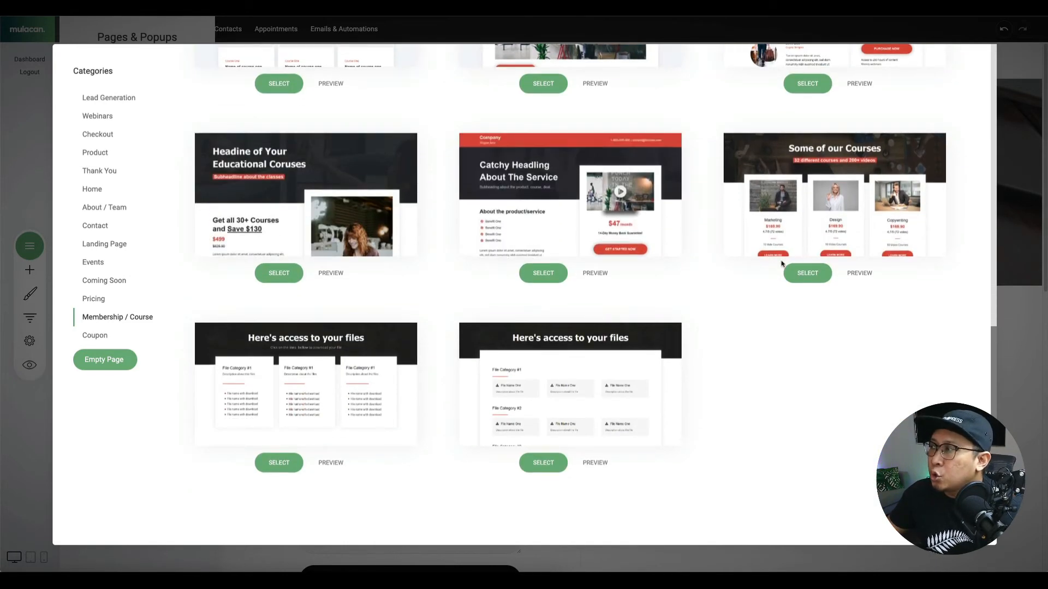
scroll(786, 267, "up", 5)
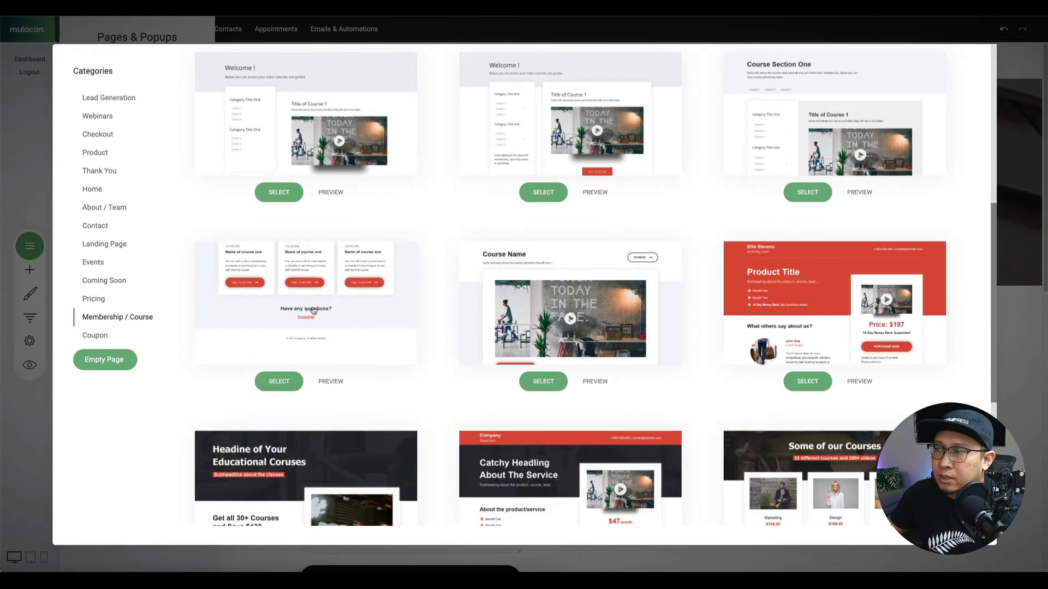
scroll(717, 242, "down", 5)
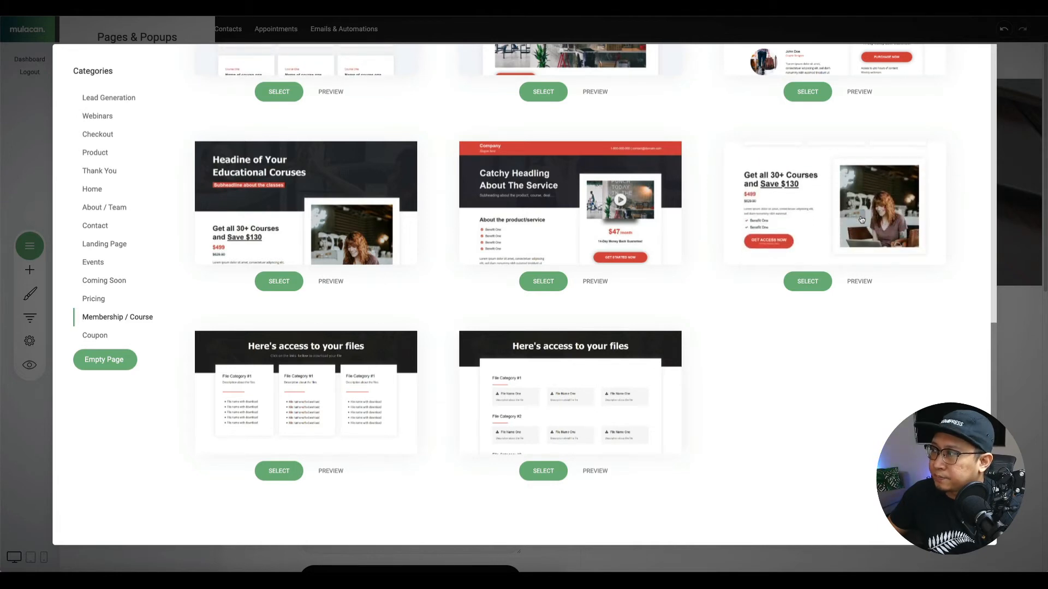
scroll(339, 227, "up", 10)
scroll(340, 228, "down", 10)
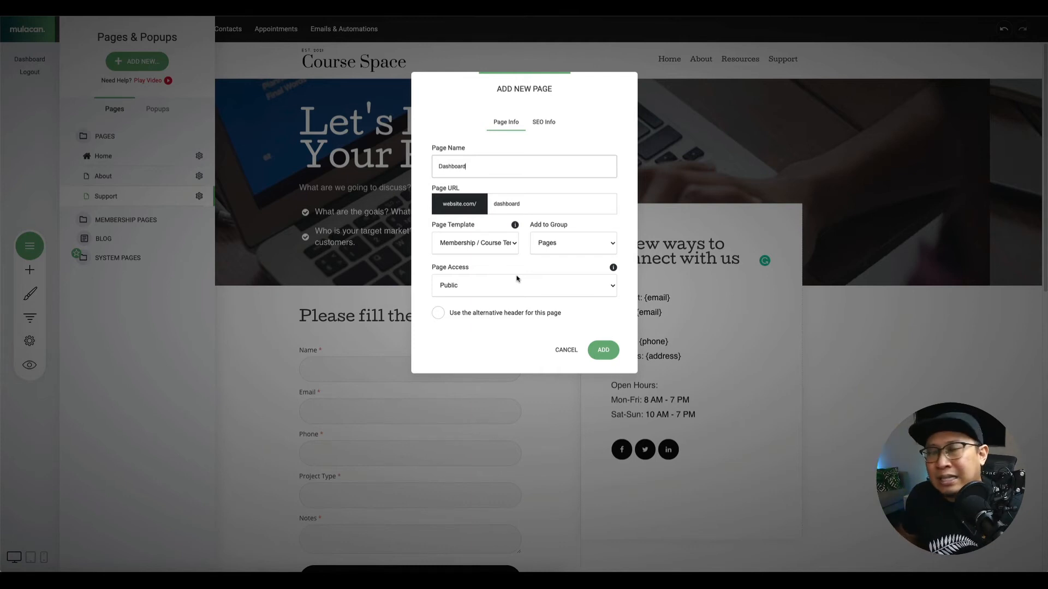
Create the Dashboard page and close the Pages panel to edit it.
left_click(599, 355)
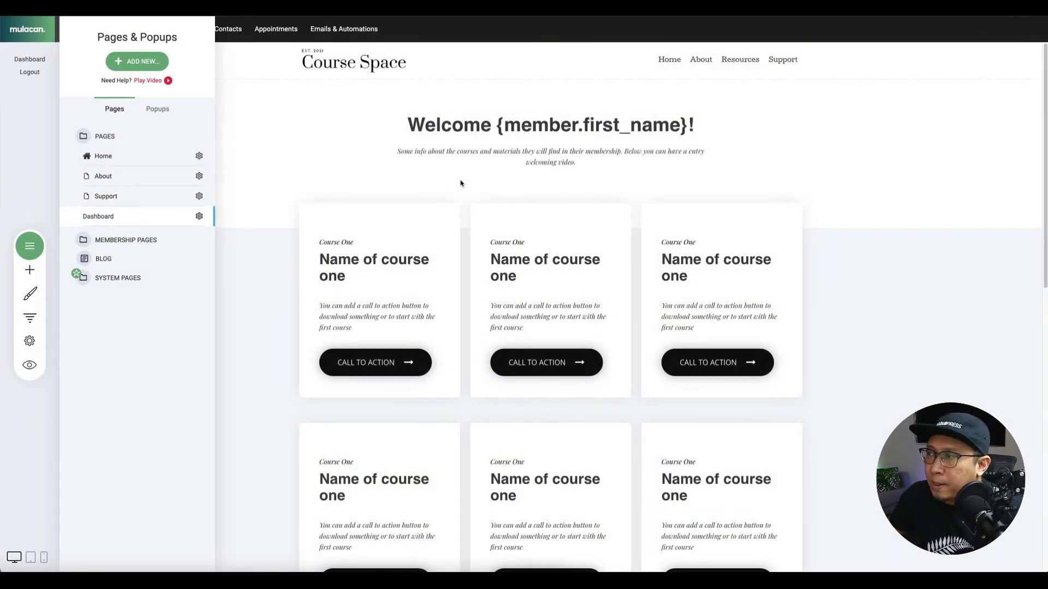
left_click(394, 267)
scroll(489, 300, "down", 11)
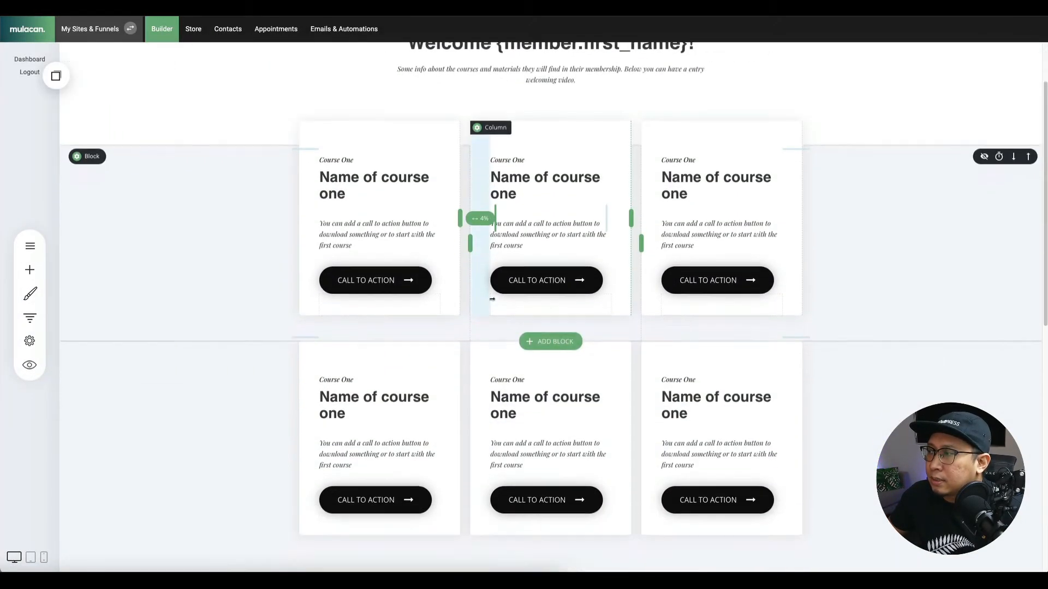
scroll(489, 302, "up", 6)
scroll(489, 302, "up", 2)
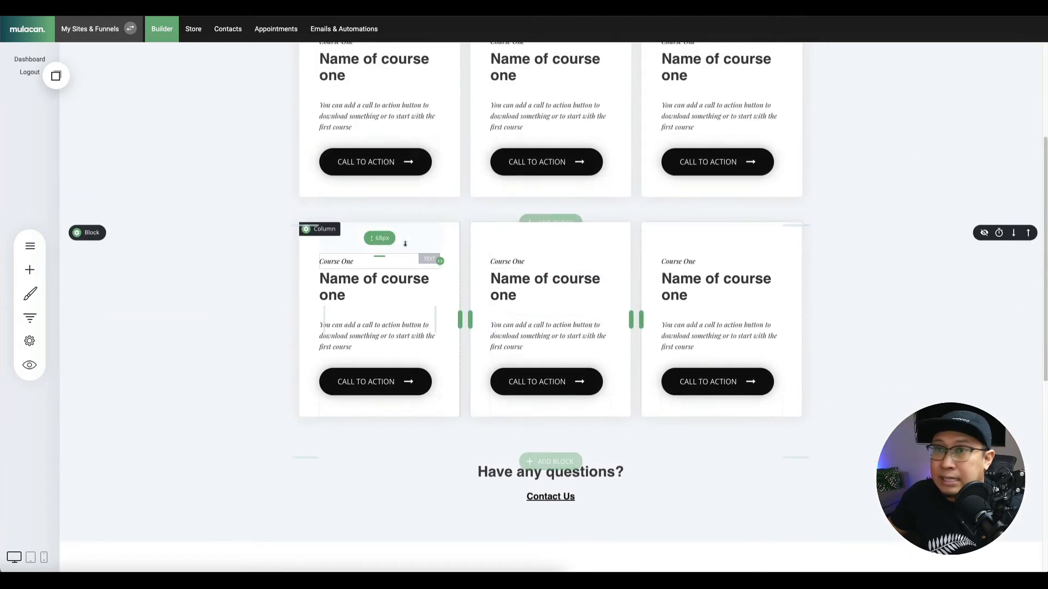
scroll(401, 246, "down", 7)
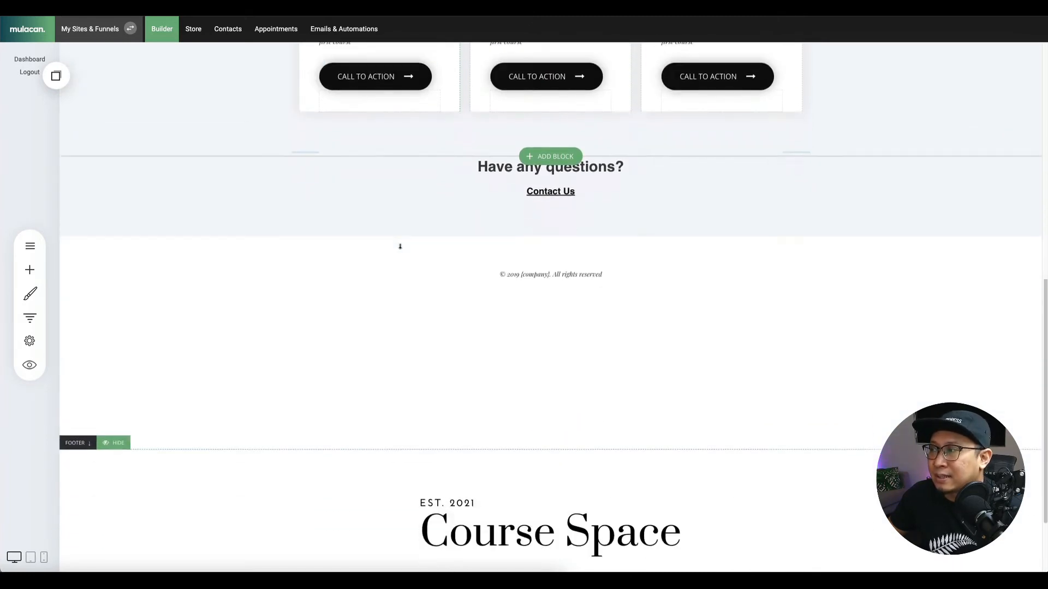
scroll(577, 311, "up", 3)
scroll(577, 310, "down", 2)
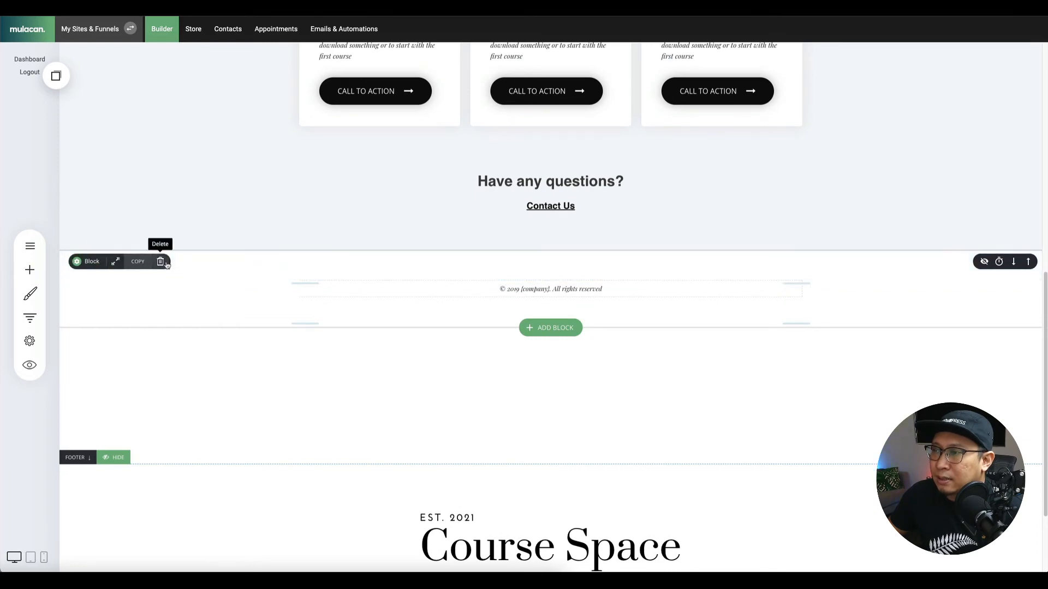
Delete the copyright footer block and reduce the spacing below the welcome heading.
left_click(158, 262)
left_click(544, 249)
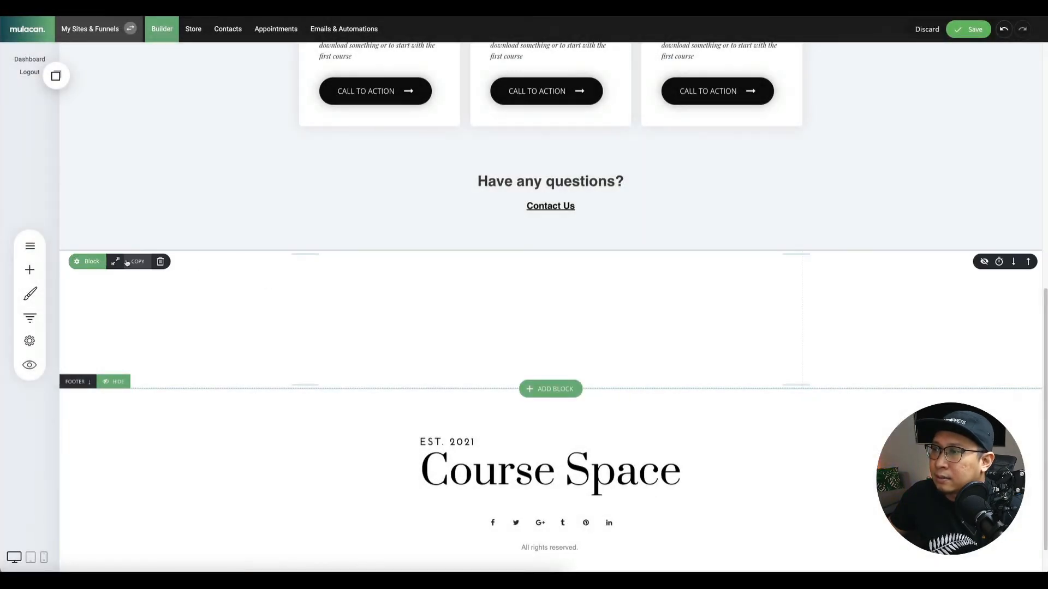
left_click(166, 264)
left_click(552, 248)
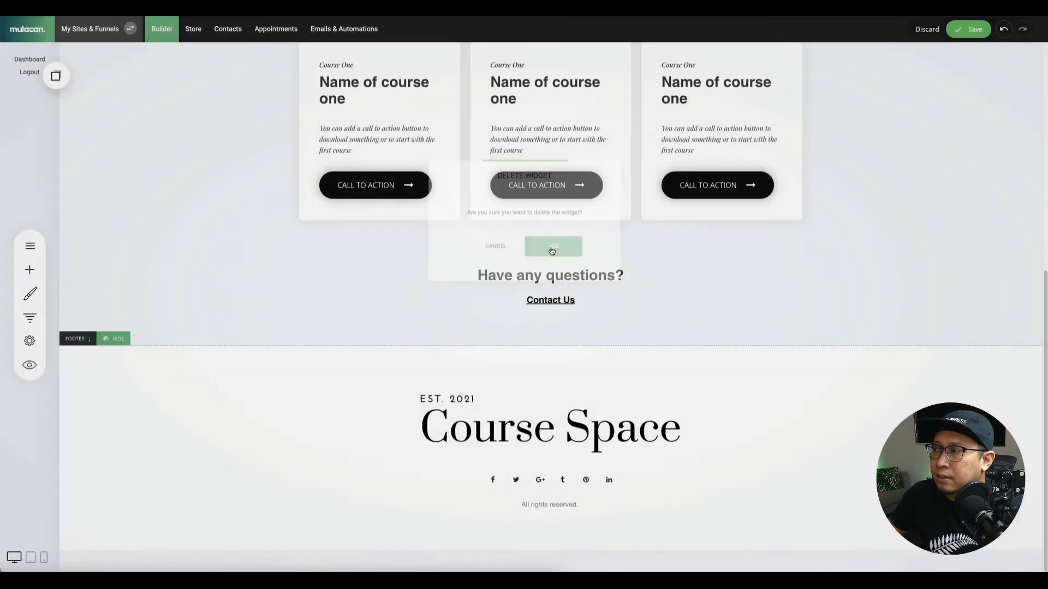
scroll(551, 249, "up", 2)
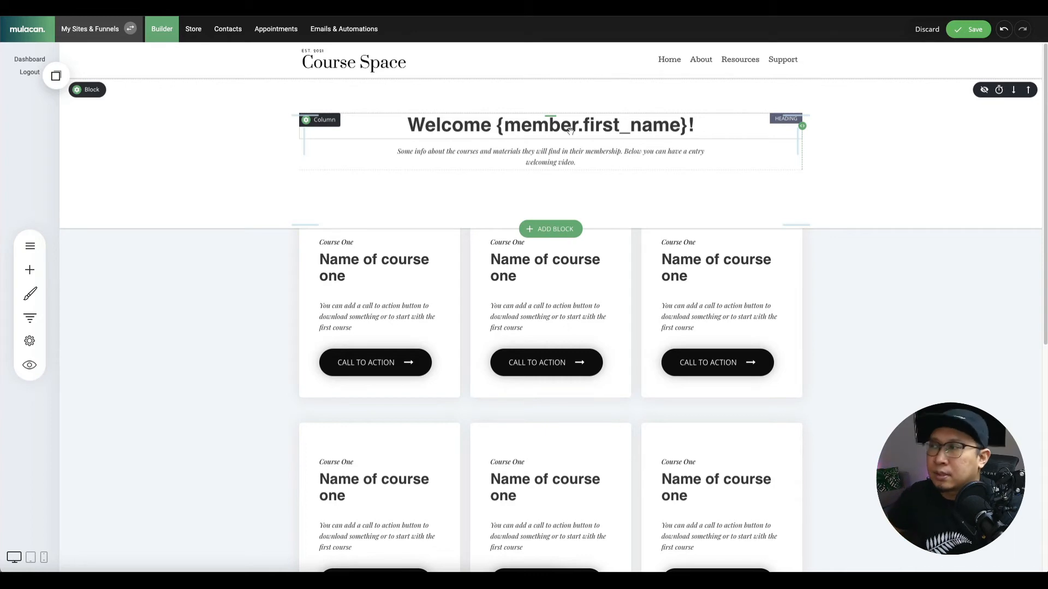
left_click_drag(450, 188, 450, 180)
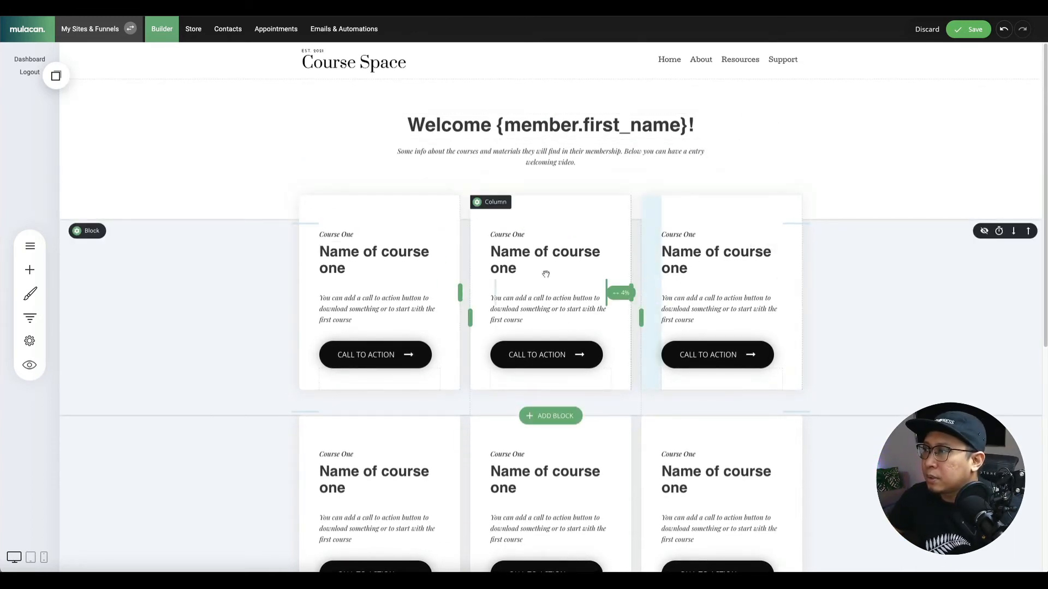
scroll(272, 279, "down", 3)
scroll(271, 278, "up", 3)
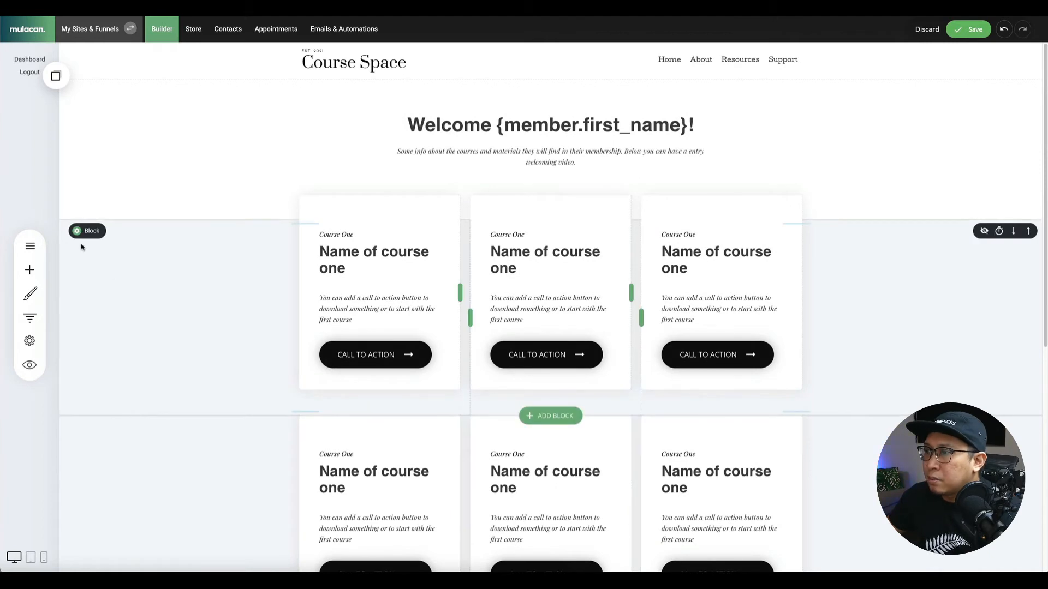
Make the backgrounds of both course card sections black.
left_click(87, 230)
left_click(137, 225)
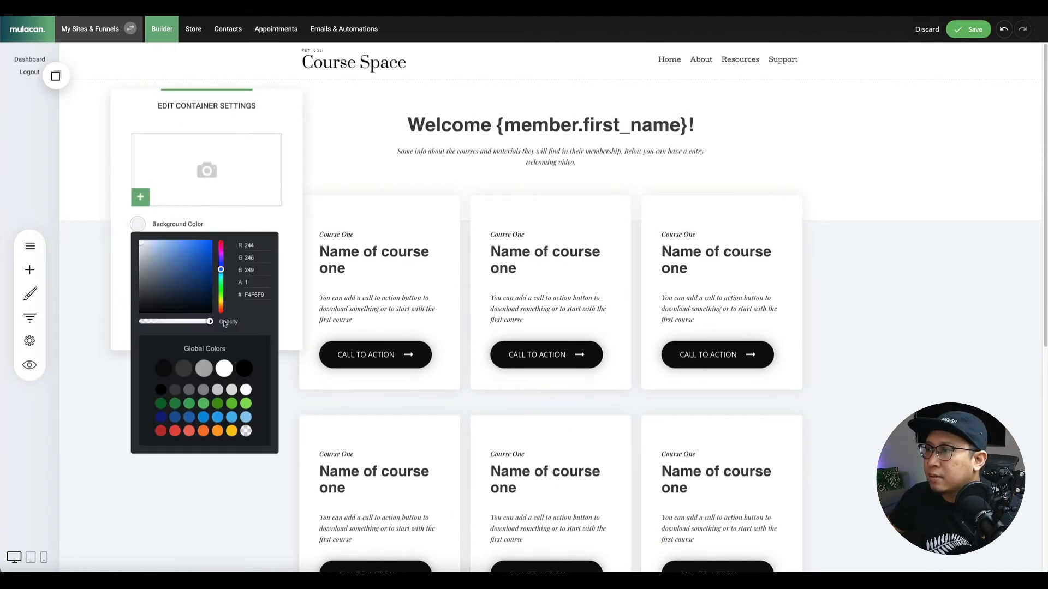
left_click(164, 369)
left_click(93, 451)
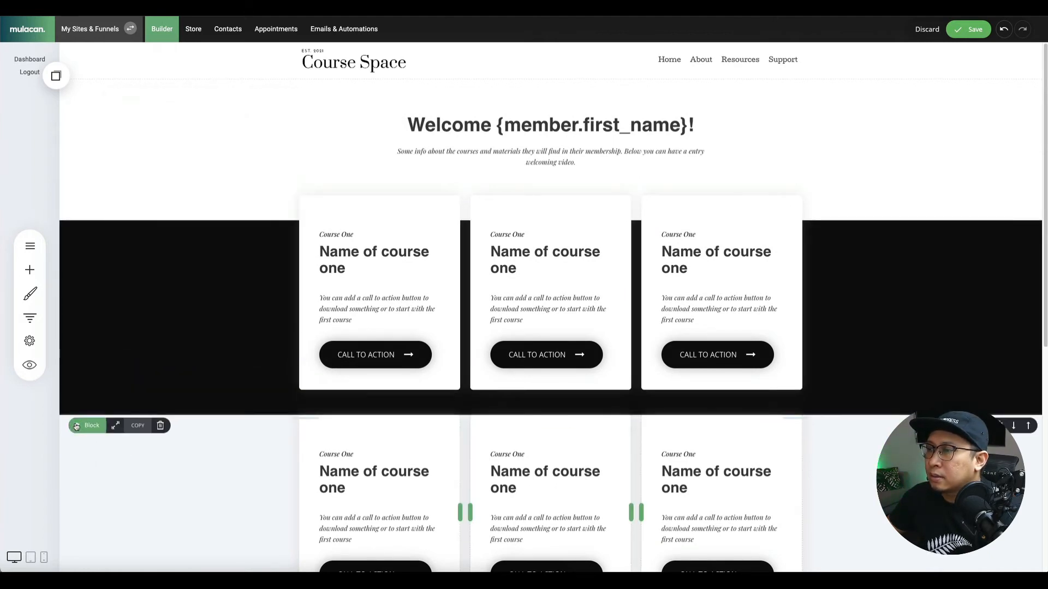
left_click(165, 411)
left_click(112, 420)
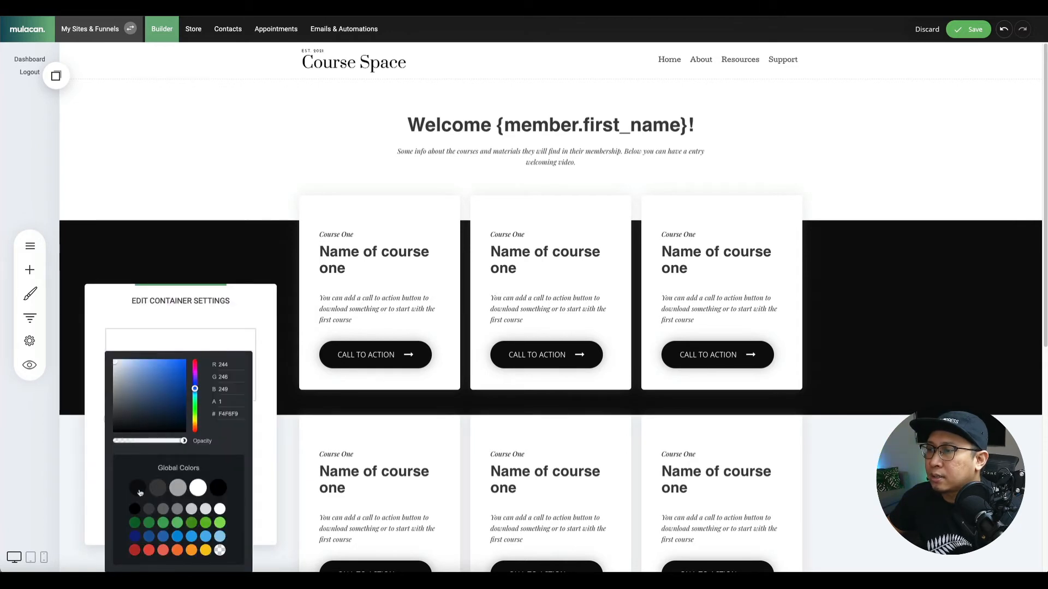
left_click(138, 488)
left_click(72, 448)
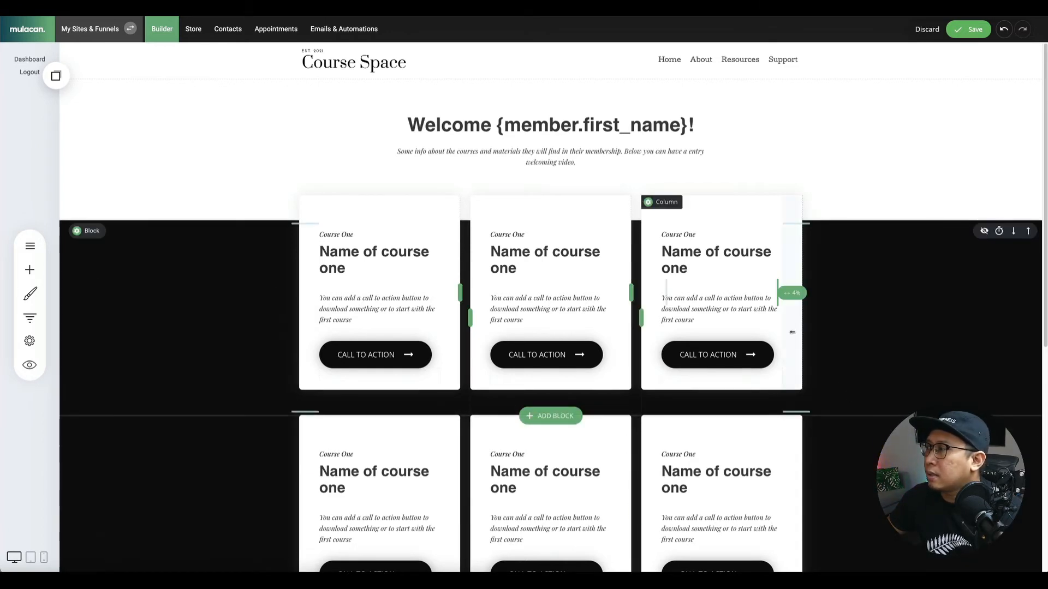
Set the welcome section background to light grey E1E1E1 and save the page.
left_click(77, 88)
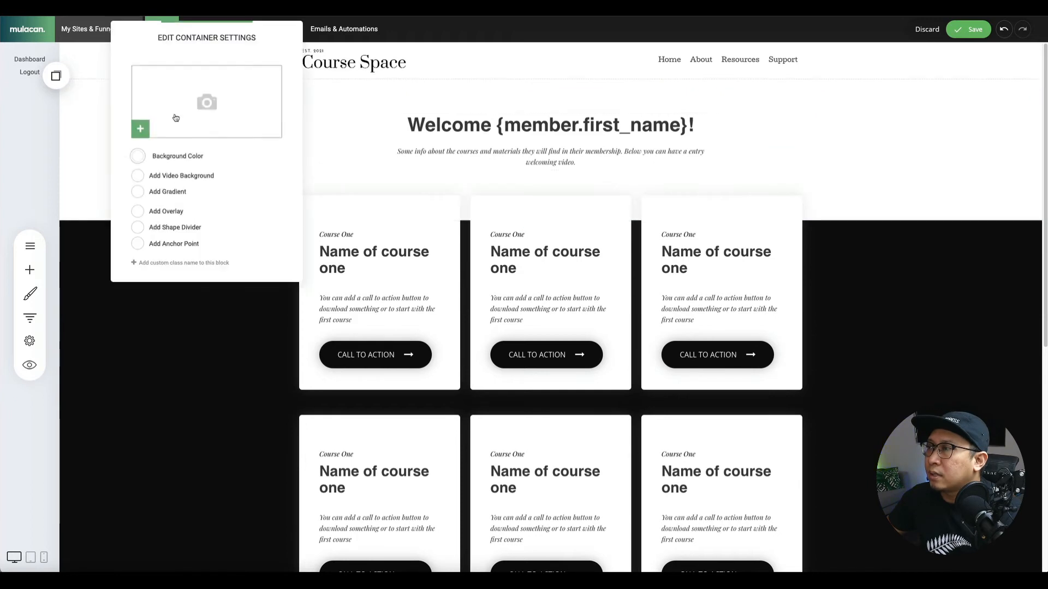
left_click(137, 157)
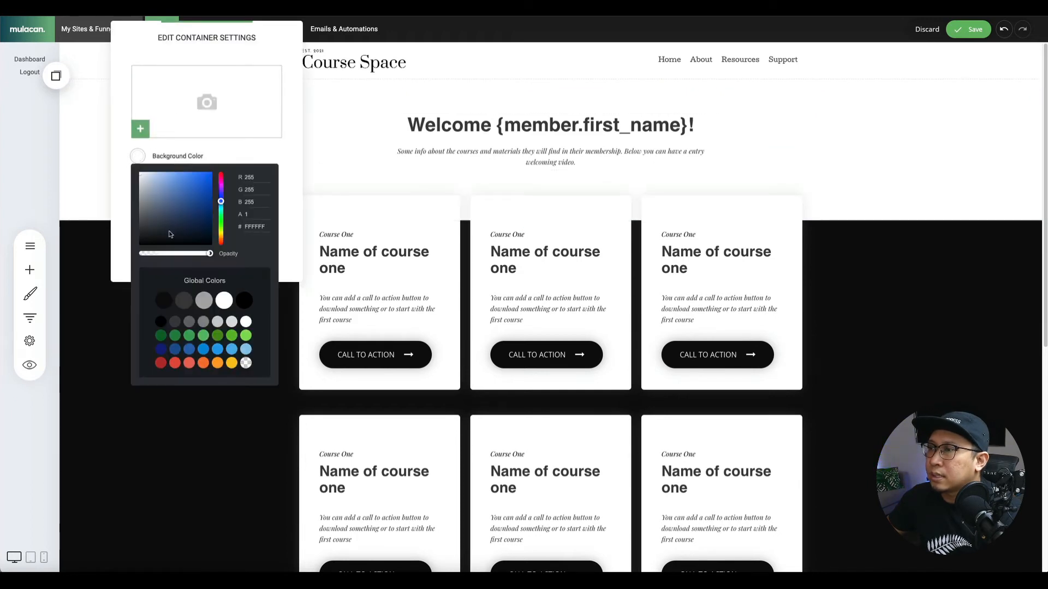
left_click(205, 301)
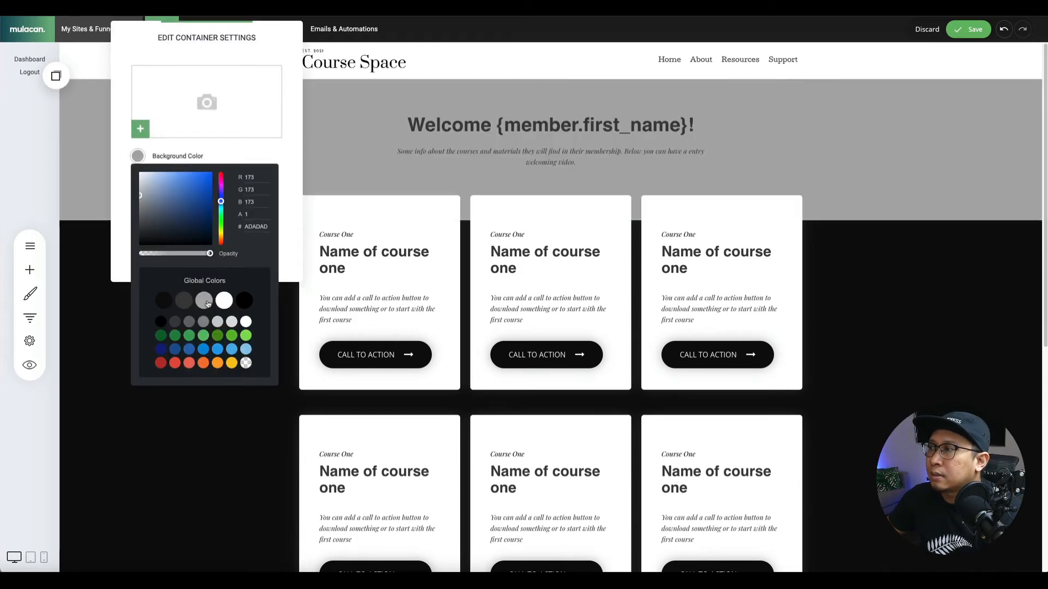
left_click(223, 301)
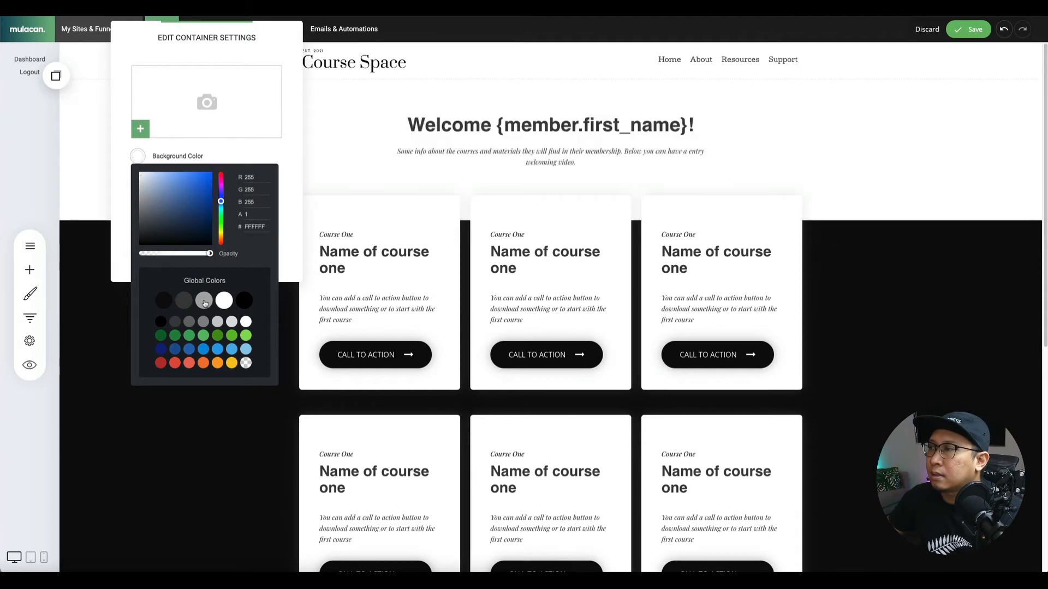
left_click(217, 323)
left_click(232, 322)
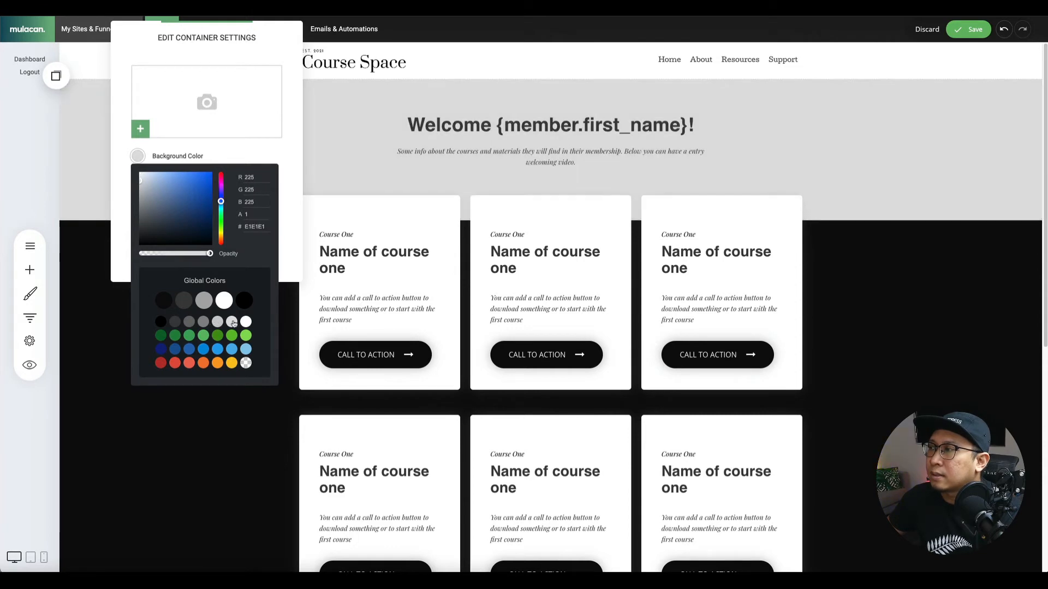
left_click(349, 144)
left_click(348, 141)
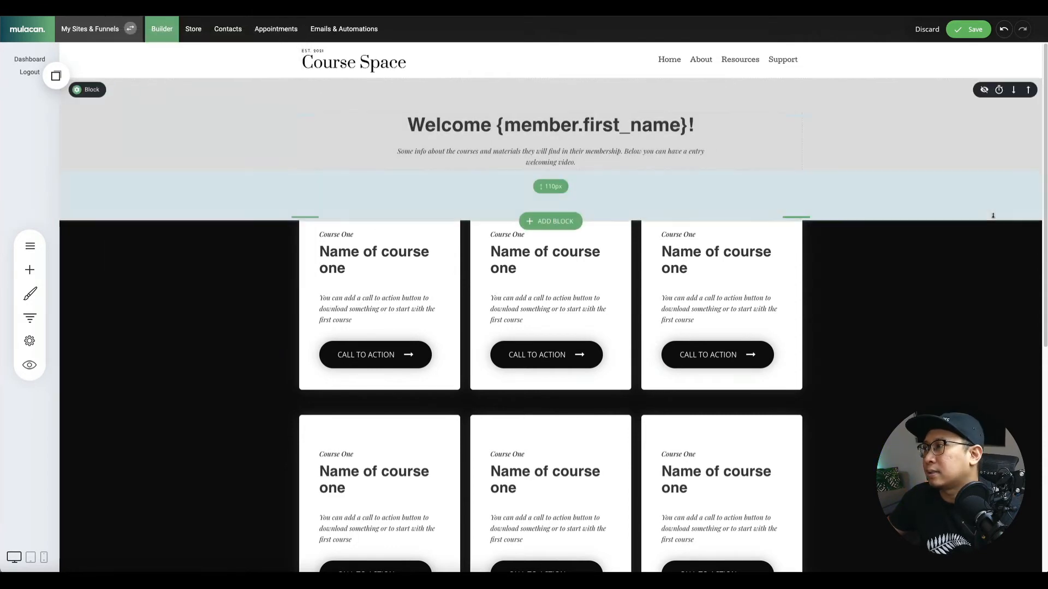
left_click(975, 31)
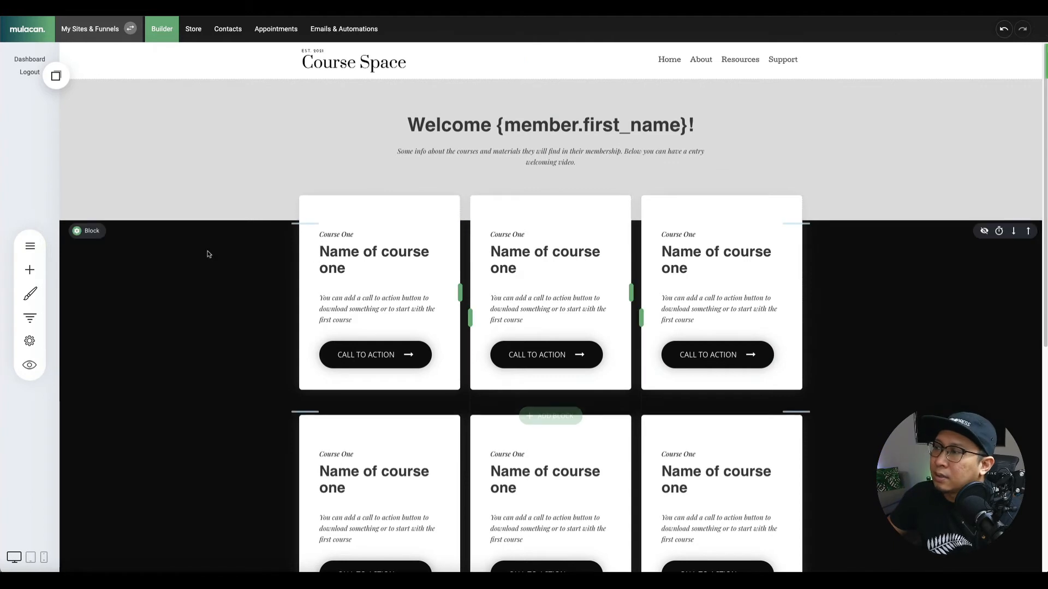
left_click(345, 236)
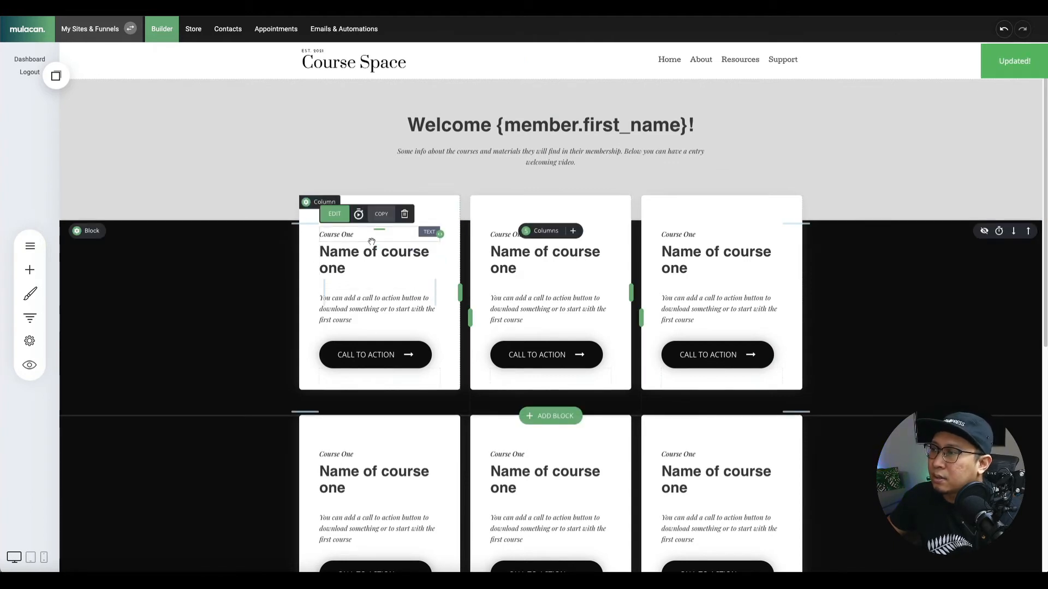
Retitle the cards Digital Marketing, Search Engine Optimisation, Content Marketing, Email Marketing, Web Design, Google SEM.
triple_click(348, 251)
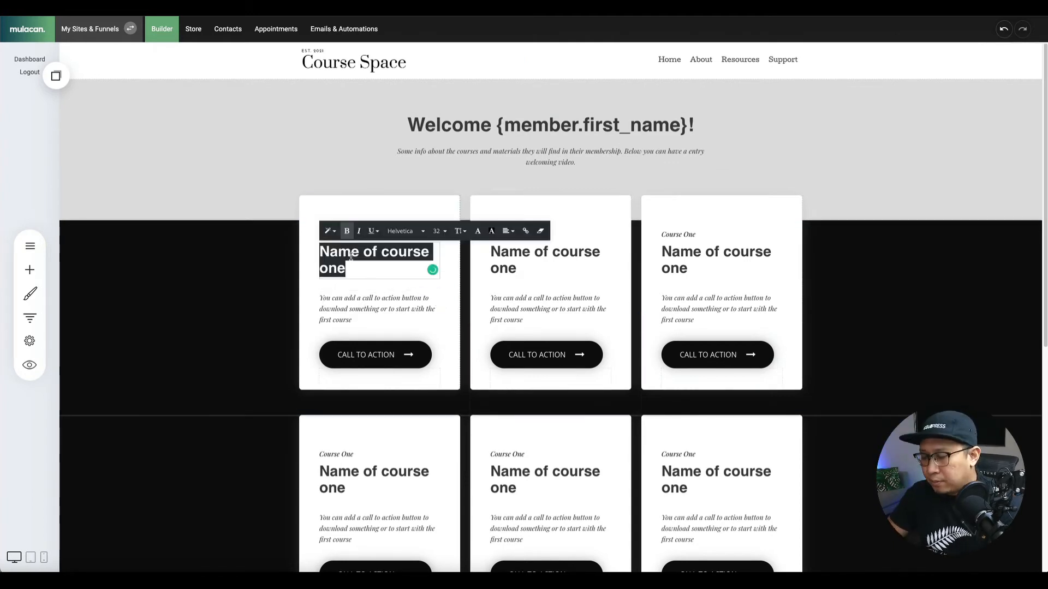
type("Digital Marketing")
triple_click(545, 260)
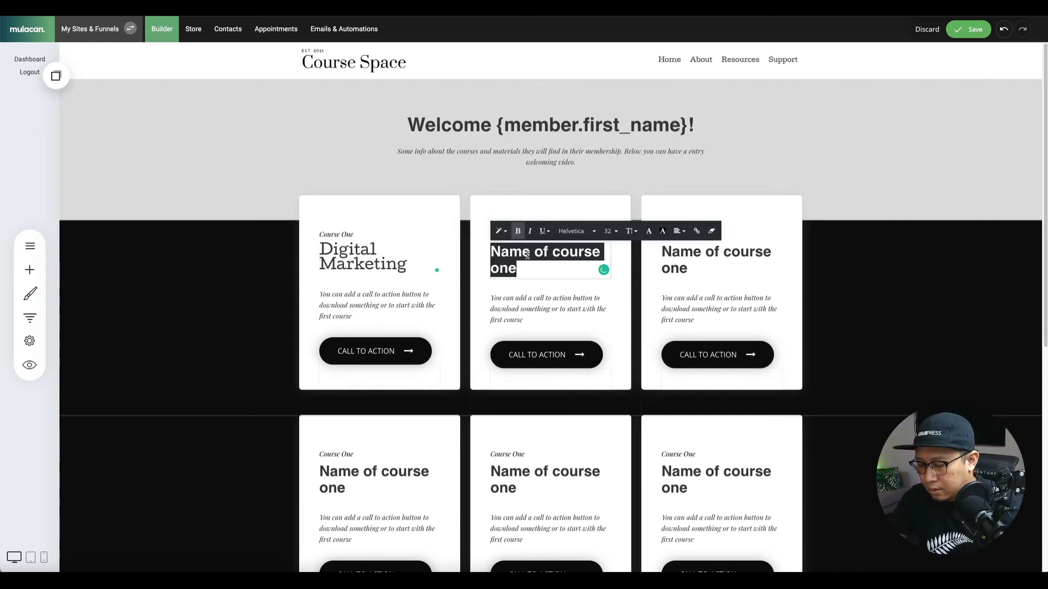
type("Search Engine Optimisation")
triple_click(720, 260)
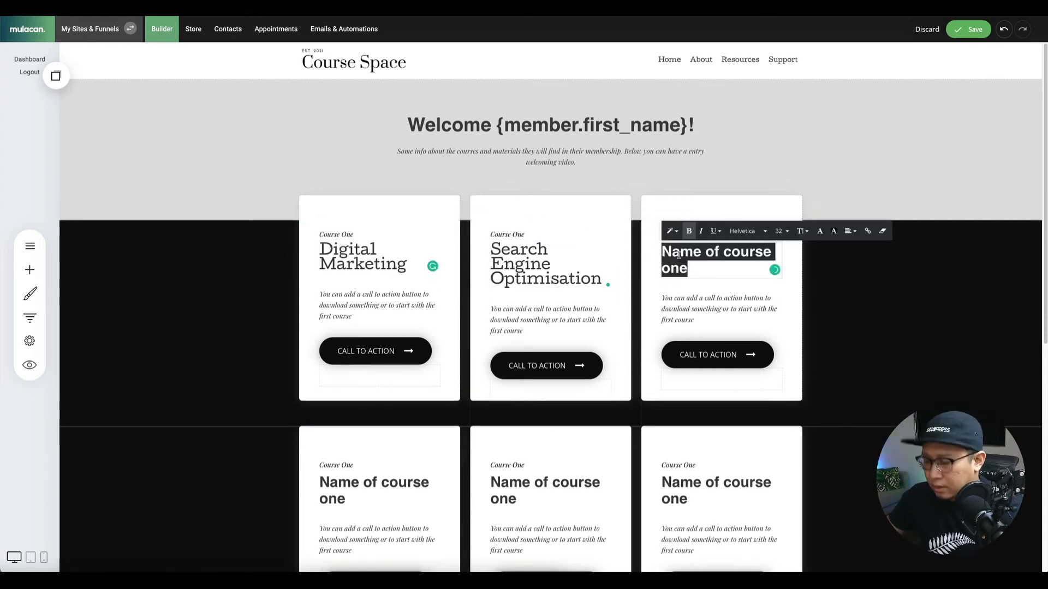
type("Content Marketing")
triple_click(371, 483)
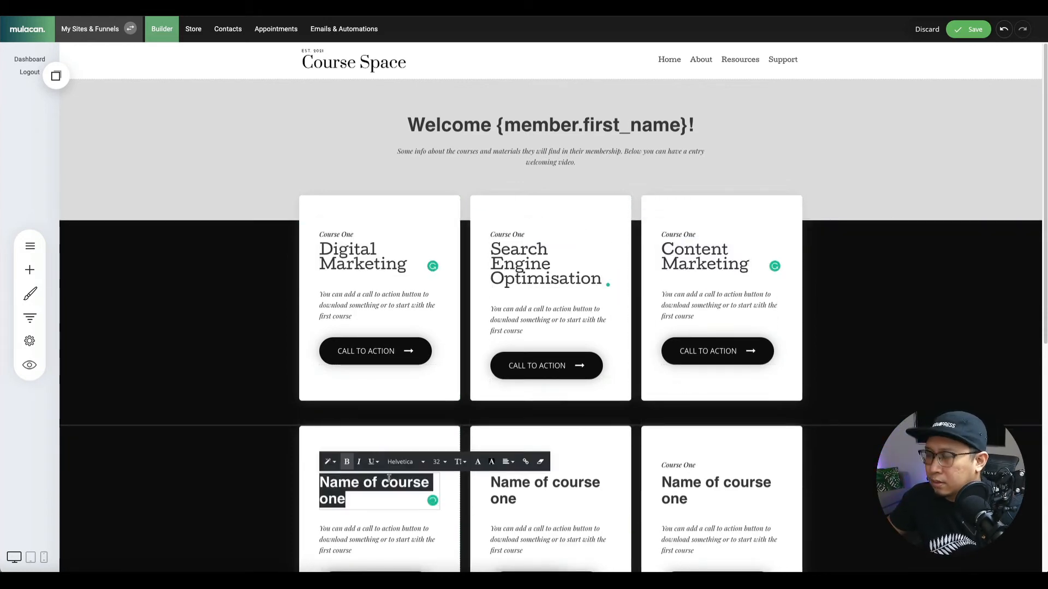
type("Email Marketing")
left_click(546, 482)
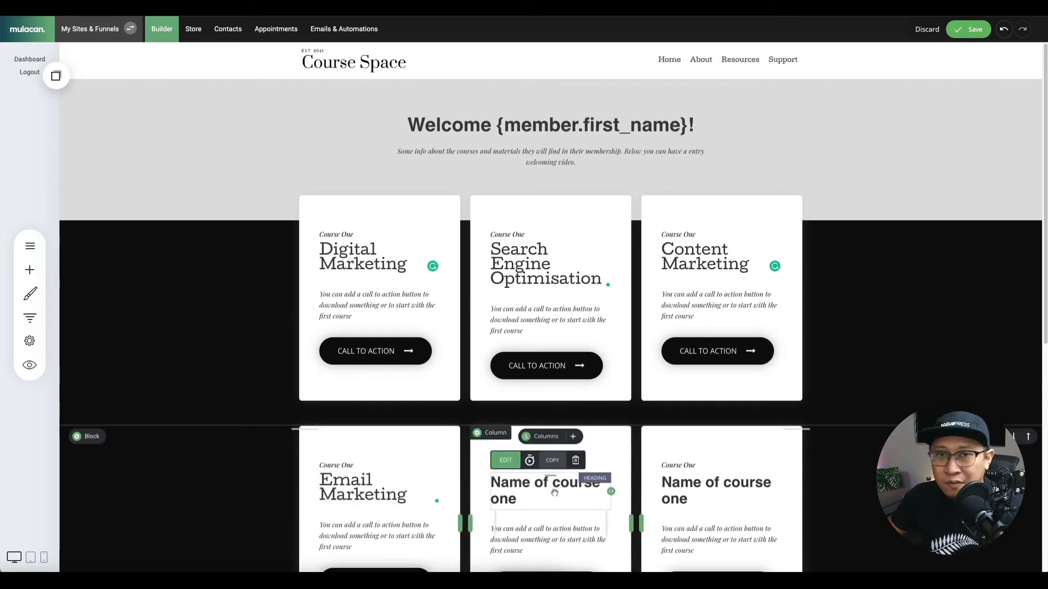
triple_click(546, 483)
type("Web Design")
triple_click(677, 483)
type("Google SEM")
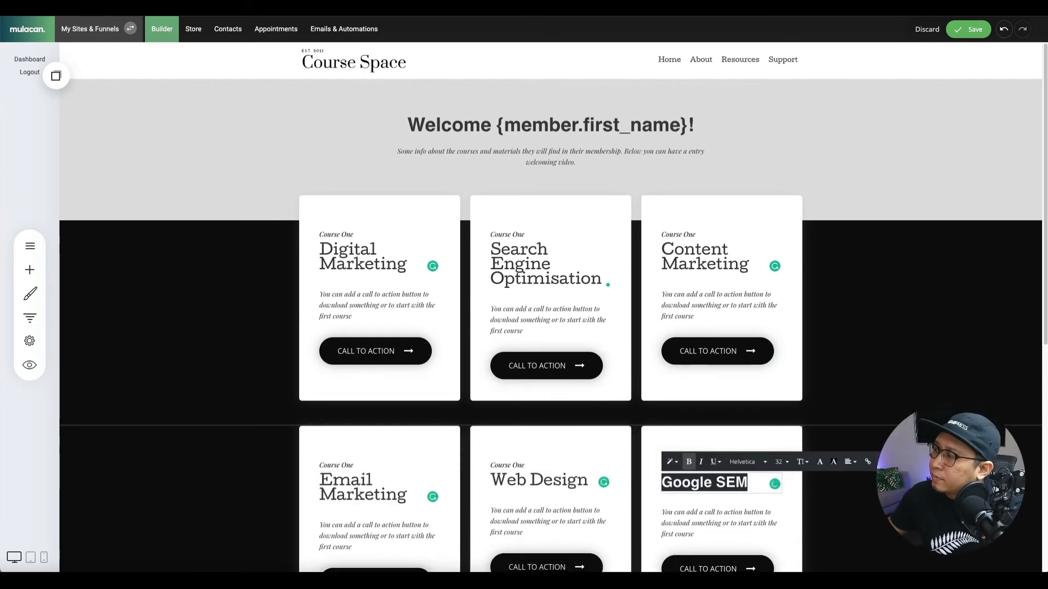
left_click(876, 345)
Add Image widgets to the course cards and save the page.
scroll(876, 345, "down", 2)
left_click(30, 270)
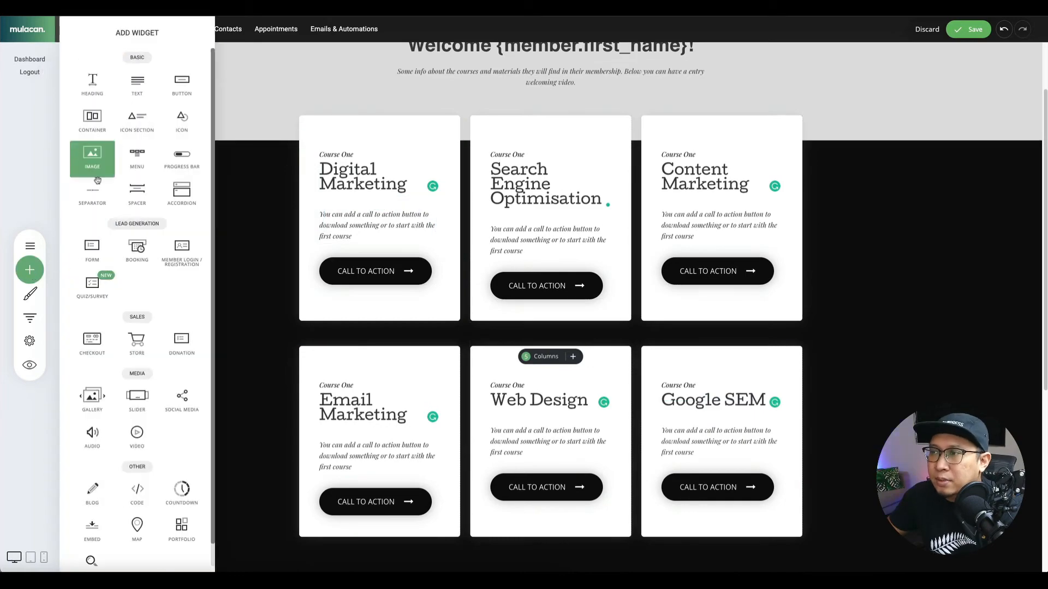
left_click_drag(93, 159, 385, 183)
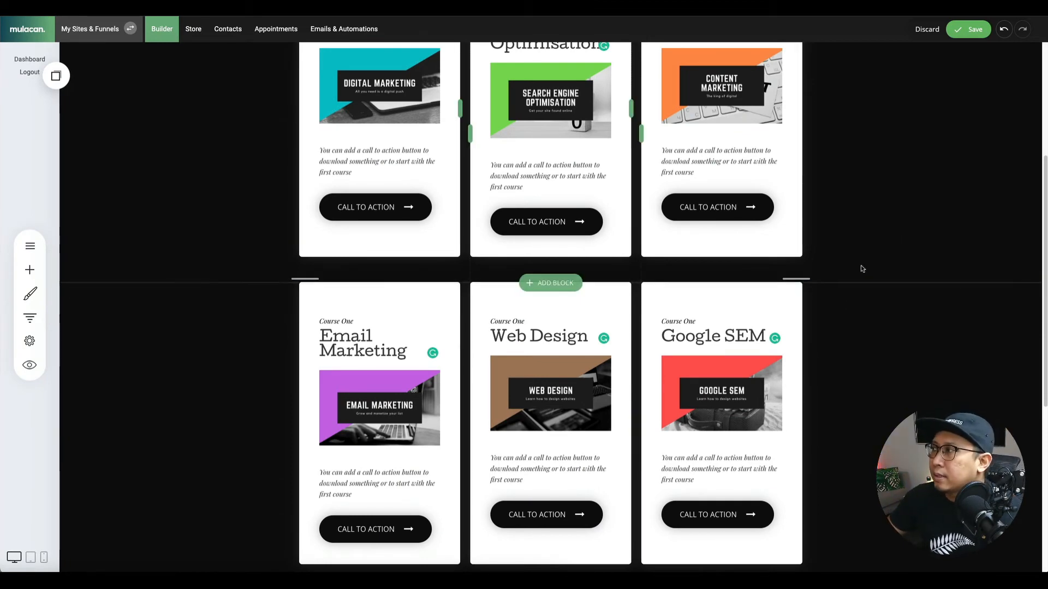
left_click(965, 31)
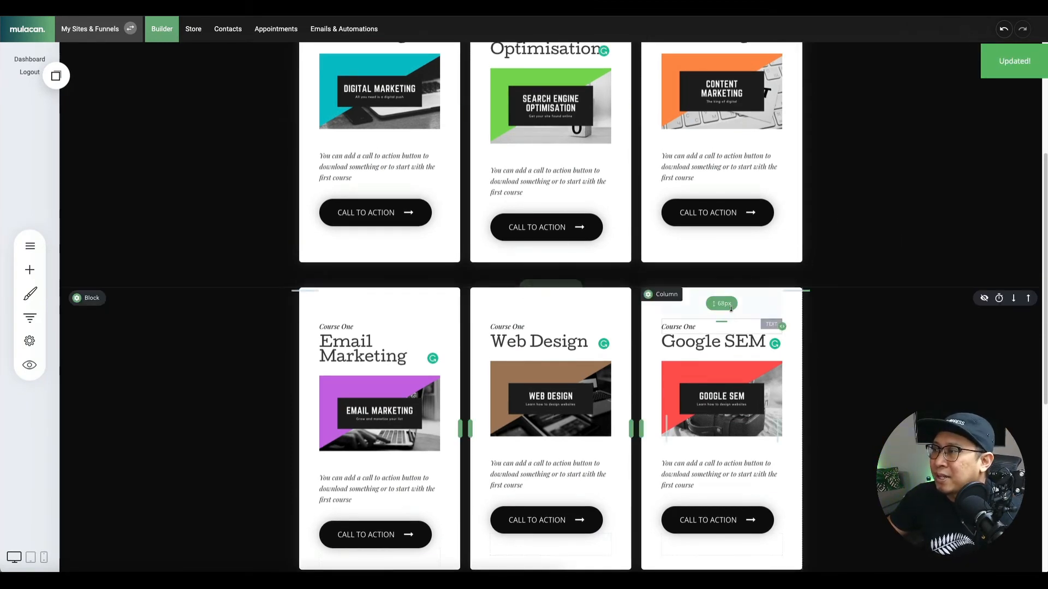
scroll(705, 320, "up", 2)
scroll(705, 320, "down", 1)
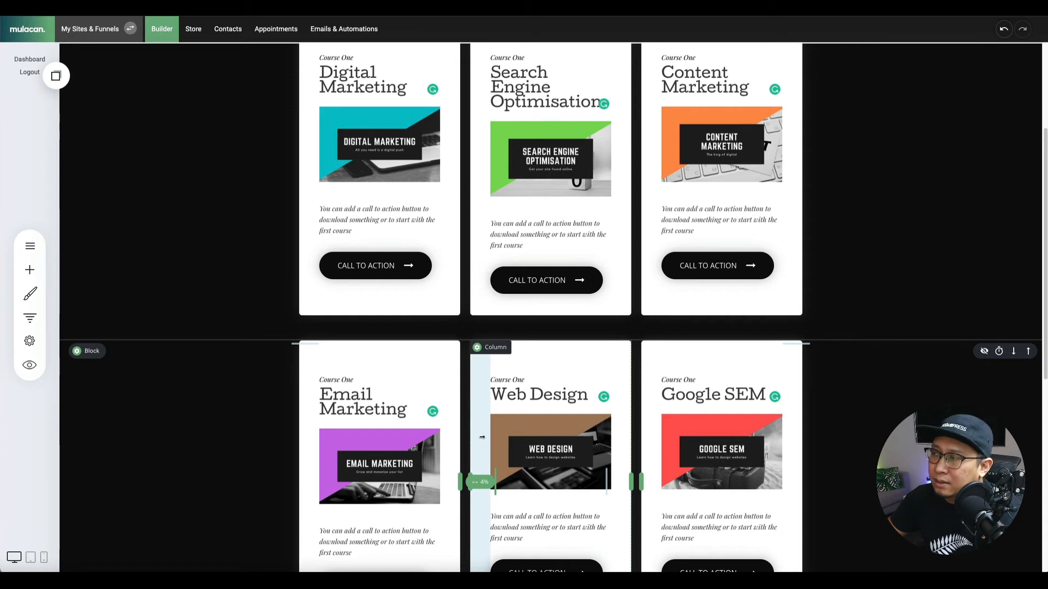
scroll(409, 234, "up", 1)
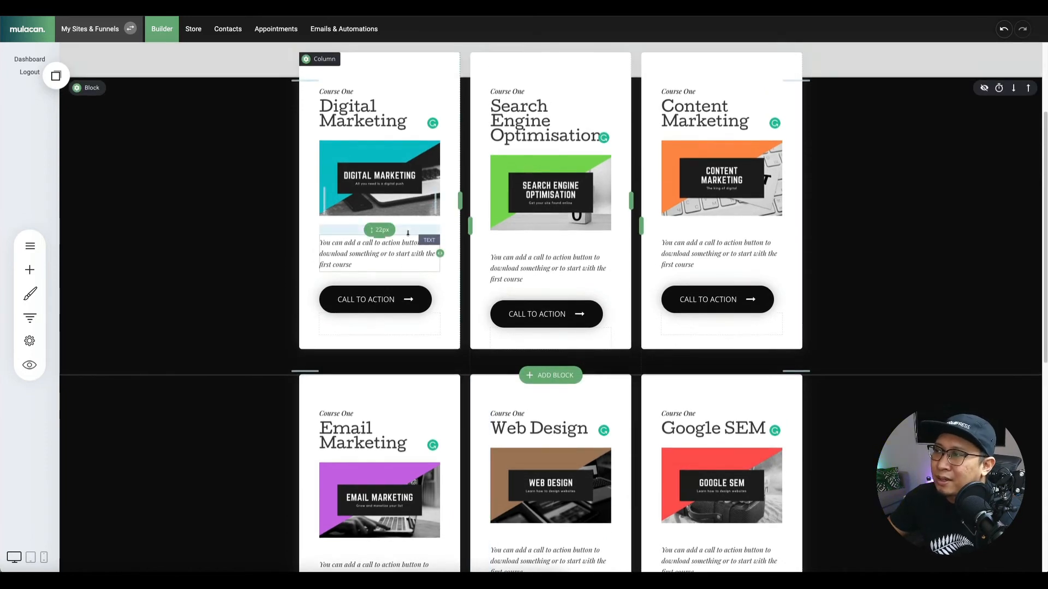
Move each of the six card images above its heading and save the layout.
left_click_drag(344, 160, 344, 101)
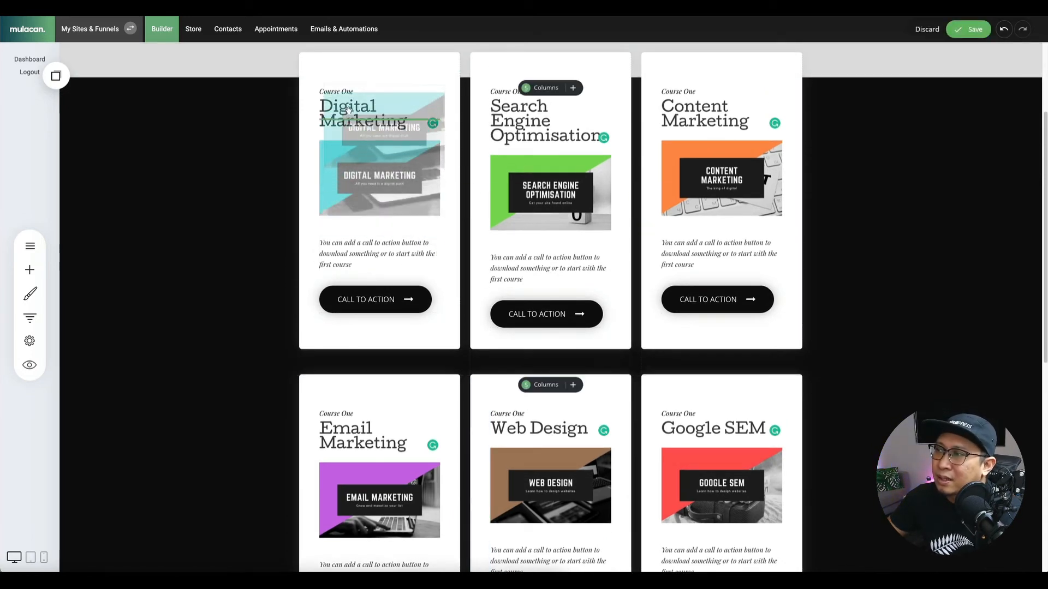
mouse_move(570, 183)
left_mouse_down()
mouse_move(559, 115)
mouse_move(557, 183)
left_mouse_up()
left_click_drag(697, 180, 695, 105)
left_click_drag(365, 485, 364, 431)
left_click_drag(531, 494, 532, 426)
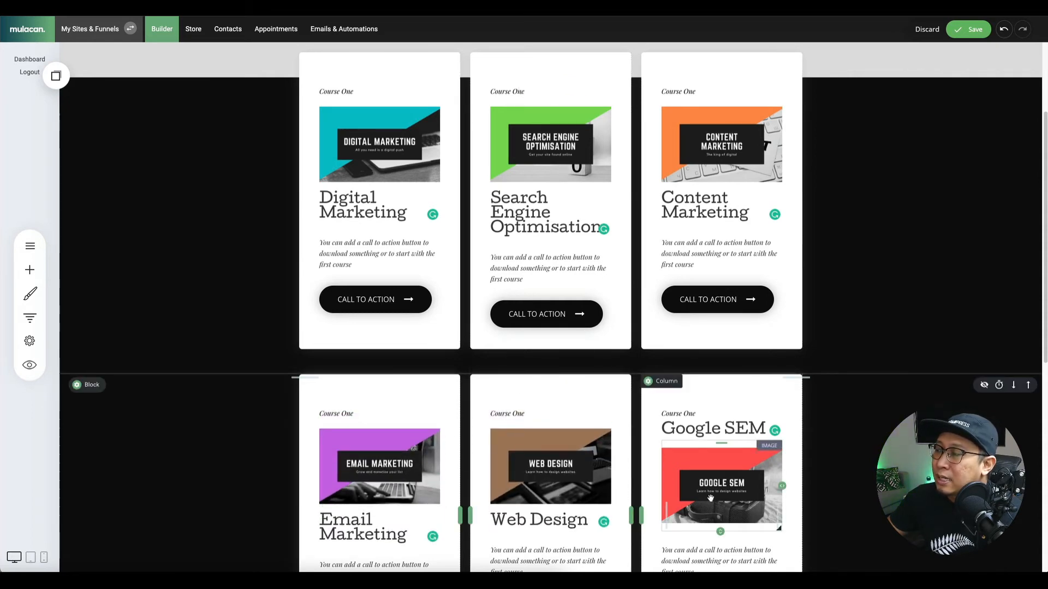
left_click_drag(710, 497, 707, 426)
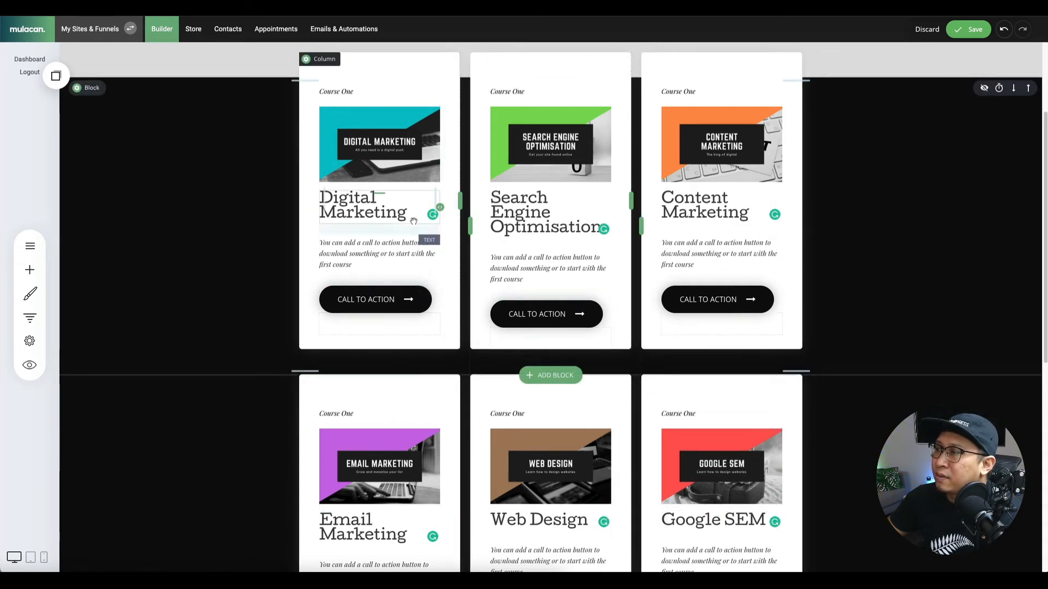
scroll(497, 270, "down", 5)
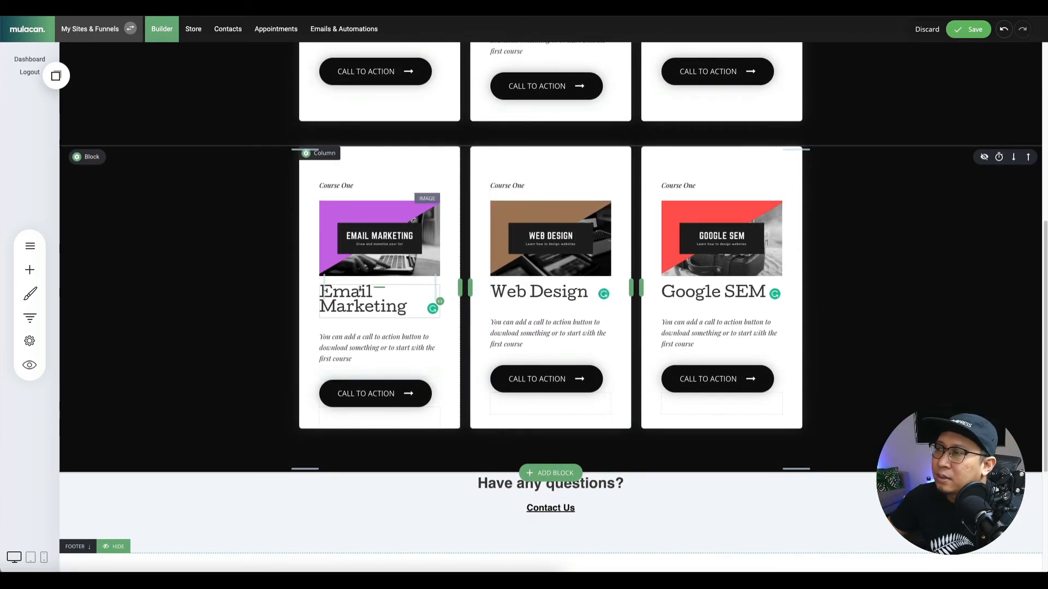
scroll(355, 213, "up", 3)
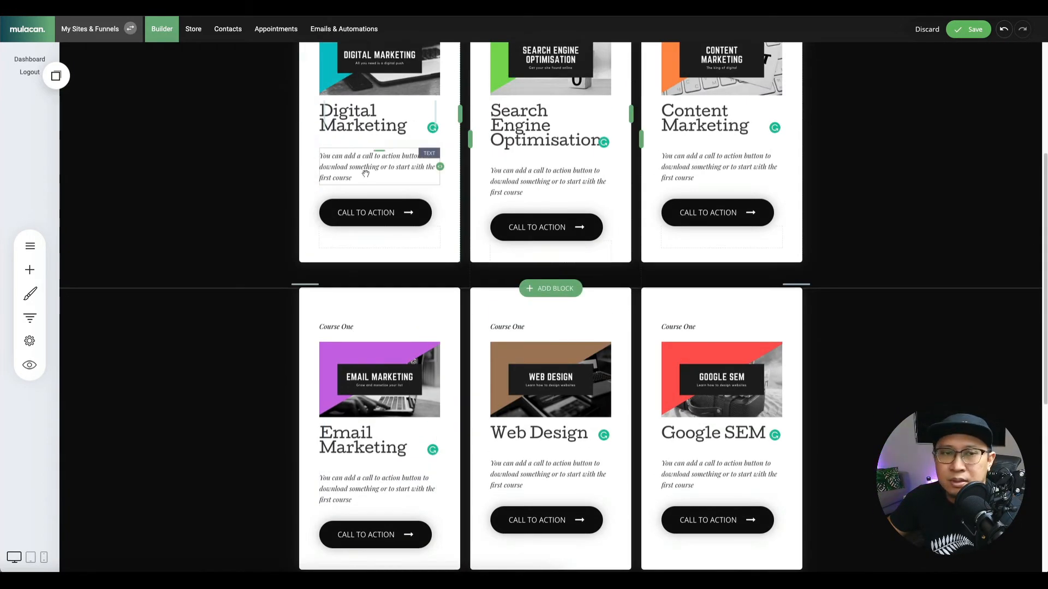
left_click(969, 29)
scroll(847, 375, "down", 2)
scroll(848, 375, "up", 4)
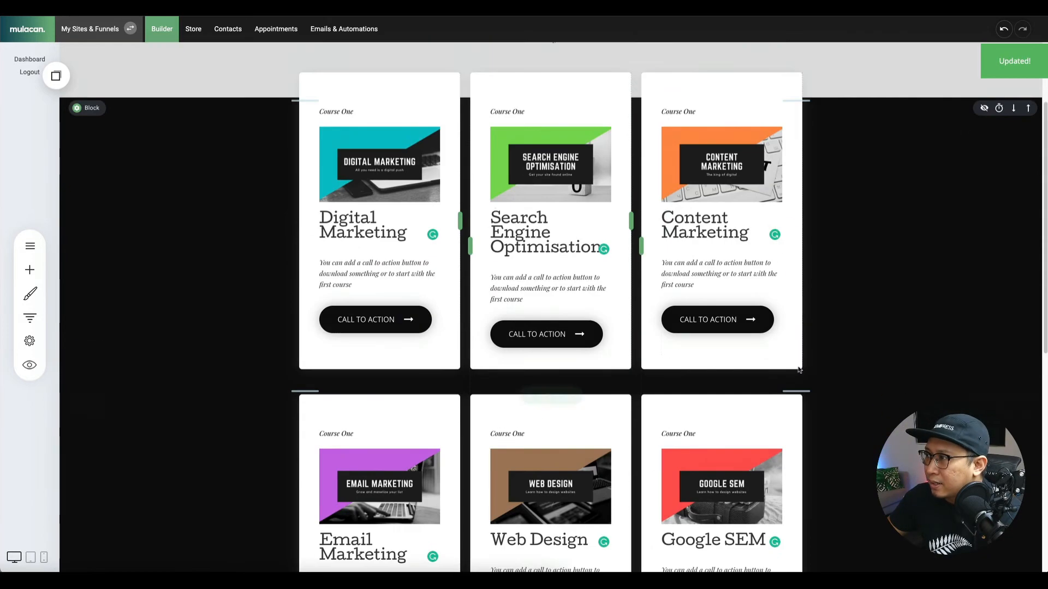
left_click(371, 322)
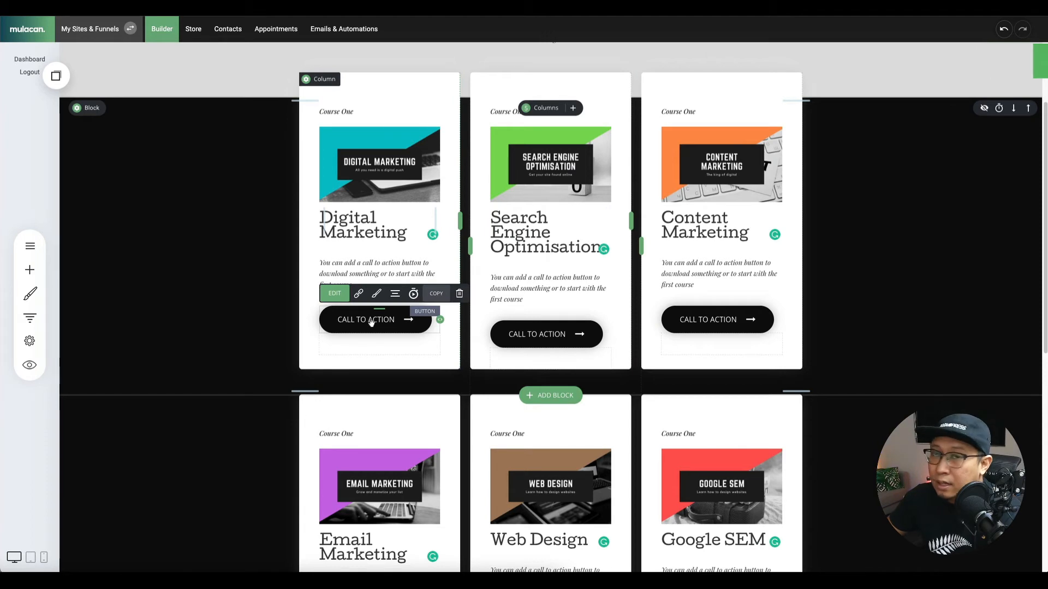
Relabel the Digital Marketing button 'Access Classs' in a bold Cutive font.
left_click(370, 322)
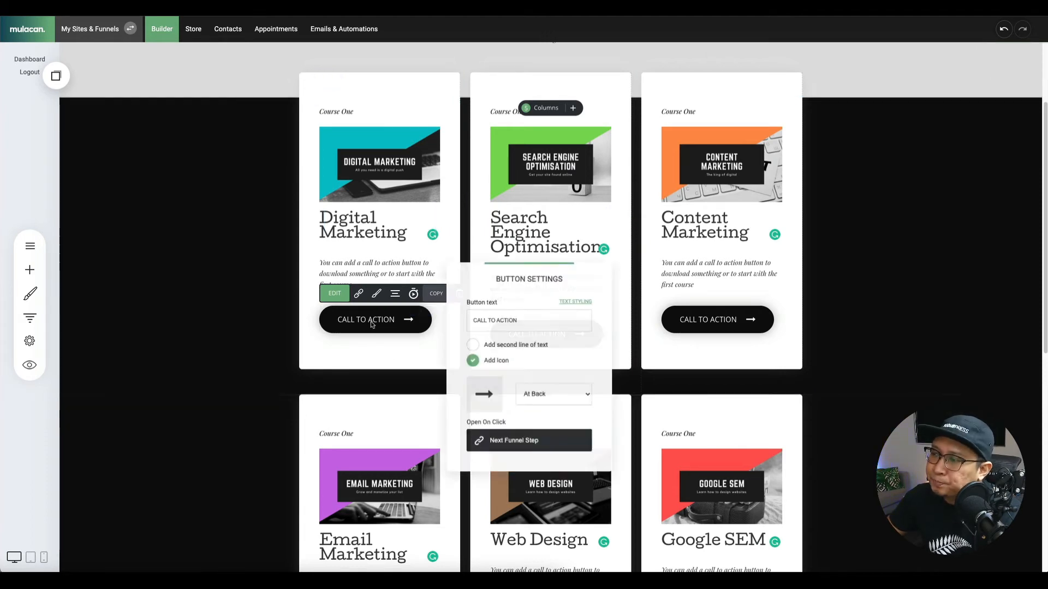
triple_click(501, 320)
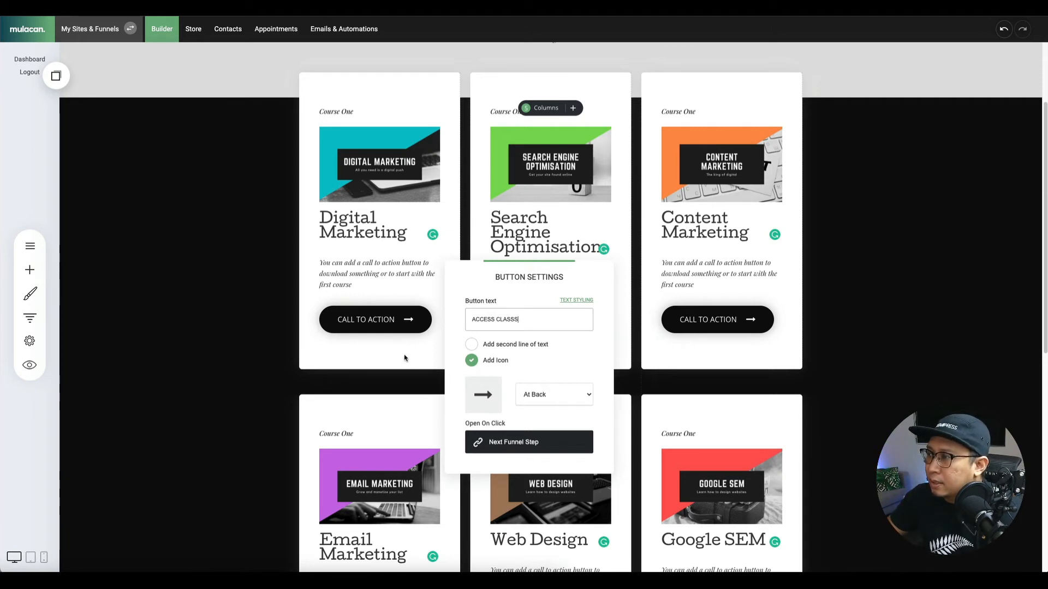
left_click(568, 301)
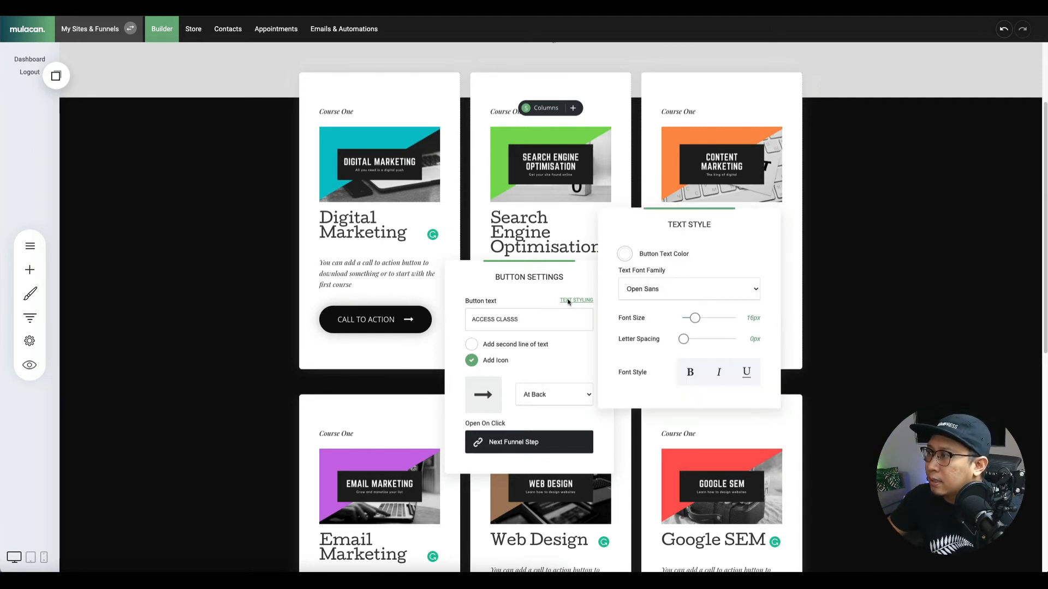
left_click(683, 288)
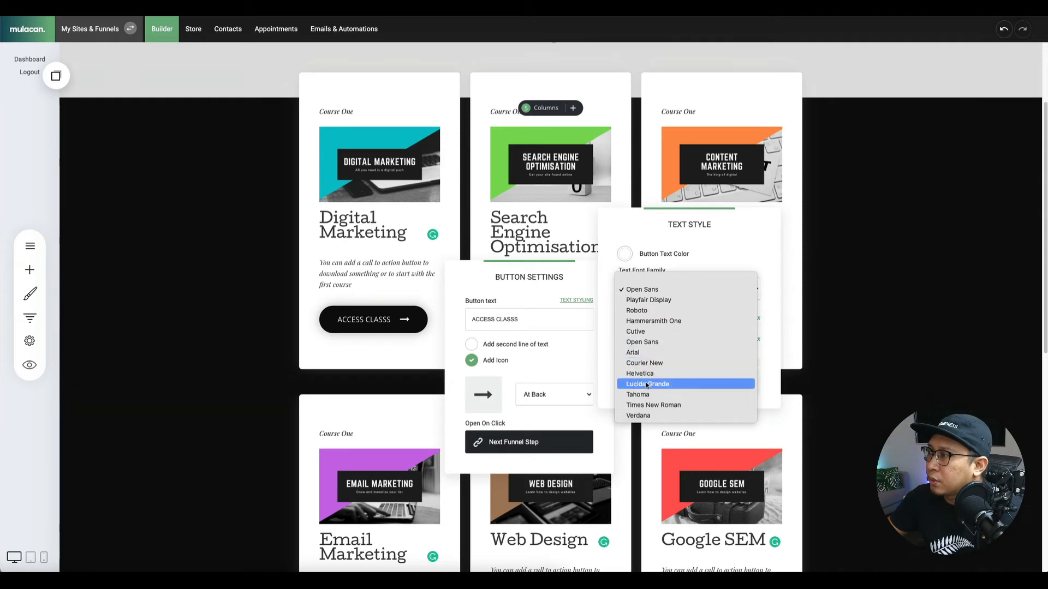
left_click(637, 332)
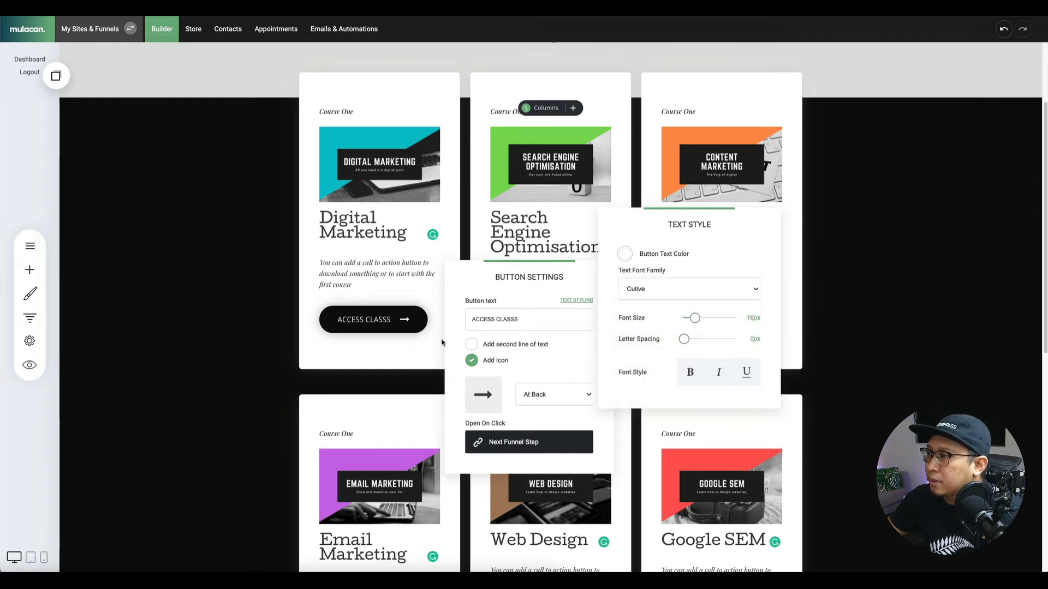
left_click(682, 375)
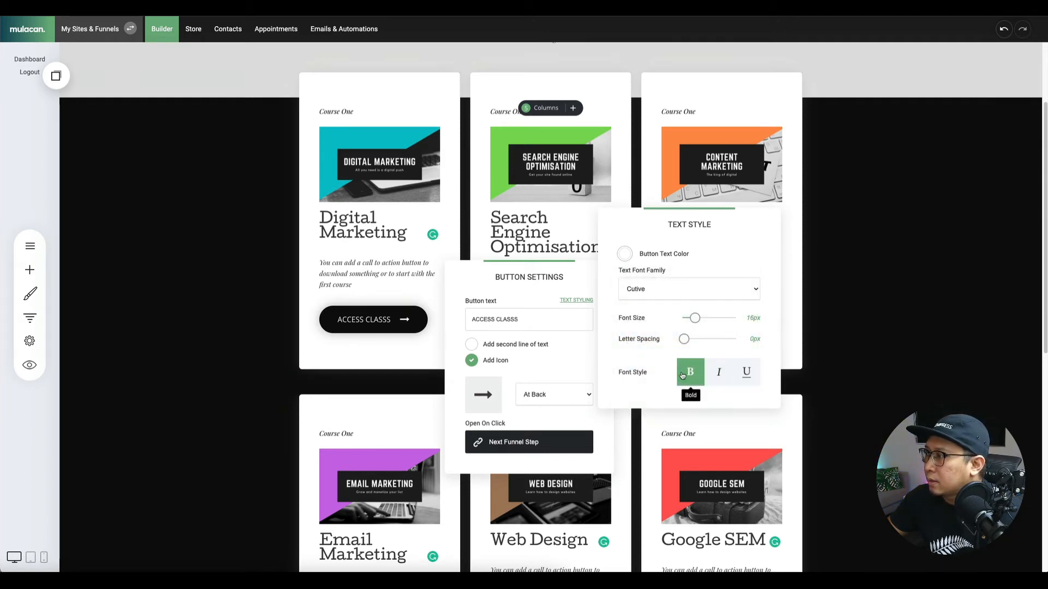
left_click(535, 297)
left_click(406, 353)
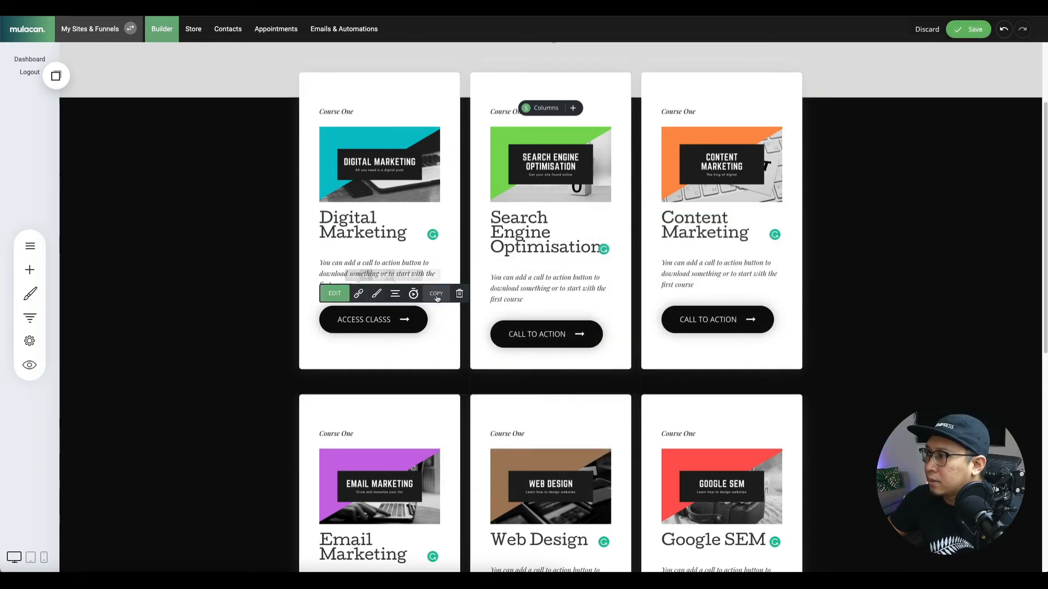
Recheck the button's text styling and save the Dashboard page.
left_click(376, 295)
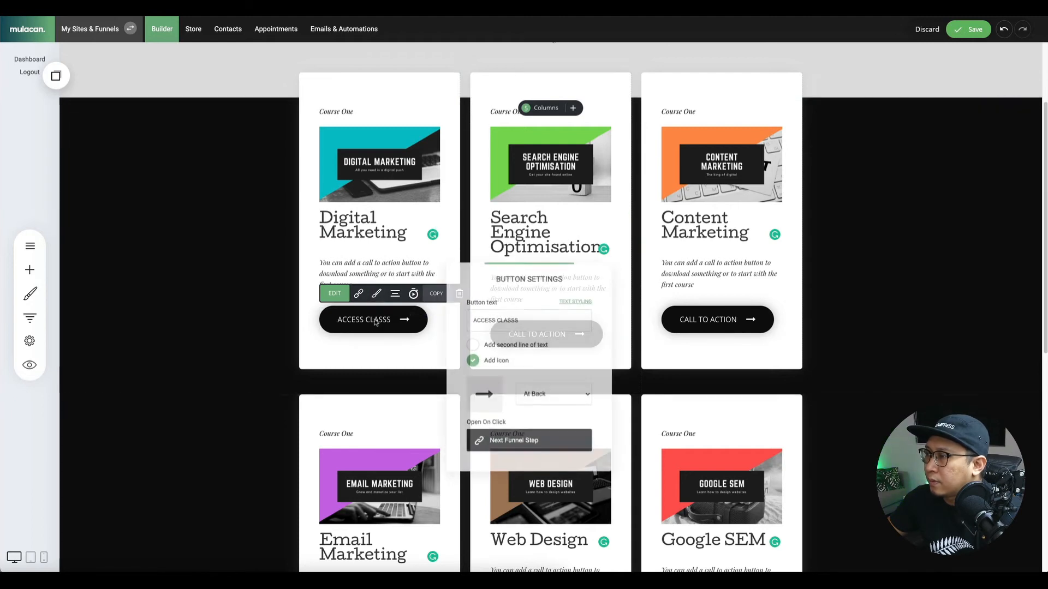
left_click(579, 301)
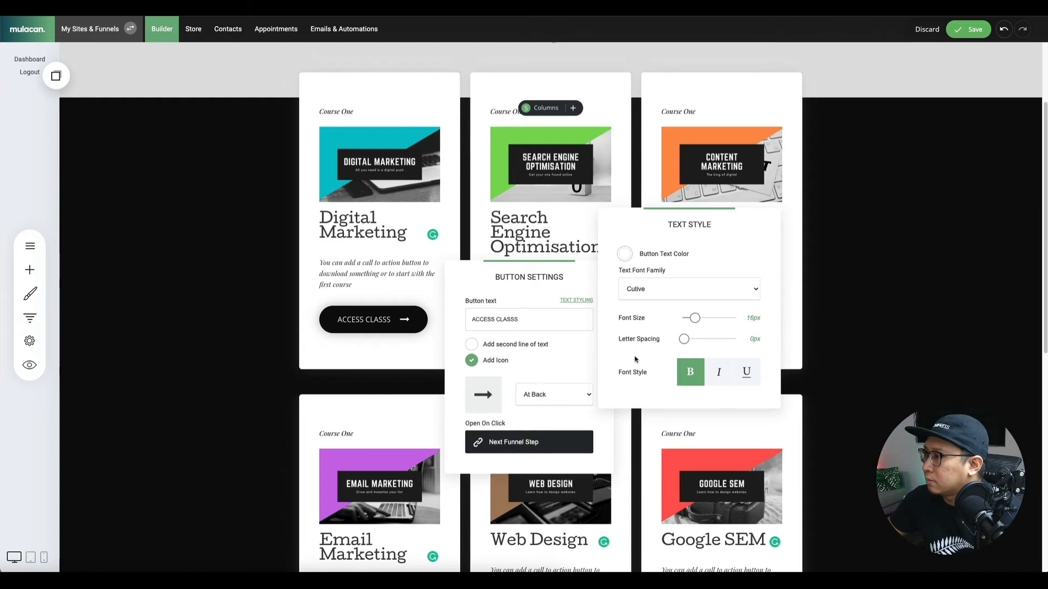
left_click(382, 299)
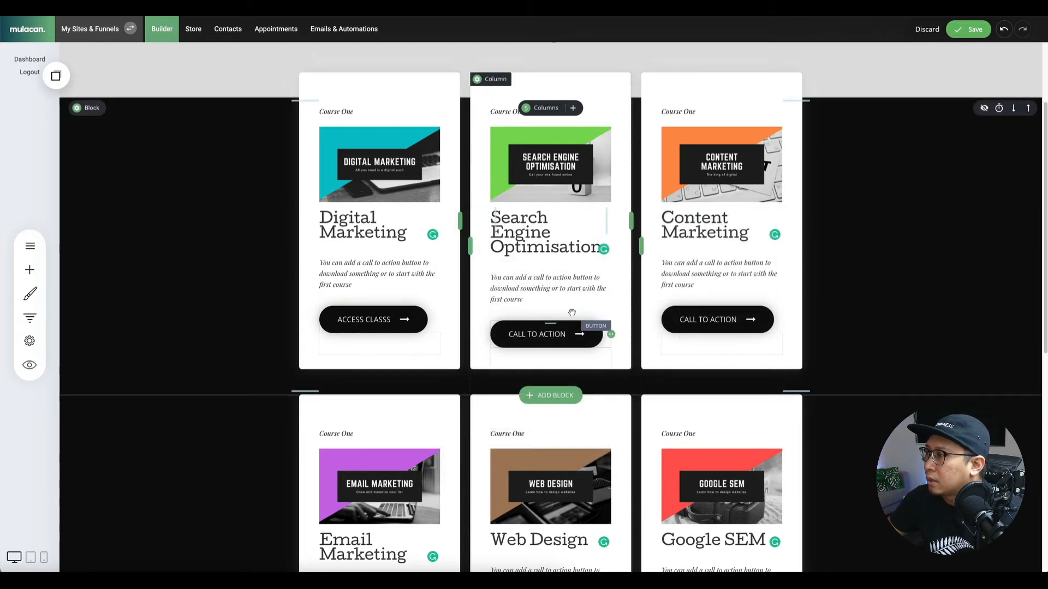
left_click(969, 30)
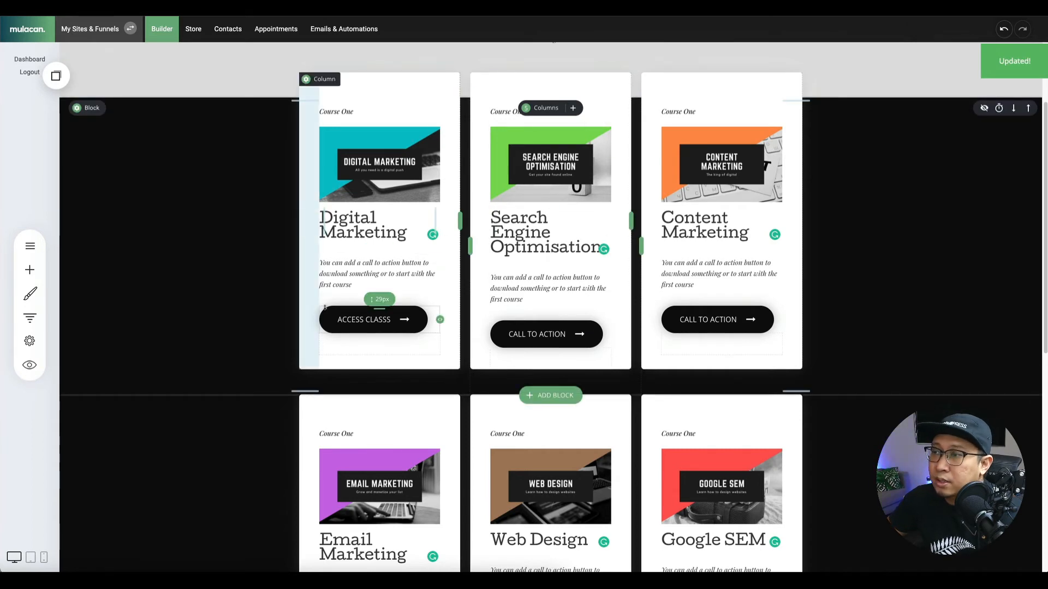
left_click(374, 322)
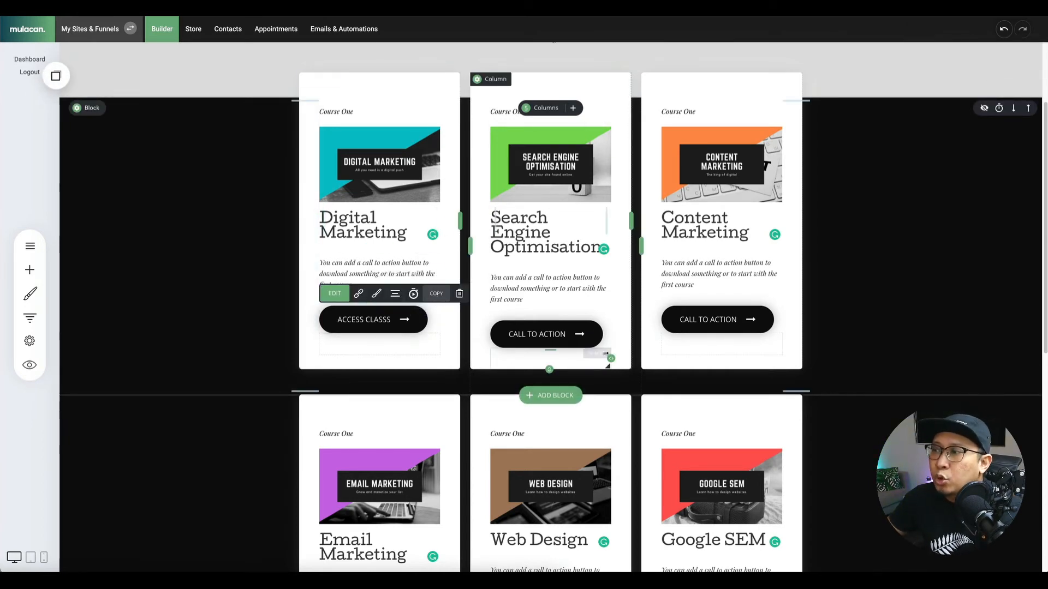
Place the copied Access Classs button in all three top cards, replacing Digital Marketing's original.
left_click(58, 77)
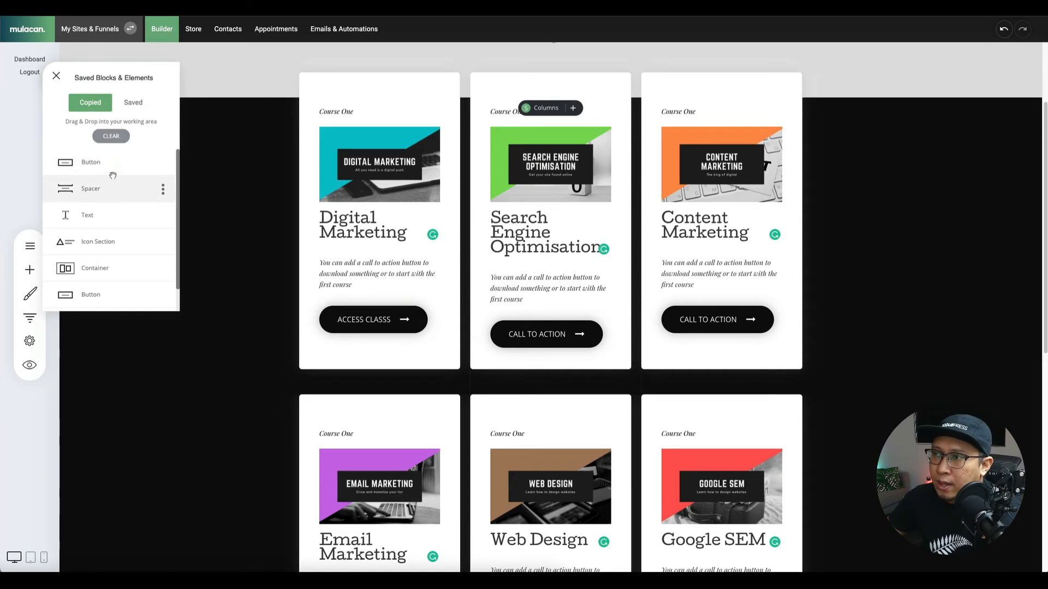
left_click_drag(109, 170, 560, 315)
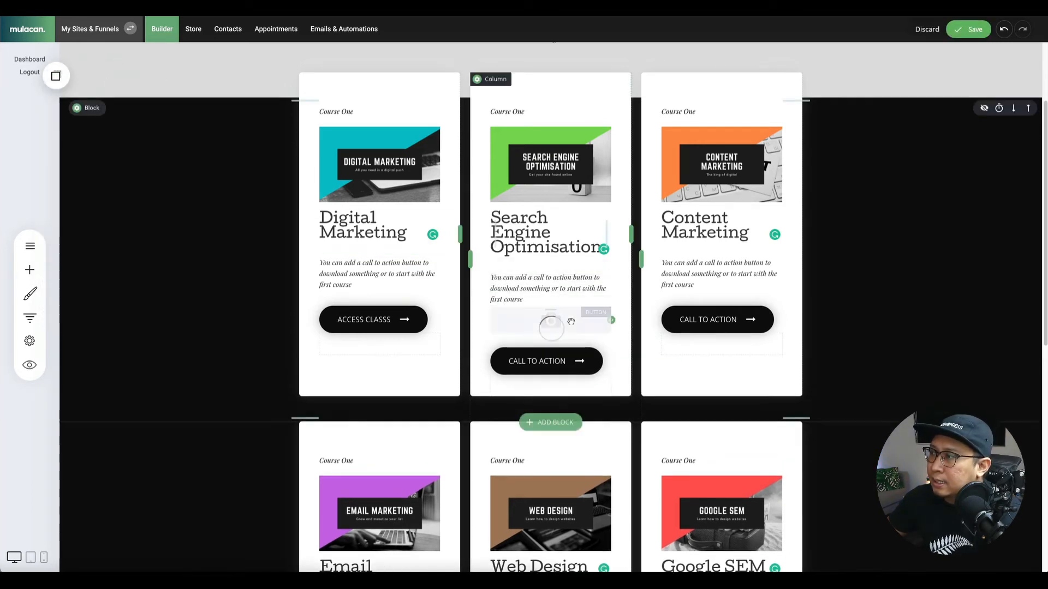
left_click(56, 76)
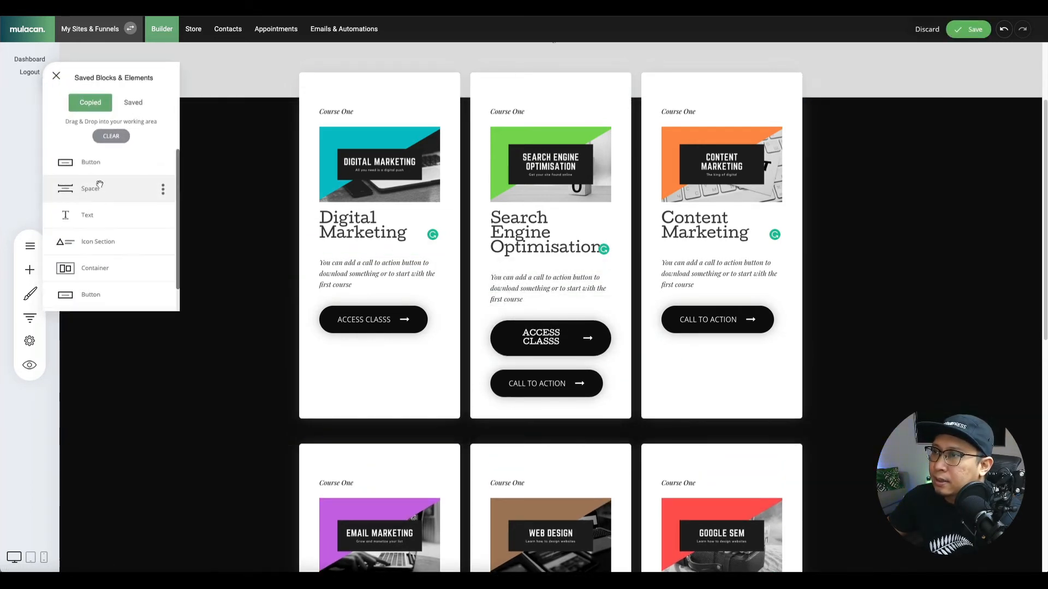
left_click_drag(101, 168, 683, 302)
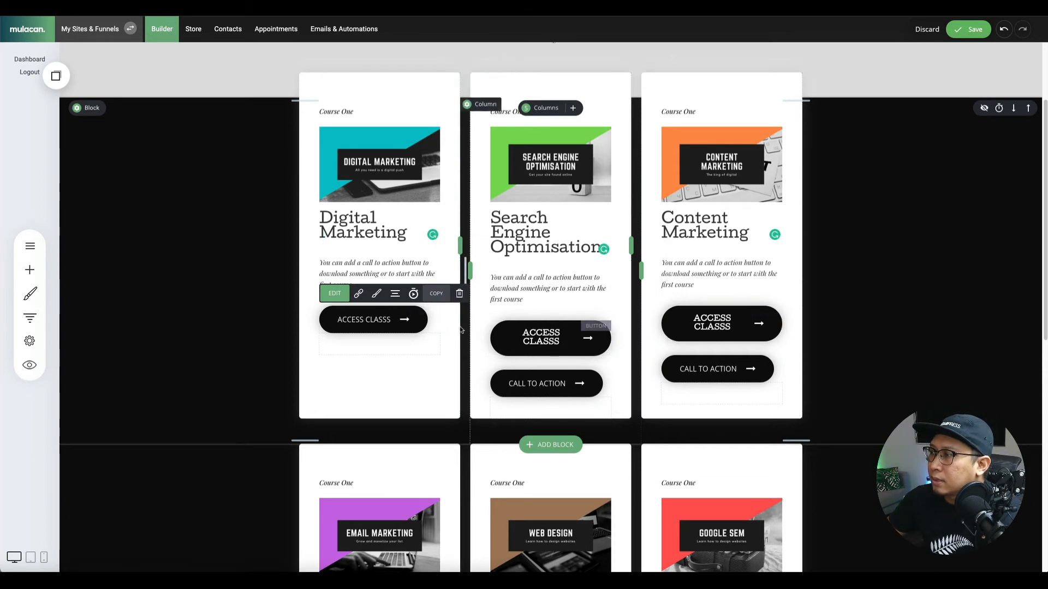
left_click(459, 293)
left_click(562, 248)
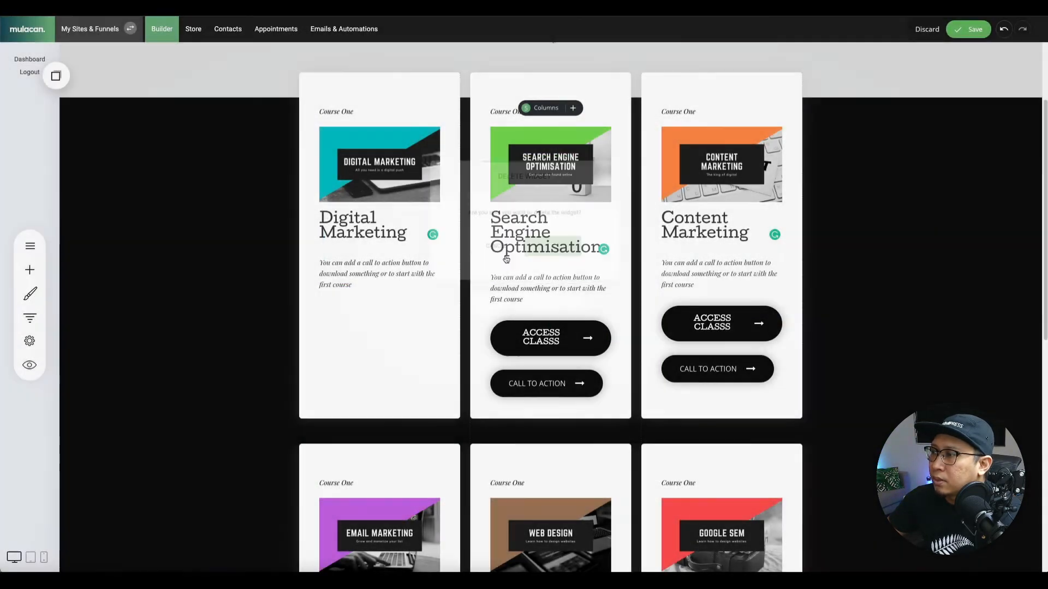
left_click(55, 76)
left_click_drag(90, 162, 368, 310)
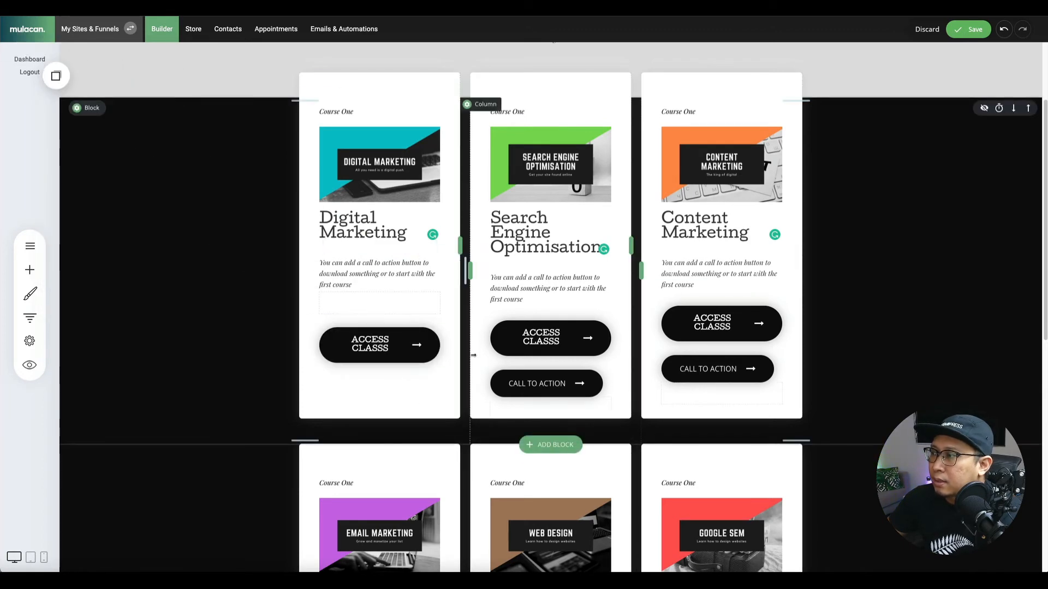
Delete the SEO and Content Marketing Call to Action buttons and enlarge the Digital Marketing spacer.
scroll(473, 355, "down", 1)
left_click(631, 313)
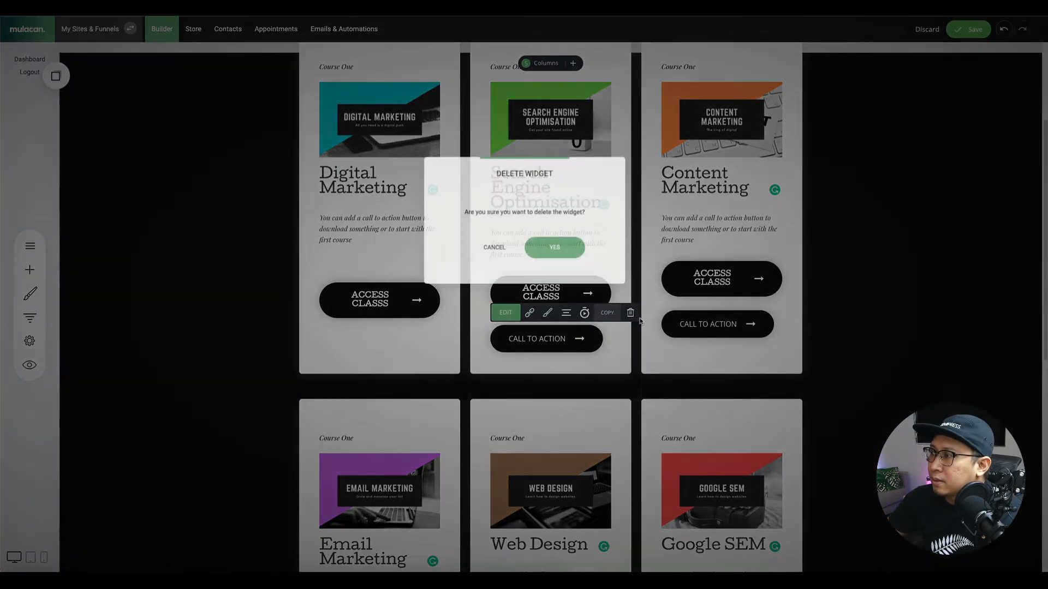
left_click(577, 253)
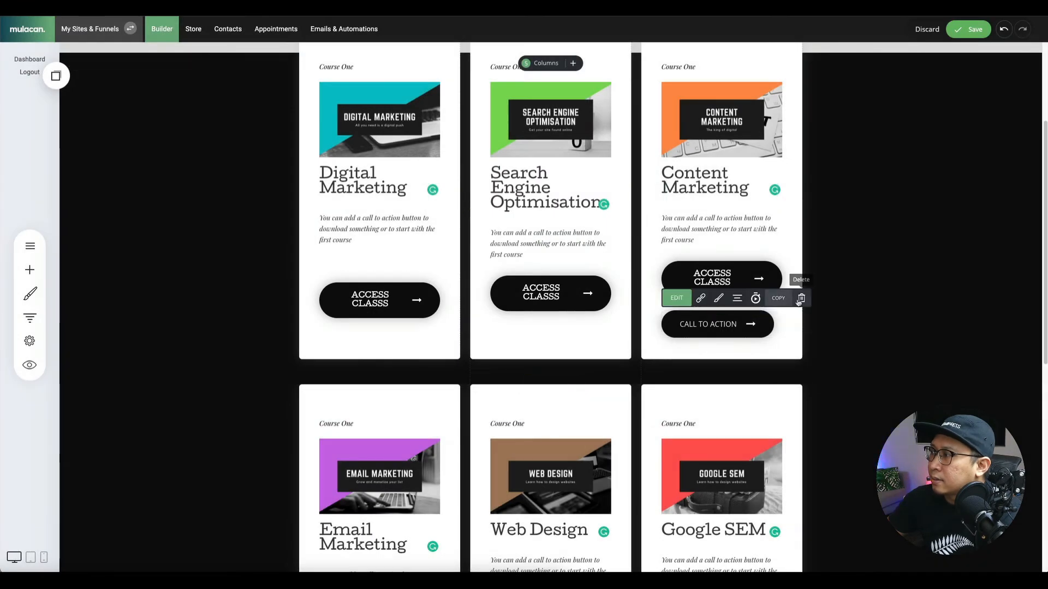
left_click(801, 298)
left_click(573, 252)
scroll(419, 339, "down", 2)
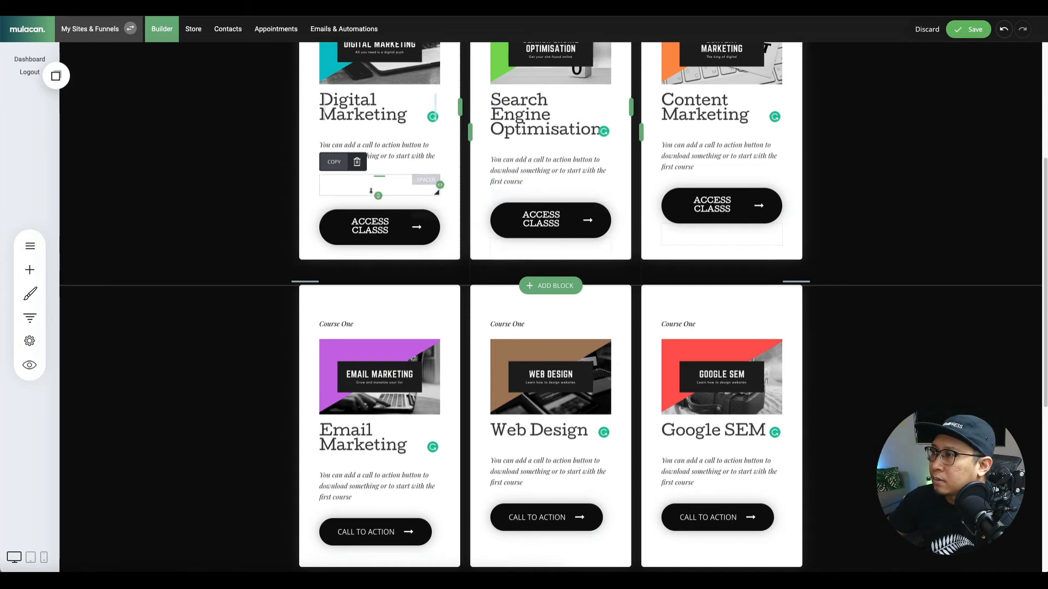
left_click_drag(371, 191, 372, 191)
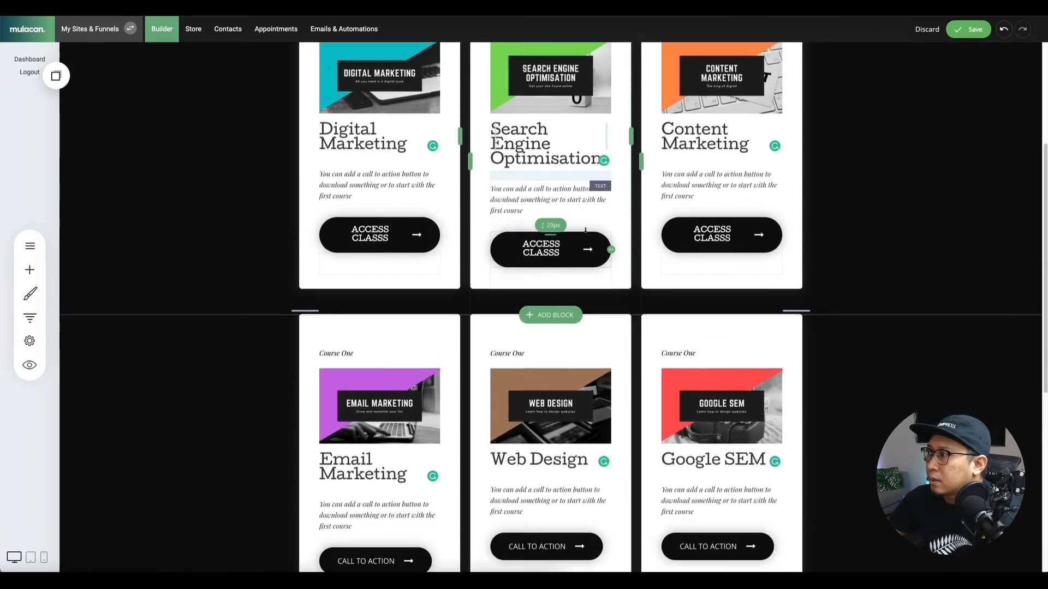
Swap Call to Action for Access Classs buttons in the Email Marketing and Web Design cards.
scroll(428, 197, "down", 5)
left_click(53, 82)
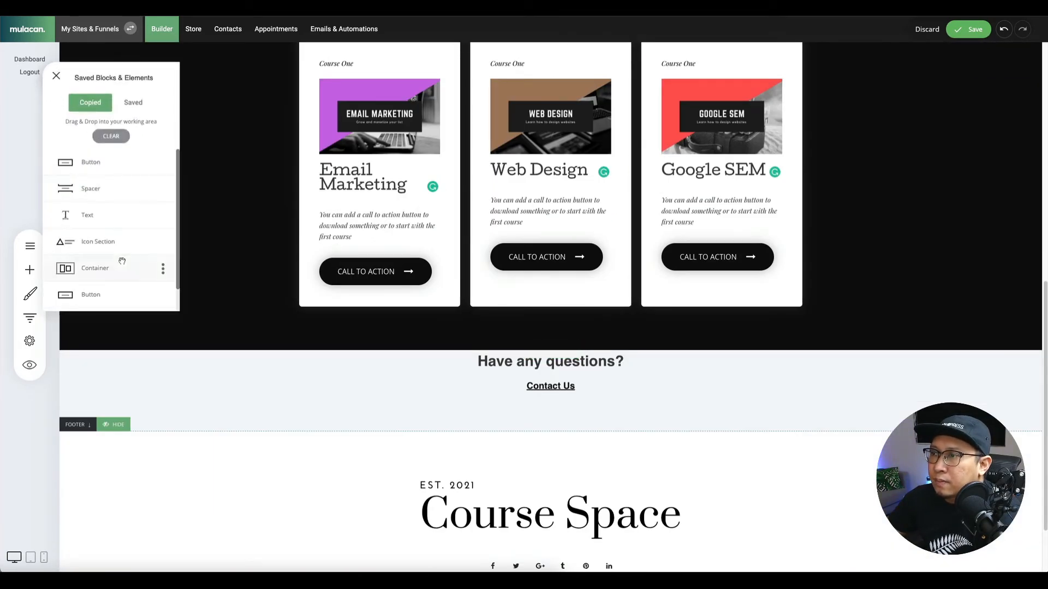
left_click_drag(82, 161, 309, 254)
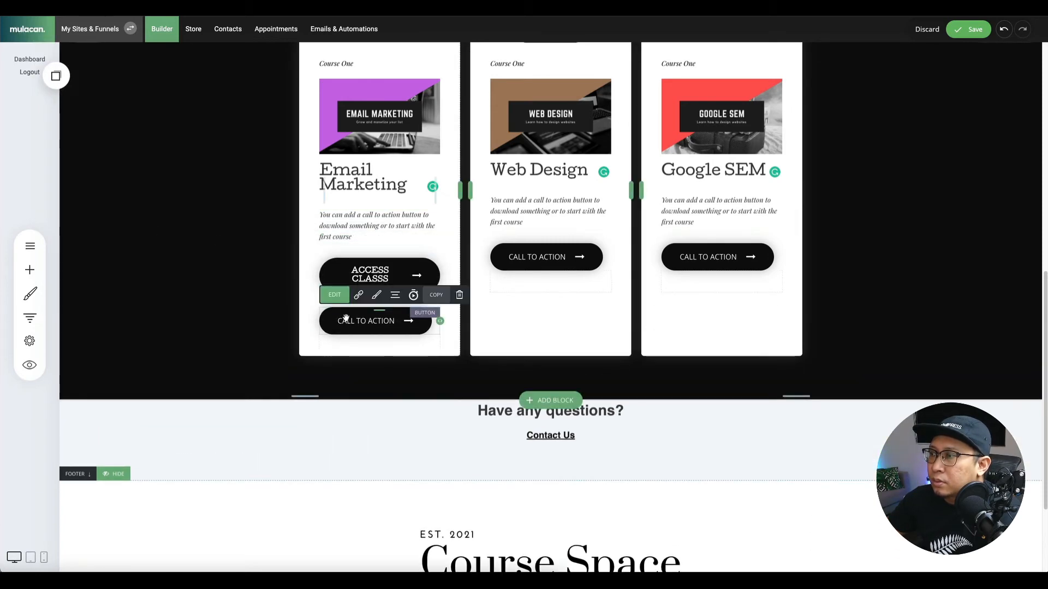
left_click(459, 296)
left_click(553, 246)
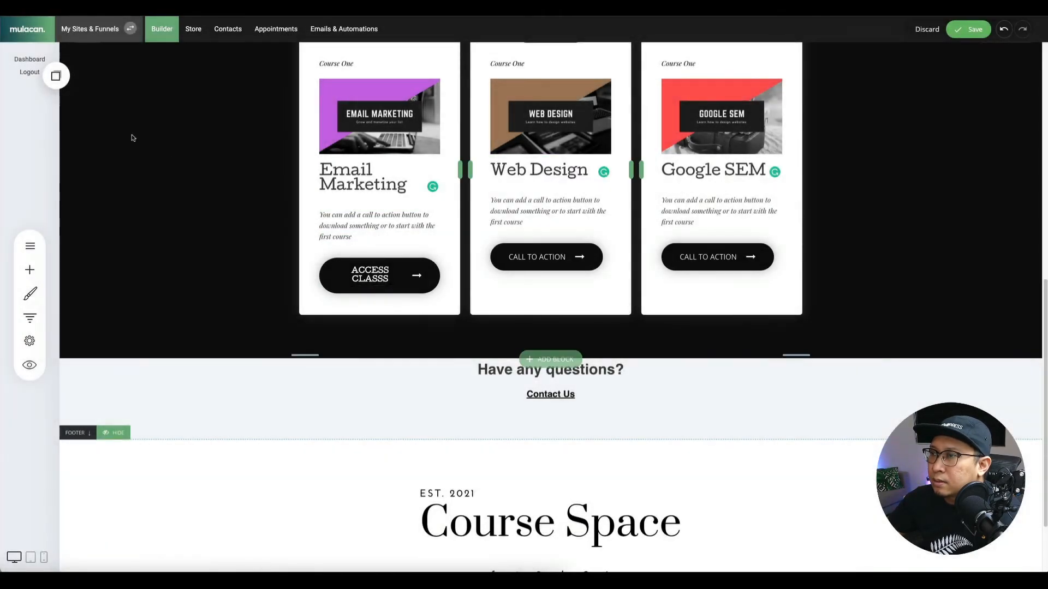
left_click(55, 75)
left_click_drag(125, 192, 562, 257)
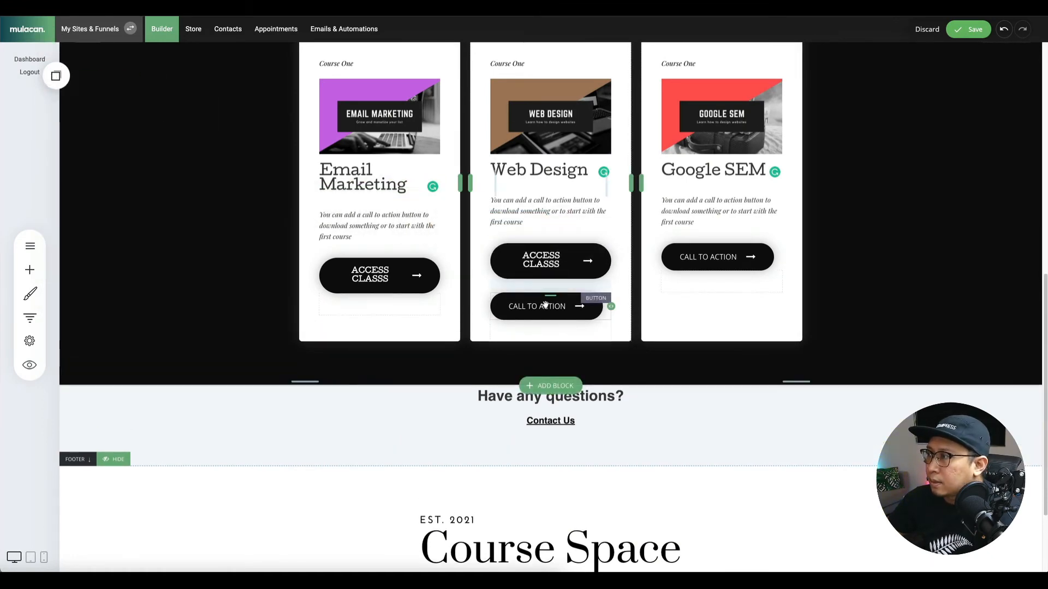
mouse_move(600, 271)
left_click(631, 281)
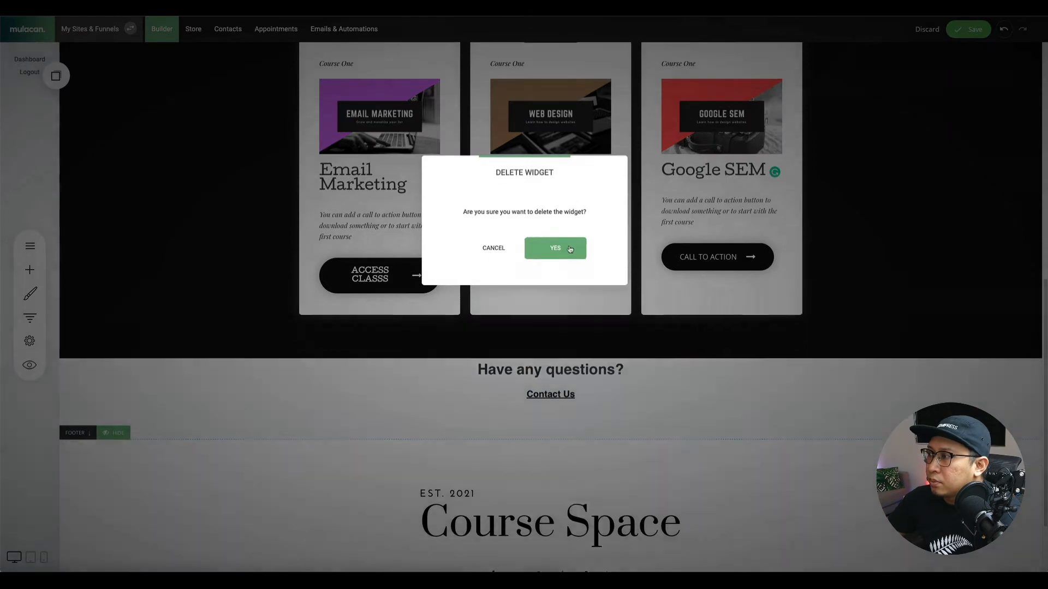
left_click(553, 245)
Replace the Google SEM card's Call to Action with Access Classs, then show the pages list.
left_click(56, 76)
left_click_drag(86, 155, 777, 287)
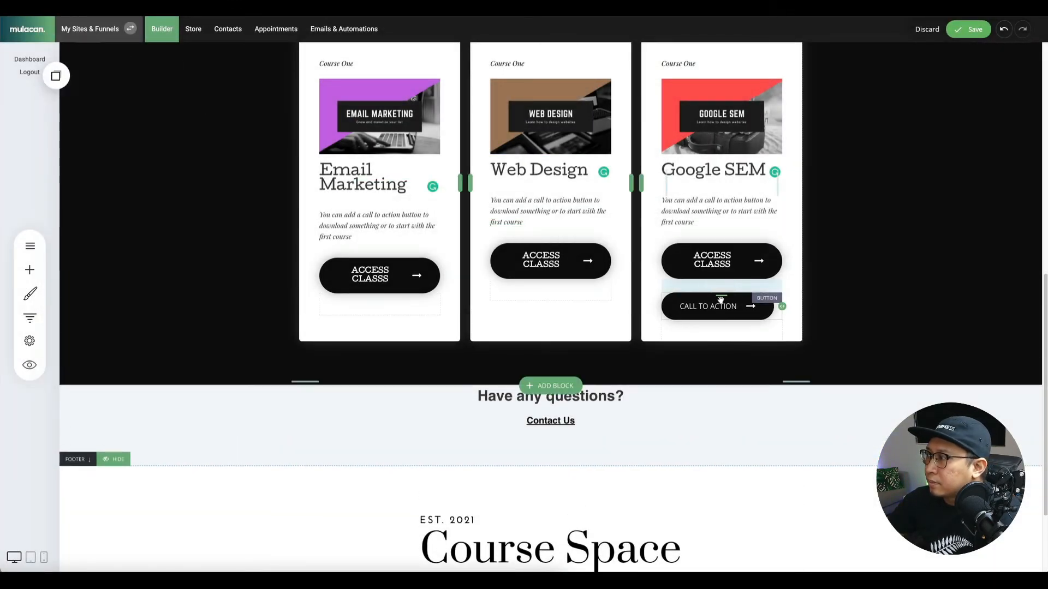
left_click(802, 281)
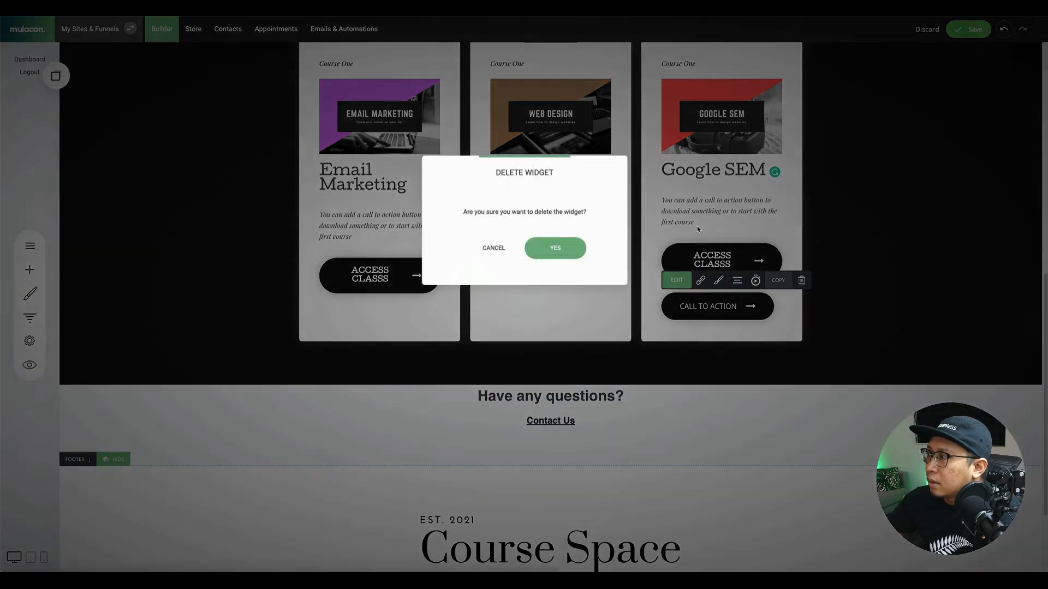
left_click(556, 248)
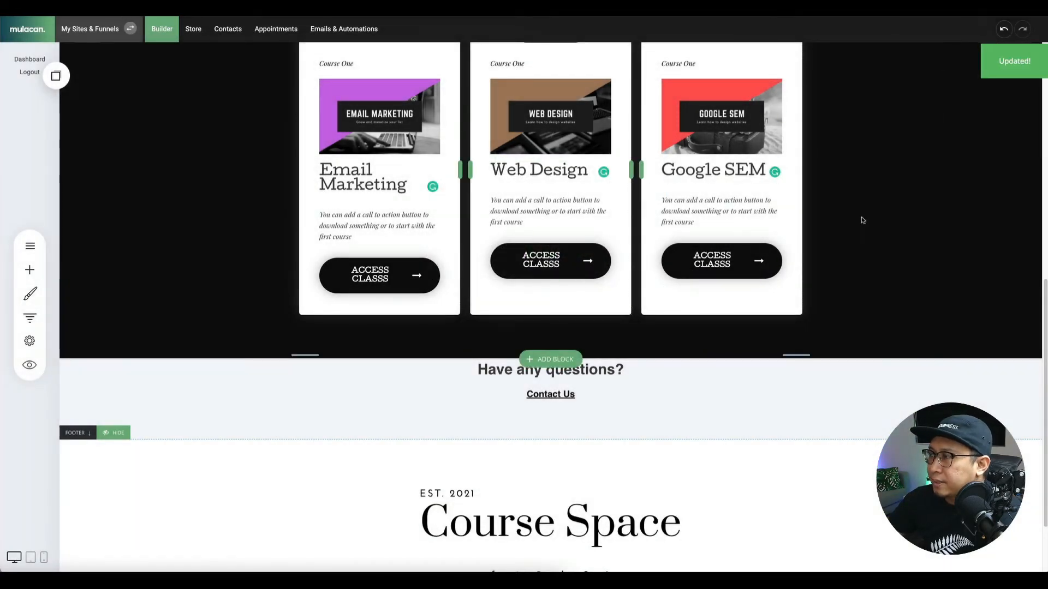
scroll(862, 220, "up", 10)
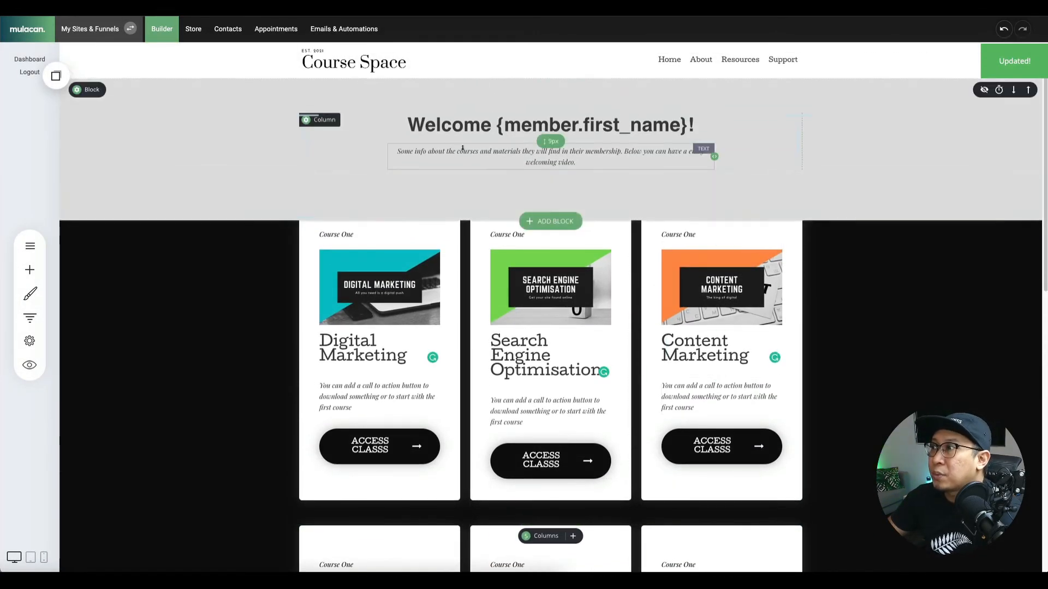
scroll(569, 241, "down", 5)
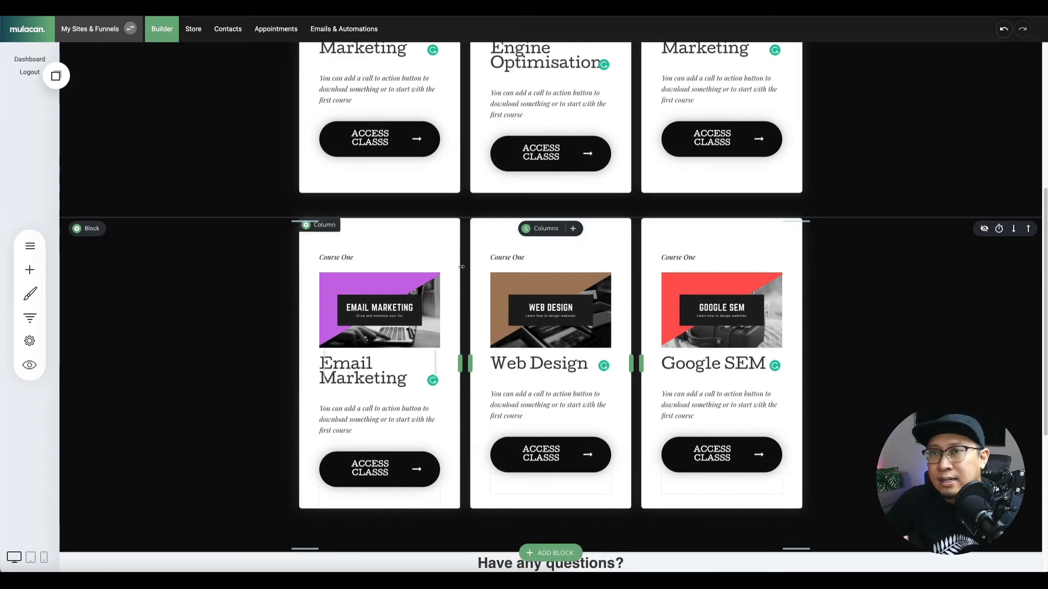
scroll(461, 267, "up", 3)
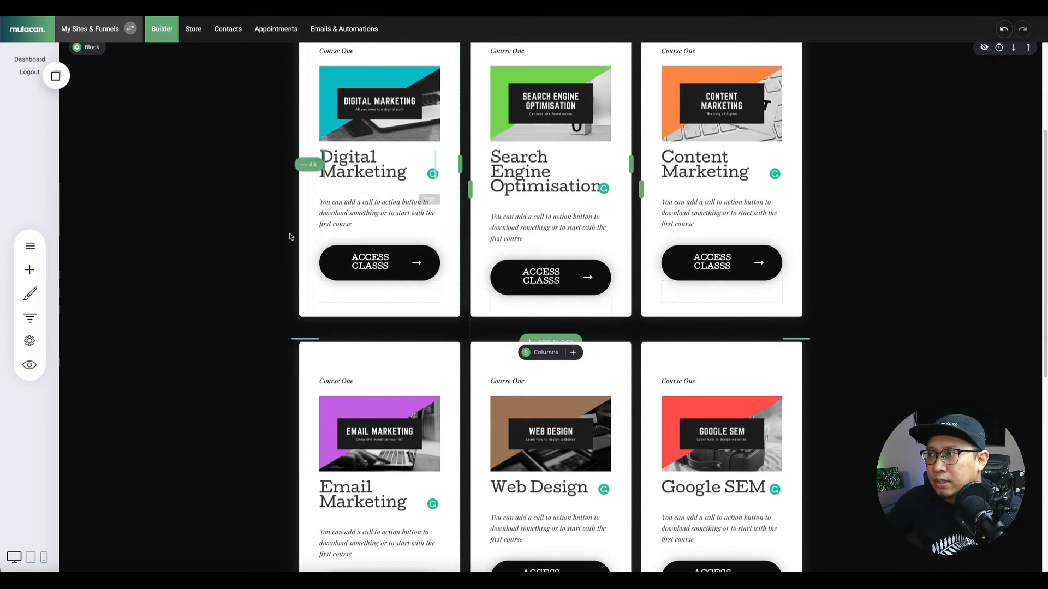
left_click(30, 245)
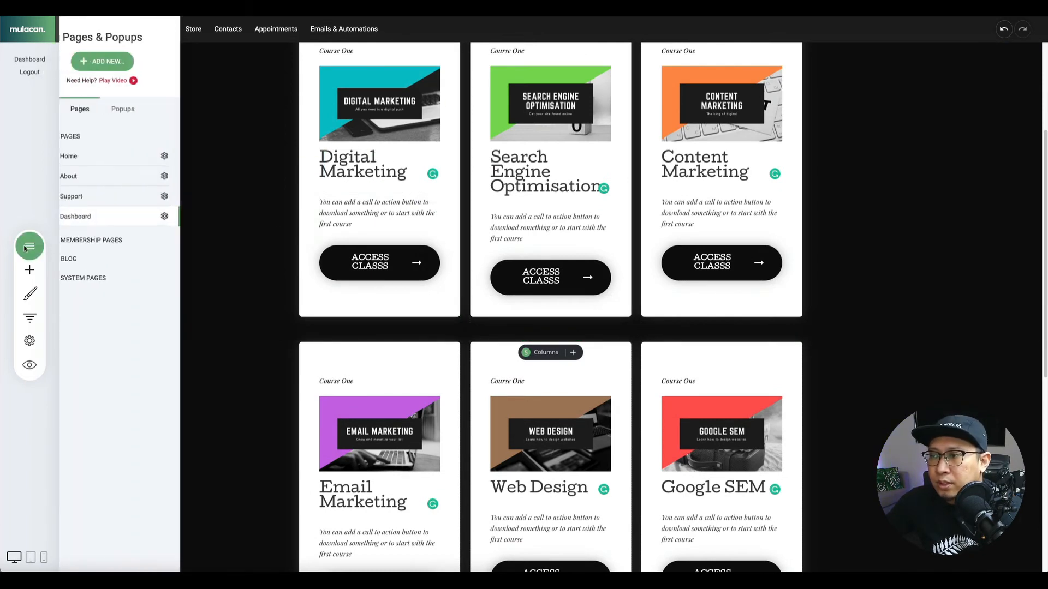
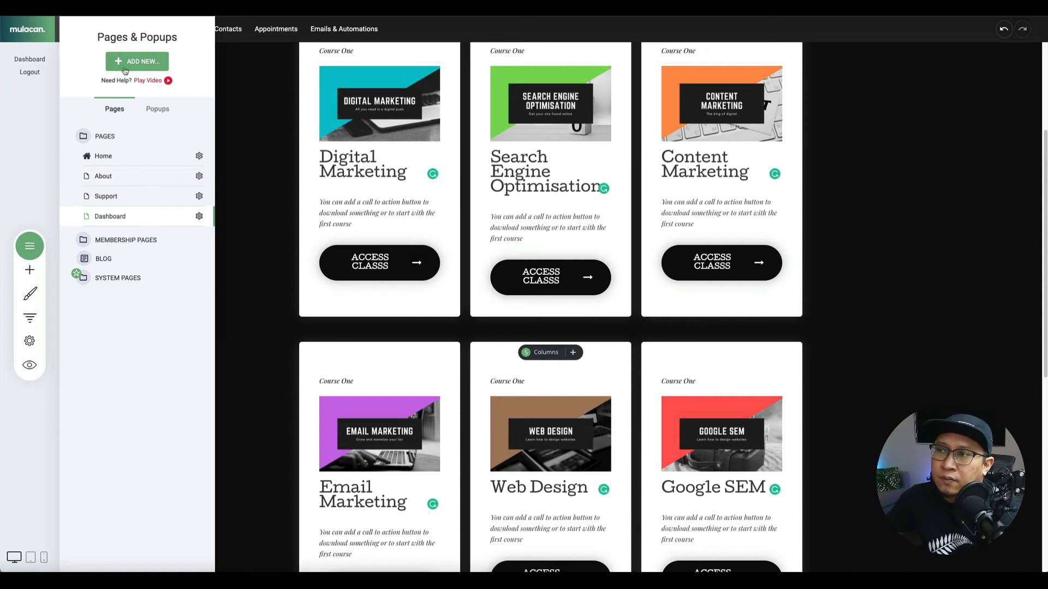
Create a new page group named Digital Marketing from the ADD NEW menu.
left_click(141, 70)
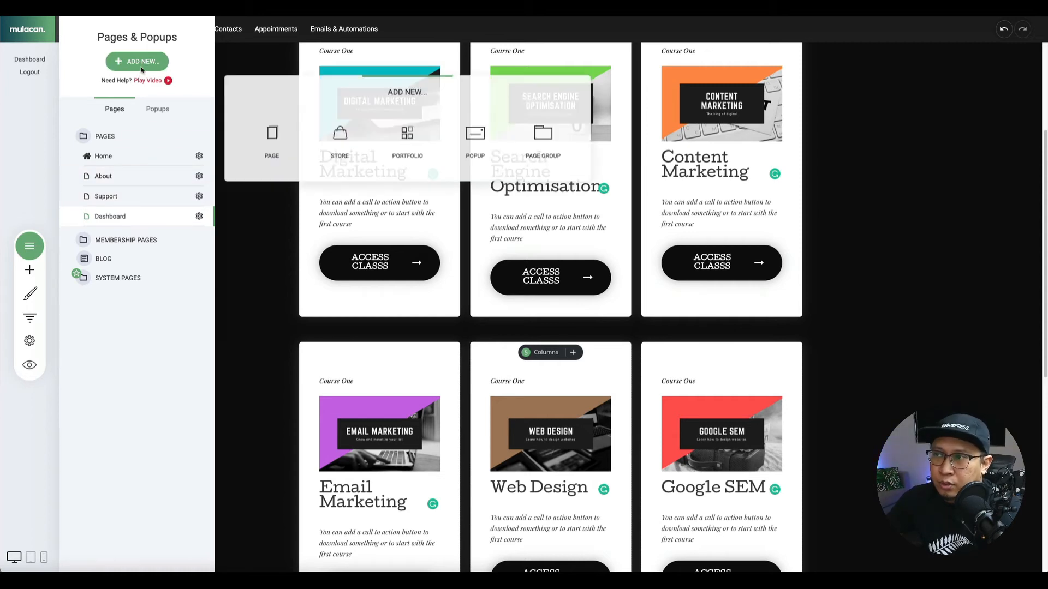
left_click(532, 141)
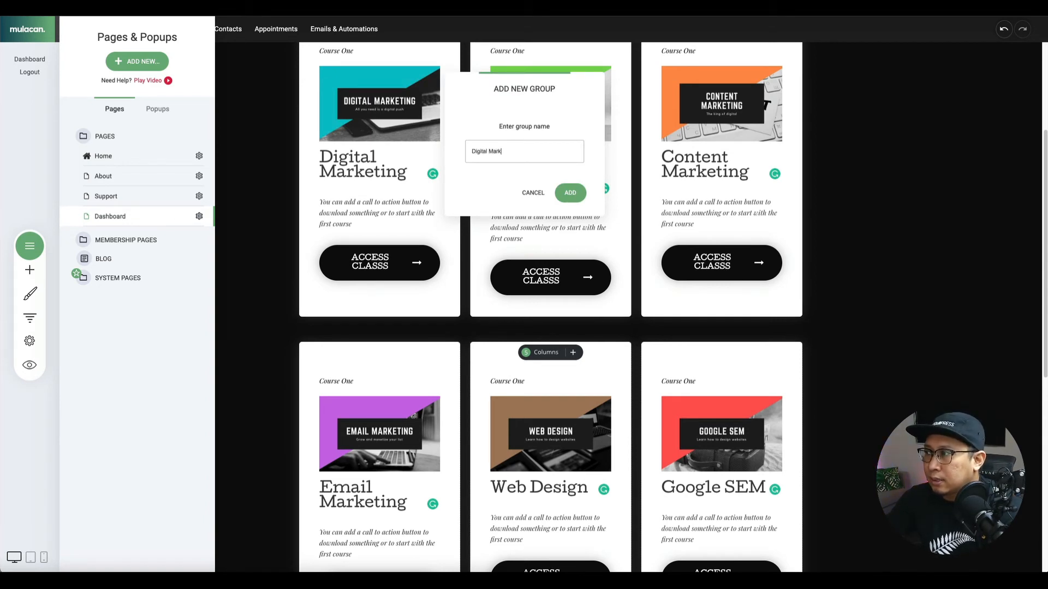
left_click(570, 193)
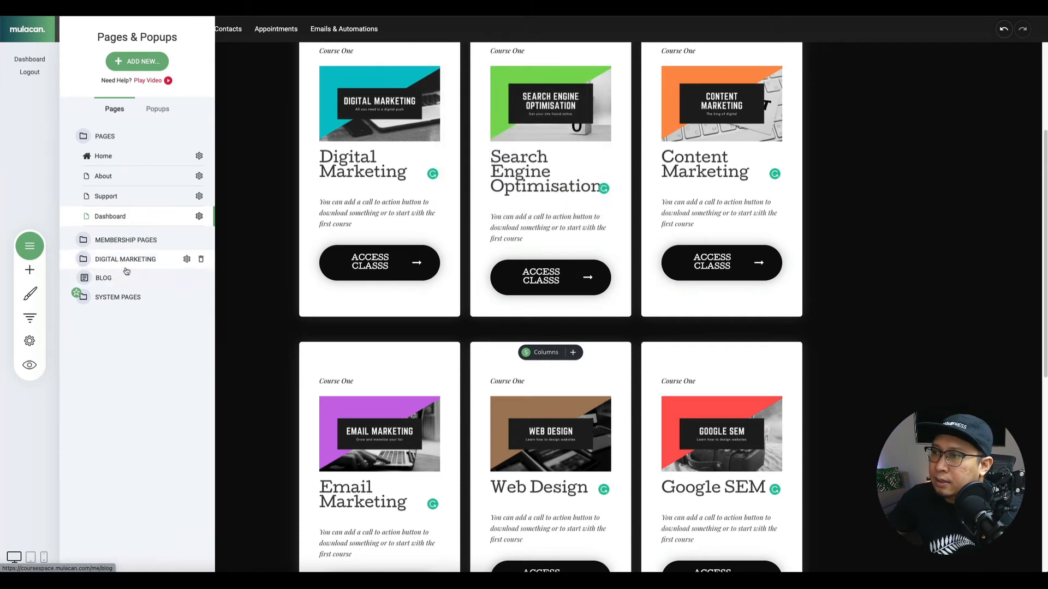
left_click(142, 63)
Start a Membership / Course template page named Digital Marketing Intro, then cancel it.
left_click(269, 139)
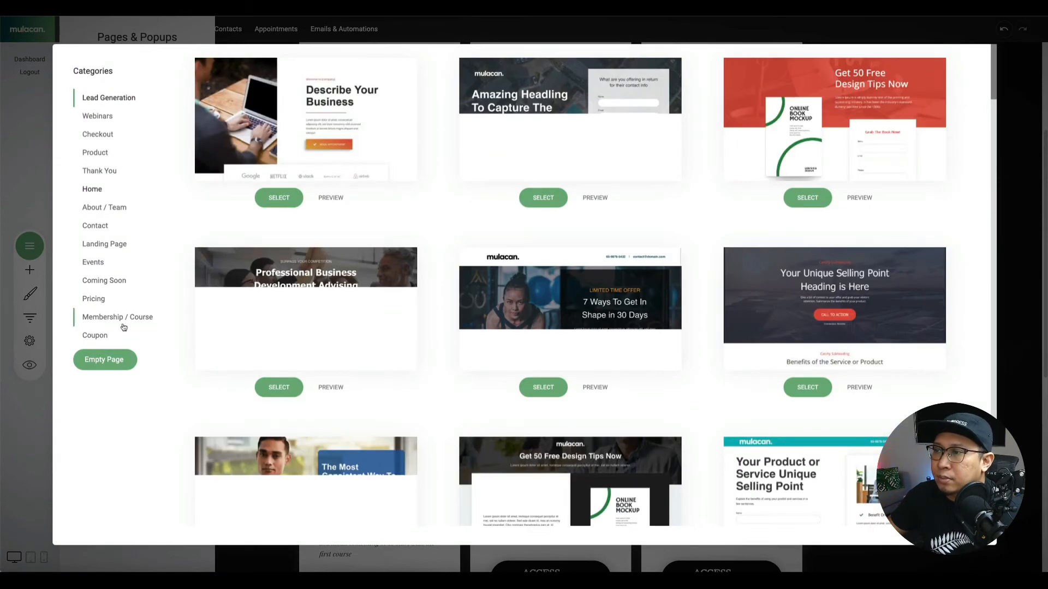
left_click(157, 319)
scroll(433, 345, "down", 3)
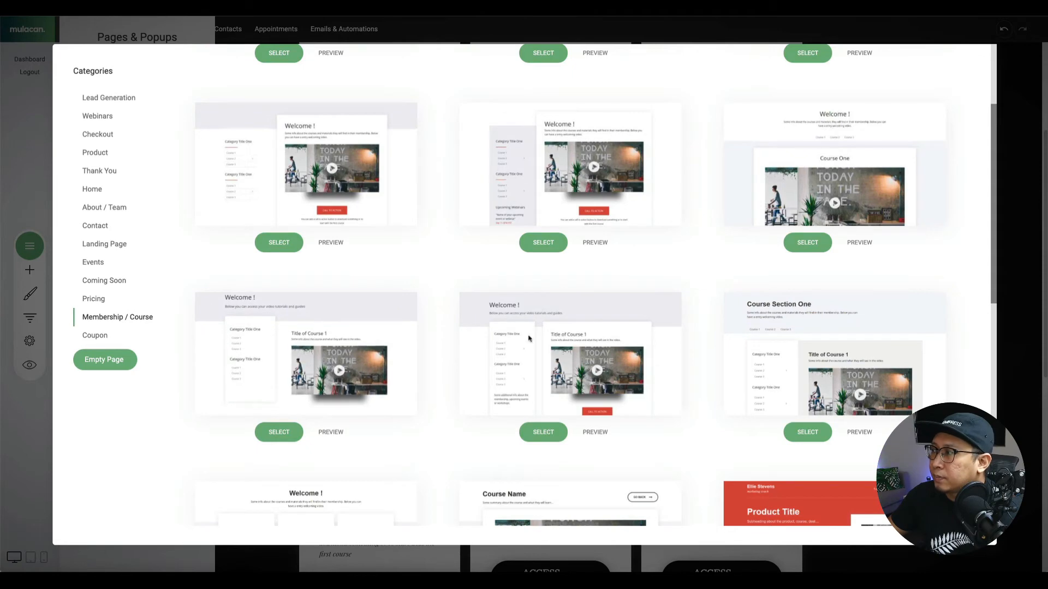
scroll(741, 357, "down", 3)
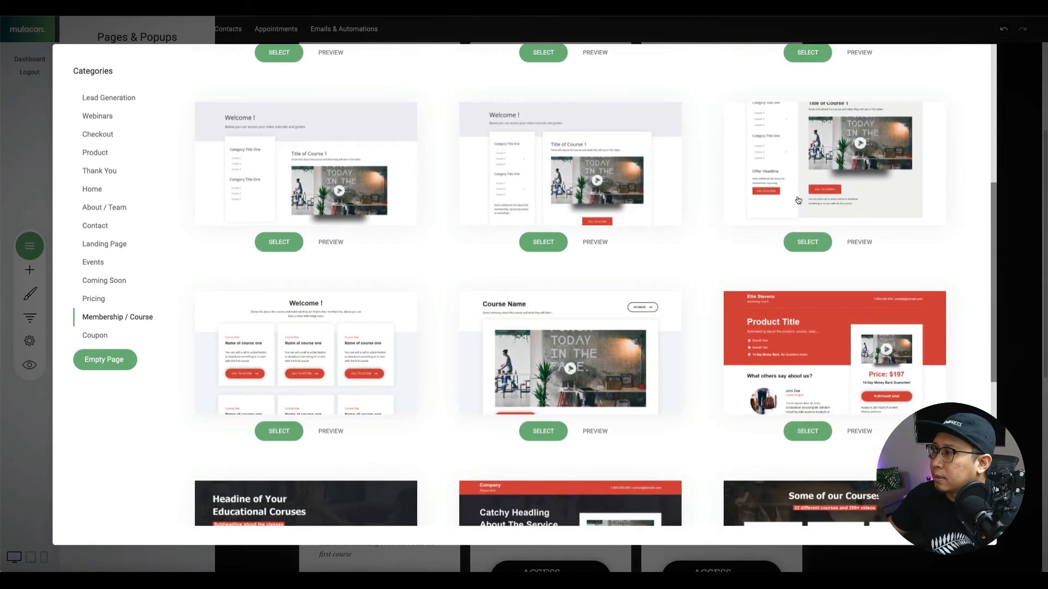
scroll(805, 203, "down", 2)
scroll(786, 210, "up", 3)
left_click(774, 214)
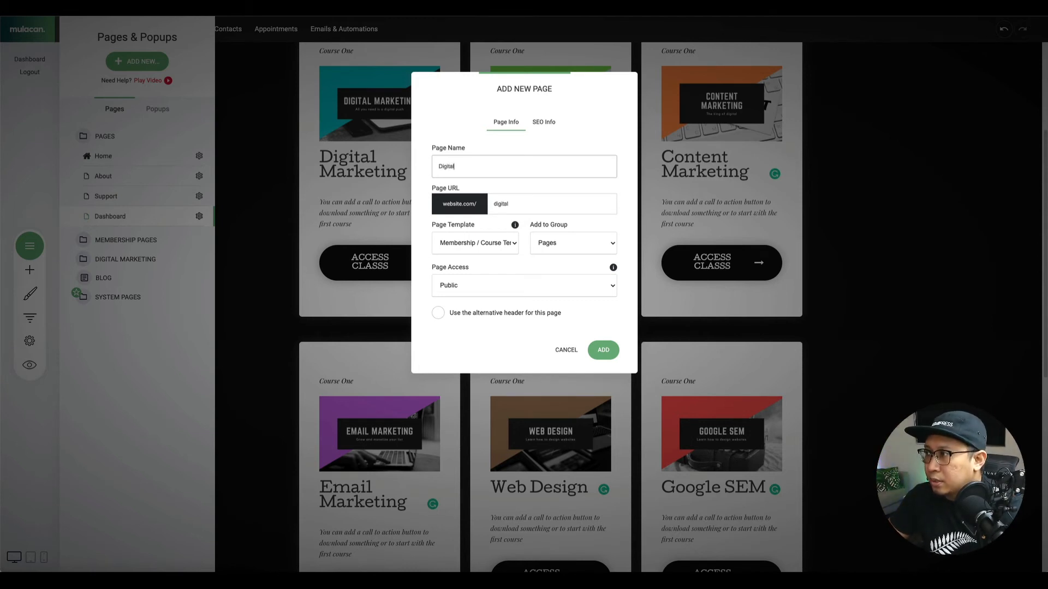
type("Digital Marketing")
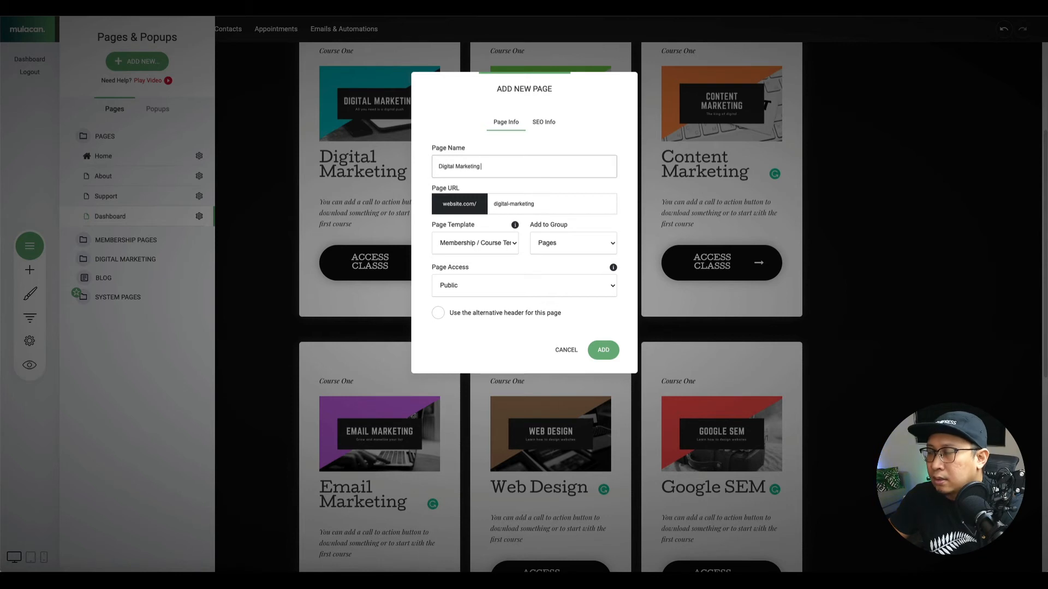
type(" Intro")
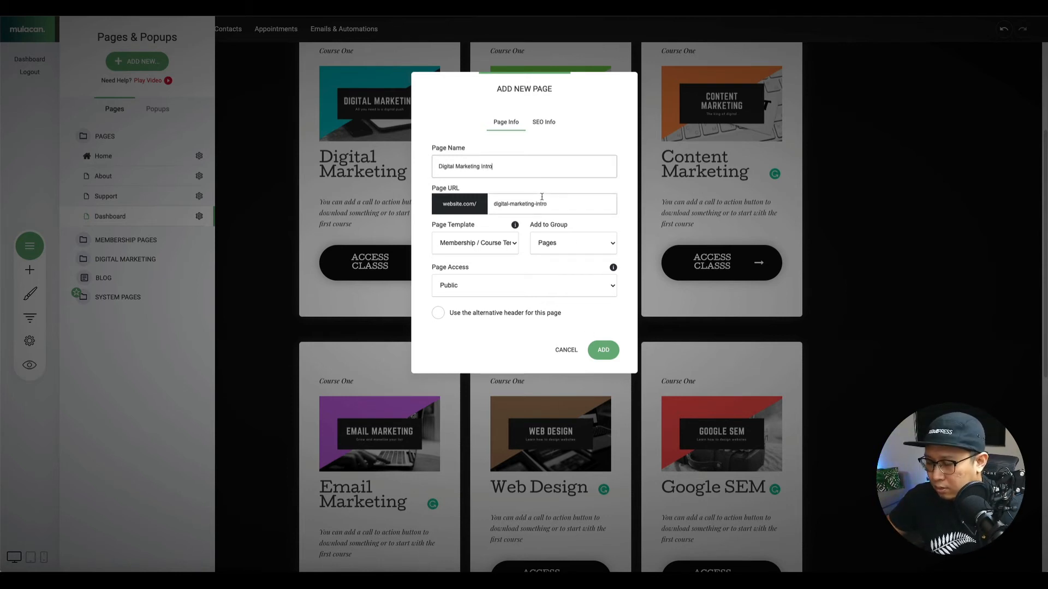
key("BackSpace")
key("BackSpace")
key("BackSpace")
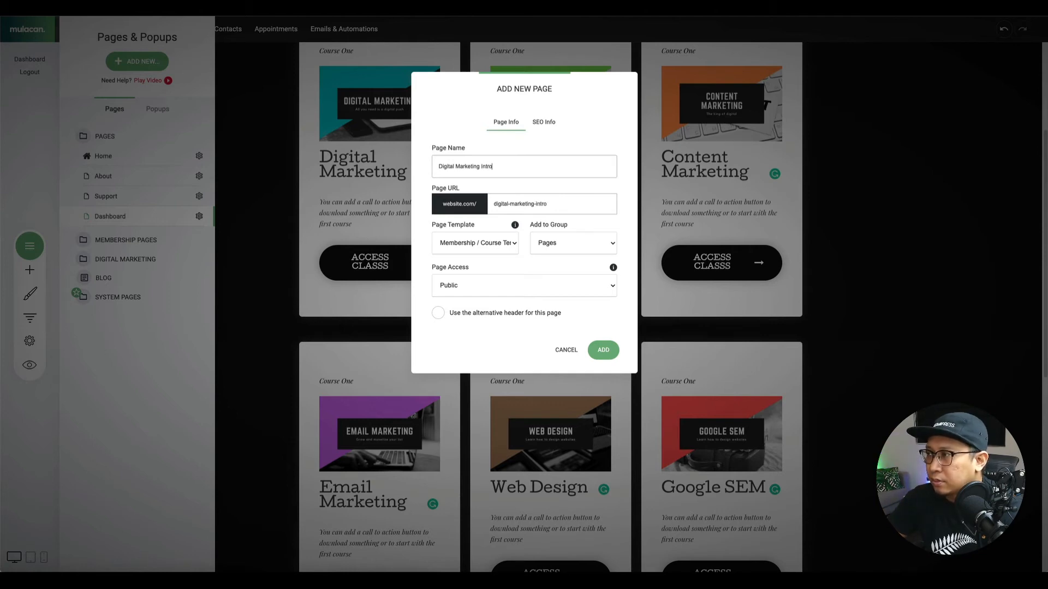
left_click(600, 351)
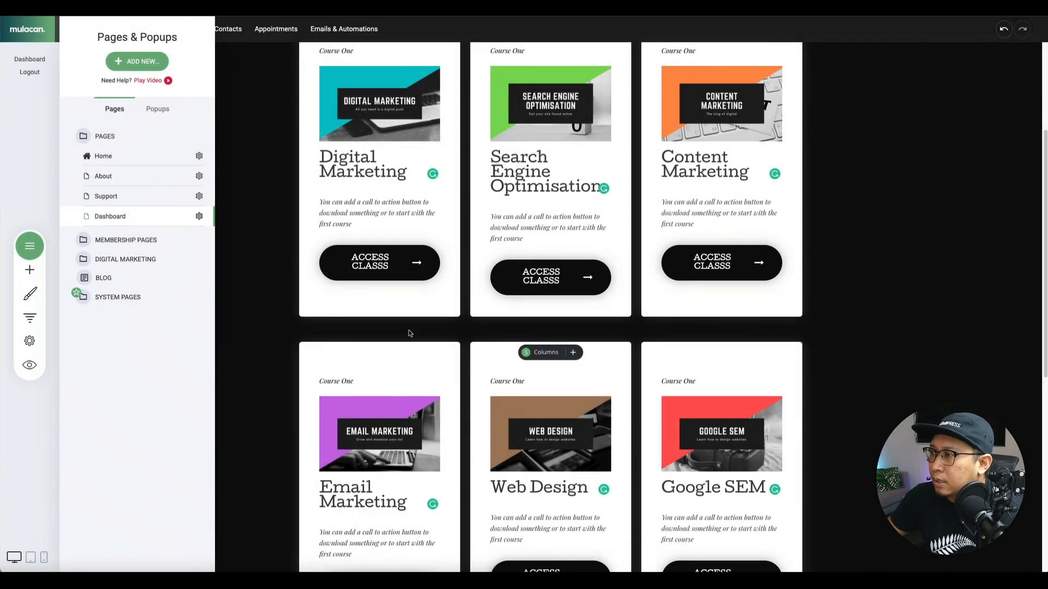
Create the Digital Marketing Introduction page from the Course Section One membership template.
left_click(133, 59)
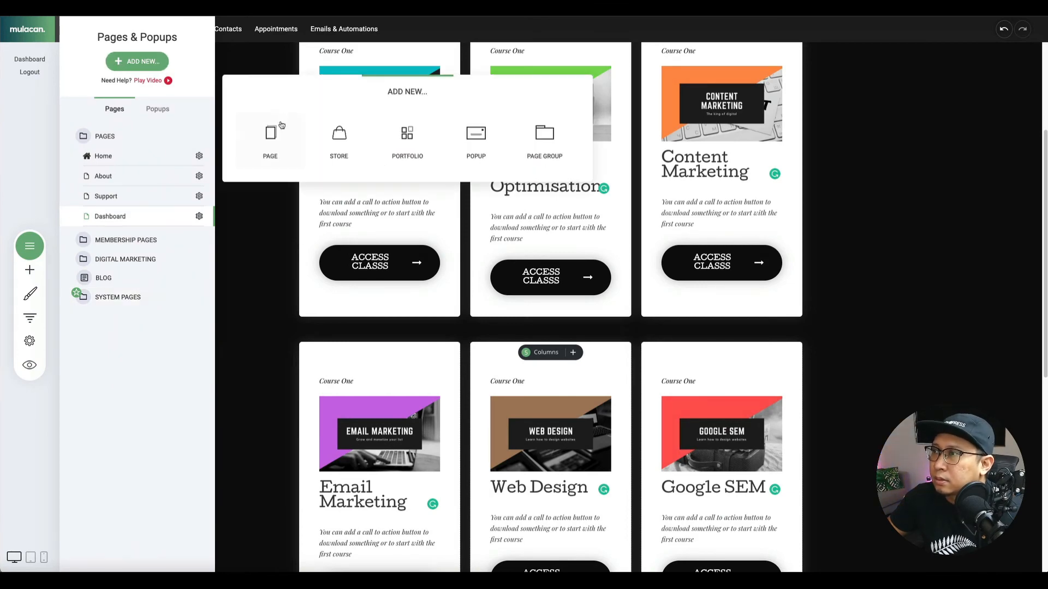
left_click(281, 139)
left_click(134, 317)
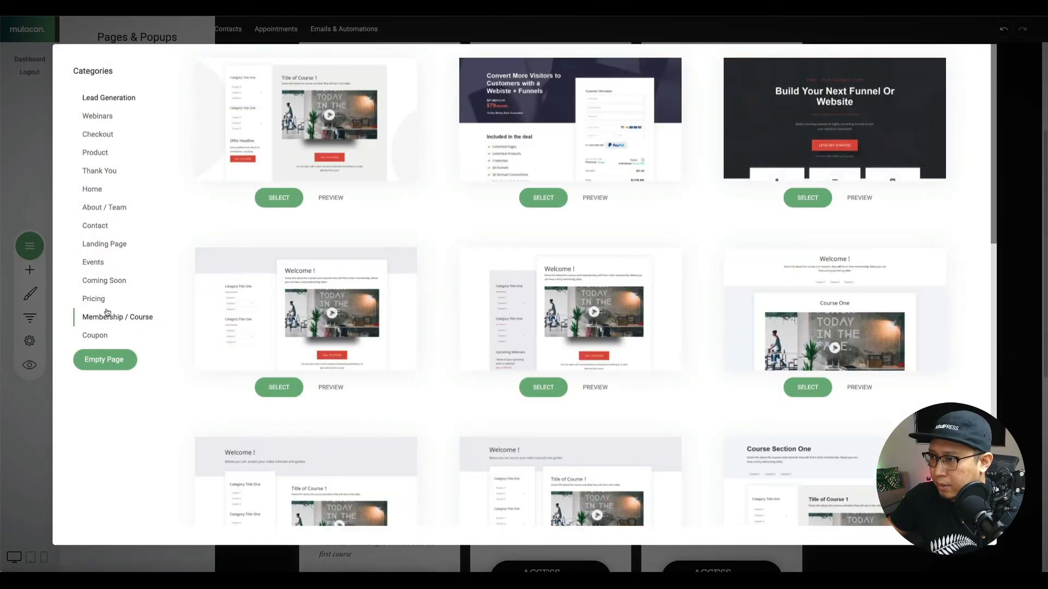
scroll(817, 262, "down", 3)
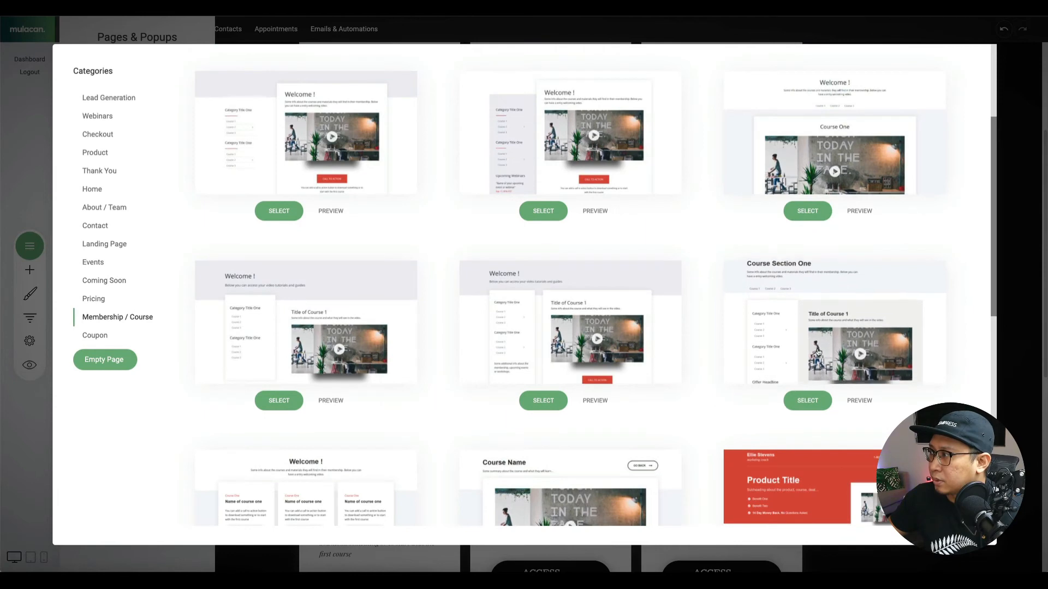
left_click(807, 336)
type("Dig")
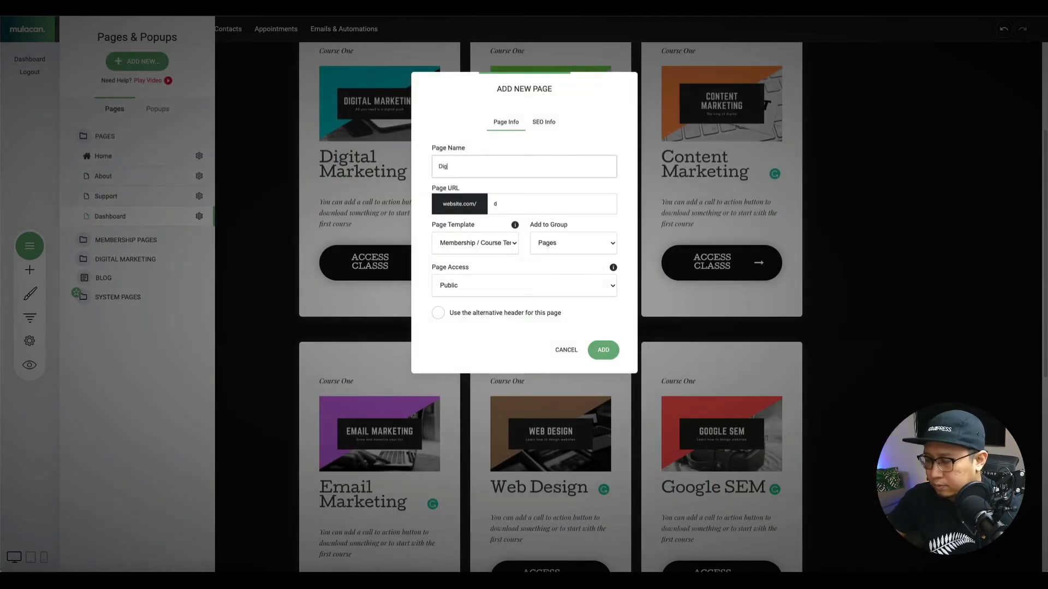
type("ital Marketing")
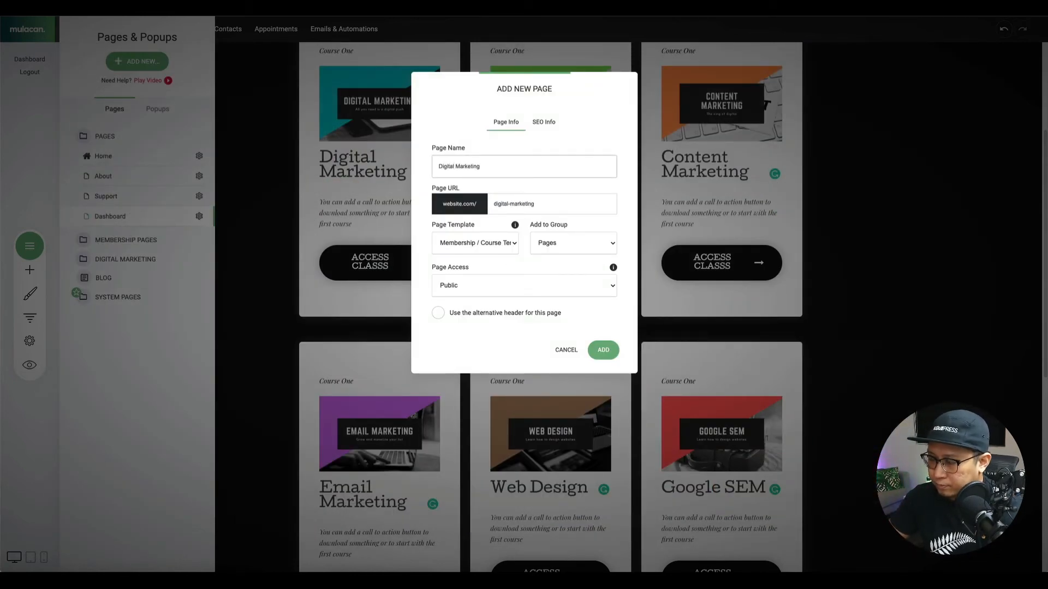
type(" Introduction")
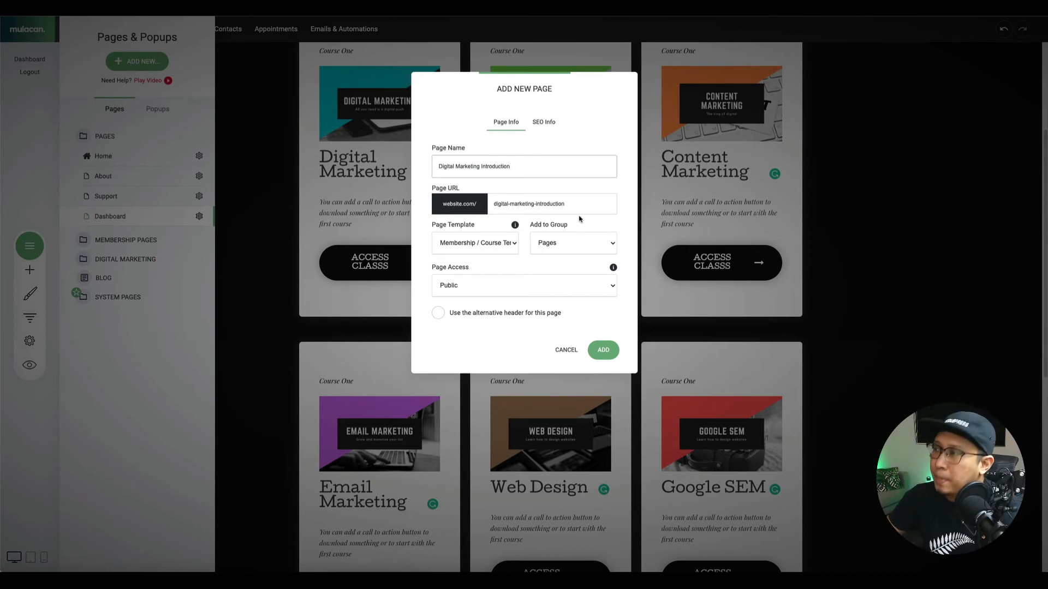
left_click(603, 350)
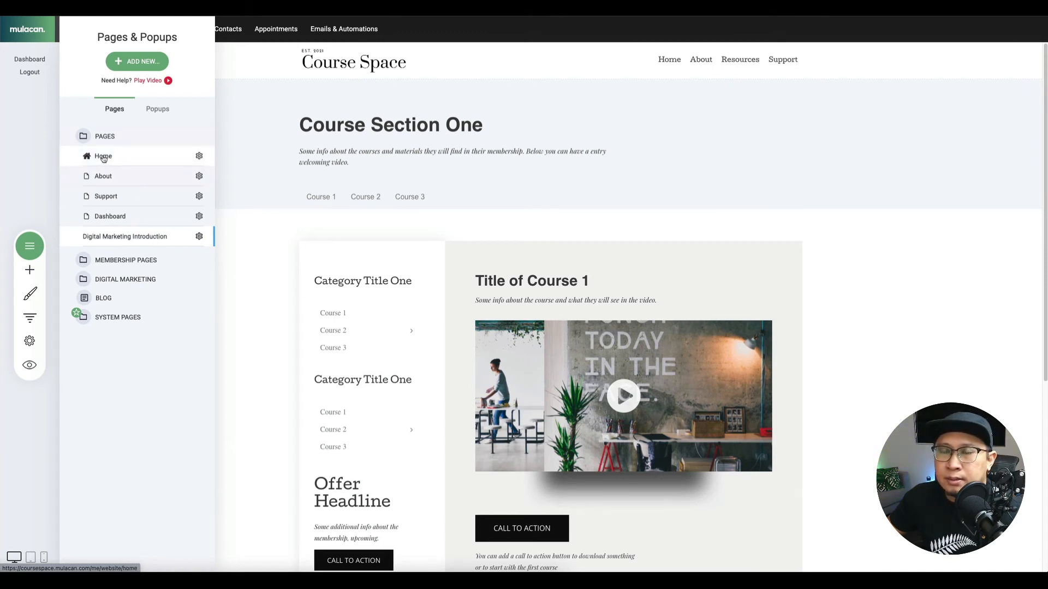
Reload the page editor after the new page's settings fail to open.
left_click(199, 238)
left_click(200, 170)
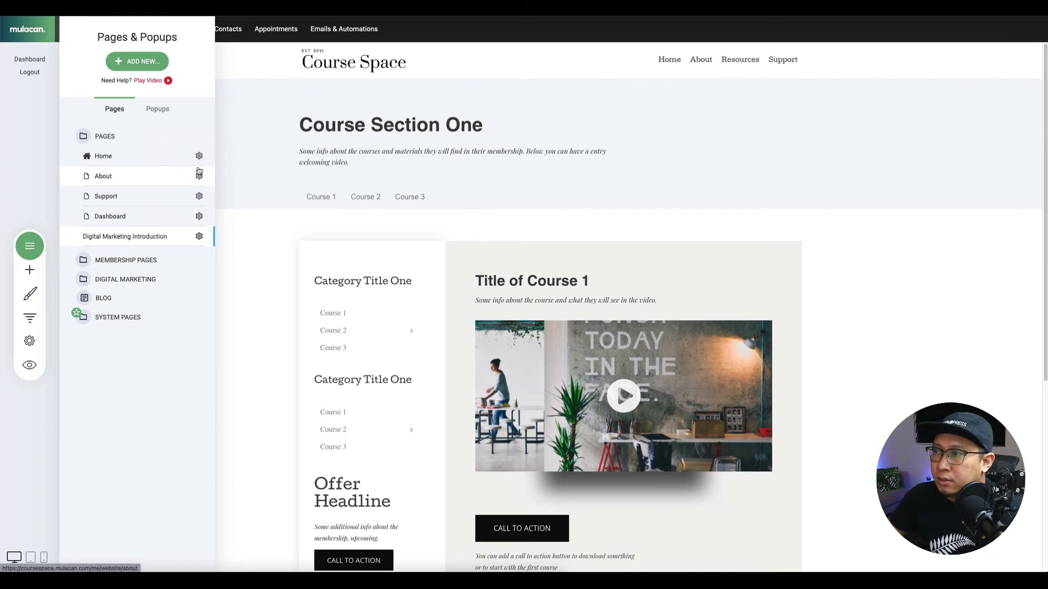
left_click(200, 236)
left_click(220, 165)
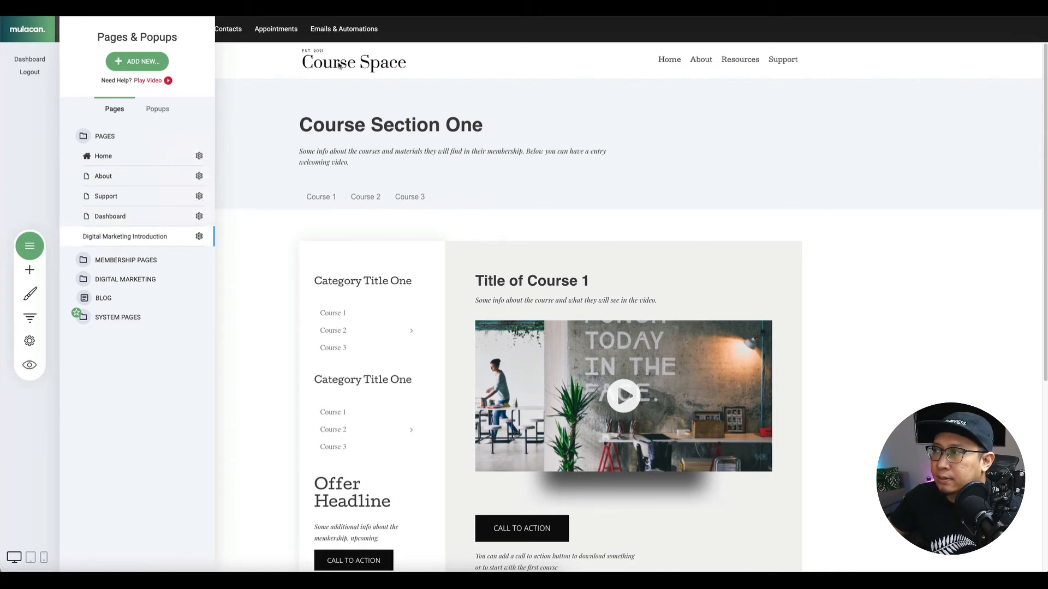
left_click(254, 116)
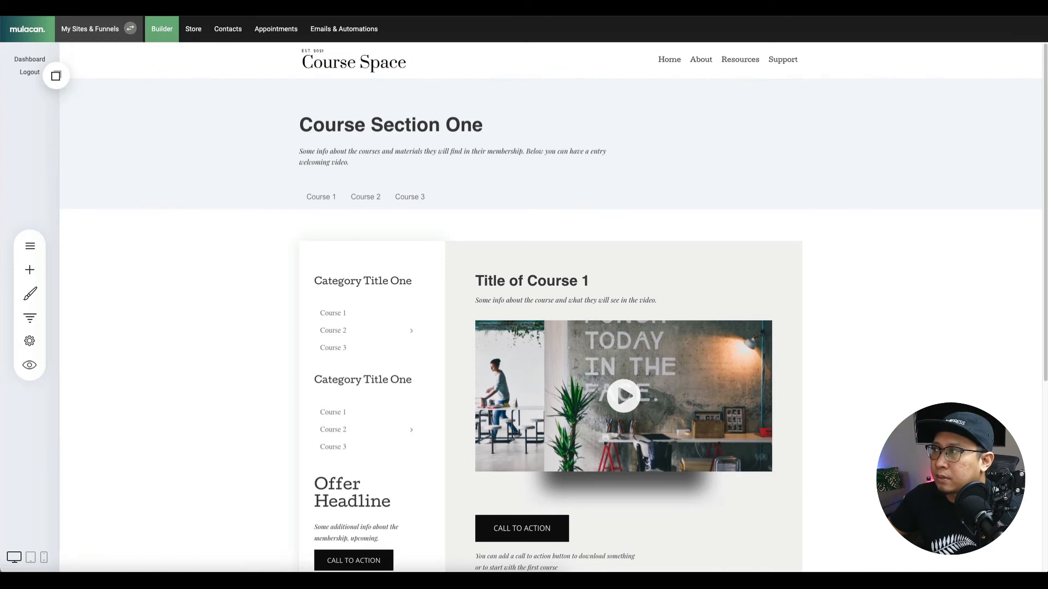
key("super+r")
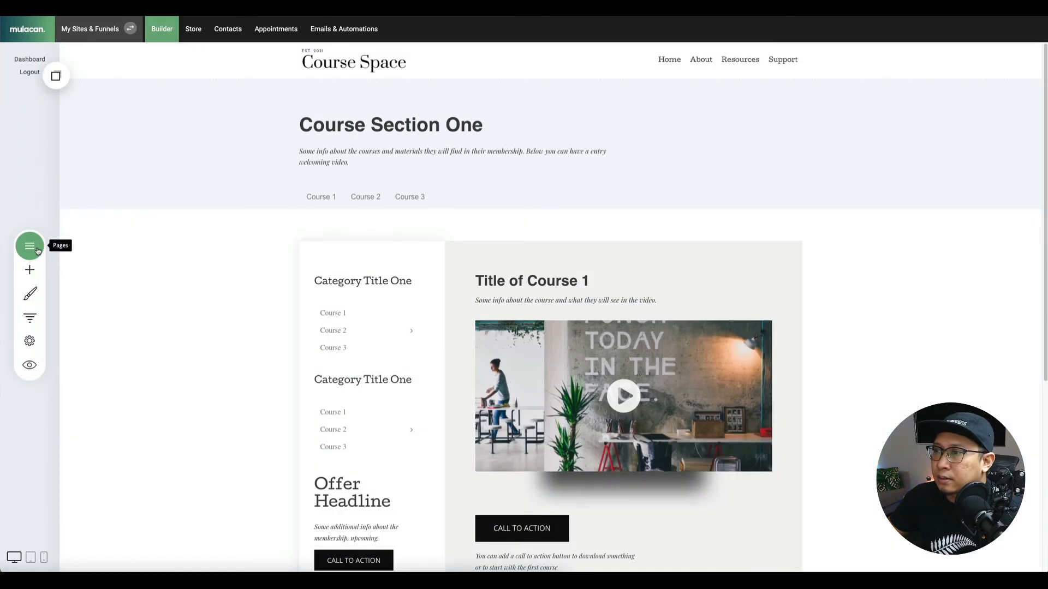
left_click(37, 249)
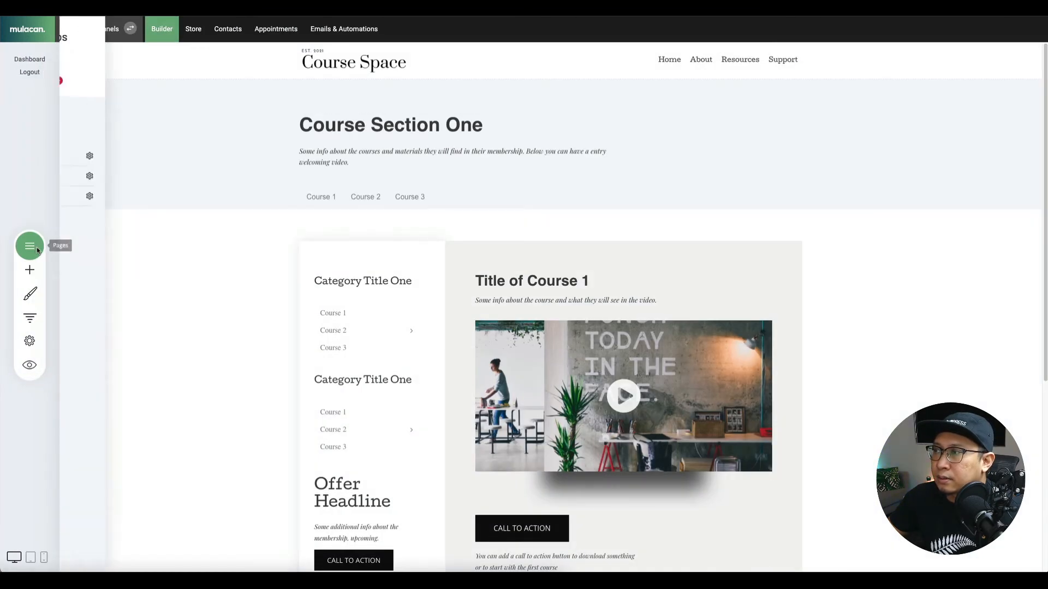
Assign Digital Marketing Introduction to the Digital Marketing group and save the settings.
left_click(199, 238)
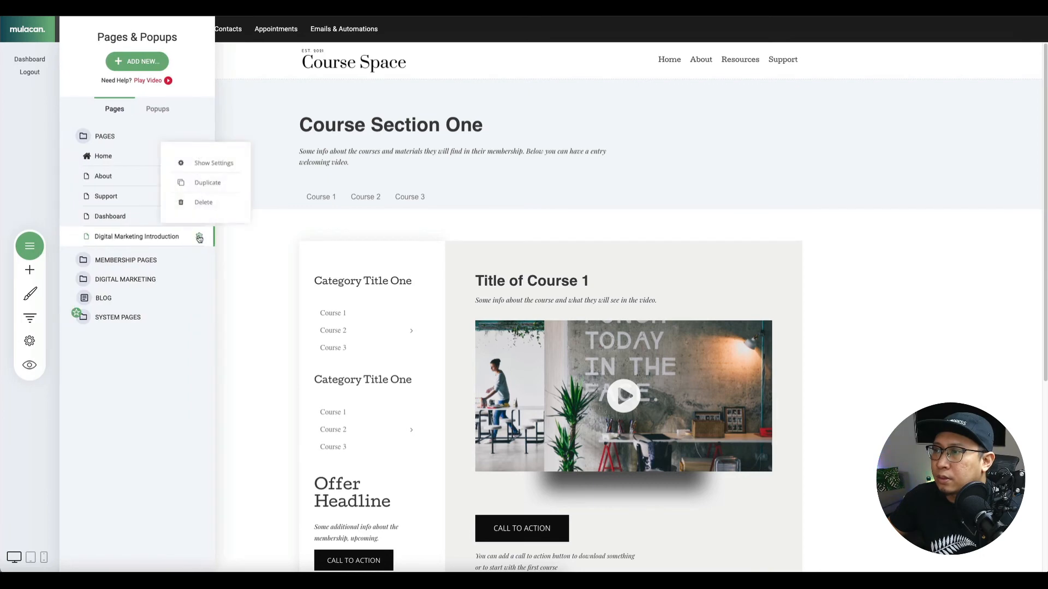
left_click(221, 163)
left_click(483, 241)
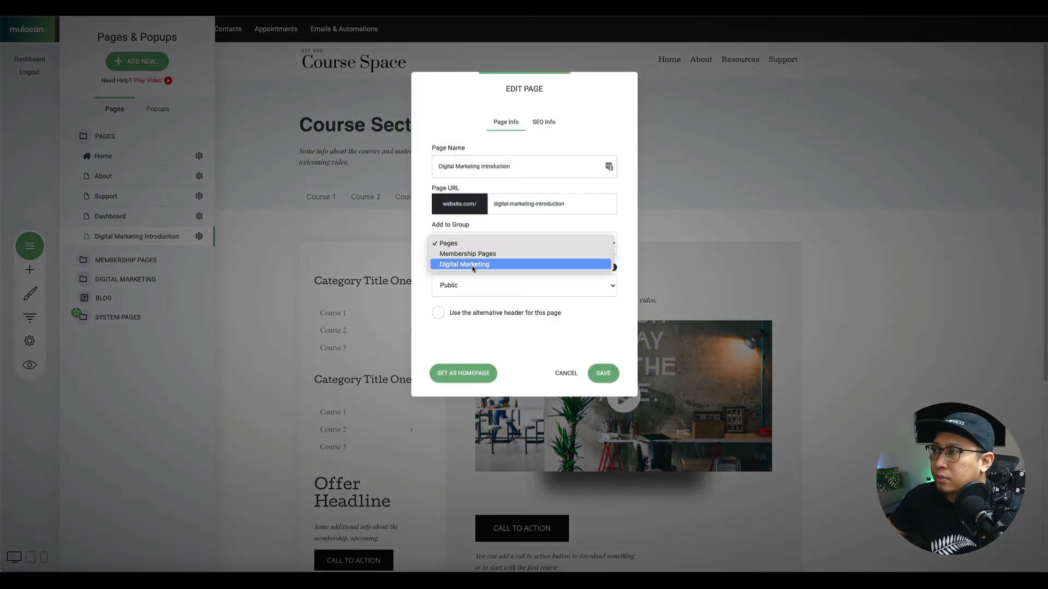
left_click(546, 264)
left_click(600, 373)
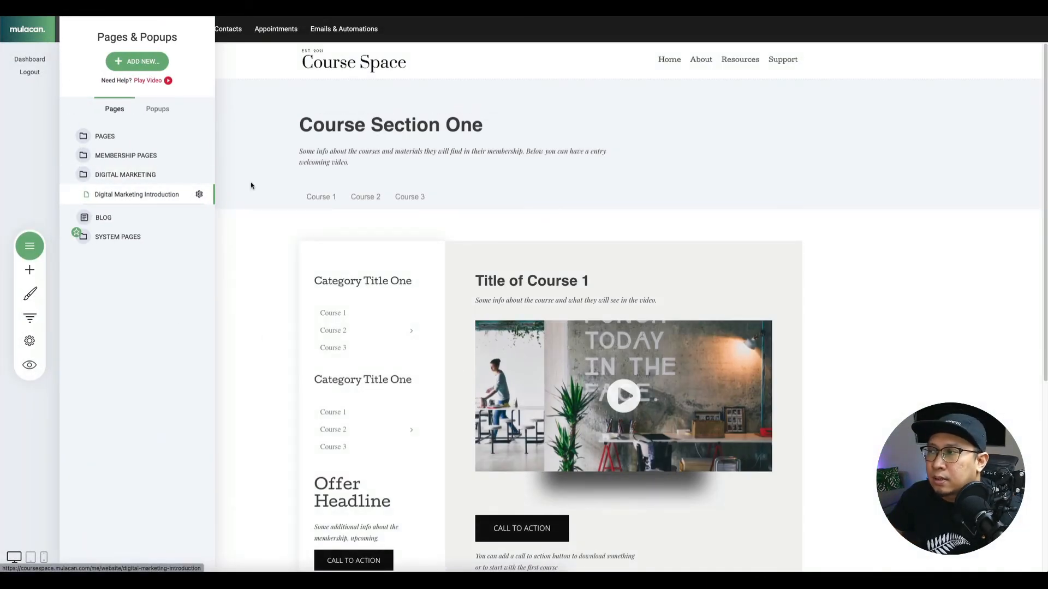
Replace the Course Section One heading with 'Welcome to Digital Marketing Class' and remove its font style.
left_click(743, 169)
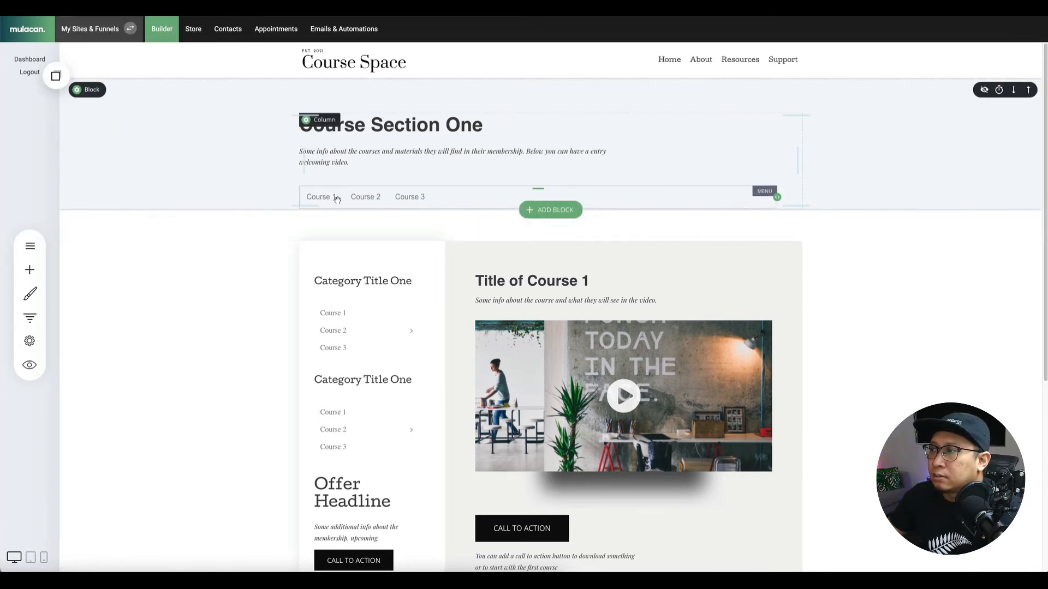
scroll(363, 314, "down", 3)
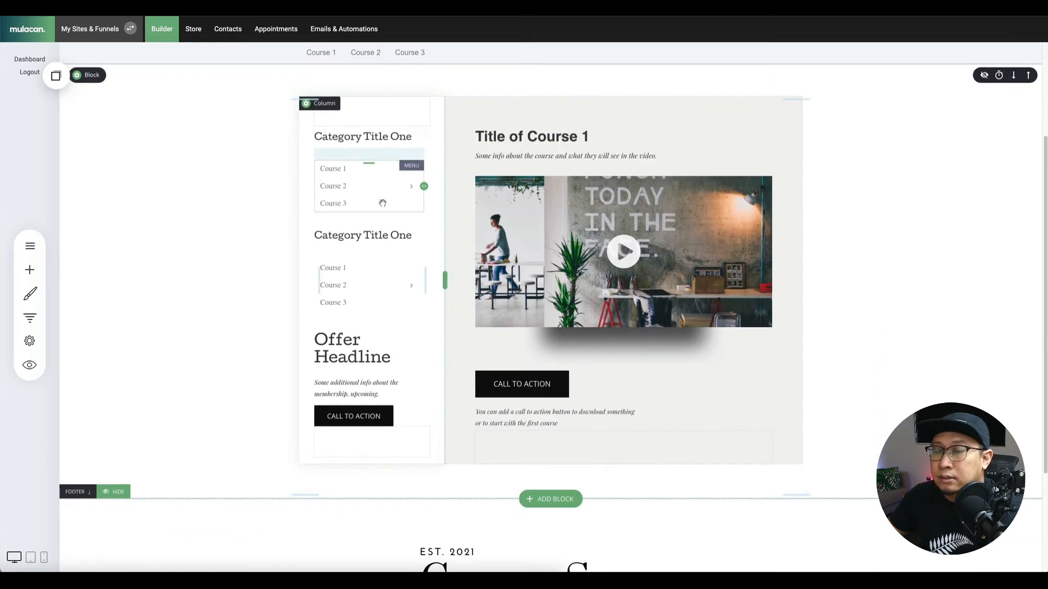
left_click_drag(355, 286, 318, 443)
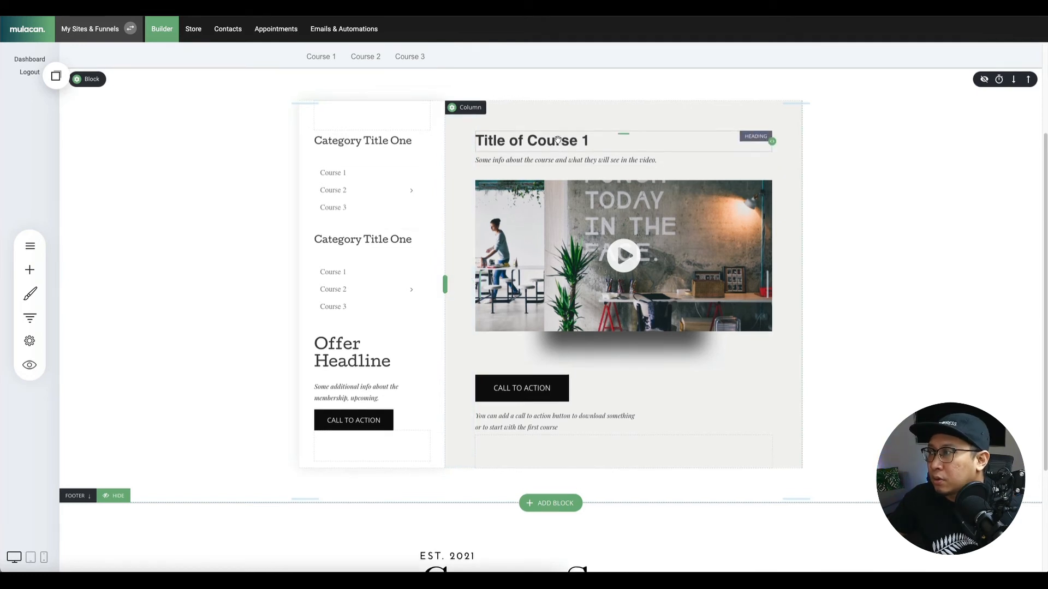
scroll(554, 138, "up", 3)
left_click(414, 125)
triple_click(413, 125)
type("We")
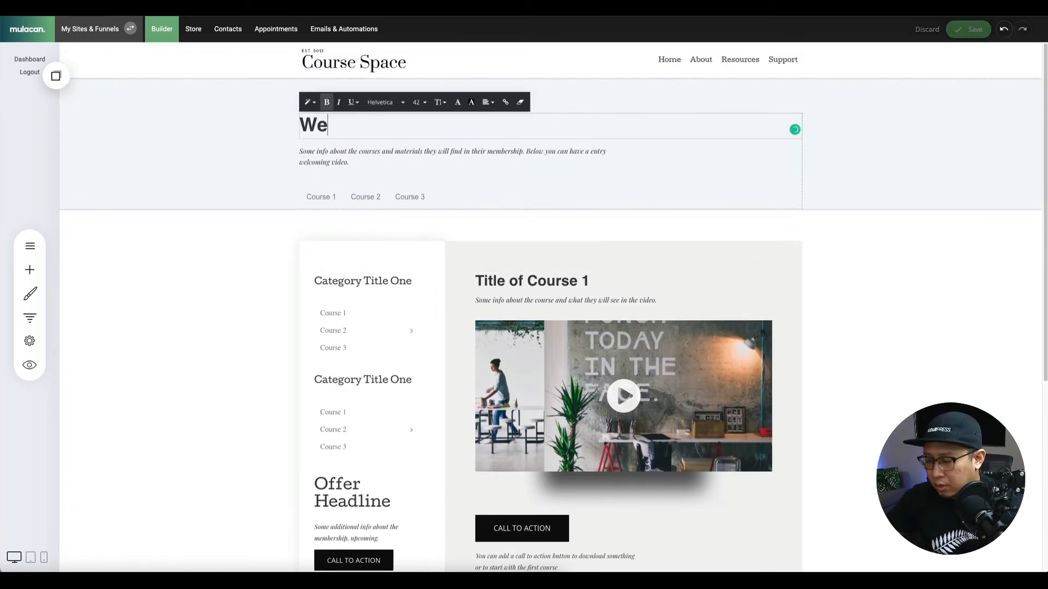
type("lcome to Dig")
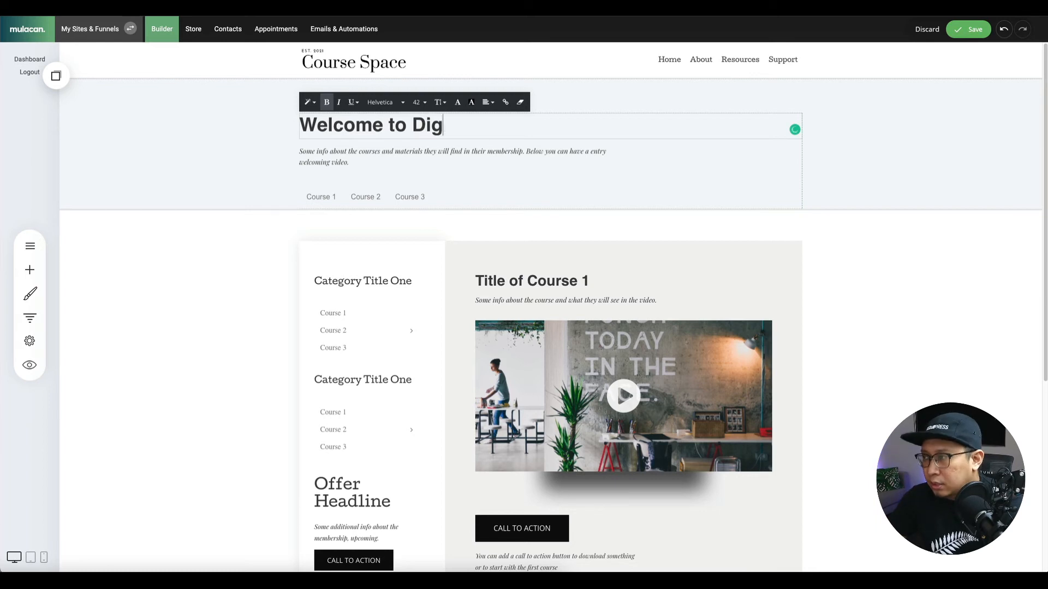
type("ital Marketing Class")
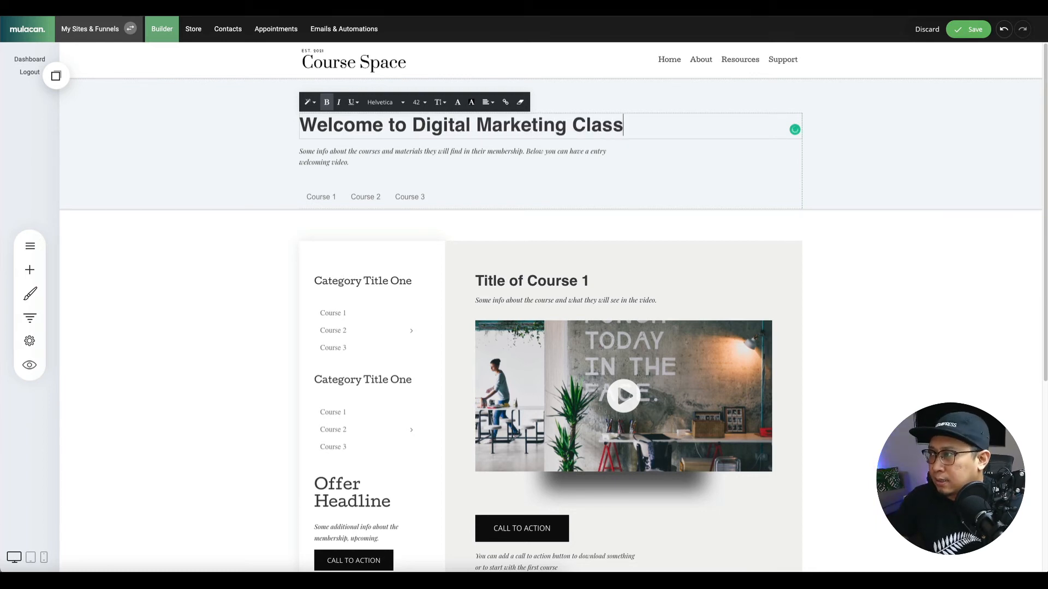
key("ctrl+a")
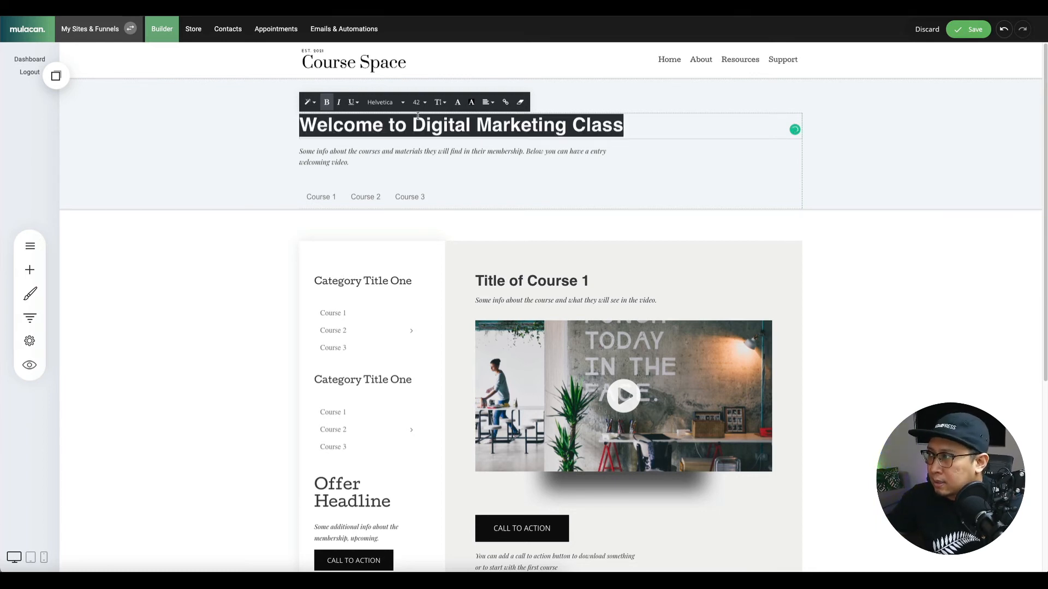
left_click(521, 102)
left_click(917, 166)
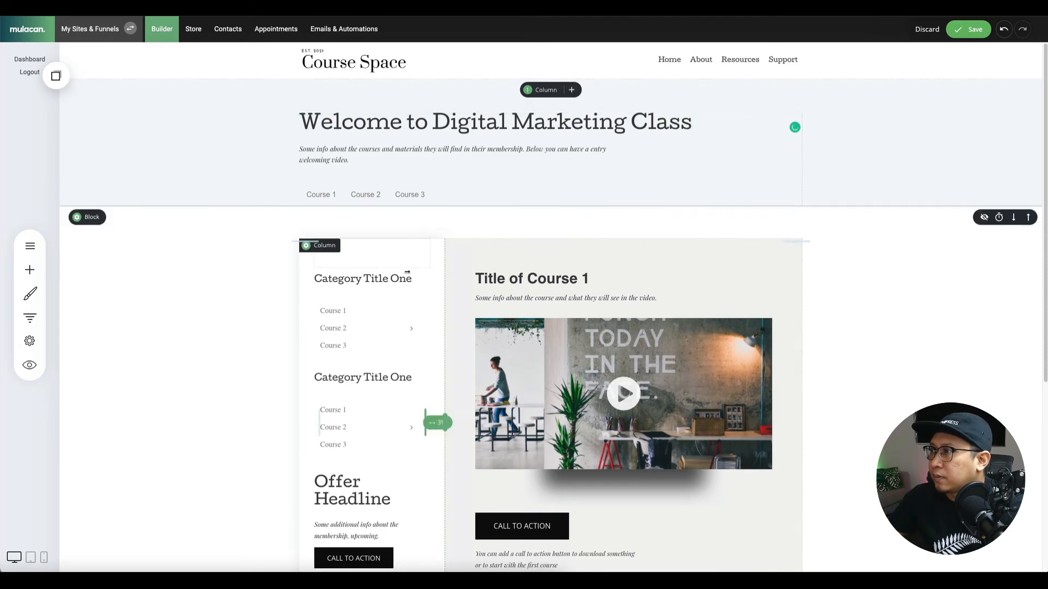
Save the page changes.
scroll(186, 305, "down", 5)
scroll(189, 293, "up", 5)
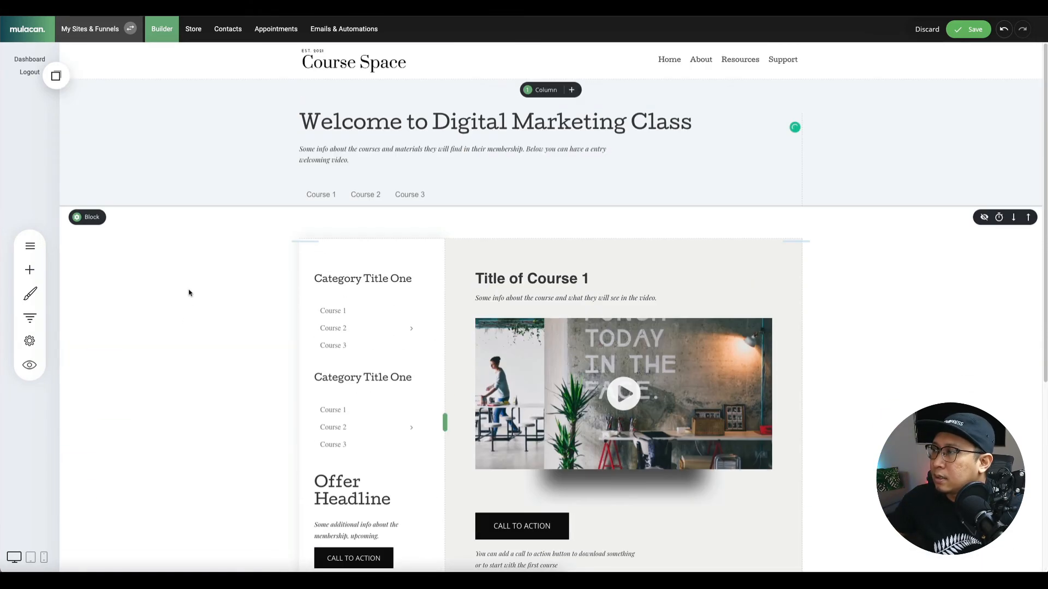
scroll(410, 304, "down", 1)
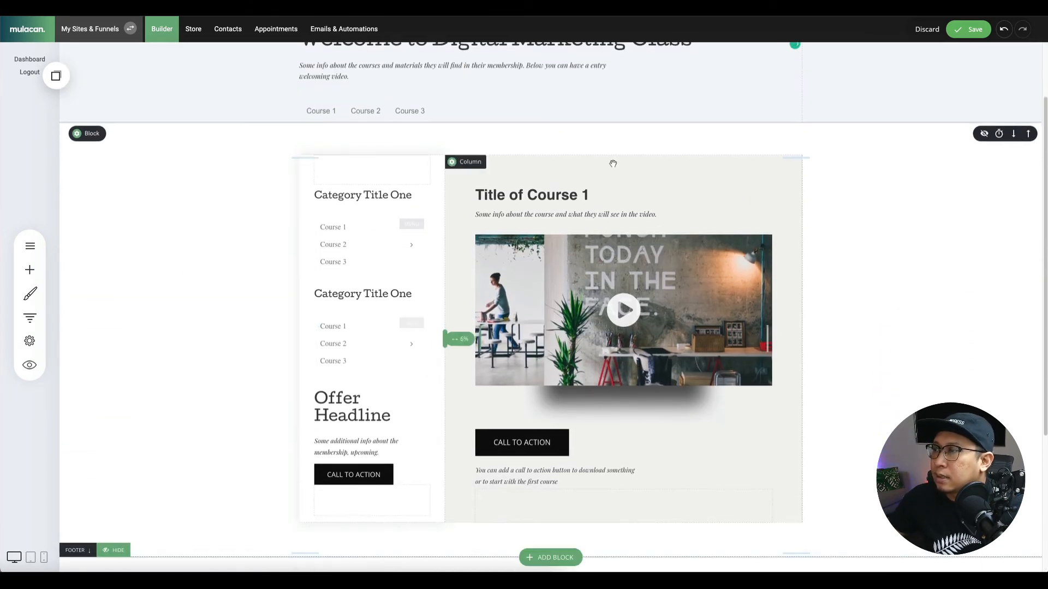
left_click(969, 29)
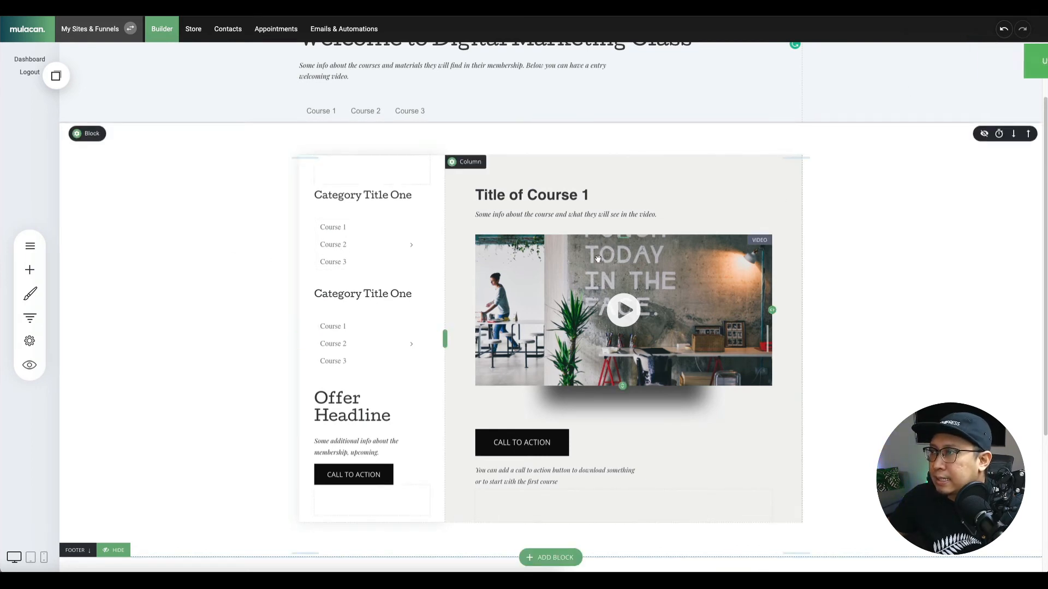
Rename the menu's Course 1 item to Introduction and Course 2 to Lesson 1: Platforms.
left_click(344, 229)
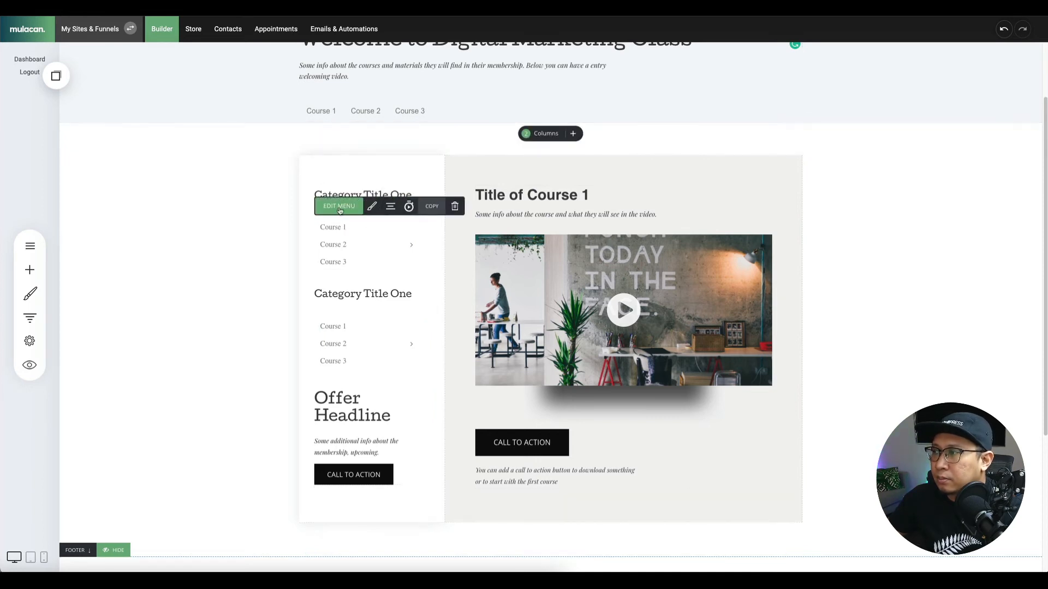
left_click(340, 210)
mouse_move(601, 276)
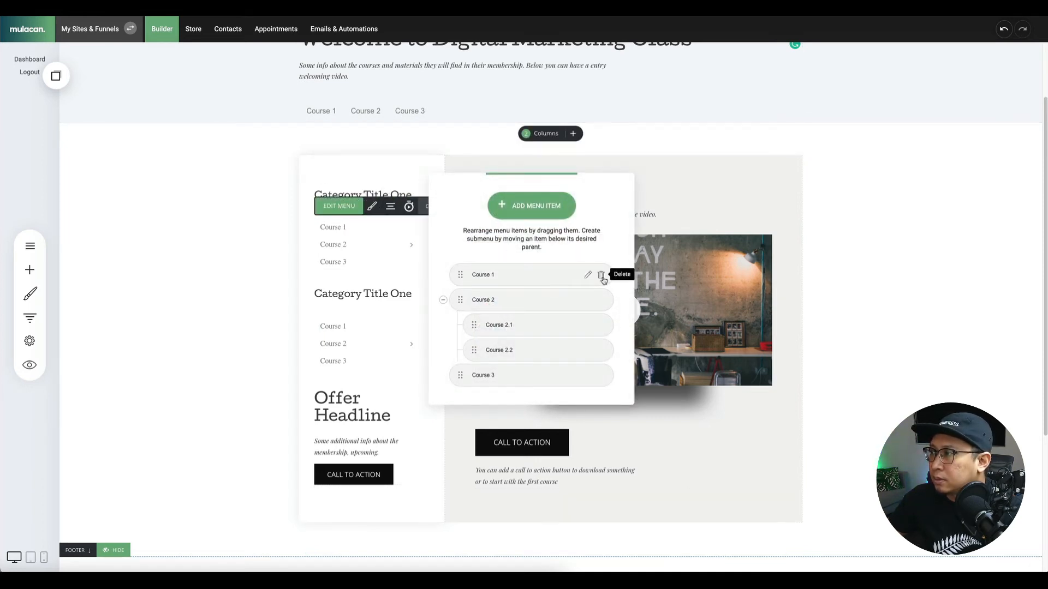
left_click(507, 283)
key("ctrl+a")
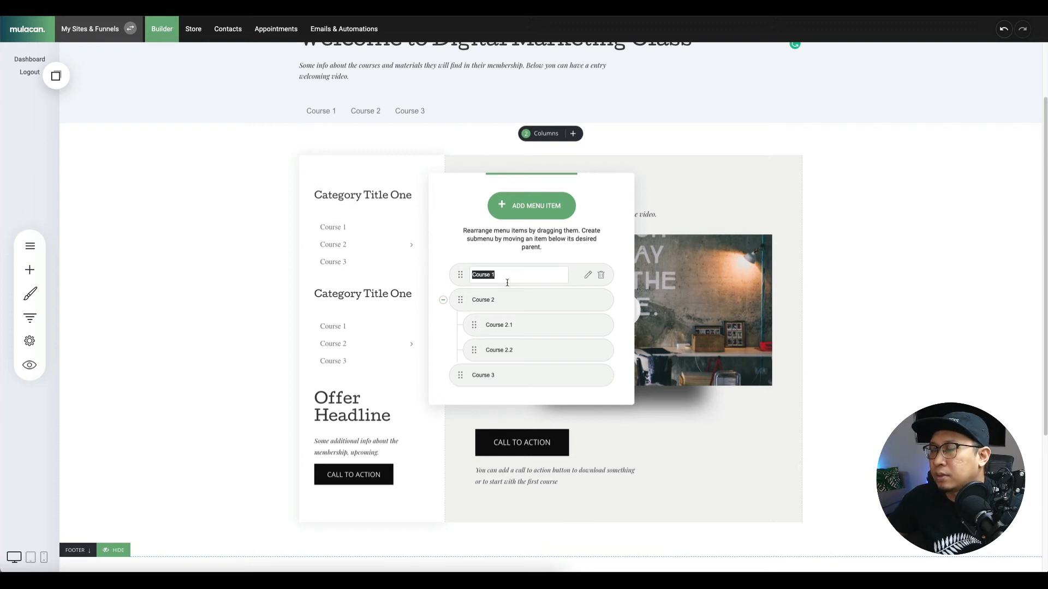
type("Introduction")
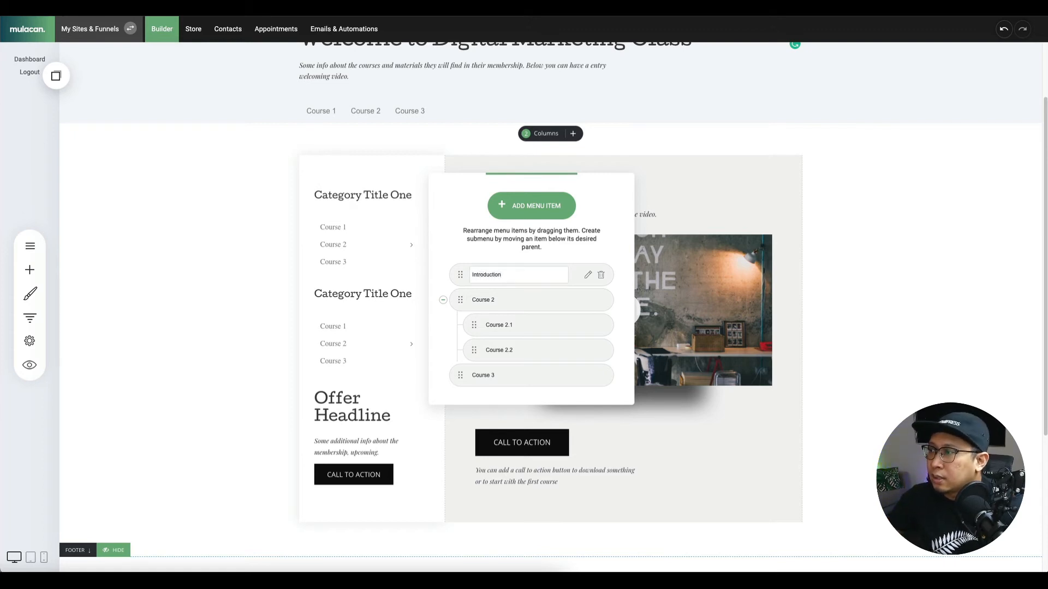
left_click(480, 304)
key("ctrl+a")
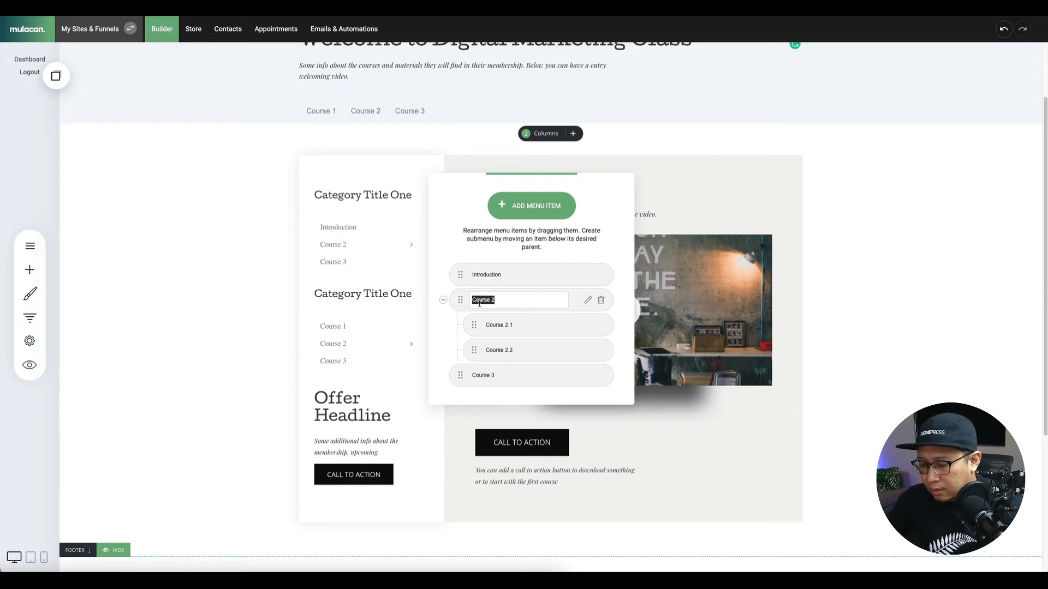
type("Lesson 1: Platforms")
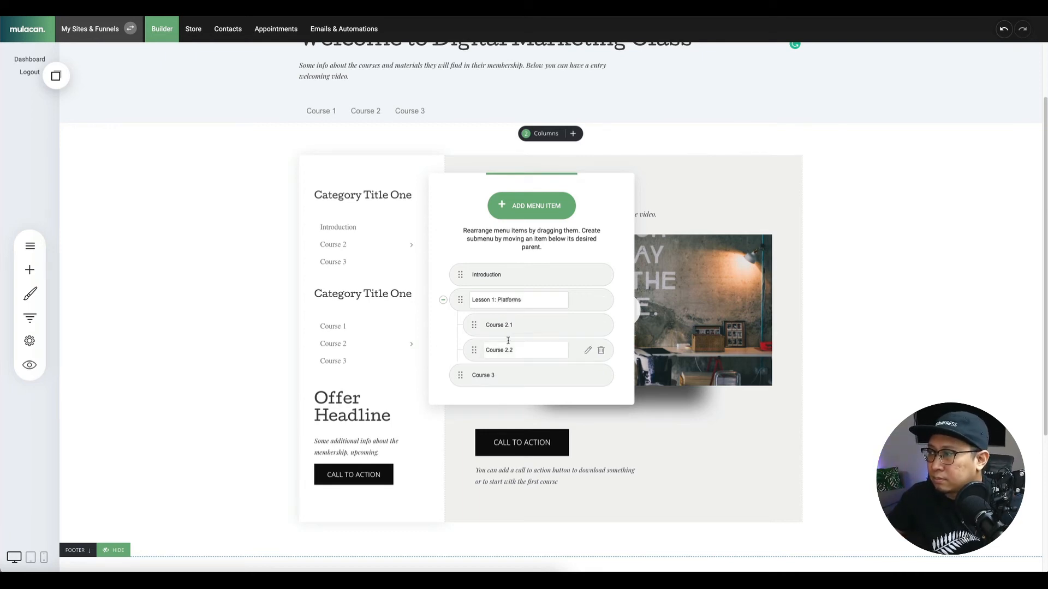
Rename sub-items to Facebook and Twitter, and Course 3 to Lesson 2.
left_click(528, 326)
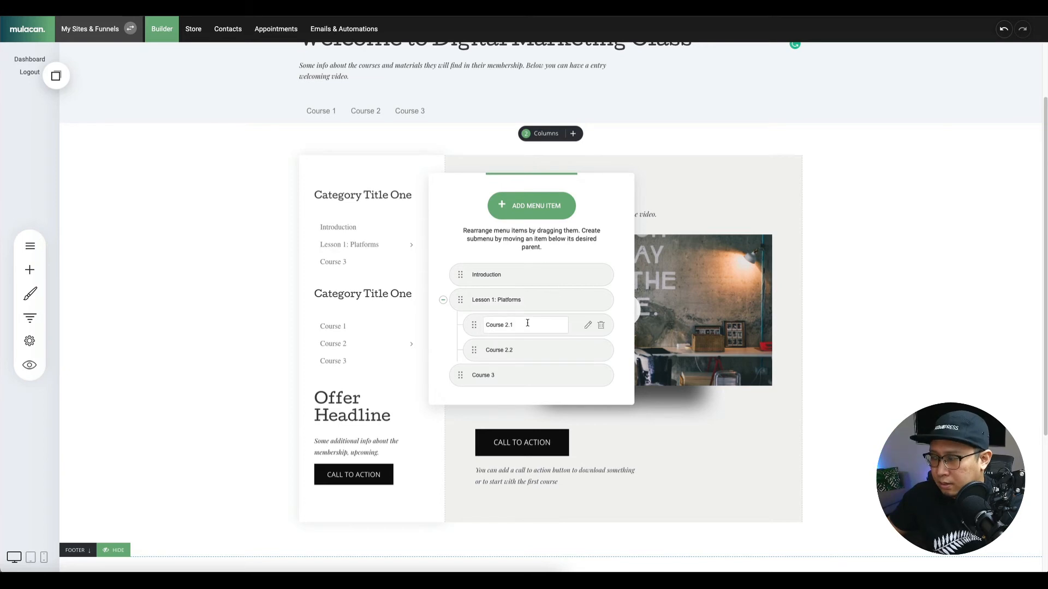
triple_click(507, 325)
type("Fa")
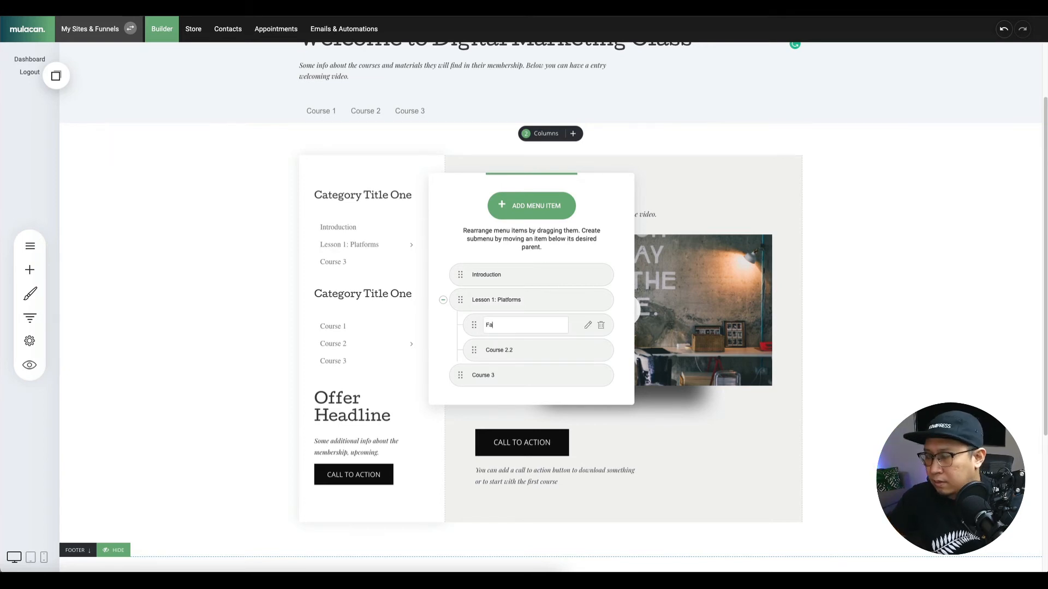
type("cebook")
left_click(512, 350)
triple_click(513, 352)
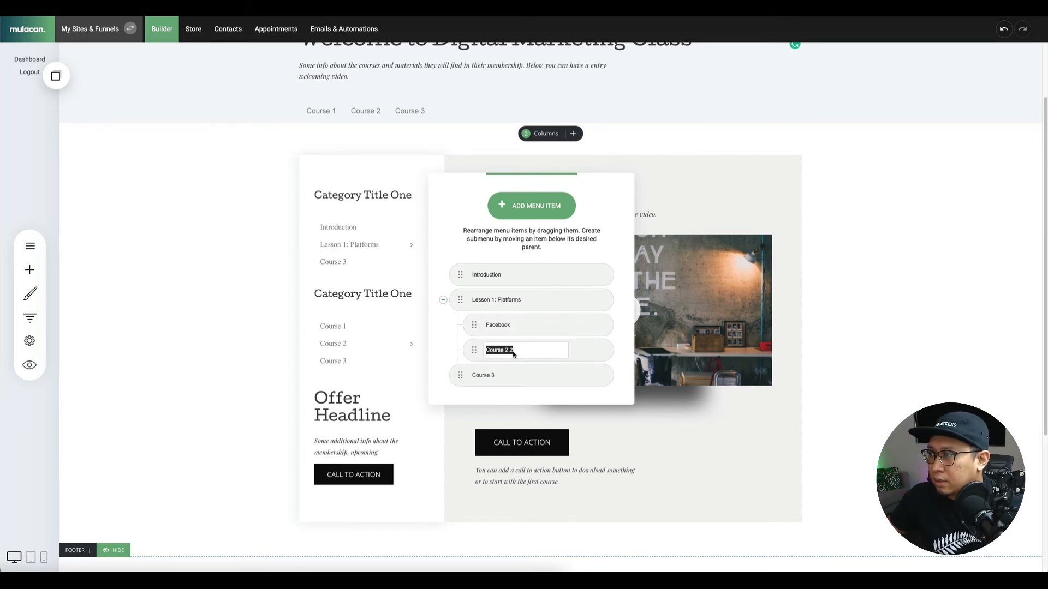
type("W")
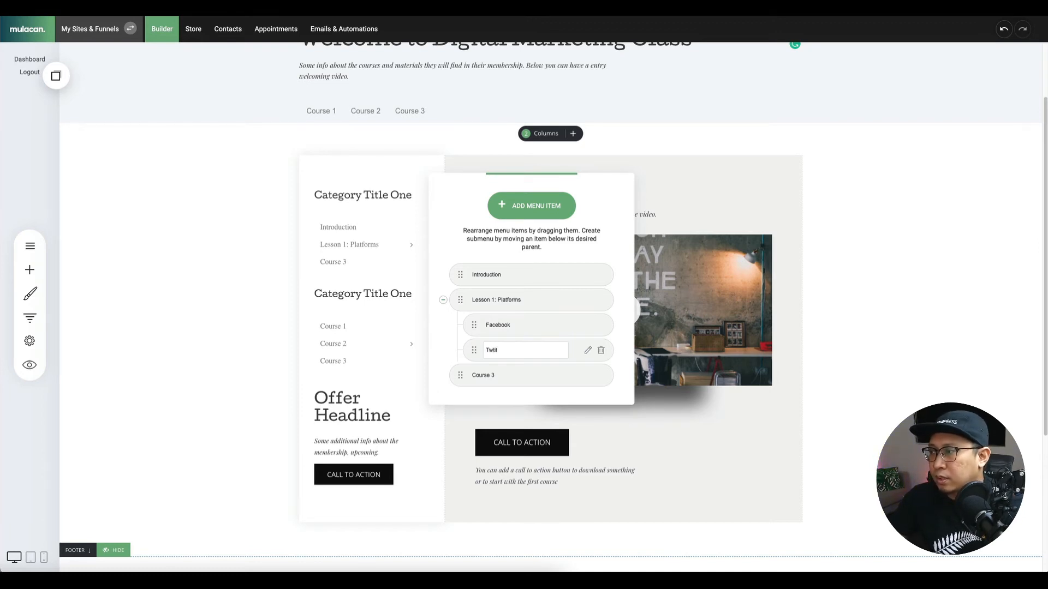
type("witer")
left_click(493, 375)
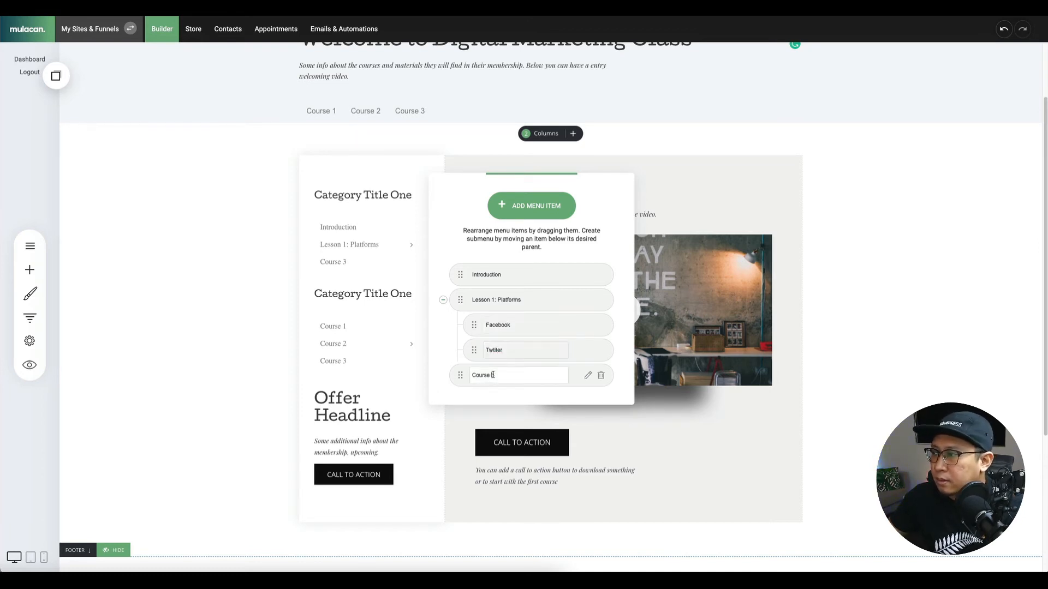
triple_click(493, 375)
type("Lesson 2")
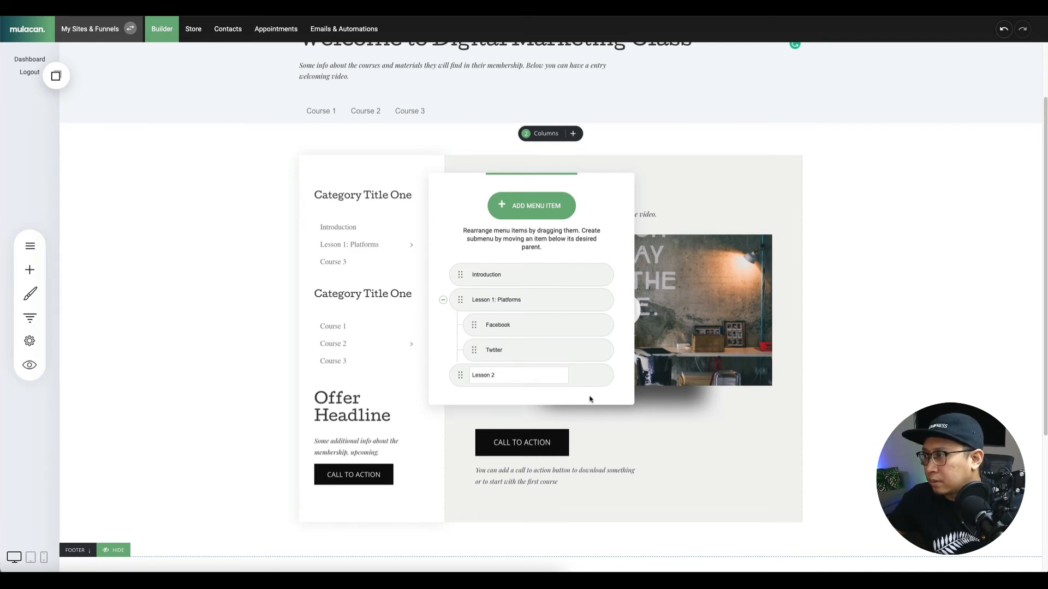
left_click(548, 396)
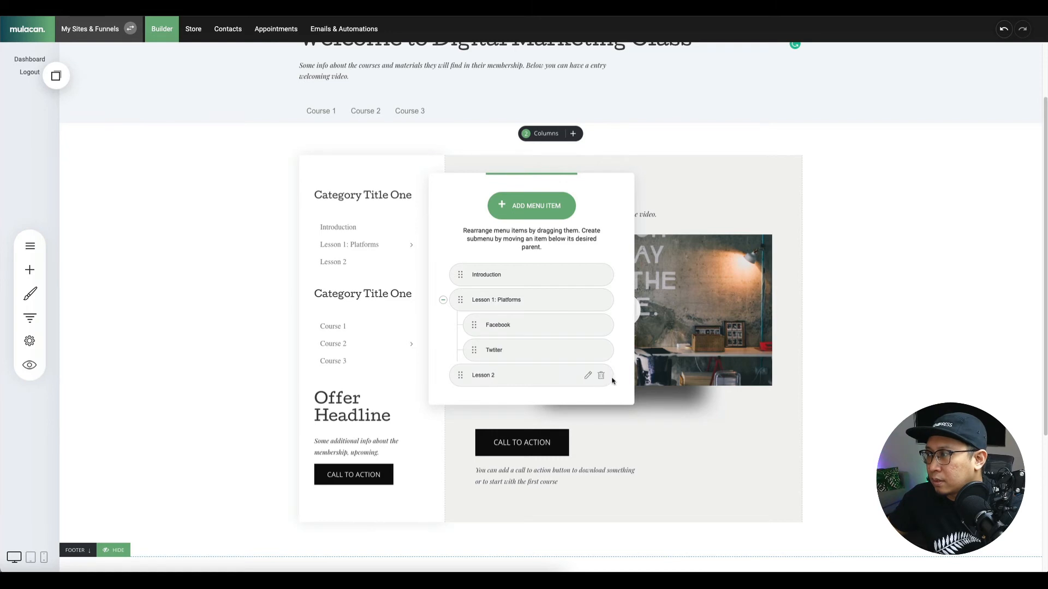
left_click(589, 375)
left_click(589, 376)
left_click(484, 371)
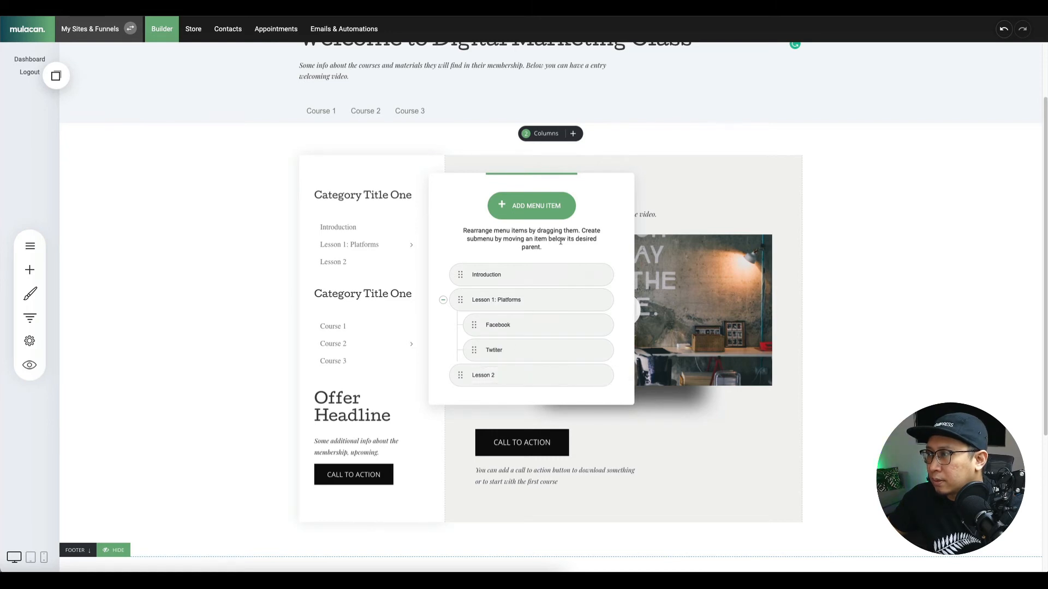
left_click(368, 323)
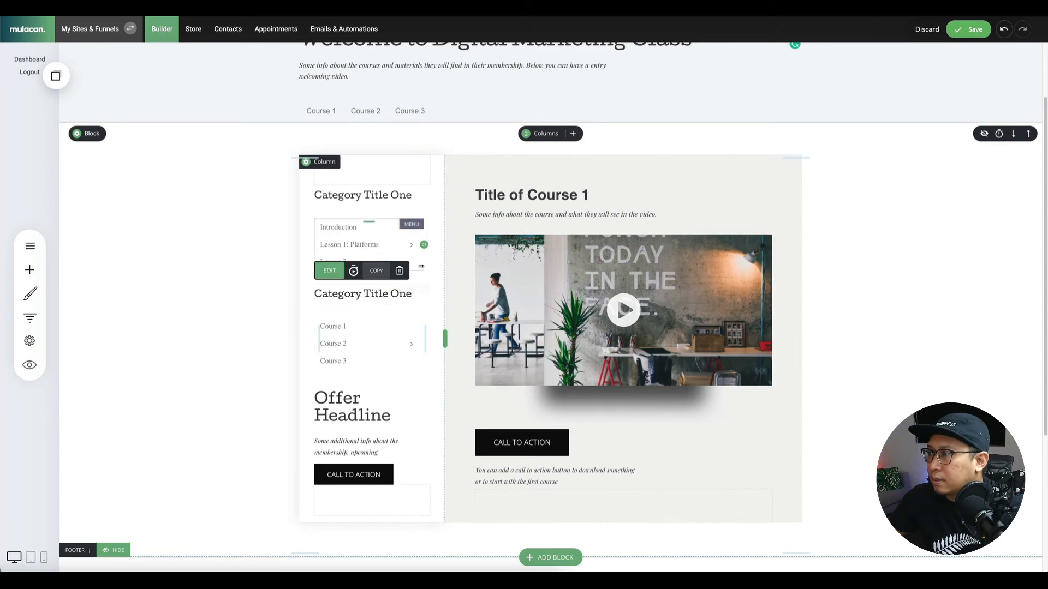
Delete the second course menu widget from the sidebar.
left_click(400, 271)
left_click(494, 247)
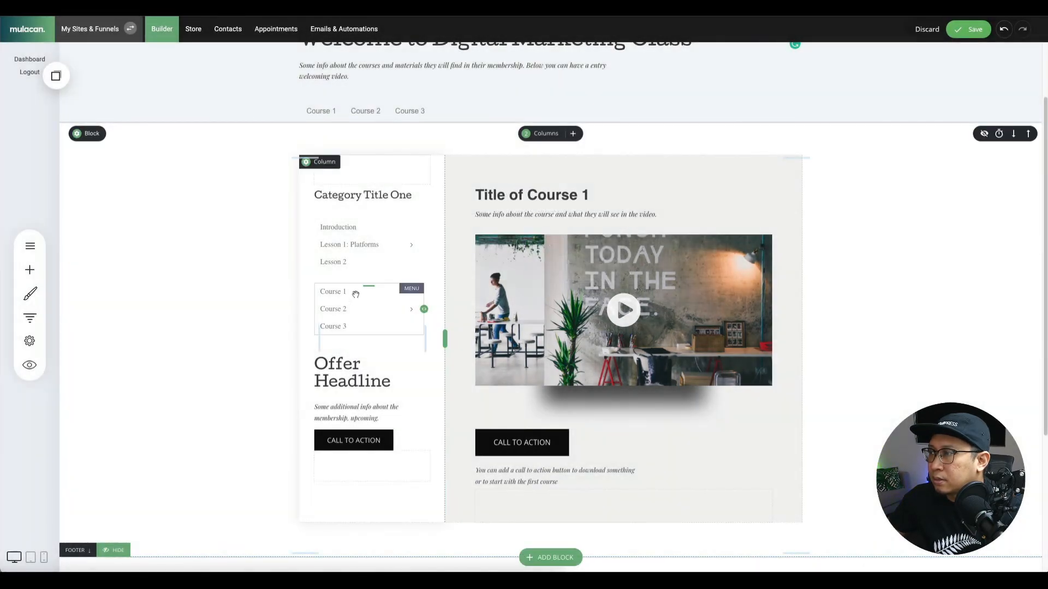
left_click(447, 271)
left_click(531, 254)
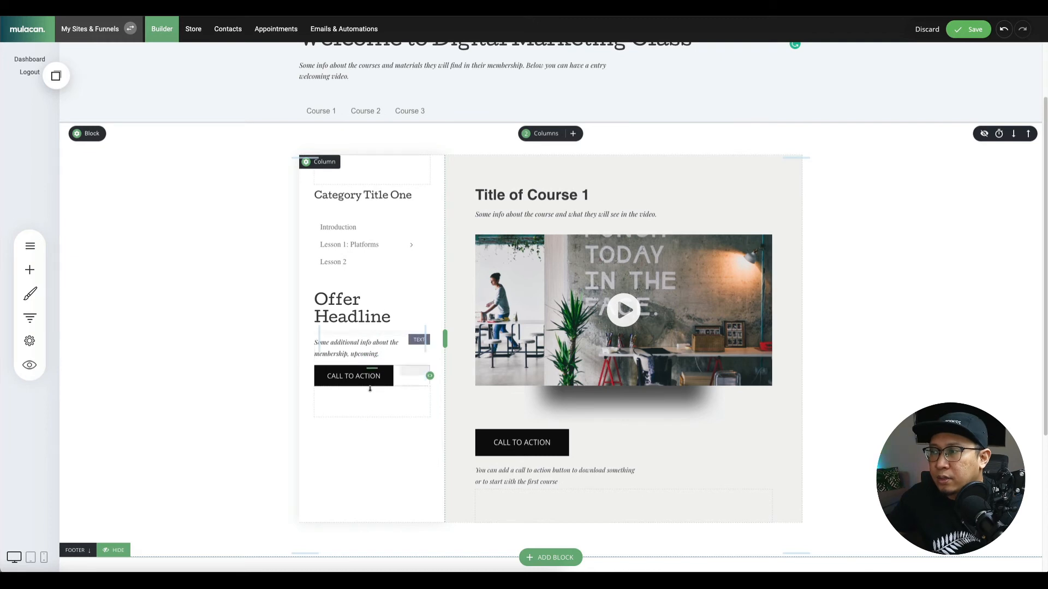
Change the Offer Headline text to 'Schedule a Call with us'.
double_click(360, 313)
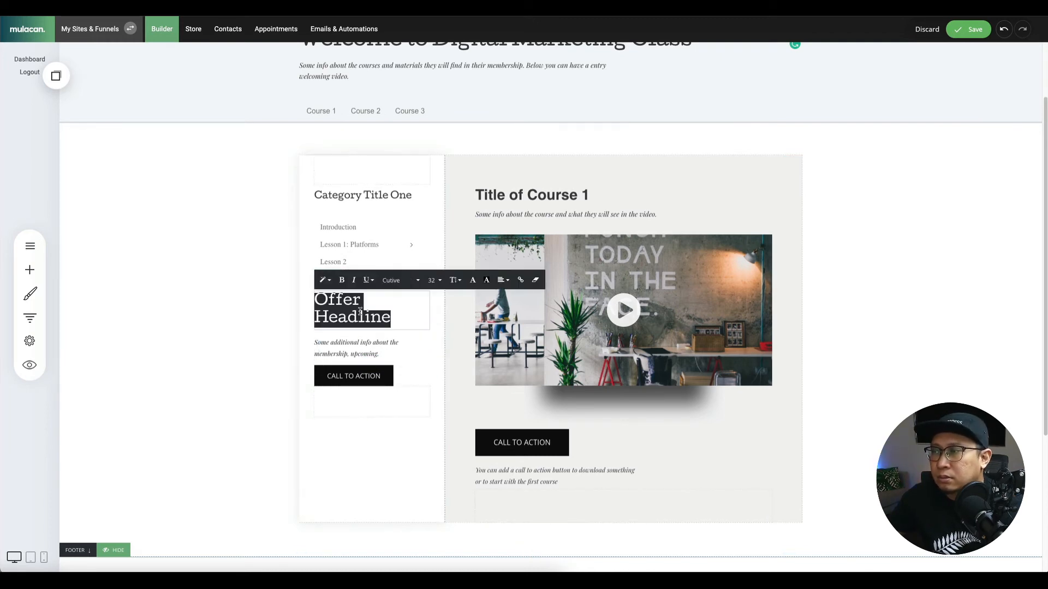
type("S")
key("BackSpace")
type("Sc")
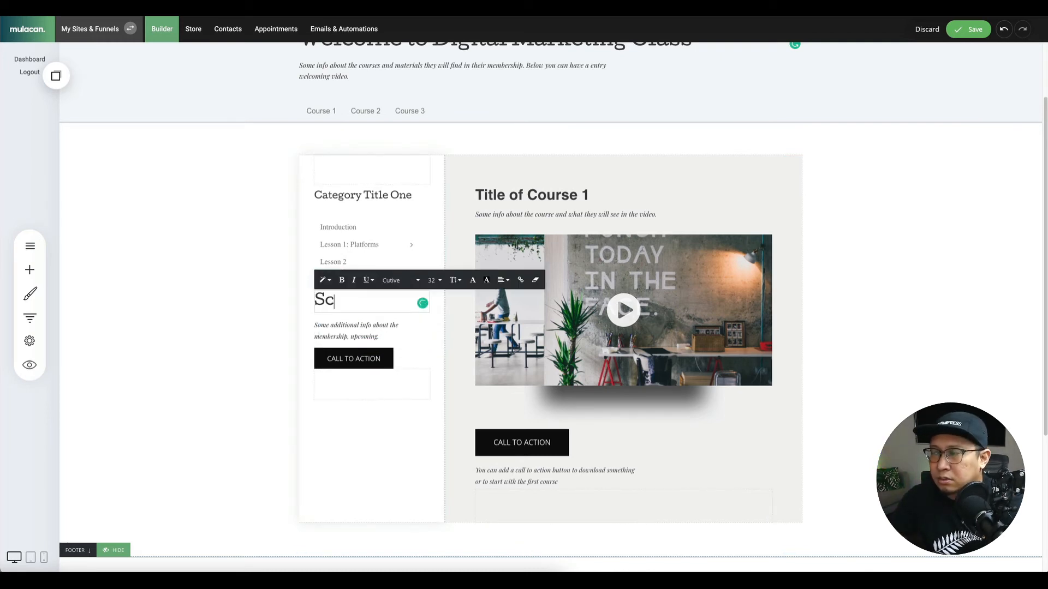
type("hedule a ")
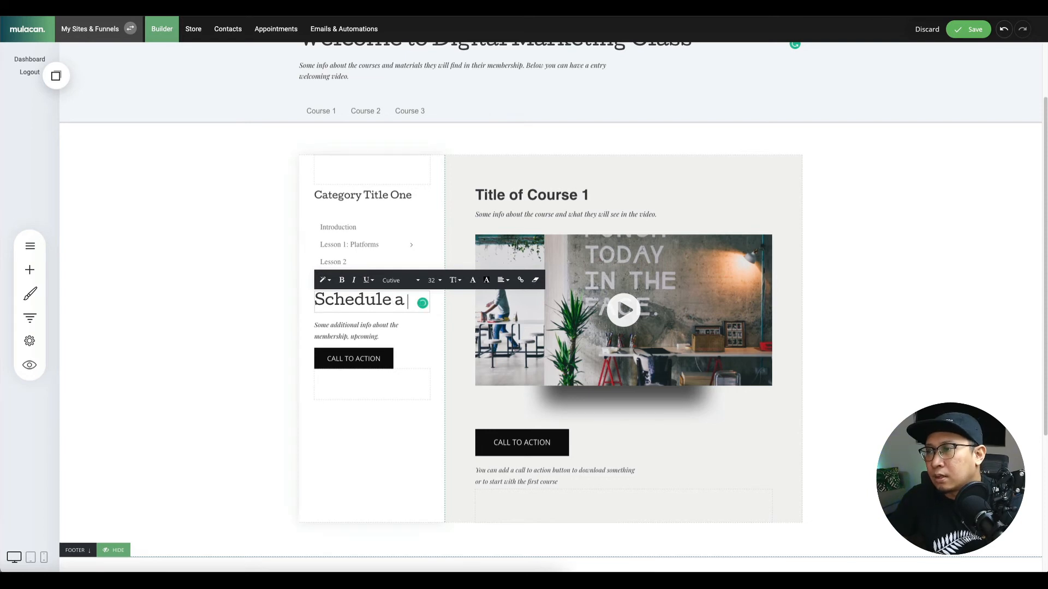
type("Call with")
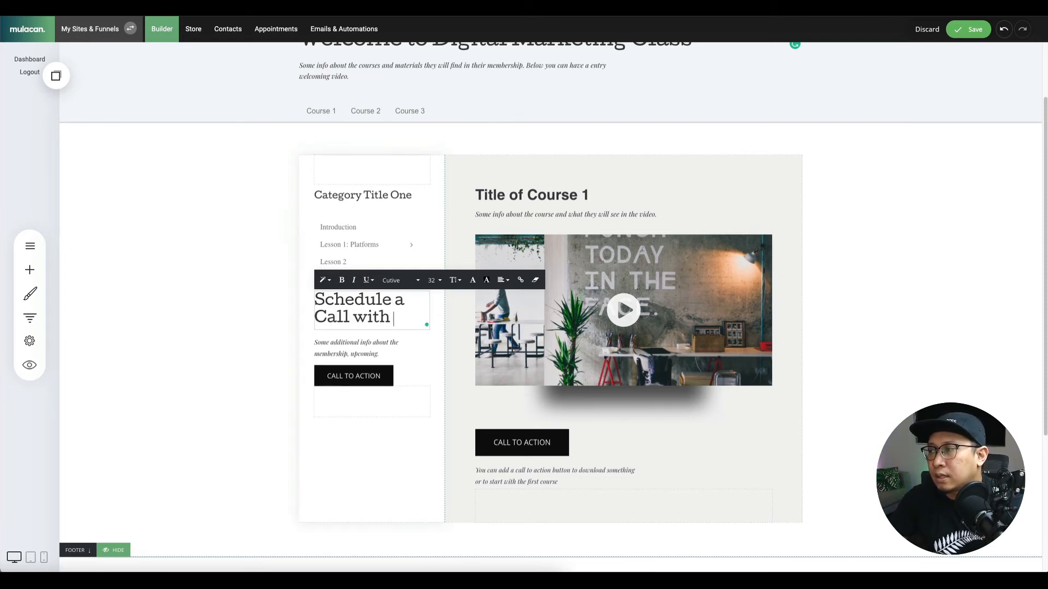
type(" us")
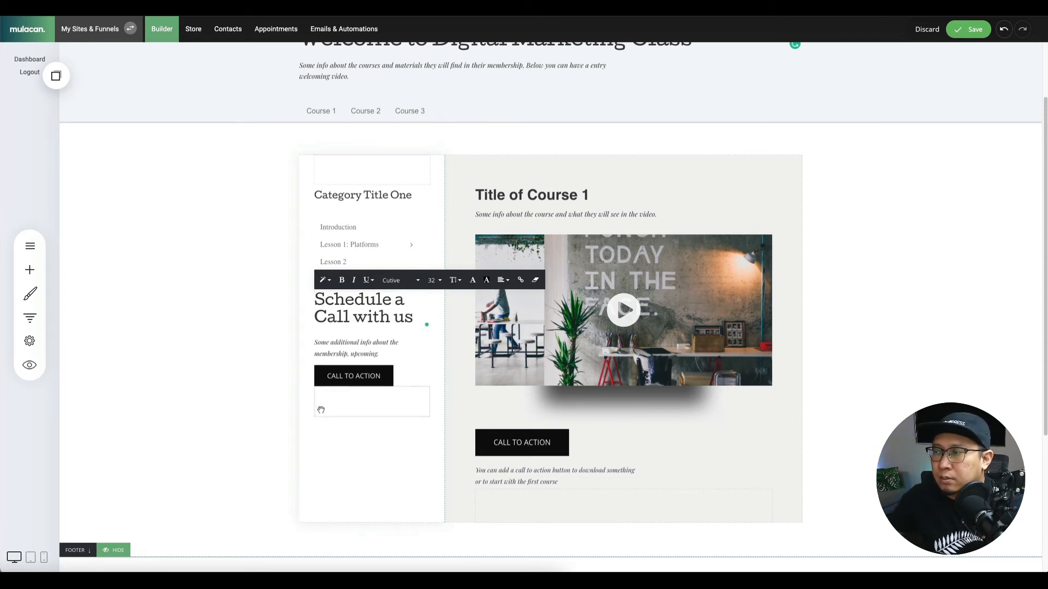
left_click(374, 375)
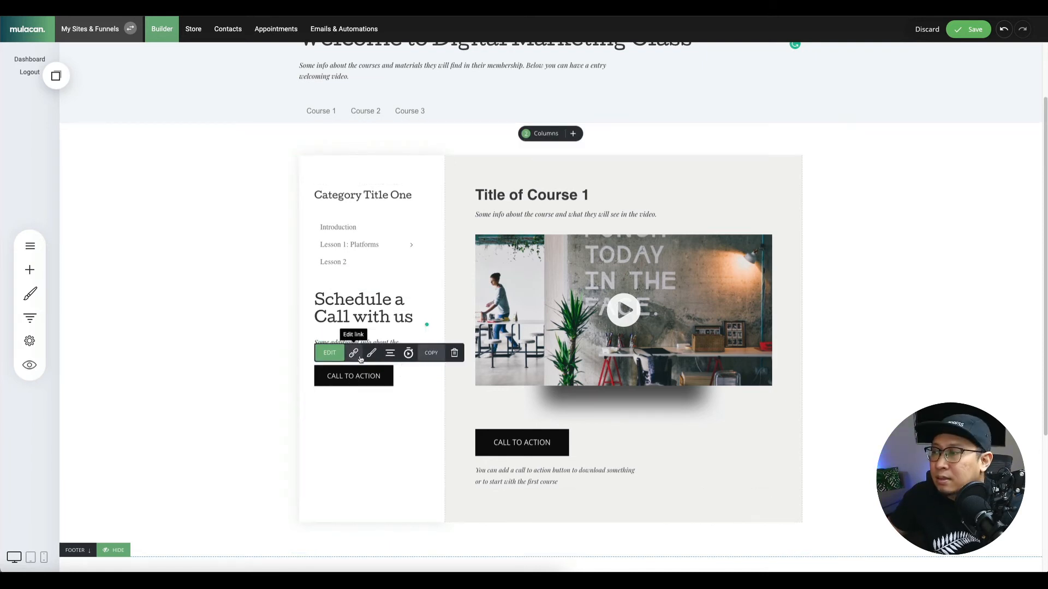
Set the sidebar button's font to Cutive and expand it to full column width.
left_click(371, 353)
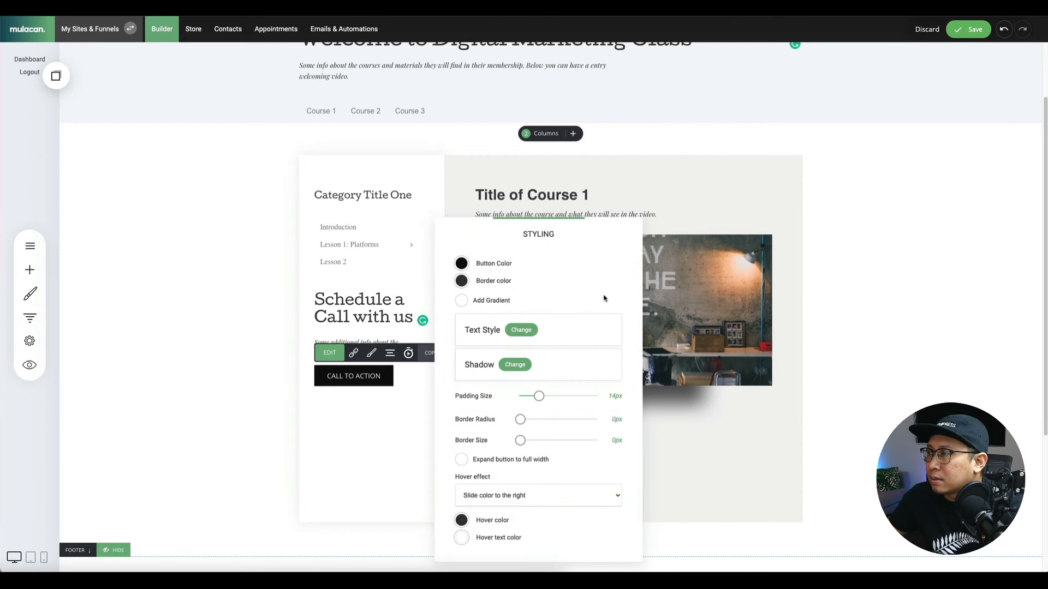
left_click(520, 331)
left_click(620, 320)
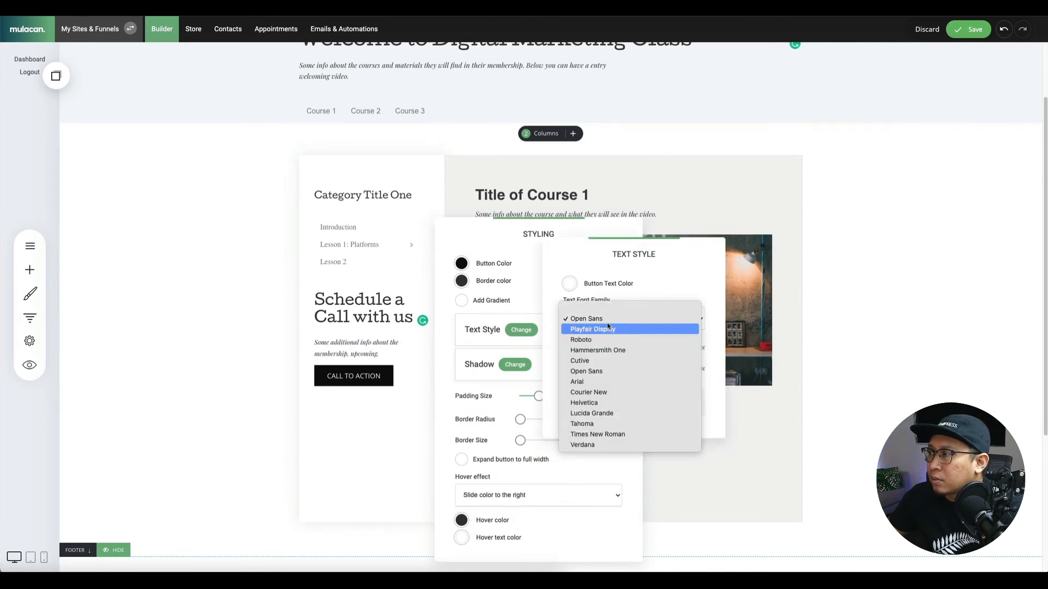
left_click(607, 361)
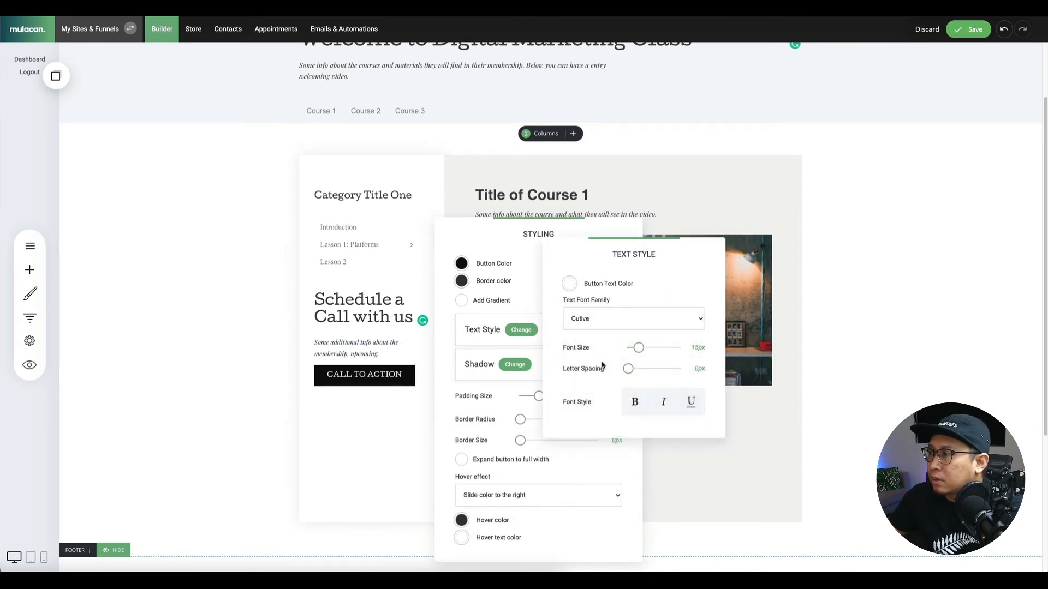
left_click(488, 374)
left_click(492, 464)
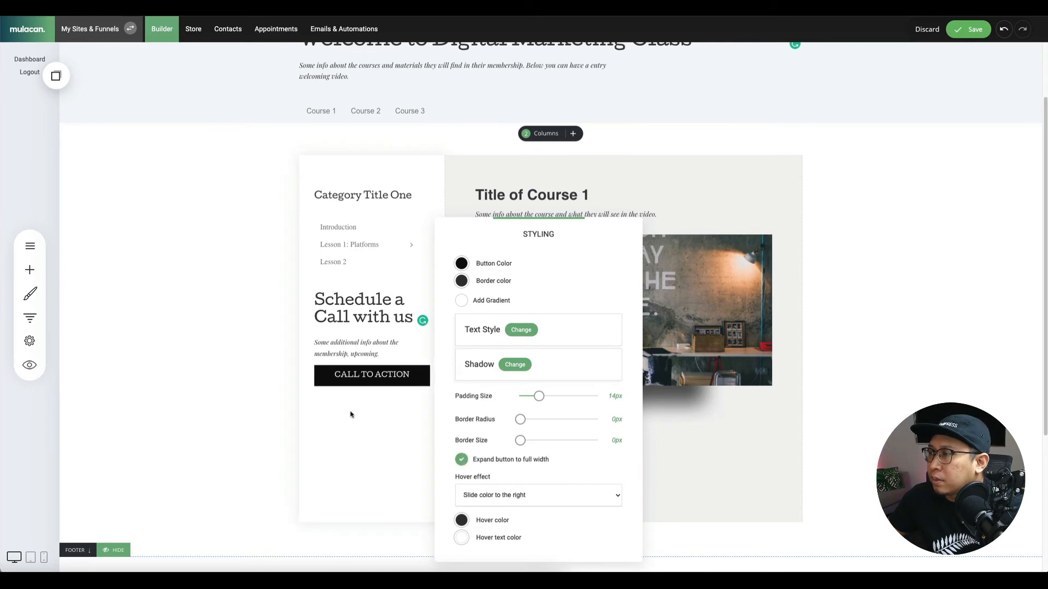
left_click(390, 429)
Add more space above the Schedule heading, tighten the space below, and save.
left_click_drag(390, 330, 393, 329)
left_click_drag(371, 278, 371, 288)
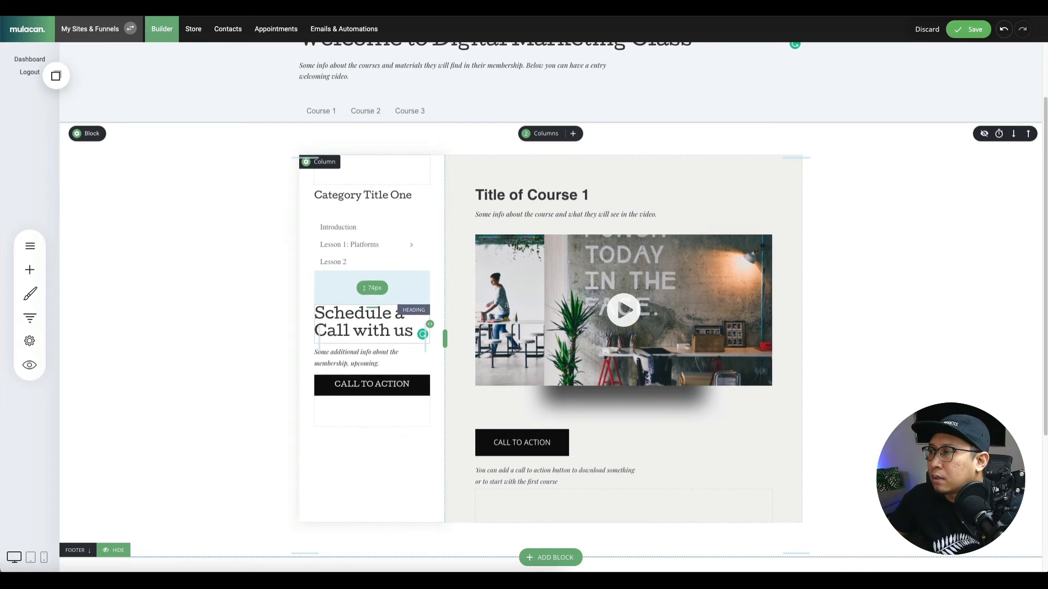
left_click(955, 30)
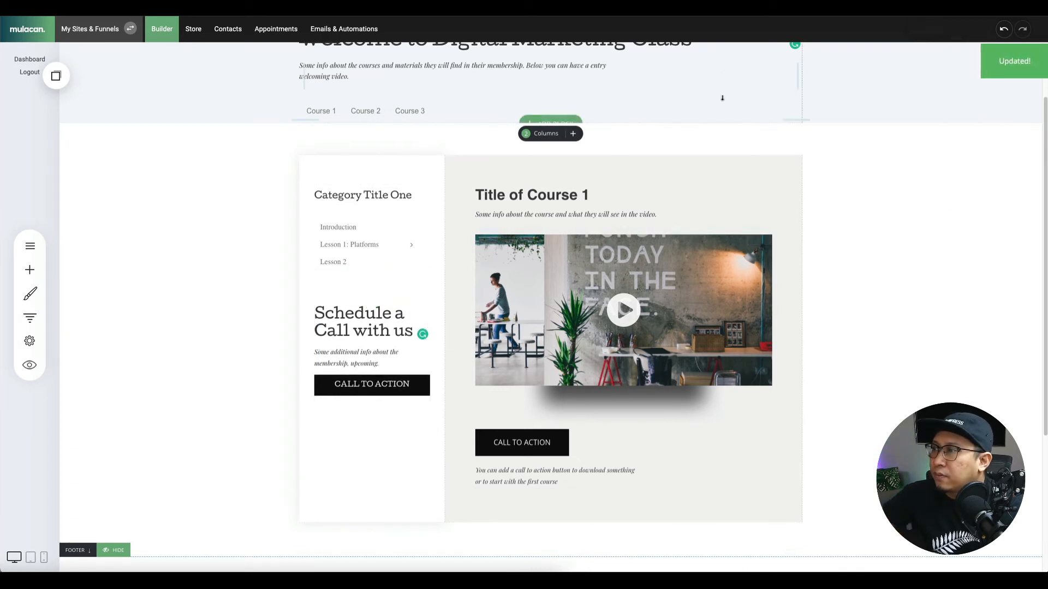
Change the Title of Course 1 heading to Introduction and review the course video settings.
left_click(343, 246)
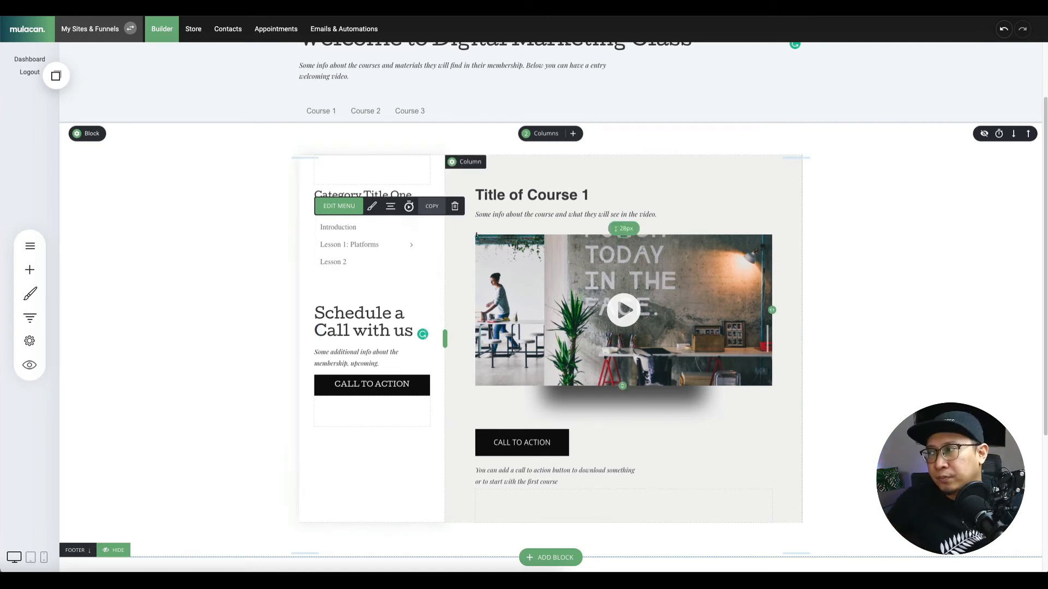
triple_click(540, 198)
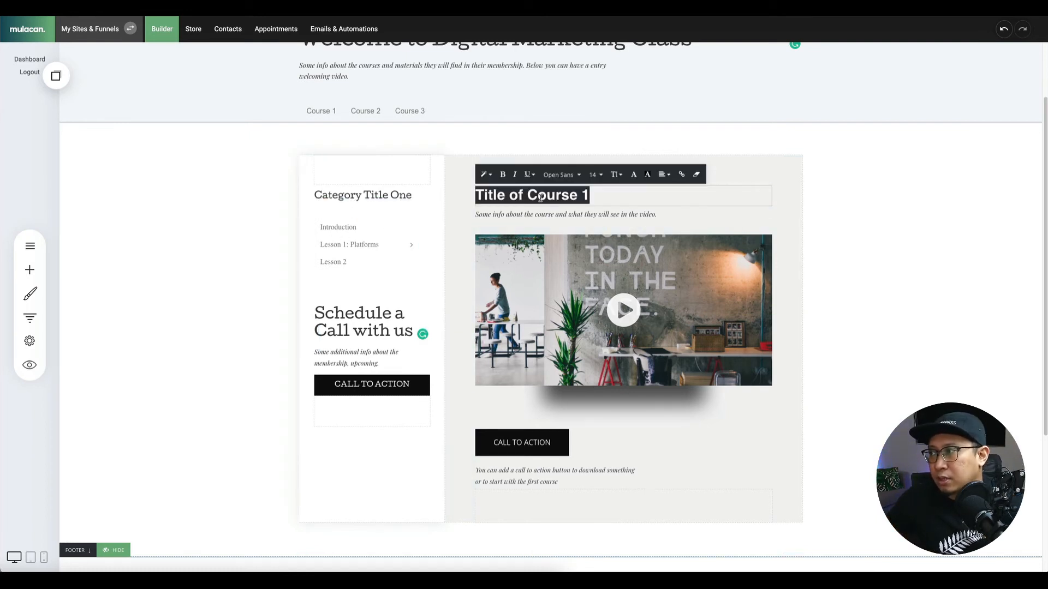
key("BackSpace")
type("Intro")
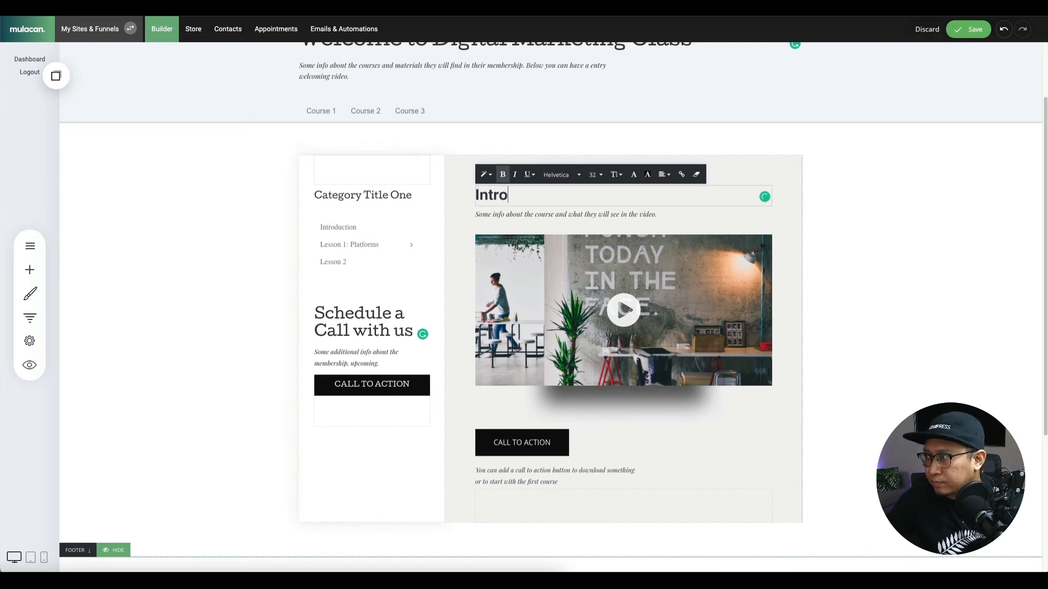
type("duction")
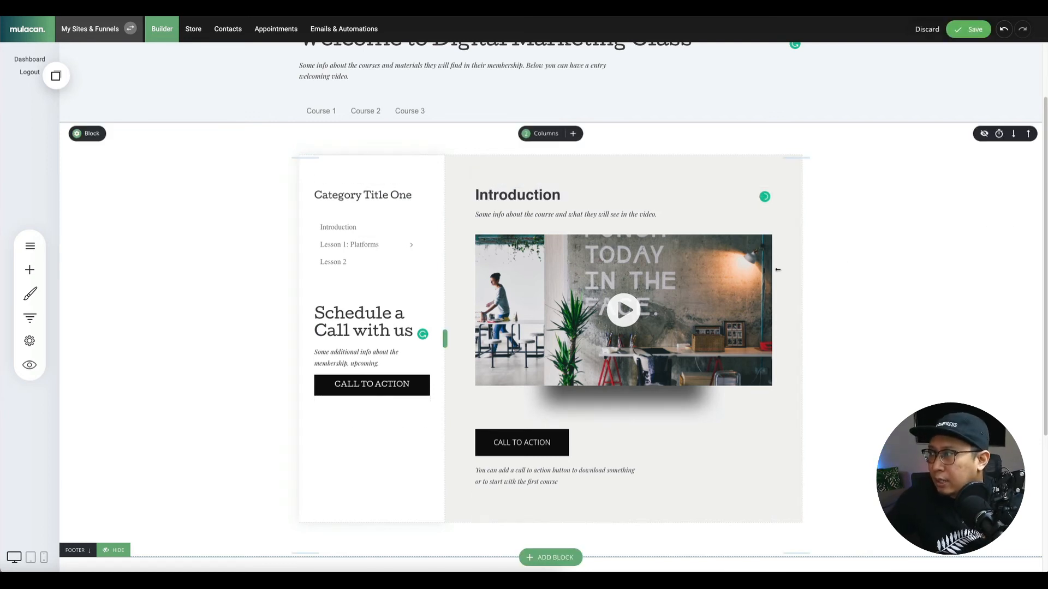
left_click(490, 228)
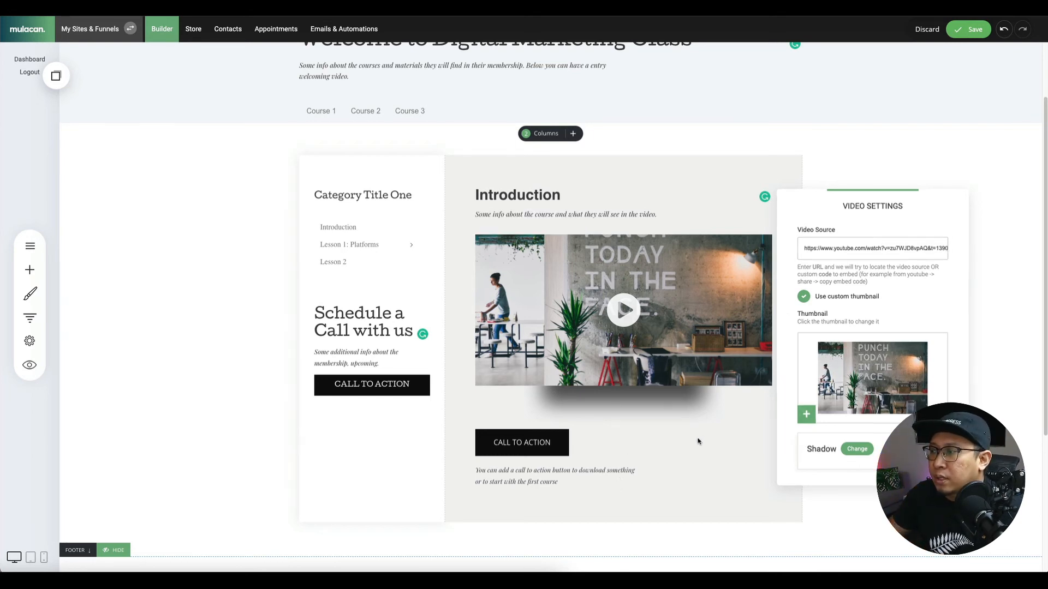
left_click(528, 443)
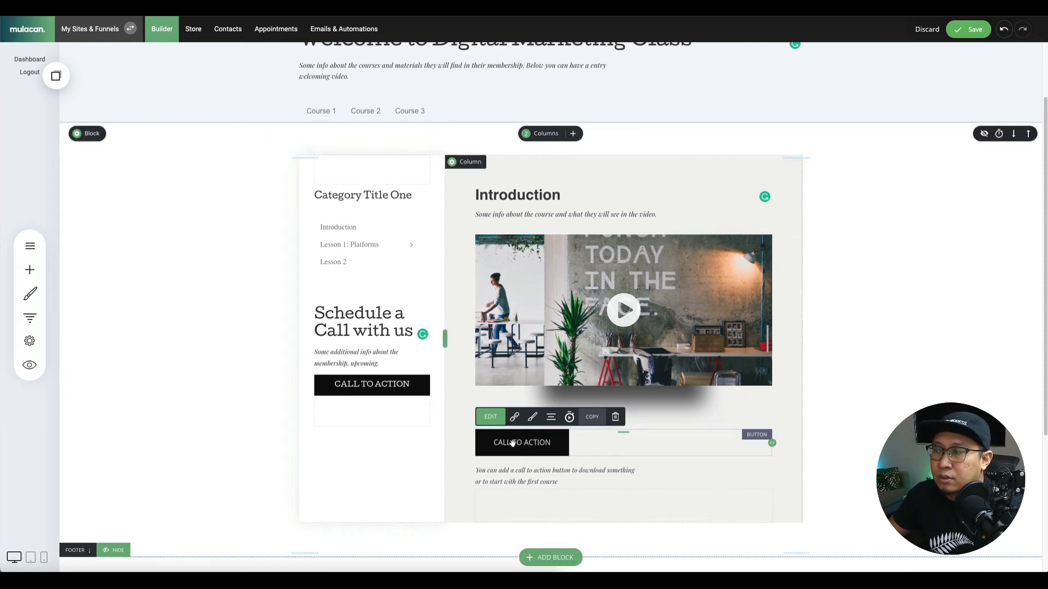
Set the lower call-to-action button's text font to Cutive.
left_click(532, 417)
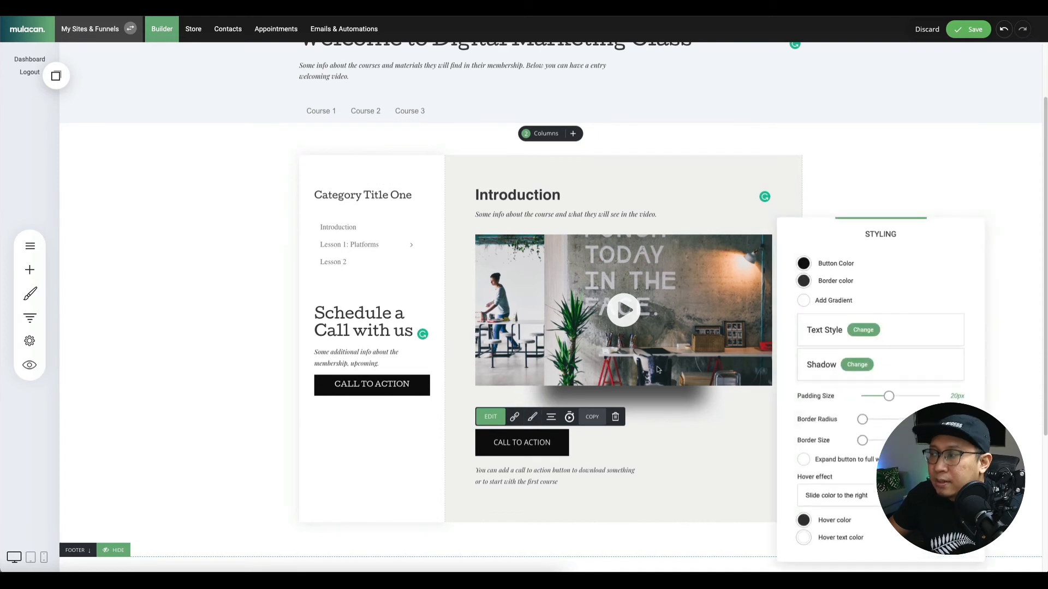
left_click(861, 332)
left_click(895, 319)
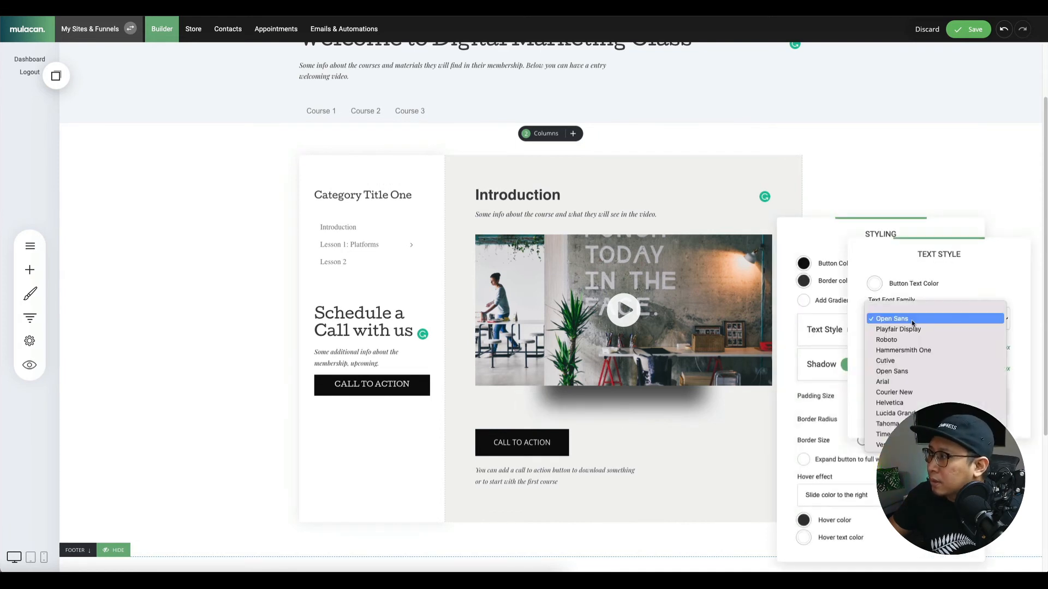
left_click(900, 361)
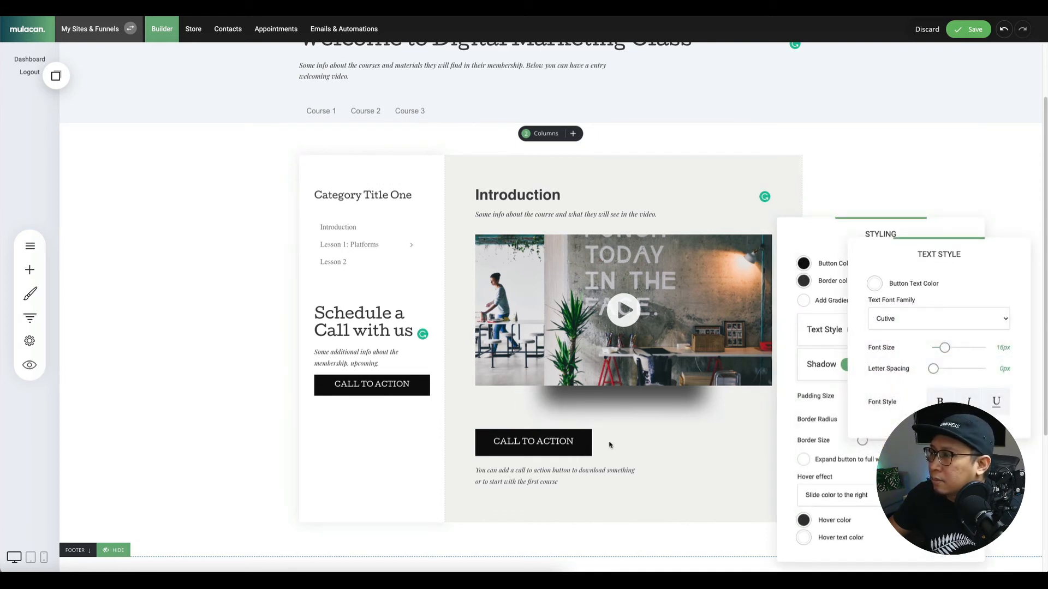
left_click(495, 443)
left_click(637, 446)
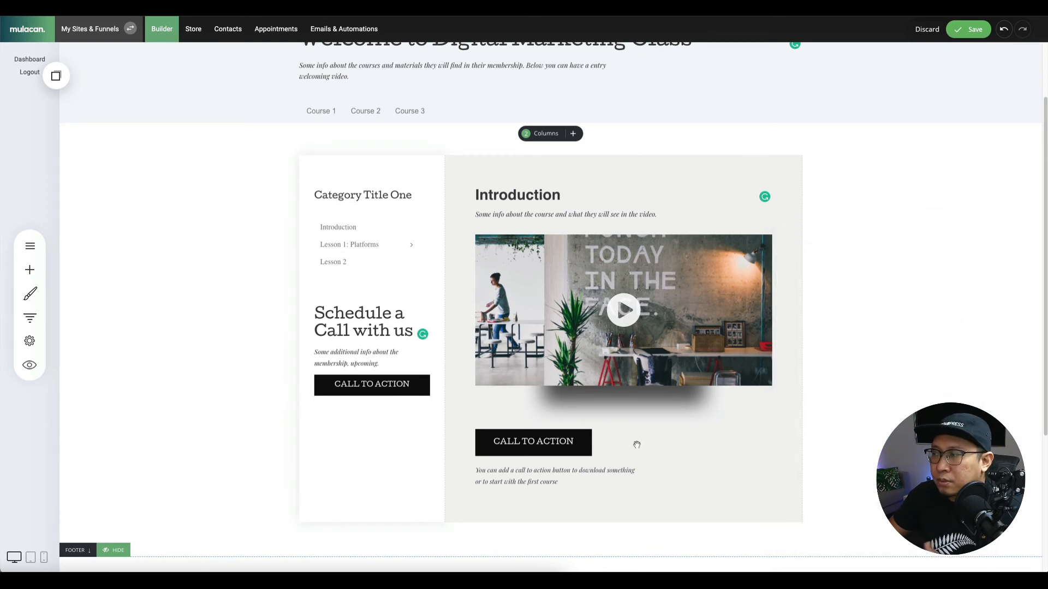
Bring up the Select a Link dialog for the call-to-action button.
left_click(538, 443)
left_click(490, 418)
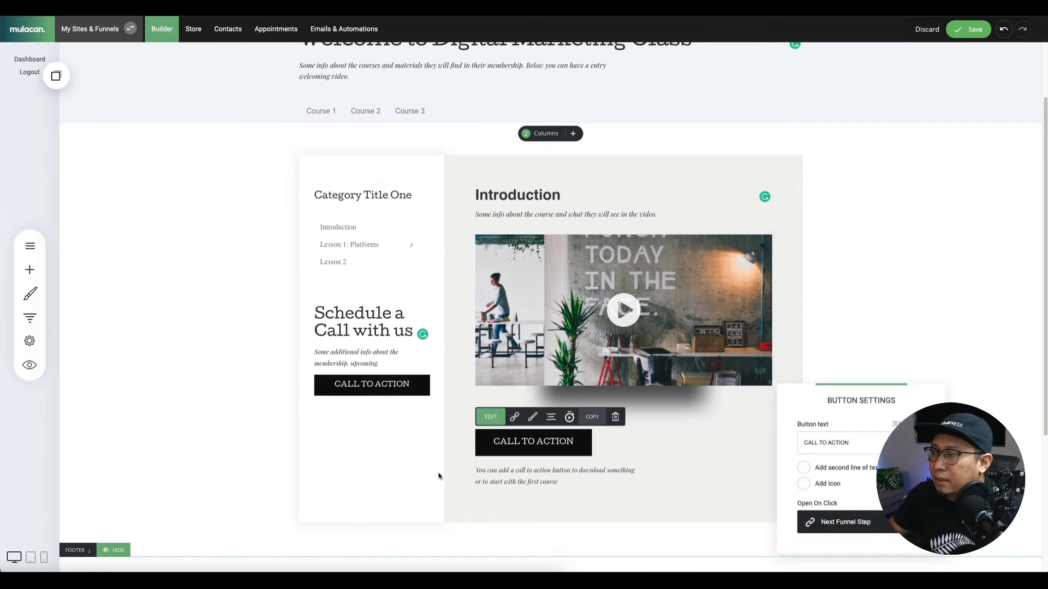
left_click(451, 439)
left_click(484, 446)
left_click(514, 417)
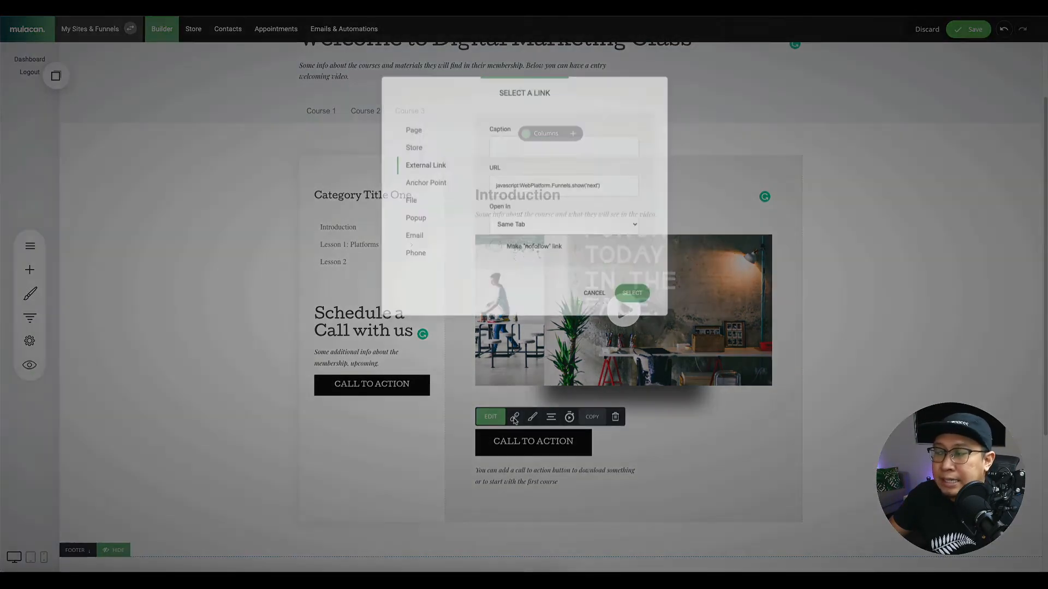
Browse the File link option, then close the file manager and link dialog unchanged.
left_click(407, 202)
left_click(539, 190)
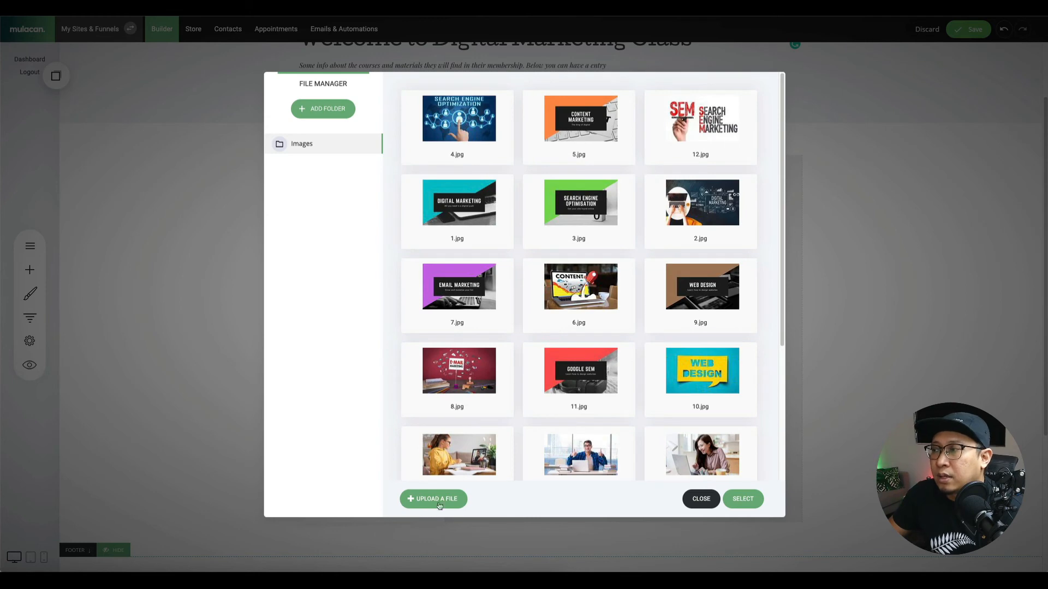
left_click(700, 499)
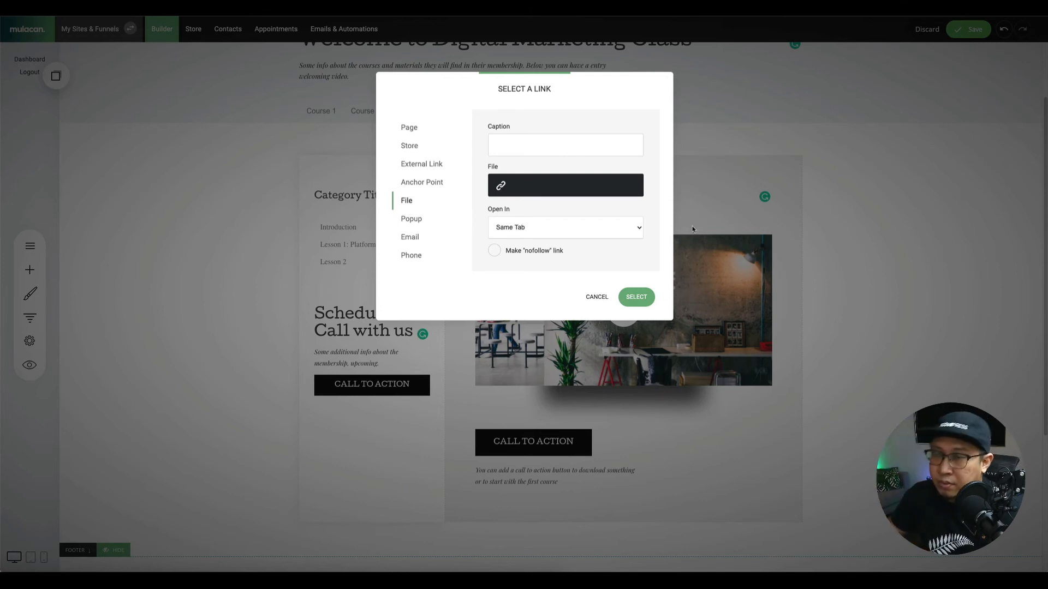
left_click(608, 304)
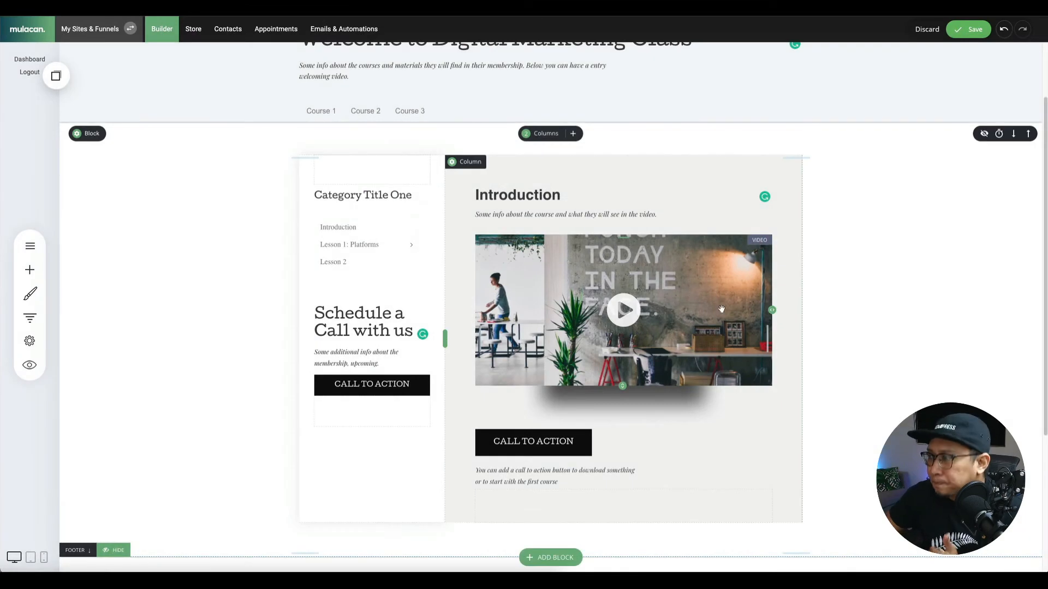
Save the page and rename the 'Category Title One' sidebar heading to 'Lessons'.
left_click(964, 30)
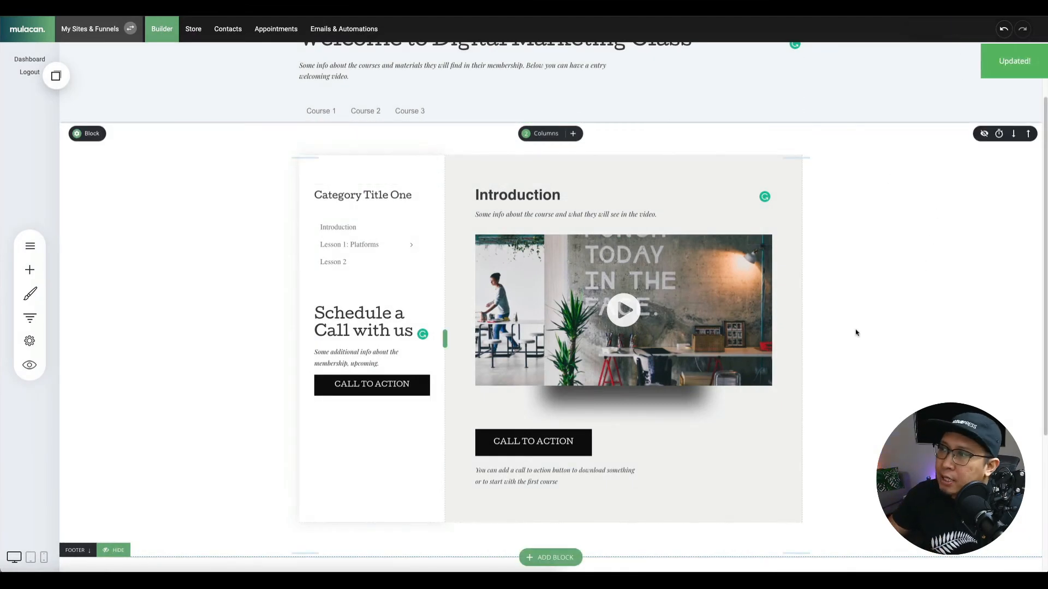
double_click(341, 197)
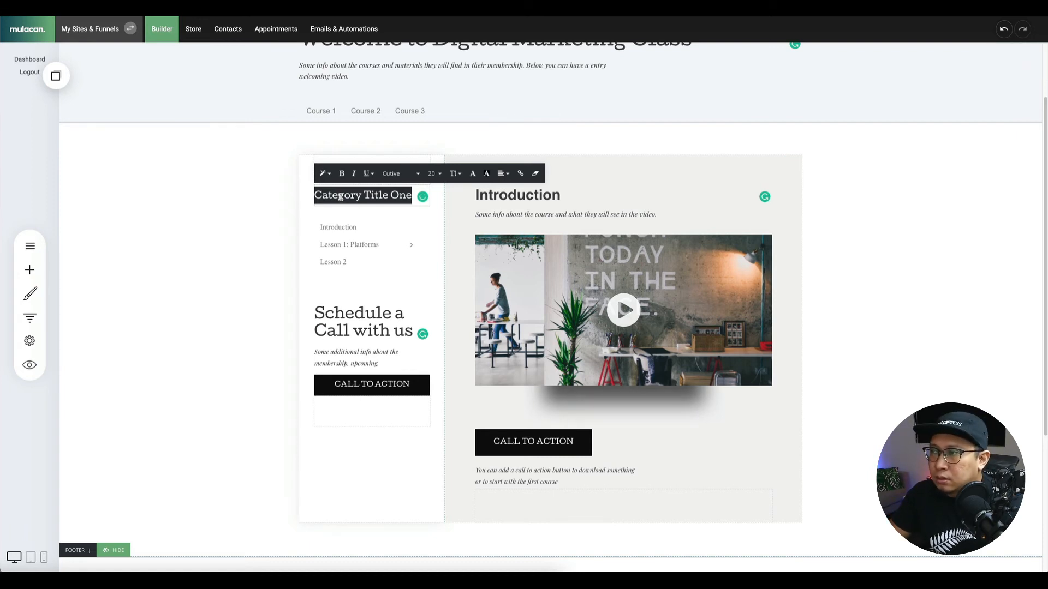
type("Lessons")
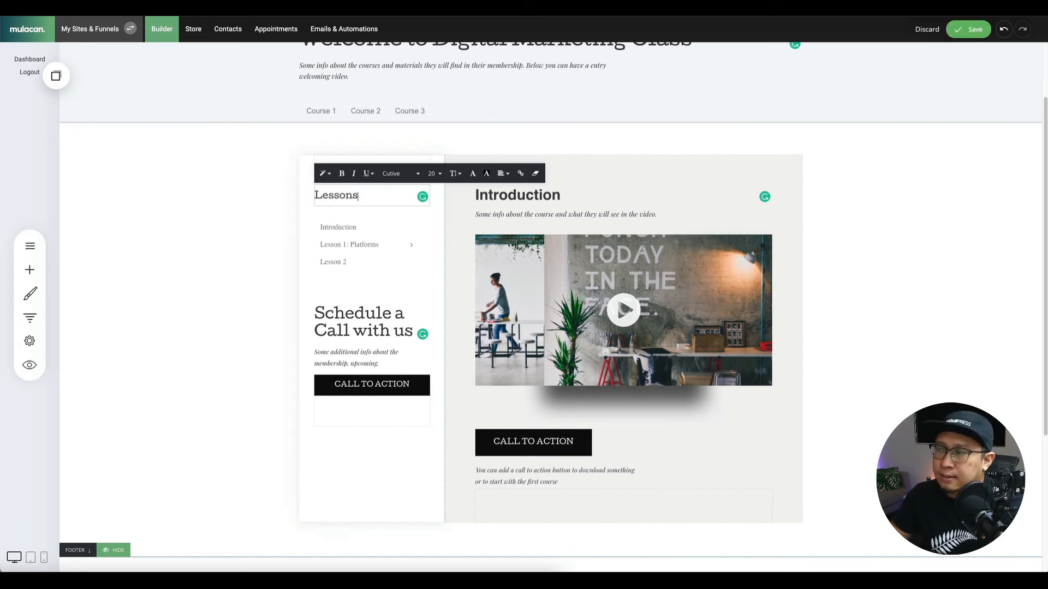
left_click(908, 269)
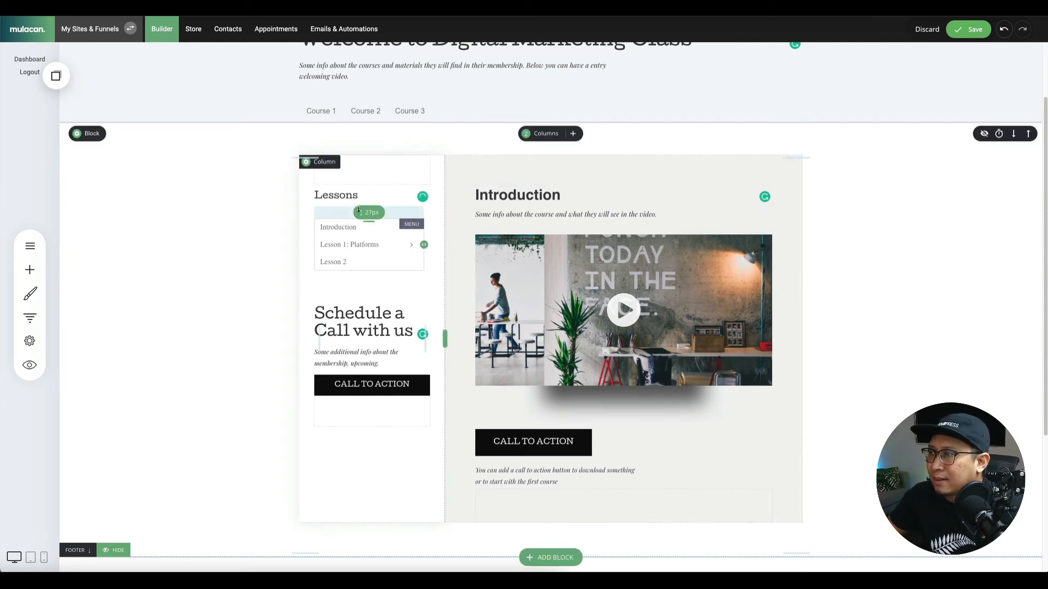
Reduce the top padding above the lesson menu and save the page.
left_click_drag(358, 211, 358, 204)
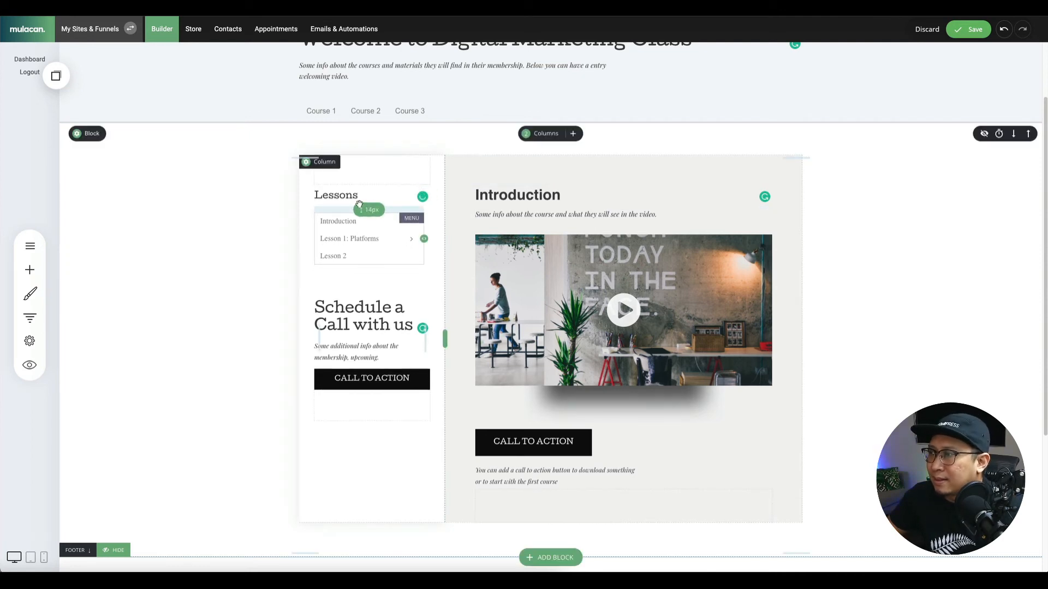
left_click(970, 30)
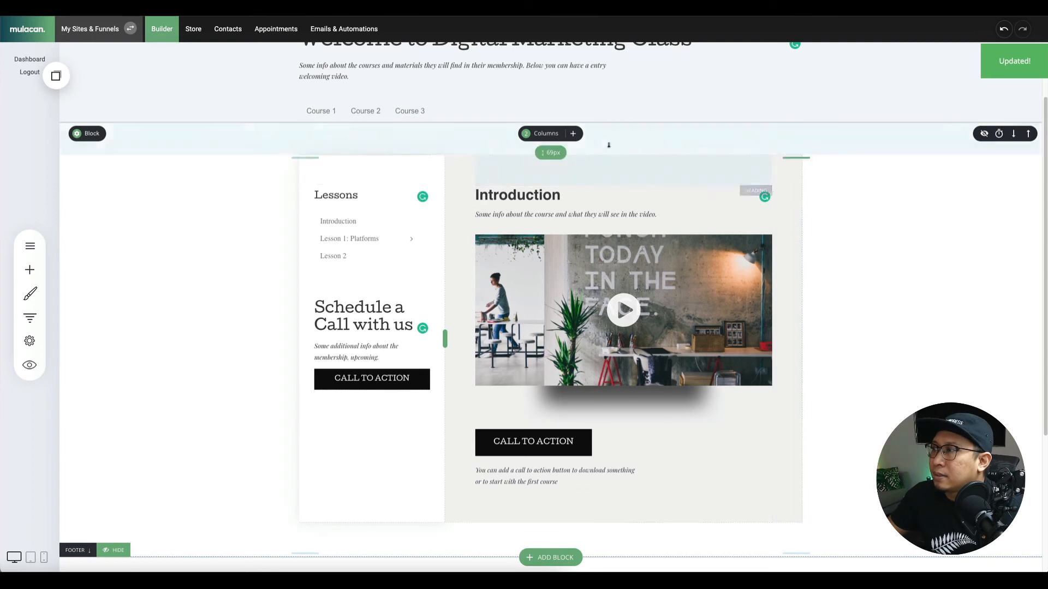
scroll(811, 290, "up", 1)
scroll(820, 295, "down", 2)
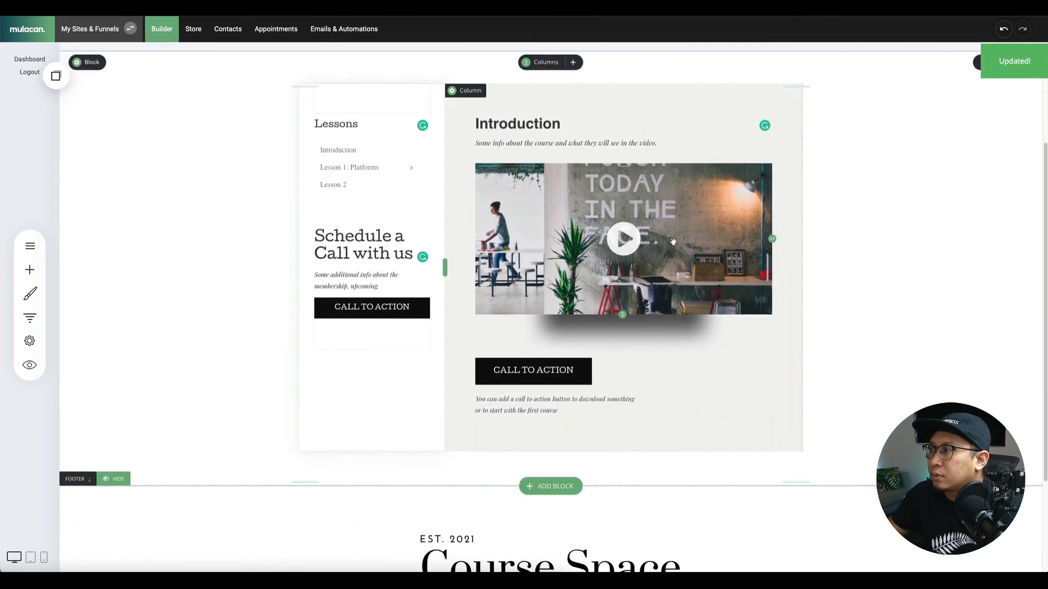
Enable a custom thumbnail for the Introduction video and choose the laptop photo from File Manager.
left_click(623, 203)
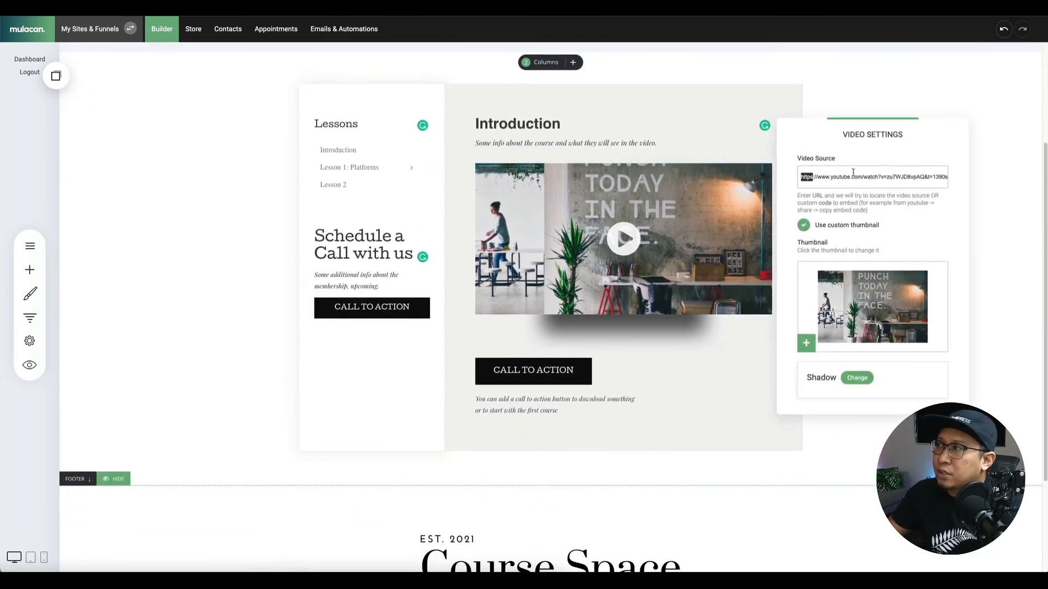
left_click(828, 225)
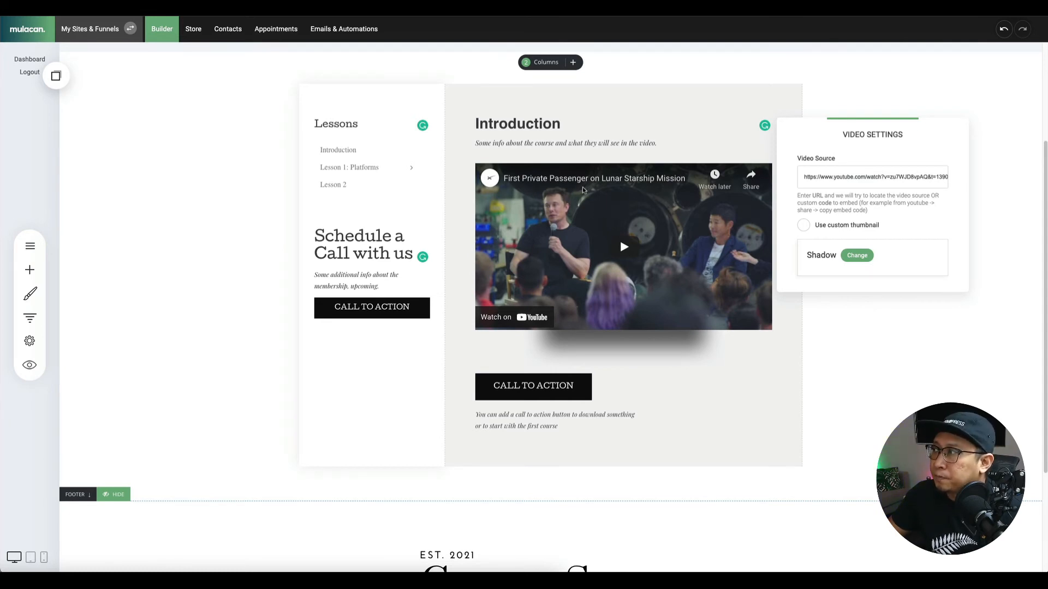
left_click(838, 224)
left_click(842, 290)
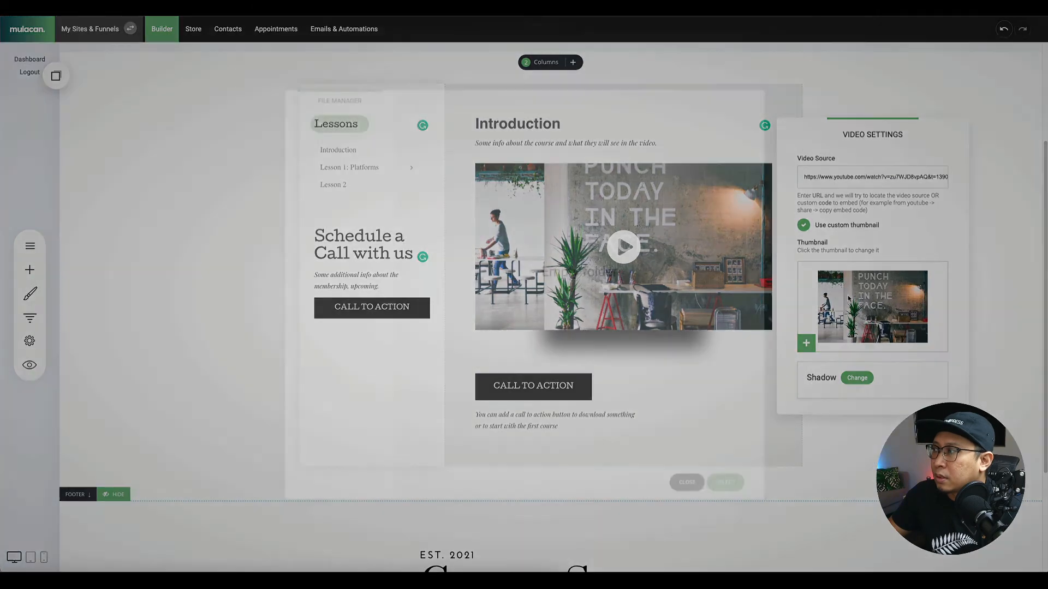
scroll(619, 170, "down", 4)
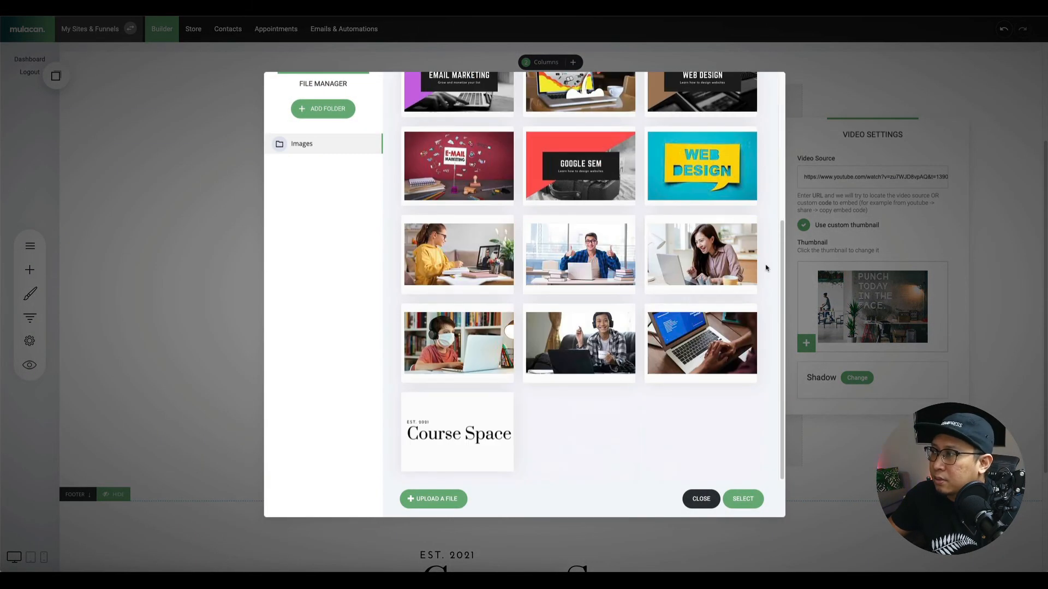
mouse_move(627, 322)
left_click(724, 363)
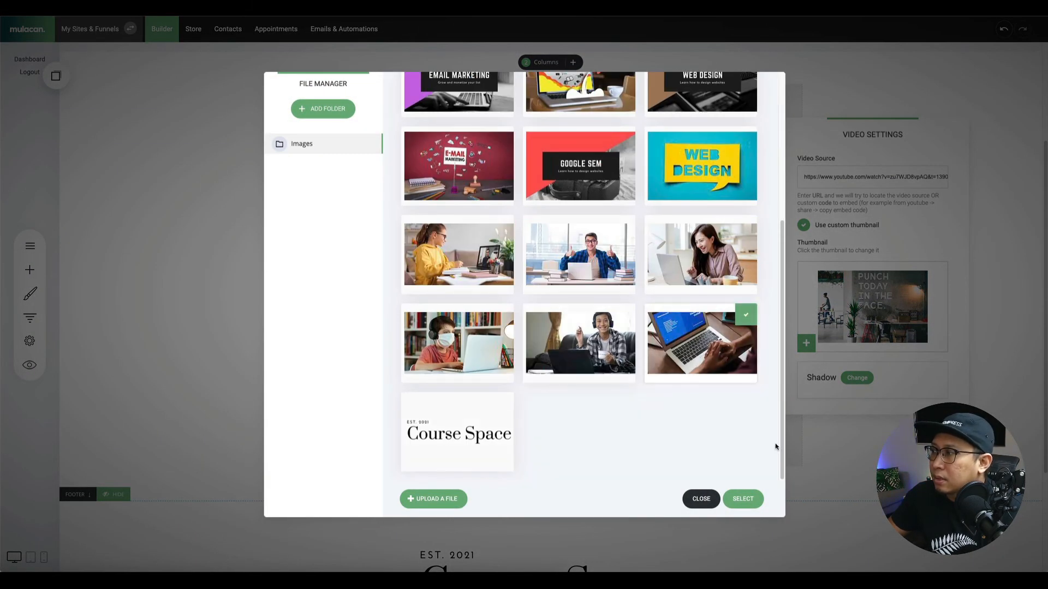
left_click(743, 499)
Save the page and shrink the gap above the call-to-action button.
left_click(912, 99)
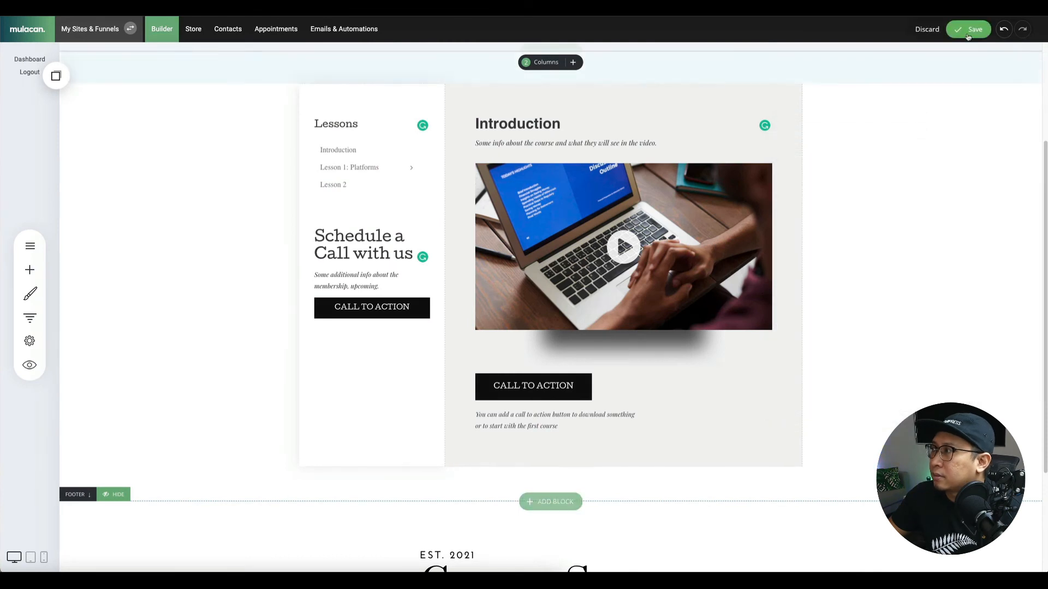
left_click(970, 28)
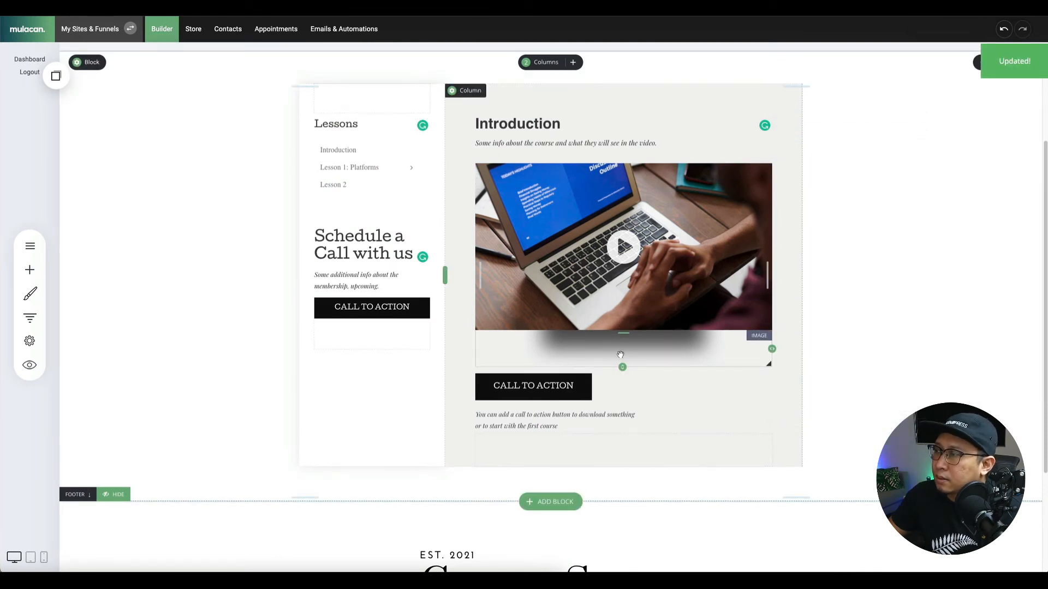
mouse_move(625, 367)
left_mouse_down()
mouse_move(622, 349)
mouse_move(623, 360)
left_mouse_up()
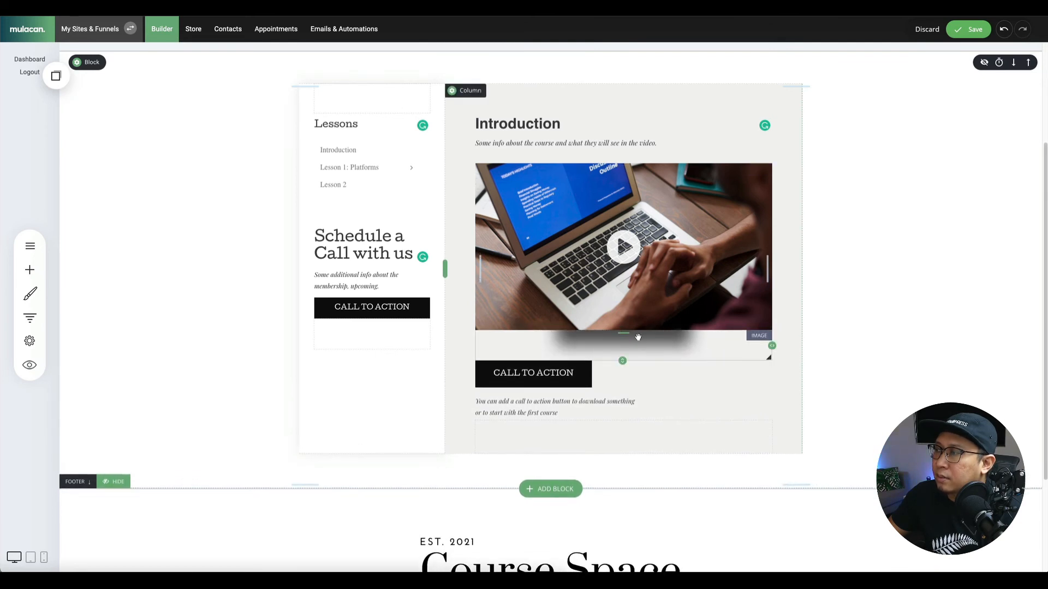
Delete the shadow image below the video, widen the call-to-action button's top spacing, and save.
left_click(617, 318)
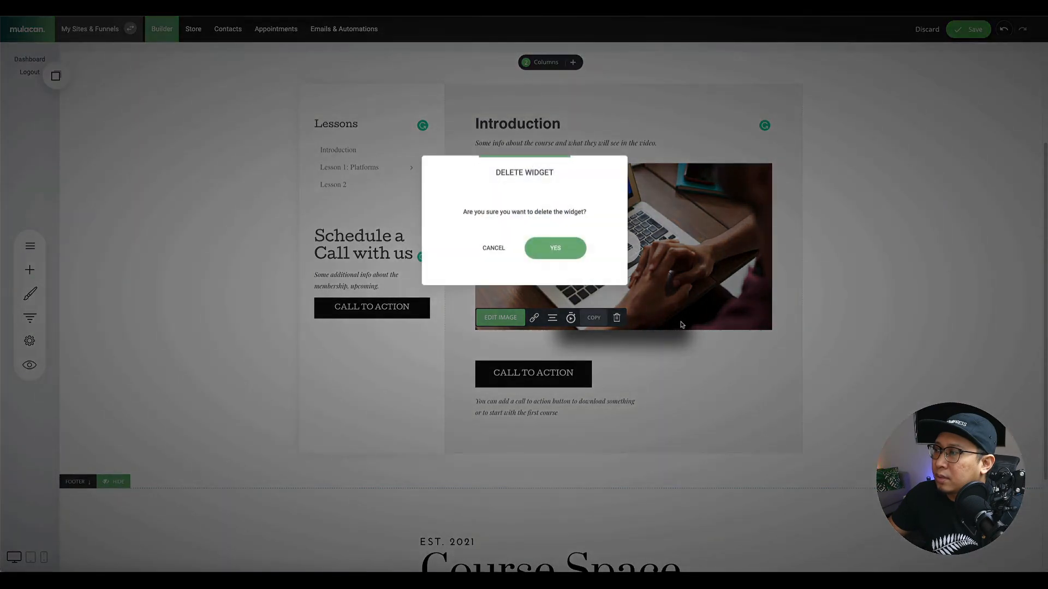
left_click(556, 248)
left_click_drag(631, 333, 630, 358)
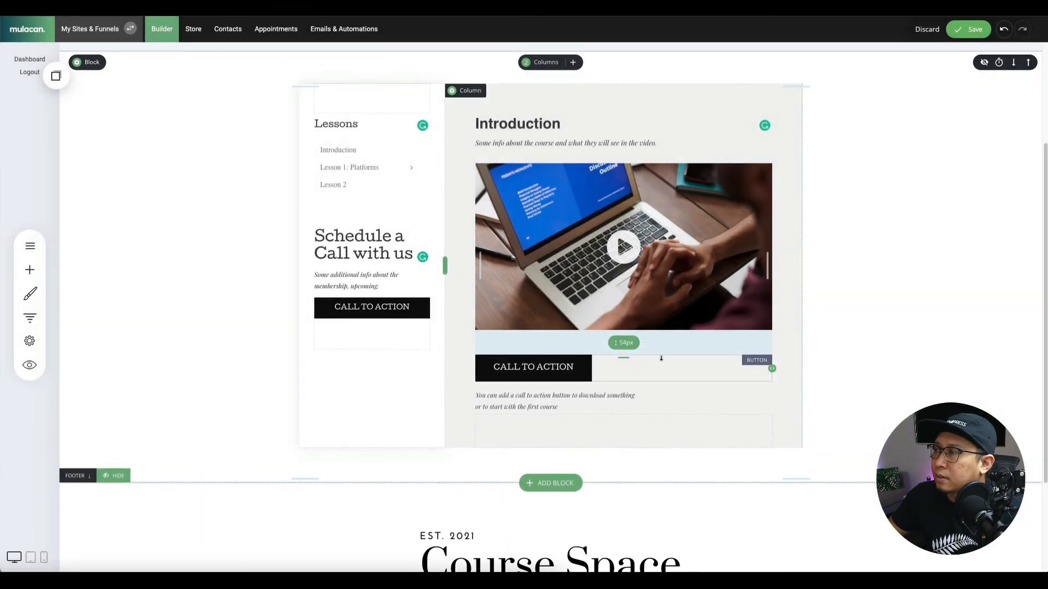
left_click(967, 31)
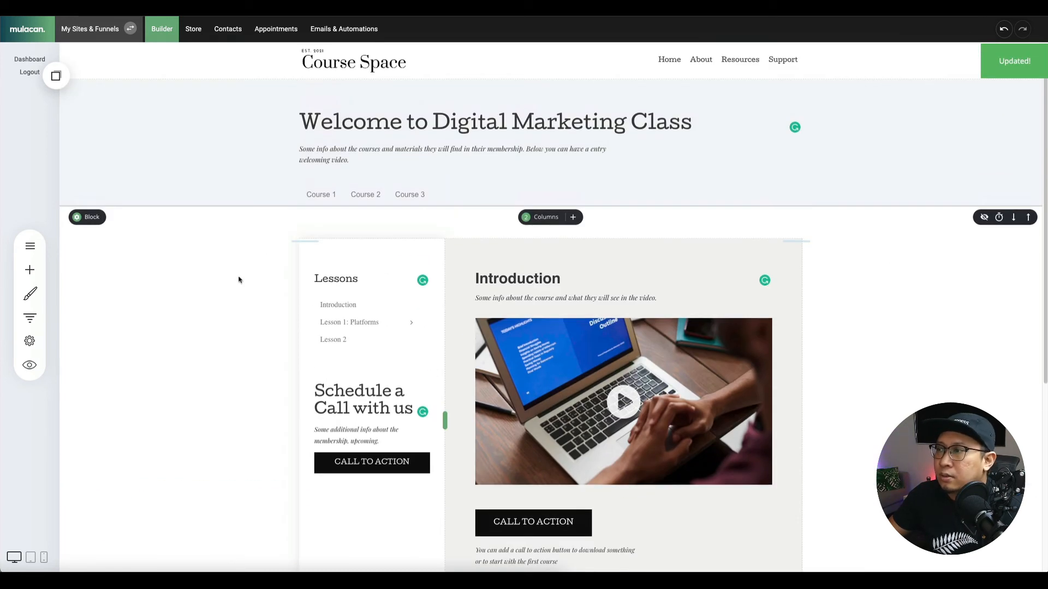
Clear the custom formatting on the Introduction heading to restore the serif style, then save.
double_click(517, 279)
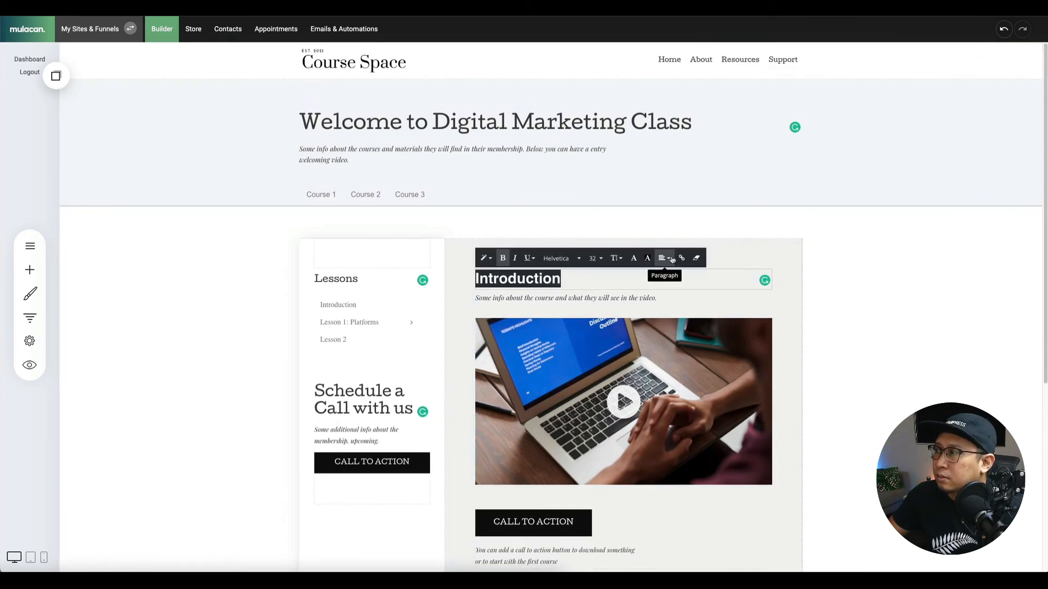
left_click(697, 257)
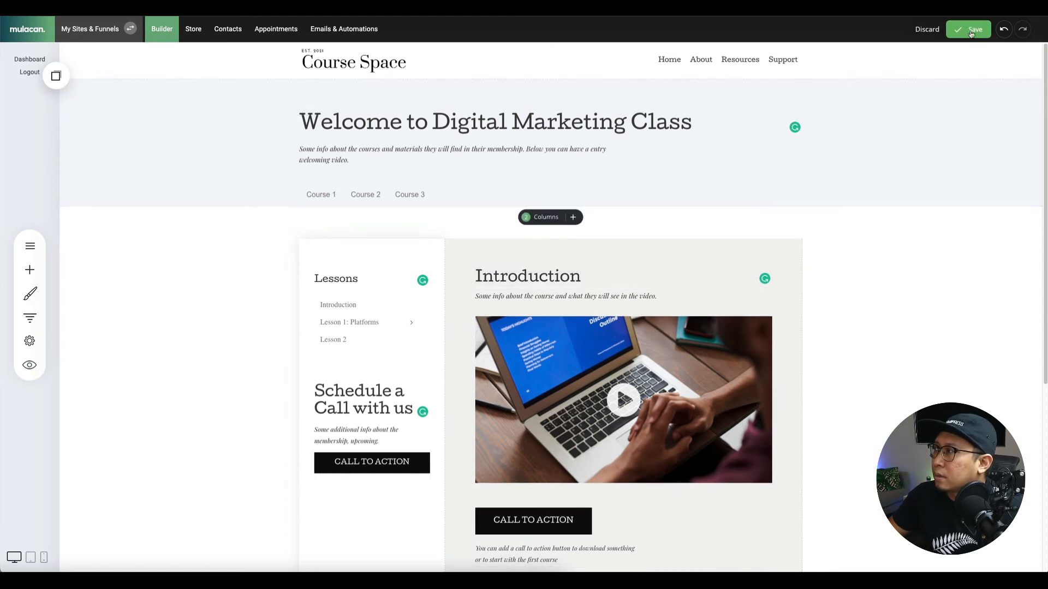
left_click(971, 32)
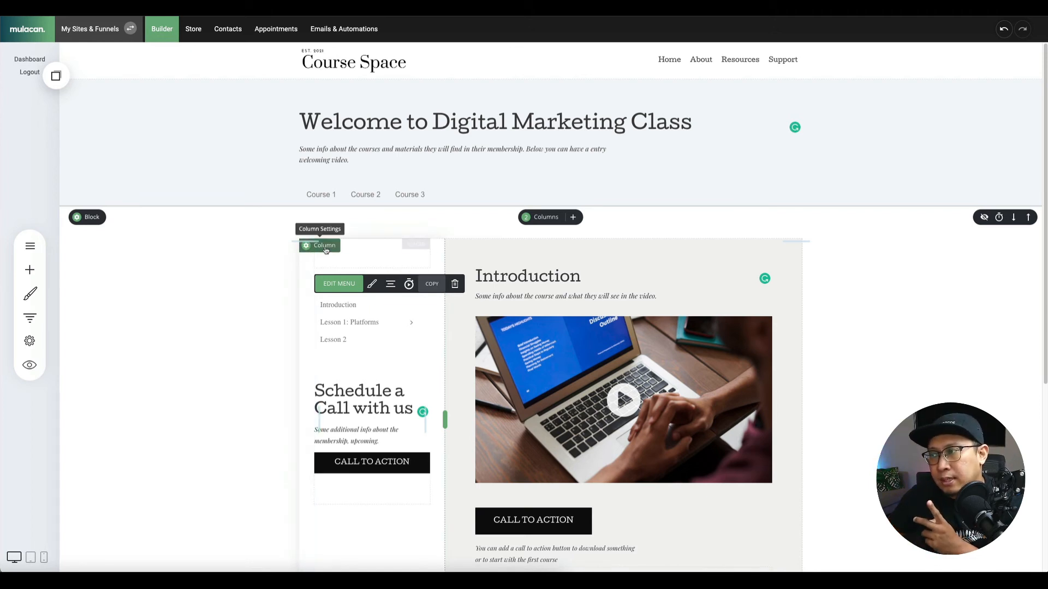
Mark the Lessons column as global, saving its current content as a new global column.
scroll(430, 416, "down", 1)
scroll(430, 417, "down", 3)
scroll(377, 380, "up", 2)
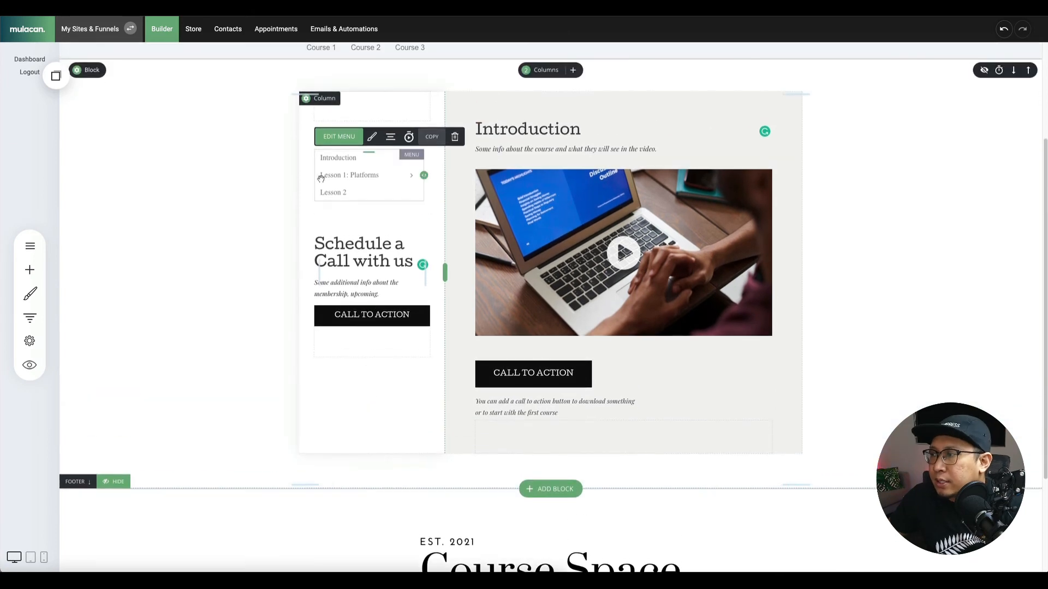
left_click(323, 104)
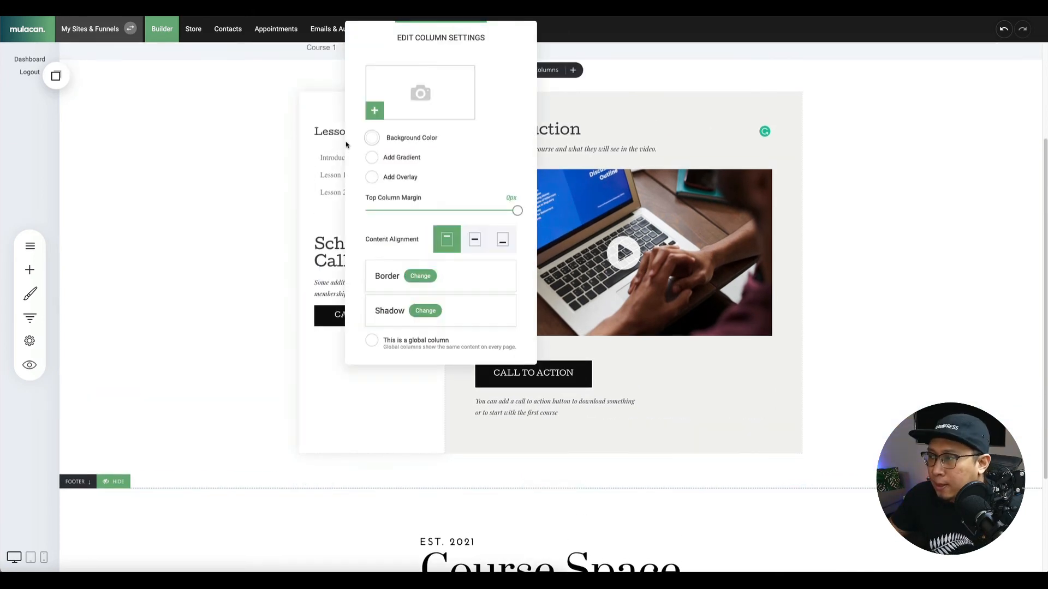
left_click(398, 347)
left_click(411, 385)
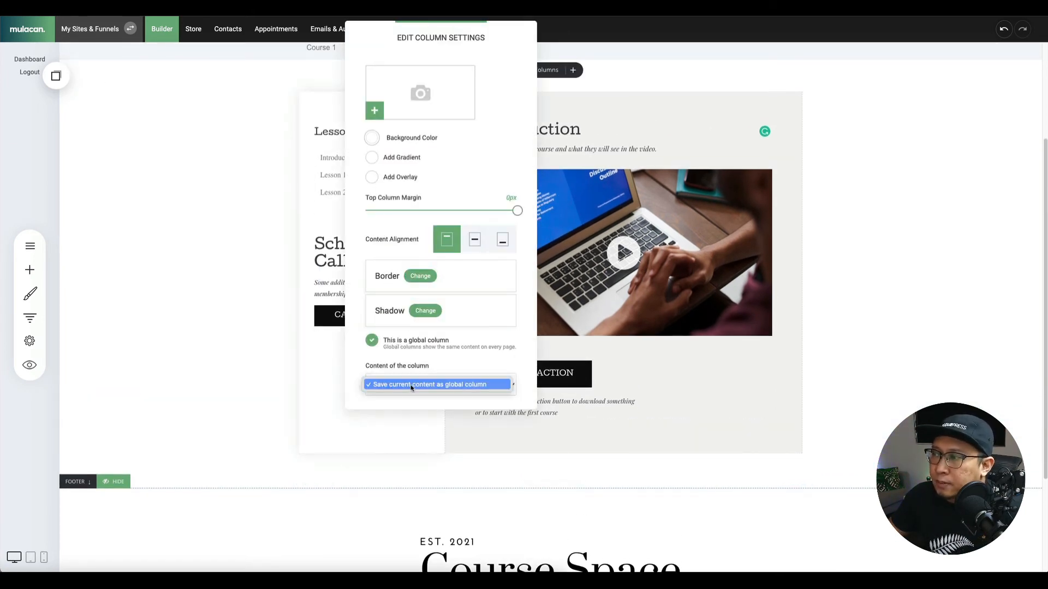
left_click(409, 386)
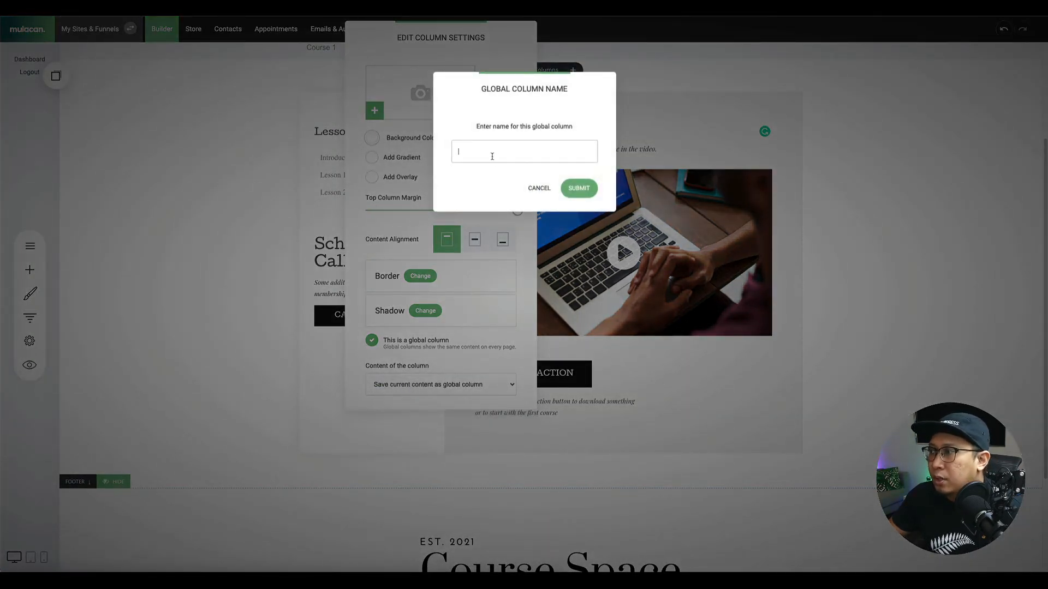
Name the global column 'DM Column - Dynamic', submit it, and save the page.
type("Membershi")
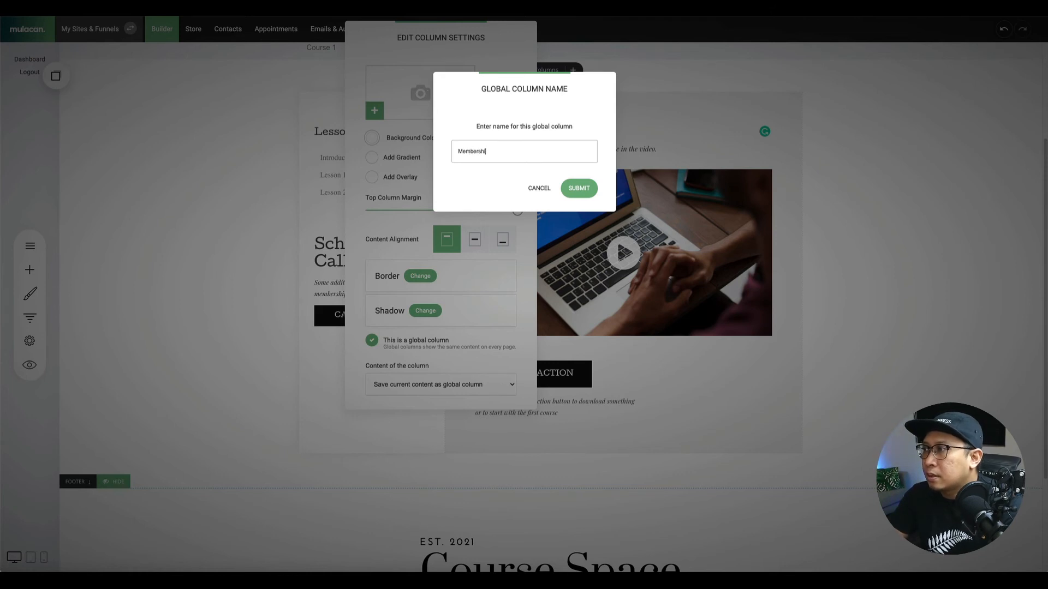
key("ctrl+a")
type("Digi")
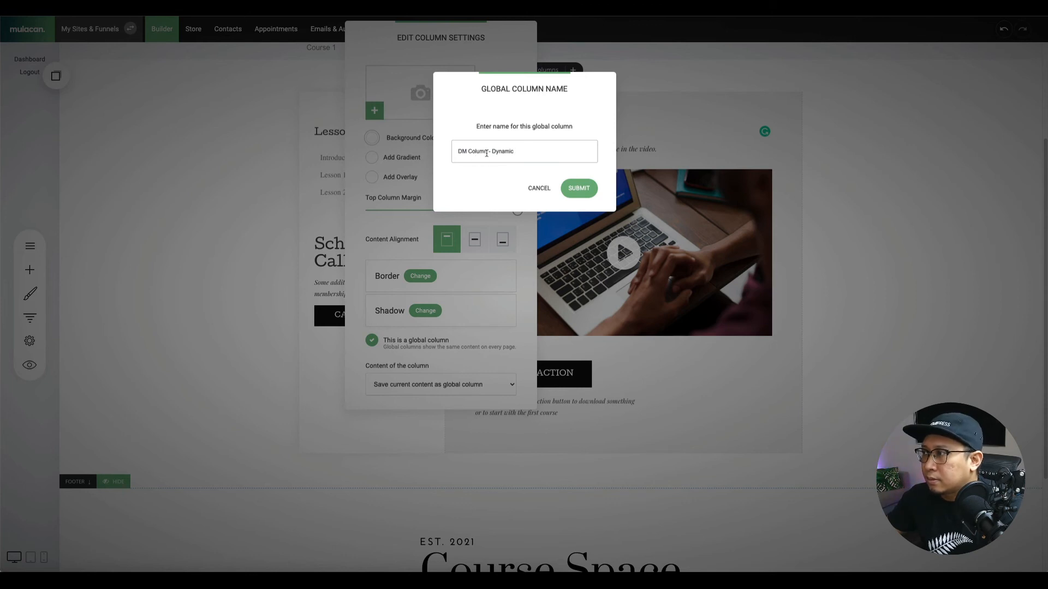
left_click(568, 191)
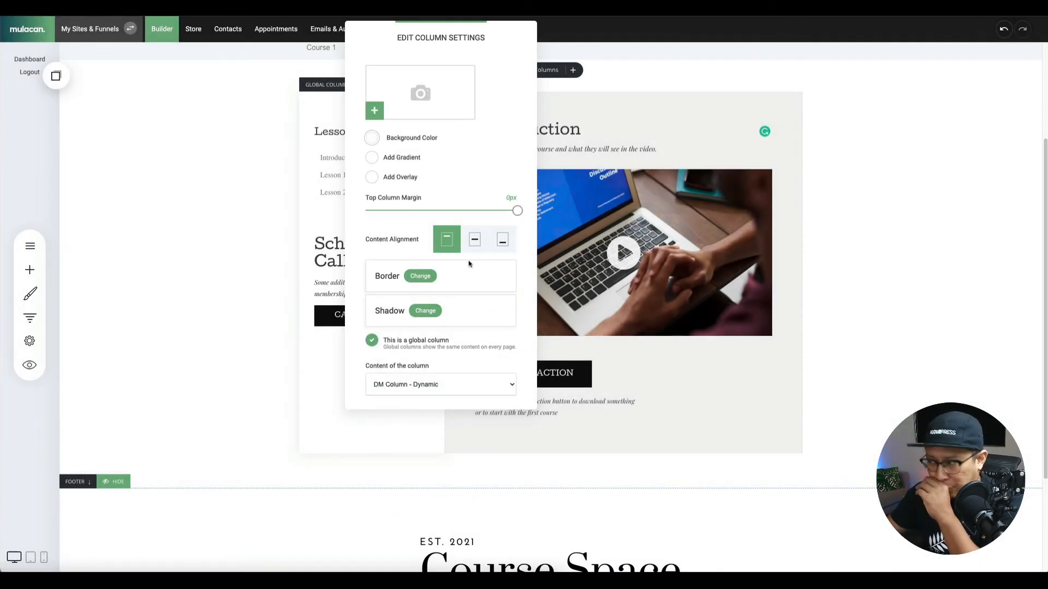
left_click(317, 390)
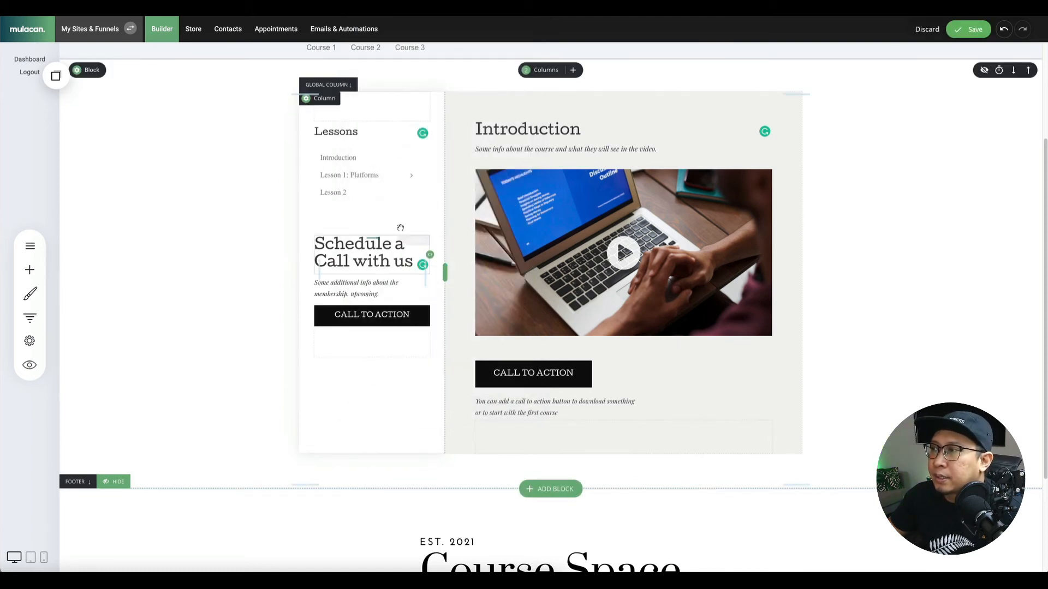
left_click(969, 30)
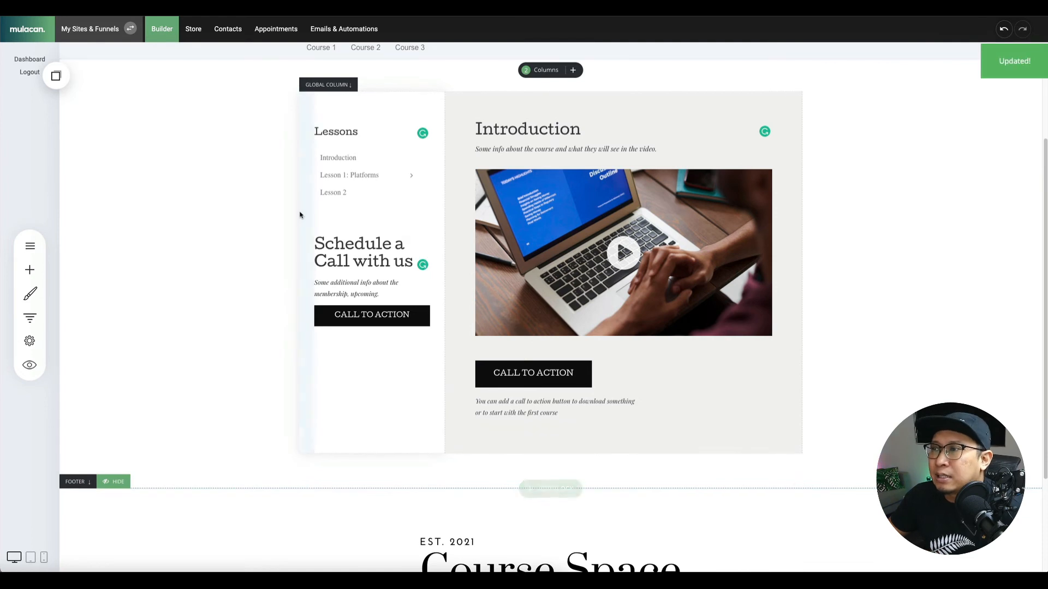
Duplicate the Digital Marketing Introduction page.
scroll(302, 163, "down", 1)
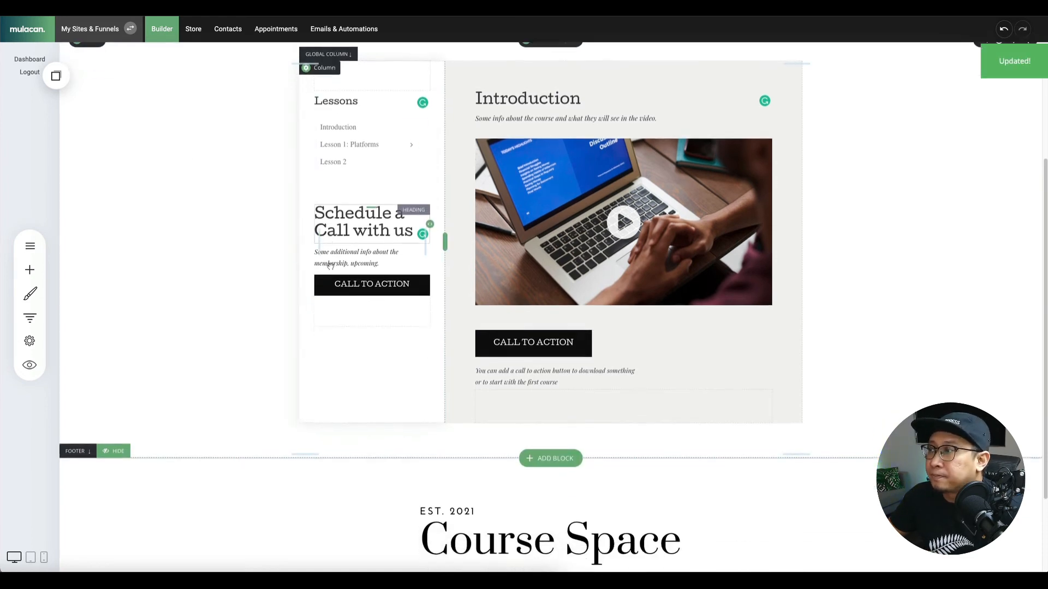
scroll(306, 207, "up", 4)
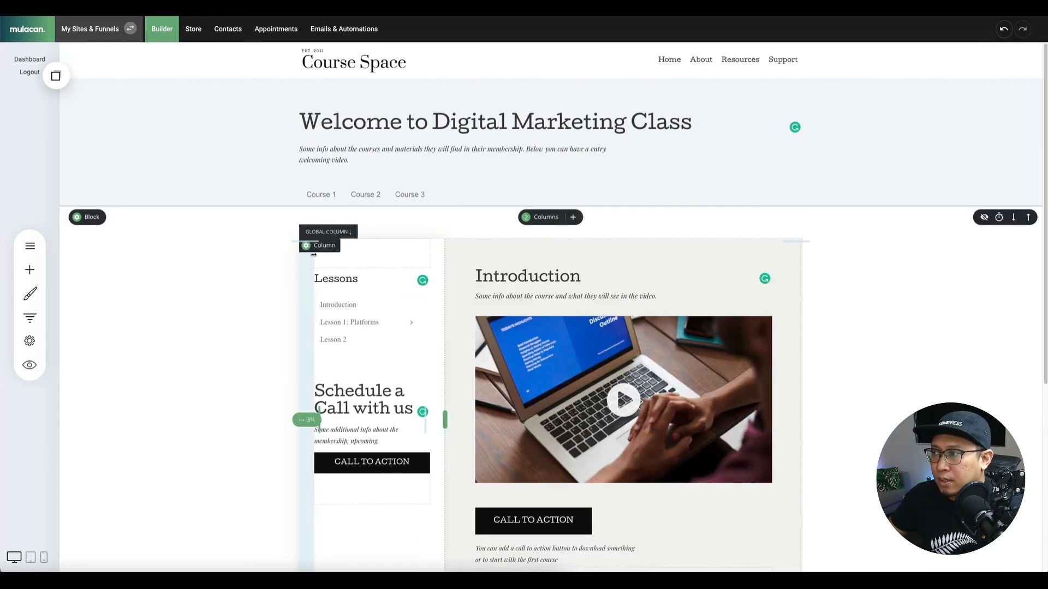
scroll(135, 218, "down", 2)
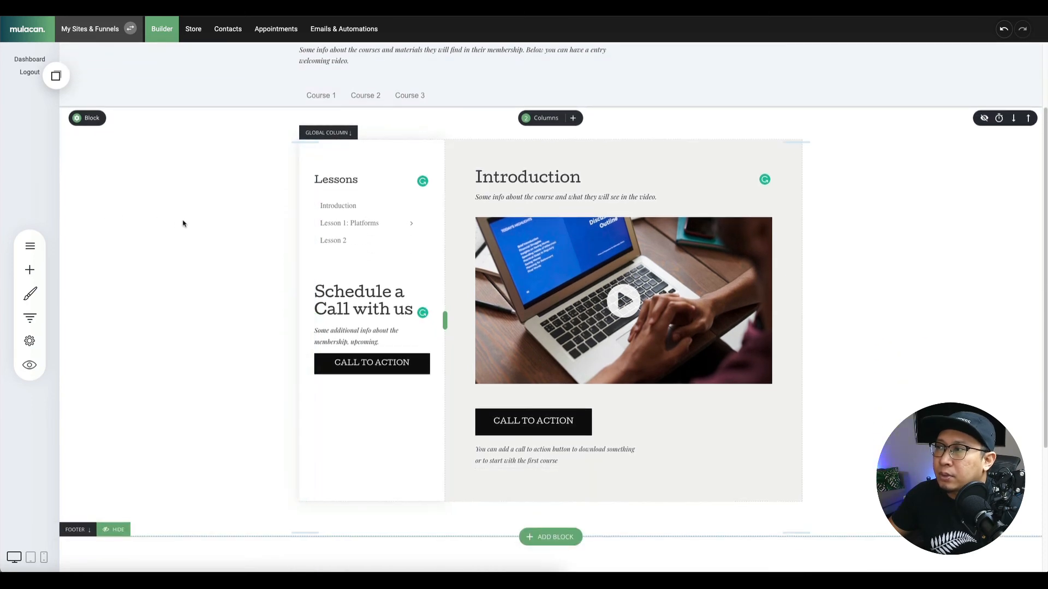
scroll(183, 224, "up", 2)
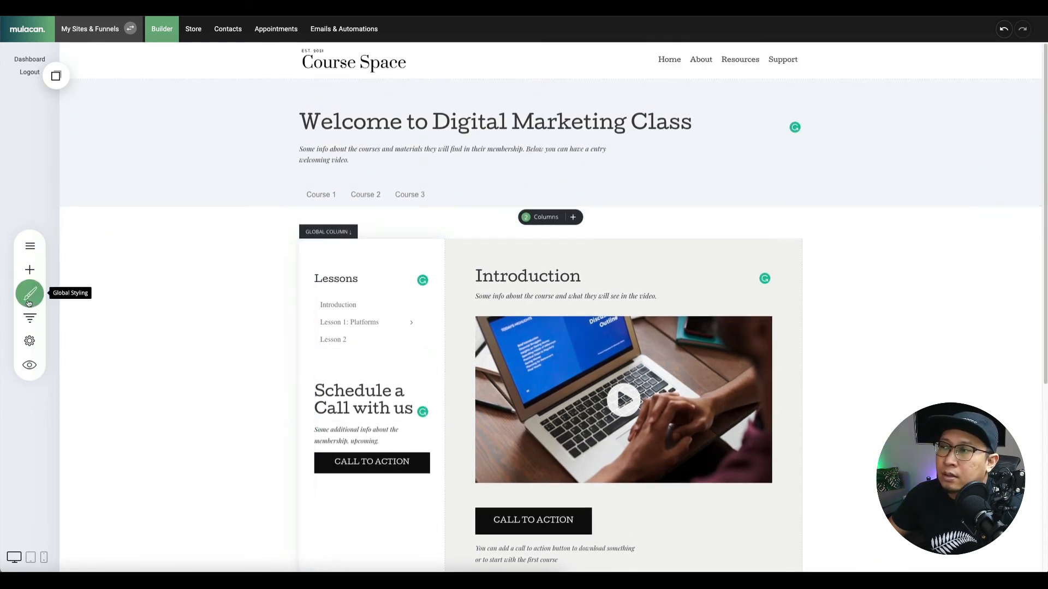
left_click(30, 245)
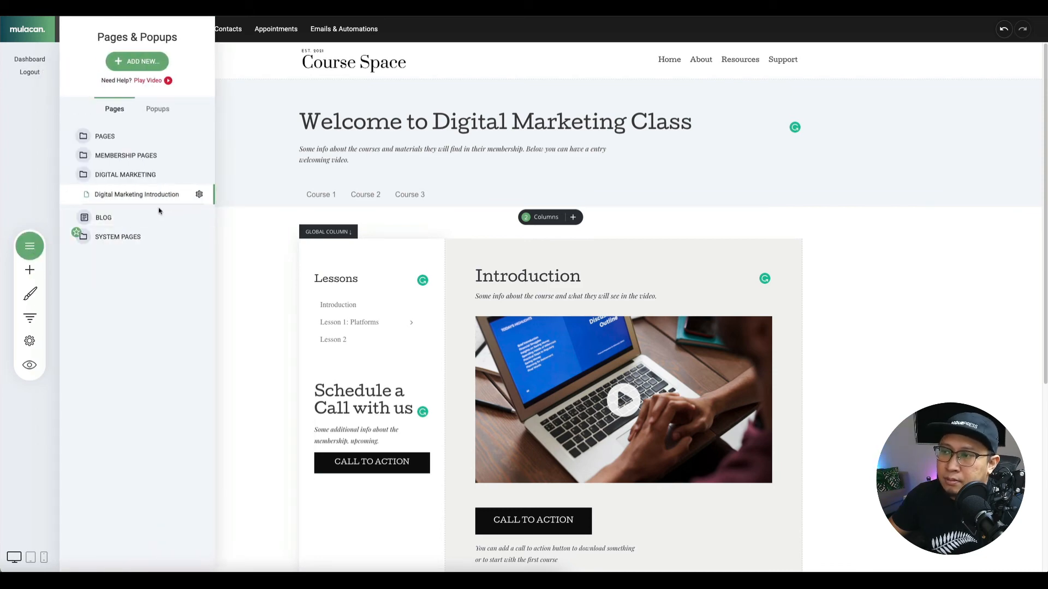
left_click(199, 195)
left_click(225, 143)
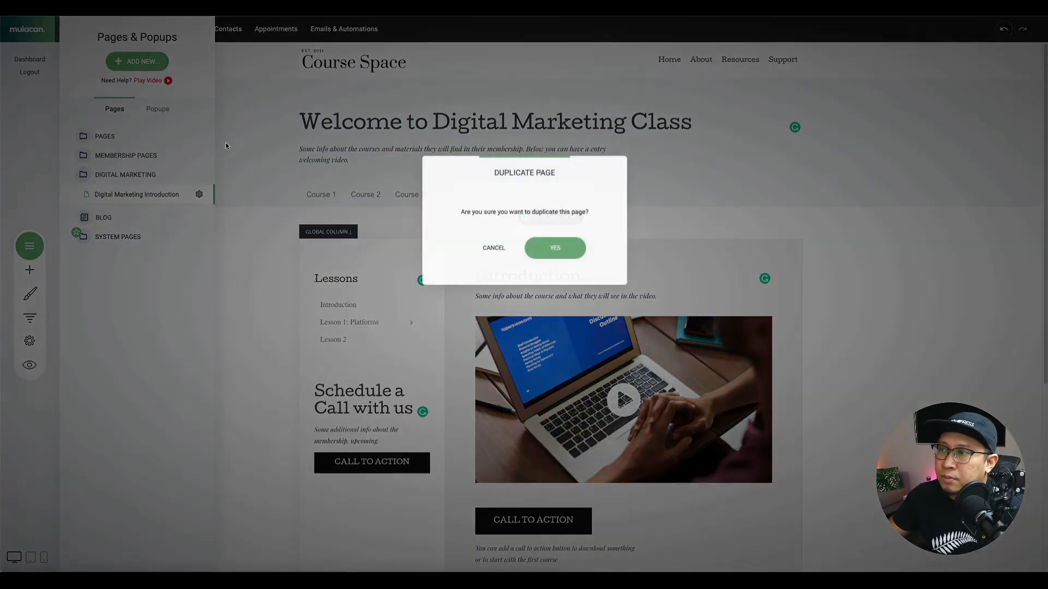
left_click(574, 246)
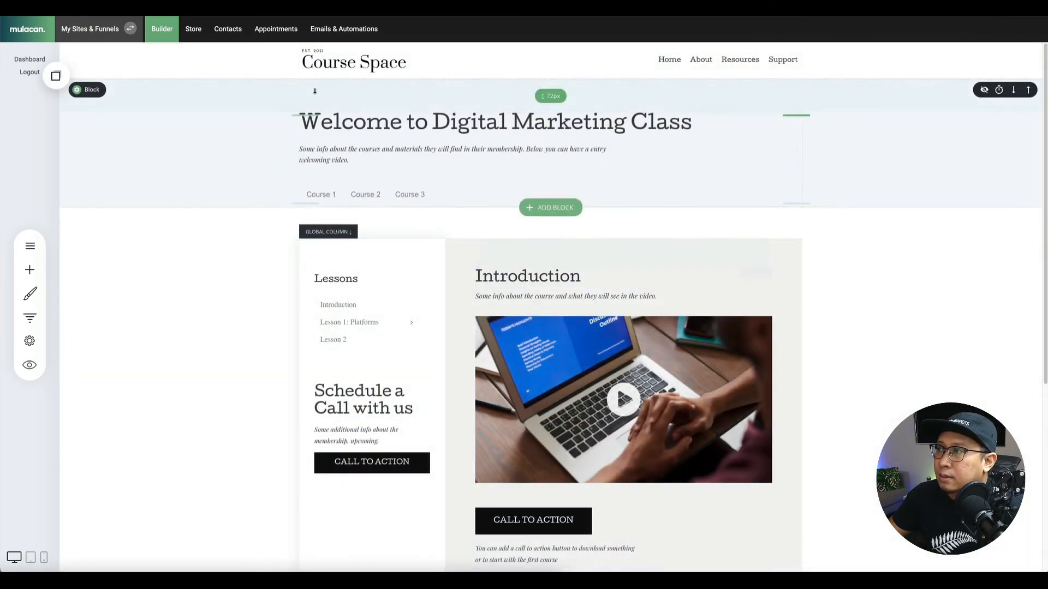
Rename the copy 'Digital Marketing - Lesson 1' with URL ending digital-marketing-lesson-1 and save.
left_click(30, 245)
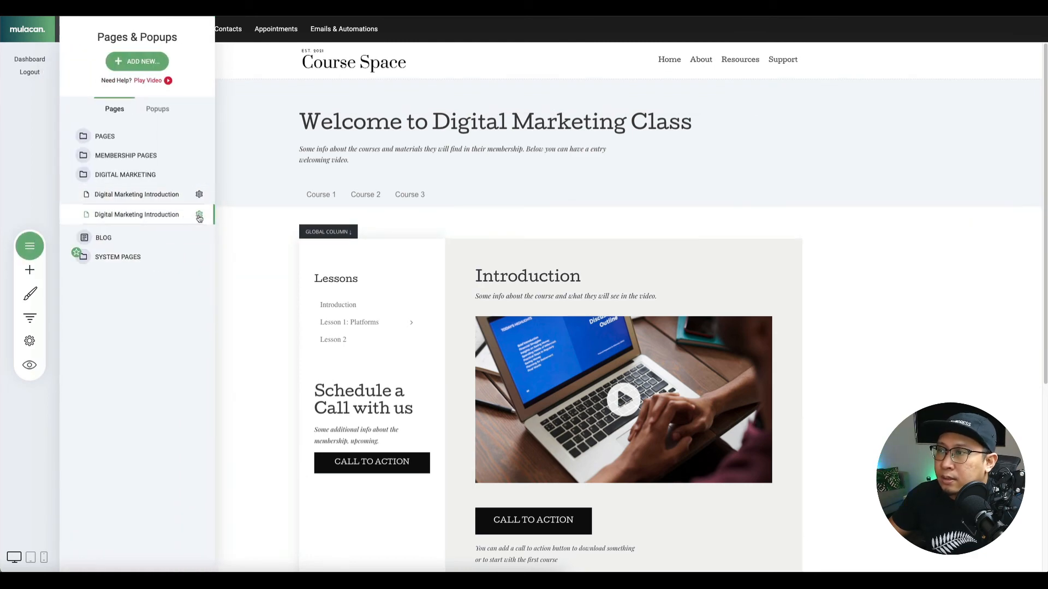
left_click(199, 216)
left_click(213, 141)
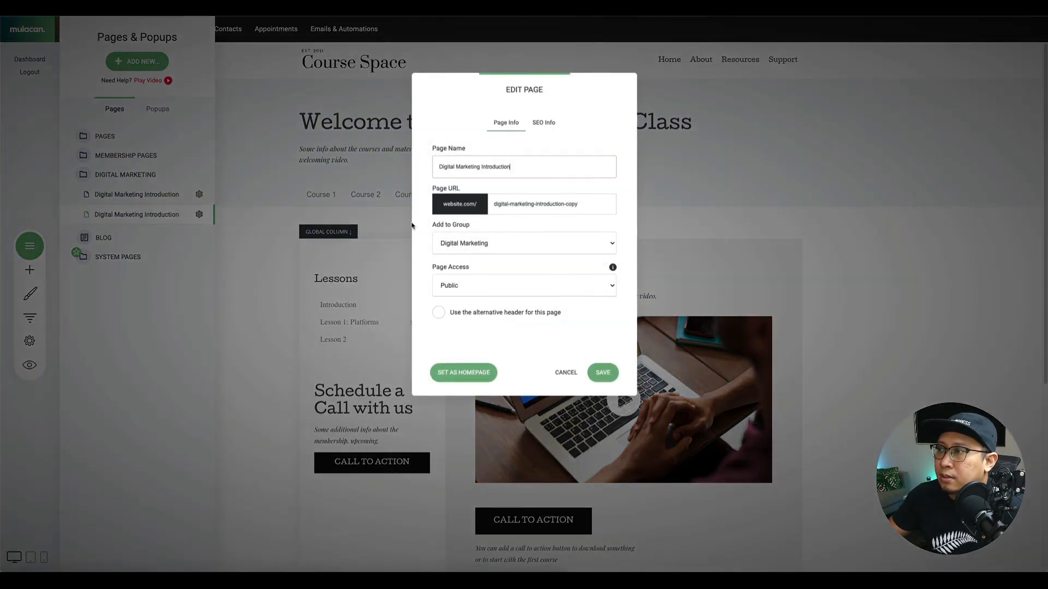
double_click(498, 166)
type("Lesson 1")
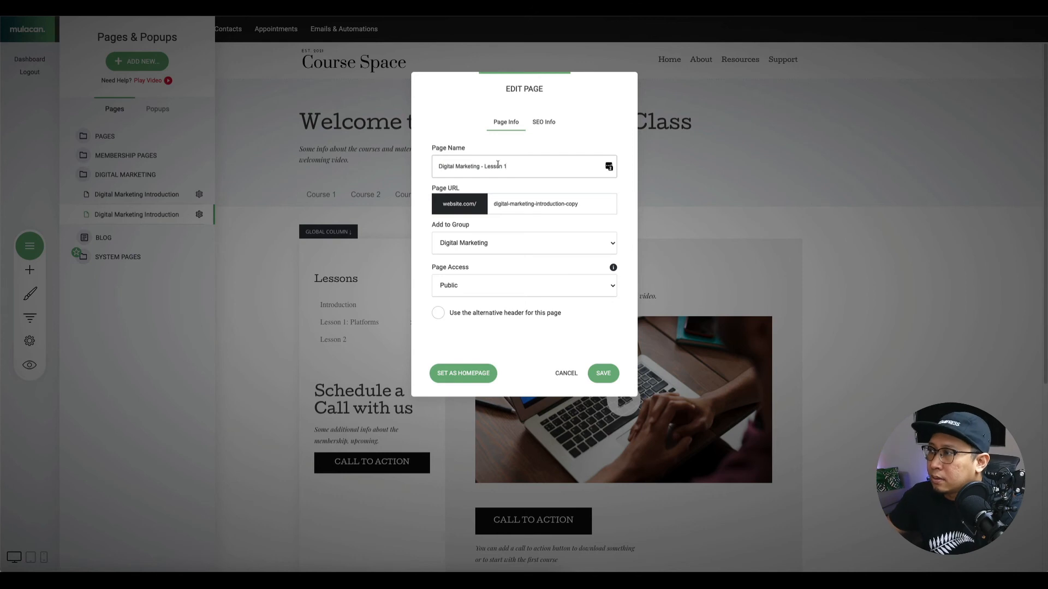
left_click_drag(484, 166, 508, 167)
key("ctrl+c")
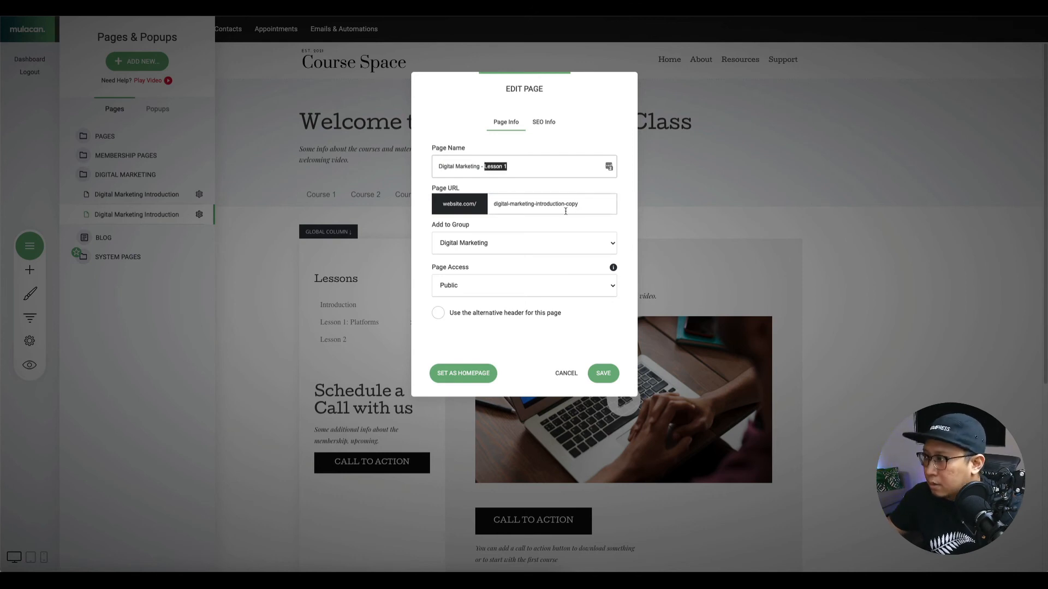
left_click_drag(537, 204, 671, 206)
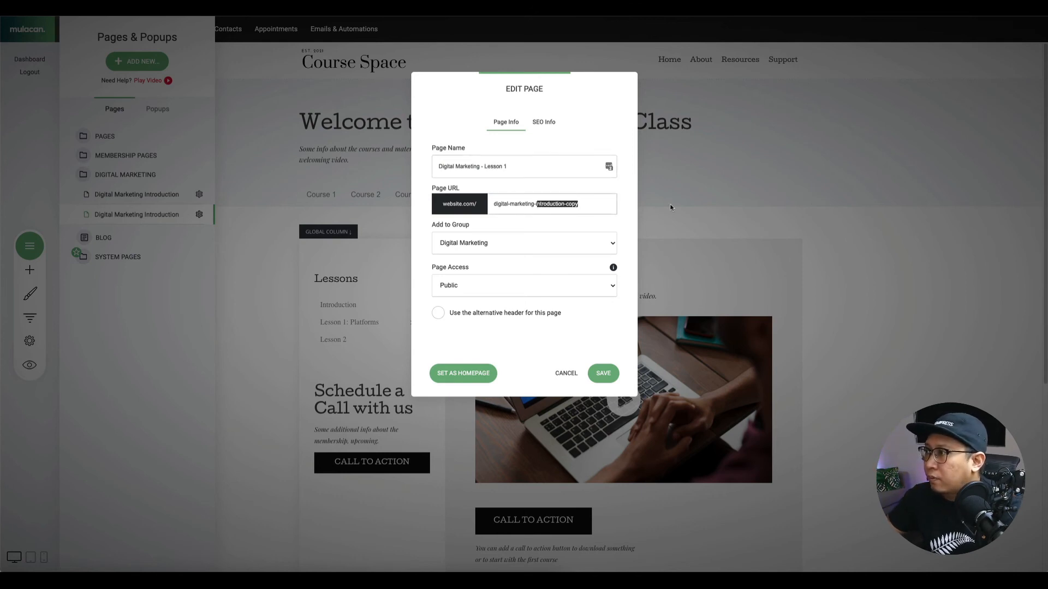
key("BackSpace")
key("ctrl+v")
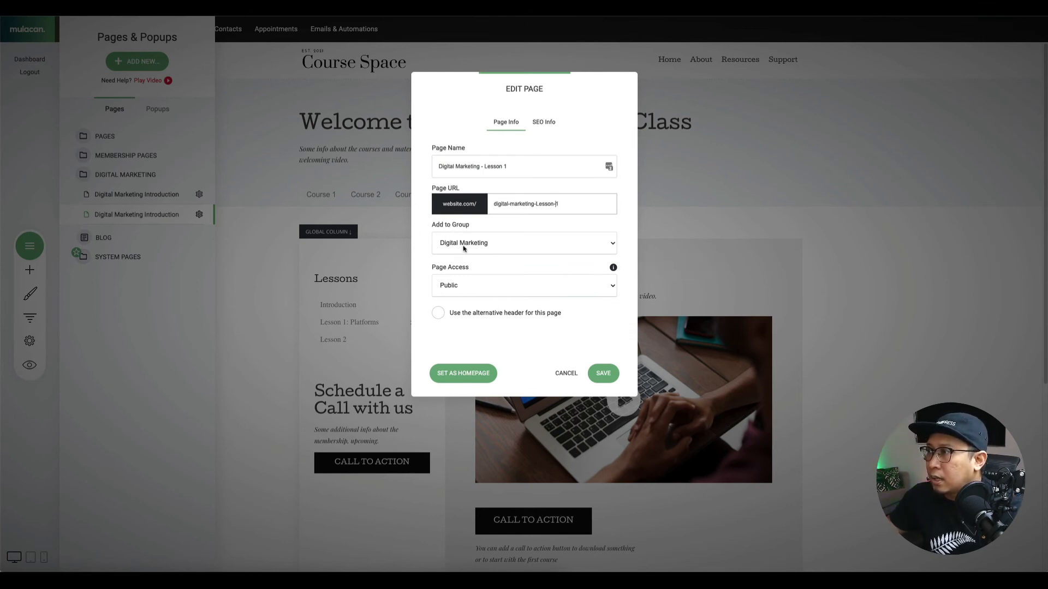
left_click(604, 374)
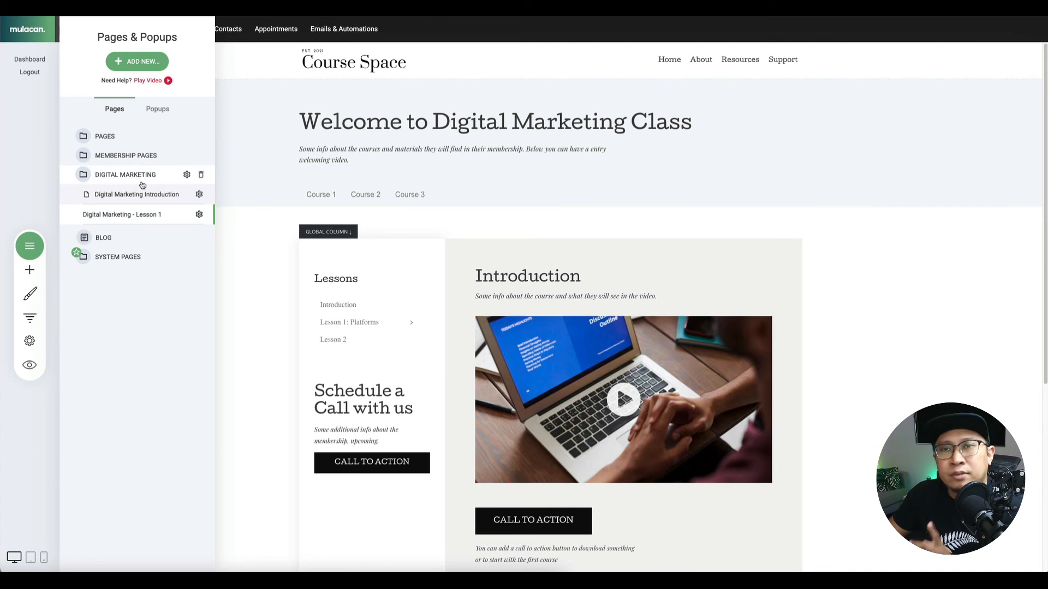
left_click(201, 214)
left_click(206, 141)
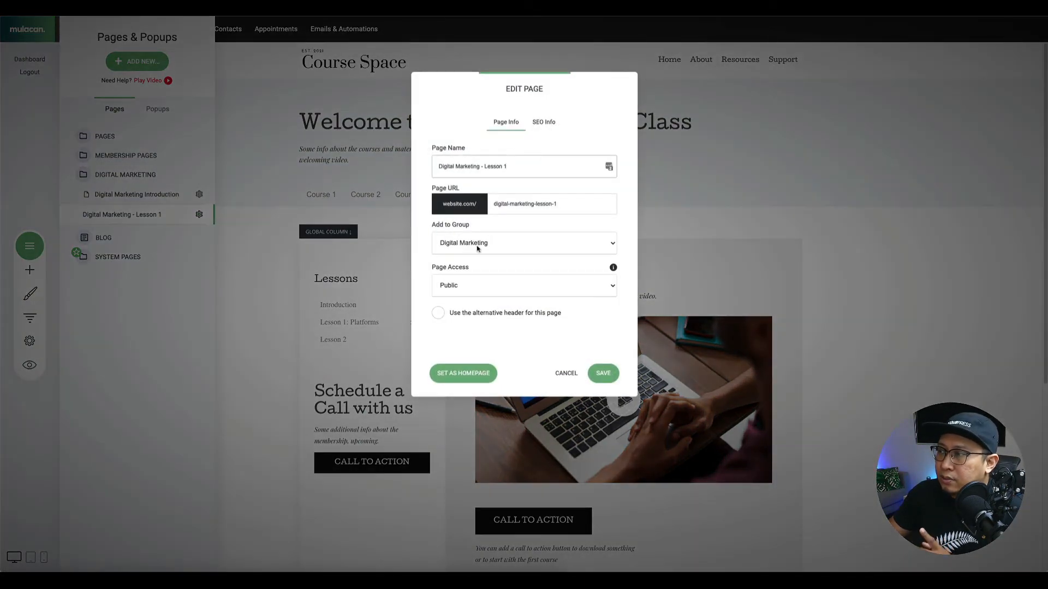
left_click(461, 287)
left_click(466, 307)
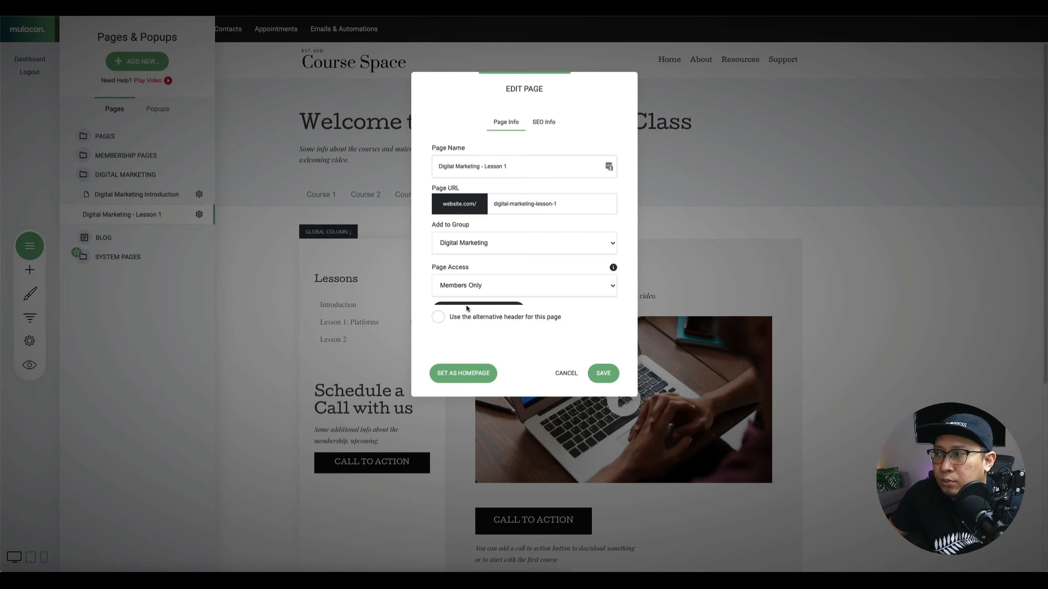
left_click(474, 312)
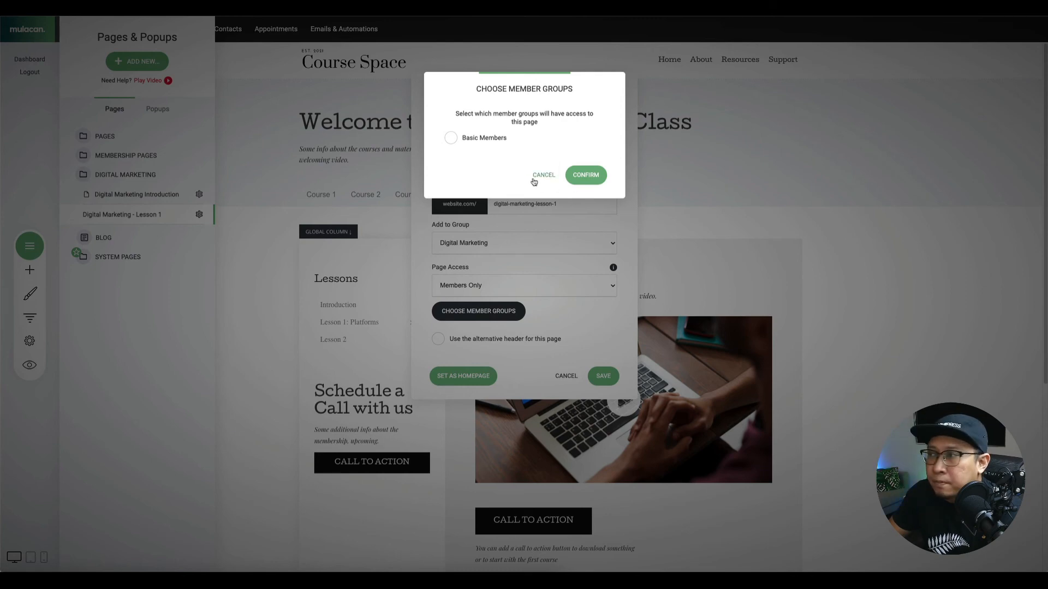
left_click(552, 174)
left_click(566, 376)
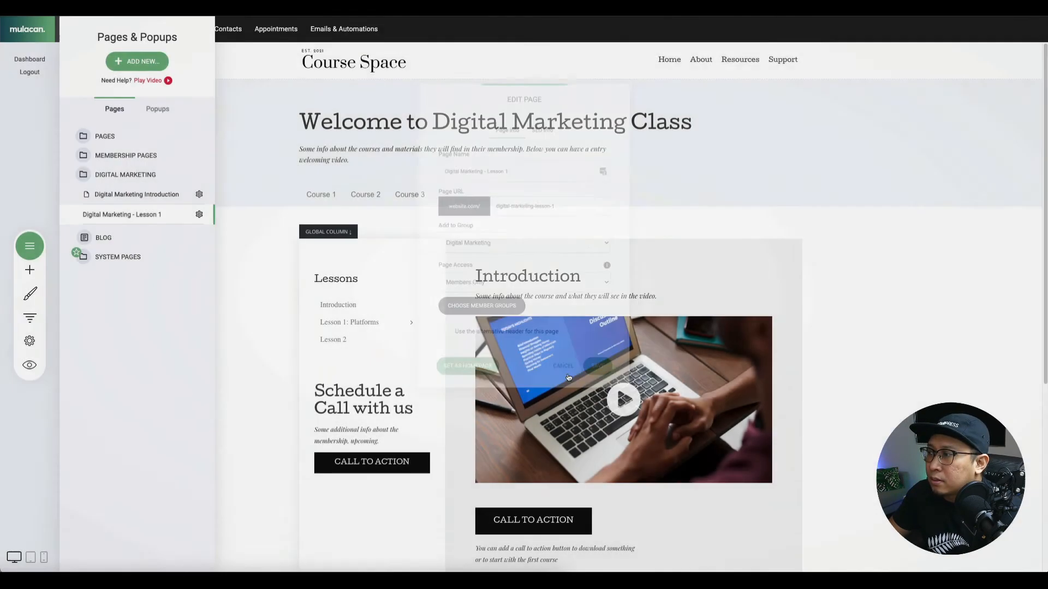
left_click(256, 103)
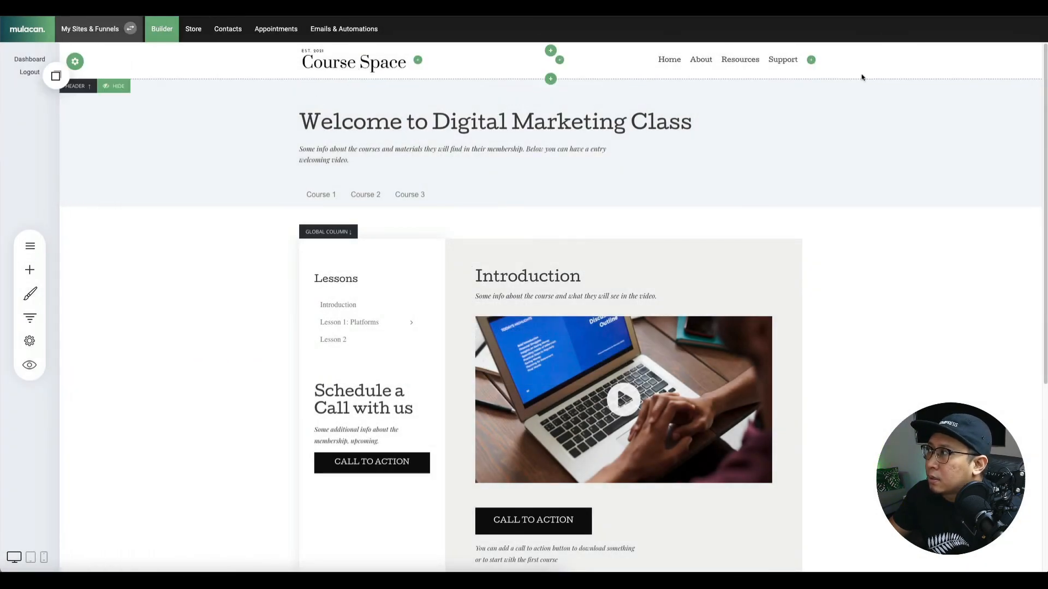
In Contacts, add the 'Digital Marketing Members' group and open its member list, showing 0 members.
left_click(221, 33)
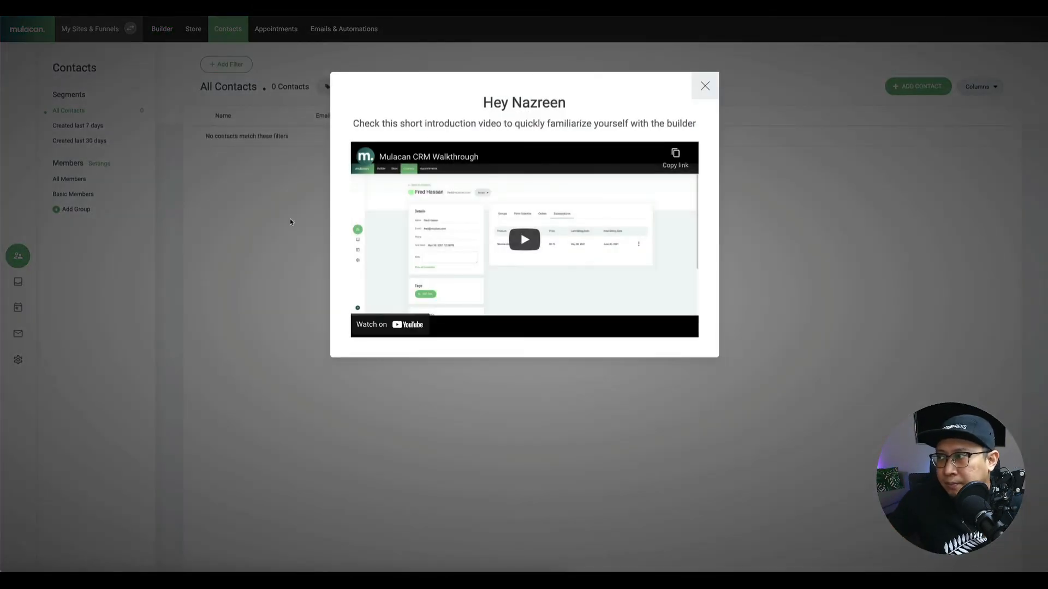
left_click(289, 218)
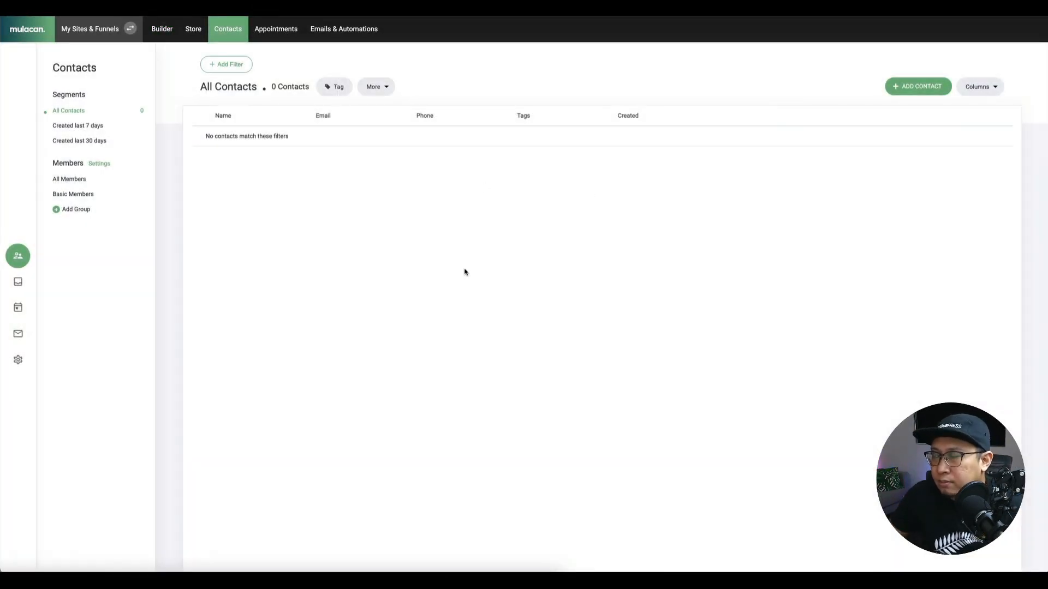
left_click(73, 209)
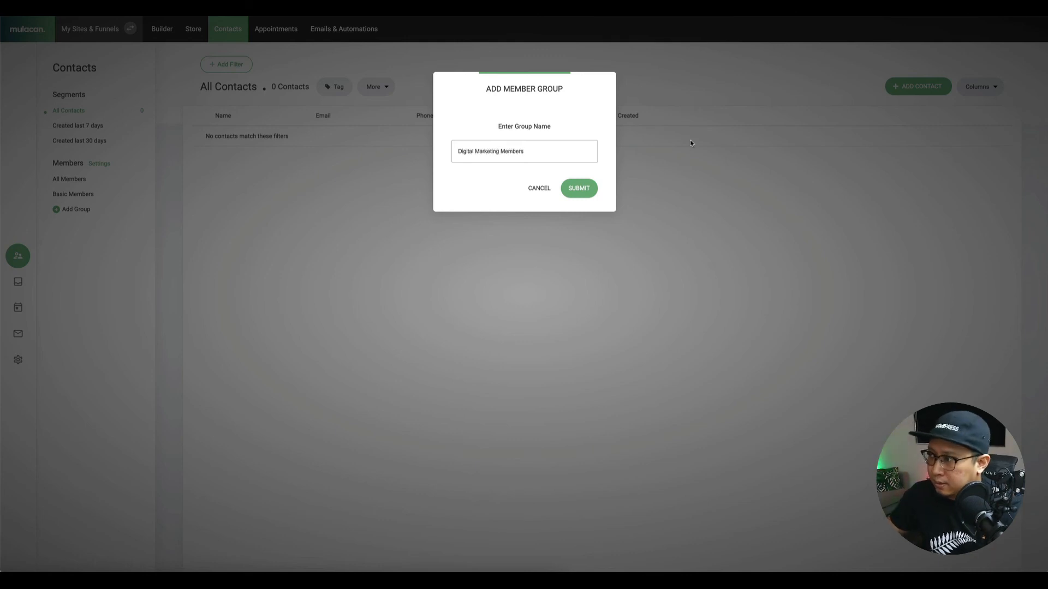
left_click(582, 197)
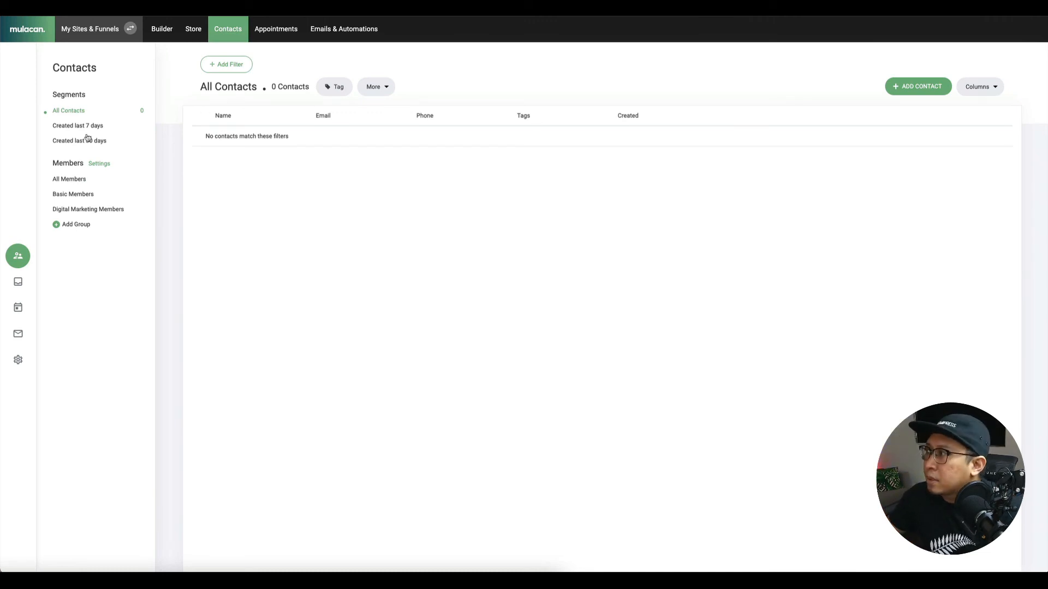
left_click(90, 210)
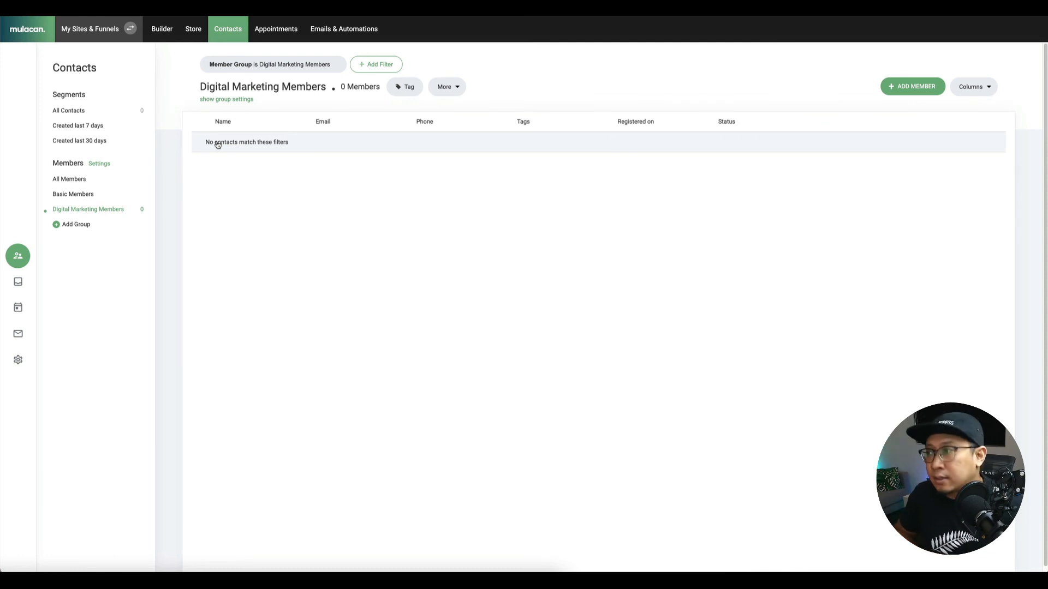
Back in the builder, open the page settings of the Digital Marketing Introduction page.
left_click(162, 29)
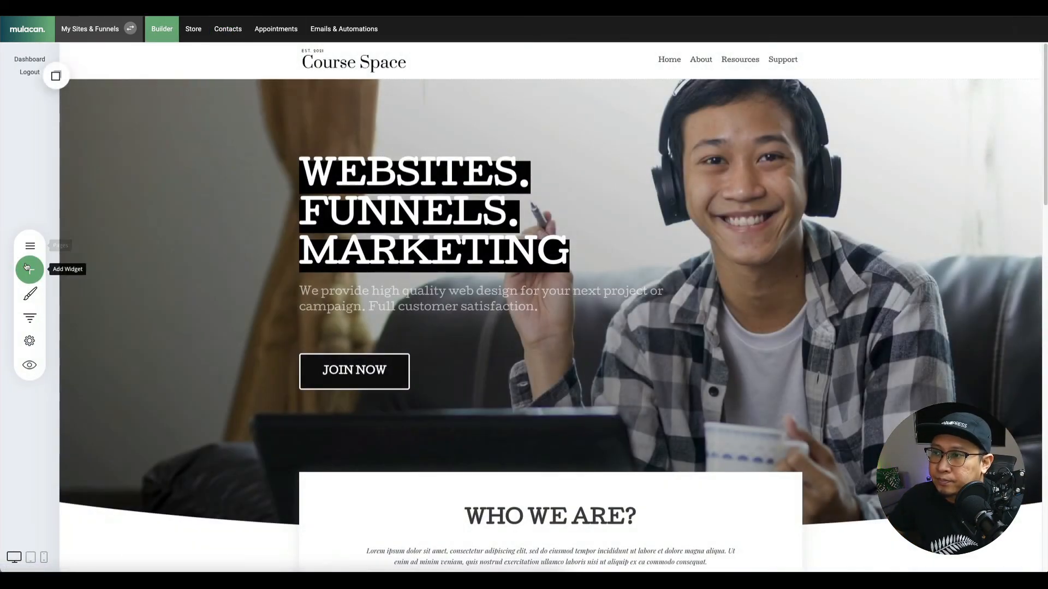
left_click(31, 250)
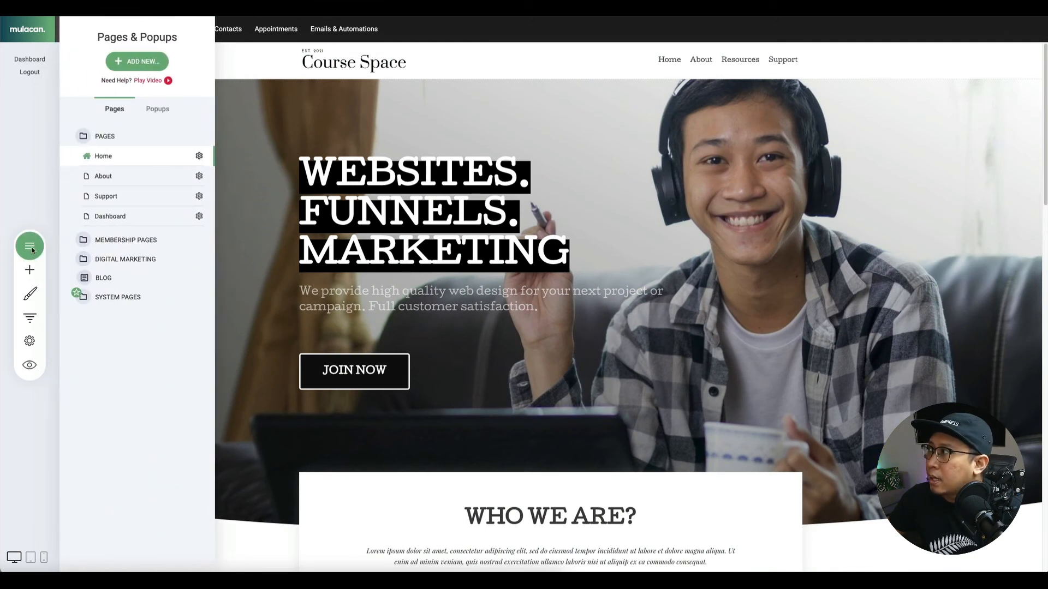
left_click(136, 259)
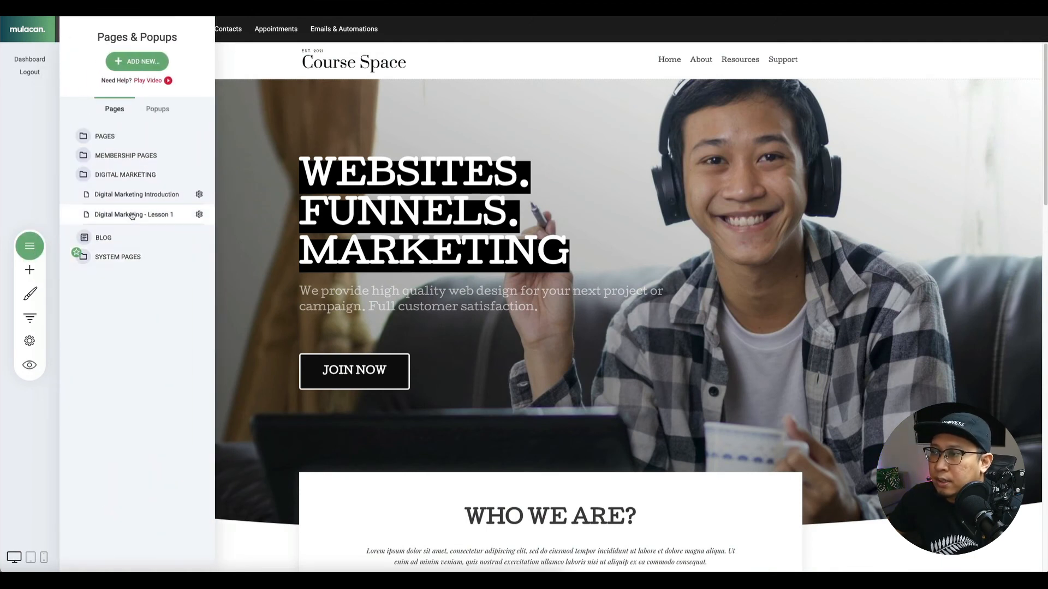
left_click(135, 197)
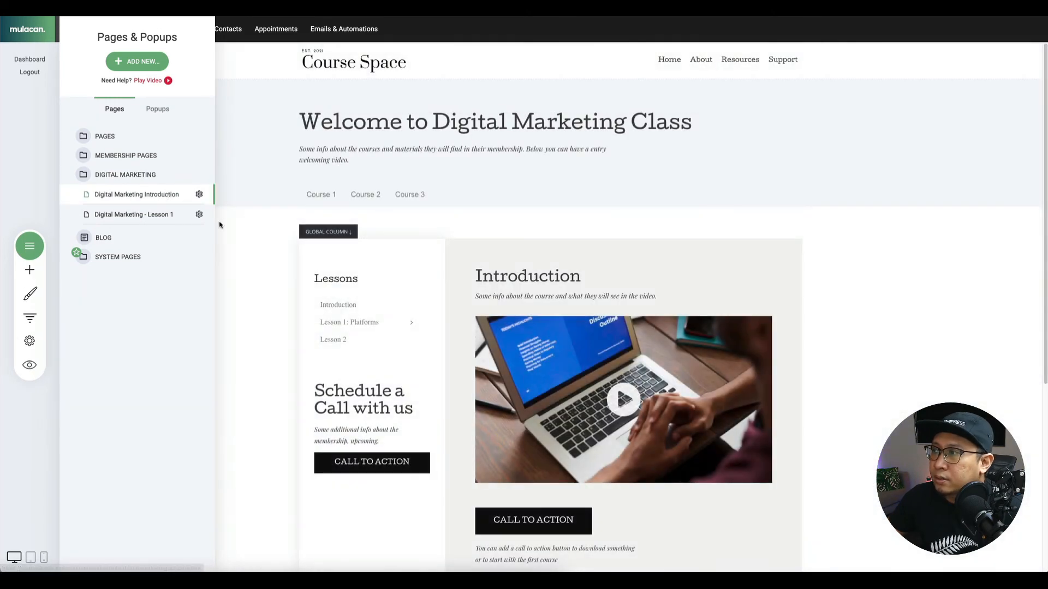
left_click(199, 194)
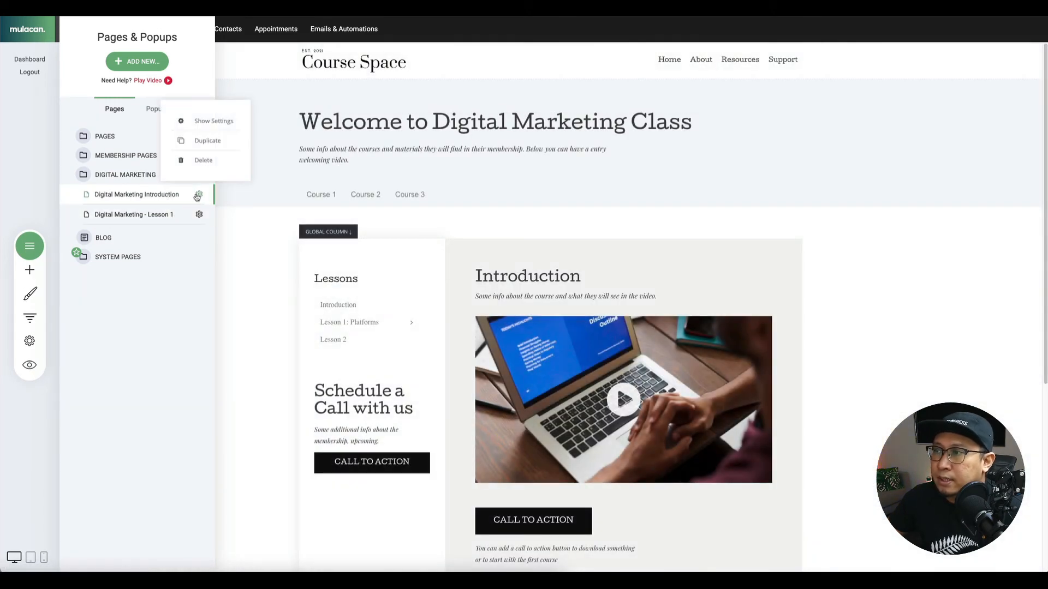
left_click(218, 123)
Set its page access to Members Only for the Digital Marketing Members group.
left_click(460, 284)
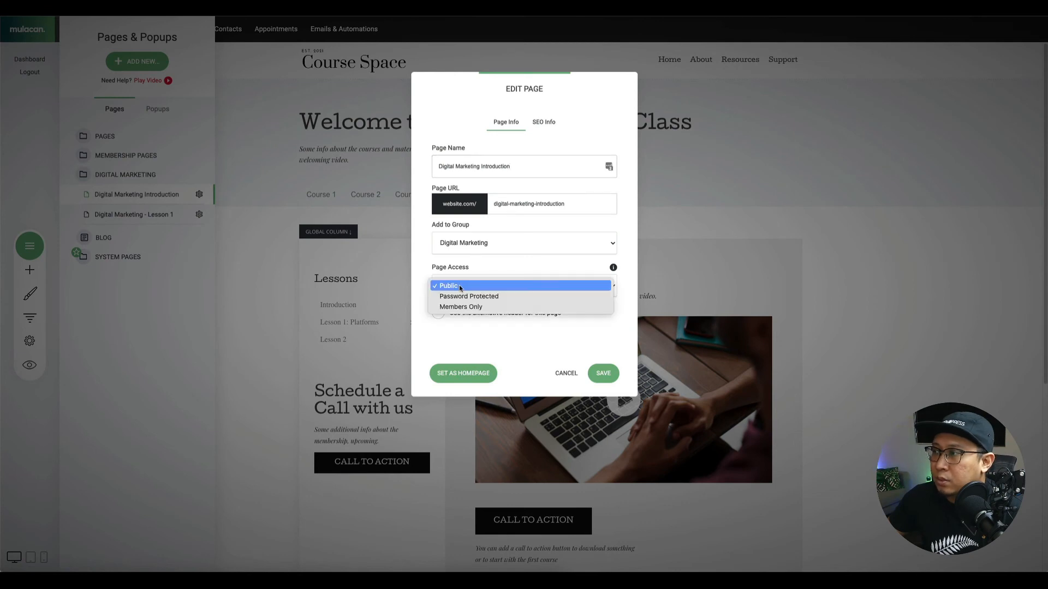
left_click(466, 307)
left_click(465, 309)
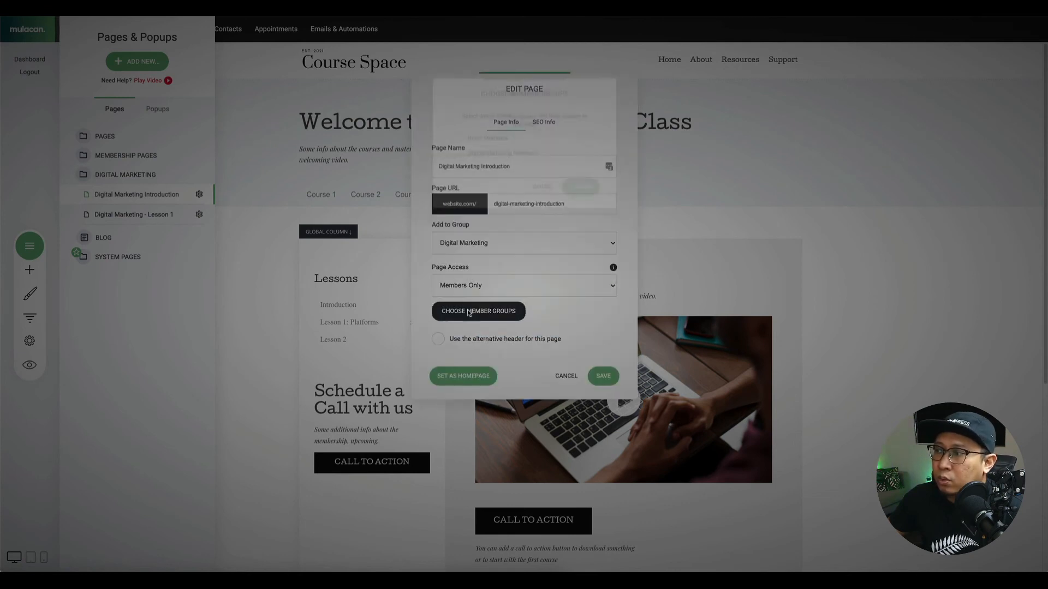
left_click(465, 157)
left_click(586, 192)
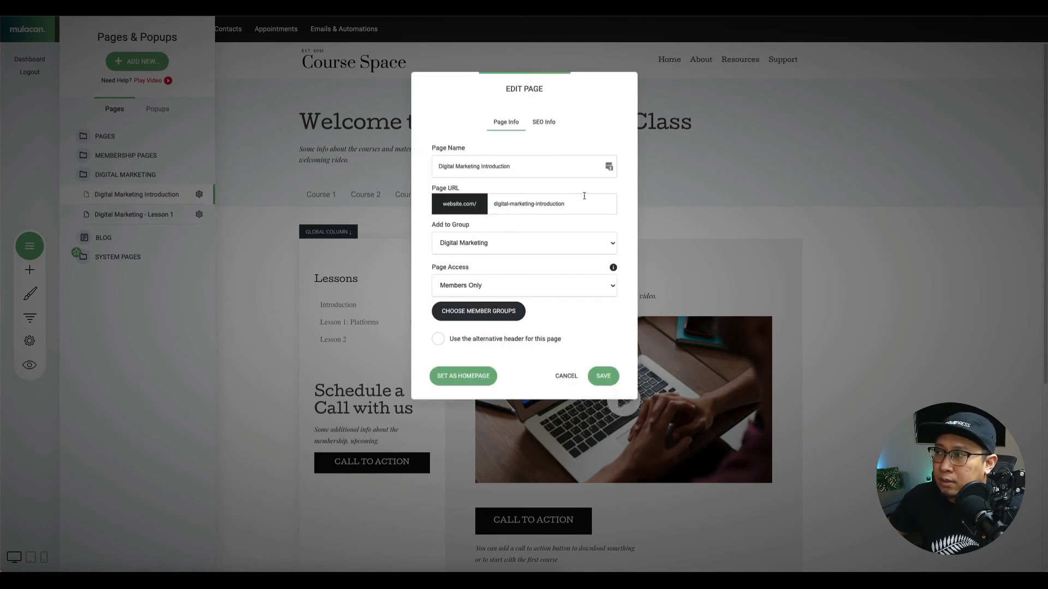
Save the Introduction page settings and open the Lesson 1 page's settings.
left_click(602, 376)
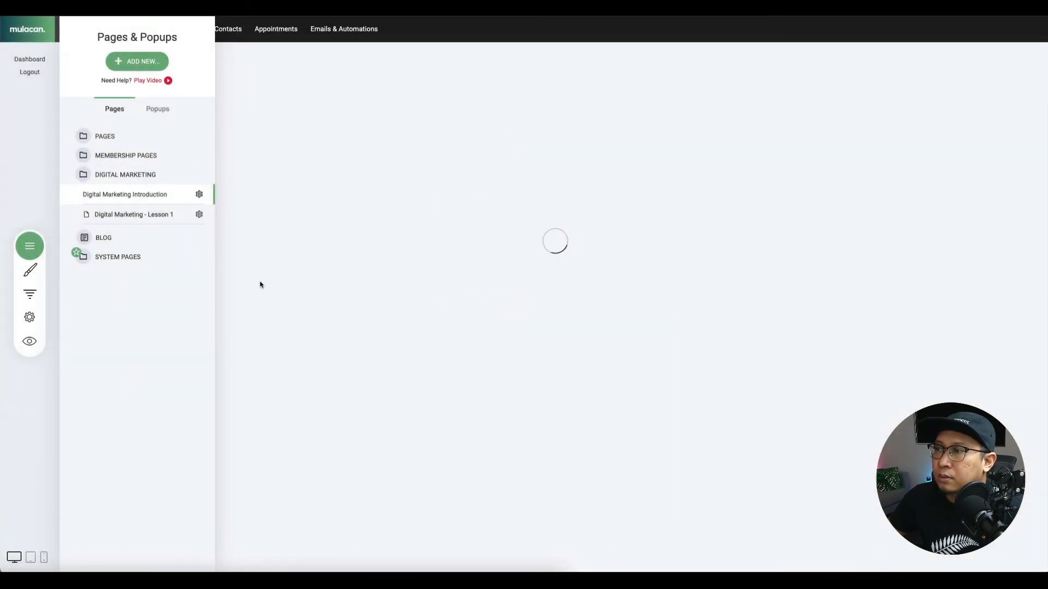
left_click(199, 215)
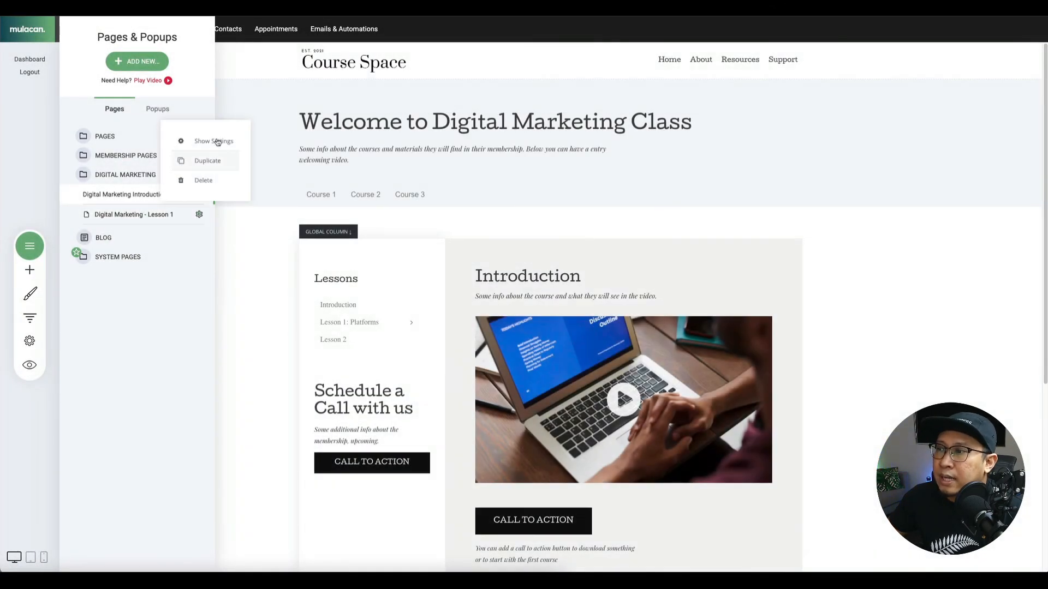
left_click(200, 140)
Make Digital Marketing - Lesson 1 Members Only for Digital Marketing Members and save.
left_click(446, 288)
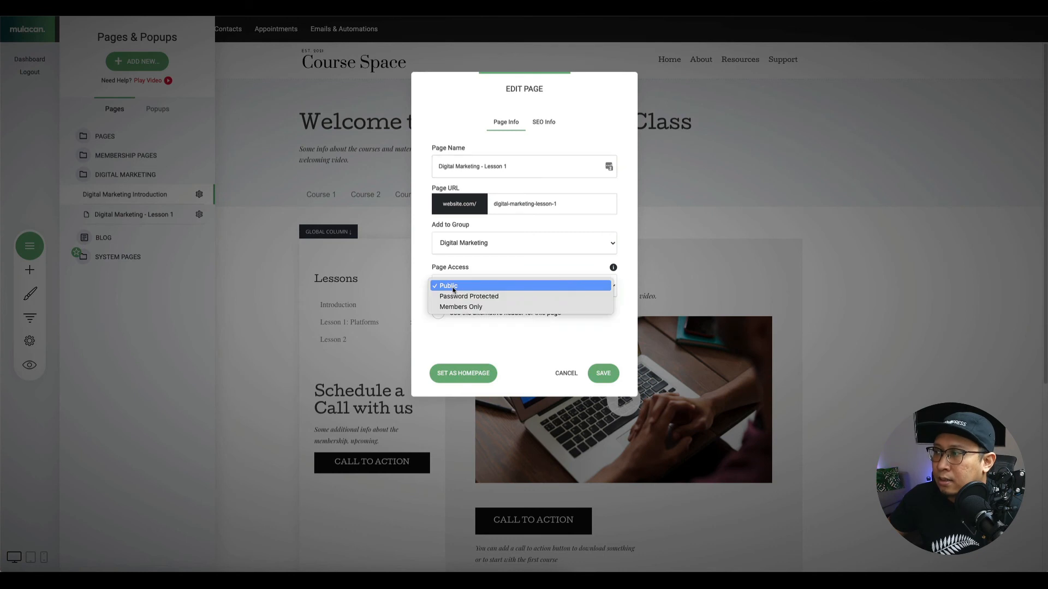
left_click(456, 307)
left_click(478, 311)
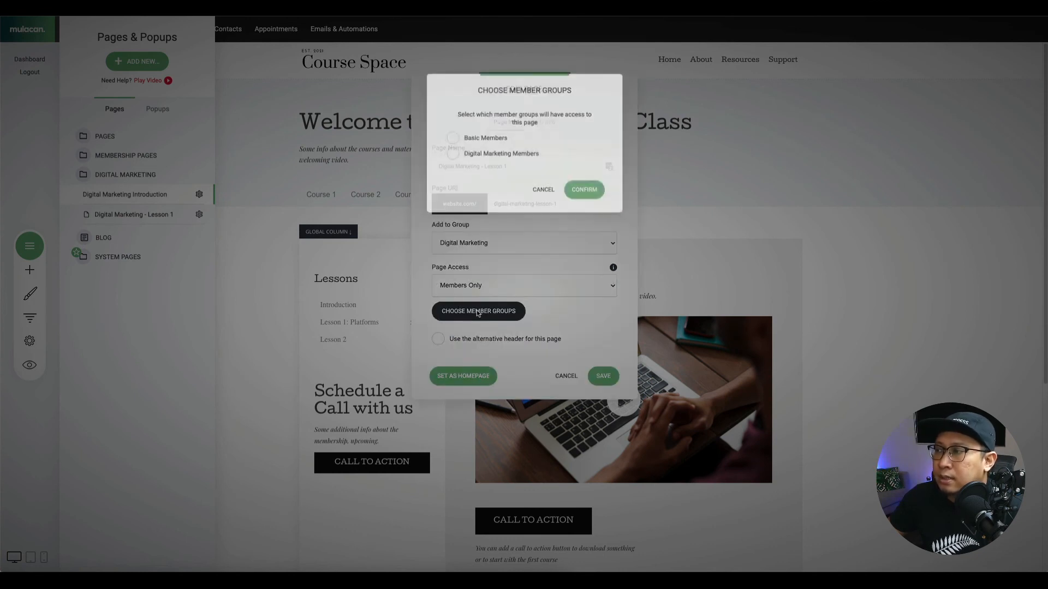
left_click(476, 157)
left_click(583, 191)
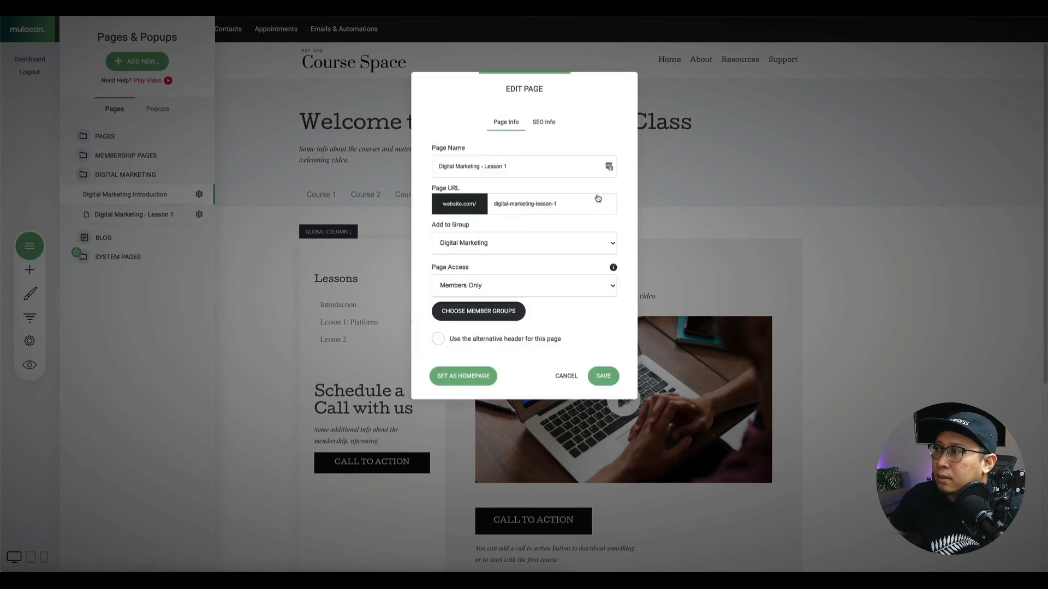
left_click(605, 375)
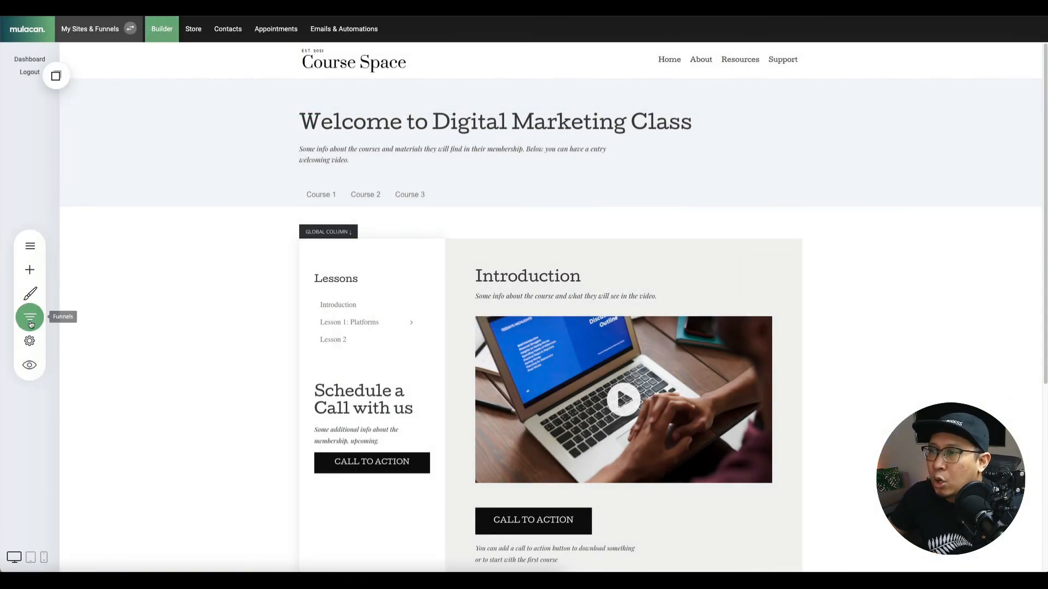
left_click(37, 257)
Move the Dashboard page into the Membership Pages group.
left_click(146, 174)
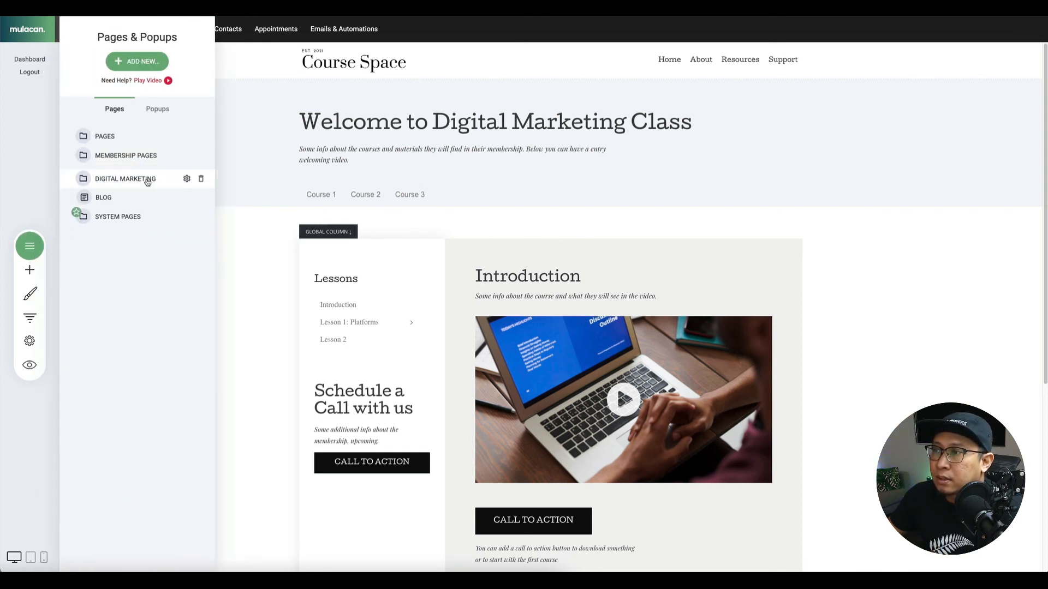
left_click(131, 136)
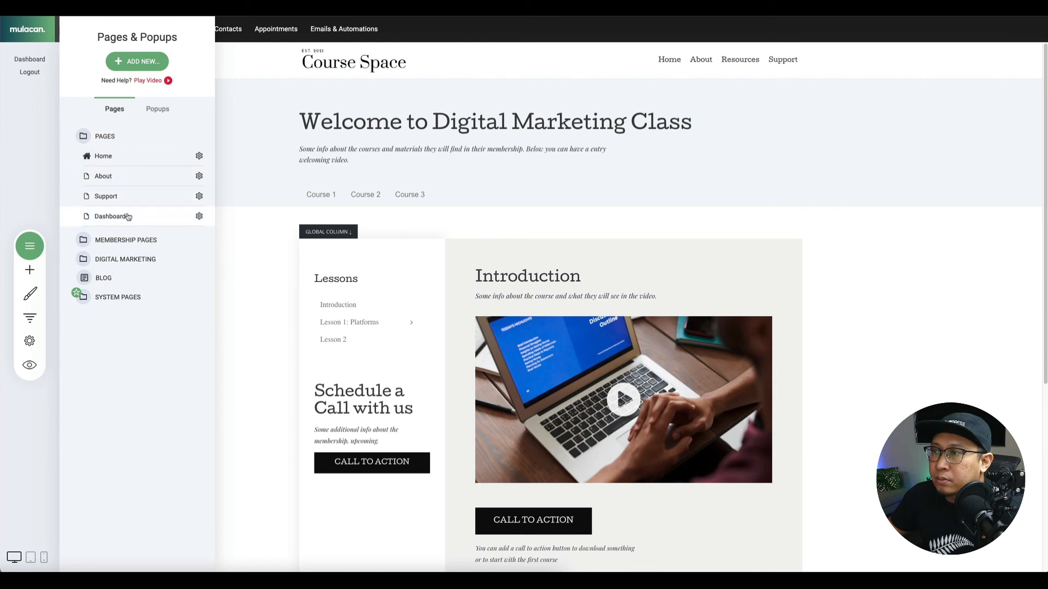
left_click(199, 216)
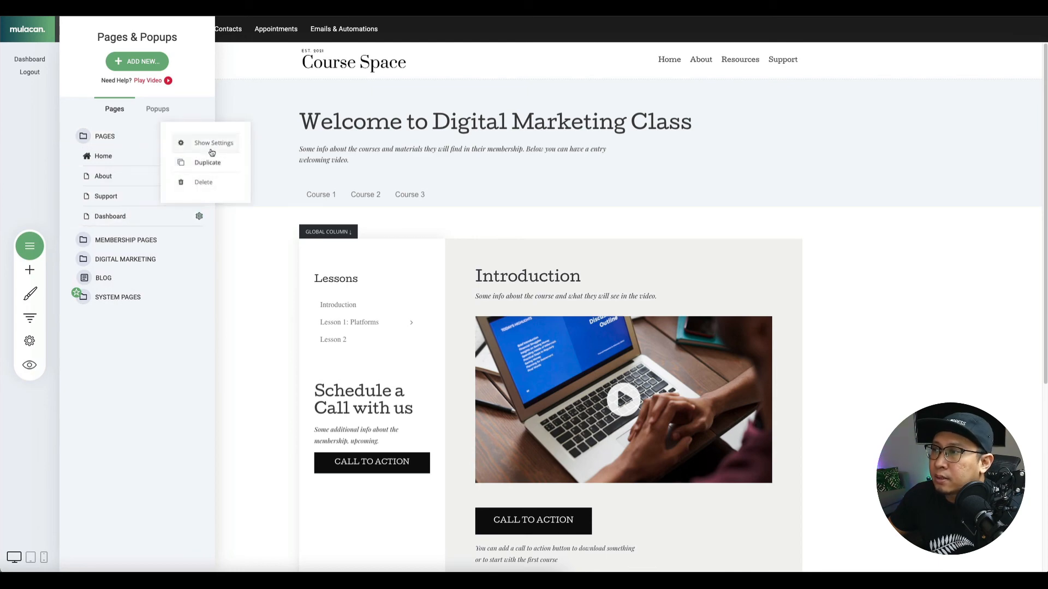
left_click(211, 144)
left_click(486, 250)
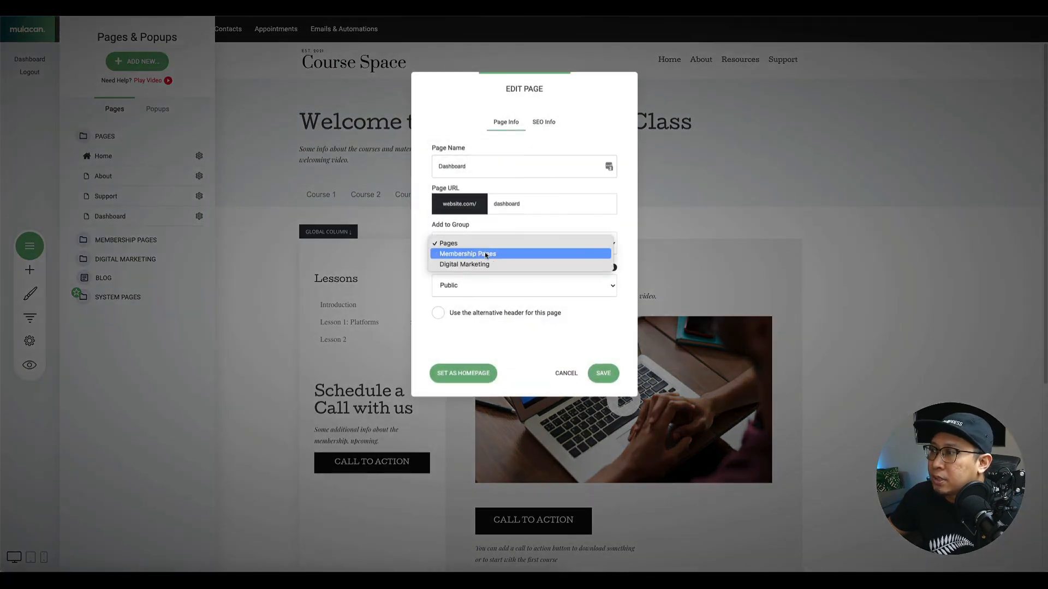
left_click(487, 253)
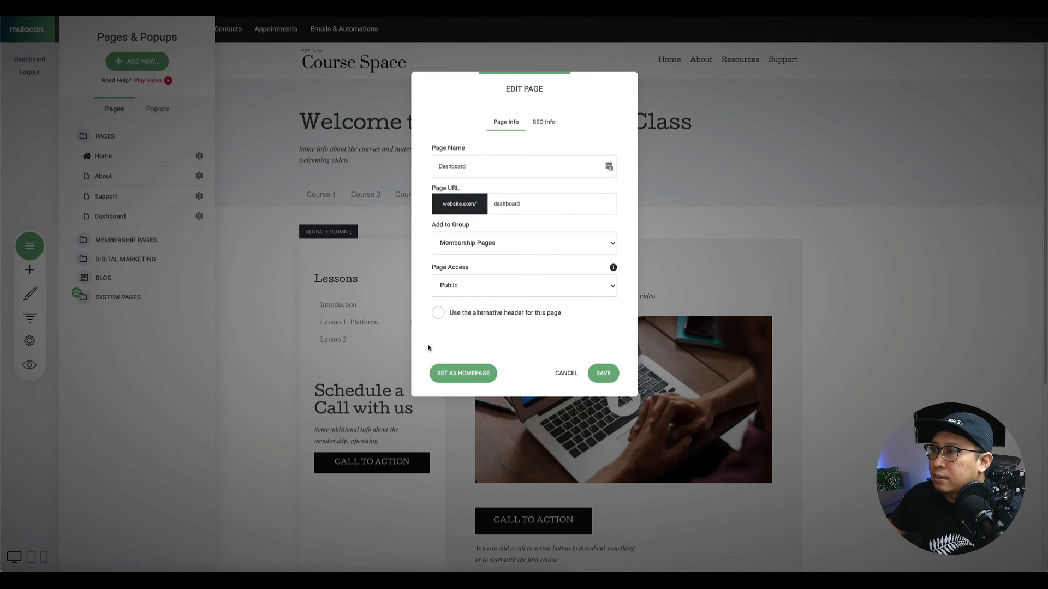
left_click(30, 247)
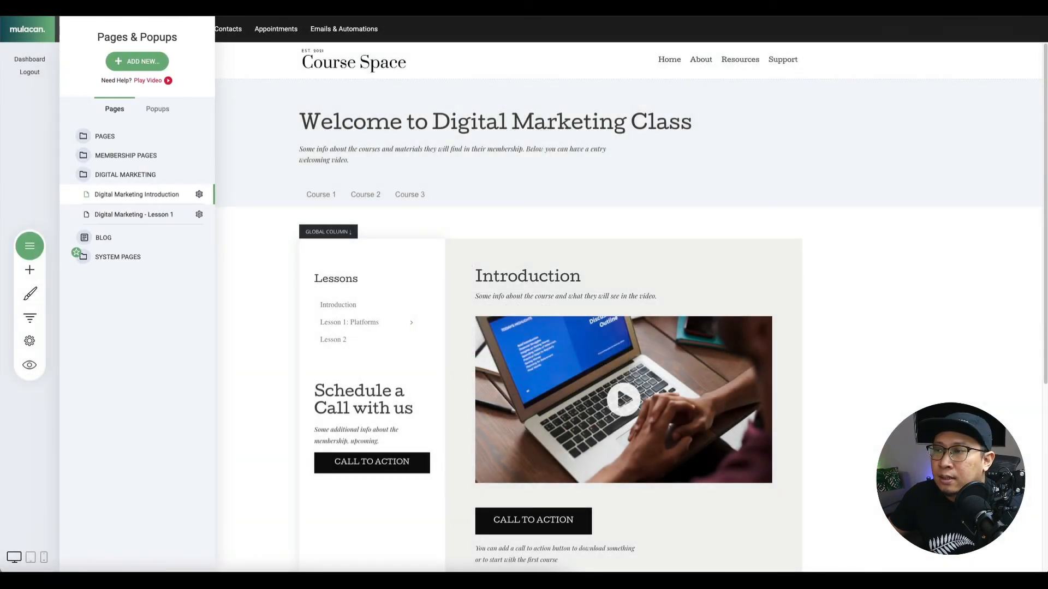
Set the Dashboard page's access to Members Only for Basic Members and save.
left_click(129, 159)
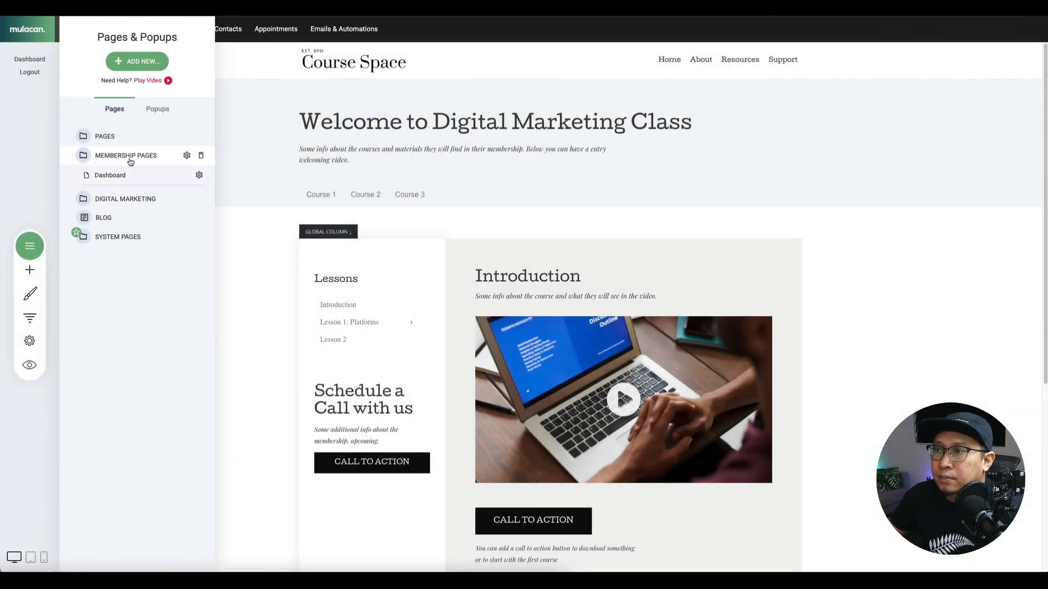
left_click(199, 174)
left_click(214, 102)
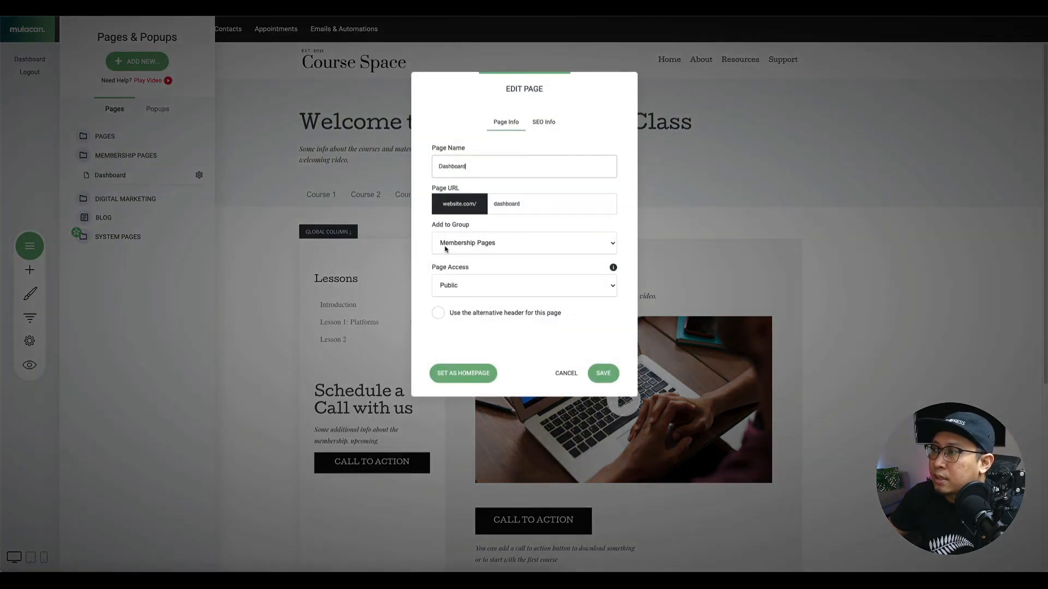
left_click(469, 293)
left_click(482, 307)
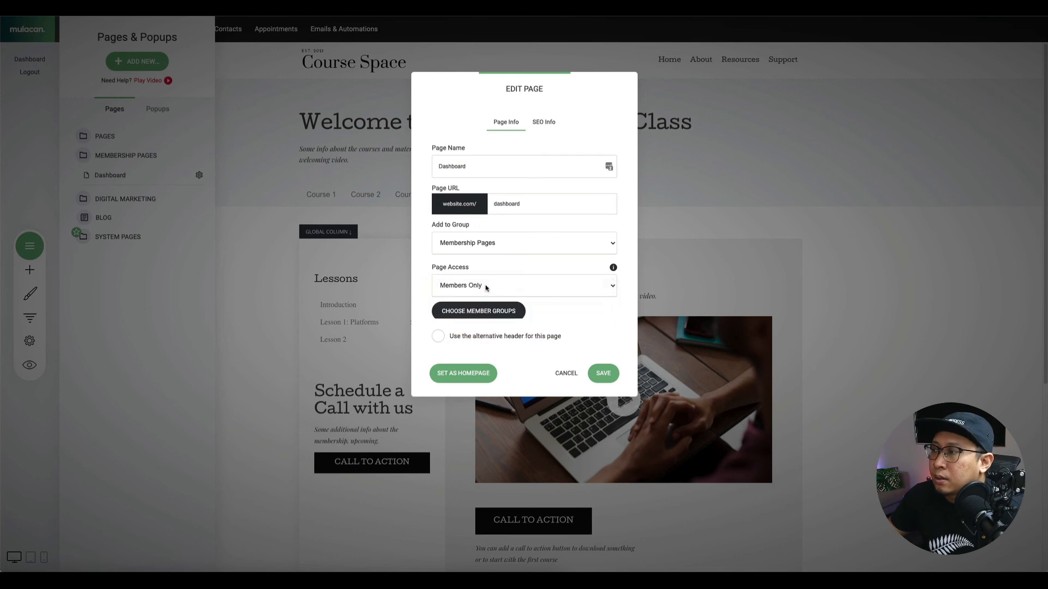
left_click(496, 317)
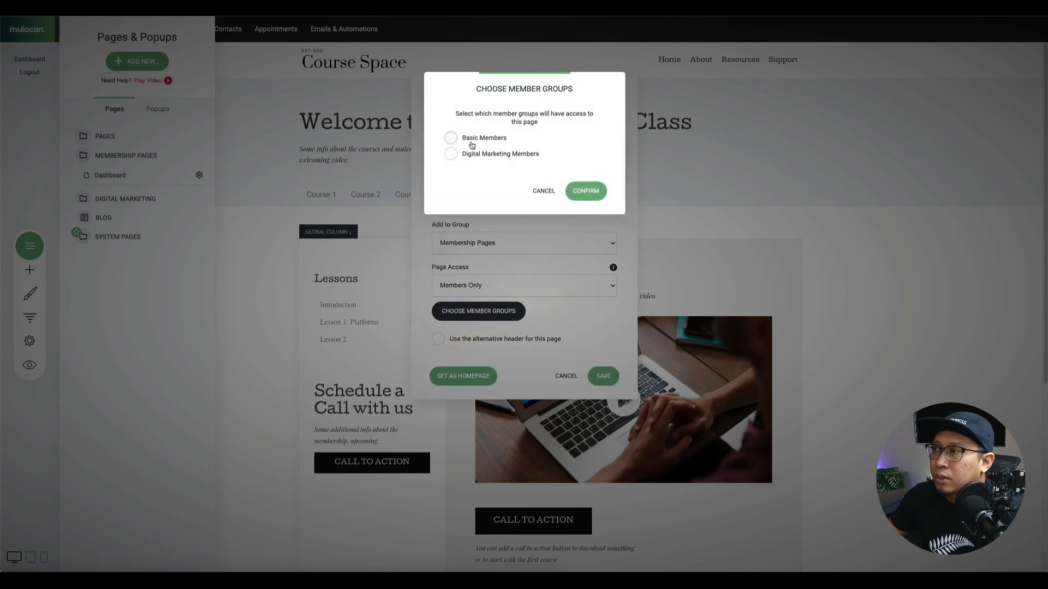
left_click(472, 145)
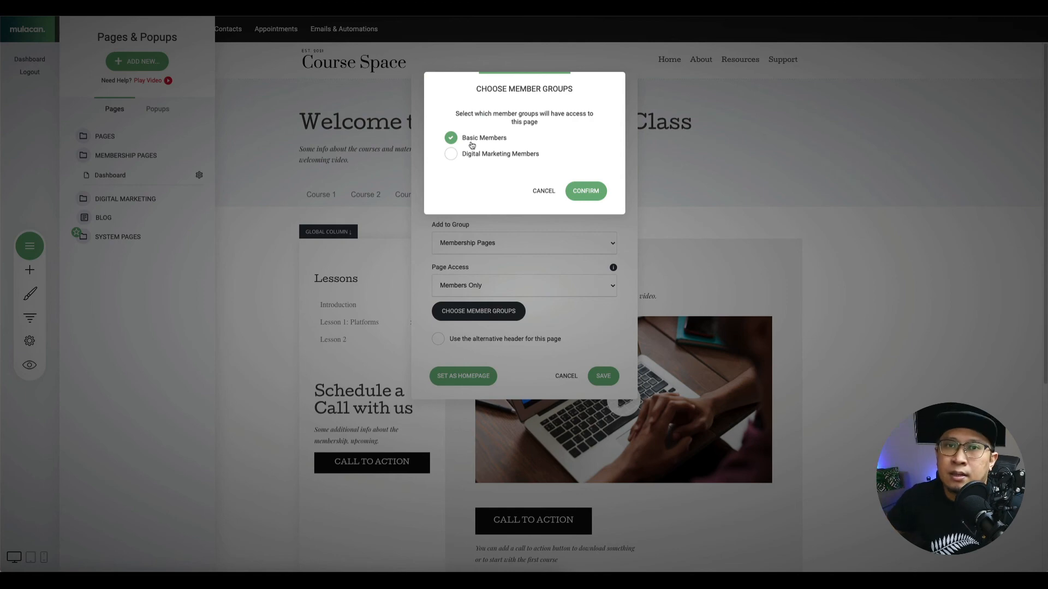
left_click(583, 192)
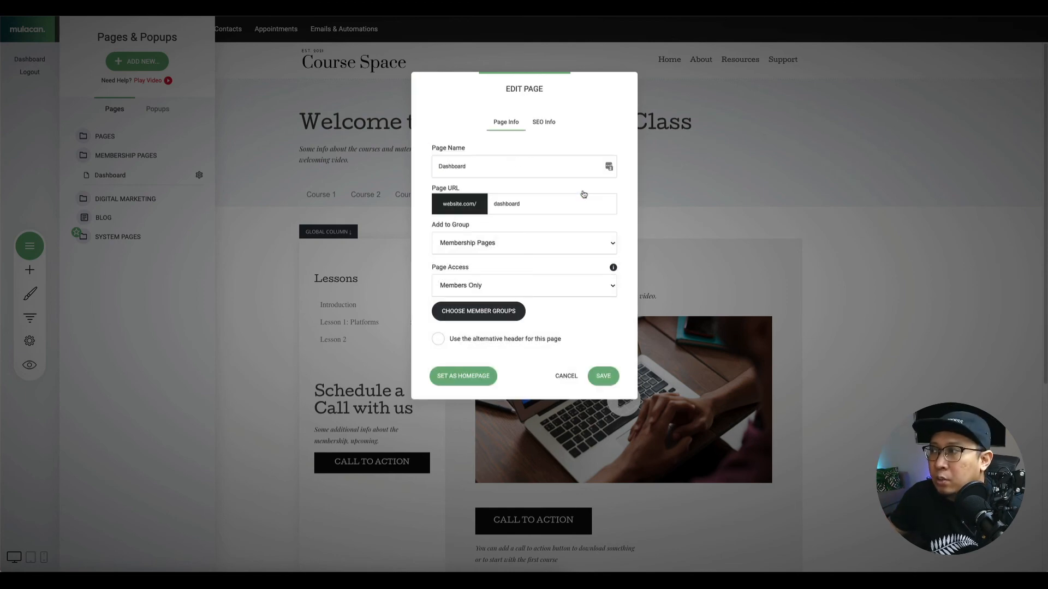
left_click(610, 378)
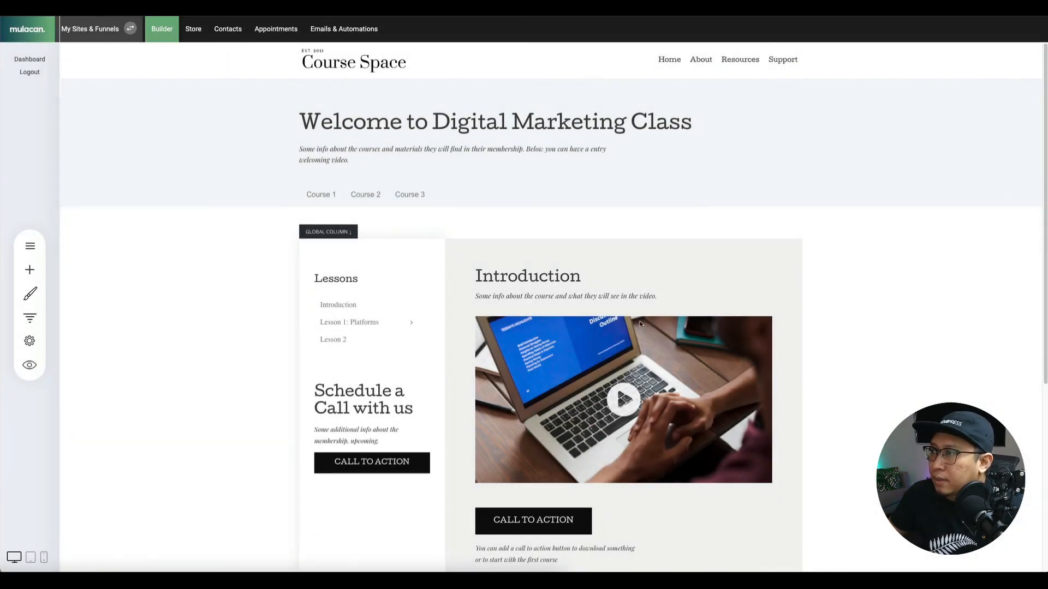
scroll(229, 311, "down", 3)
Link the Lessons menu's Introduction item to the Digital Marketing Introduction page.
scroll(223, 310, "up", 3)
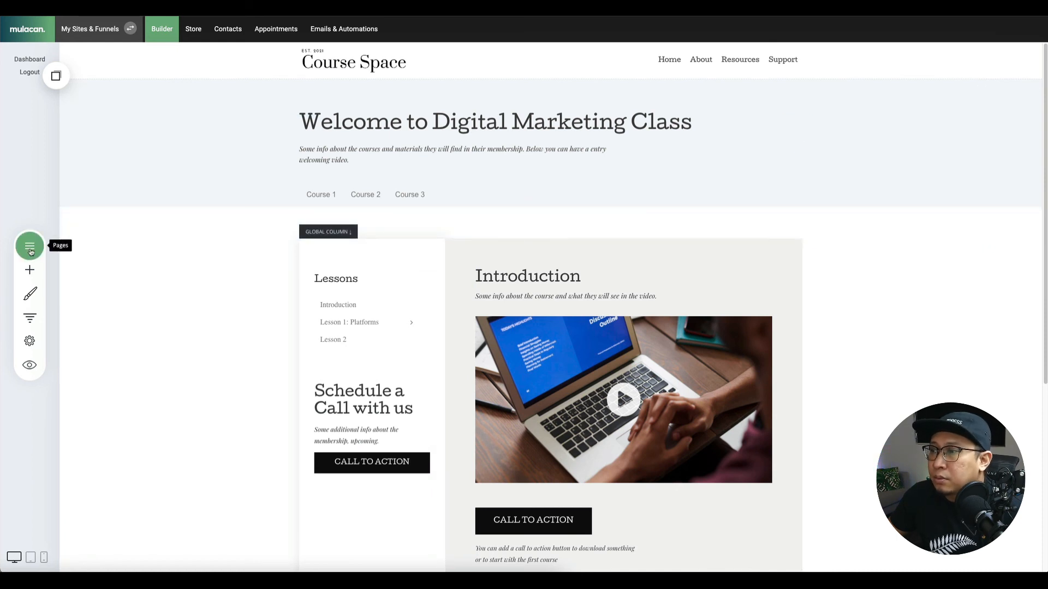
left_click(346, 309)
left_click(339, 283)
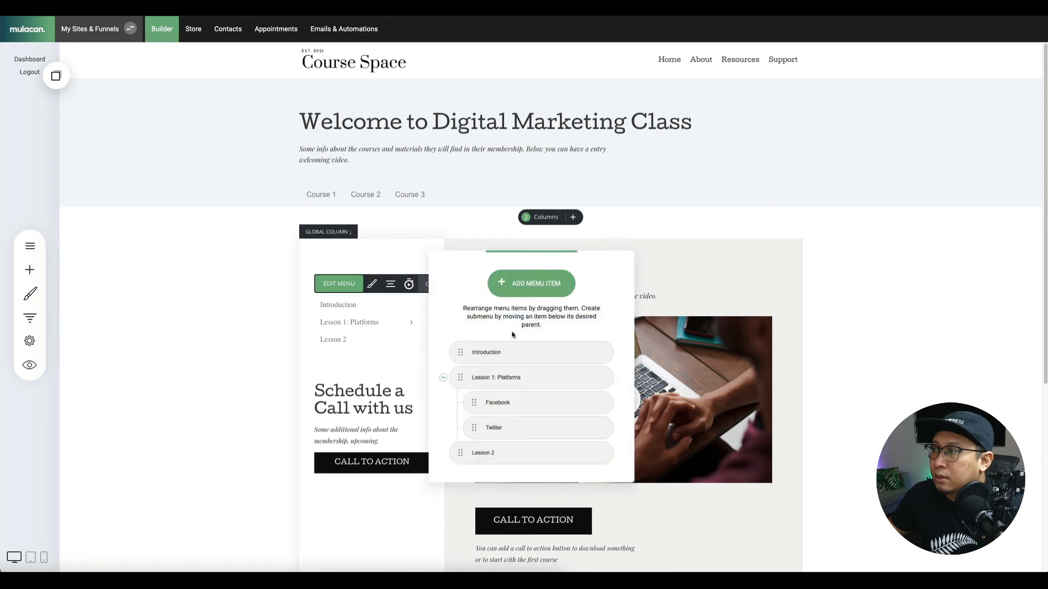
mouse_move(573, 352)
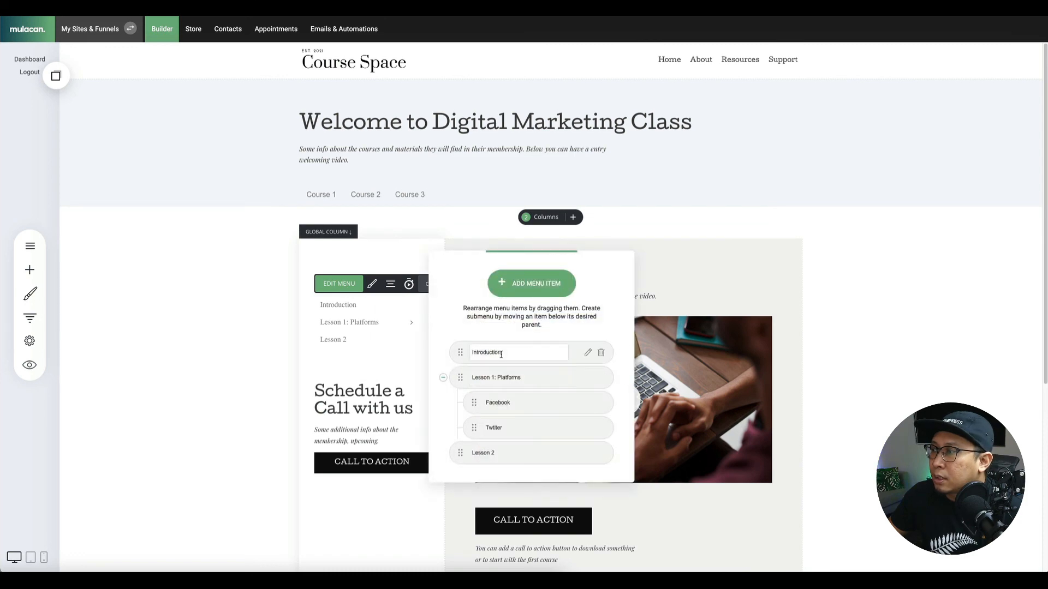
left_click(587, 352)
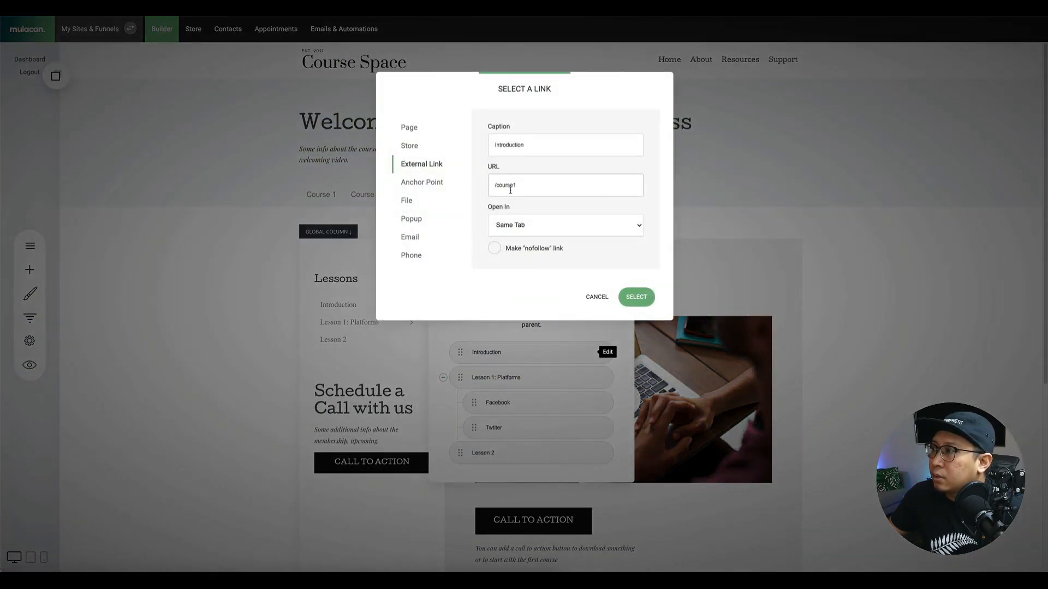
left_click(410, 128)
left_click(538, 152)
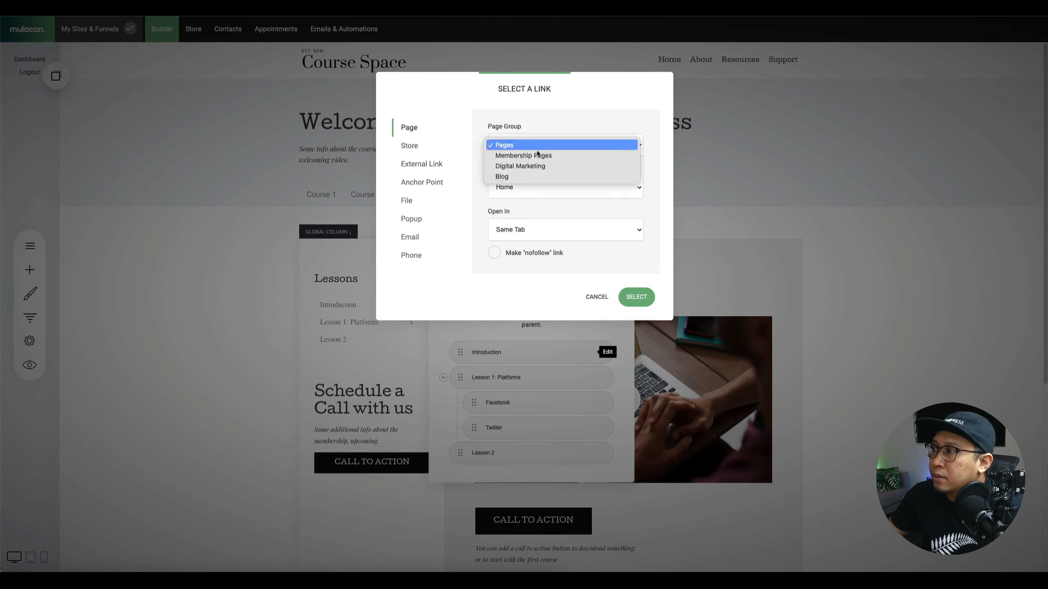
left_click(535, 196)
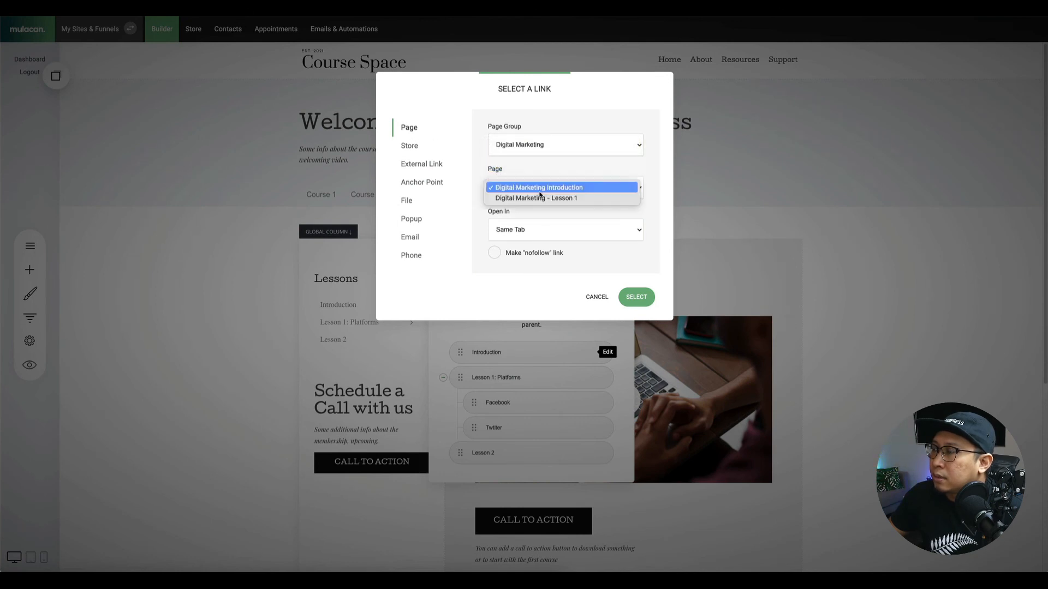
left_click(540, 186)
left_click(628, 296)
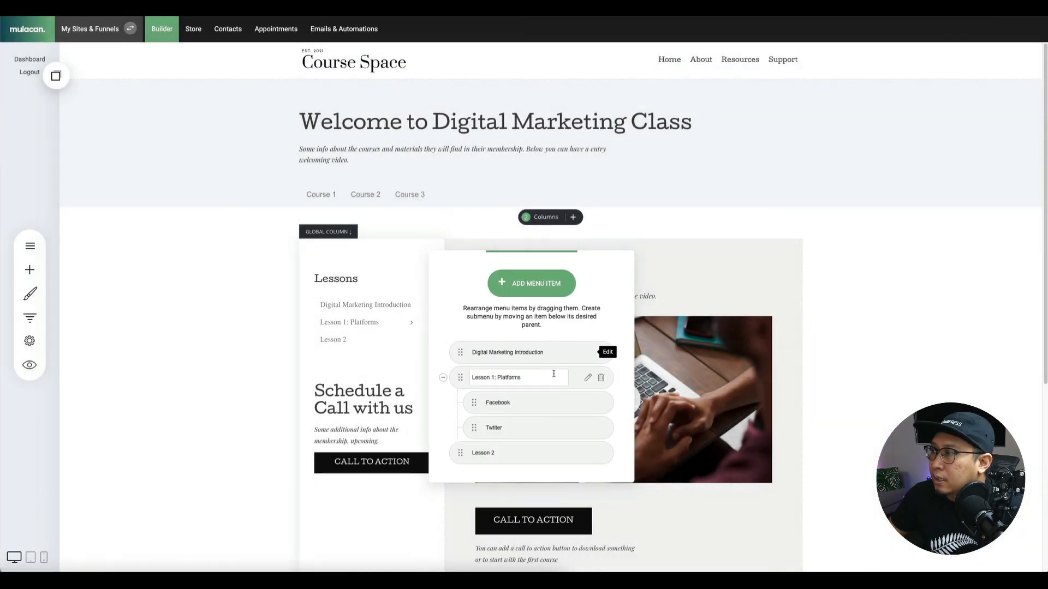
Link the 'Lesson 1: Platforms' item to the Digital Marketing - Lesson 1 page.
left_click(582, 377)
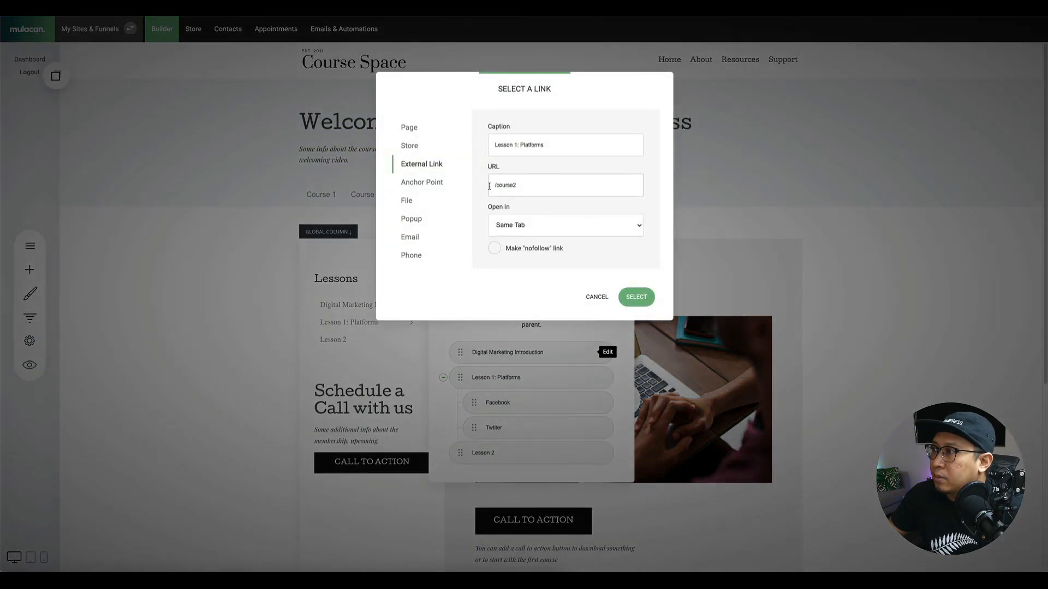
left_click(409, 128)
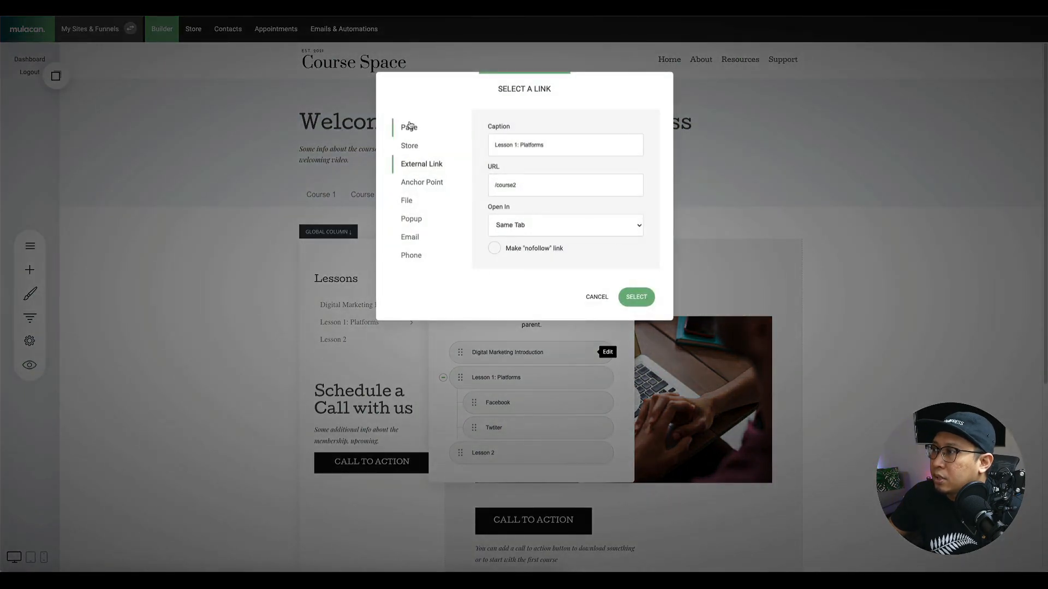
left_click(528, 191)
left_click(532, 143)
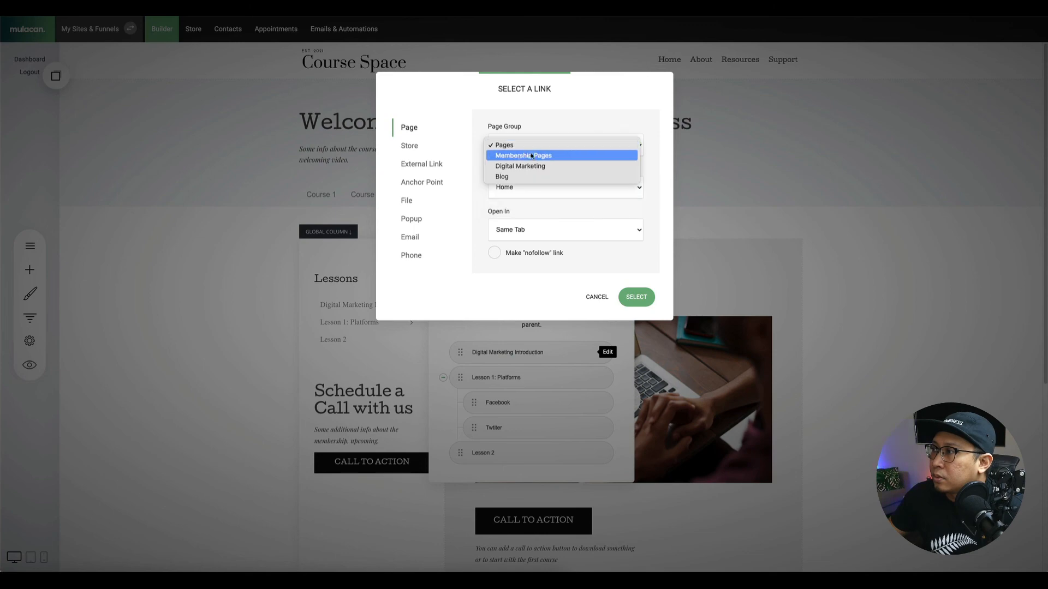
left_click(533, 166)
left_click(537, 190)
left_click(540, 198)
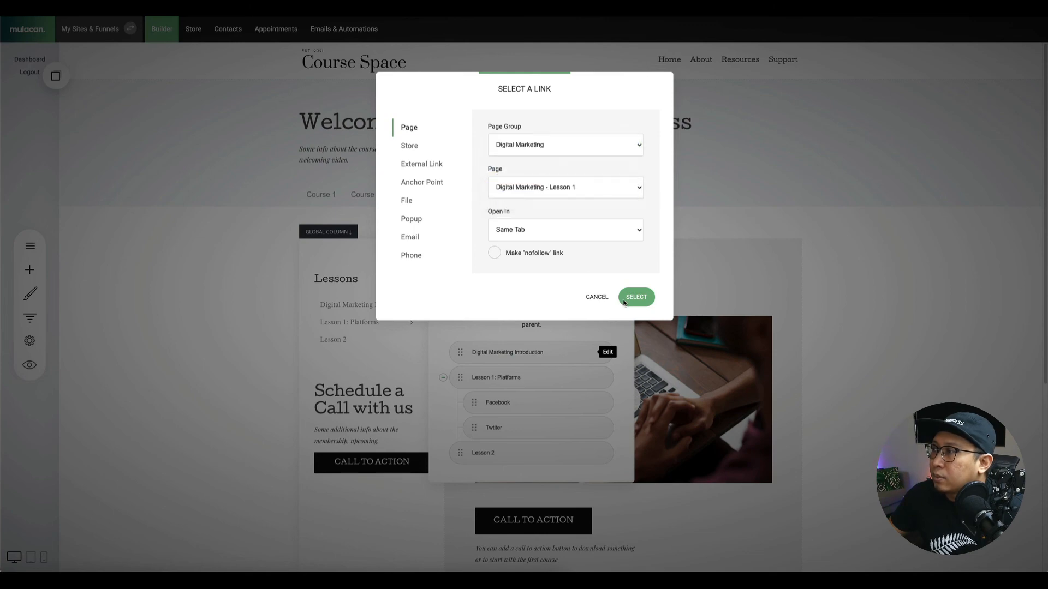
left_click(636, 297)
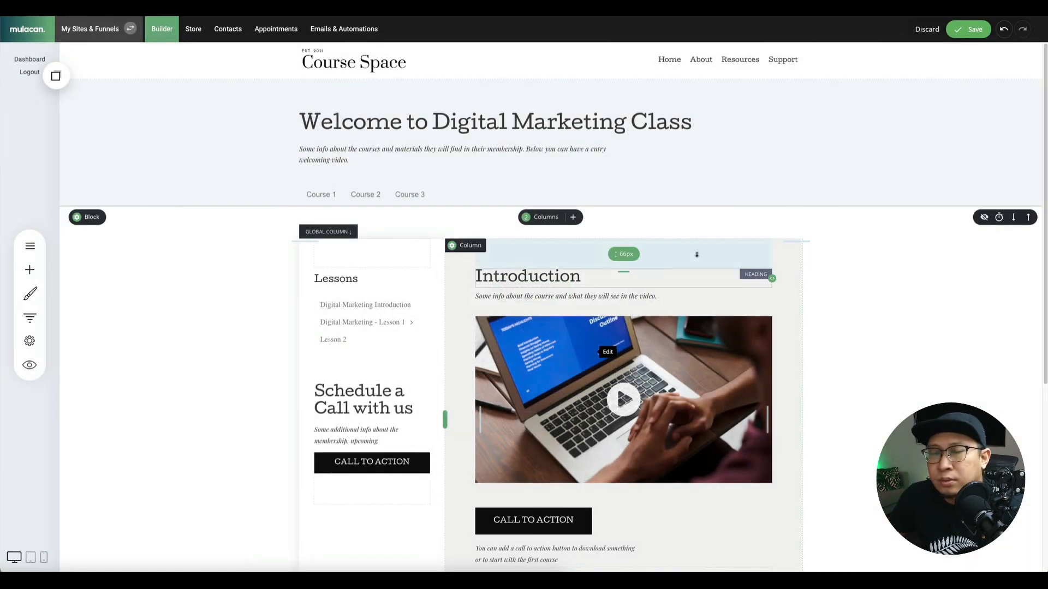
Save the page so the Lessons menu keeps Digital Marketing Introduction, Lesson 1 and Lesson 2.
left_click(967, 29)
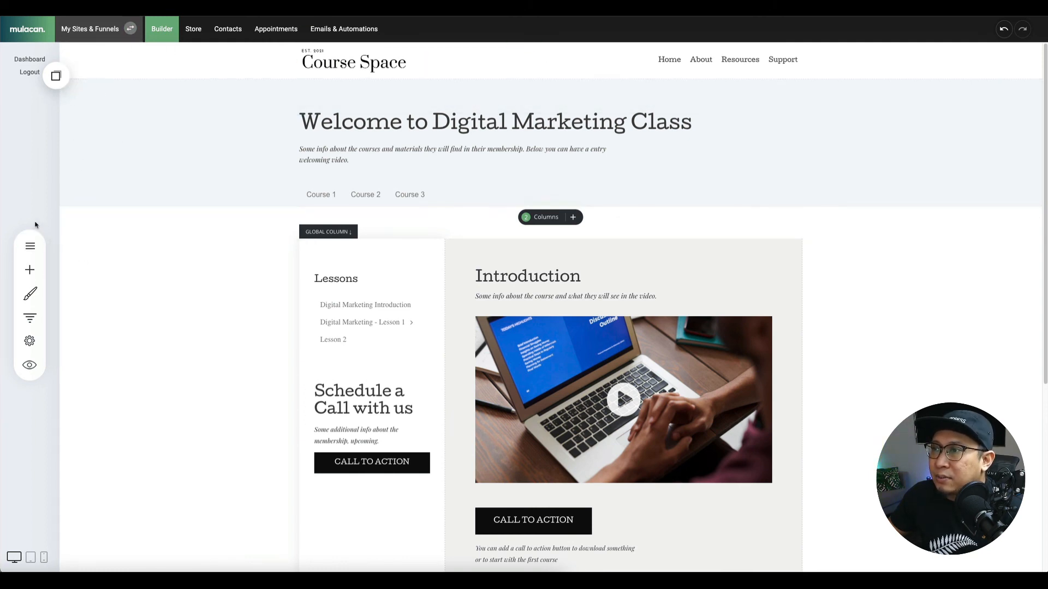
Create a page named Courses under Pages from the 'Some of our Courses' product template.
left_click(29, 246)
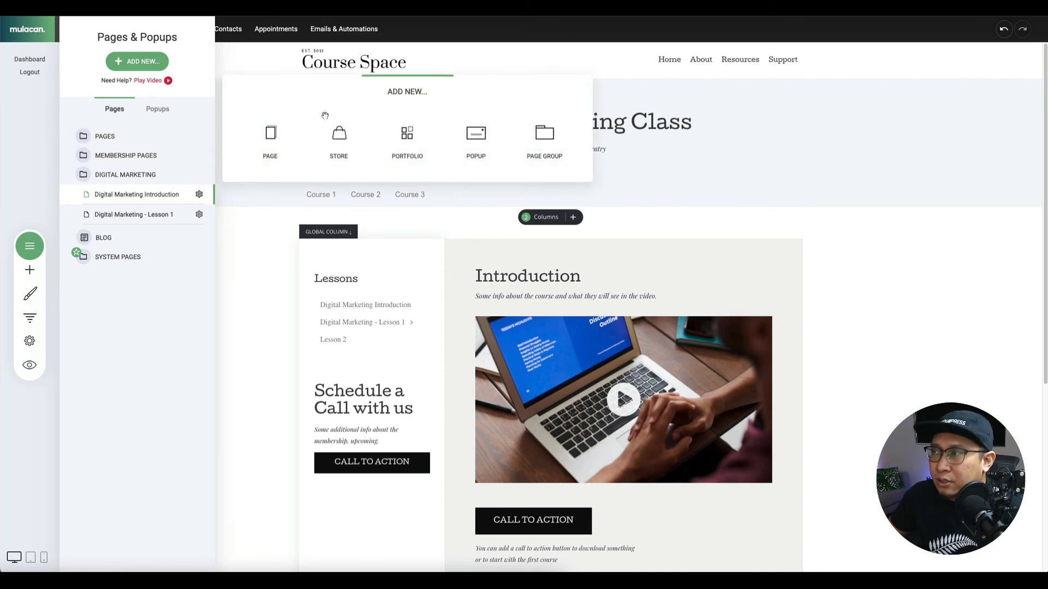
left_click(270, 138)
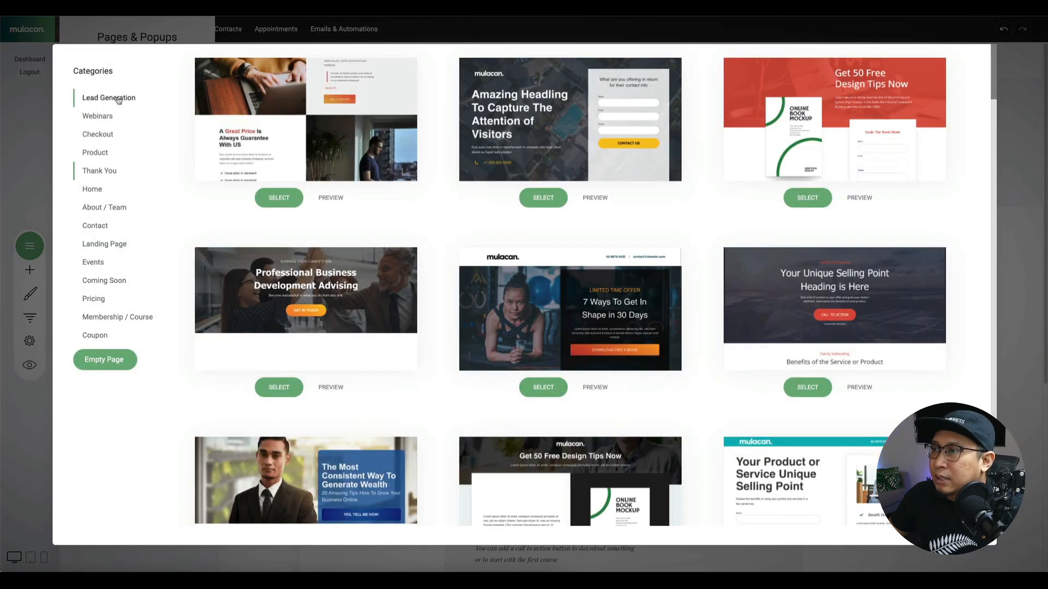
left_click(102, 155)
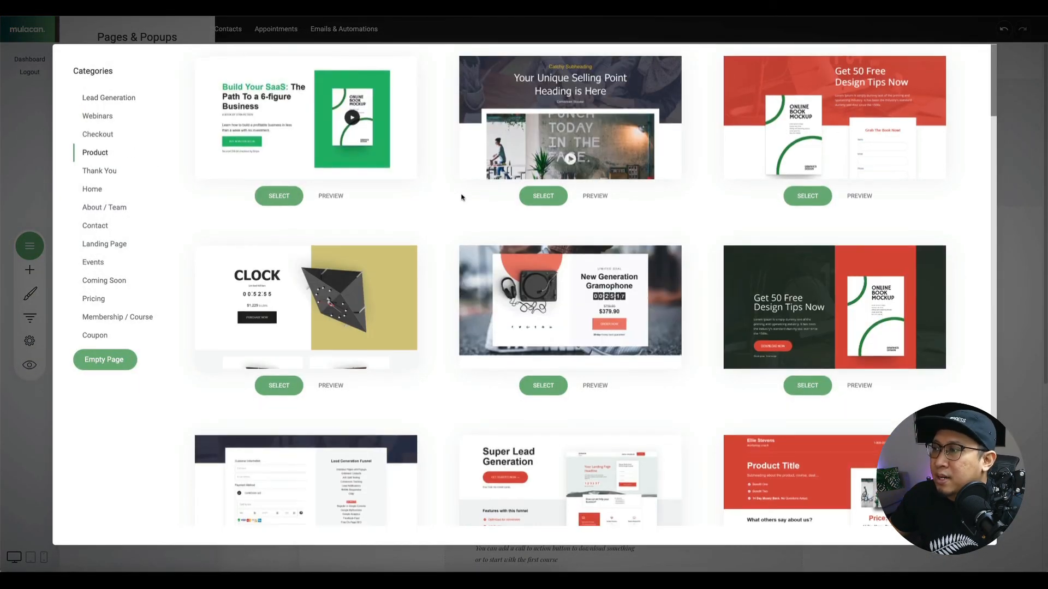
scroll(462, 197, "down", 15)
scroll(462, 197, "down", 15)
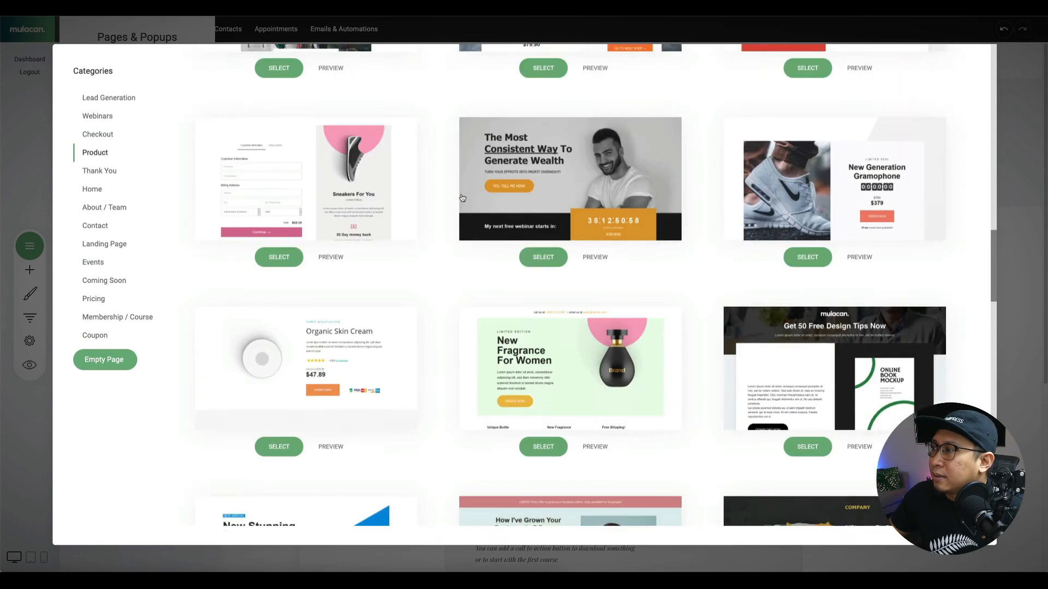
scroll(462, 198, "down", 15)
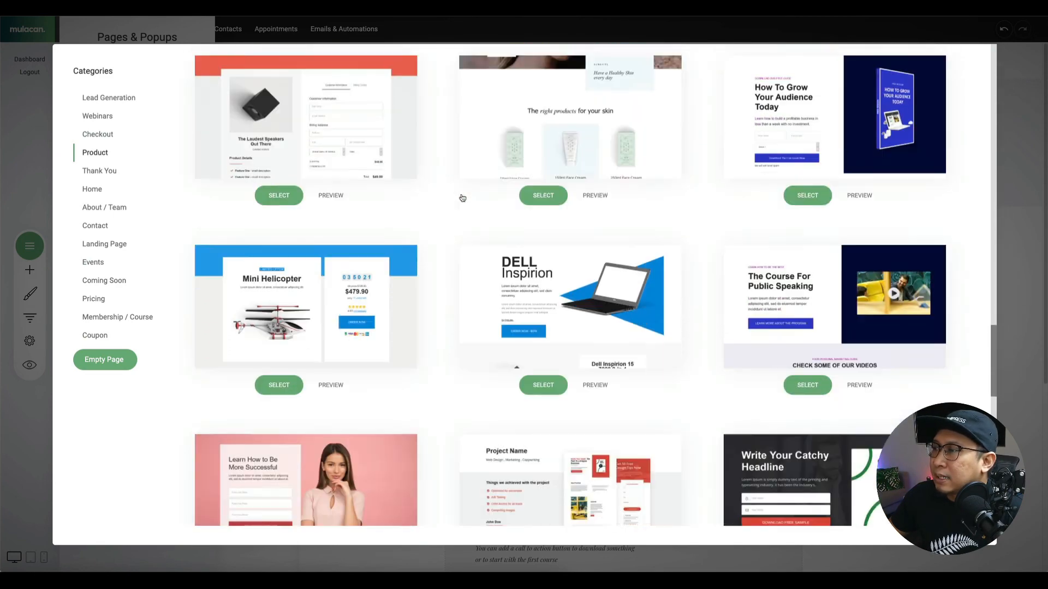
scroll(462, 198, "down", 3)
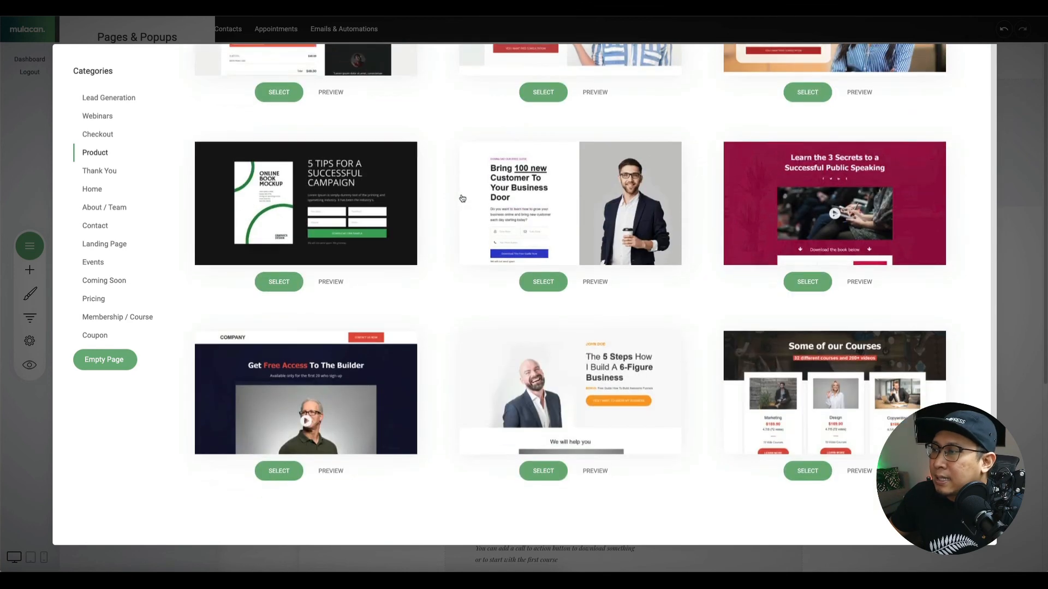
left_click(817, 368)
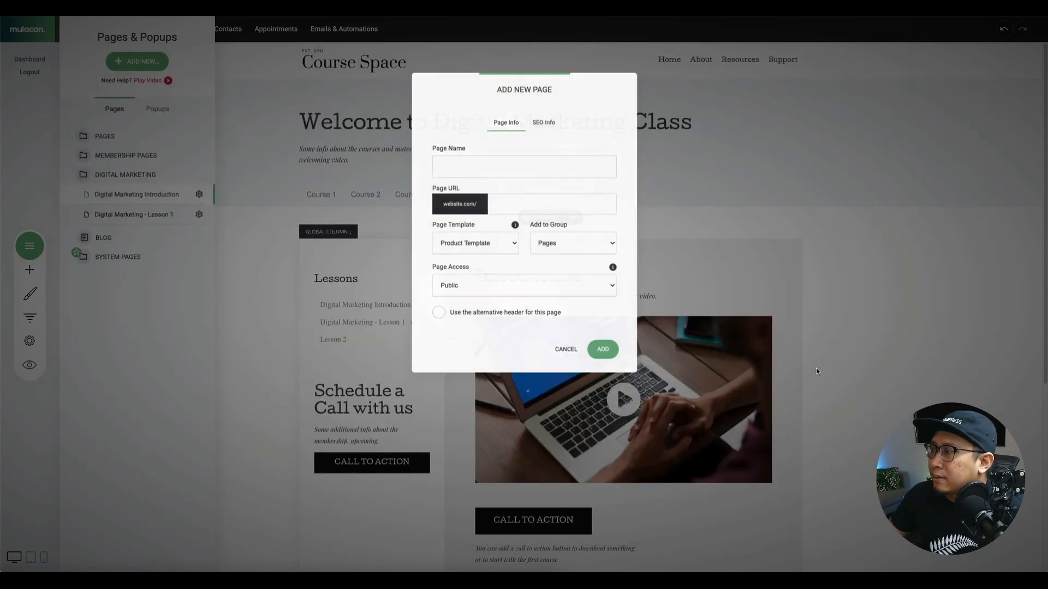
type("Cro")
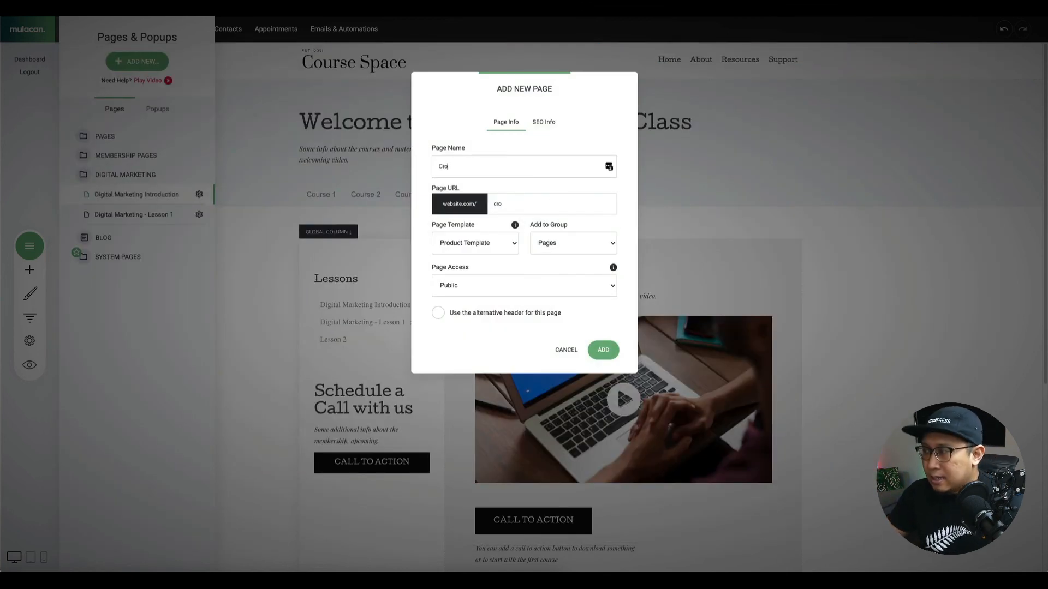
type("rses")
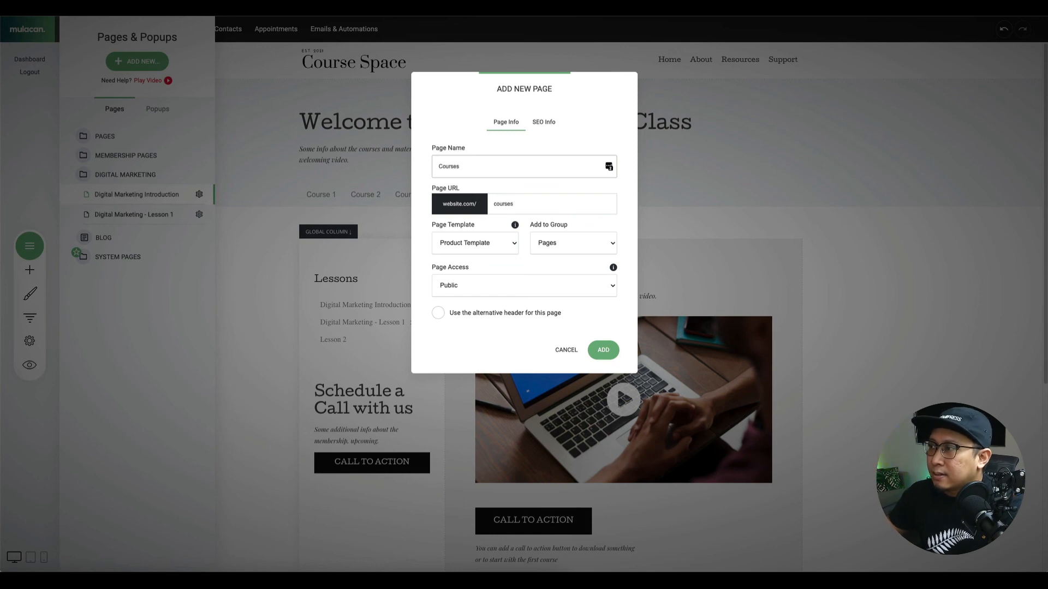
left_click(599, 352)
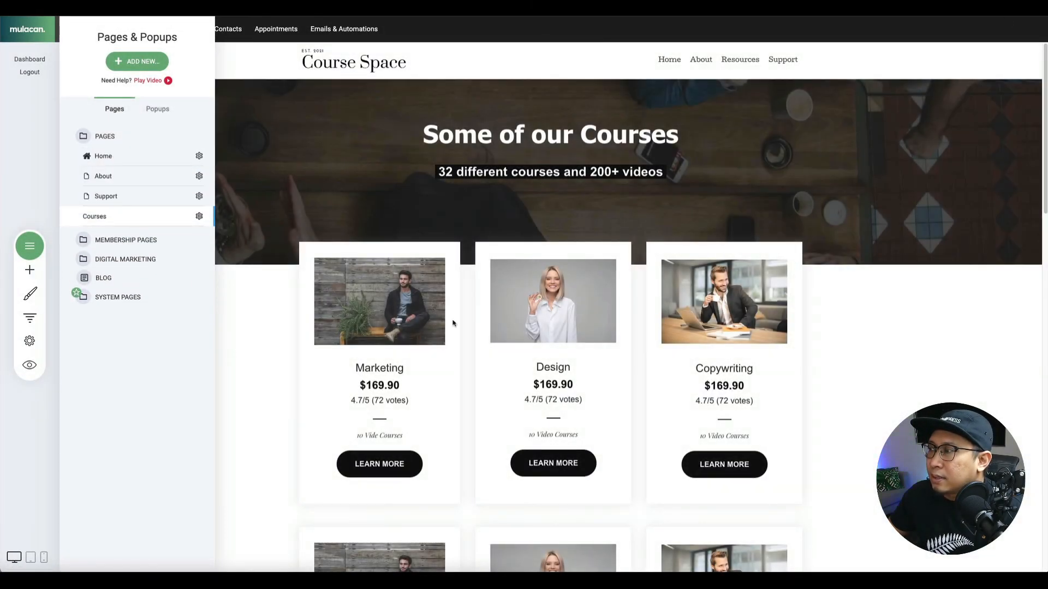
Change the 'Some of our Courses' heading font to Cutive.
left_click(339, 169)
left_click(552, 135)
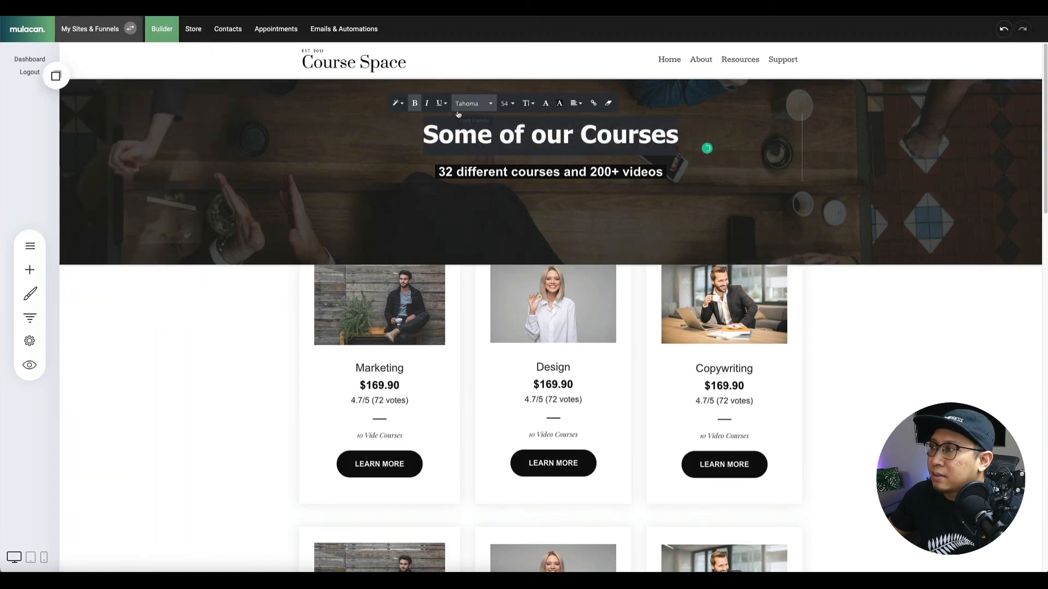
left_click(474, 103)
left_click(490, 167)
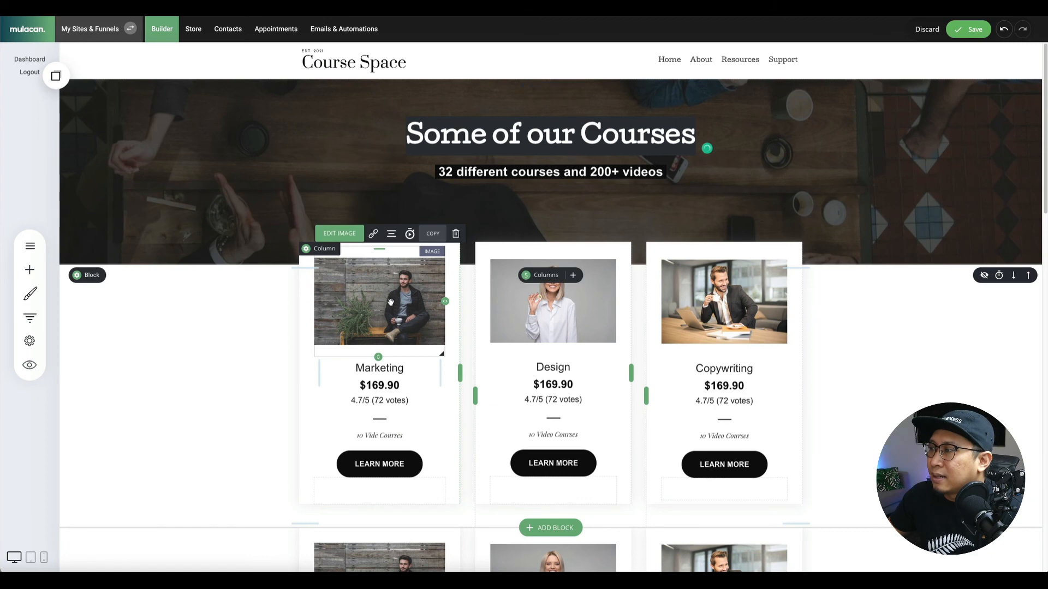
Replace the first-row card images with Digital Marketing, Search Engine Optimisation and Email Marketing.
left_click(355, 238)
left_click(533, 278)
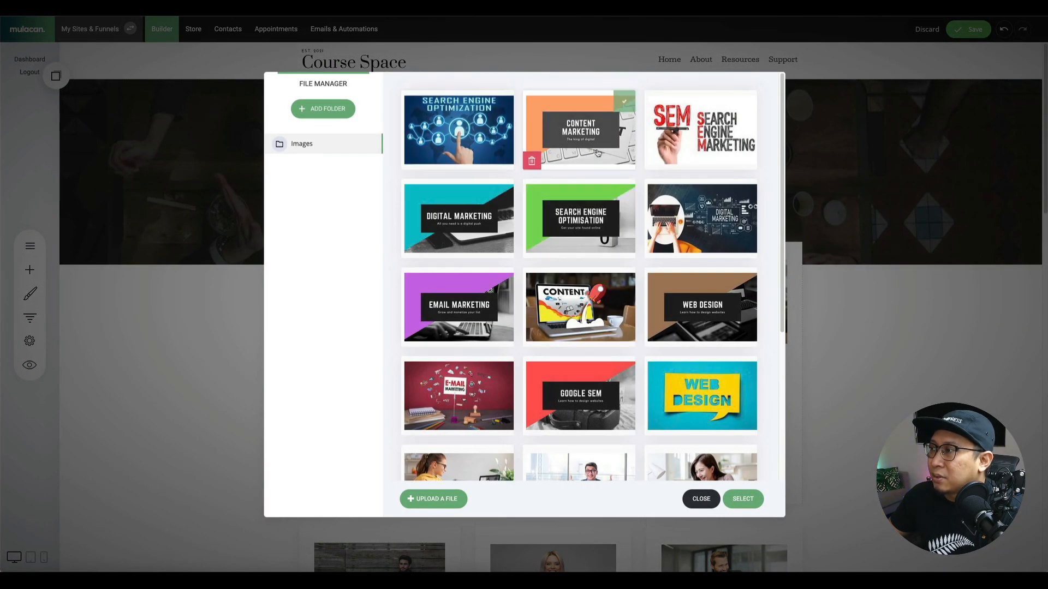
left_click(502, 191)
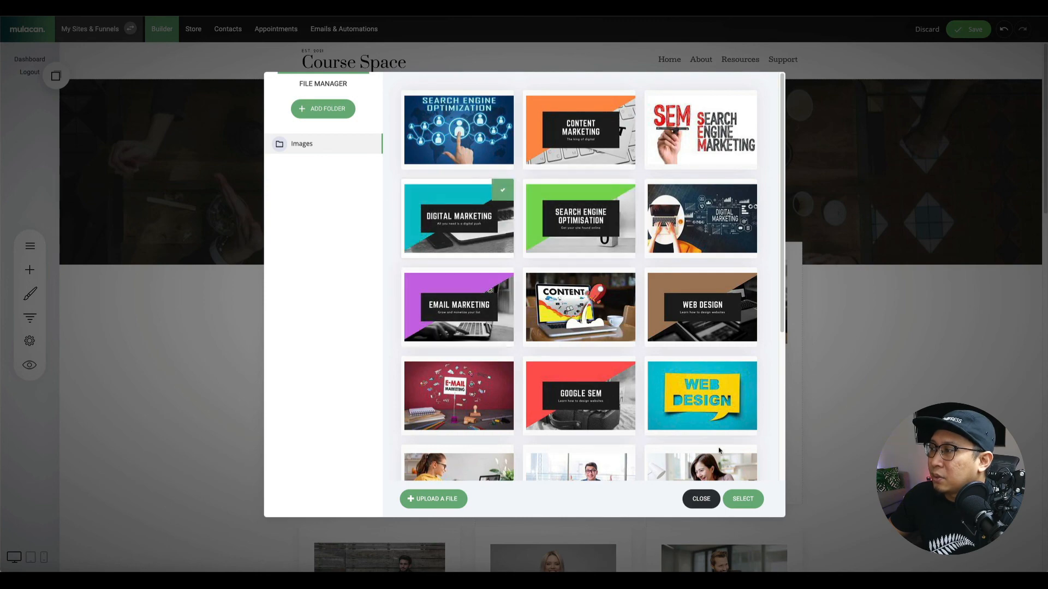
left_click(743, 499)
left_click(435, 370)
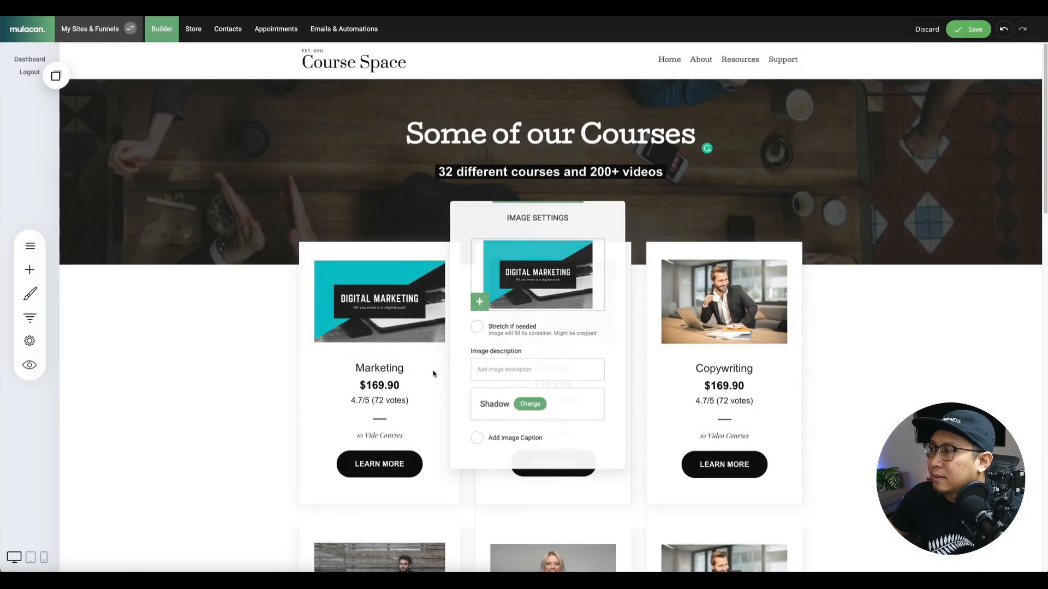
left_click(516, 233)
left_click(737, 287)
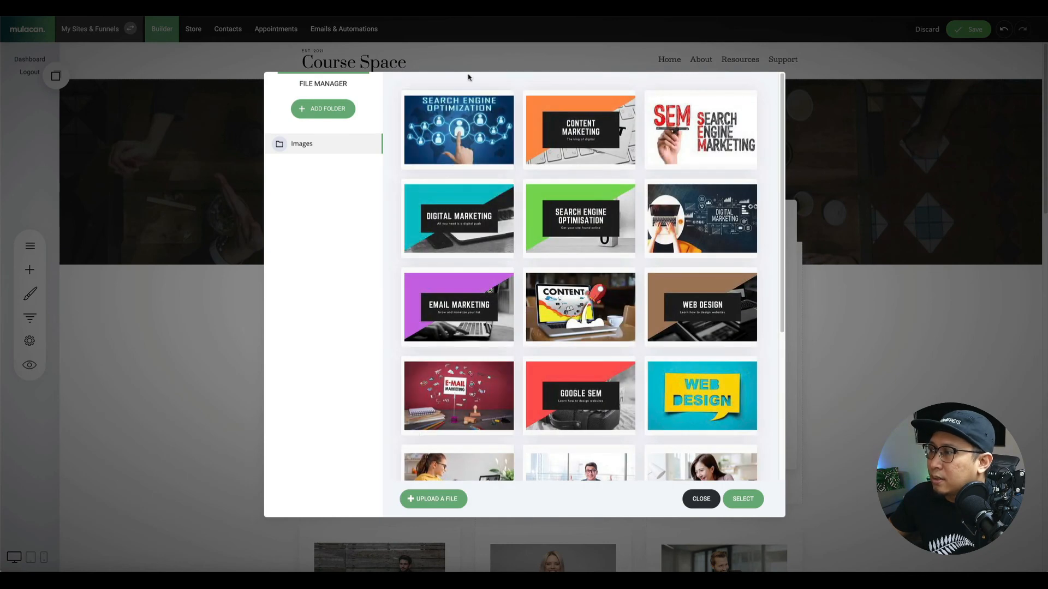
left_click(579, 210)
left_click(743, 499)
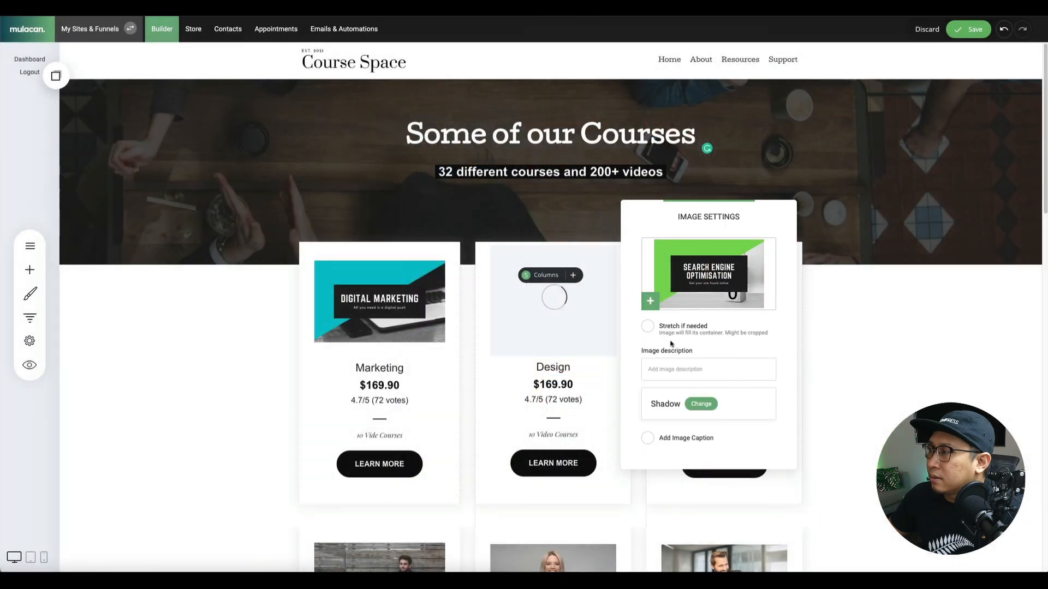
left_click(596, 371)
left_click(725, 301)
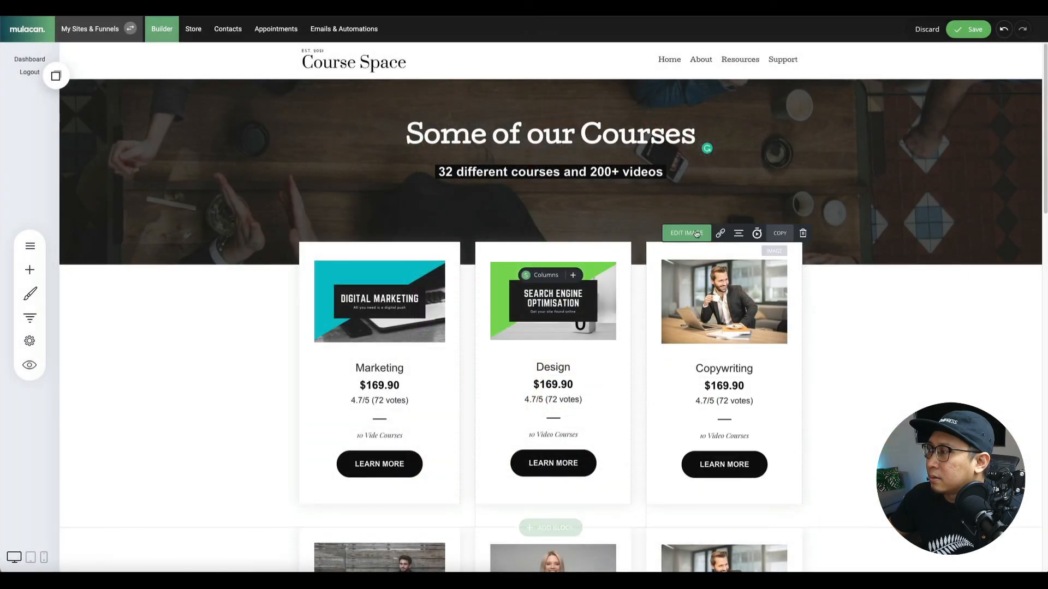
left_click(821, 300)
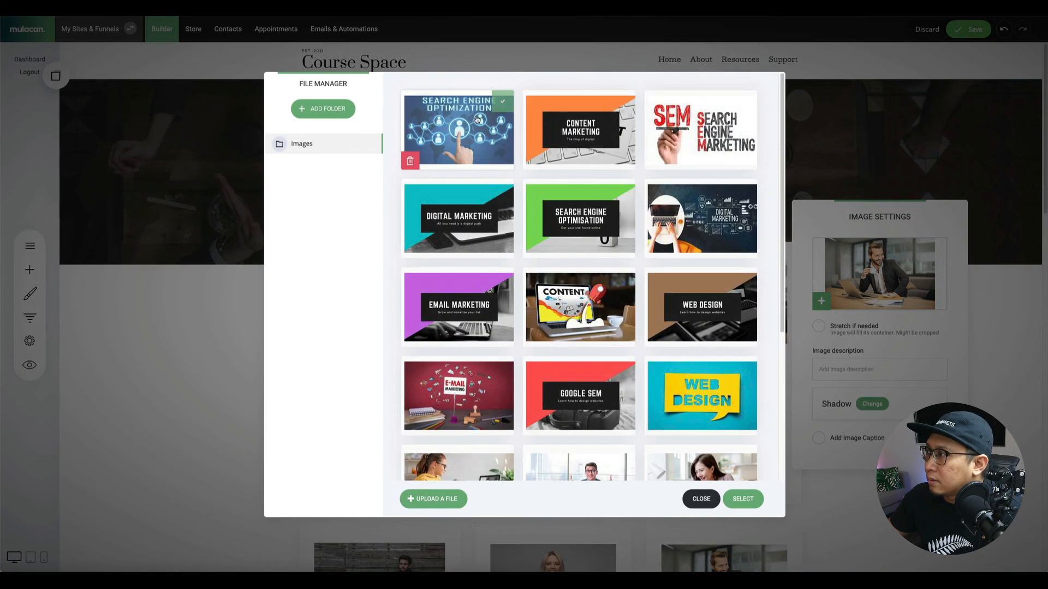
left_click(464, 331)
left_click(748, 500)
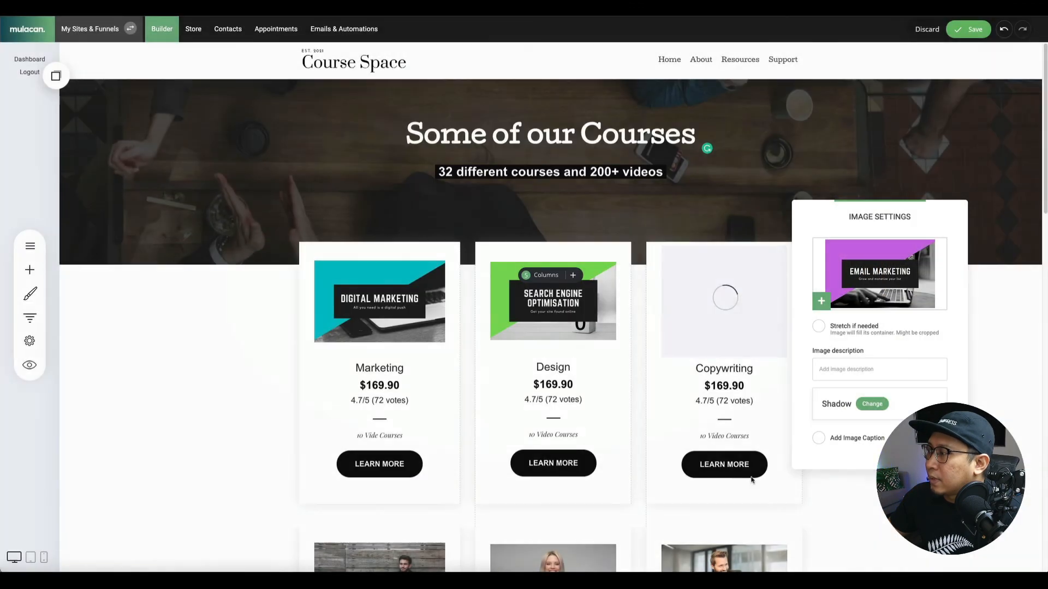
Give the second-row Marketing and Design cards the Web Design and Content Marketing images.
scroll(669, 409, "down", 4)
left_click(397, 375)
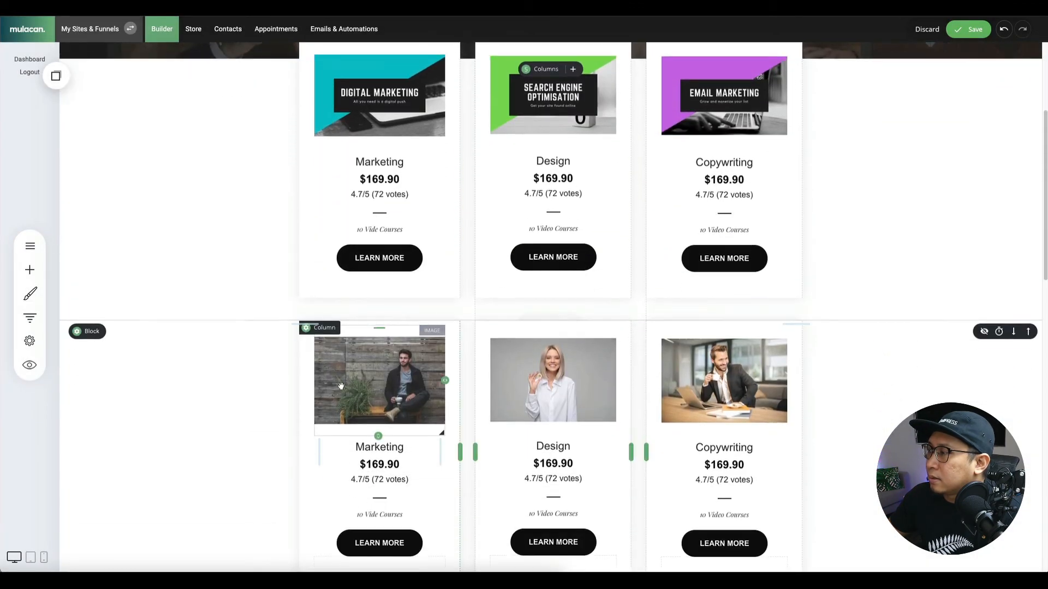
left_click(340, 312)
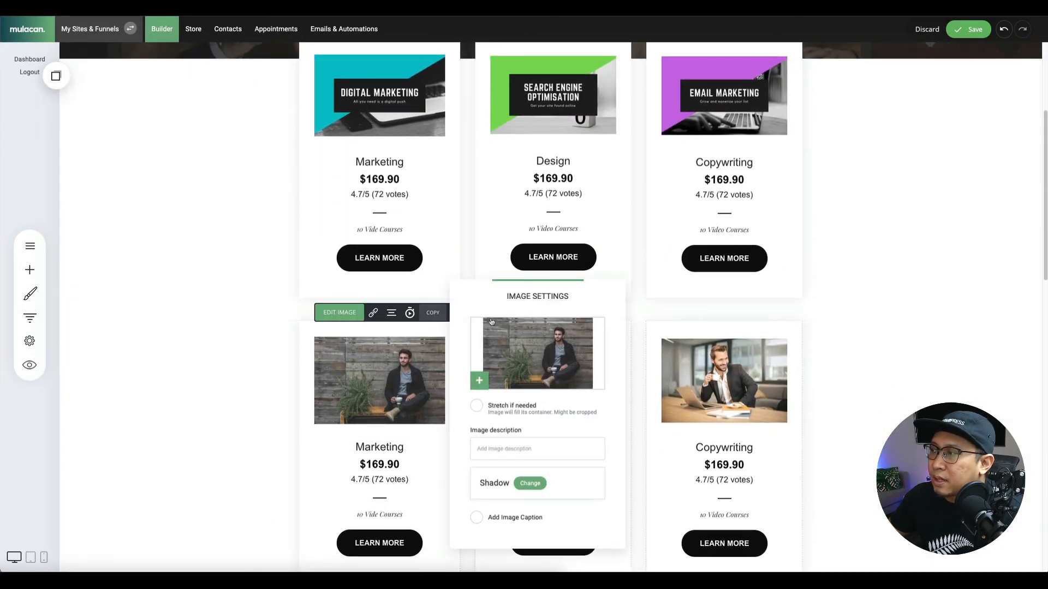
left_click(535, 319)
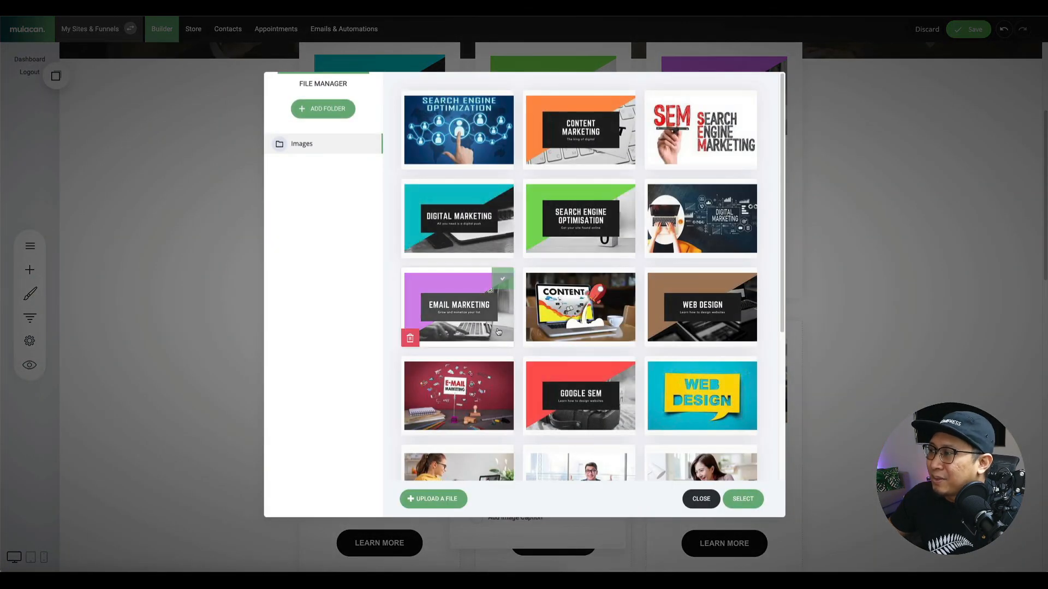
left_click(684, 373)
left_click(702, 306)
left_click(743, 499)
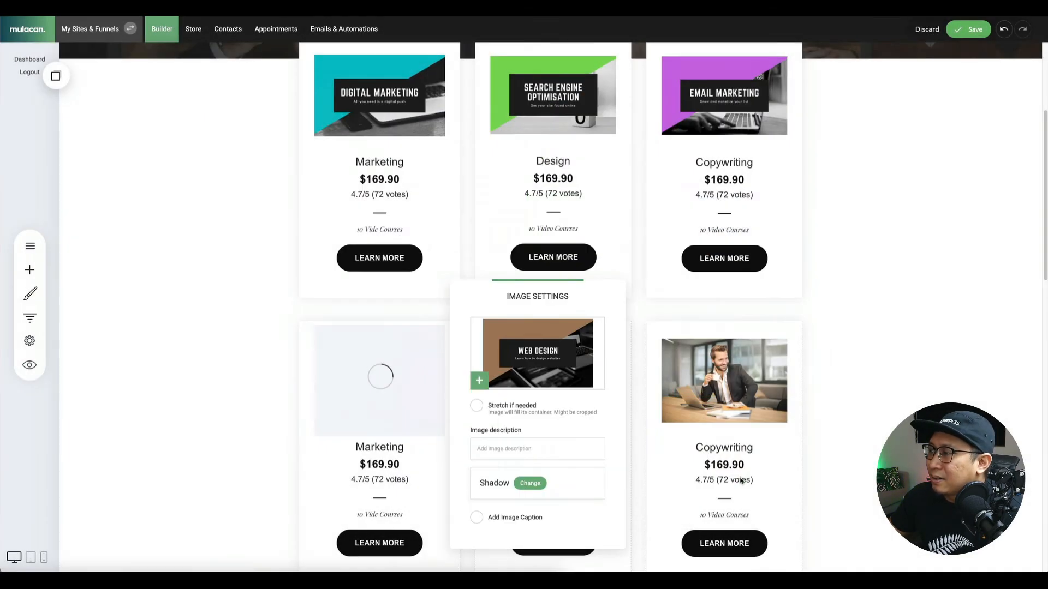
left_click(651, 390)
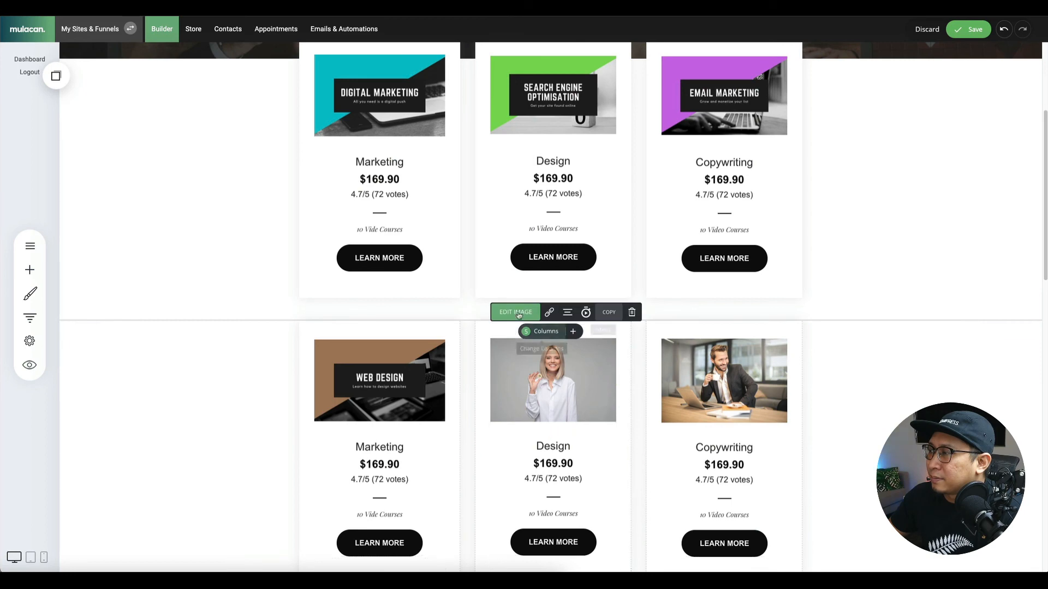
left_click(516, 312)
left_click(702, 338)
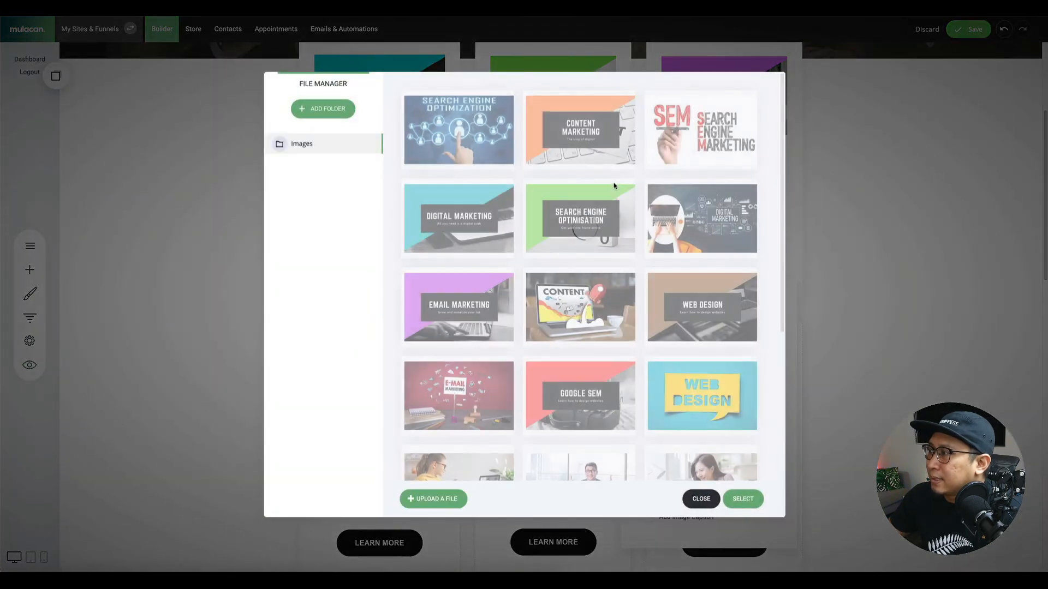
left_click(472, 219)
left_click(579, 141)
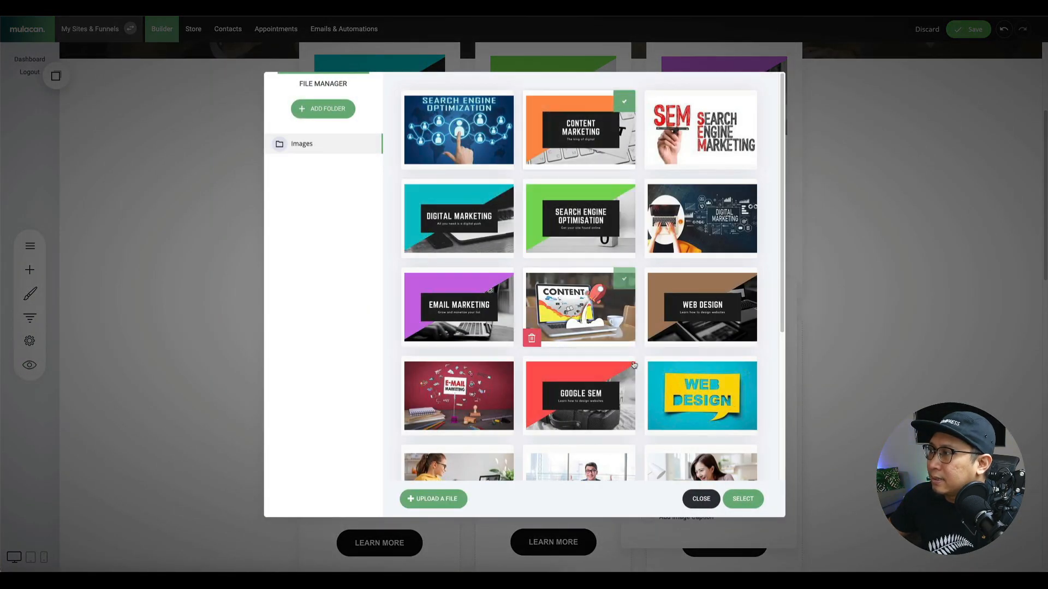
left_click(743, 499)
left_click(845, 354)
Give the second-row Copywriting card the Google SEM image and save the Courses page.
mouse_move(715, 349)
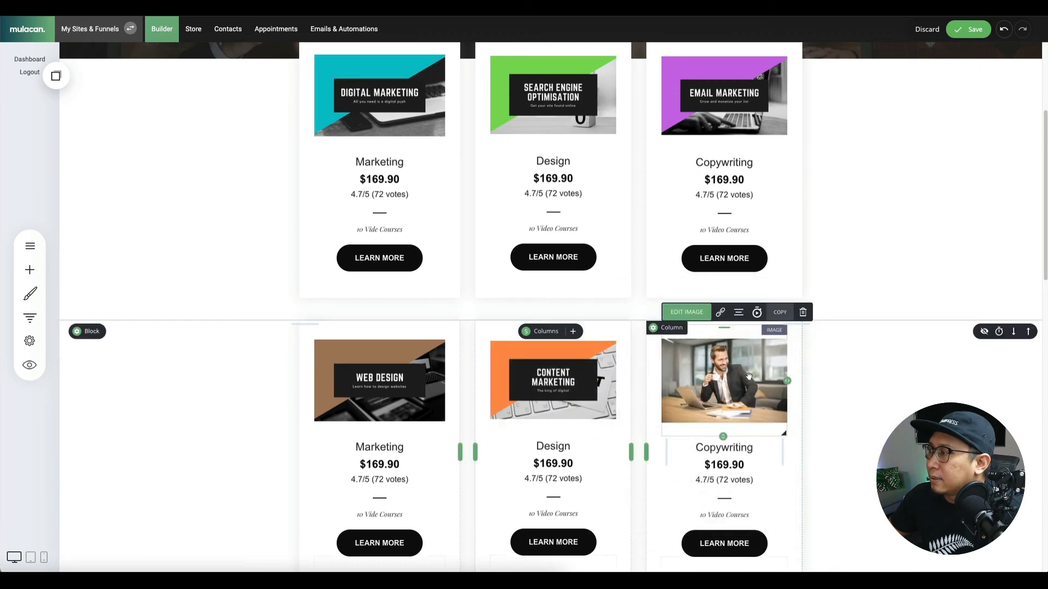
left_click(686, 313)
left_click(846, 341)
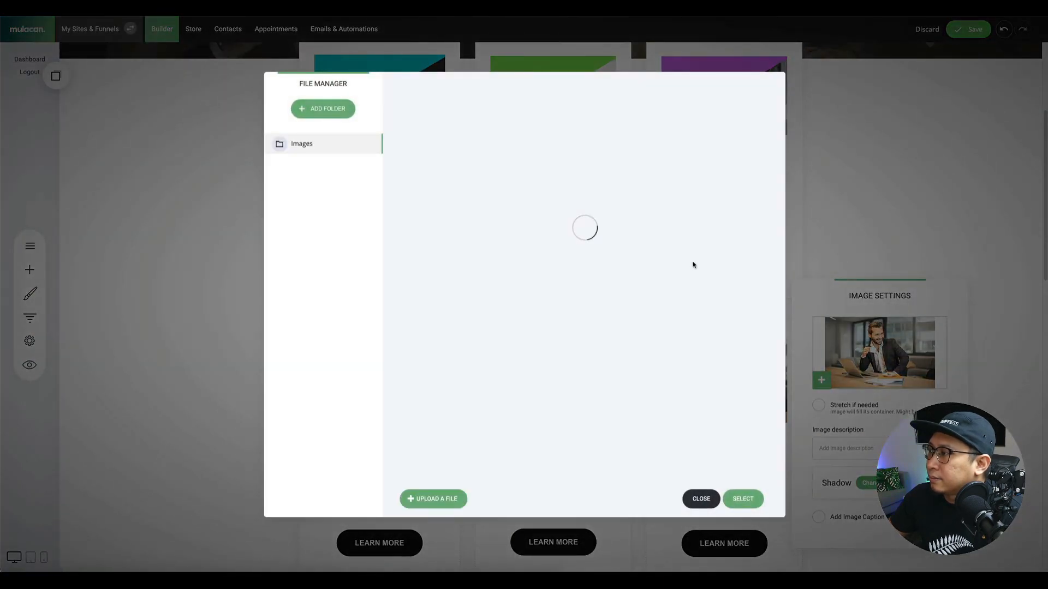
left_click(459, 144)
scroll(460, 143, "down", 5)
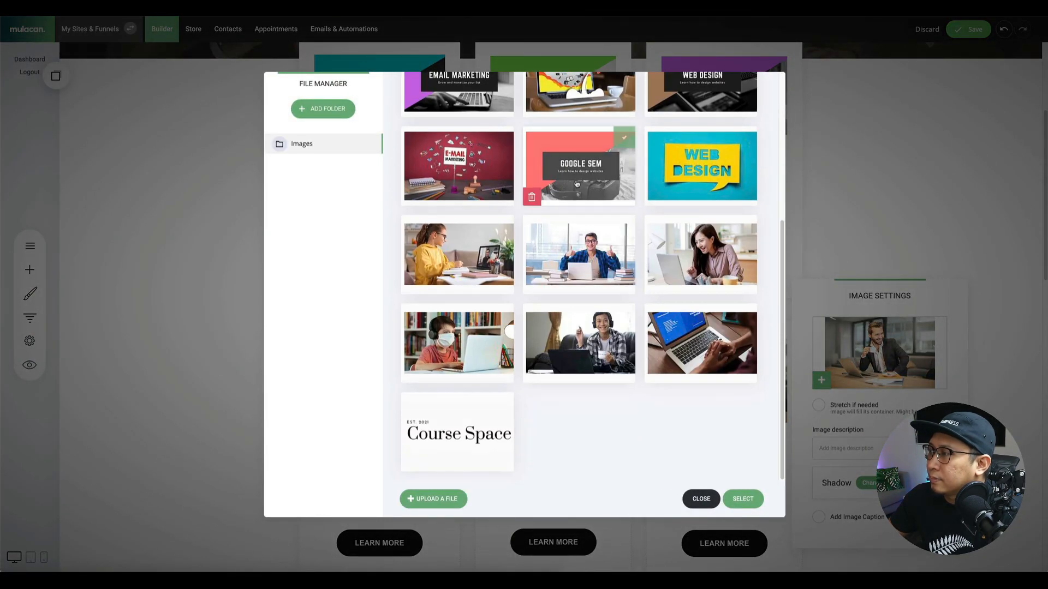
left_click(576, 184)
left_click(742, 499)
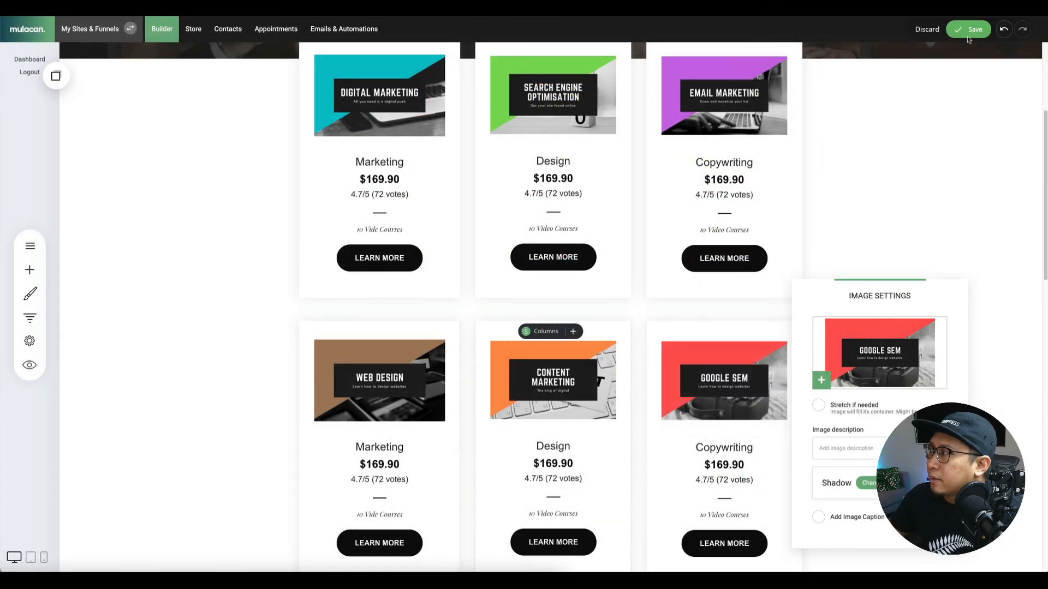
left_click(961, 68)
left_click(968, 29)
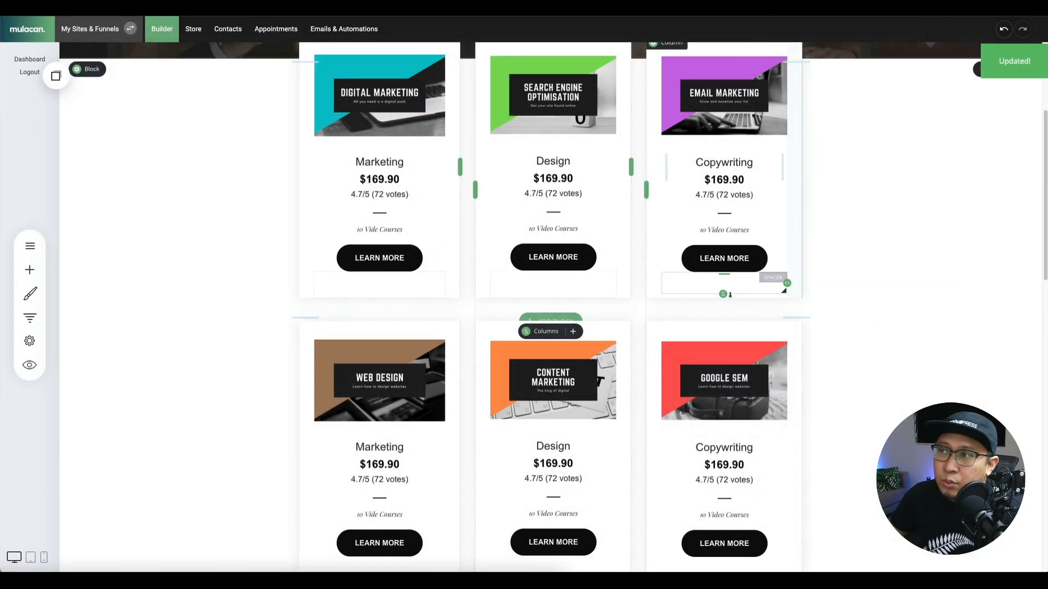
scroll(727, 292, "up", 4)
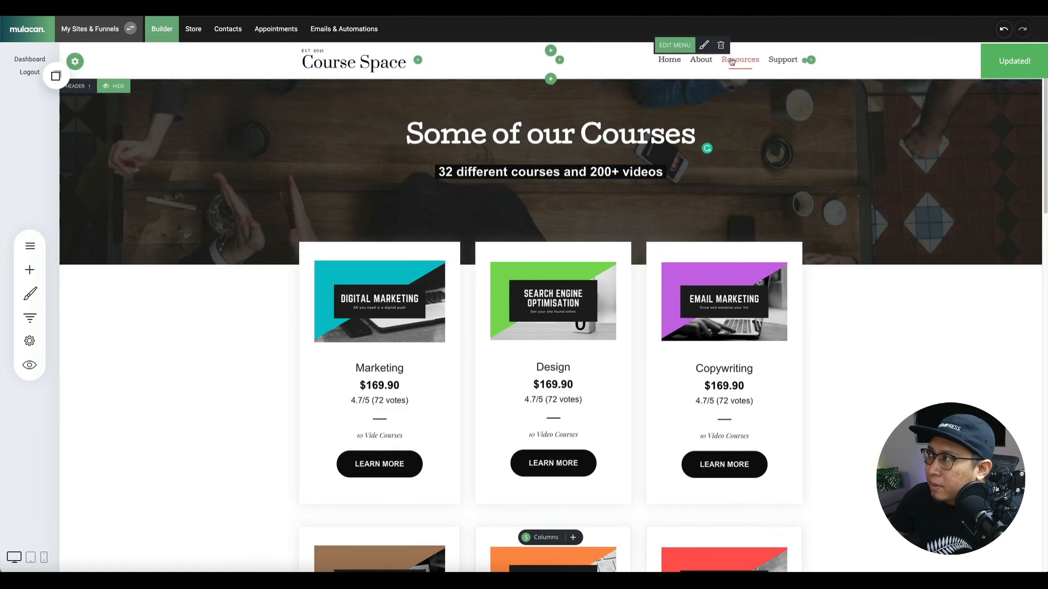
Add a Courses header menu item linked to the Courses page, placed between Resources and Support.
left_click(678, 54)
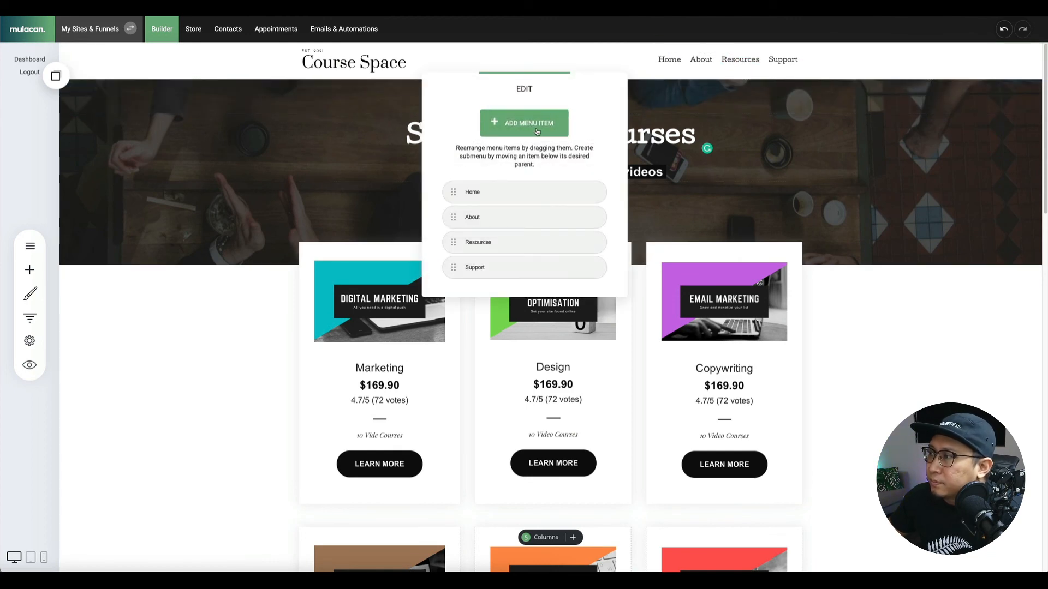
left_click(537, 132)
left_click(525, 185)
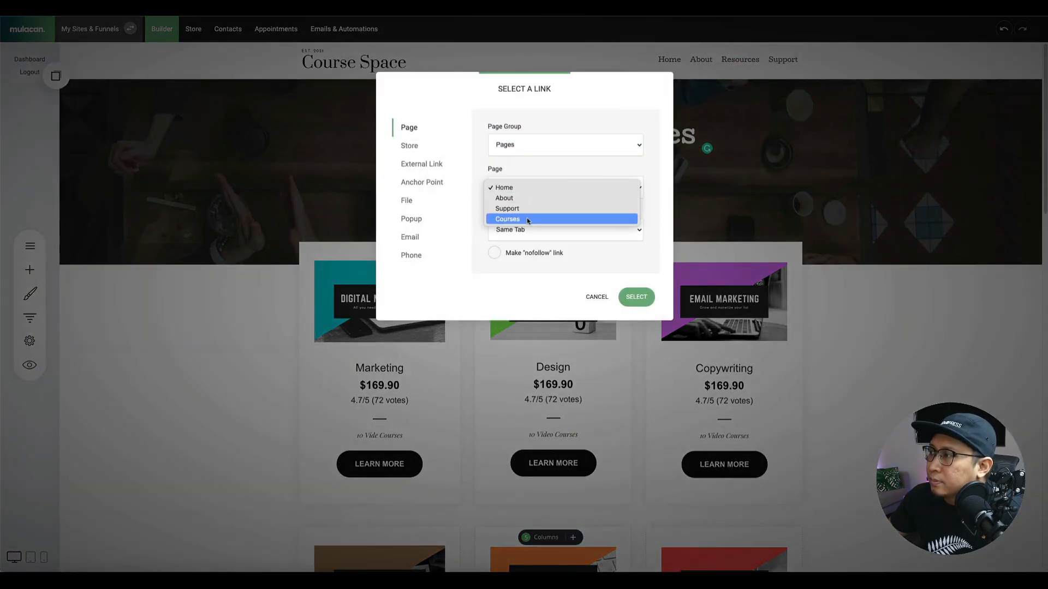
left_click(526, 219)
left_click(637, 297)
left_click(915, 361)
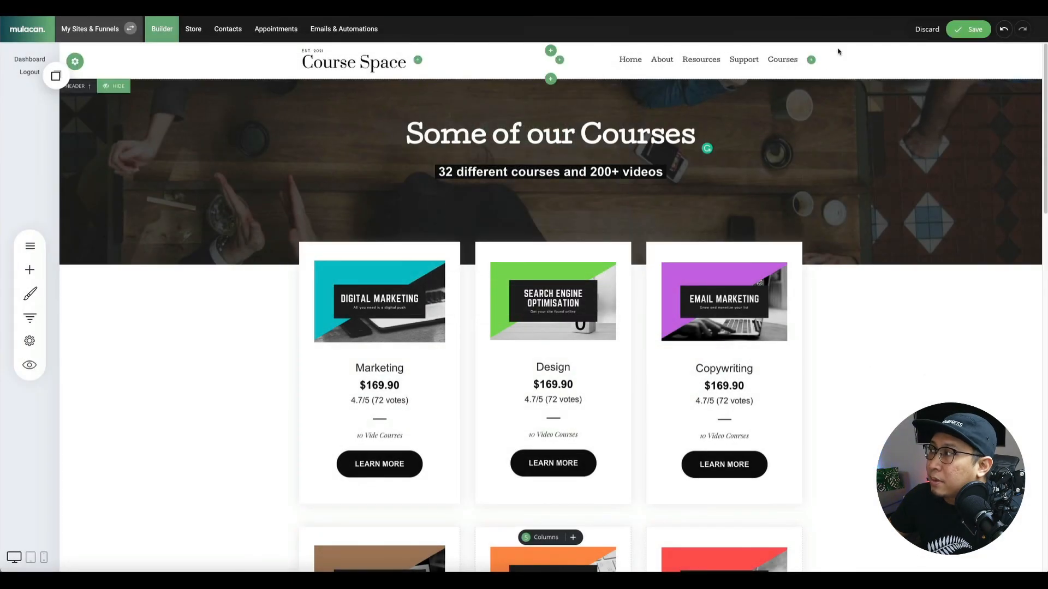
left_click(964, 31)
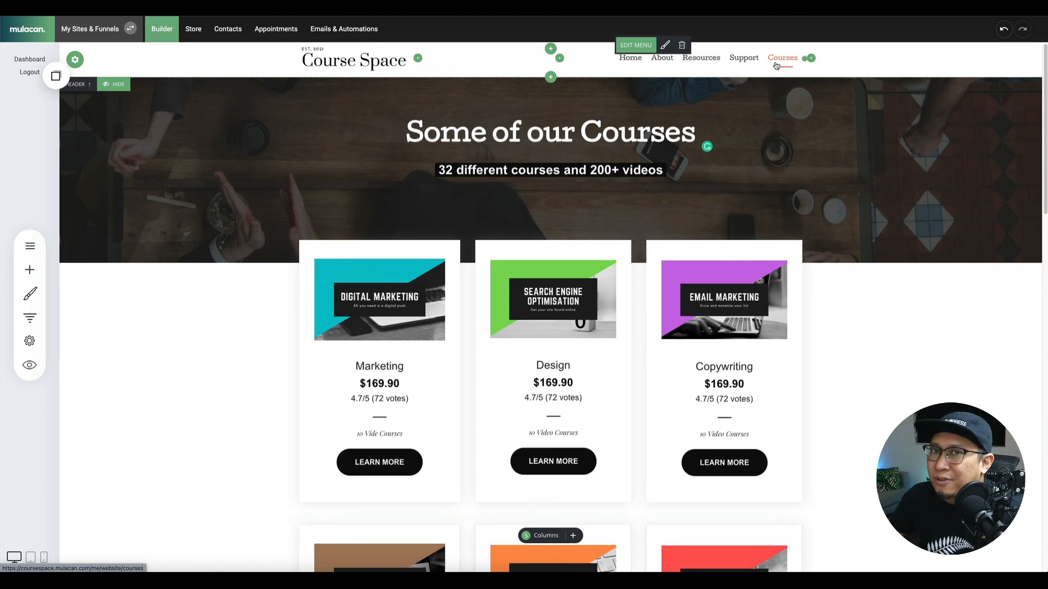
left_click(665, 45)
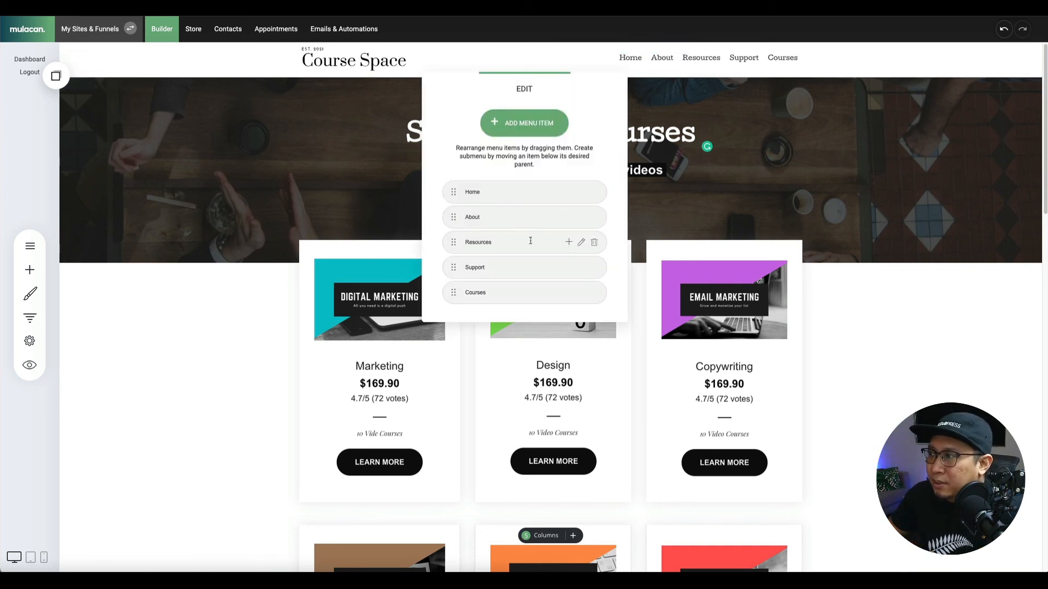
left_click_drag(453, 293, 448, 270)
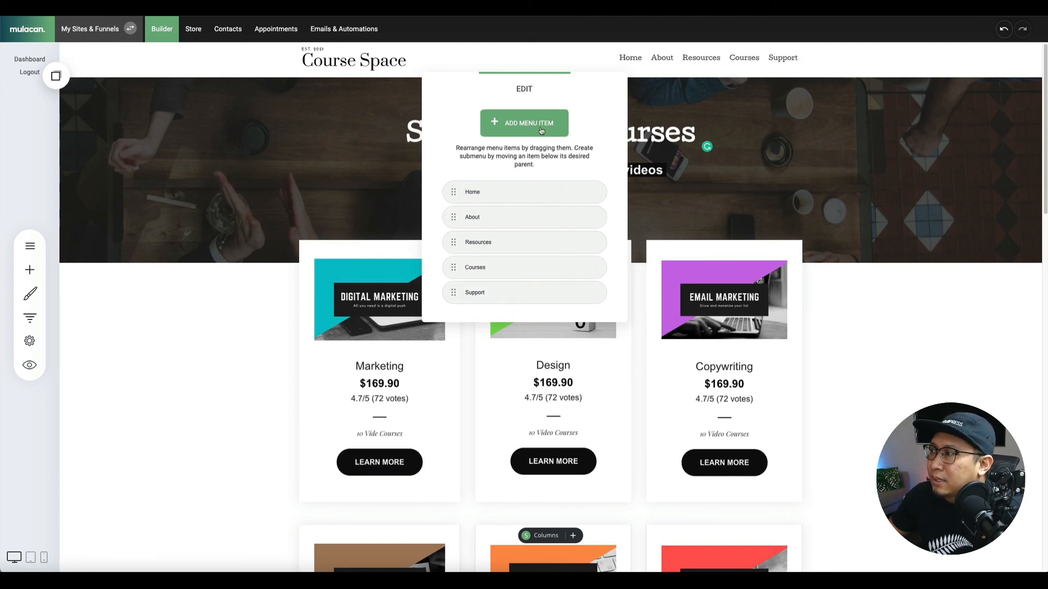
Add another Courses-linked menu item renamed Join Now and save the menu.
left_click(559, 124)
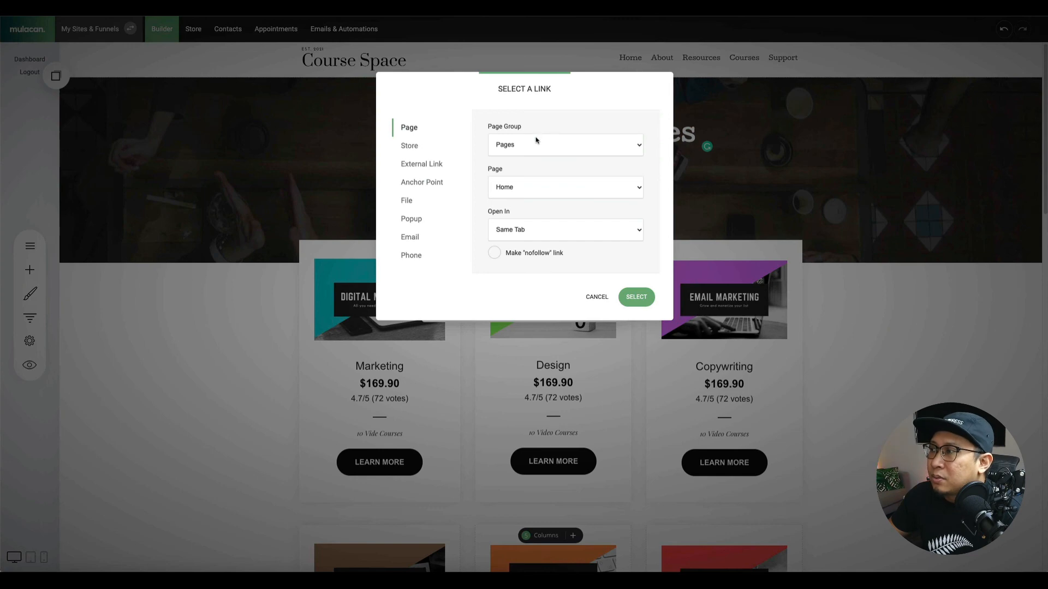
left_click(526, 187)
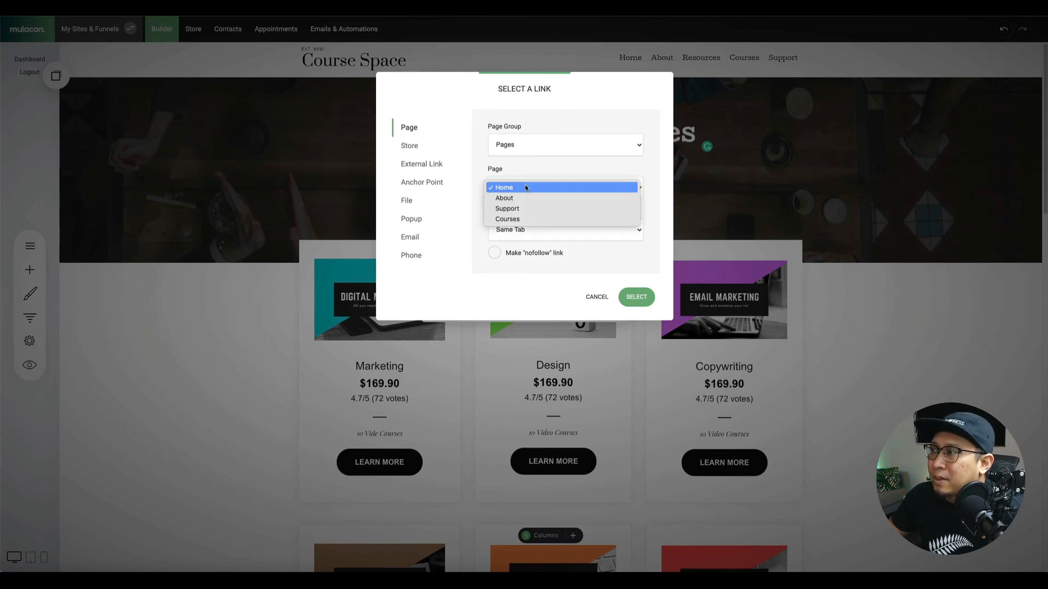
left_click(531, 228)
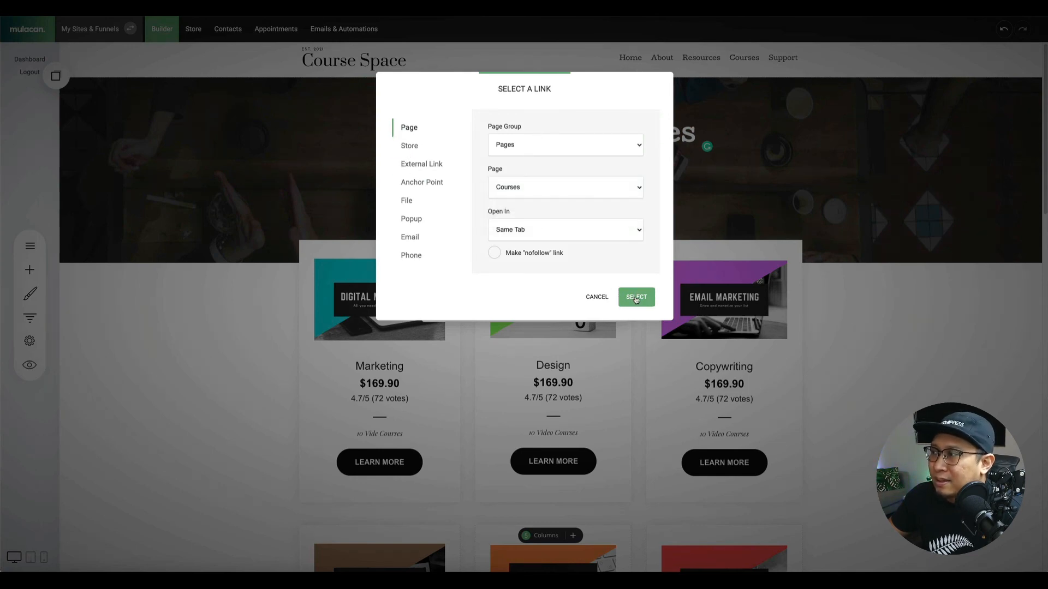
left_click(636, 297)
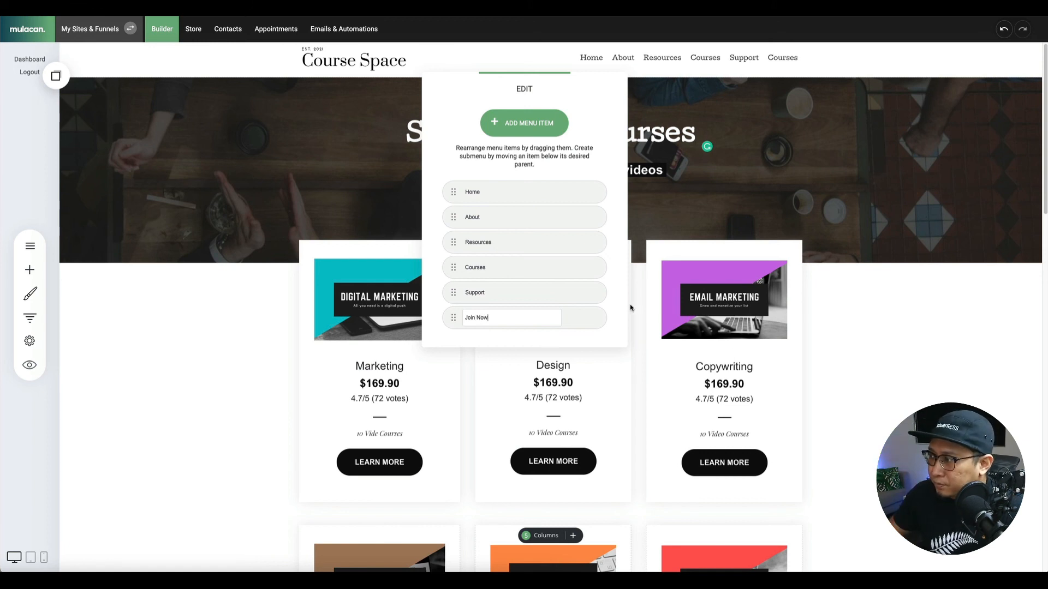
left_click(608, 309)
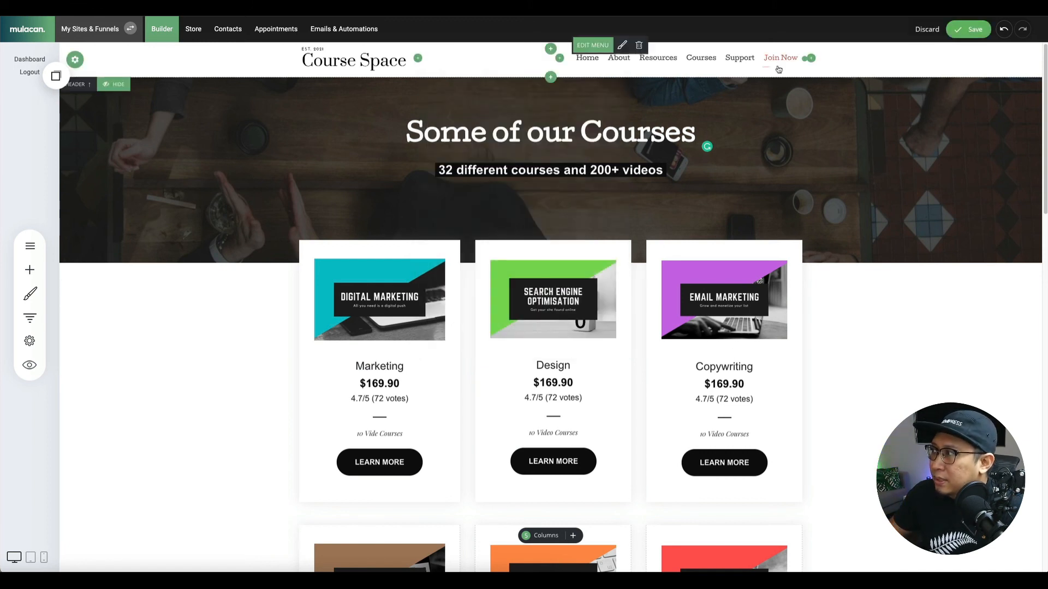
left_click(969, 29)
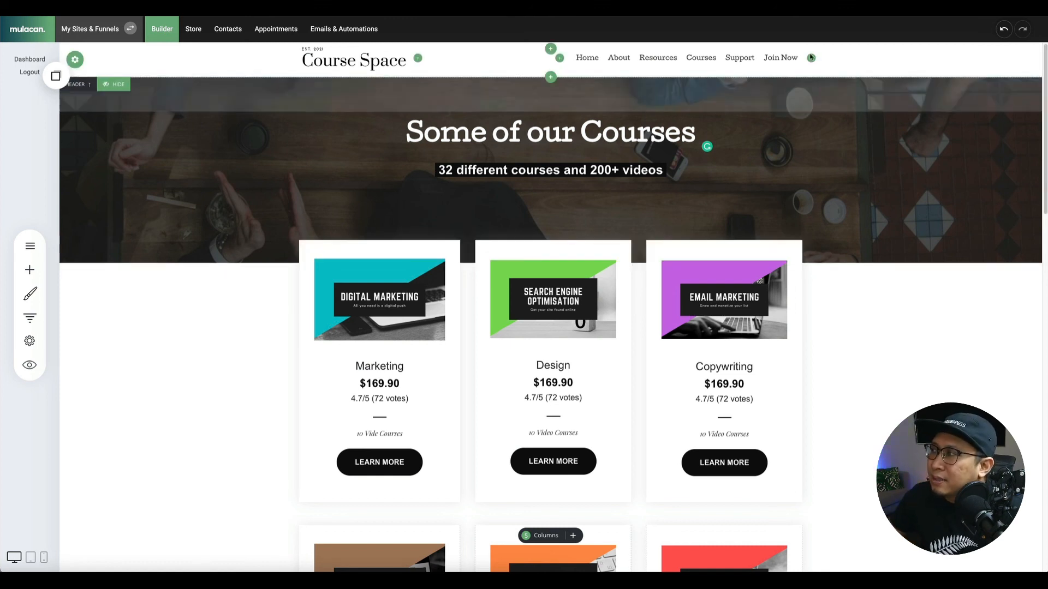
Delete the Join Now item from the header menu, leaving Home, About, Resources, Courses, Support.
left_click(600, 48)
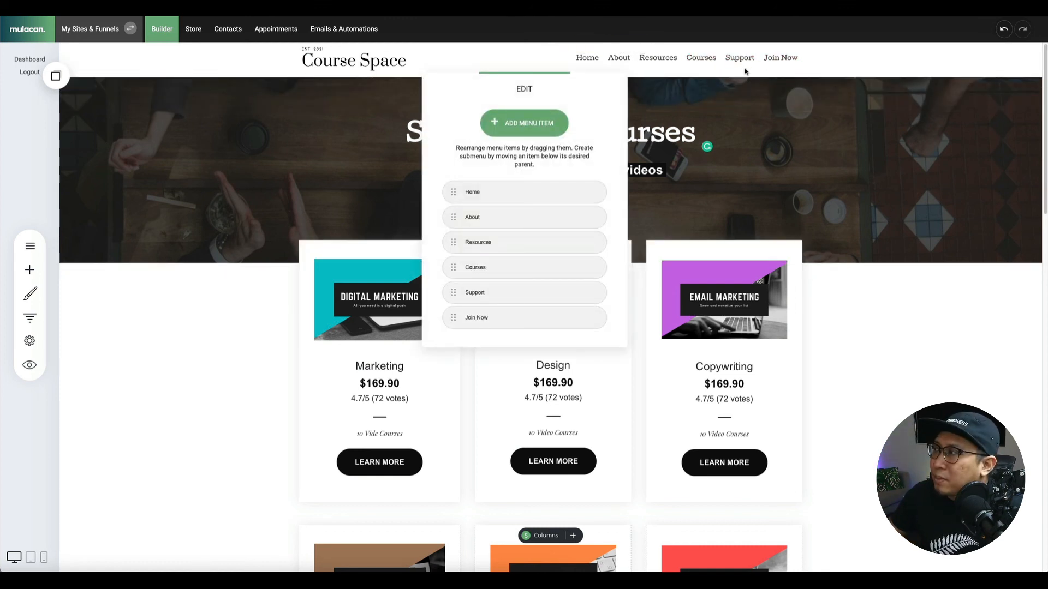
left_click(593, 318)
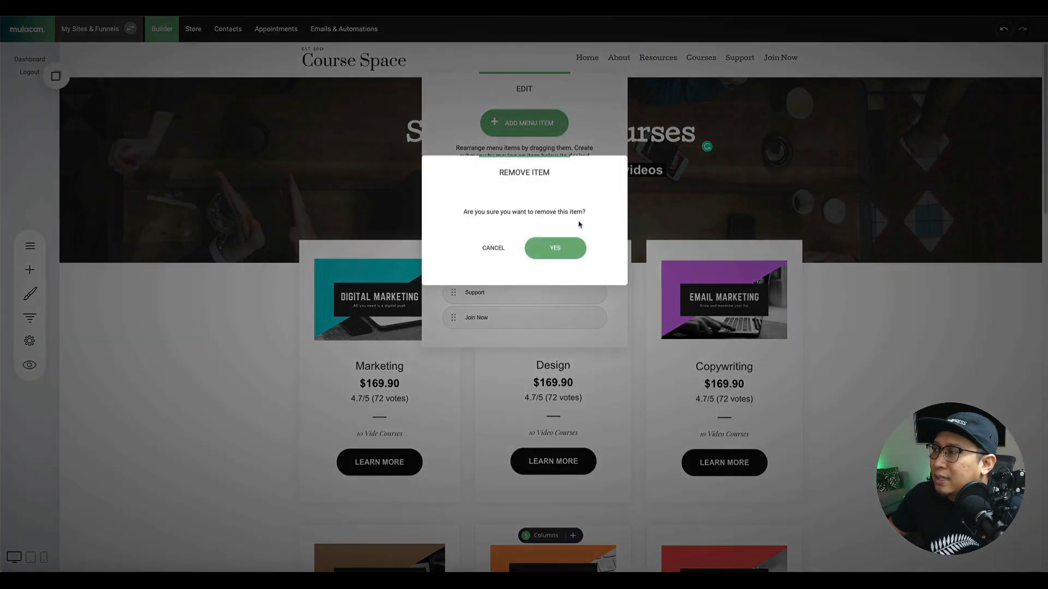
left_click(557, 246)
left_click(831, 72)
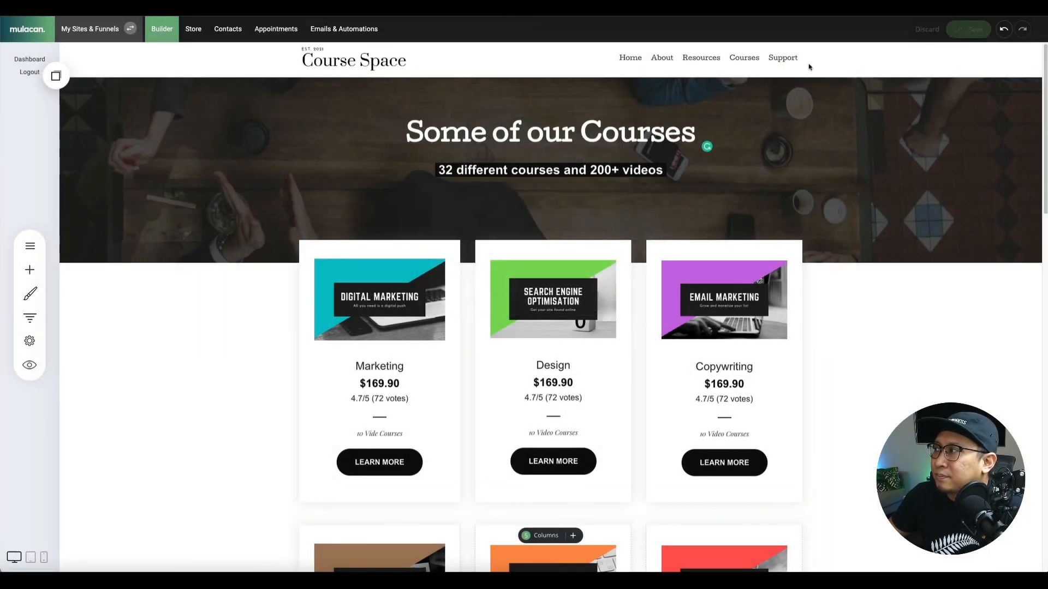
Add a JOIN NOW button to the header with bold Cutive text and save the page.
left_click(812, 62)
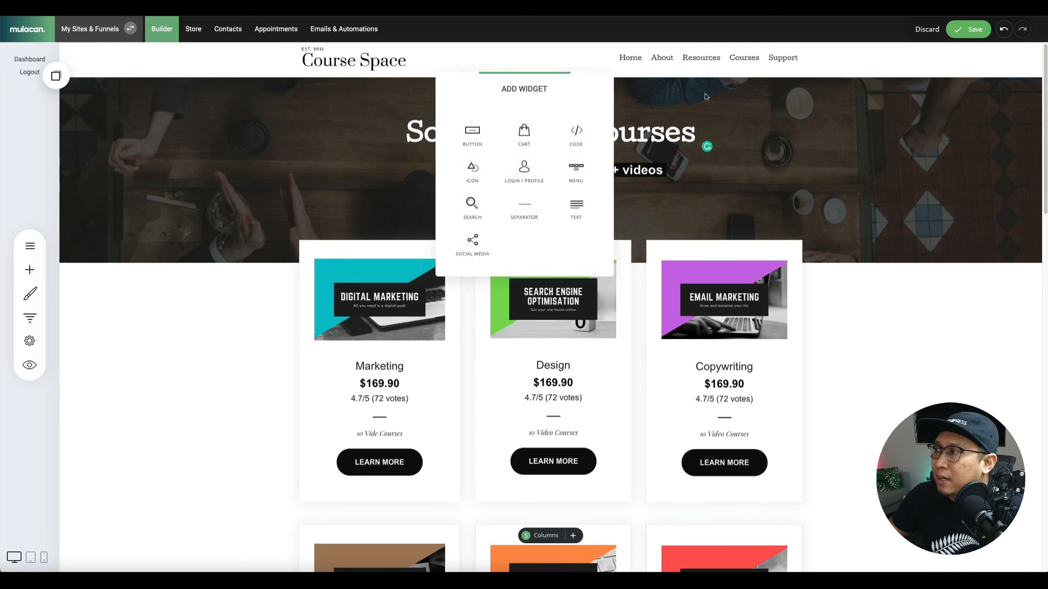
left_click(474, 137)
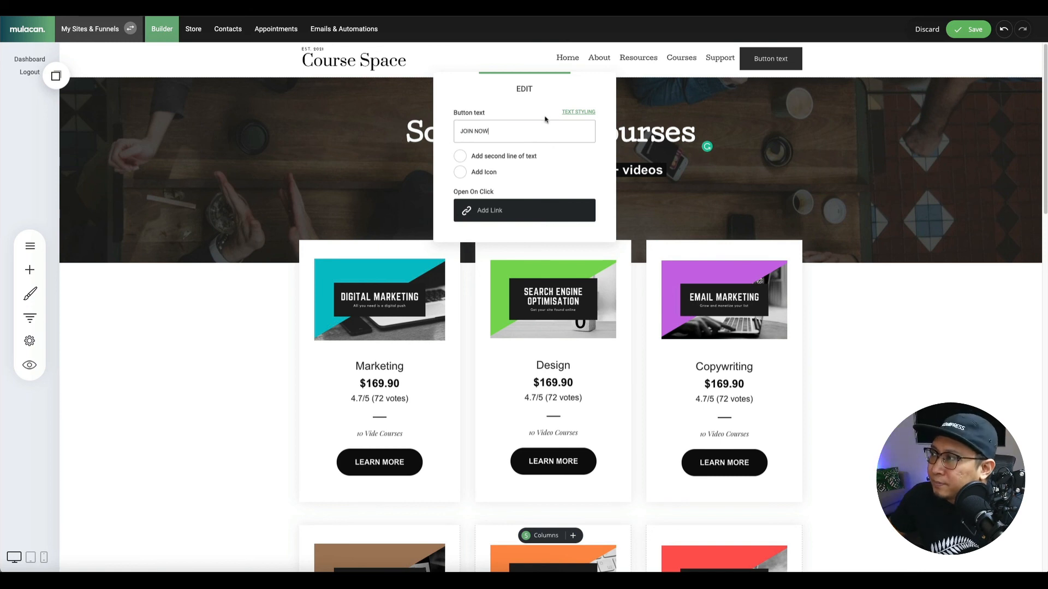
left_click(577, 112)
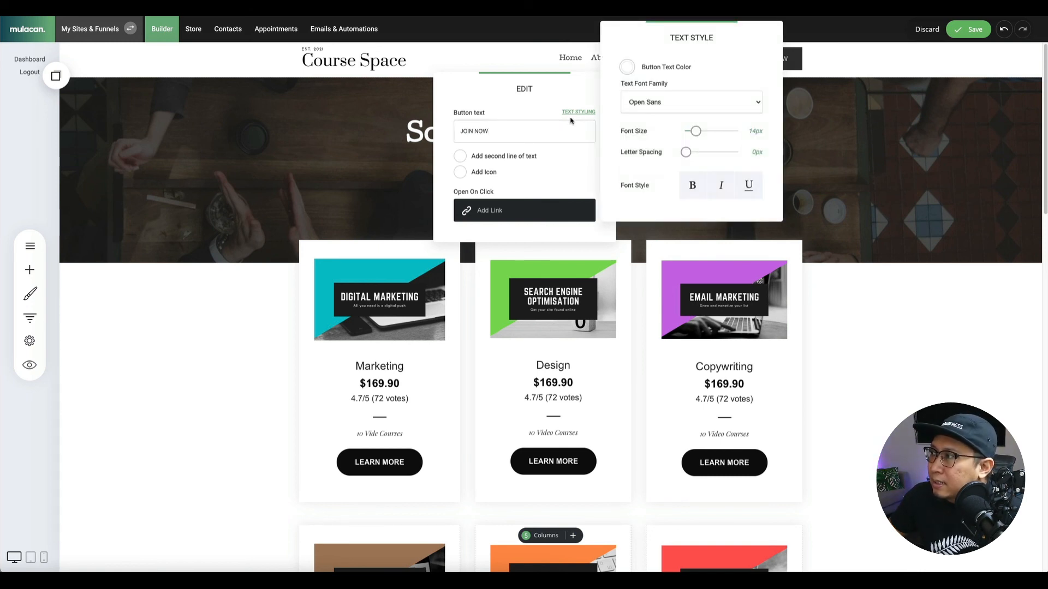
left_click(691, 102)
left_click(622, 143)
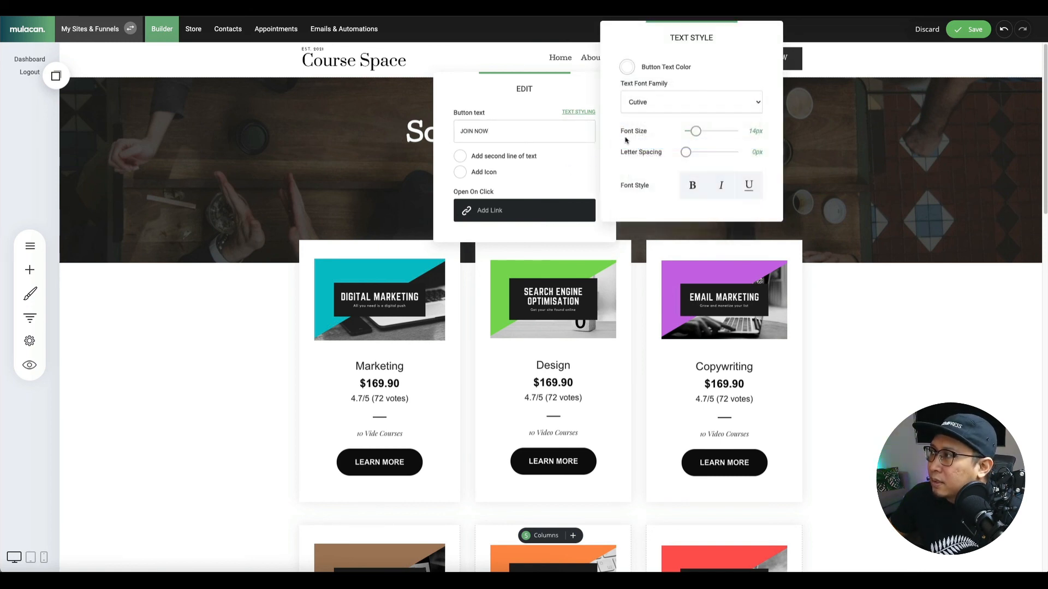
left_click(696, 186)
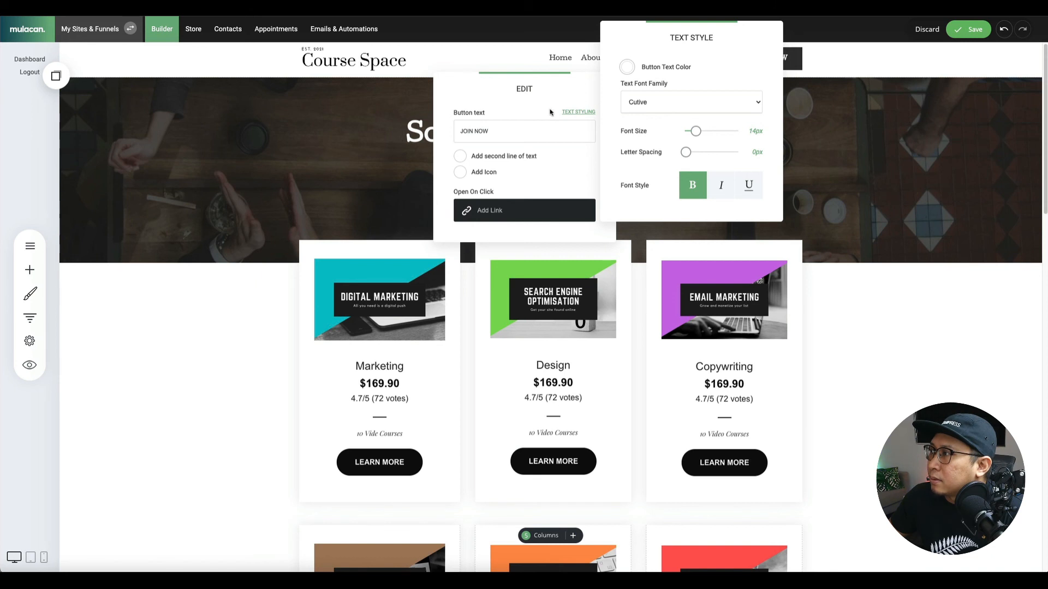
left_click(578, 112)
left_click(762, 69)
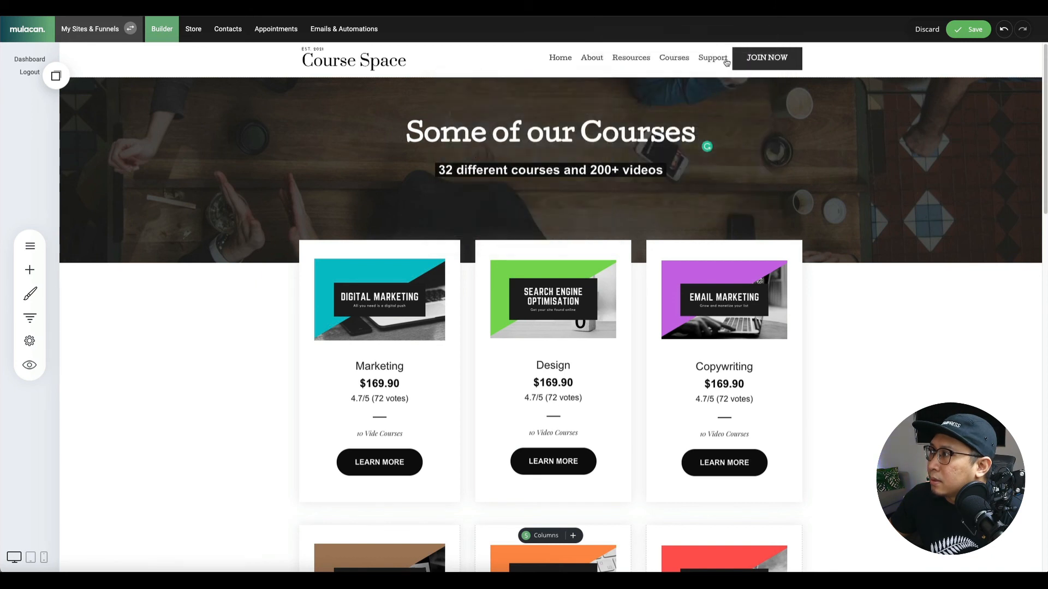
left_click(757, 44)
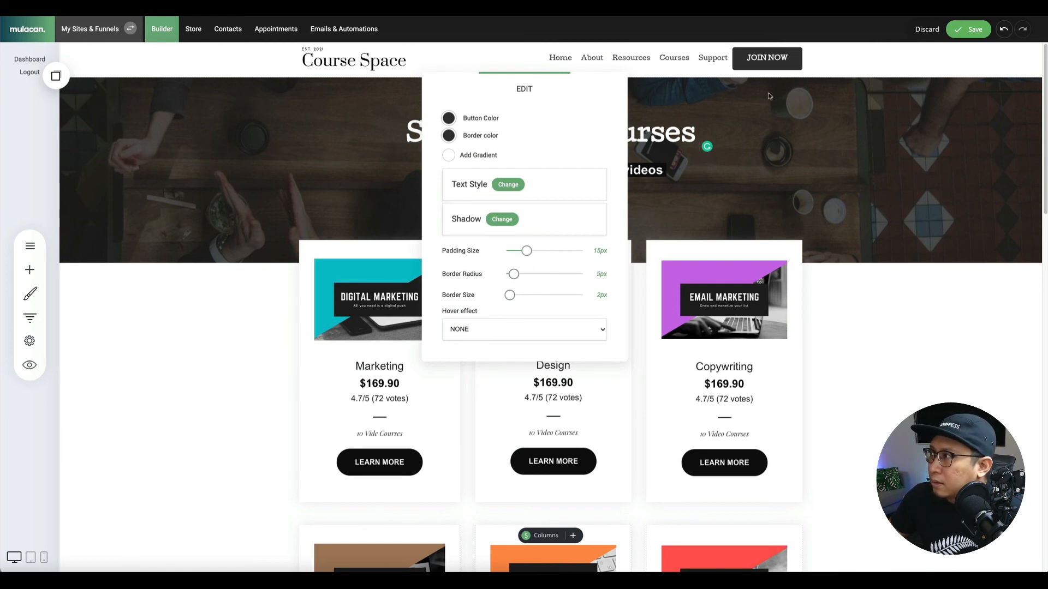
left_click(841, 60)
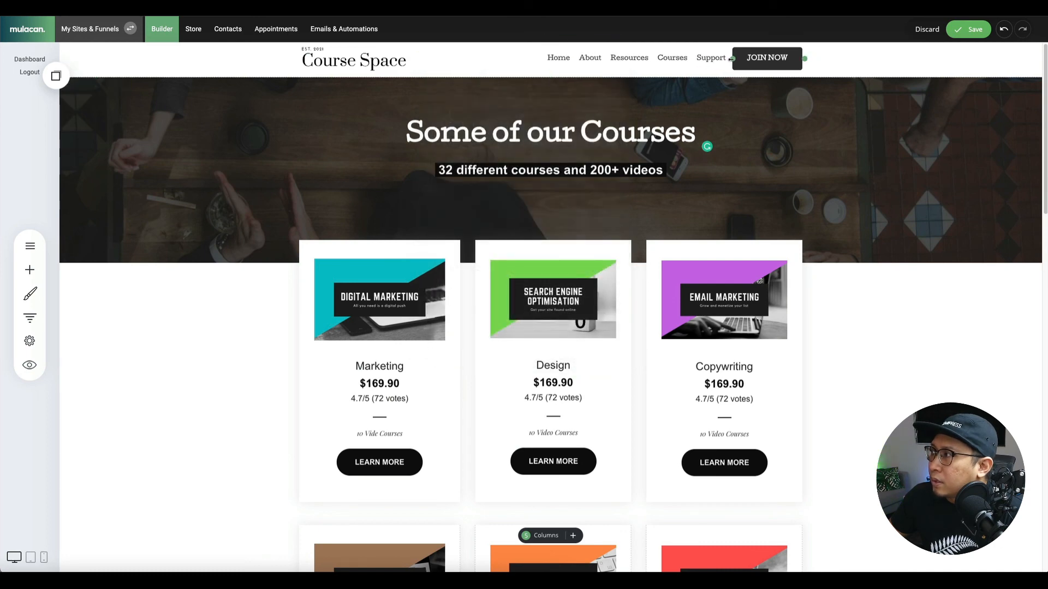
left_click(969, 29)
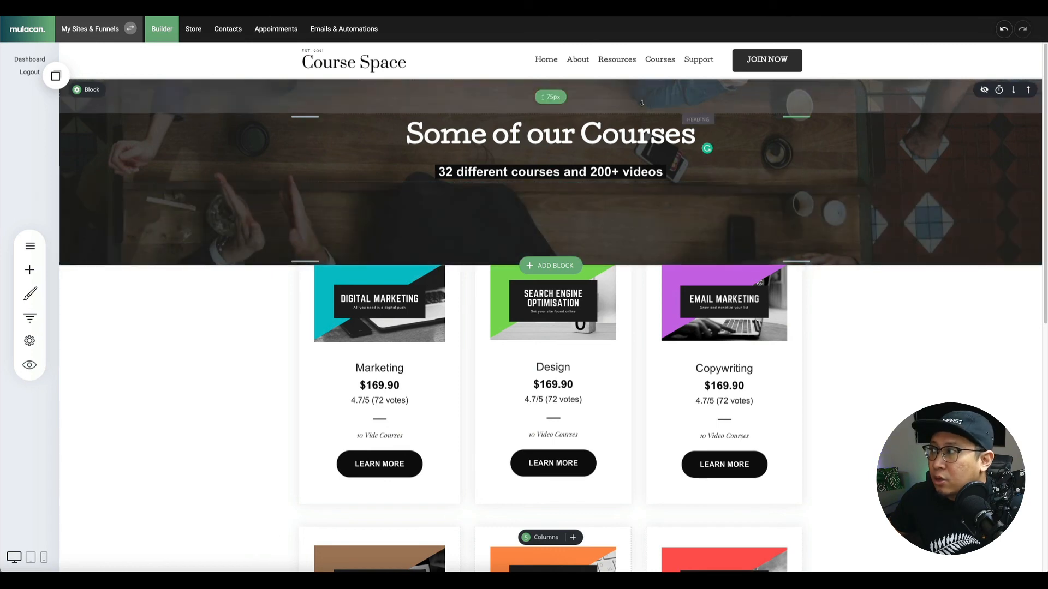
Link the JOIN NOW button to the Courses page.
left_click(741, 40)
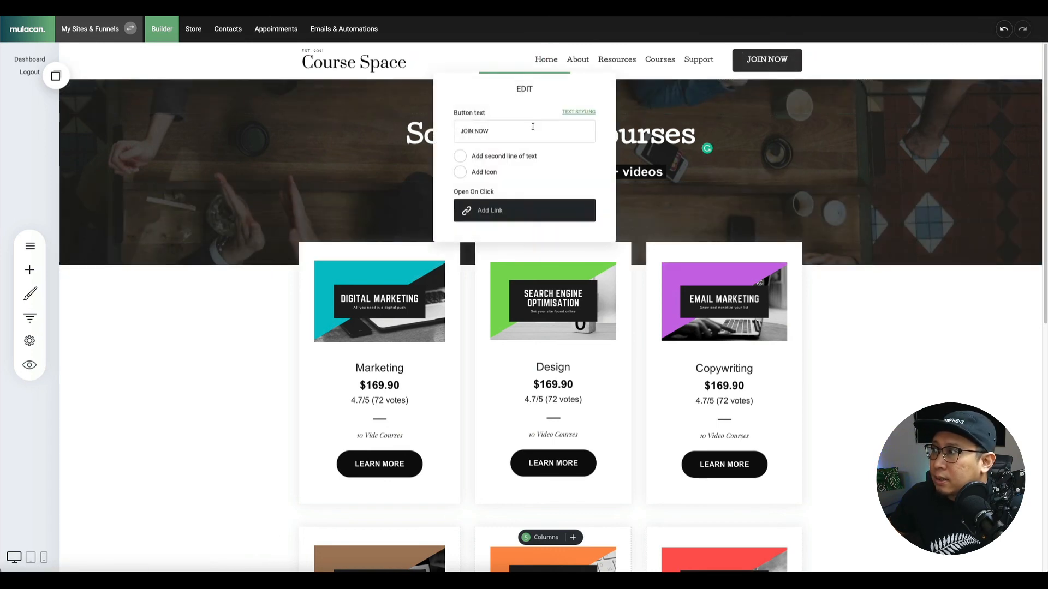
left_click(489, 211)
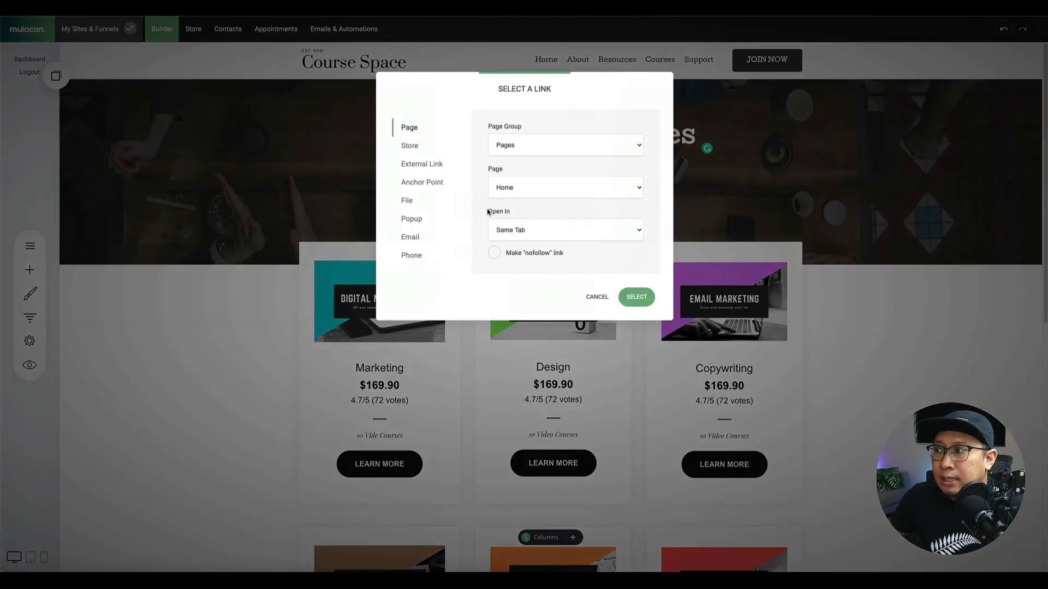
left_click(529, 188)
left_click(552, 218)
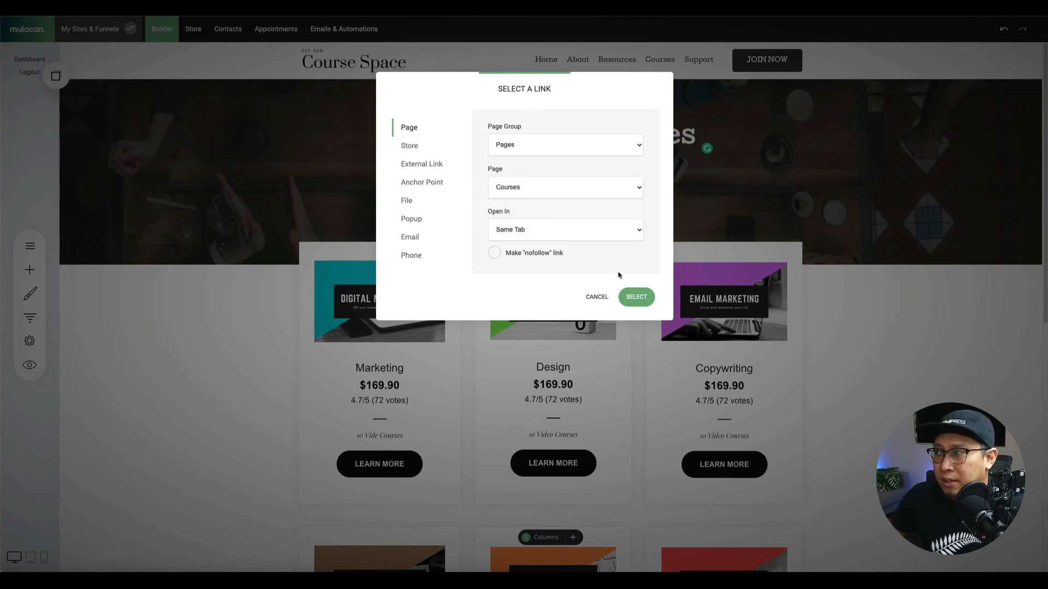
left_click(635, 296)
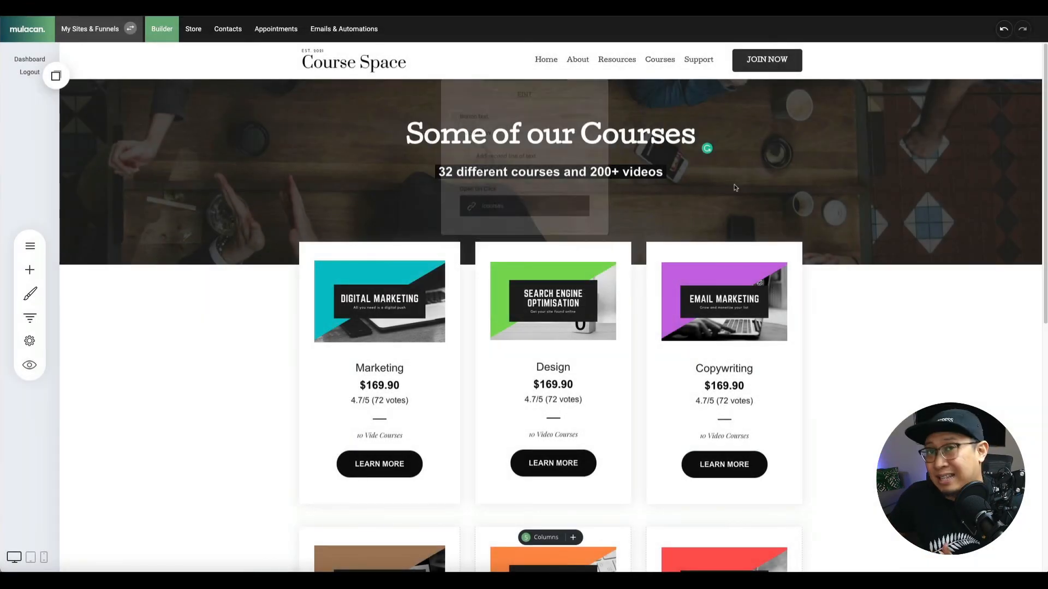